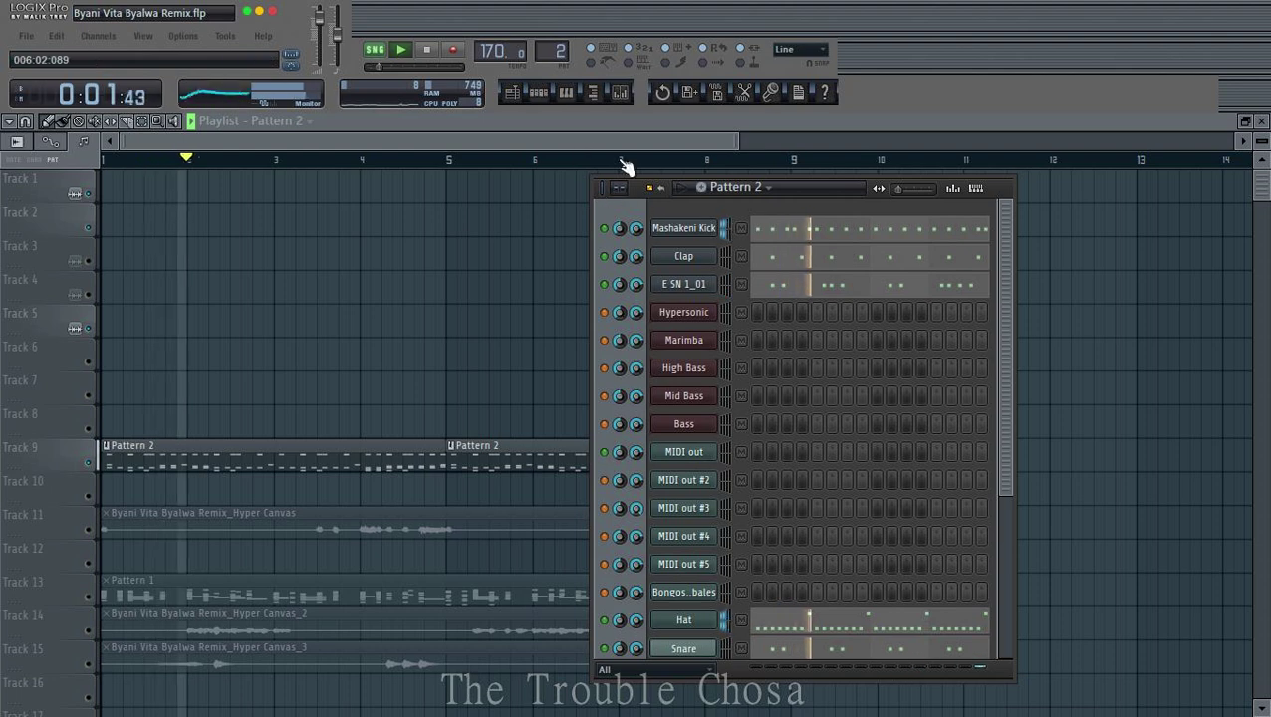
Step: Split Pattern 2 by channel into separate drum patterns and hide the channel rack
left_click(769, 191)
left_click(843, 395)
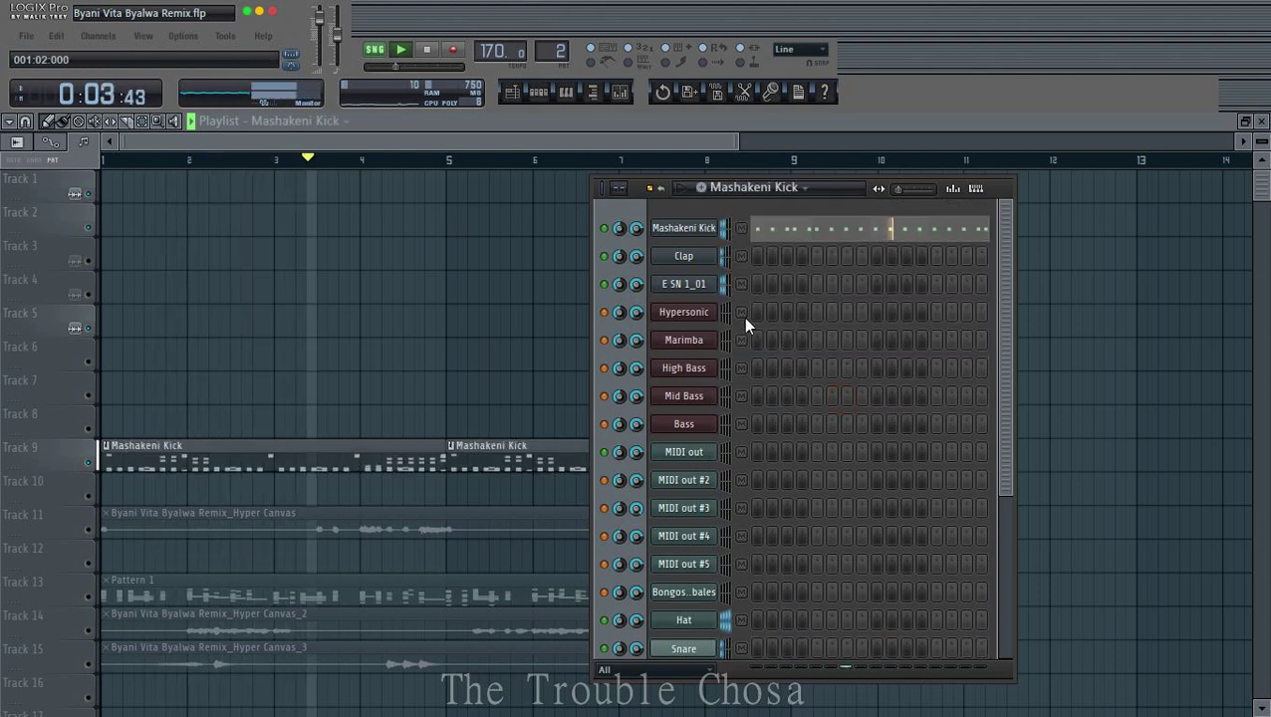
key("F6")
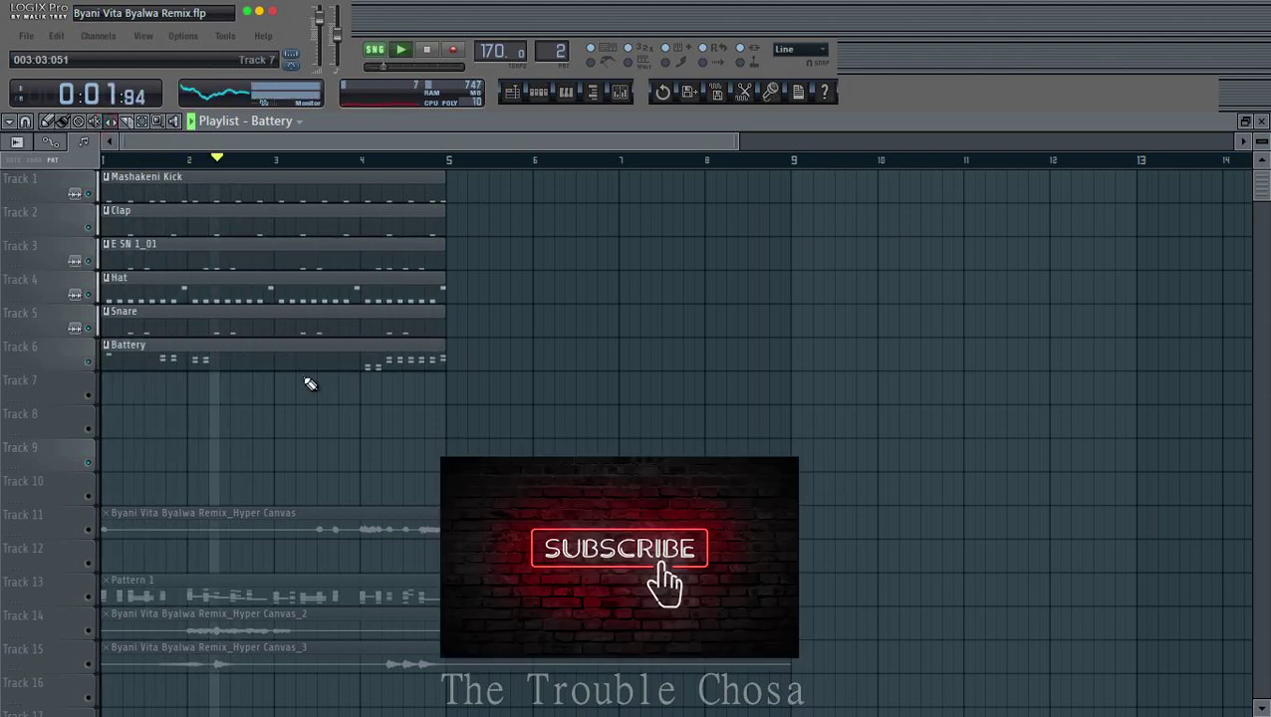
Step: Mute the Battery clip on Track 6 and duplicate all drum clips on Tracks 1 to 6 directly after the originals
left_click(261, 349)
key("space")
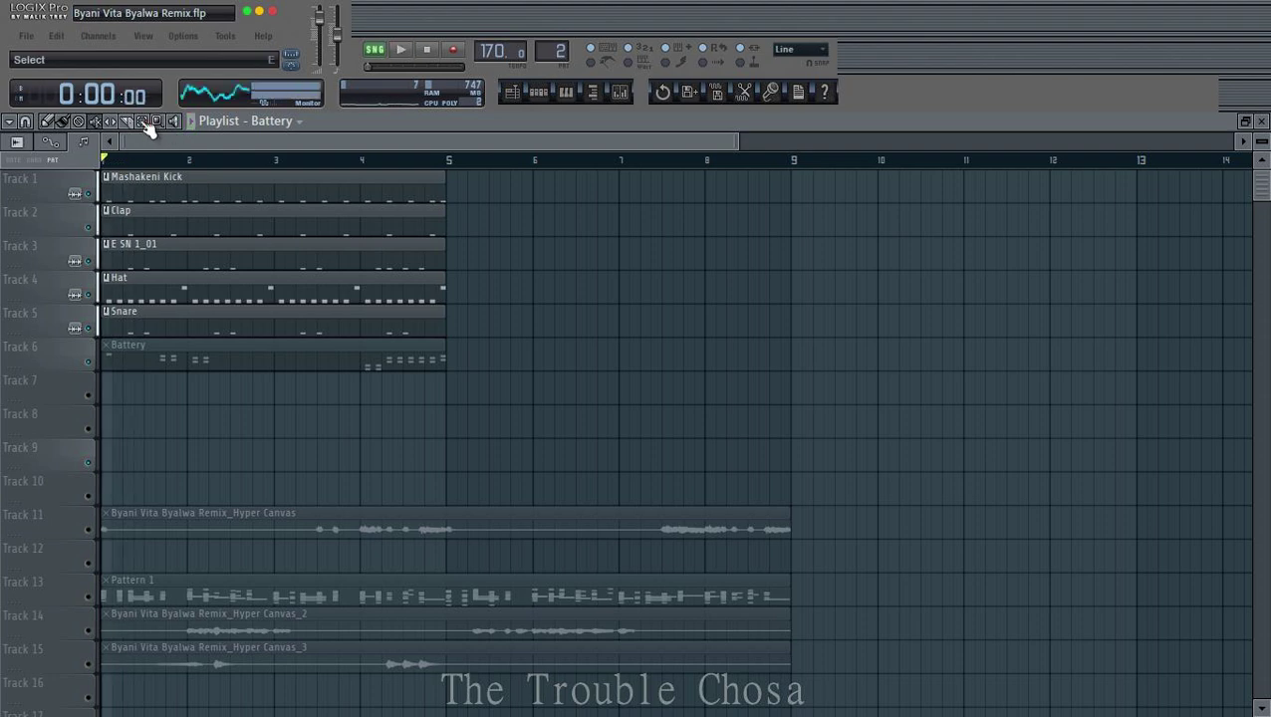
left_click_drag(472, 215, 298, 356)
left_click_drag(440, 171, 196, 407)
key("ctrl+b")
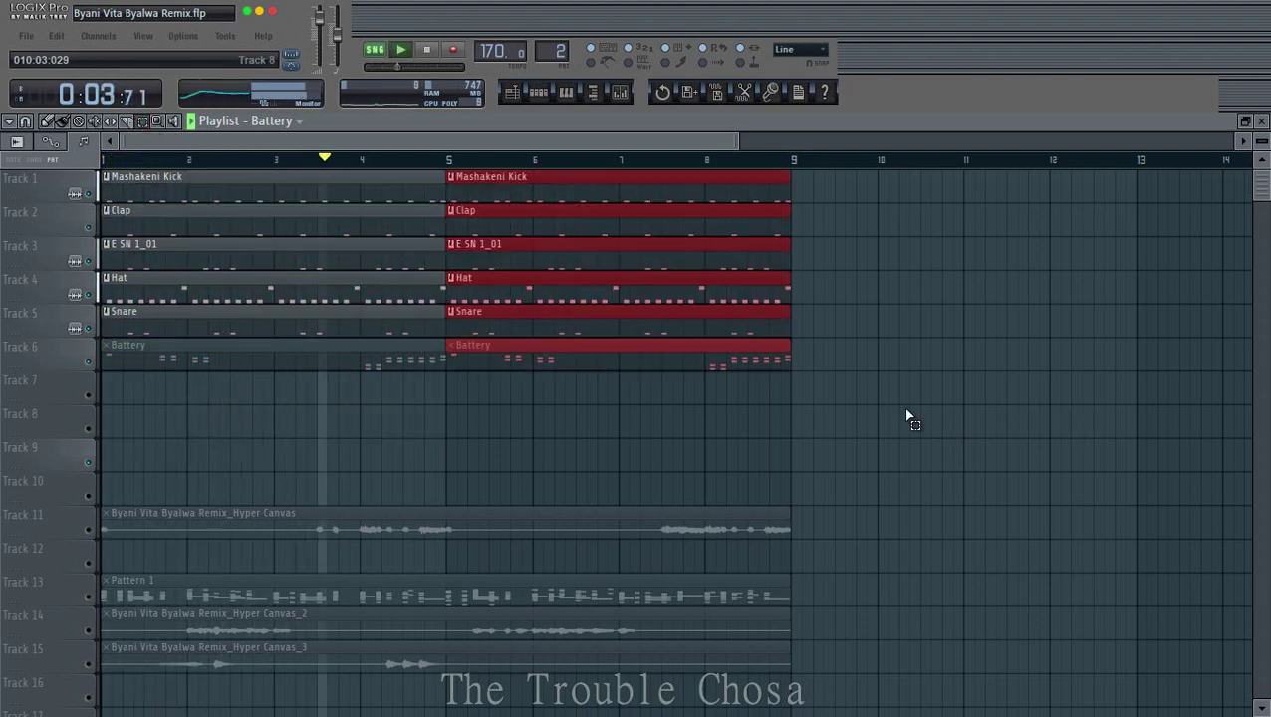
scroll(896, 409, "down", 6)
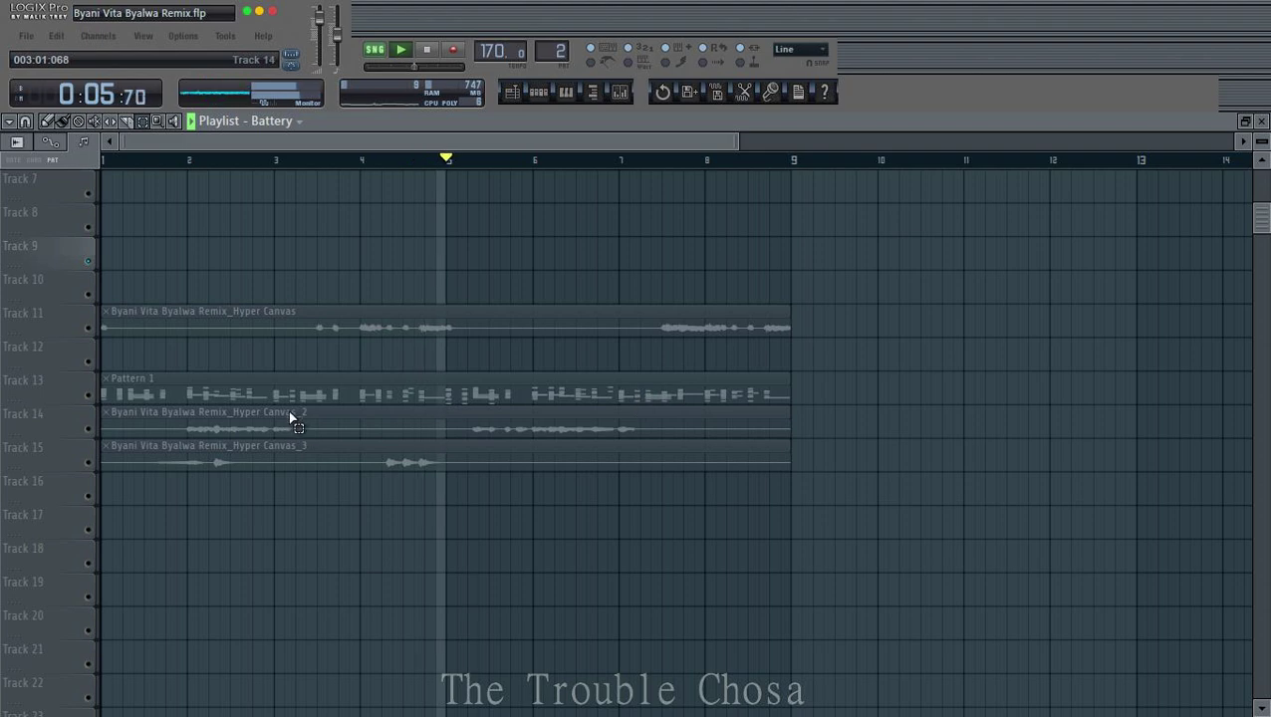
scroll(659, 397, "up", 4)
left_click(667, 409)
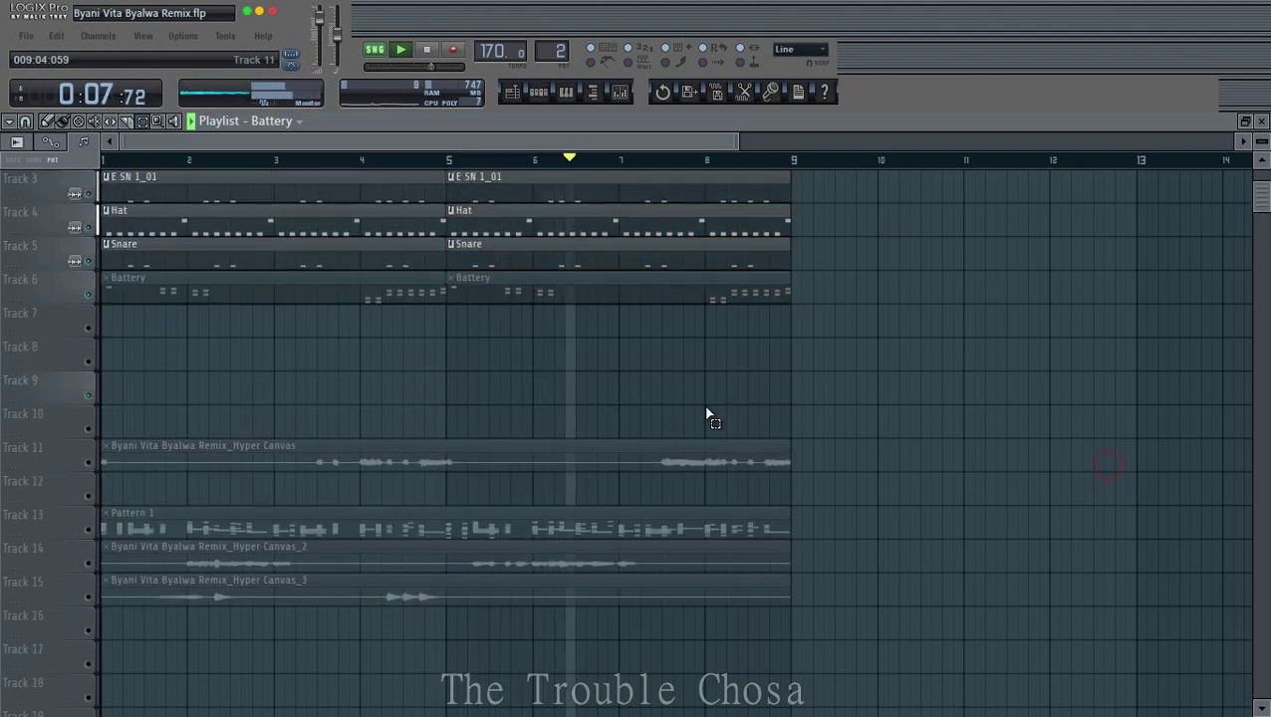
Step: Show the channel rack and move the Hypersonic channel up to the first position, above Mashakeni Kick
left_click(538, 91)
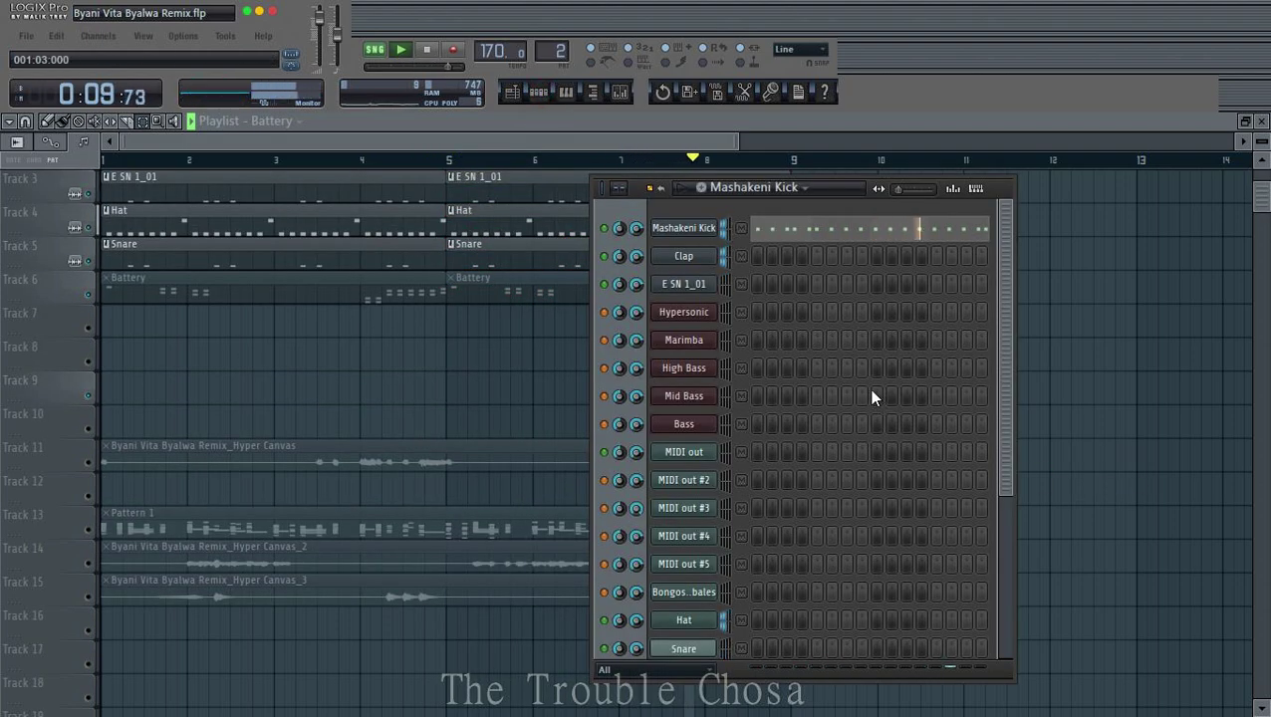
left_click(741, 312)
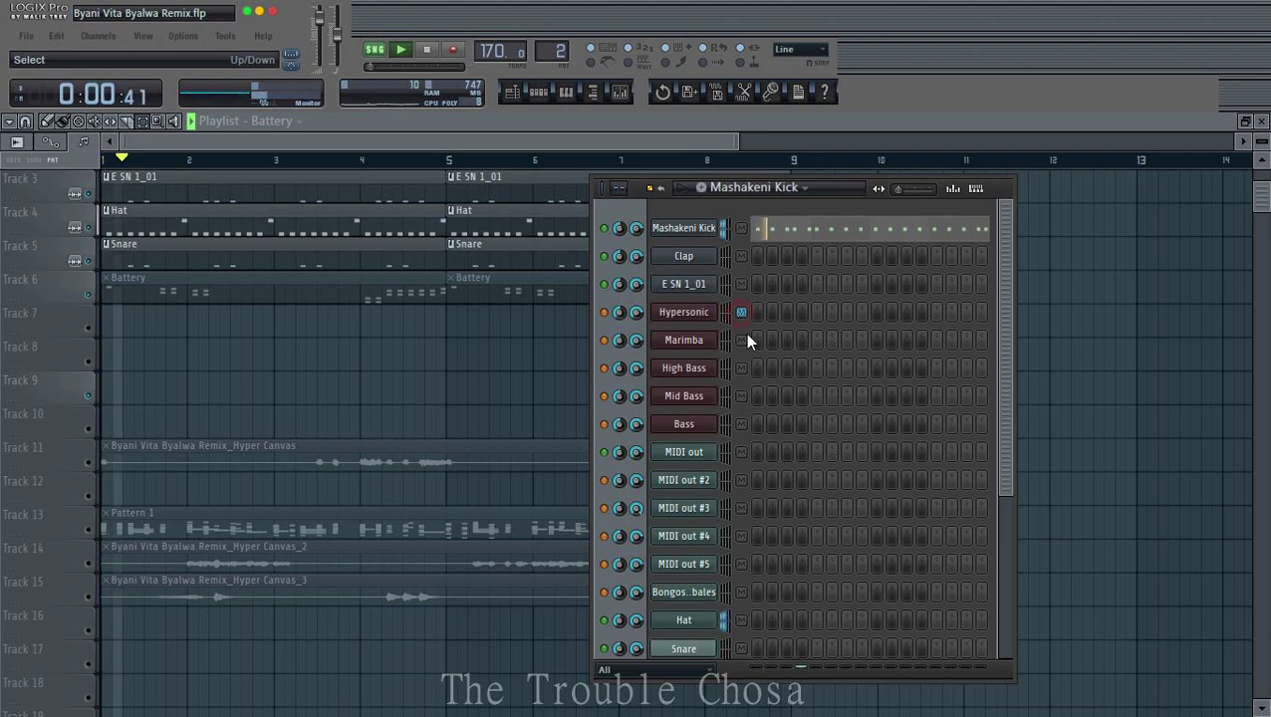
key("alt+Up")
key("alt+Up")
key("alt+Up")
scroll(782, 324, "down", 4)
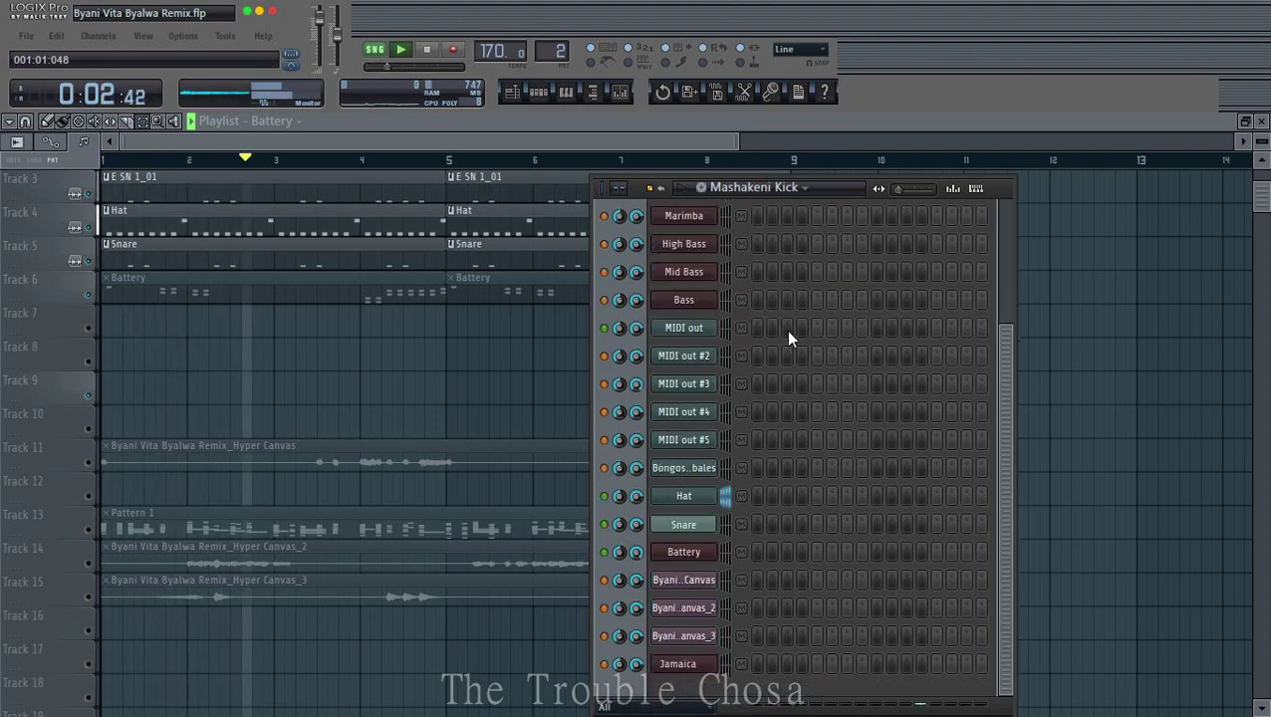
scroll(757, 328, "up", 4)
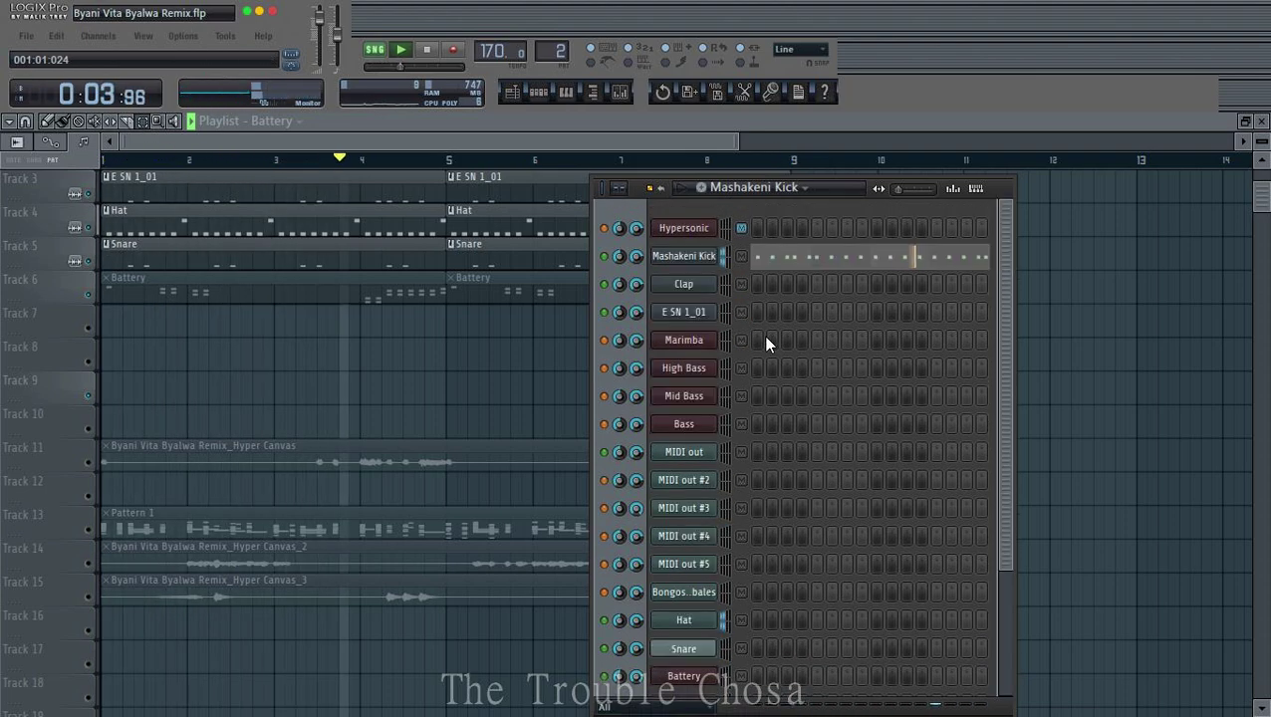
Step: Open the Hypersonic plugin beside the channel rack and rename the MIDI out channel as Piano
left_click(683, 228)
left_click_drag(993, 187, 1137, 171)
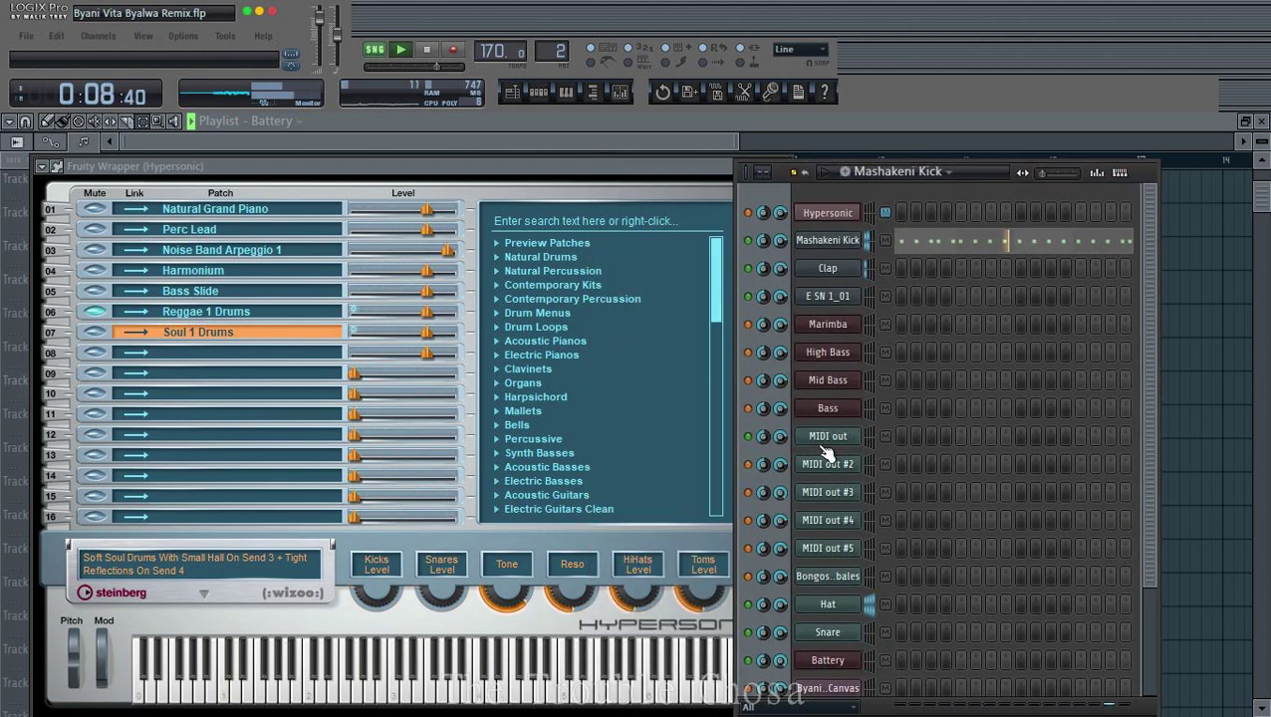
right_click(827, 453)
left_click(873, 454)
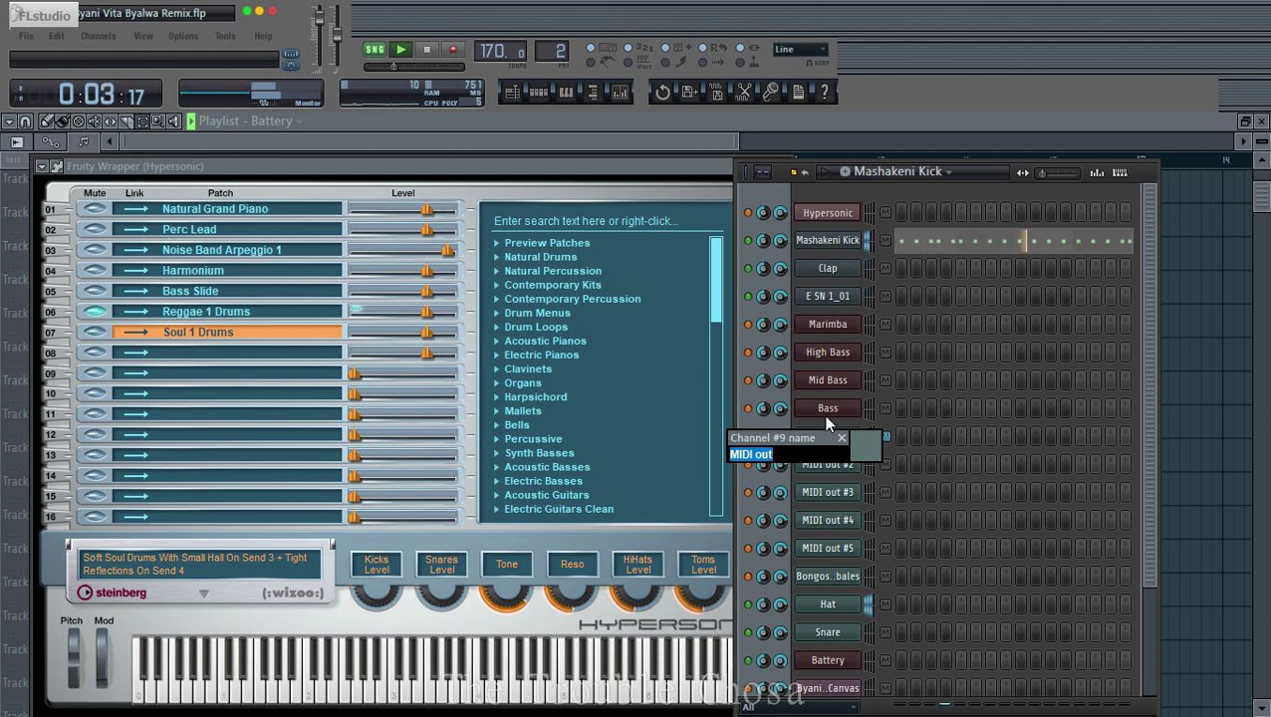
key("Return")
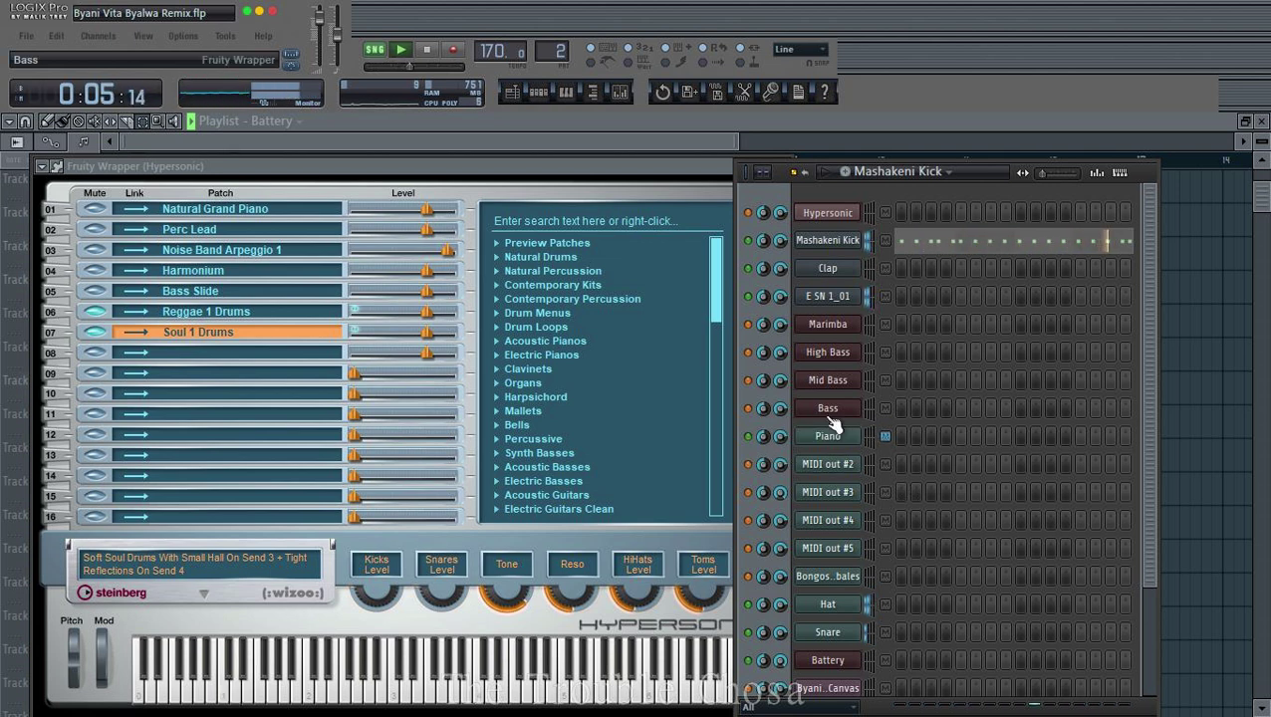
Step: Rename the MIDI out #2 channel as Perc Lead
right_click(827, 478)
left_click(956, 488)
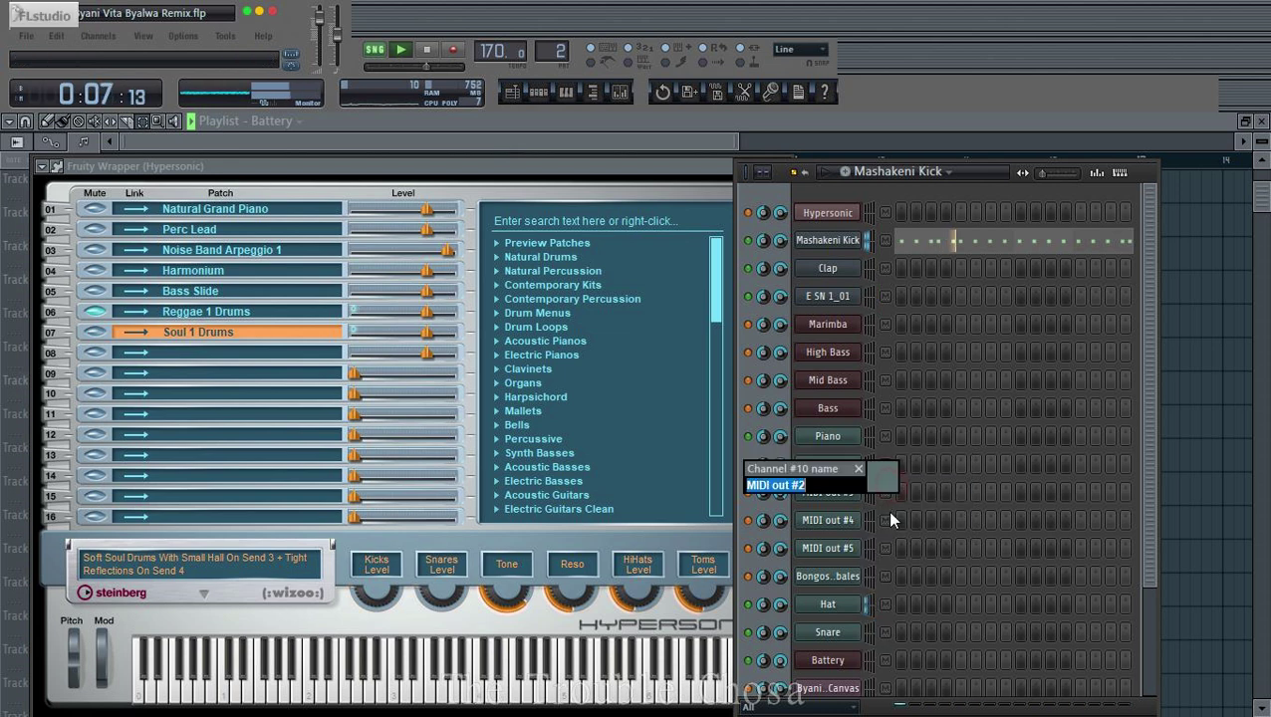
type("Perc L")
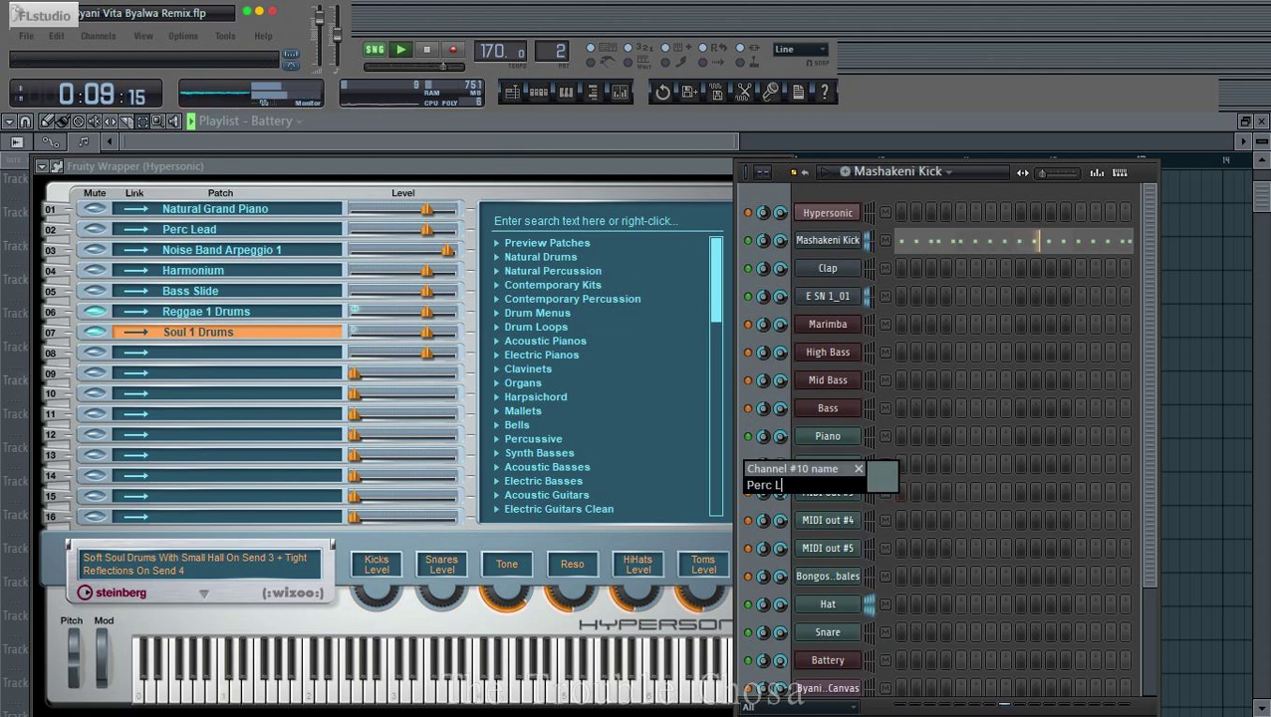
type("ead")
key("Return")
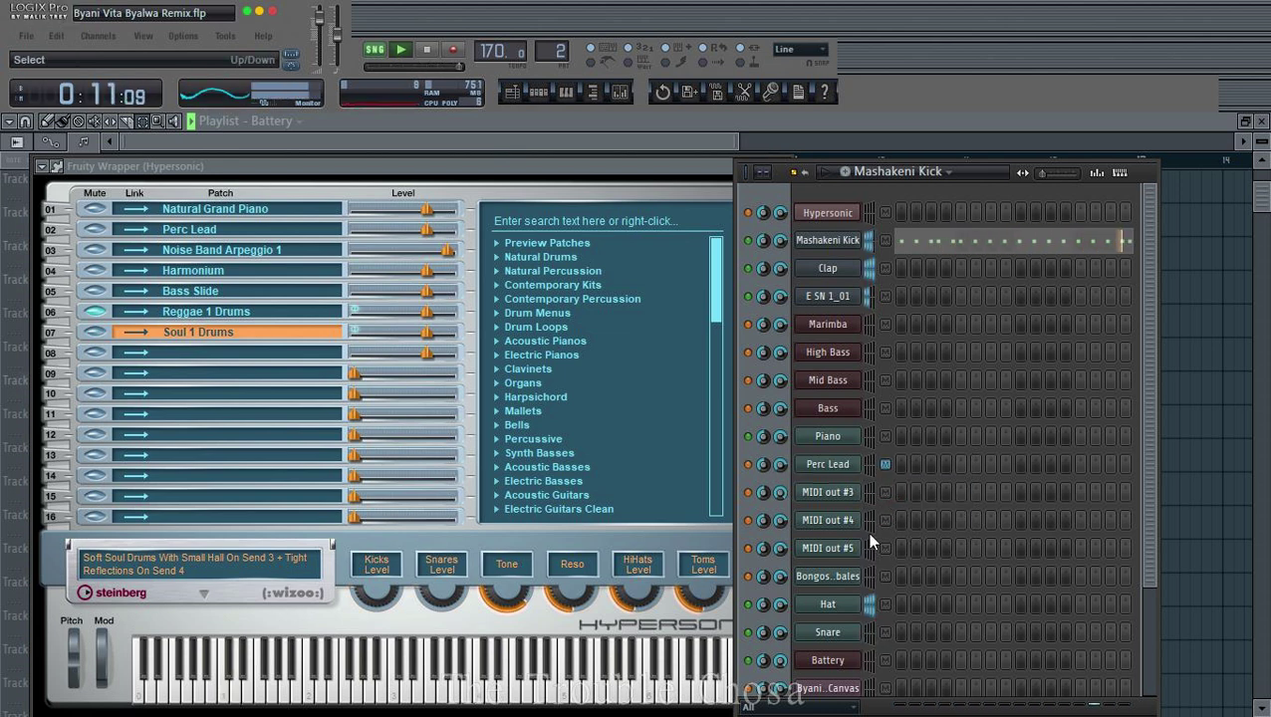
Step: Rename the MIDI out #3 channel as Noise
right_click(845, 493)
left_click(911, 488)
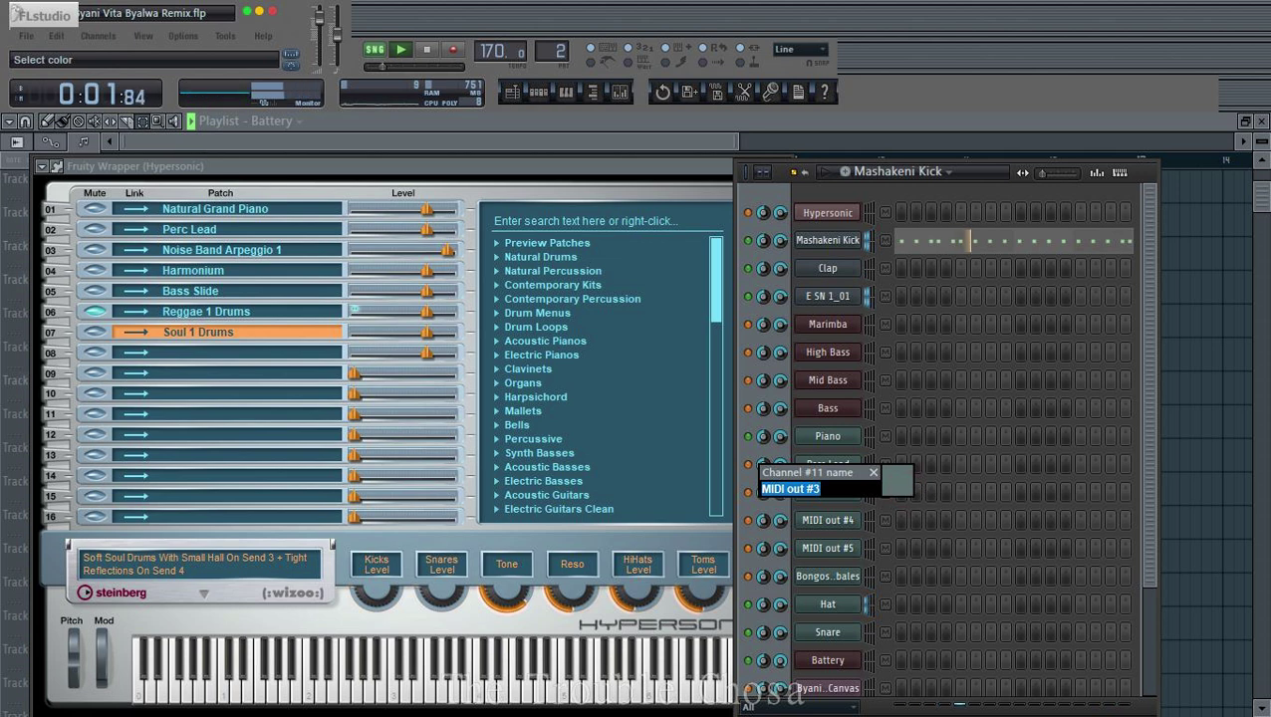
type("Noise")
key("Return")
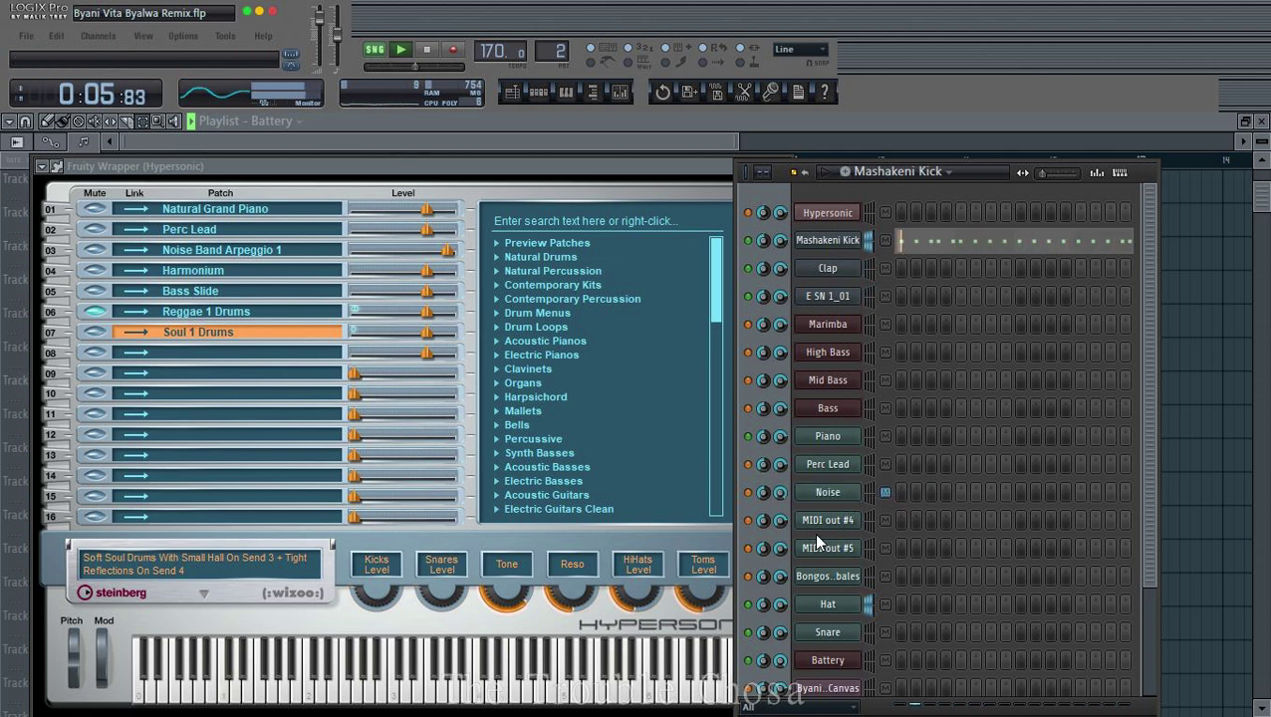
Step: Rename the MIDI out #4 channel as Harm
right_click(841, 523)
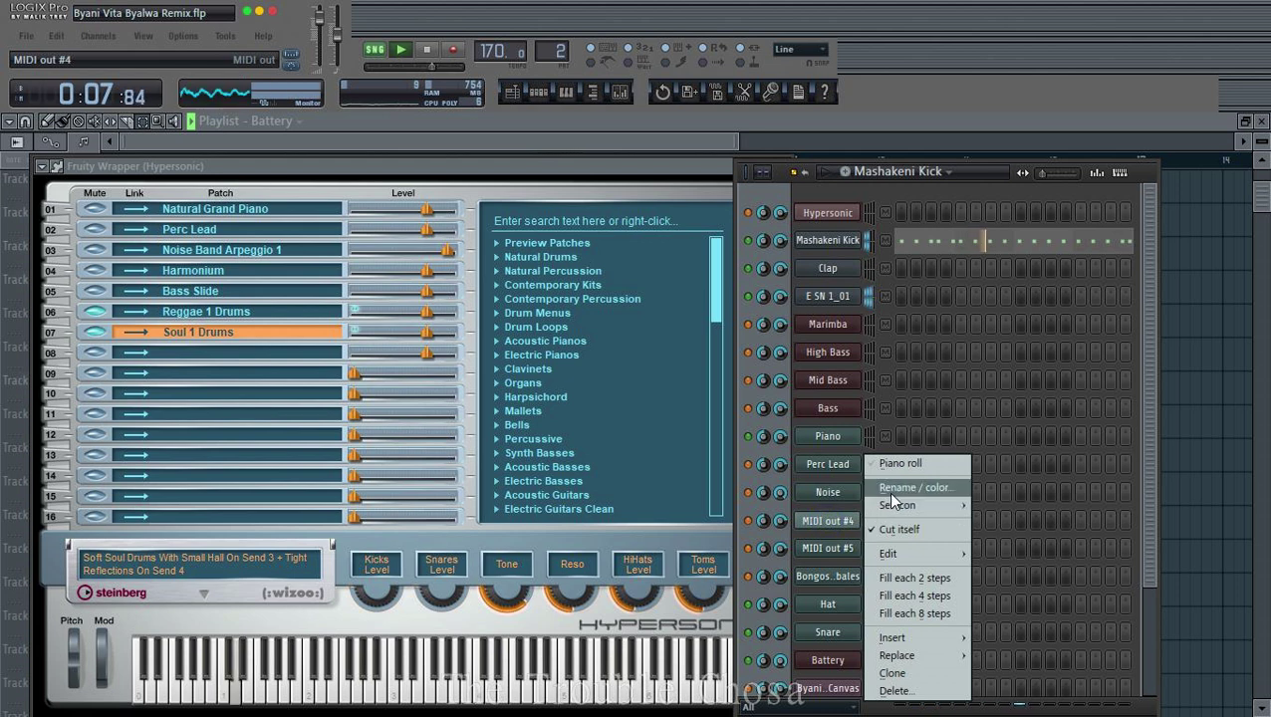
left_click(890, 492)
type("Har")
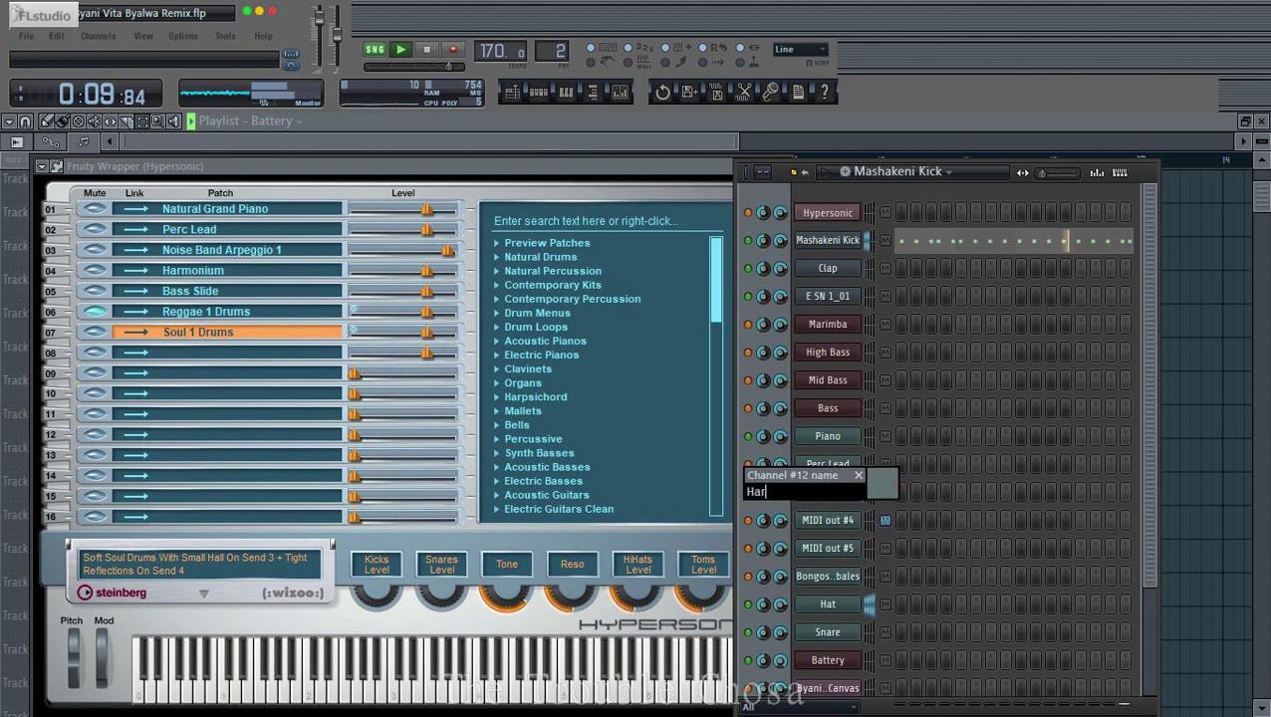
type("m")
key("Return")
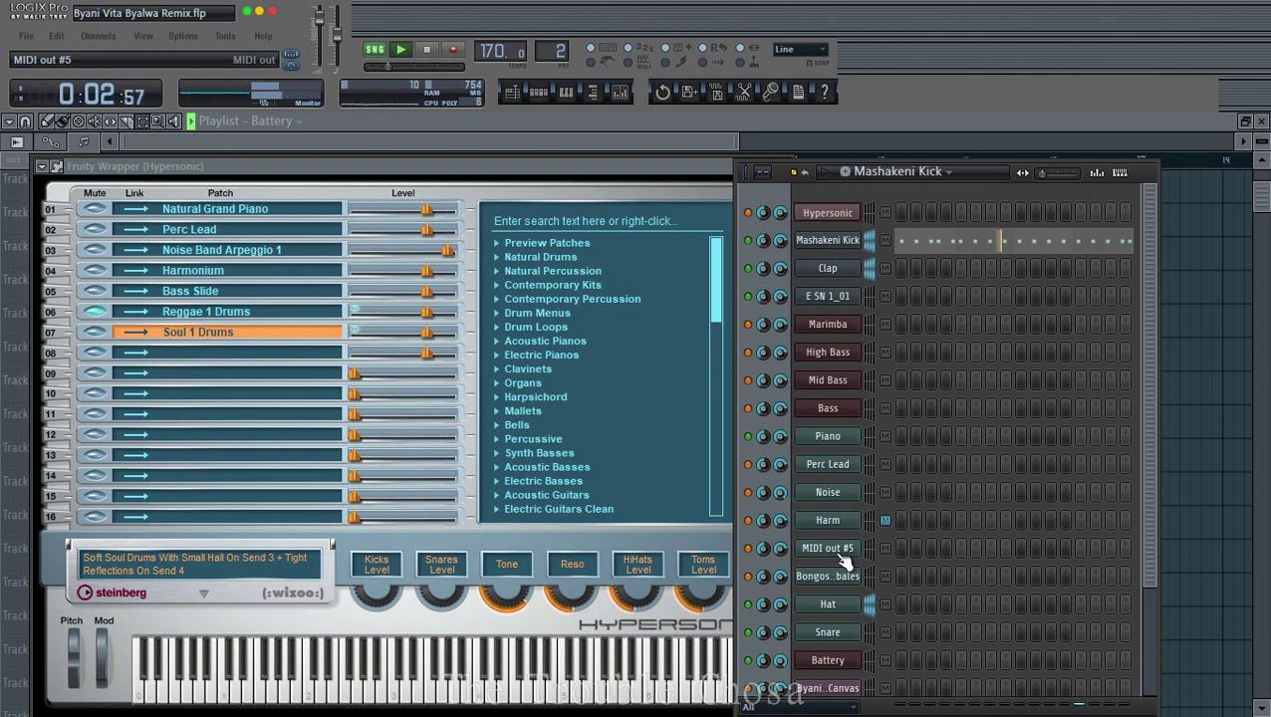
Step: Rename the MIDI out #5 channel as Bass slide and close the Hypersonic plugin interface
right_click(844, 560)
left_click(897, 489)
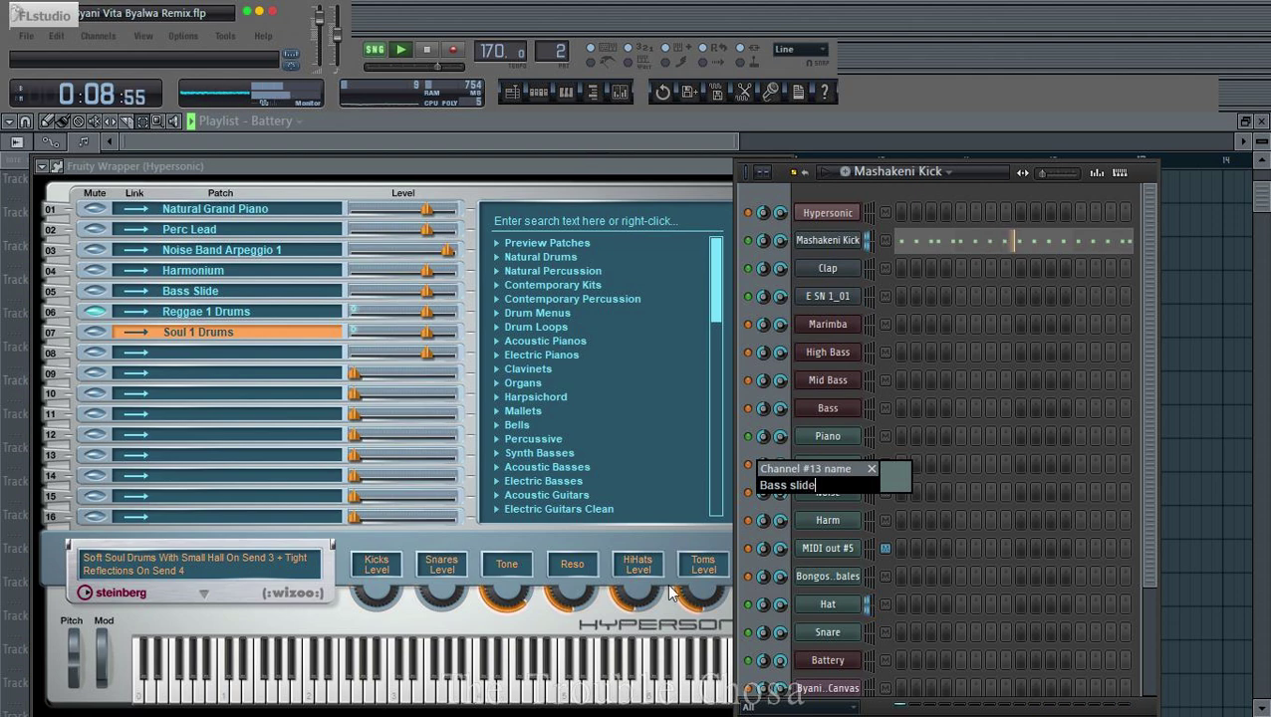
type("Bass slide")
key("Return")
left_click_drag(1145, 431, 1145, 525)
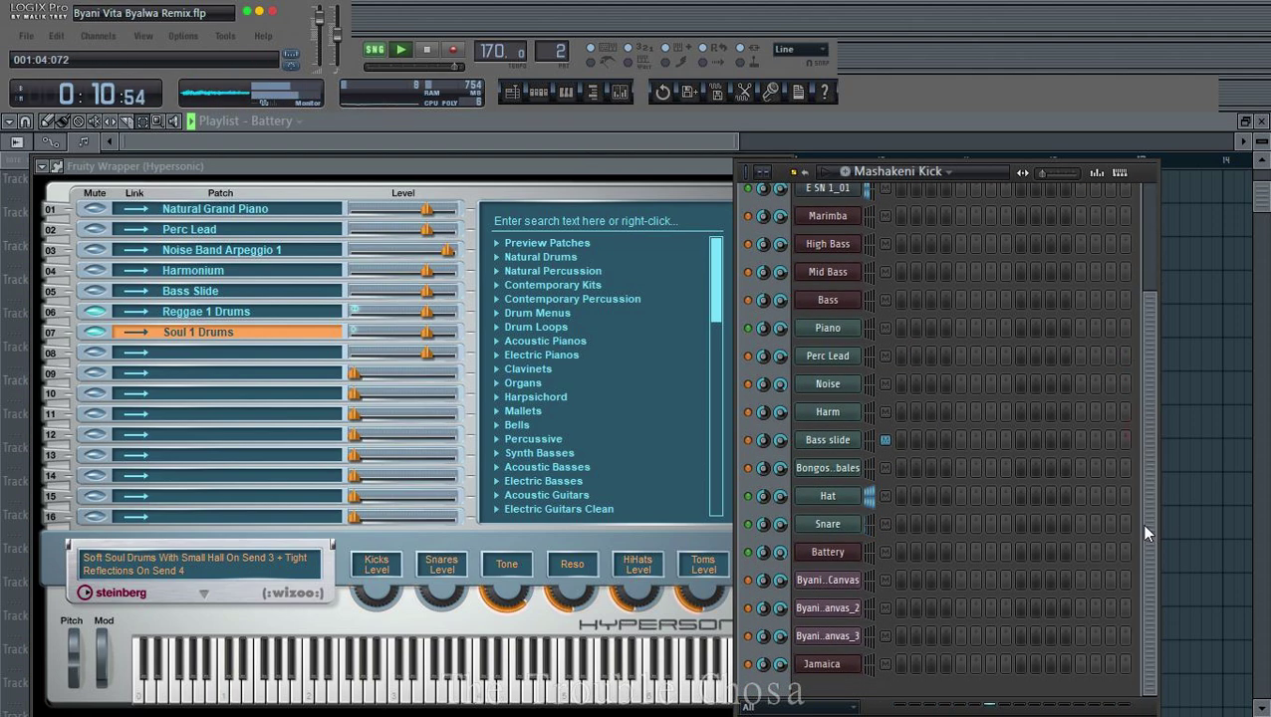
left_click(648, 180)
left_click(786, 164)
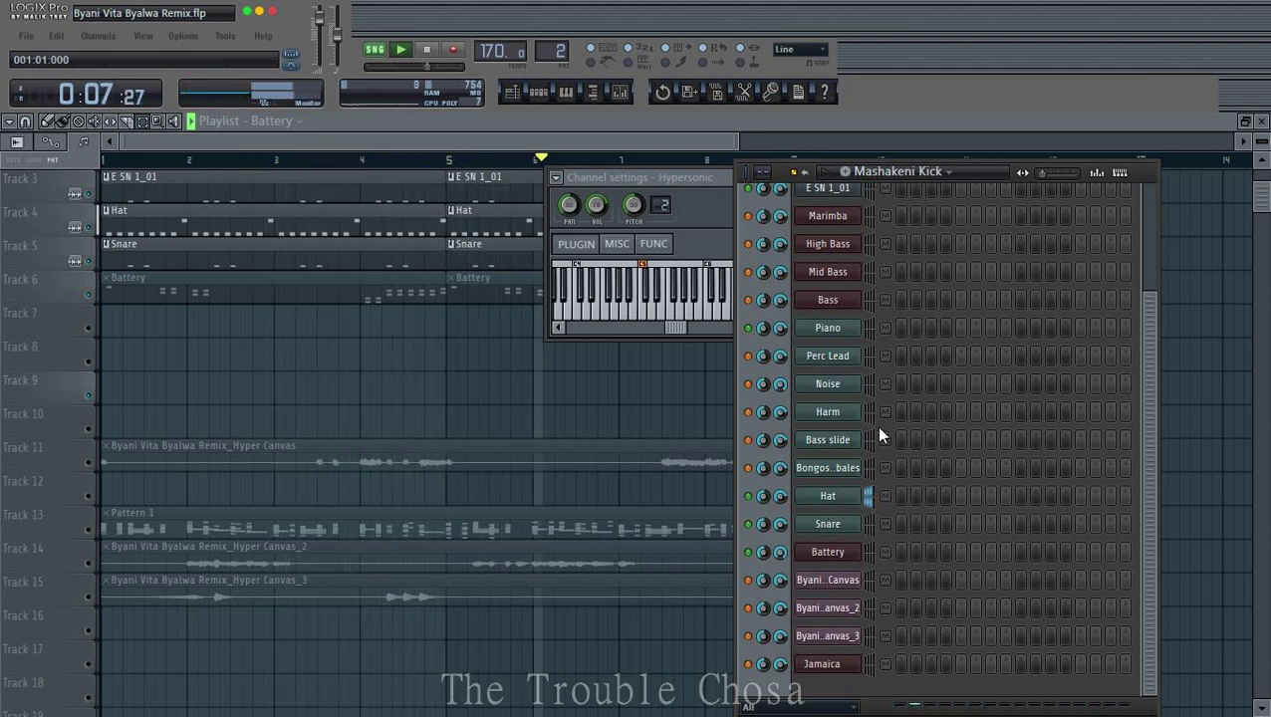
Step: Move the Marimba, High Bass, Mid Bass and Bass channels to the end of the channel rack, below Jamaica
left_click(883, 217)
left_click(883, 245)
left_click(883, 273)
left_click(883, 301)
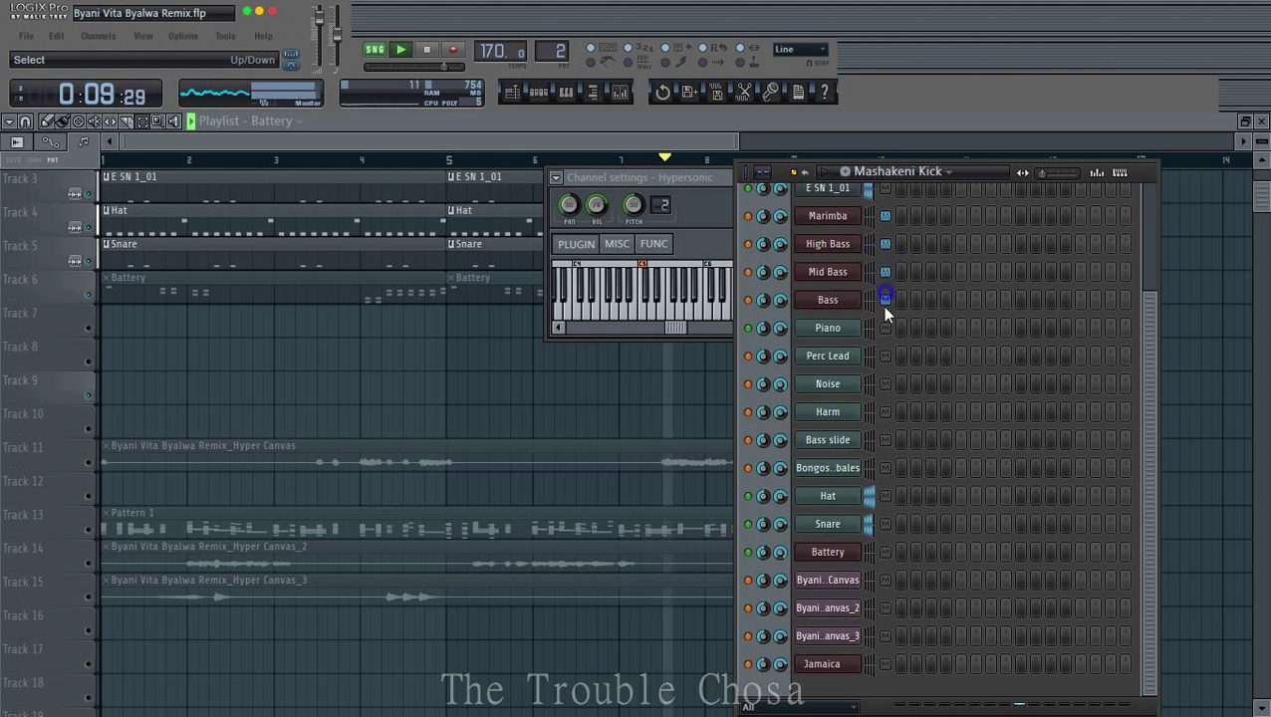
key("alt+Down")
key("alt+Down")
key("alt+Down")
key("alt+Down")
key("alt+Down")
key("alt+Down")
key("alt+Down")
key("alt+Down")
key("alt+Down")
key("alt+Down")
key("alt+Down")
key("alt+Down")
key("alt+Down")
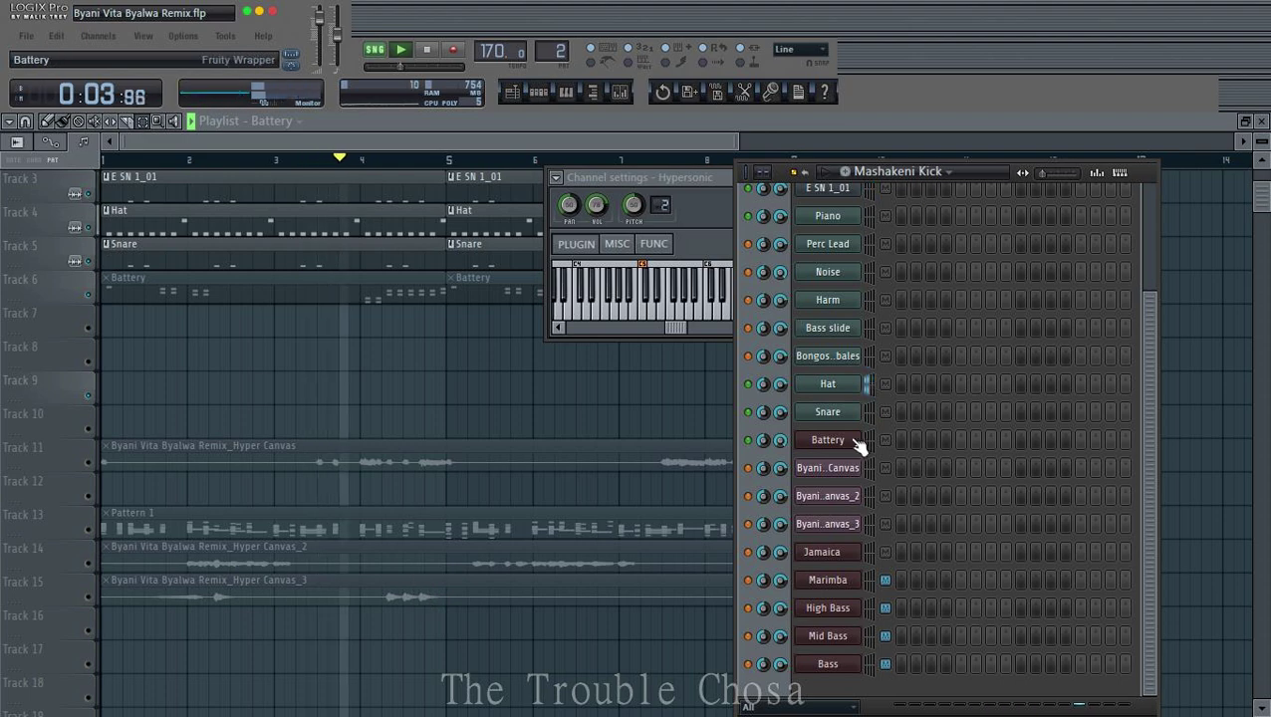
Step: Switch to Pattern 1 and move the Hat, Snare and Battery channels up to directly below E SN 1_01
scroll(865, 478, "up", 3)
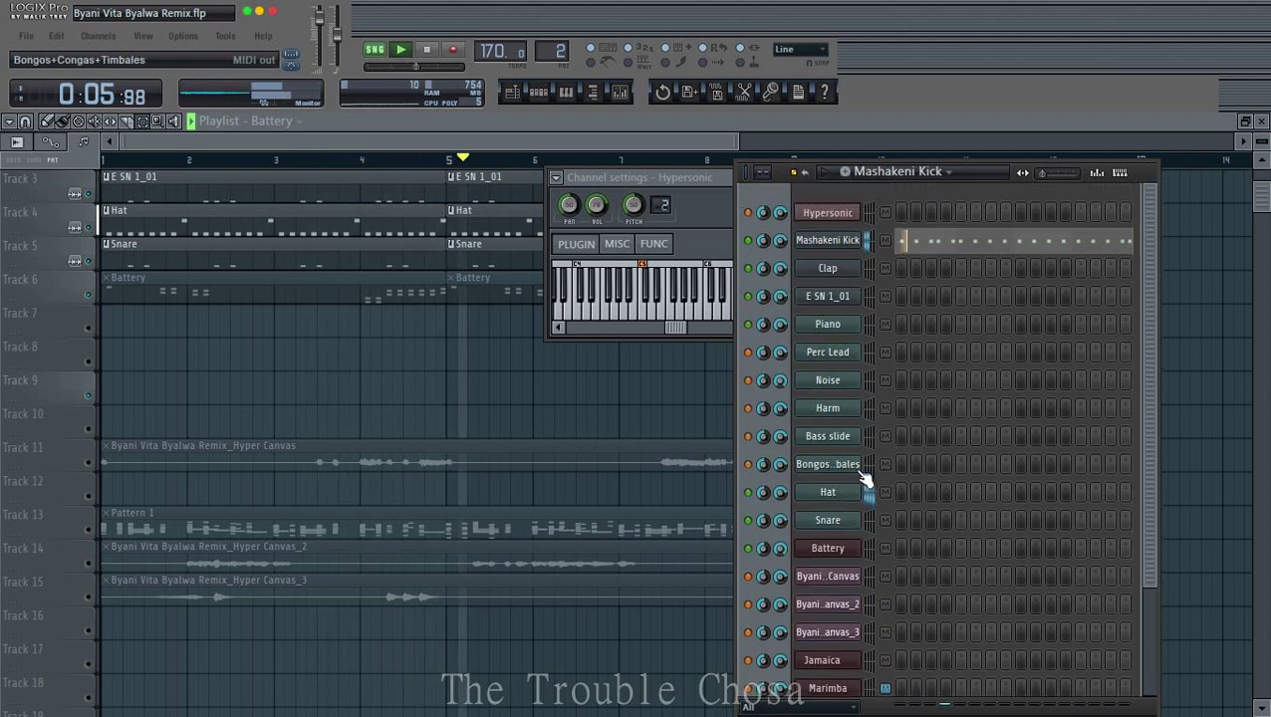
scroll(865, 479, "down", 3)
scroll(561, 51, "down", 1)
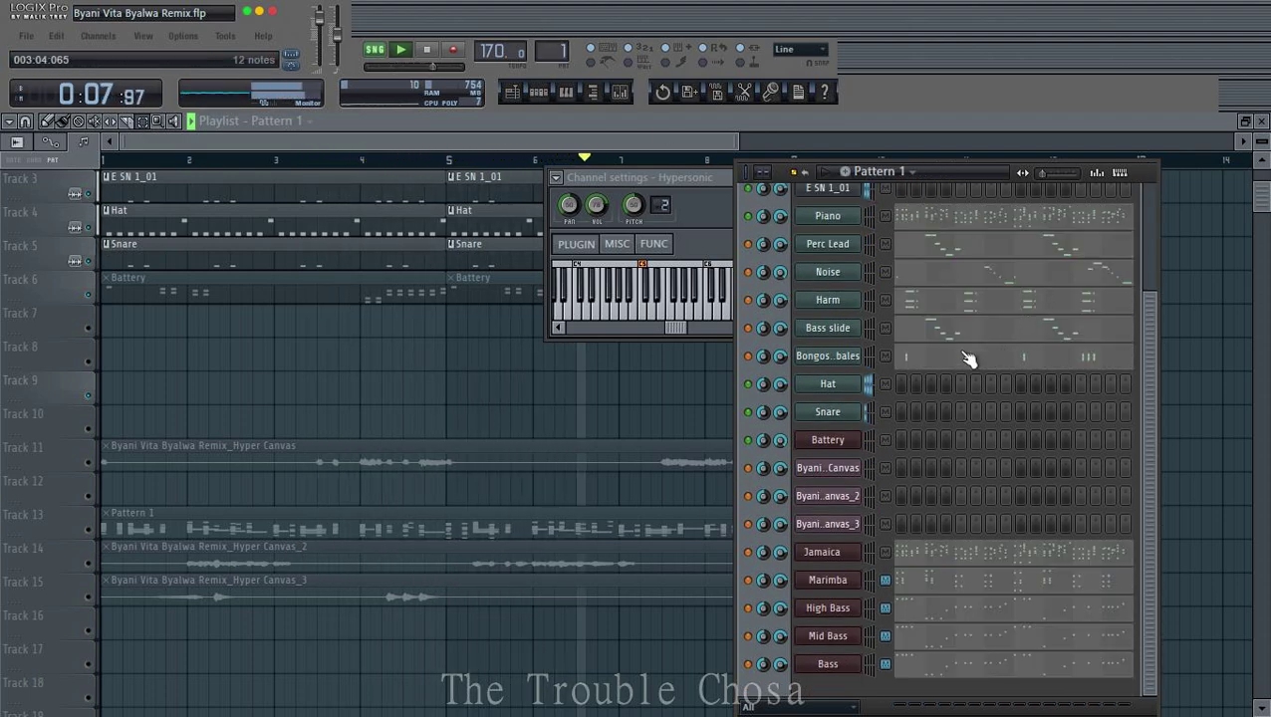
scroll(962, 373, "up", 4)
scroll(1008, 419, "down", 3)
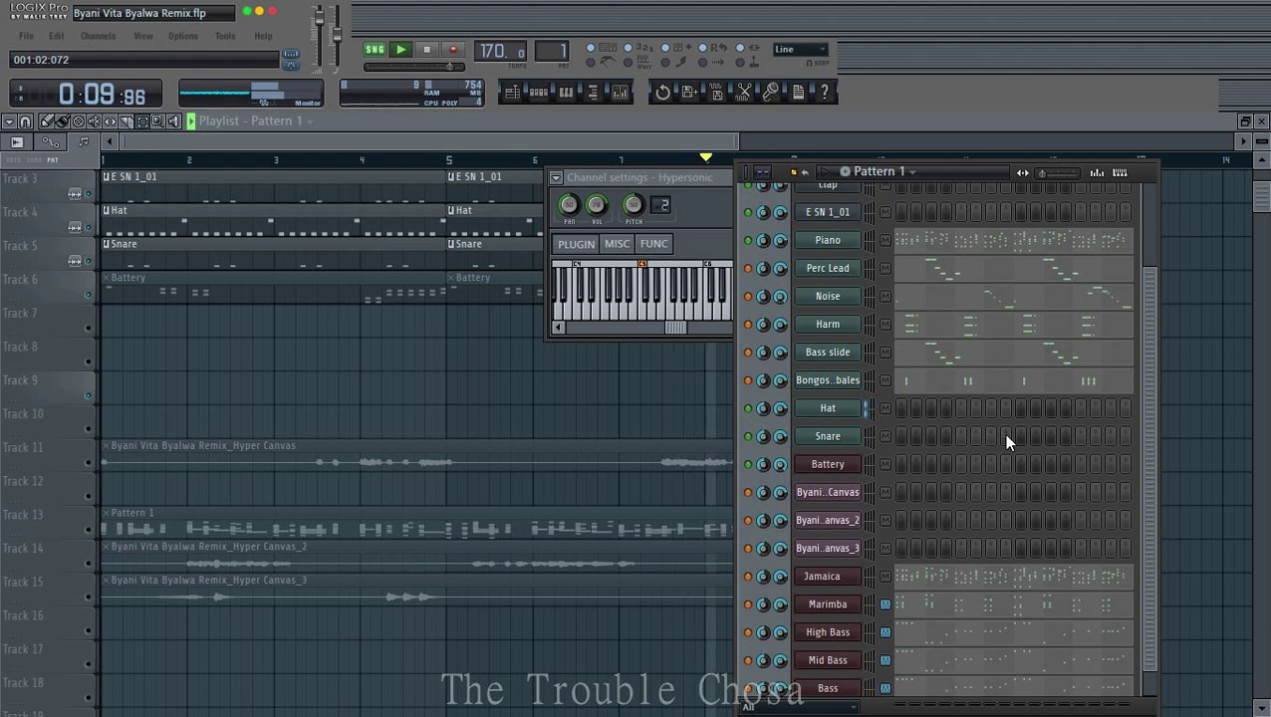
scroll(1006, 443, "up", 3)
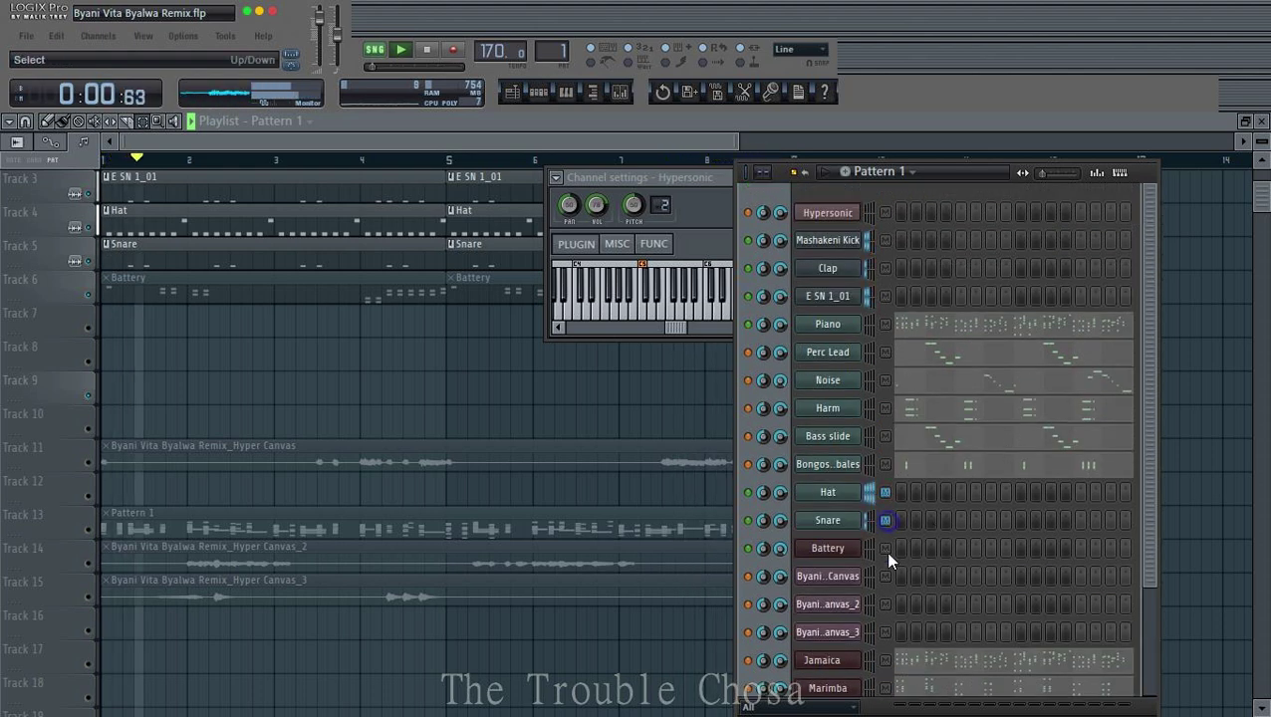
left_click(884, 549)
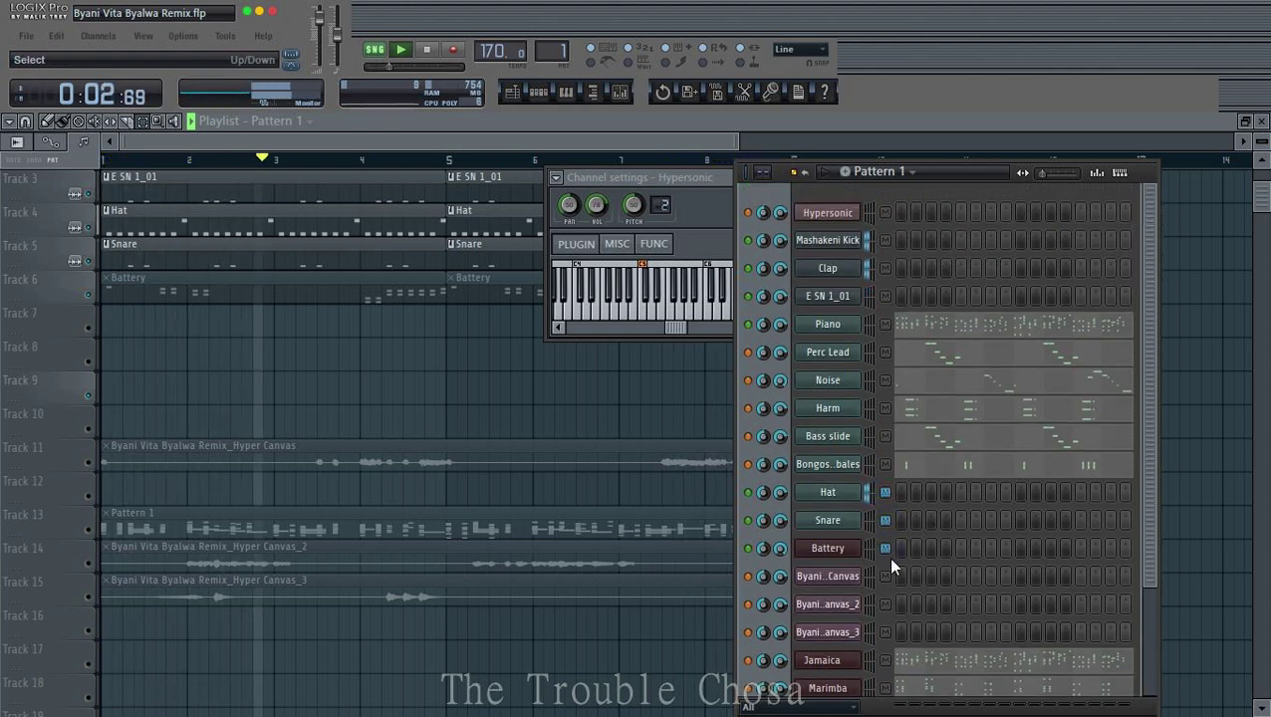
key("alt+Up")
key("alt+Up")
key("alt+Up")
key("alt+Up")
key("alt+Up")
key("alt+Up")
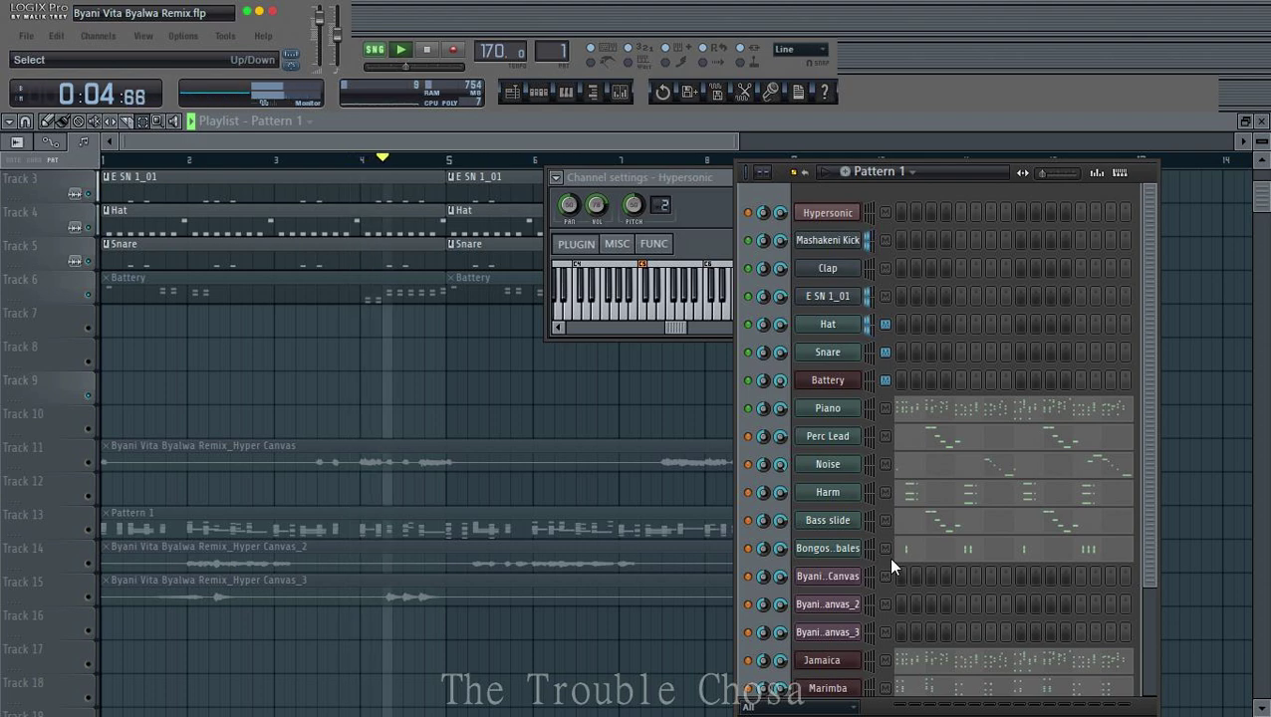
scroll(868, 617, "down", 4)
scroll(868, 617, "up", 4)
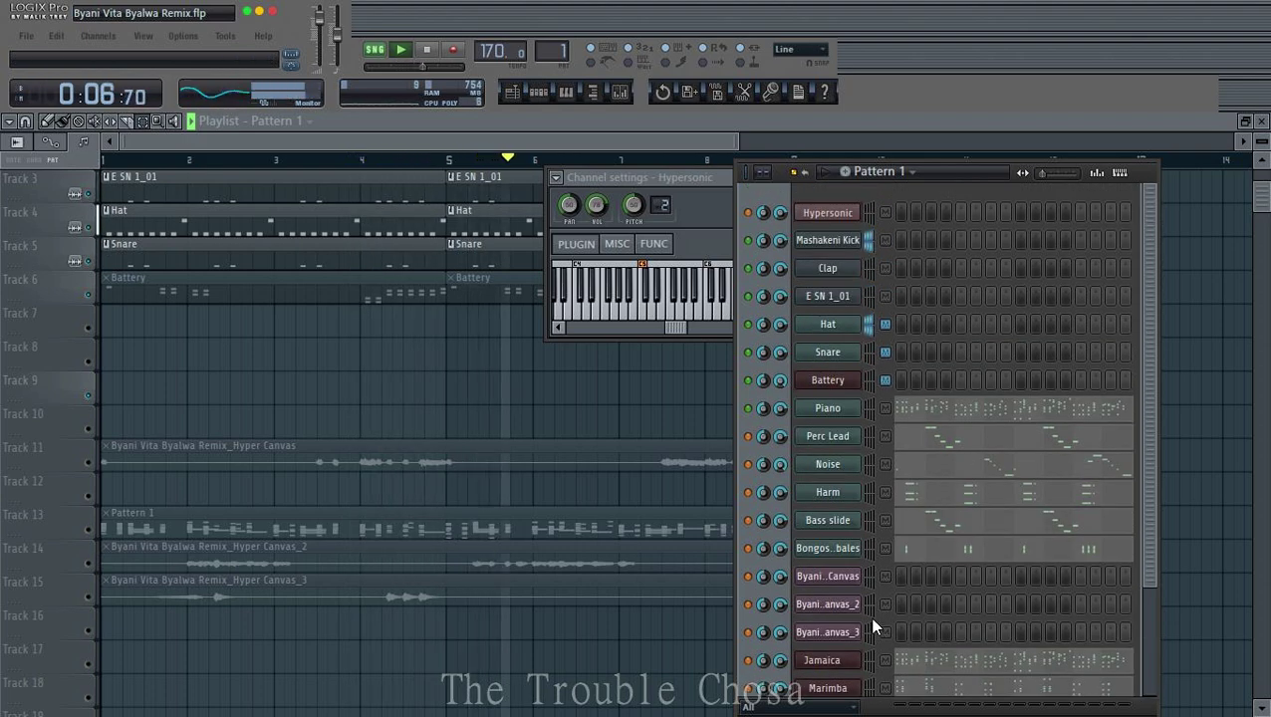
Step: Unmute Track 13 holding Pattern 1 and open the Piano channel's notes in the piano roll
left_click(88, 531)
key("F12")
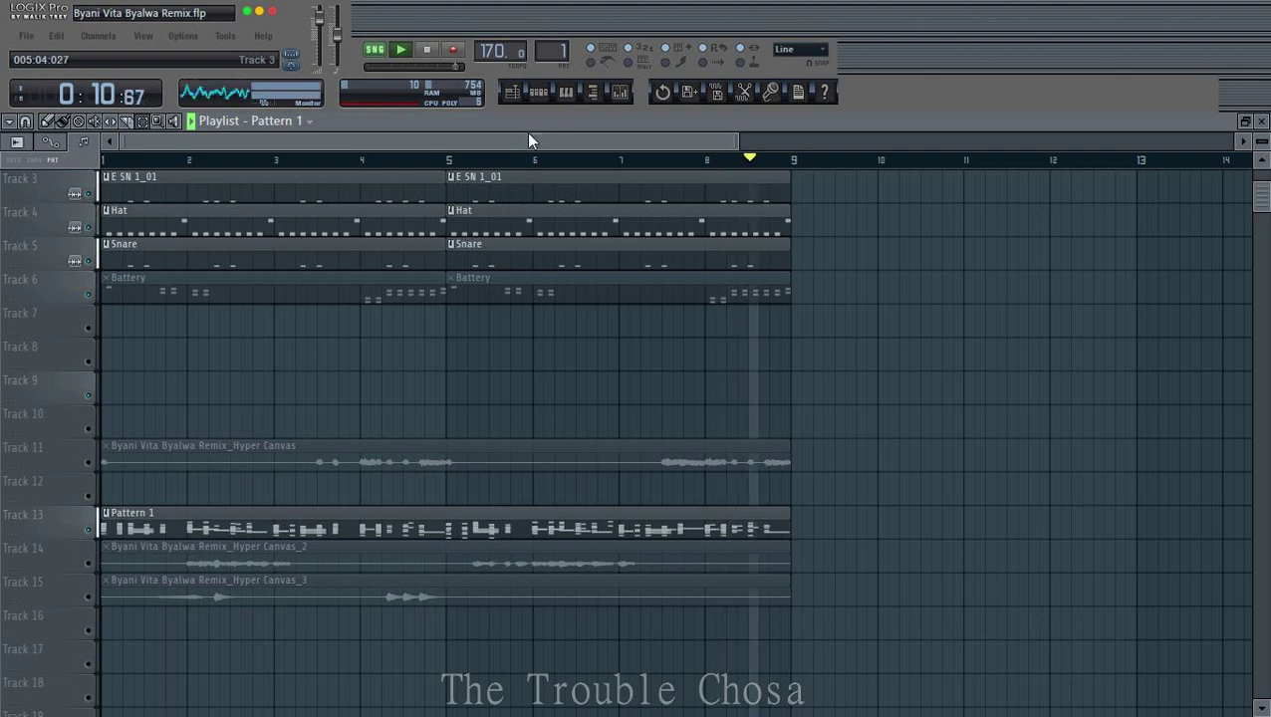
left_click(537, 92)
left_click(1042, 467)
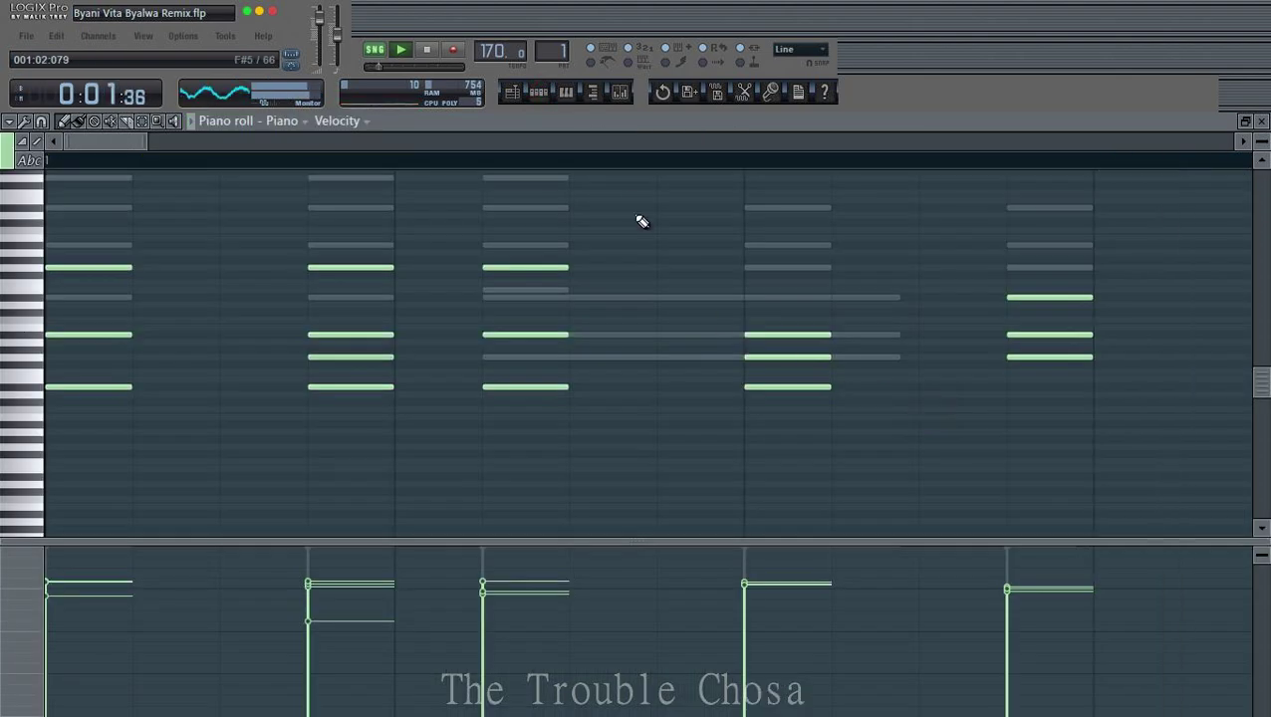
Step: Look over the Piano channel's notes across all bars in the piano roll and return to the playlist
scroll(643, 161, "down", 3)
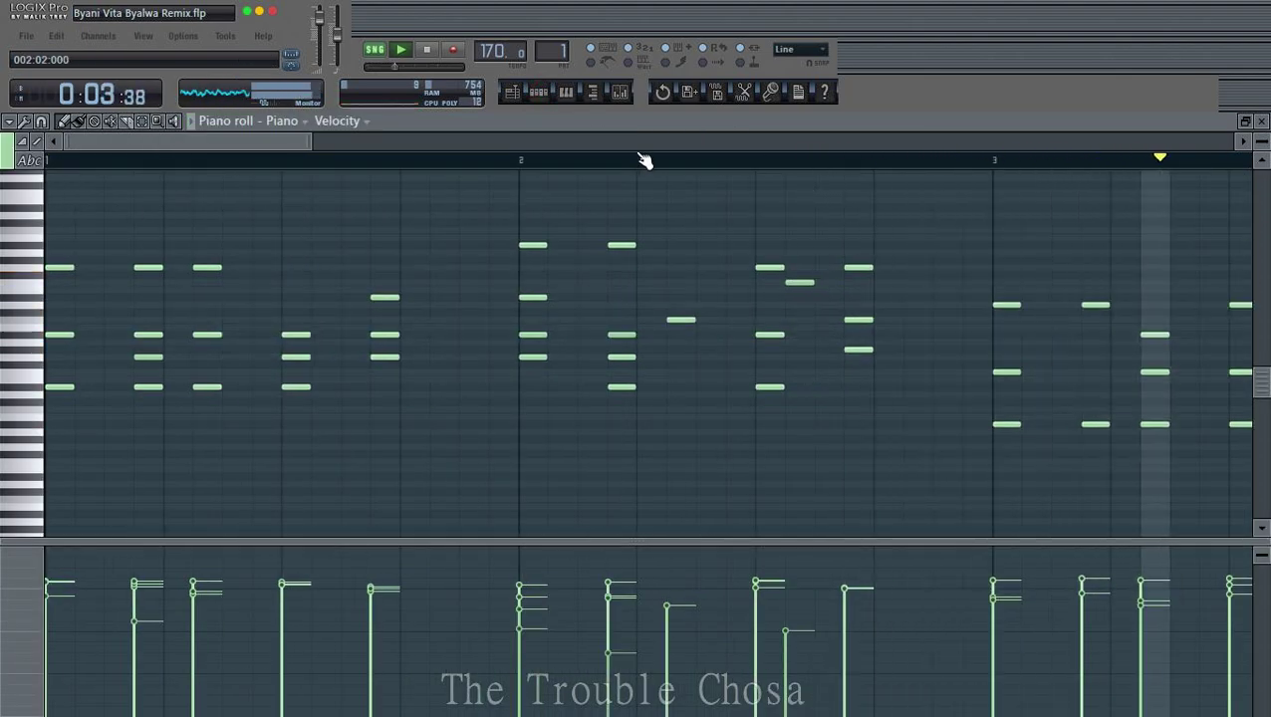
scroll(643, 162, "down", 2)
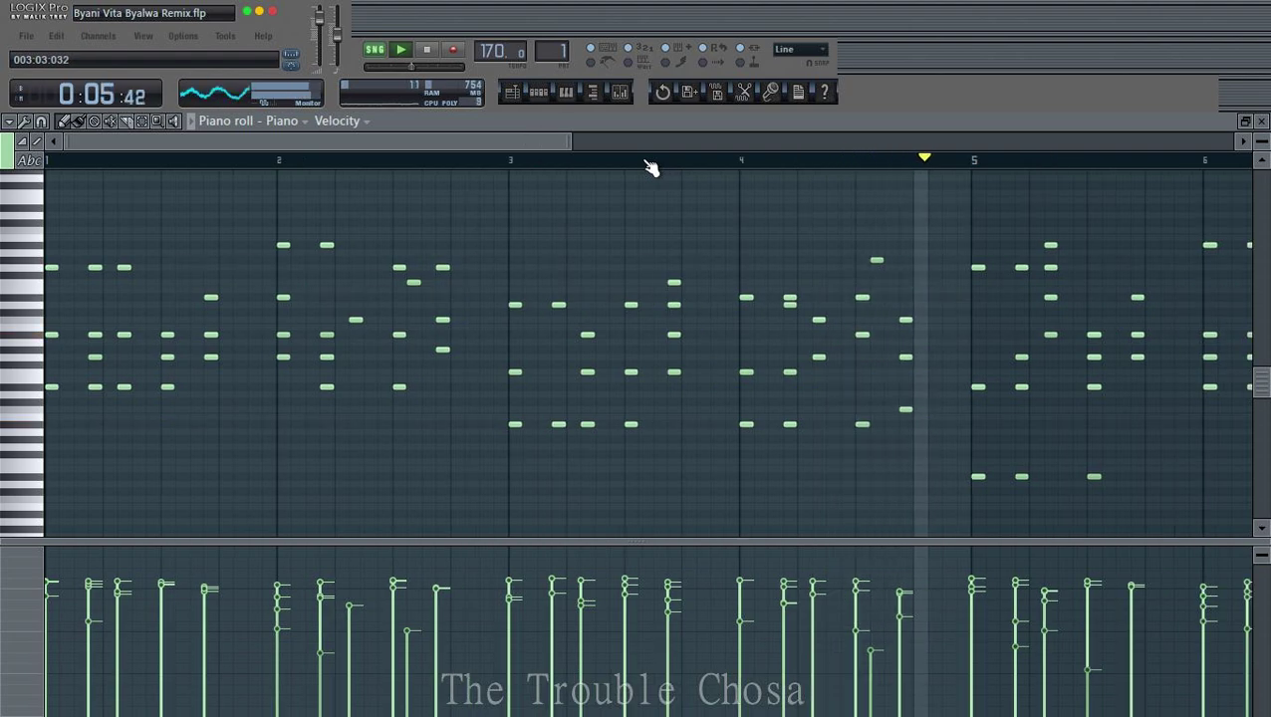
scroll(649, 167, "down", 2)
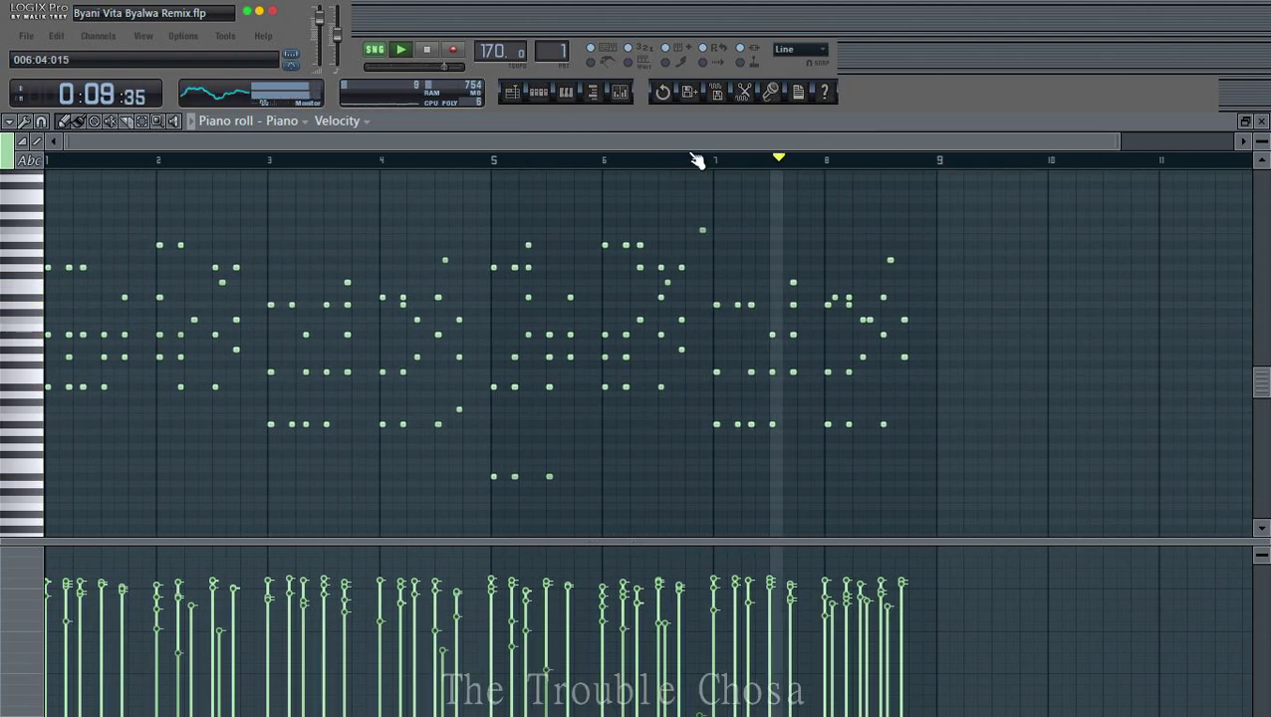
scroll(698, 162, "up", 3)
scroll(697, 161, "down", 3)
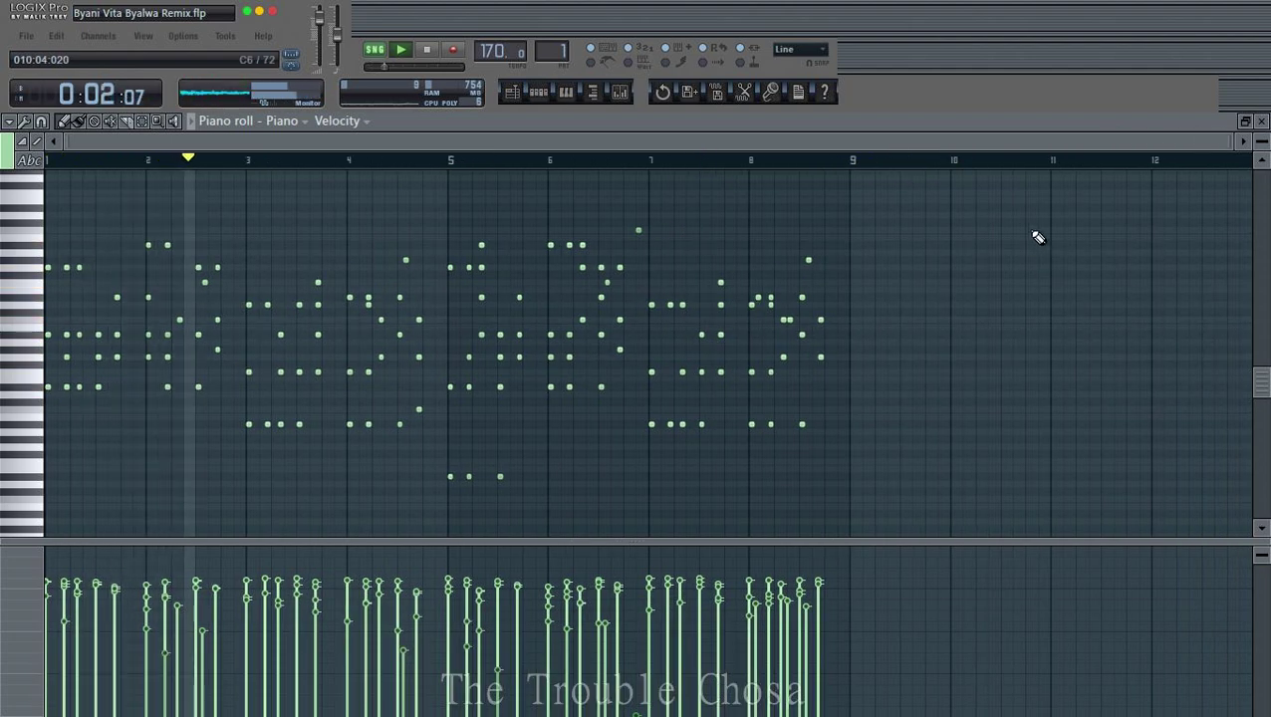
key("F6")
key("F5")
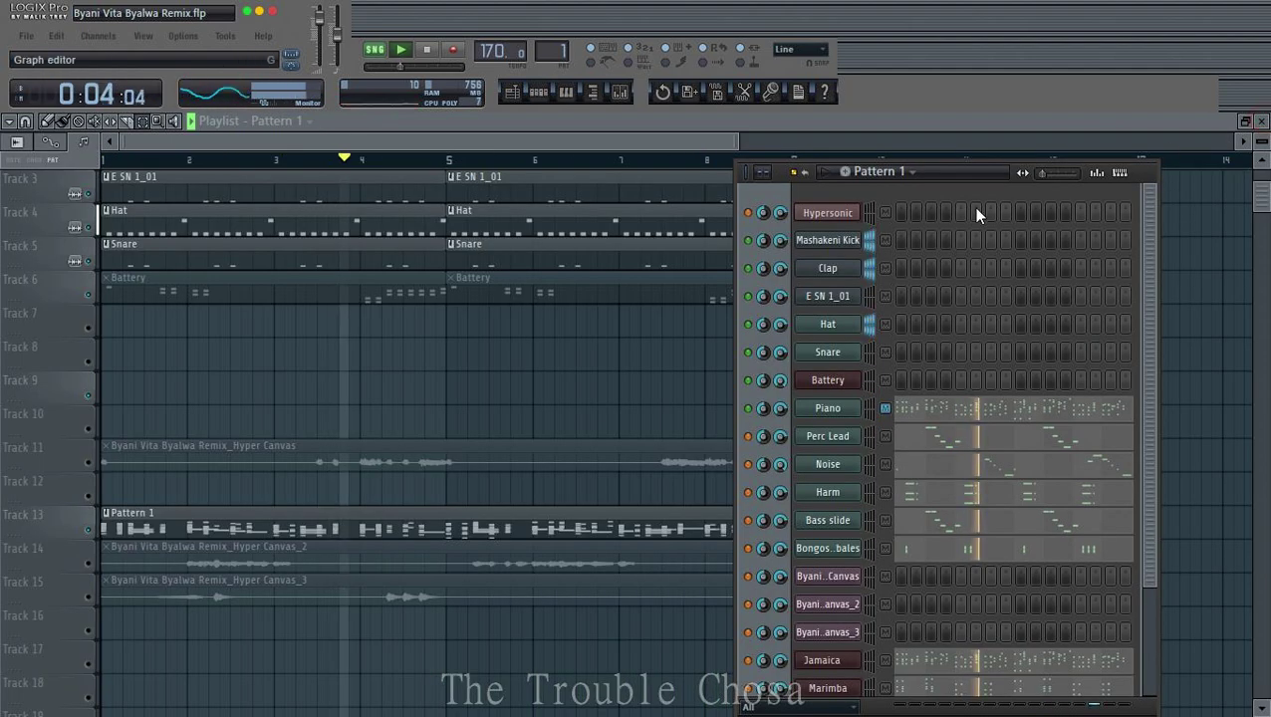
Step: Open the mixer and load the Default mixer track state onto the Byani-Vita-Byalwa-Remix-_2 insert track
left_click(620, 91)
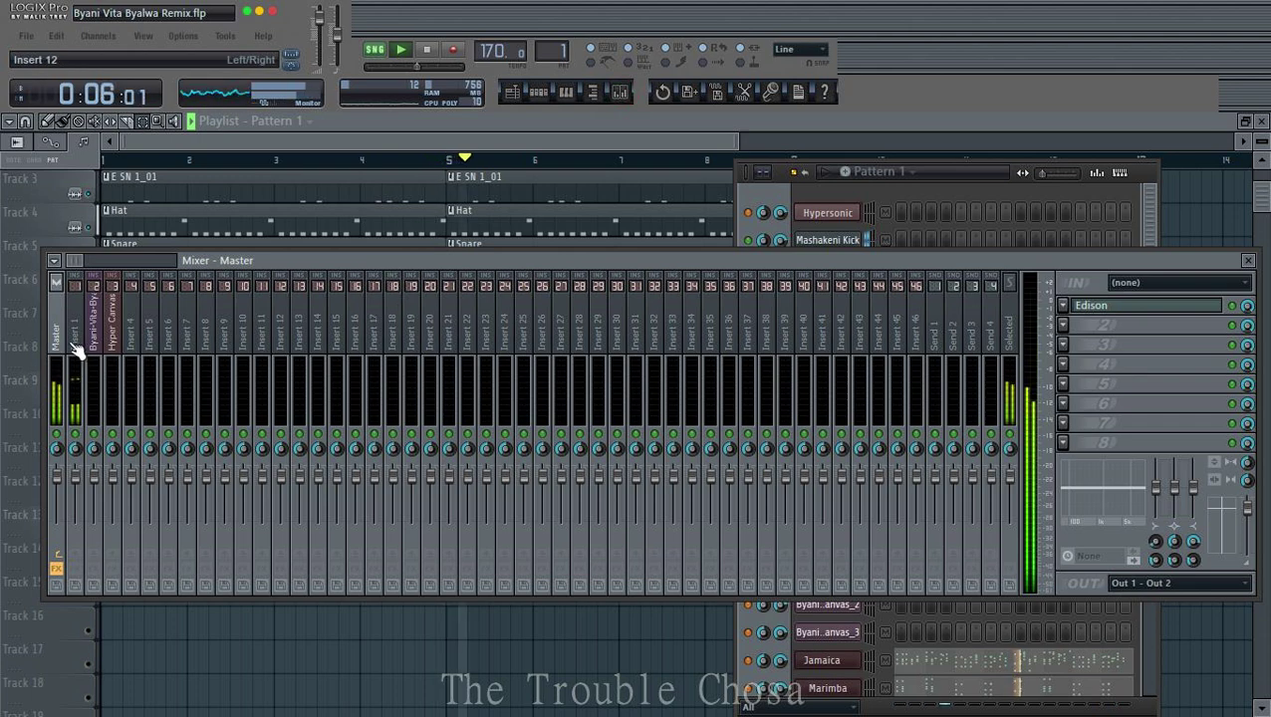
right_click(74, 306)
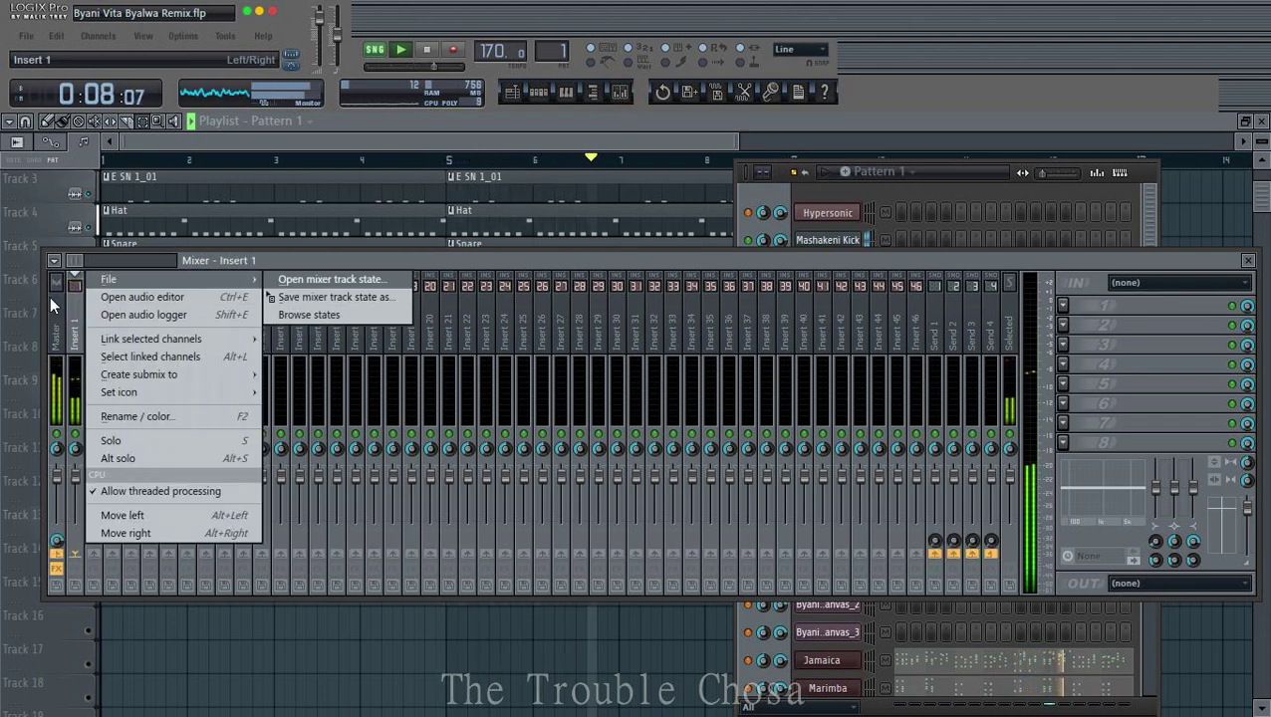
left_click(97, 292)
right_click(96, 292)
mouse_move(179, 272)
left_click(299, 271)
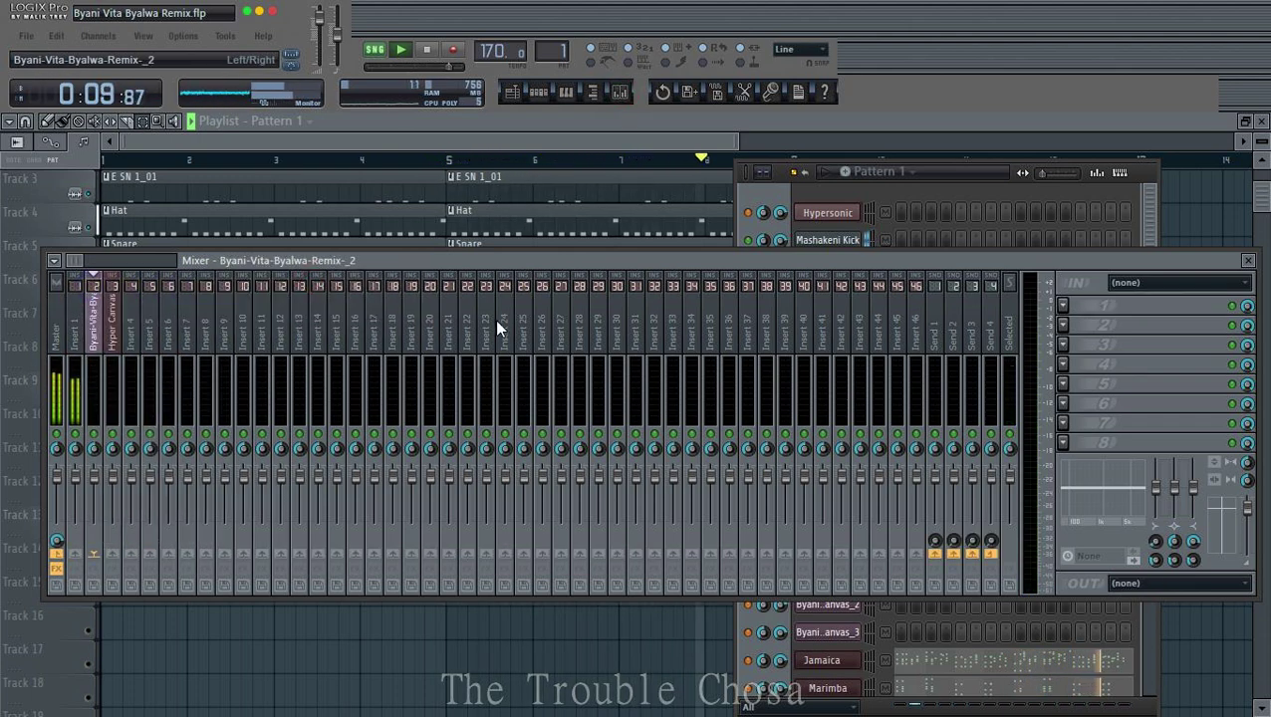
left_click(485, 321)
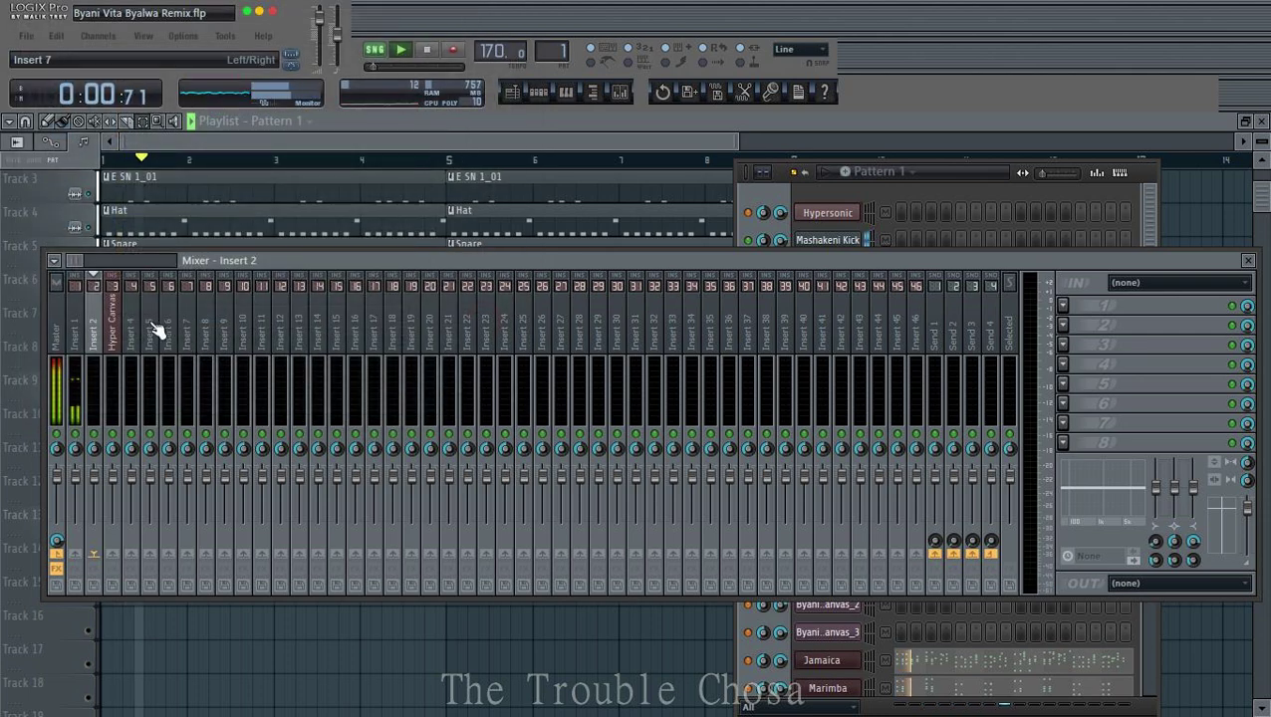
Step: Load the Default mixer track state onto the Hyper Canvas insert track
right_click(118, 309)
mouse_move(284, 272)
left_click(363, 279)
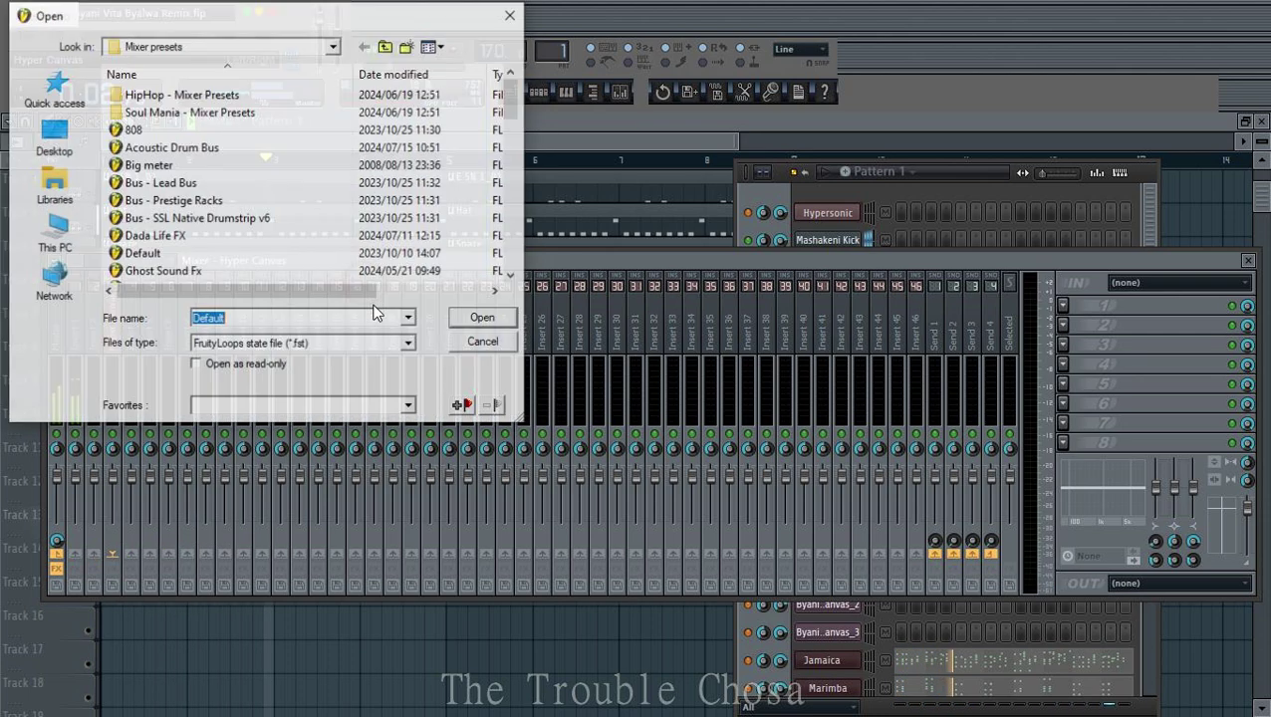
left_click(483, 320)
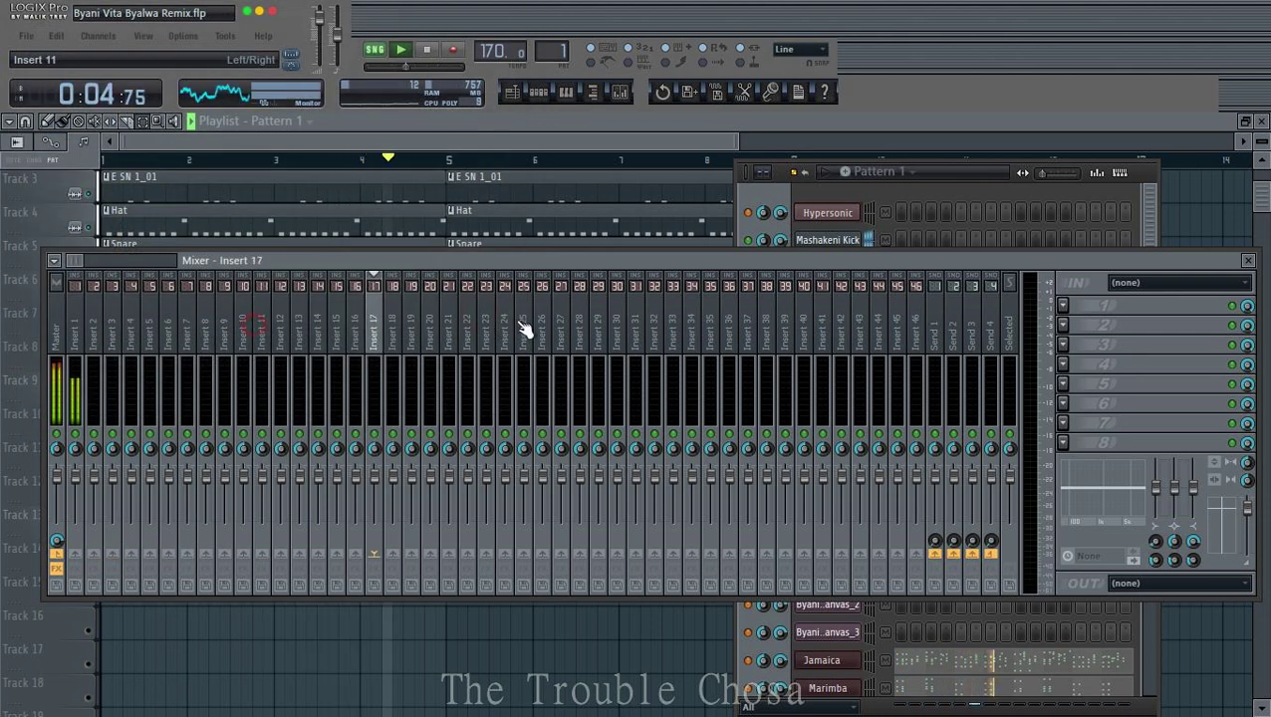
Step: Replace Edison with the JS_Inflator effect in the first slot of the Master track
left_click(57, 333)
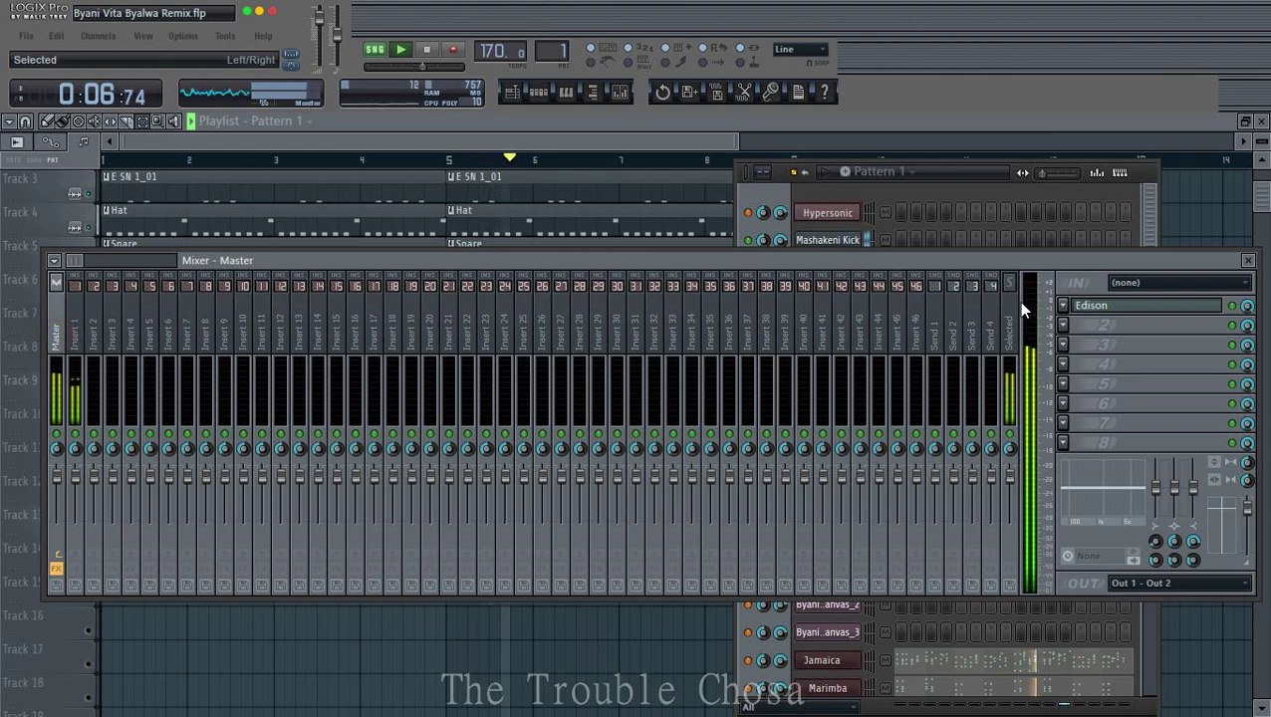
left_click(1064, 306)
mouse_move(1085, 318)
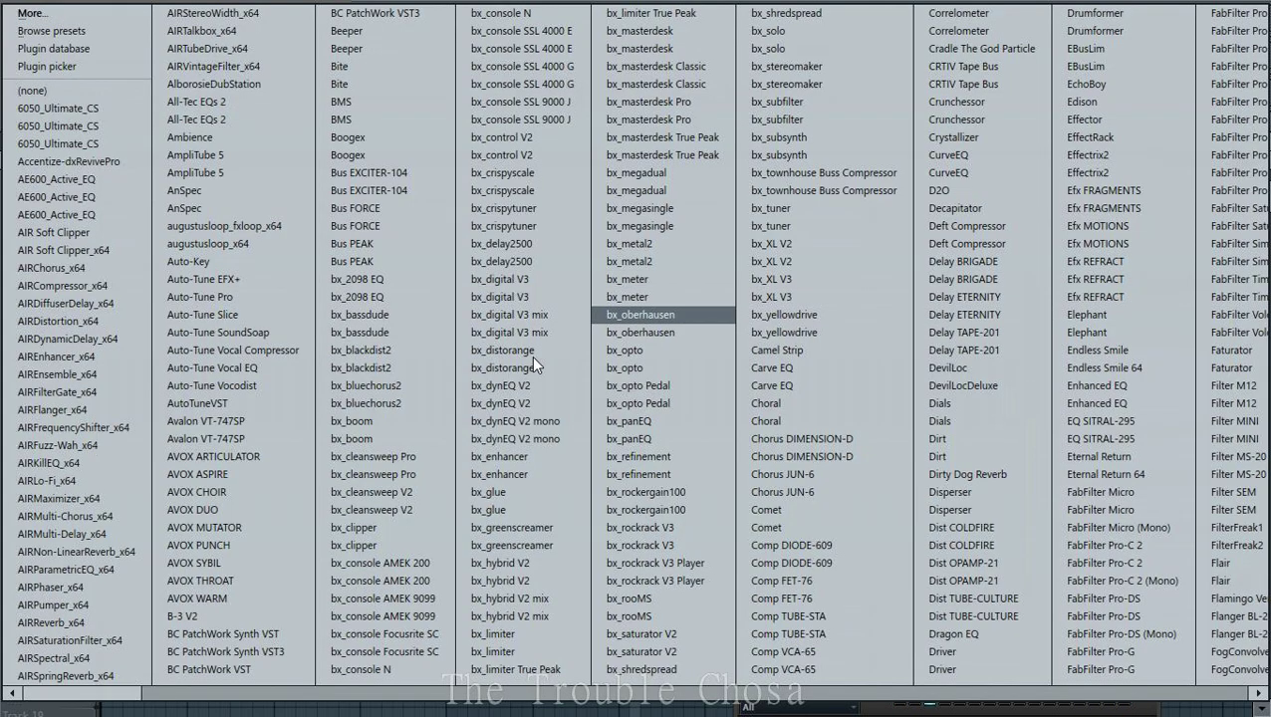
left_click(543, 333)
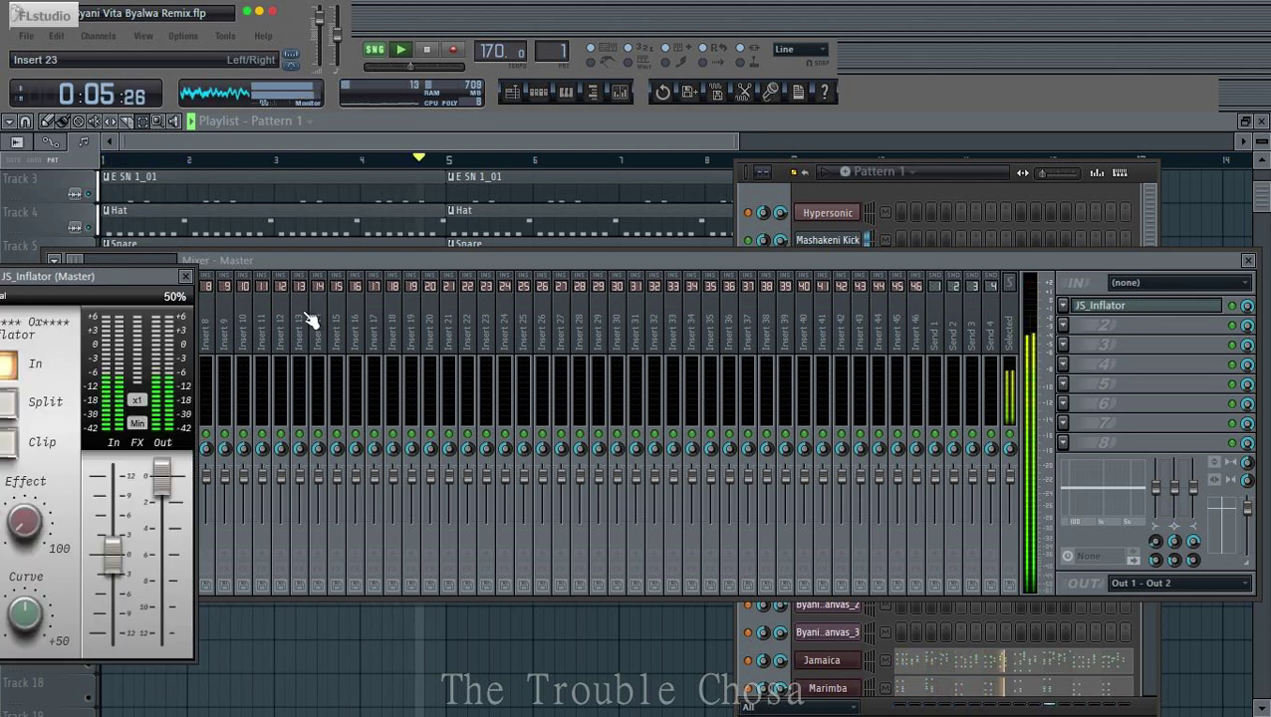
Step: Scale the JS_Inflator interface to 75%, close it and bring the playlist back to the front
left_click_drag(105, 280, 541, 100)
left_click(518, 235)
left_click(554, 262)
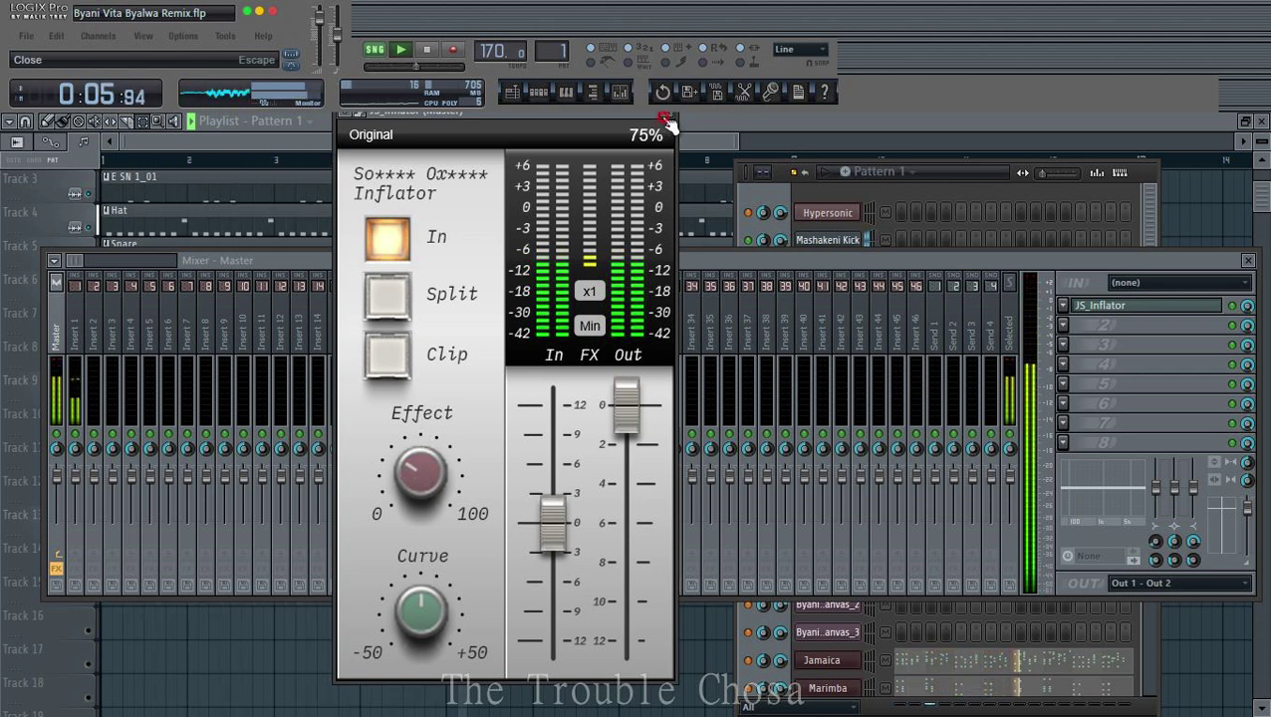
left_click(664, 120)
left_click_drag(568, 261, 523, 365)
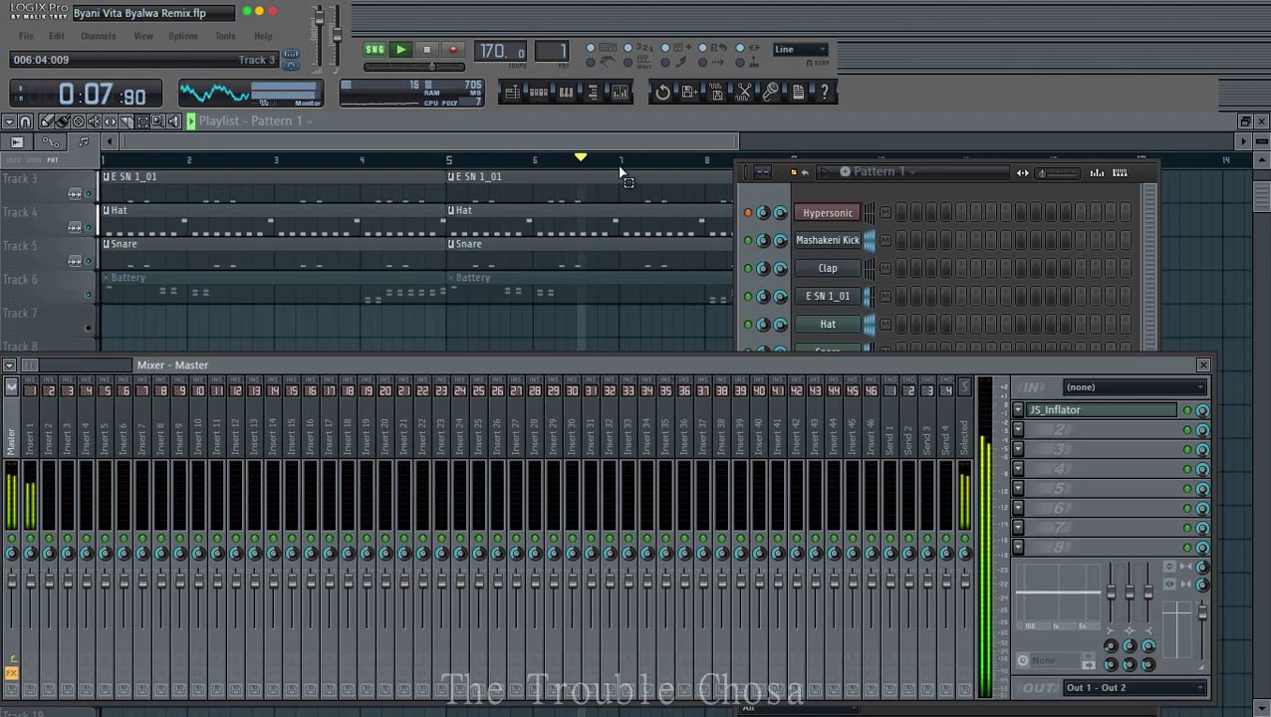
left_click(696, 185)
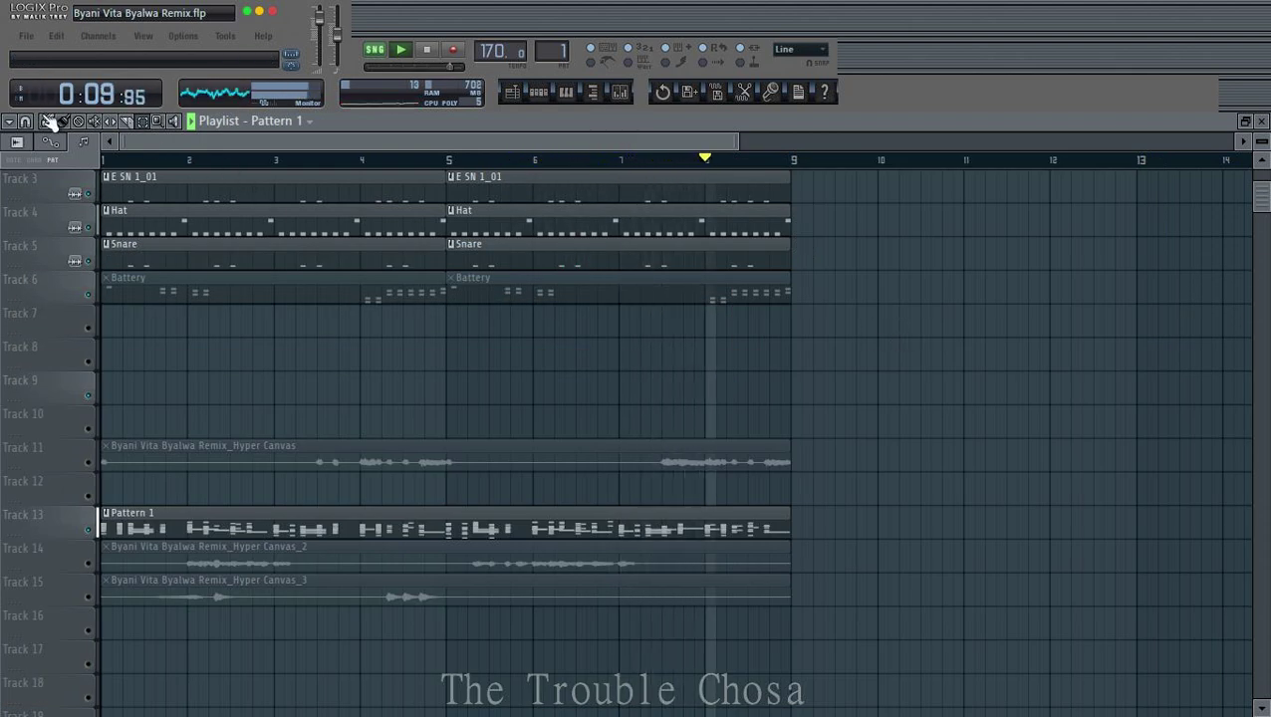
Step: Unmute Track 11 and rename its Hyper Canvas audio clip as Brass 1 with a random green colour
scroll(956, 398, "down", 2)
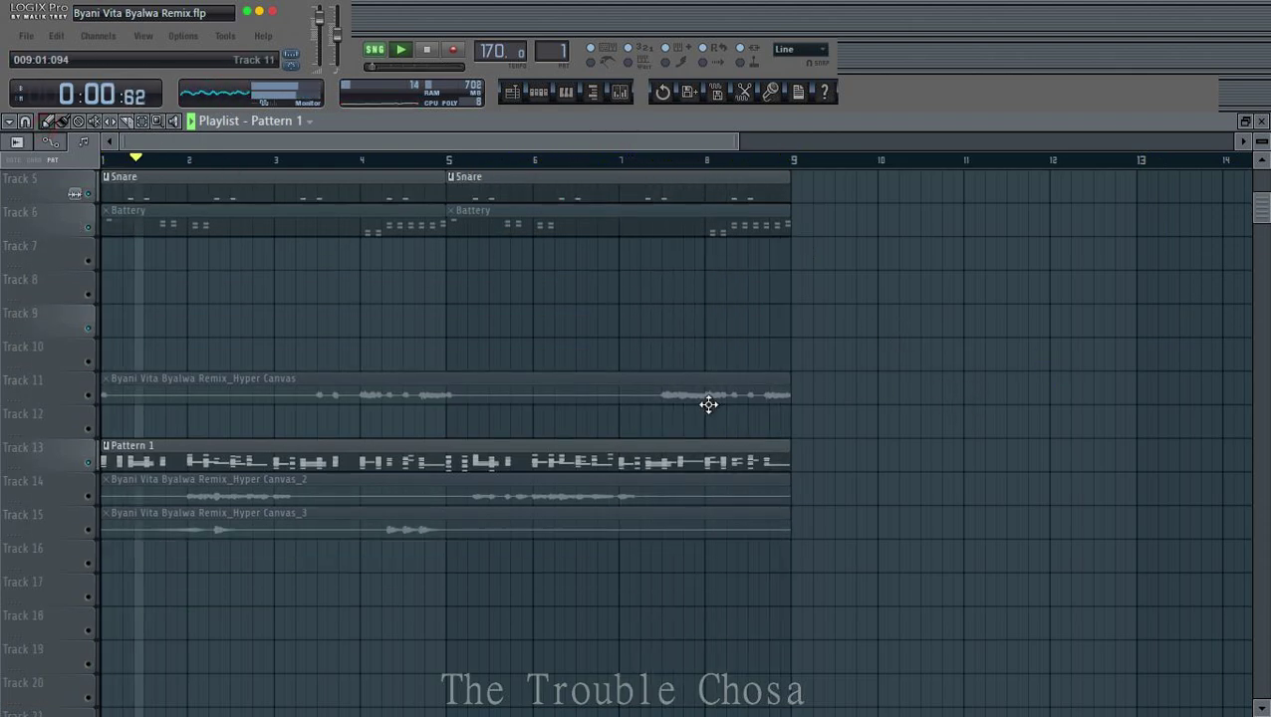
left_click(90, 404)
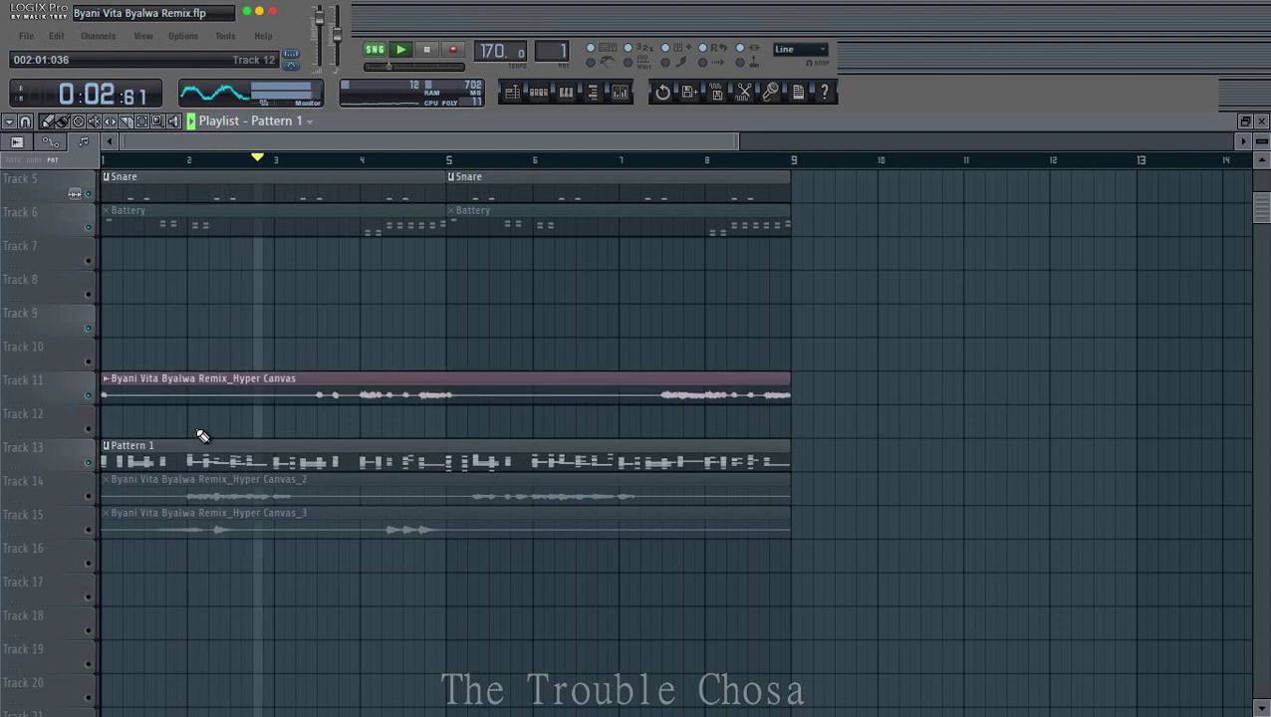
left_click(106, 380)
left_click(139, 461)
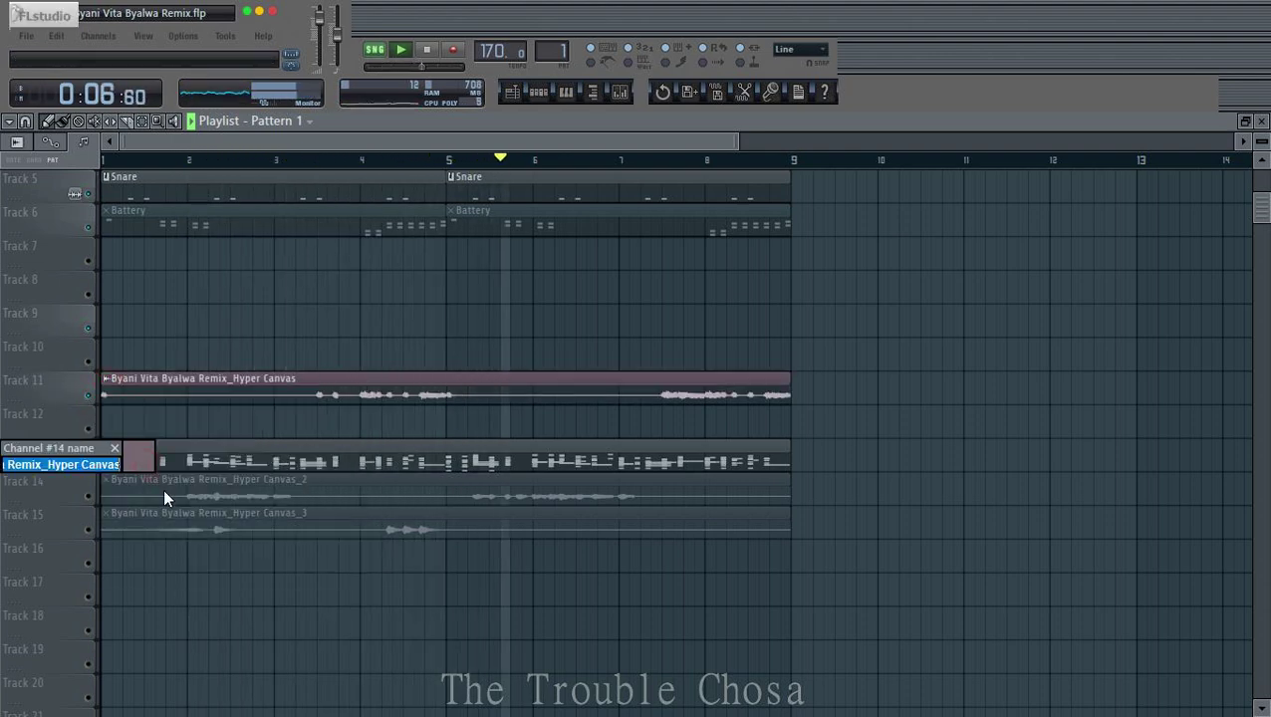
type("Brass ")
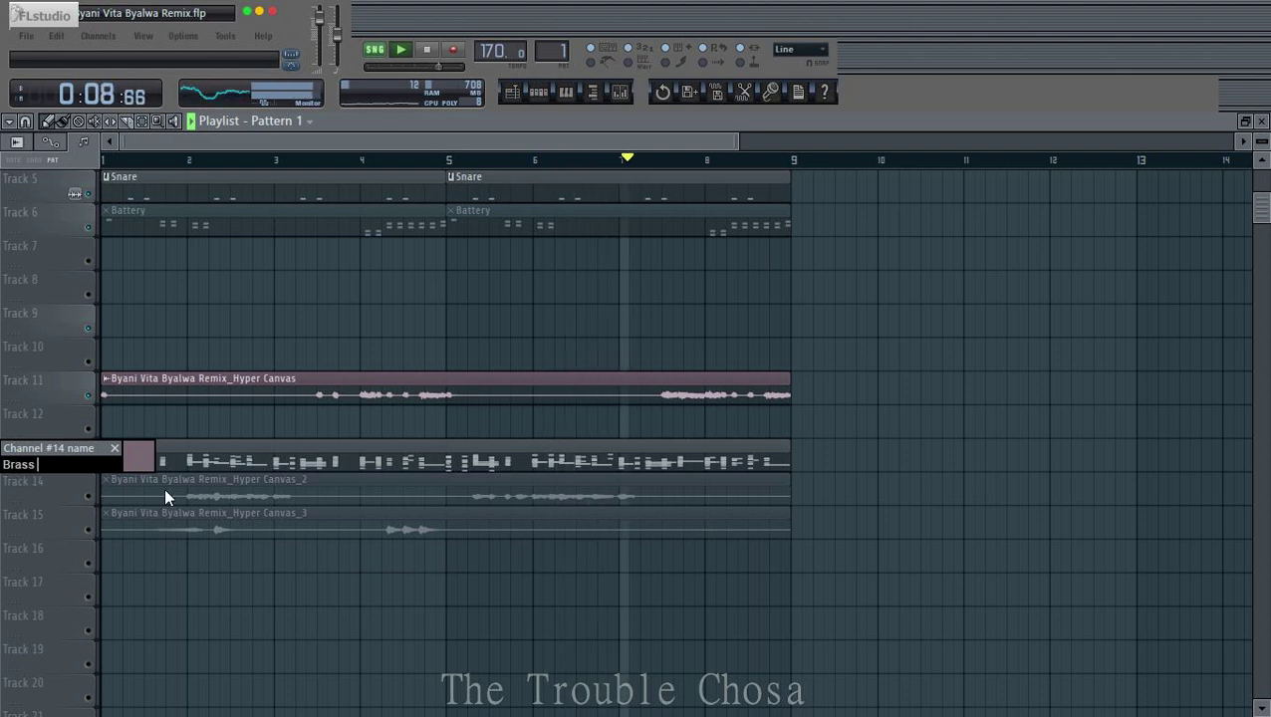
type("1")
left_click(139, 454)
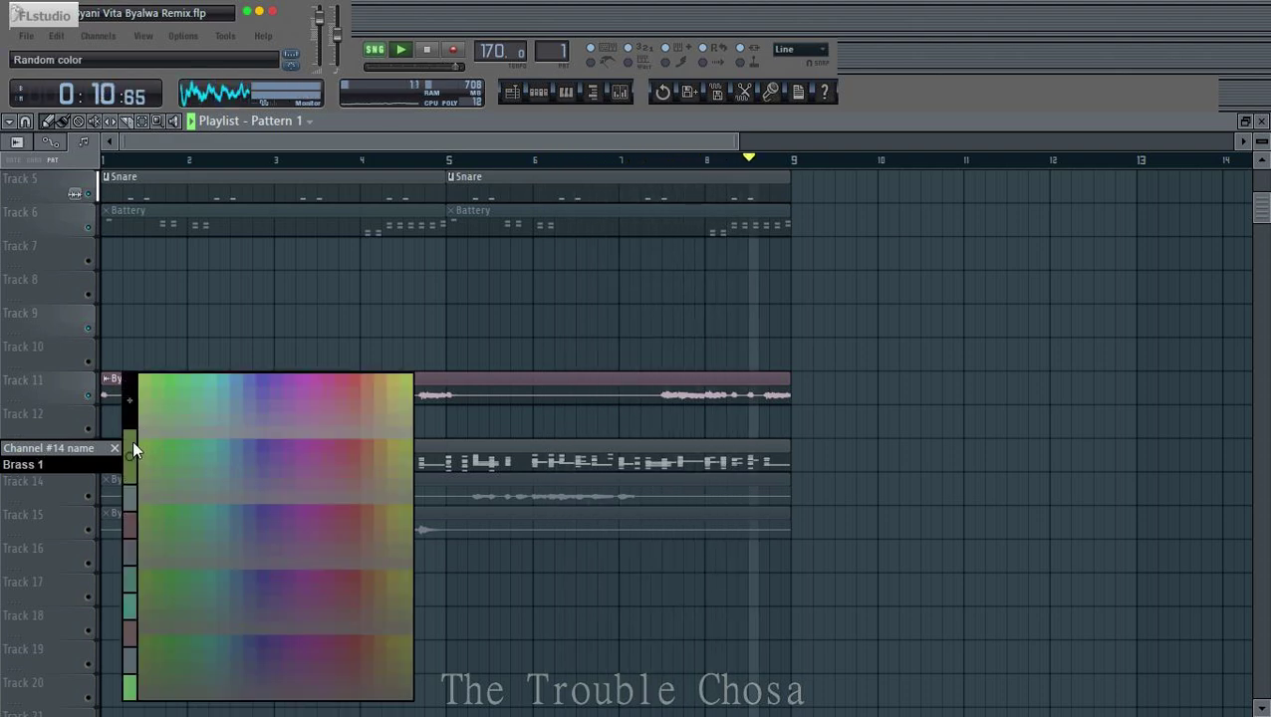
left_click(132, 443)
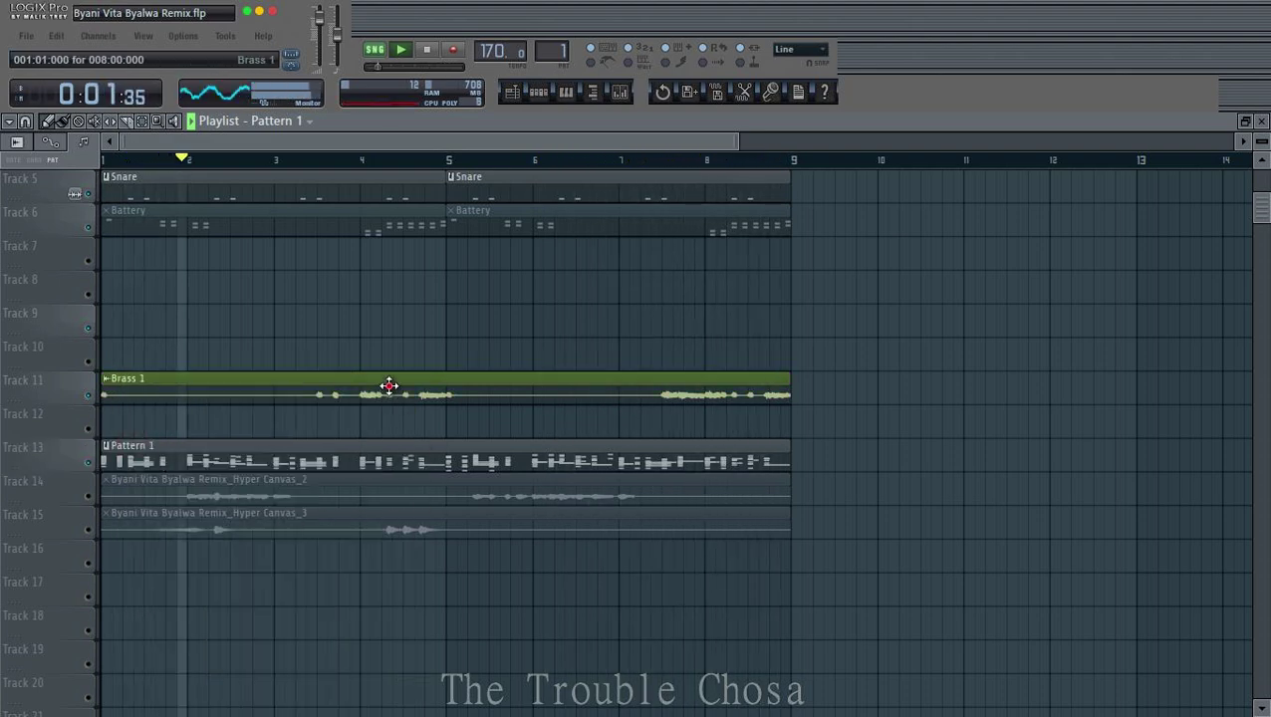
Step: Move the Brass 1 clip to Track 16 and the Hyper Canvas_3 clip to Track 17
left_click_drag(389, 385, 93, 575)
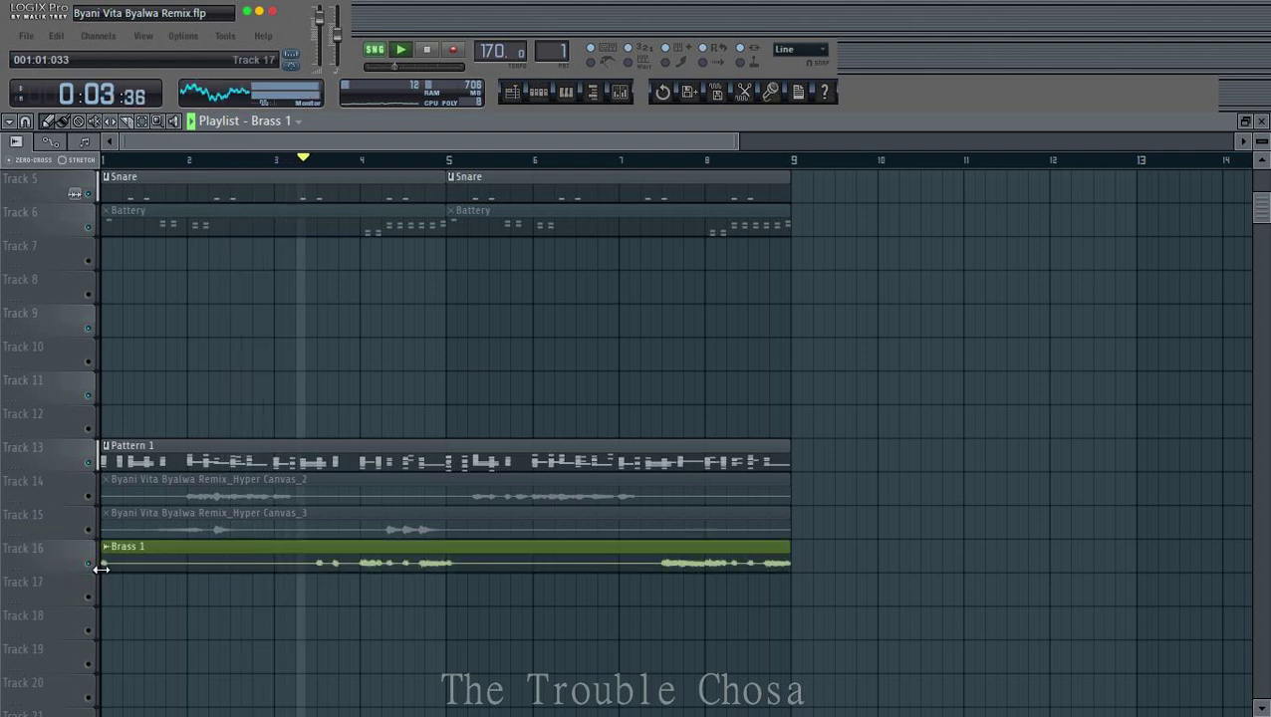
left_click(120, 527)
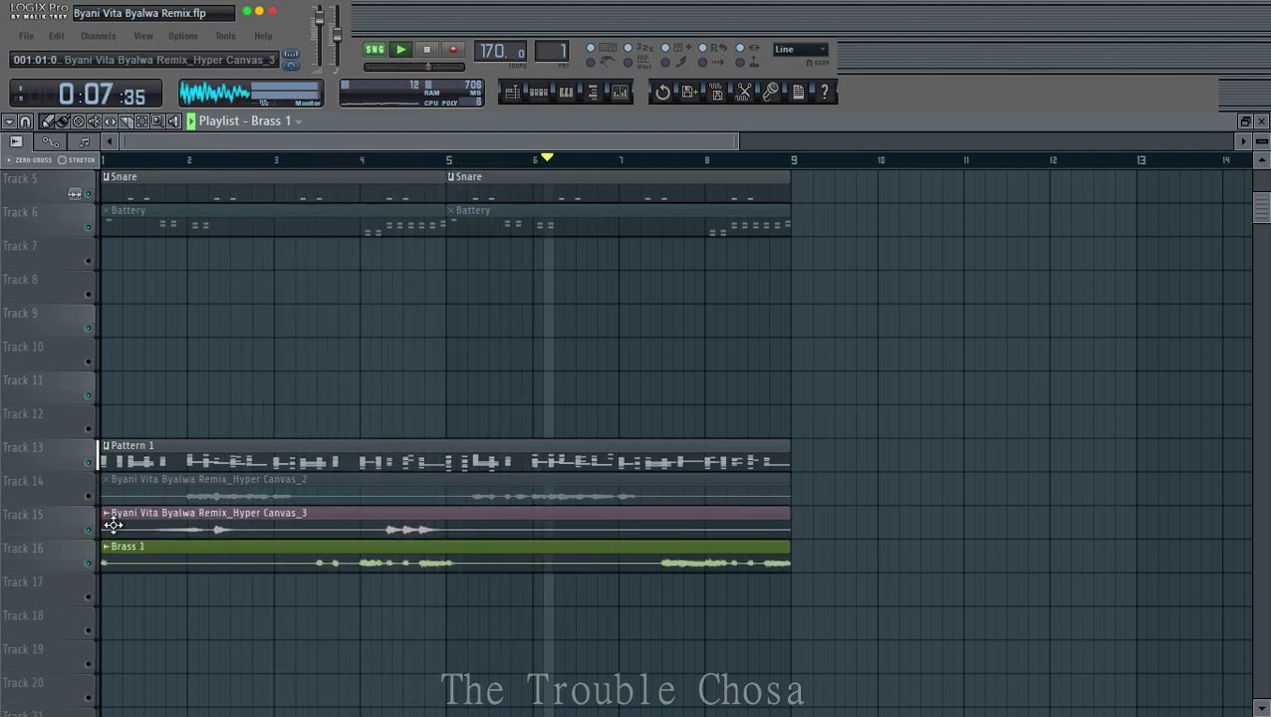
left_click_drag(108, 519, 97, 605)
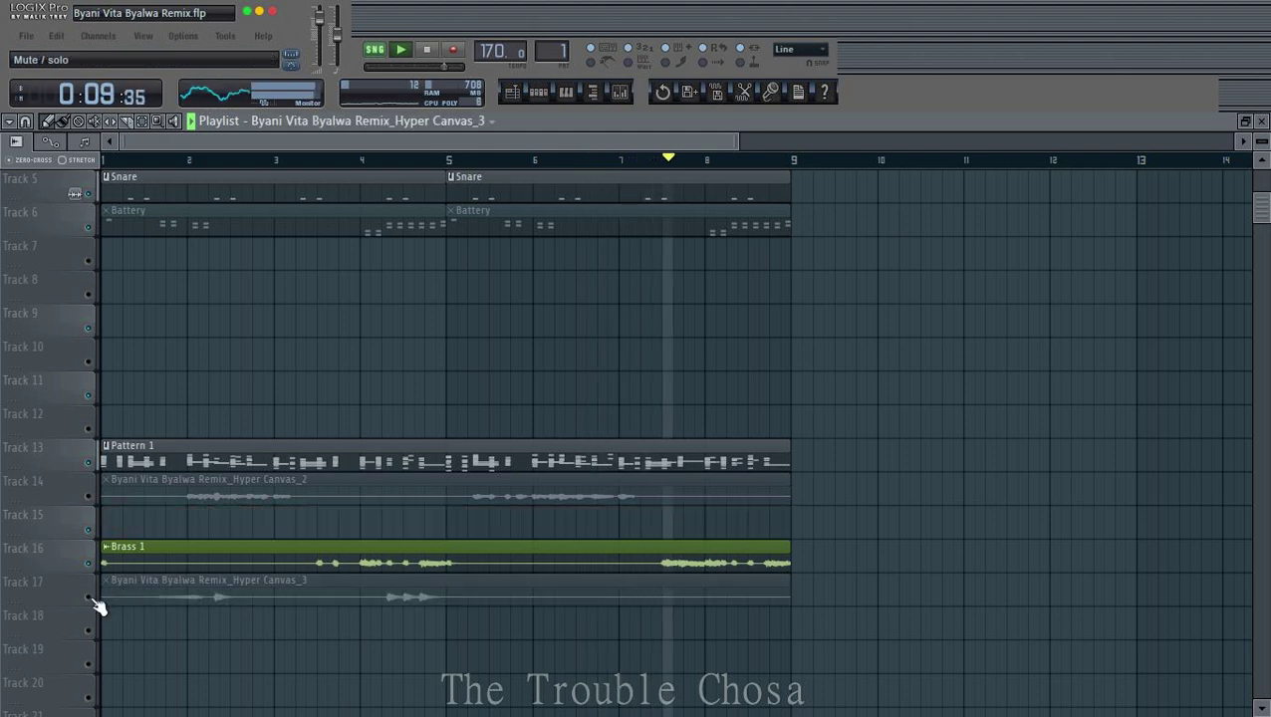
Step: Unmute Track 17 and rename its Hyper Canvas_3 clip as C10 with an olive-brown colour
left_click(104, 579)
left_click(160, 594)
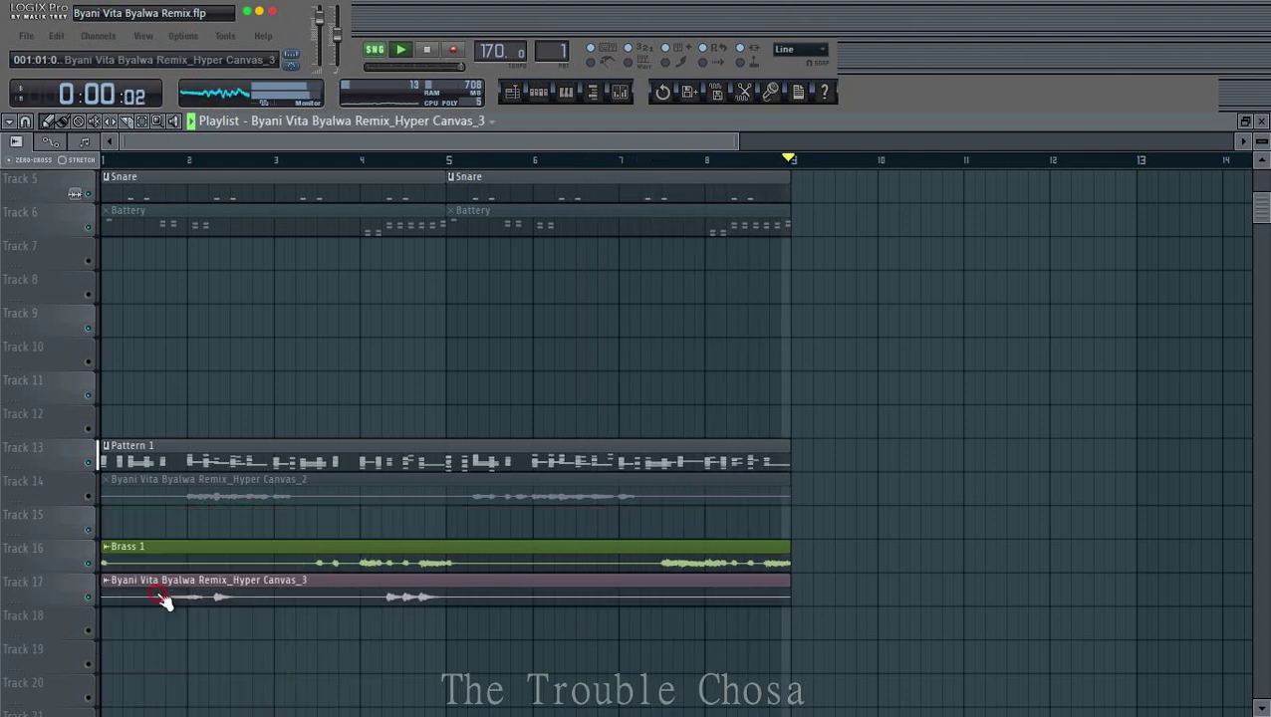
type("C")
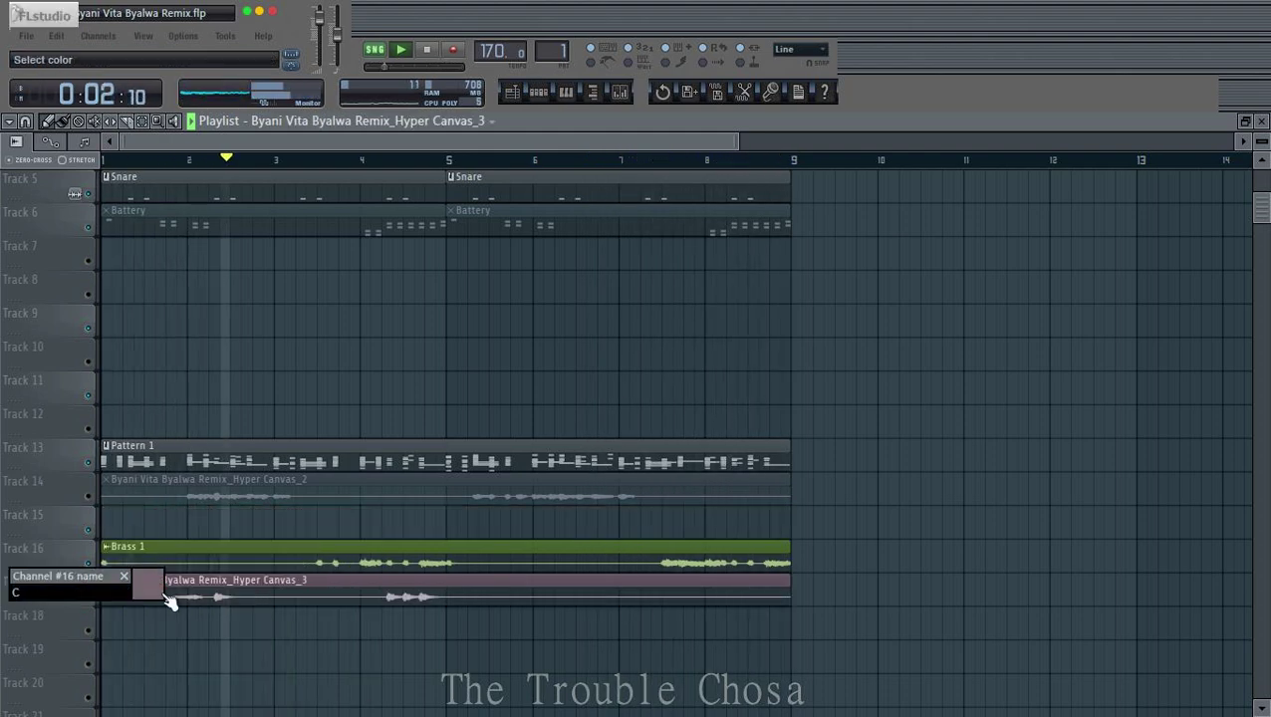
type("1")
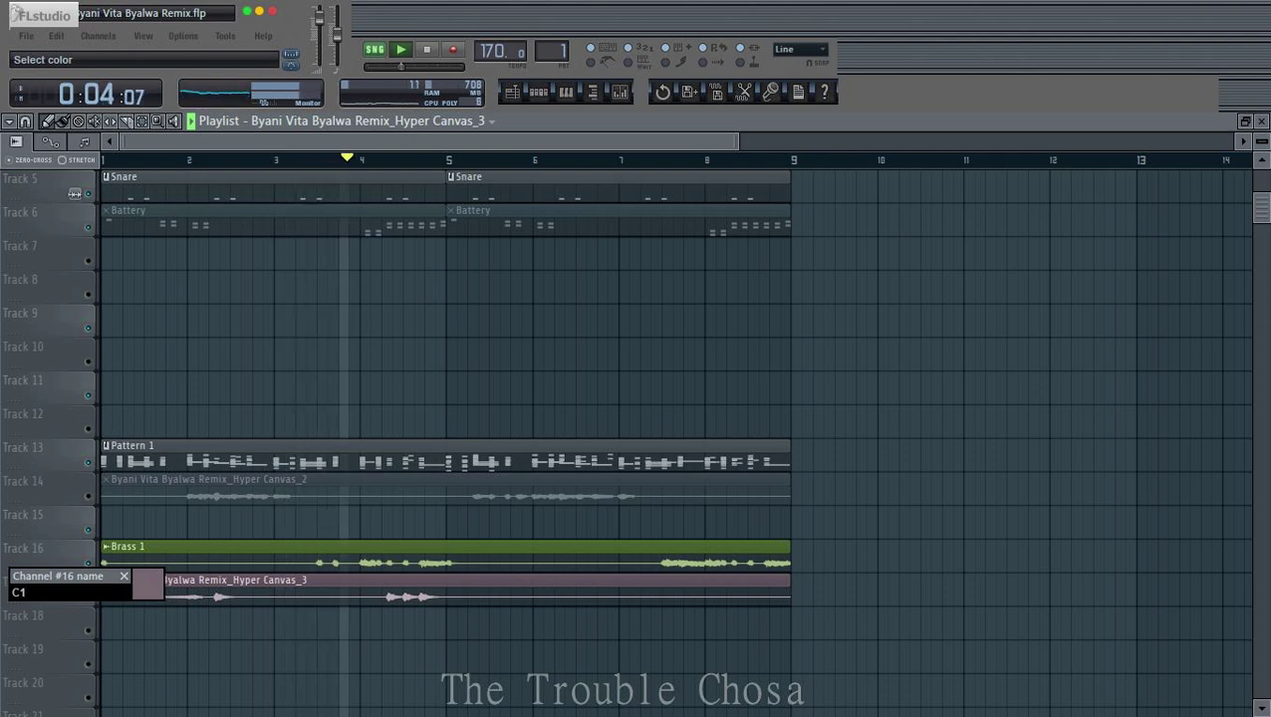
type("0")
left_click(143, 589)
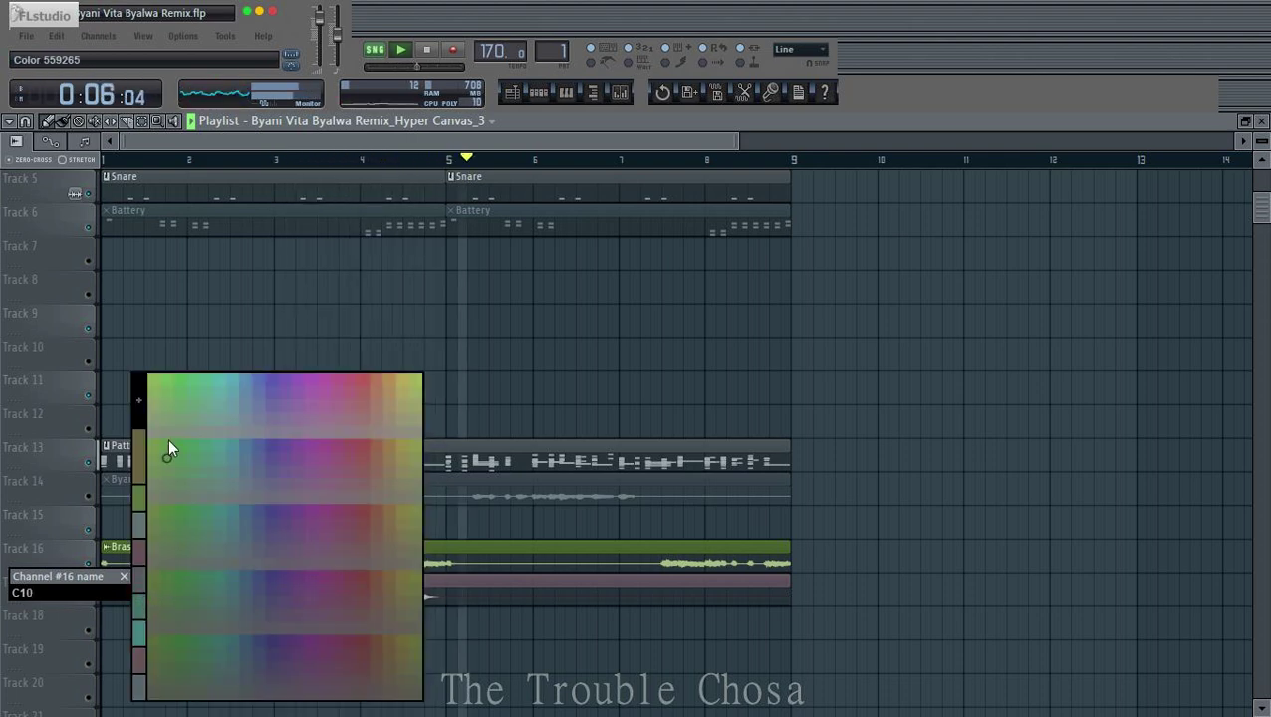
left_click(168, 447)
key("Return")
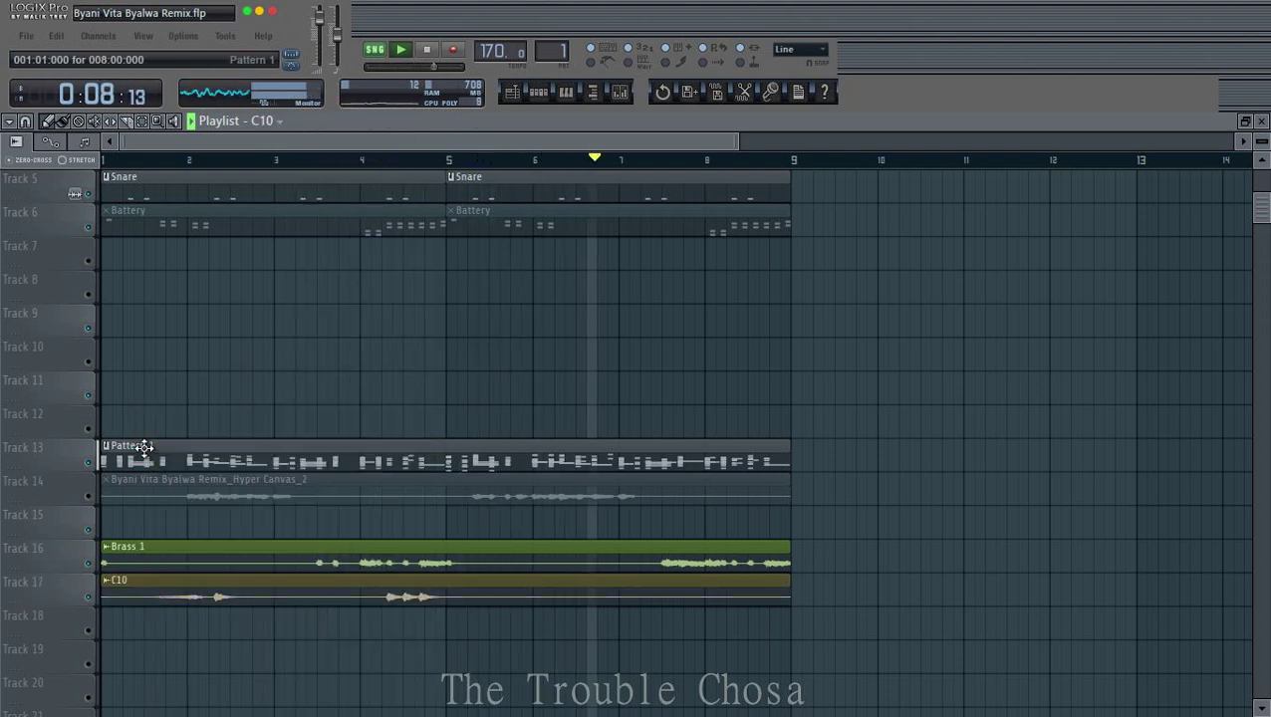
Step: Move the Hyper Canvas_2 clip down to Track 15 and open its channel name for editing
left_click_drag(176, 491, 181, 528)
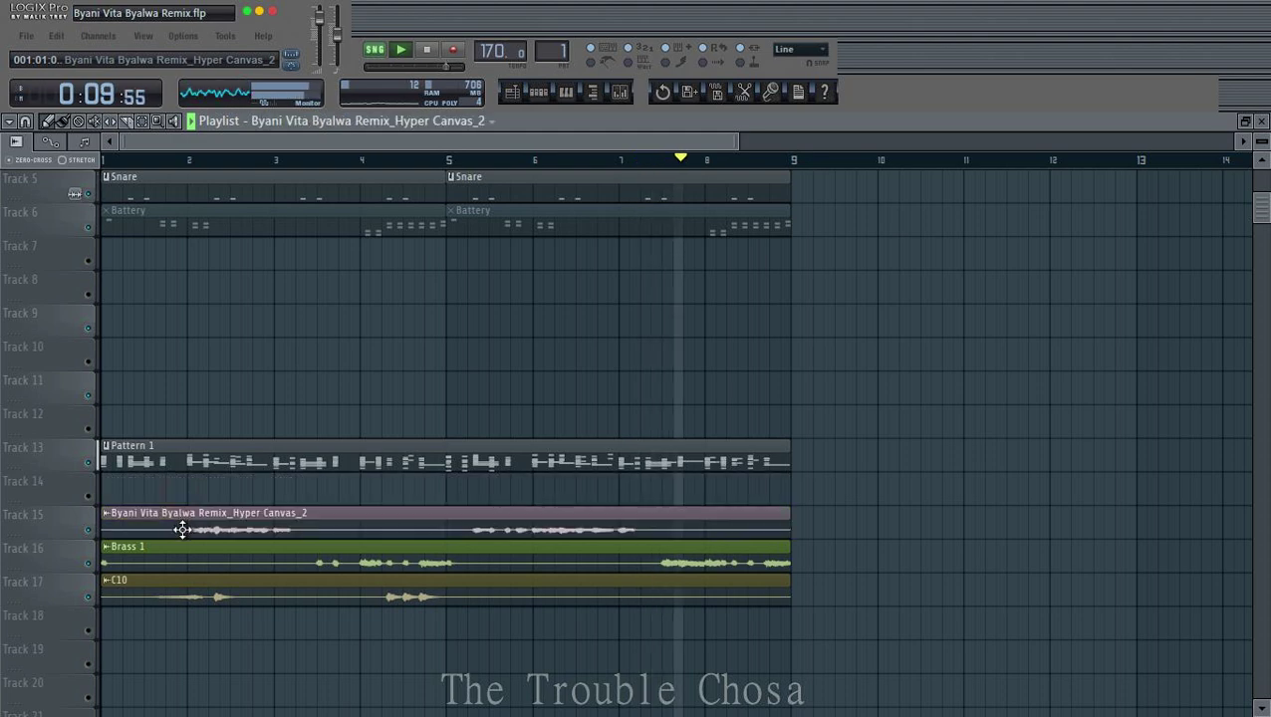
left_click(106, 512)
left_click(163, 591)
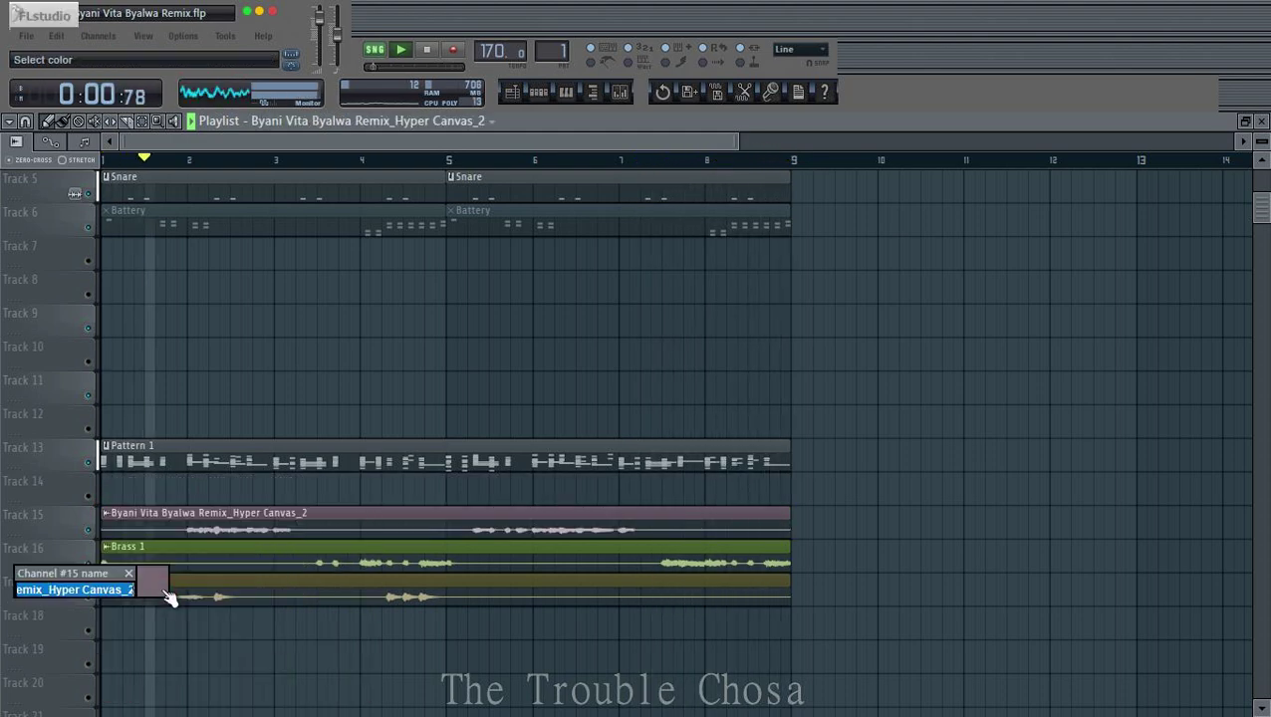
Step: Rename the Hyper Canvas_2 channel as Chiffy and give it a blue-violet colour
type("cHIFFY")
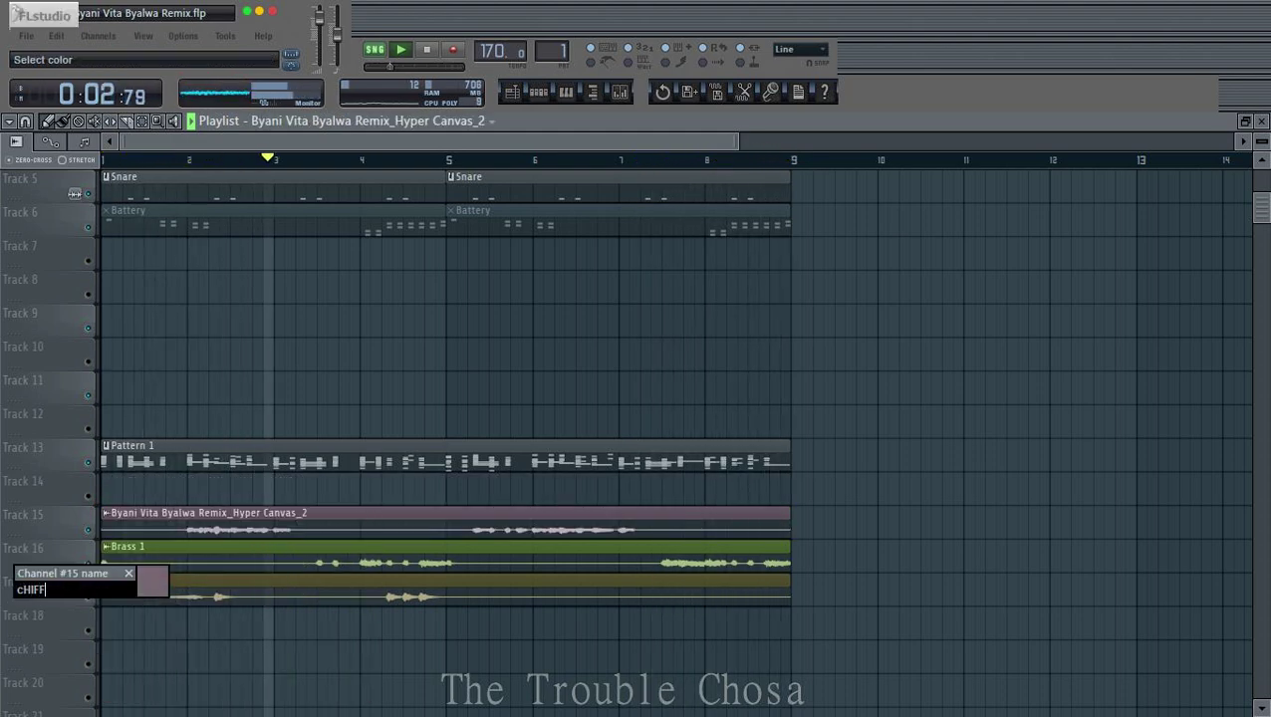
key("BackSpace")
key("BackSpace")
key("BackSpace")
key("BackSpace")
key("BackSpace")
key("BackSpace")
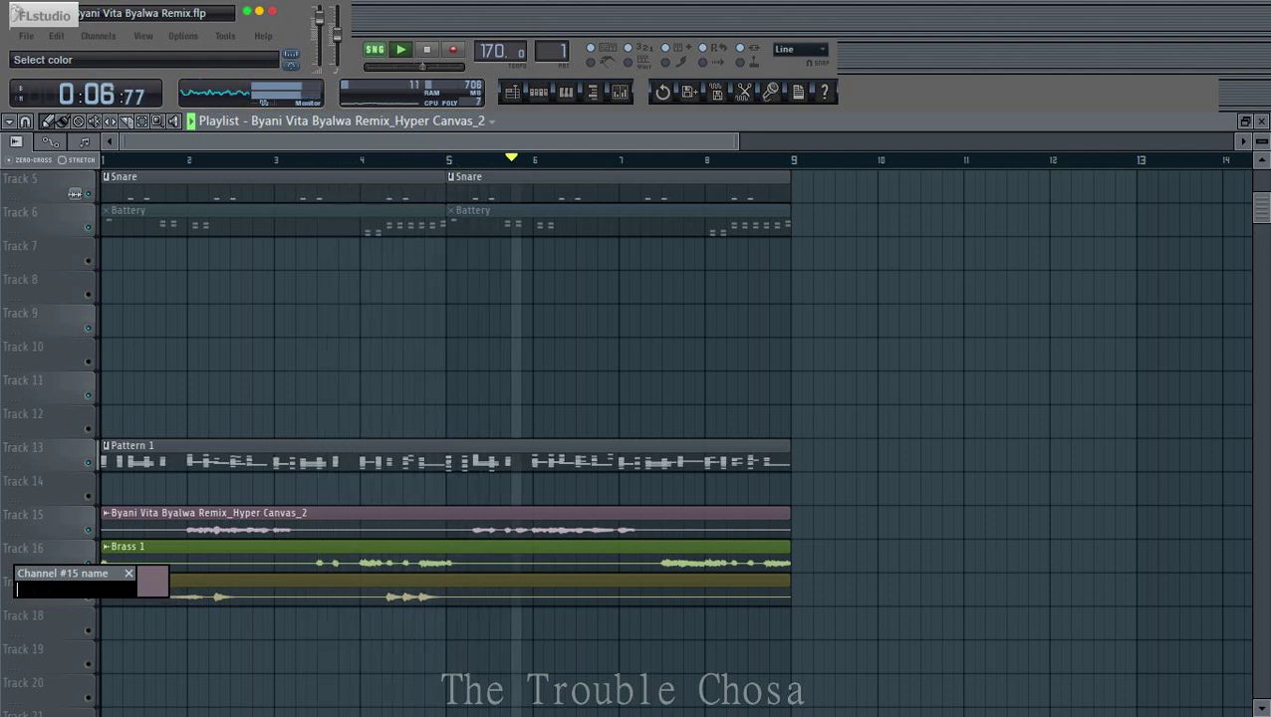
type("Chiffy")
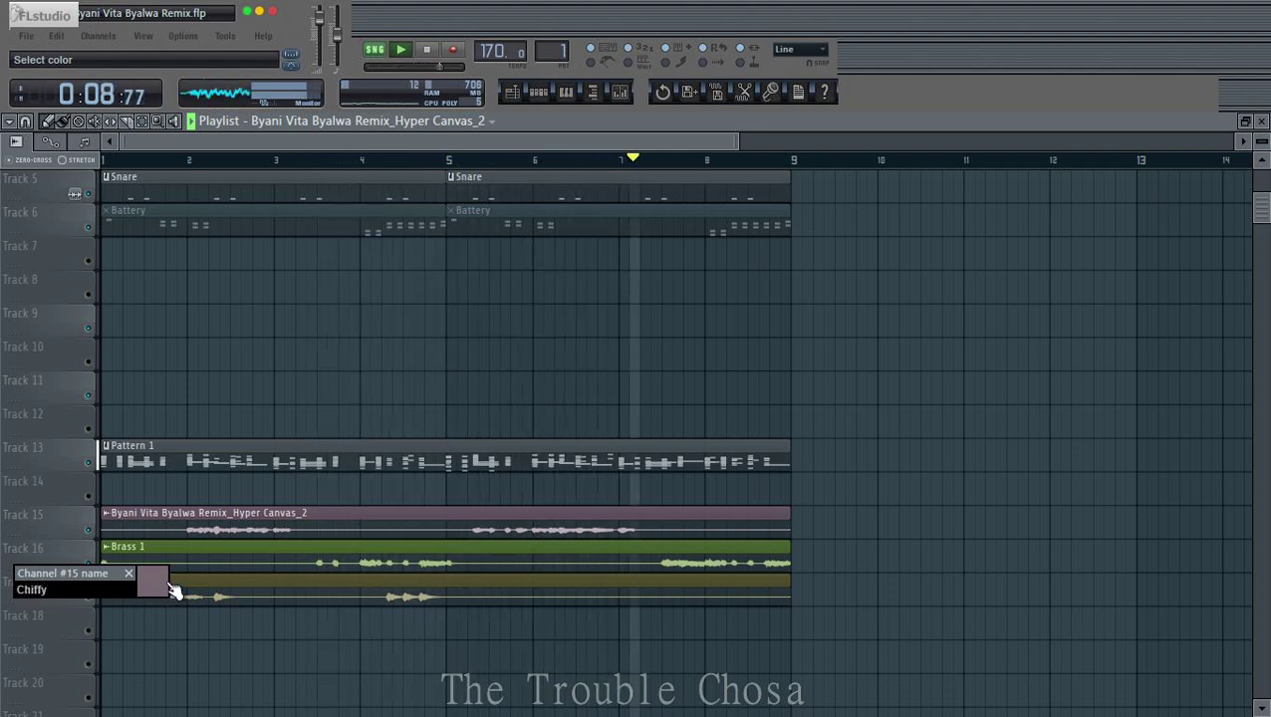
left_click(170, 590)
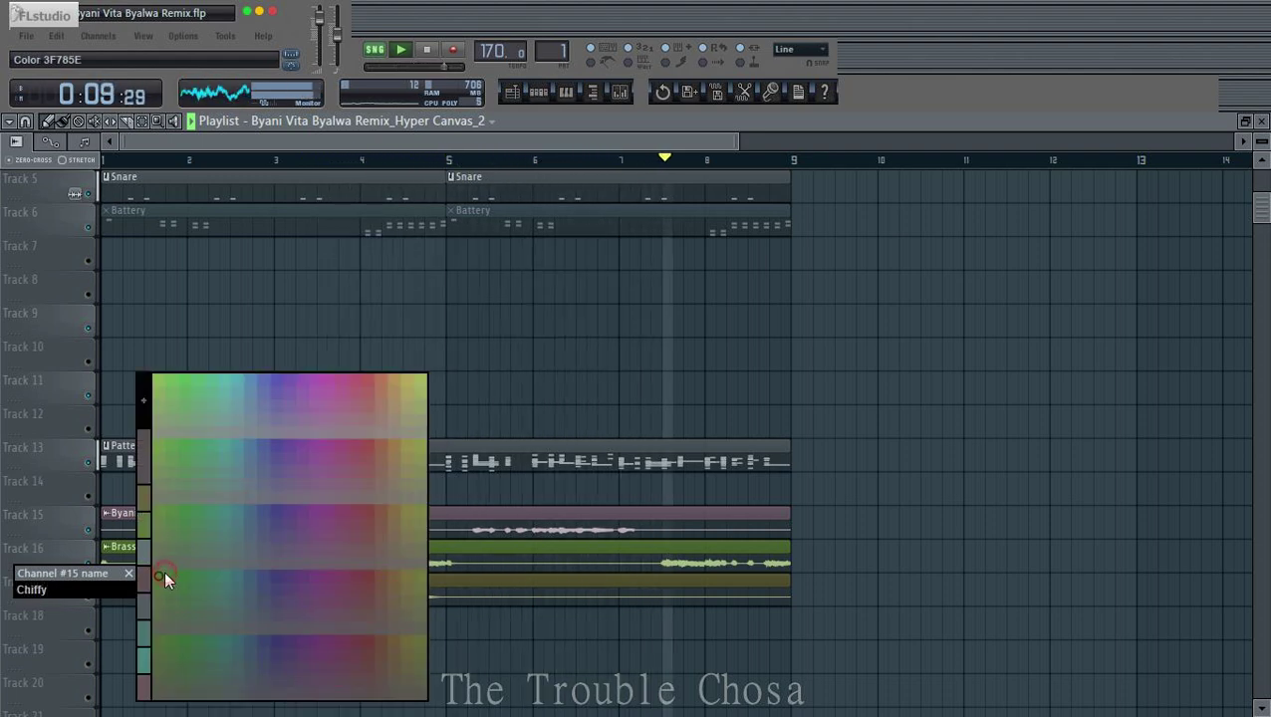
left_click(275, 388)
Step: Auto-name Tracks 15, 16 and 17 after their Chiffy, Brass 1 and C10 clips
right_click(52, 529)
left_click(94, 439)
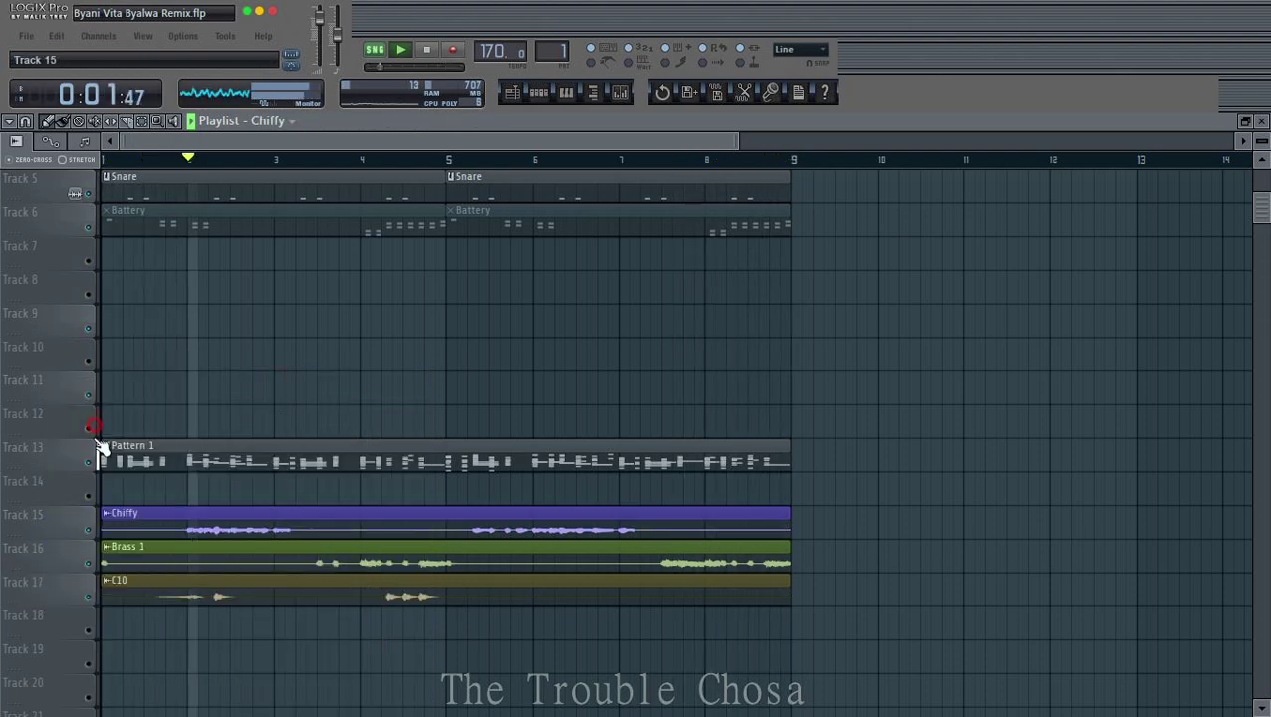
right_click(16, 414)
left_click(80, 416)
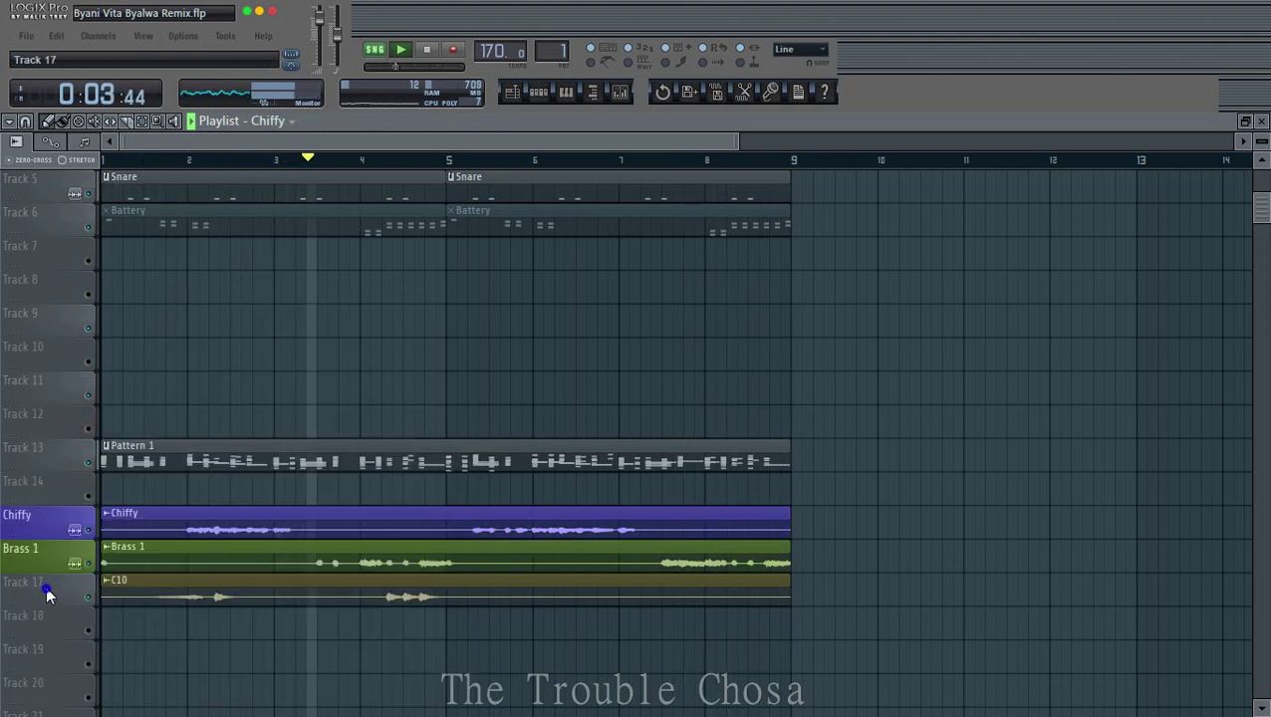
right_click(47, 595)
left_click(87, 437)
Step: Move the Bongos+Congas+Timbales channel up in the step sequencer so it sits between Snare and Battery
key("F6")
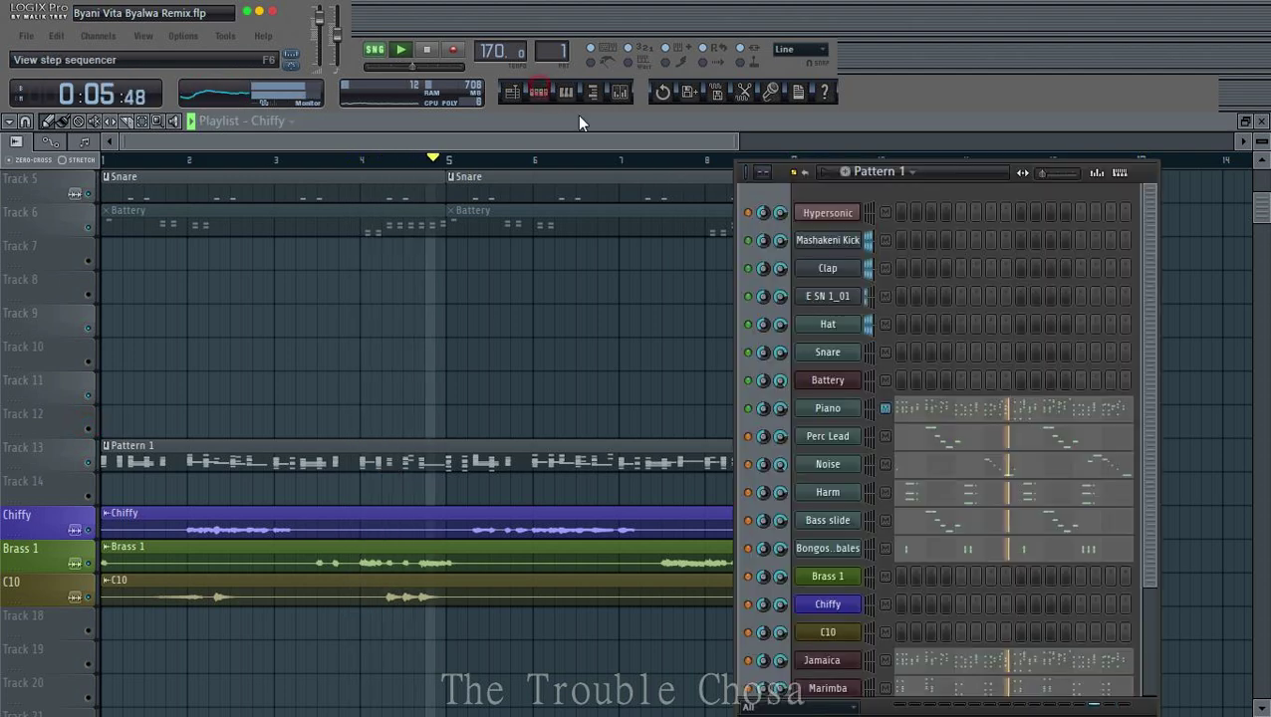
scroll(1026, 426, "down", 2)
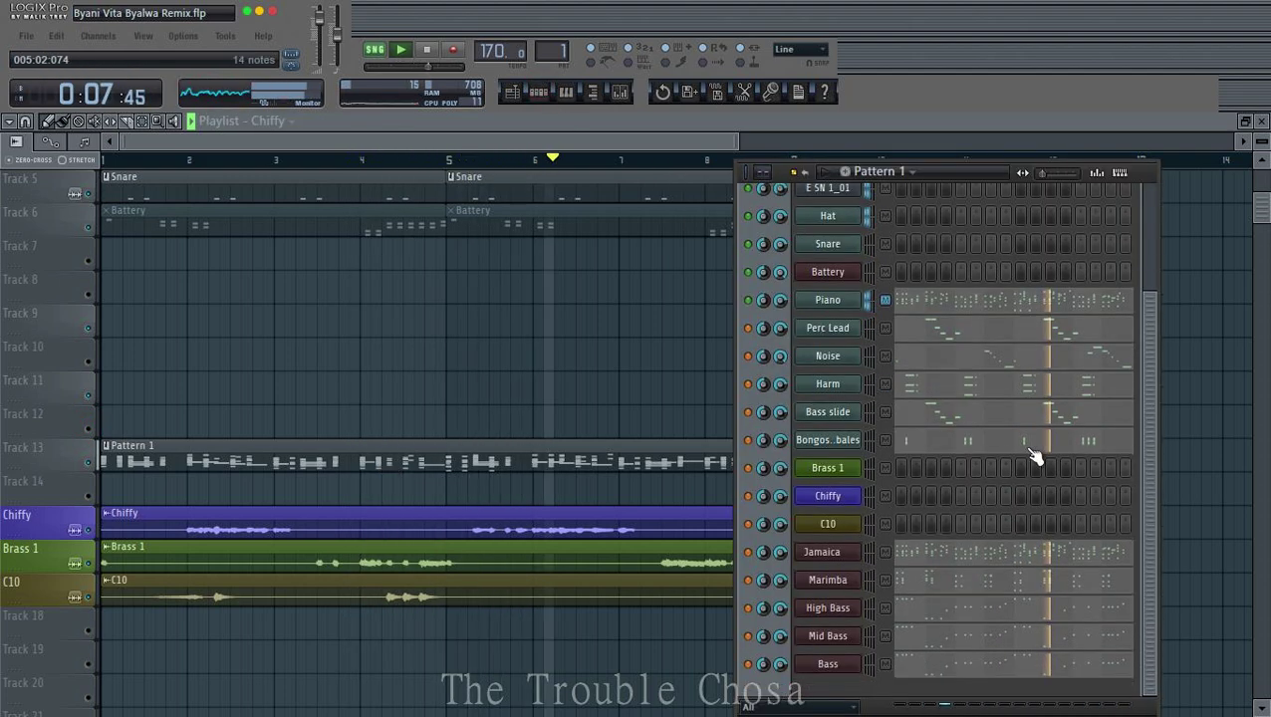
scroll(901, 485, "up", 2)
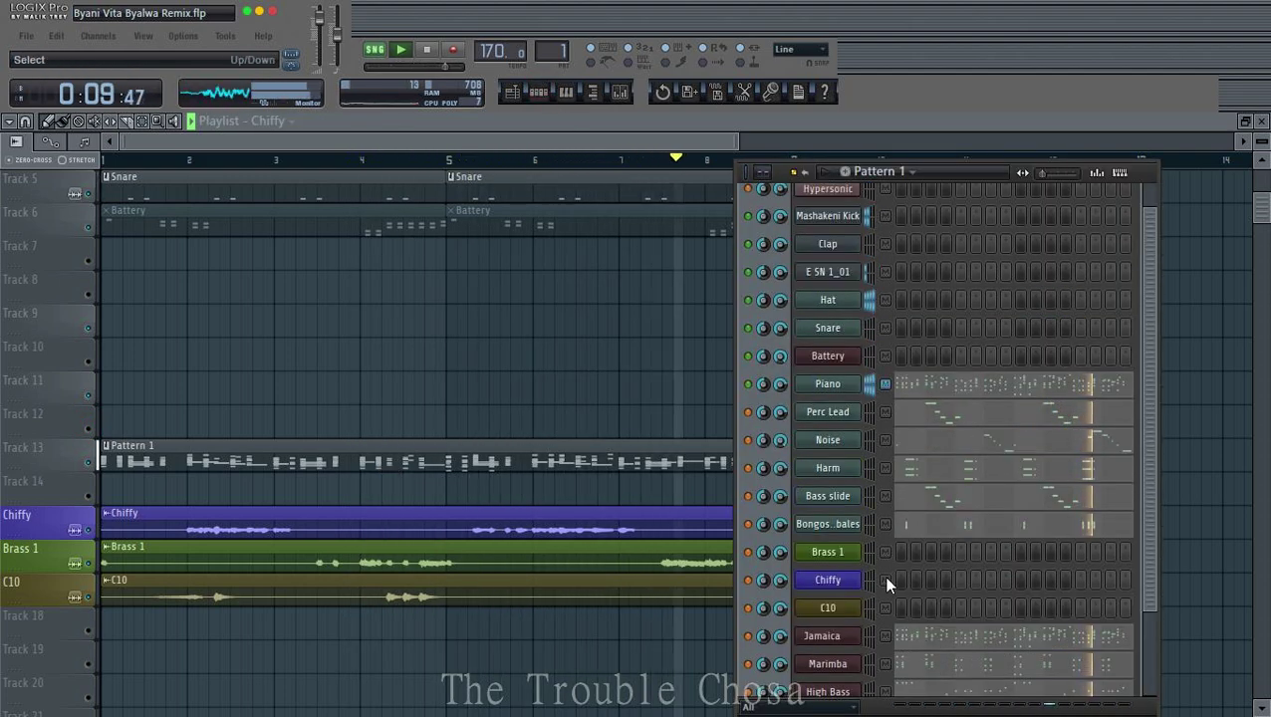
key("alt+Up")
key("alt+Up")
key("alt+Up")
key("alt+Up")
key("alt+Up")
key("alt+Up")
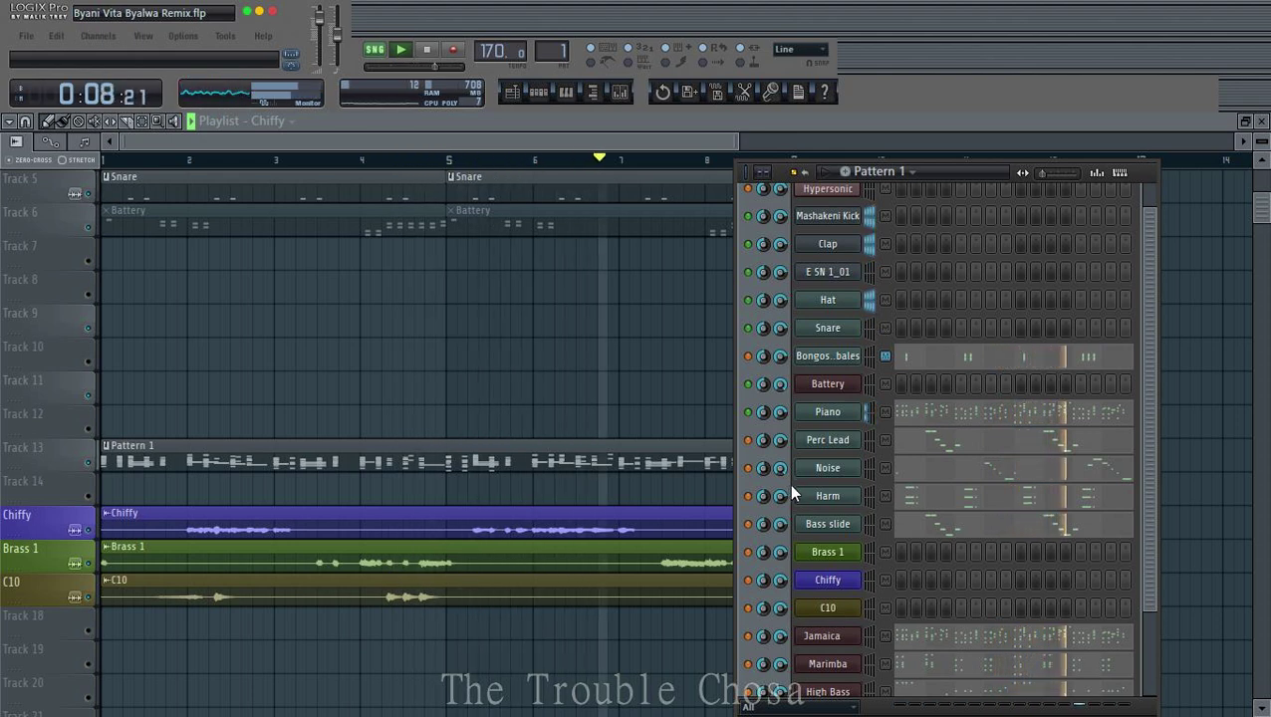
Step: Split Pattern 1 by channel and hide the step sequencer
scroll(792, 493, "down", 3)
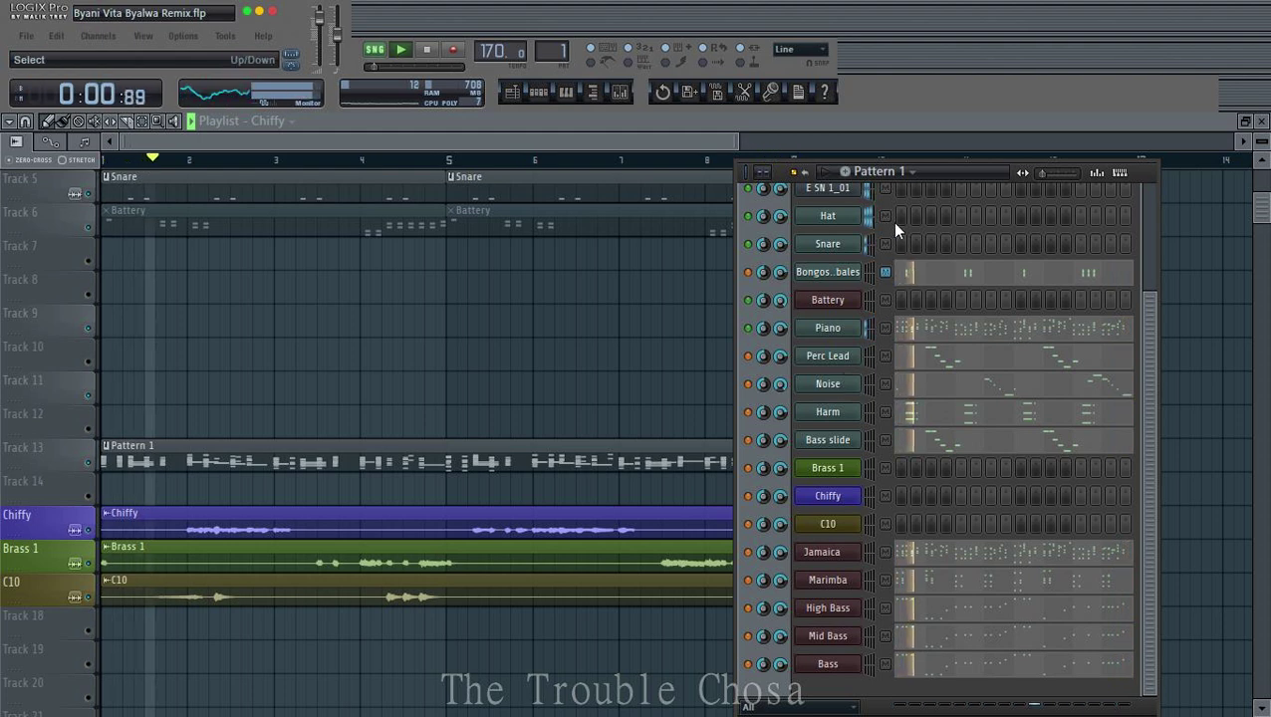
left_click(911, 174)
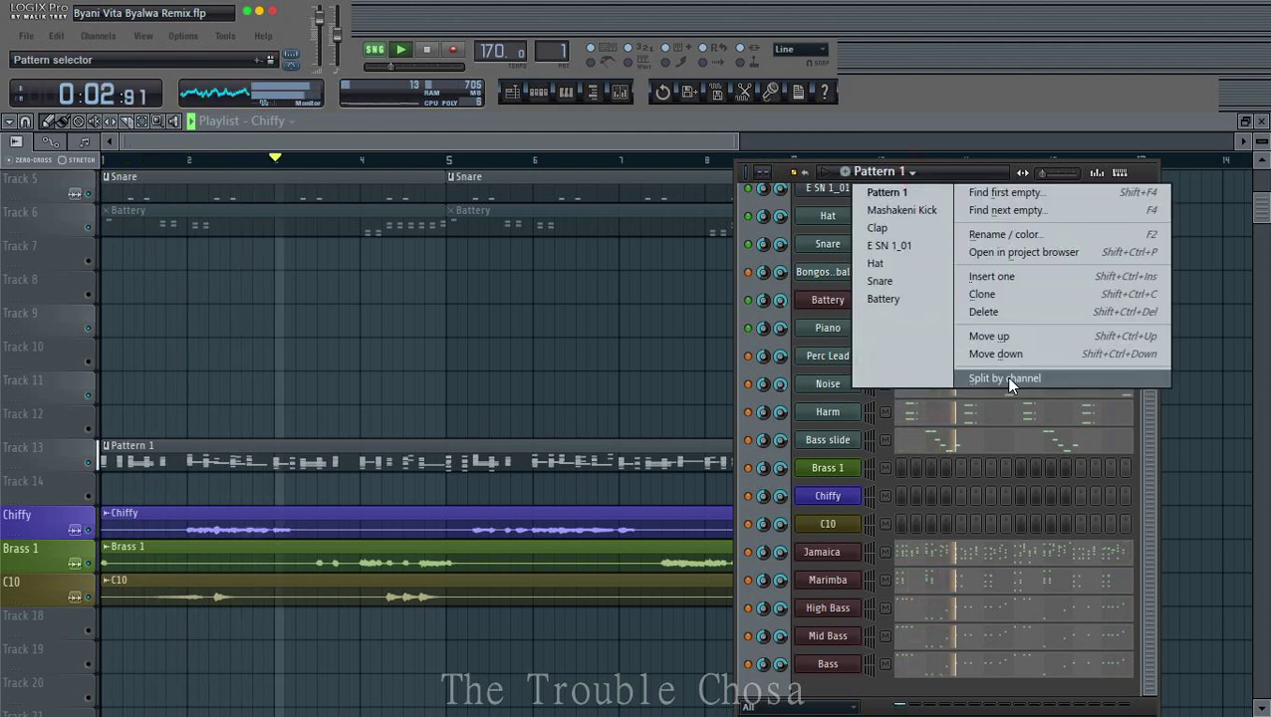
left_click(862, 301)
left_click(694, 153)
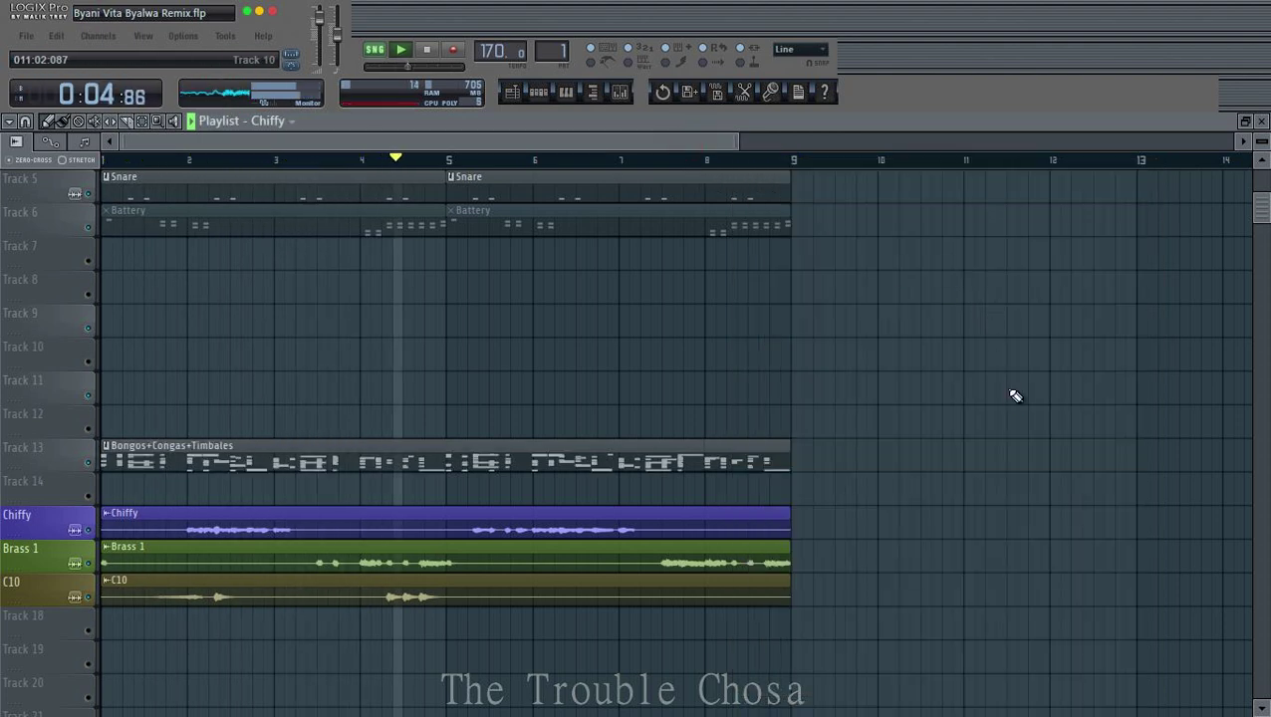
Step: Move the Bongos+Congas+Timbales clip to Track 7, Piano to Track 8 and Perc Lead to Track 9, with Perc Lead extended to bar 9
left_click(326, 451)
left_click(287, 261)
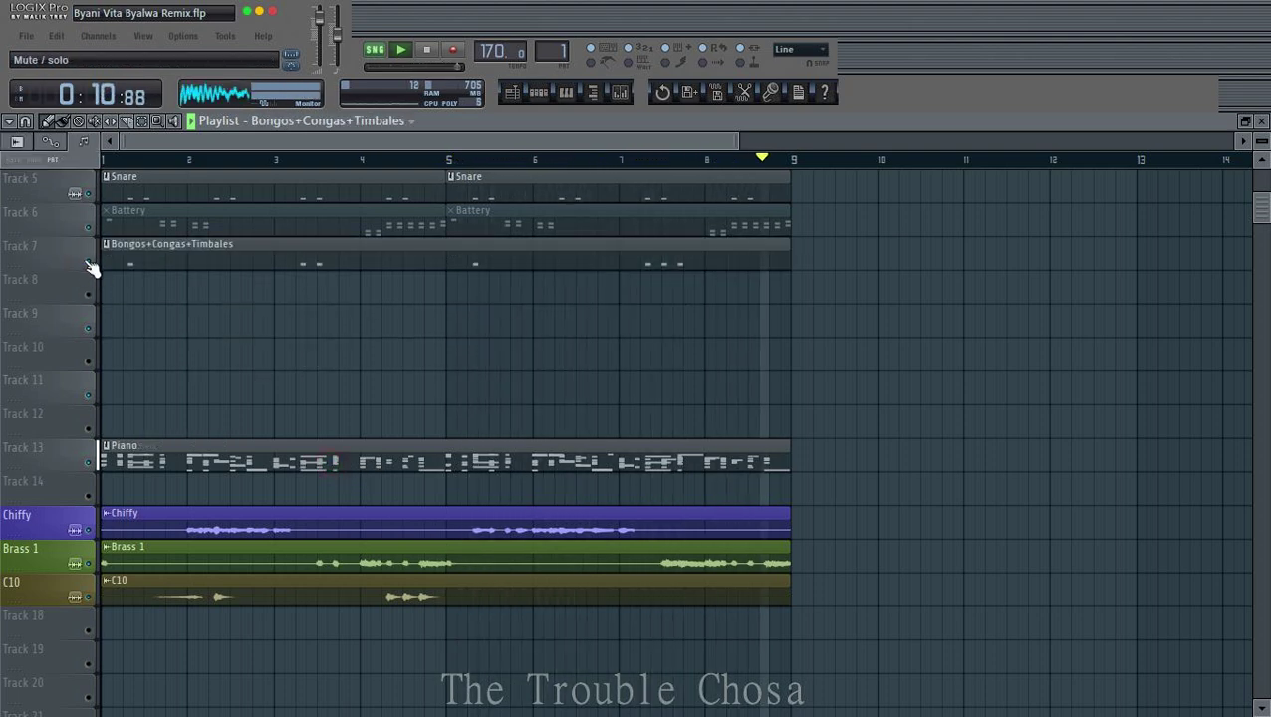
left_click_drag(285, 469, 244, 284)
left_click_drag(275, 455, 272, 318)
left_click_drag(709, 318, 799, 329)
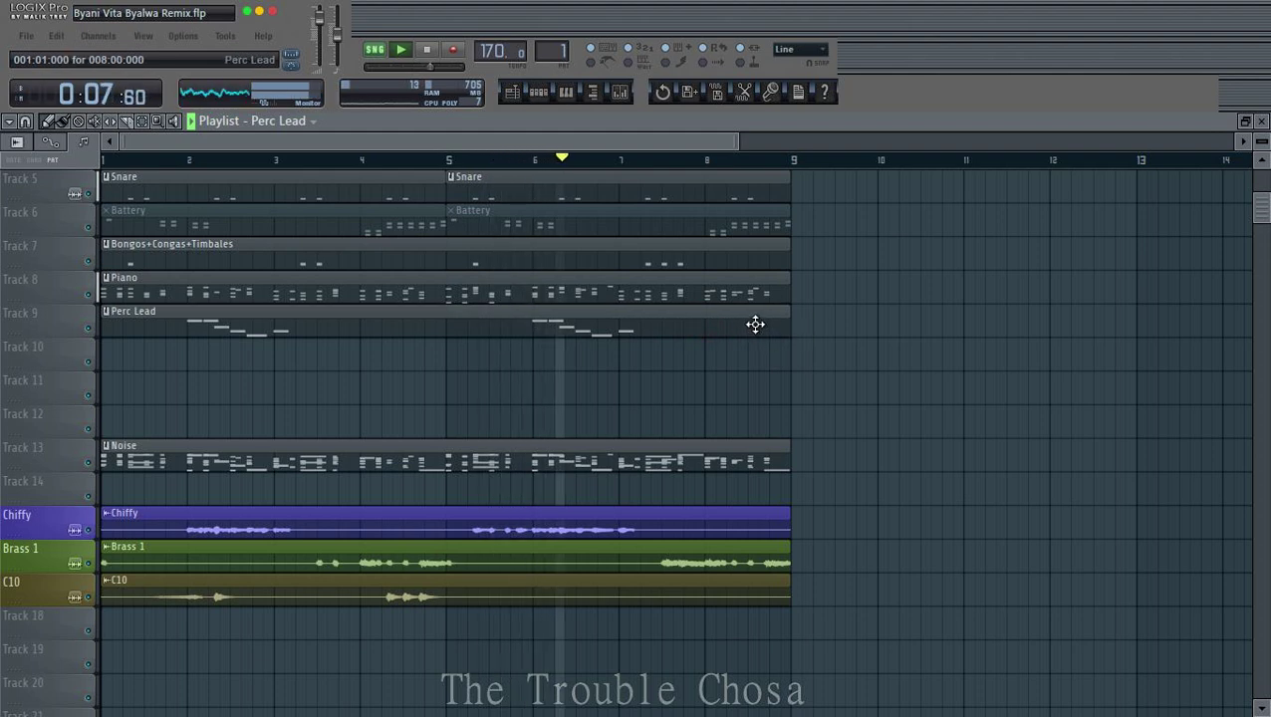
Step: Move the Noise clip to Track 10, Harm to Track 11 extended to bar 9, and Bass slide to Track 12
left_click_drag(519, 455, 496, 340)
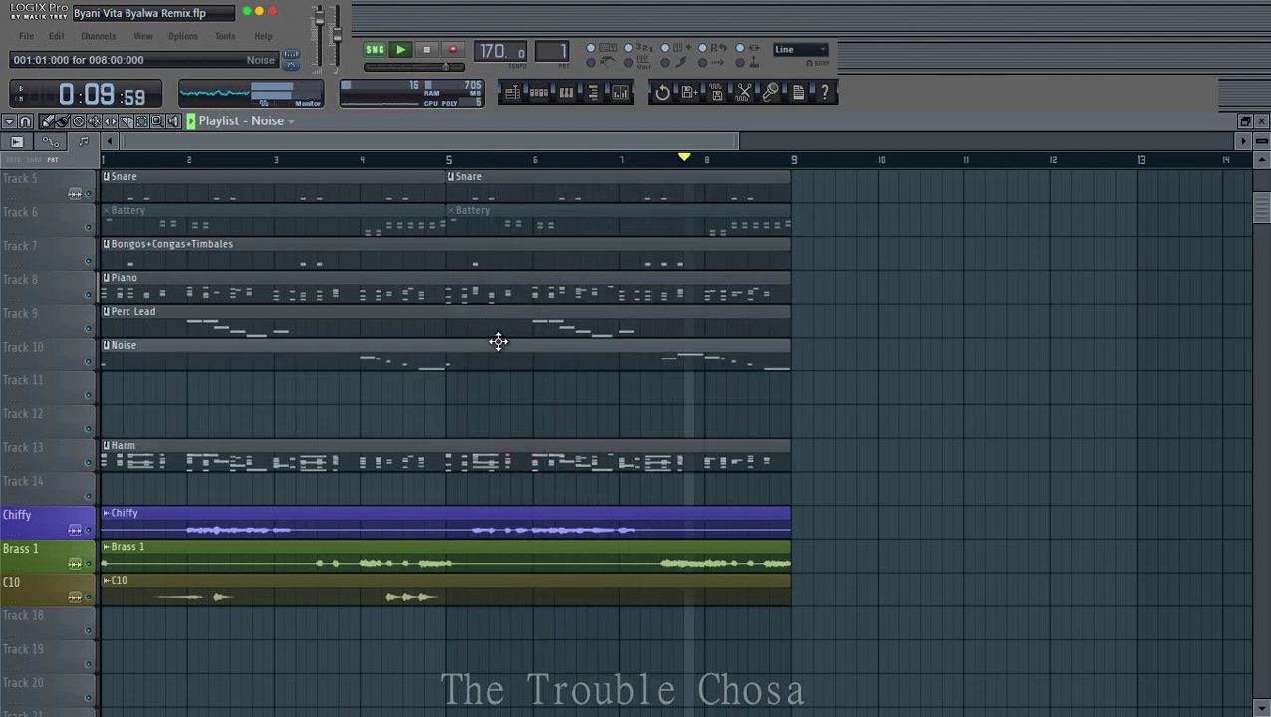
left_click_drag(445, 468, 429, 392)
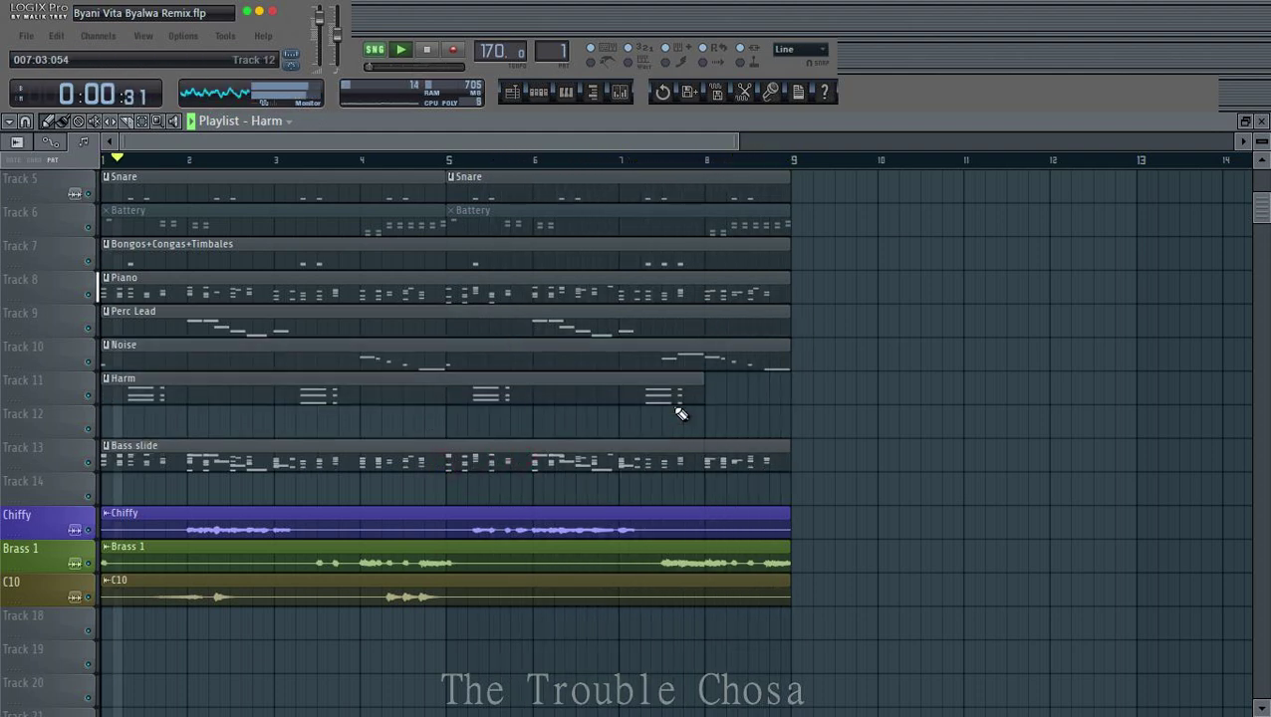
left_click_drag(702, 394, 771, 397)
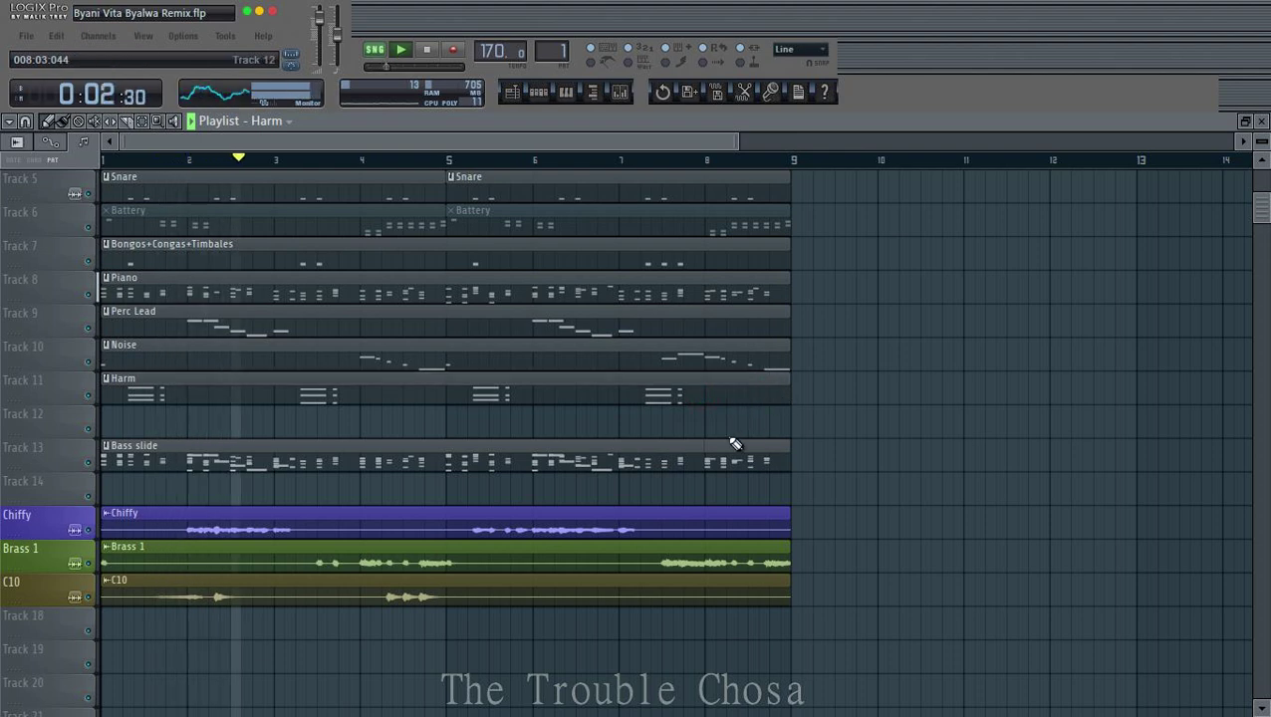
left_click(344, 420)
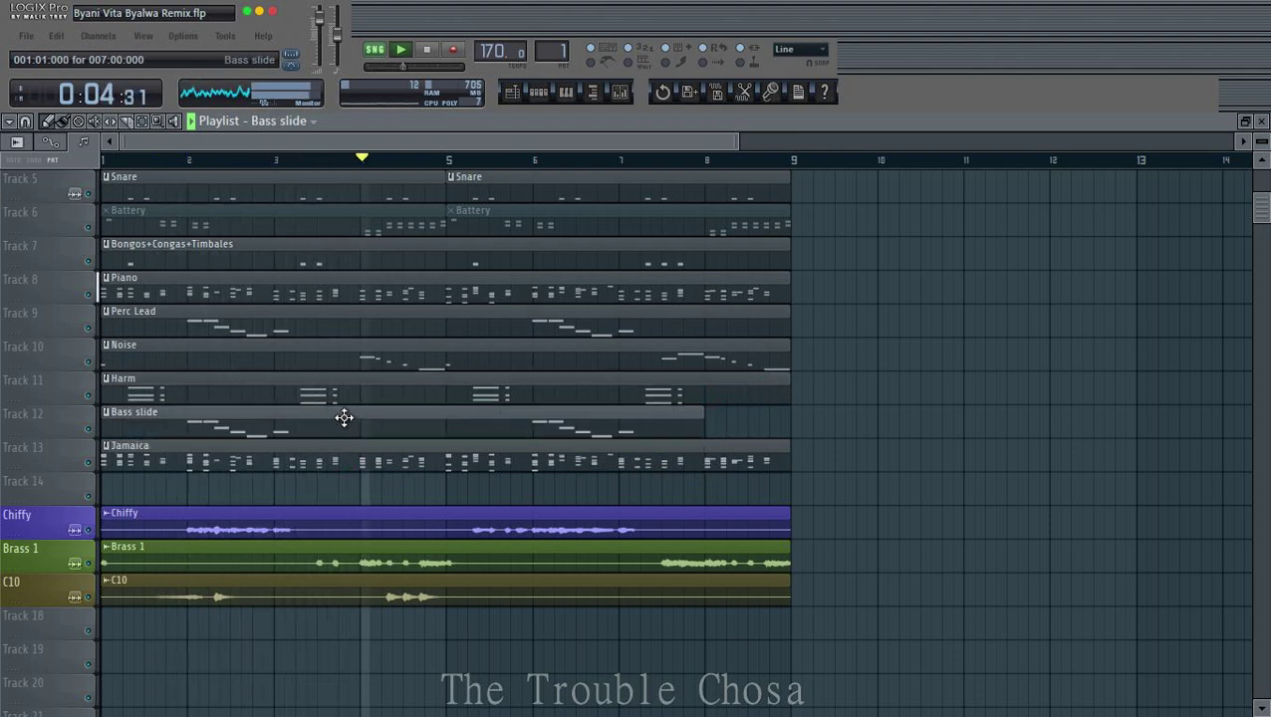
Step: Move the Jamaica clip to Track 14, Marimba to Track 18, High Bass to Track 19, Mid Bass to Track 20 and Bass to Track 21
left_click(323, 488)
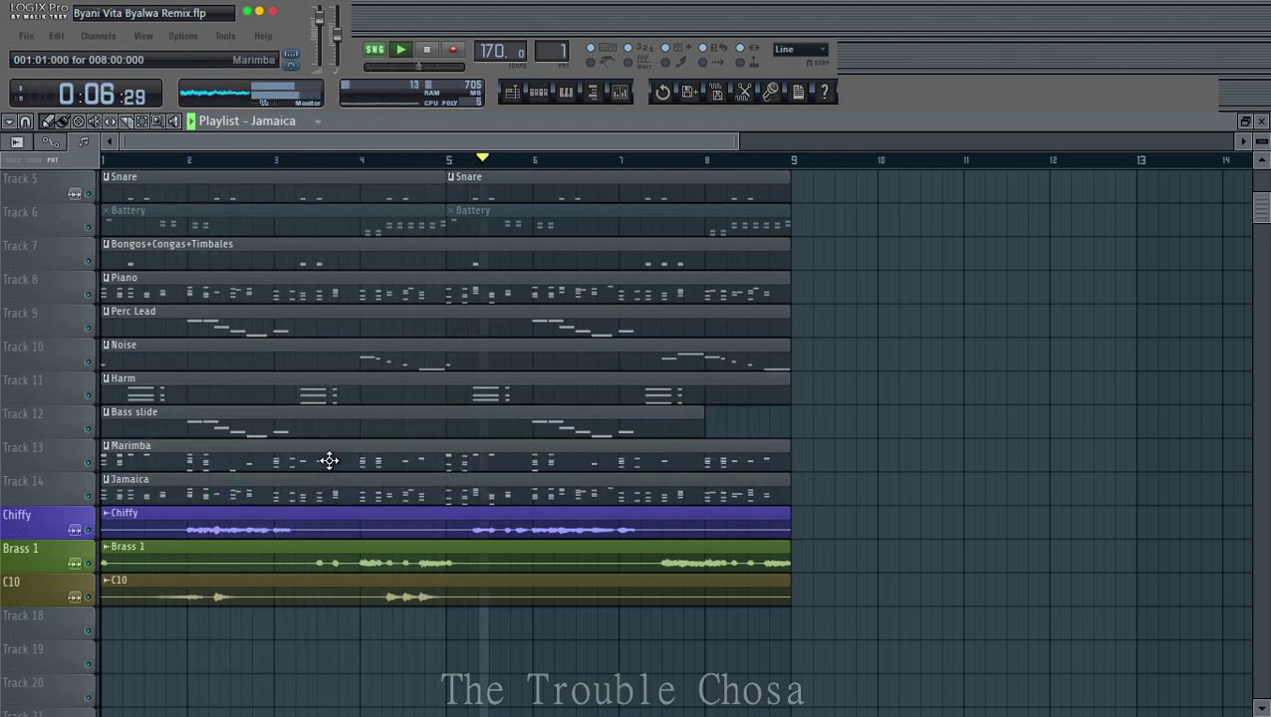
left_click(304, 625)
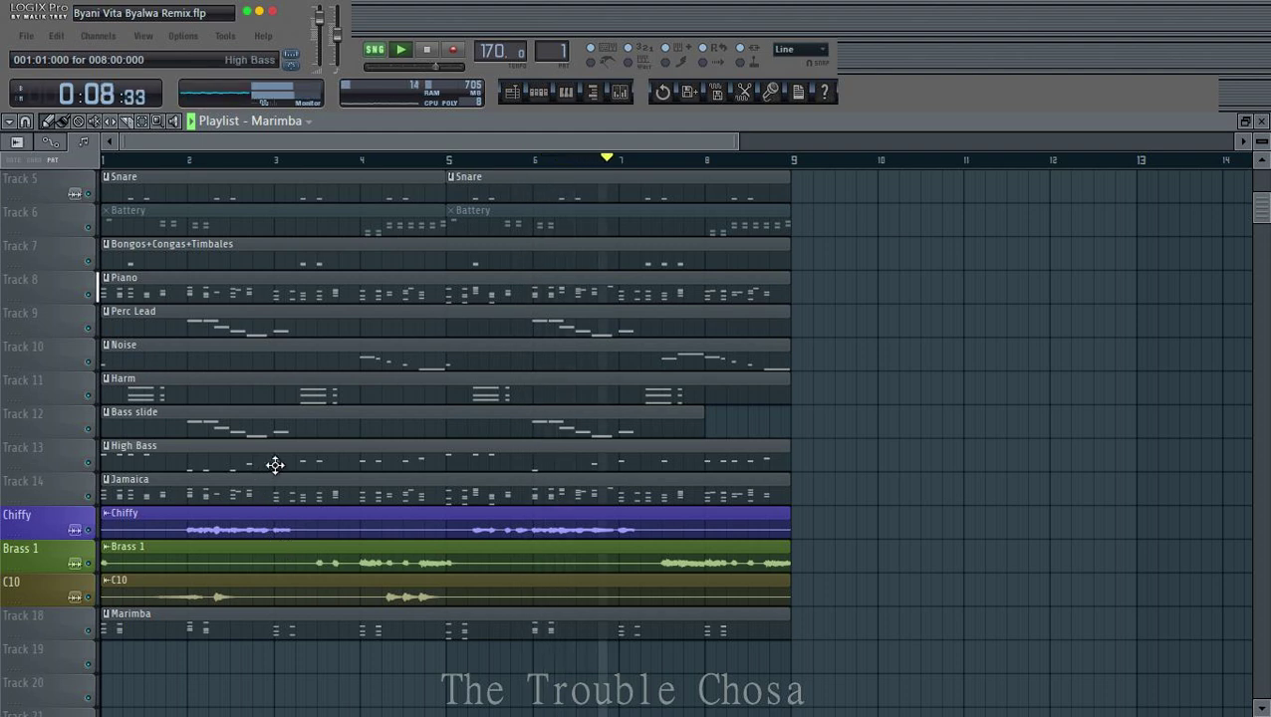
left_click(228, 662)
left_click(193, 694)
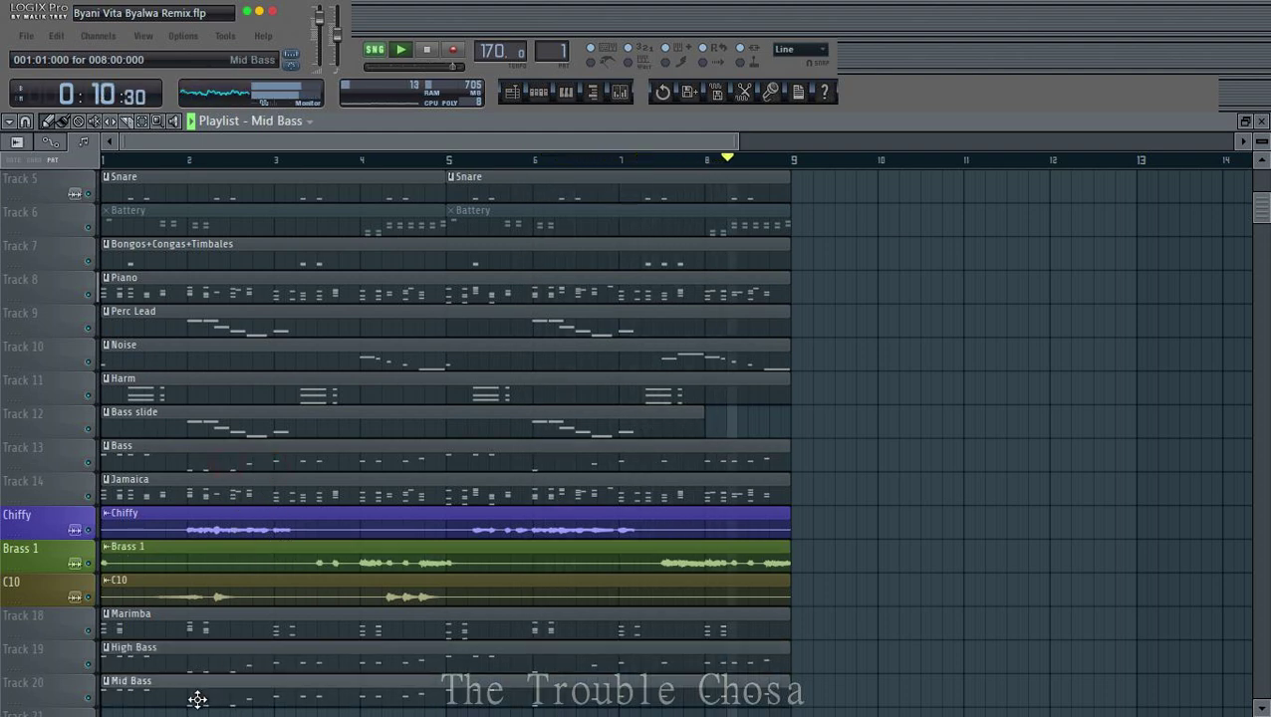
scroll(649, 514, "down", 3)
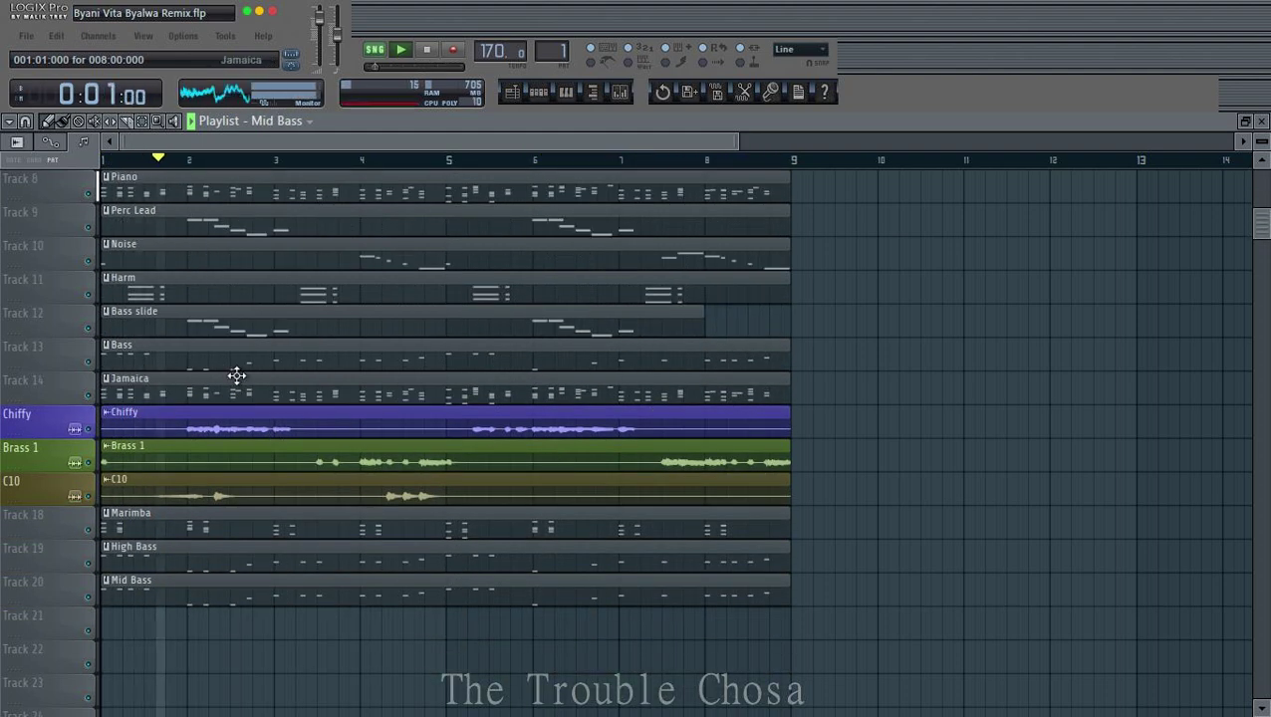
left_click_drag(251, 362, 100, 633)
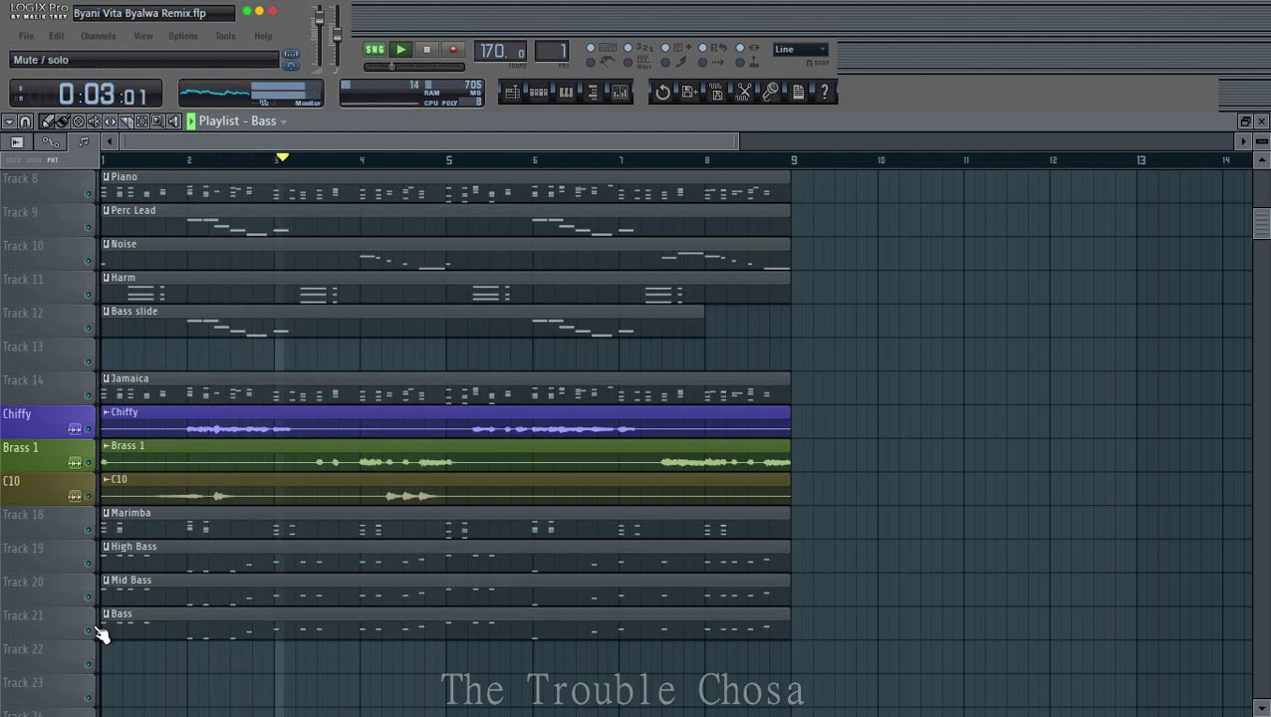
Step: Auto-name Tracks 21, 20, 19, 18 and 14 after their Bass, Mid Bass, High Bass, Marimba and Jamaica clips
right_click(8, 625)
left_click(50, 420)
right_click(38, 594)
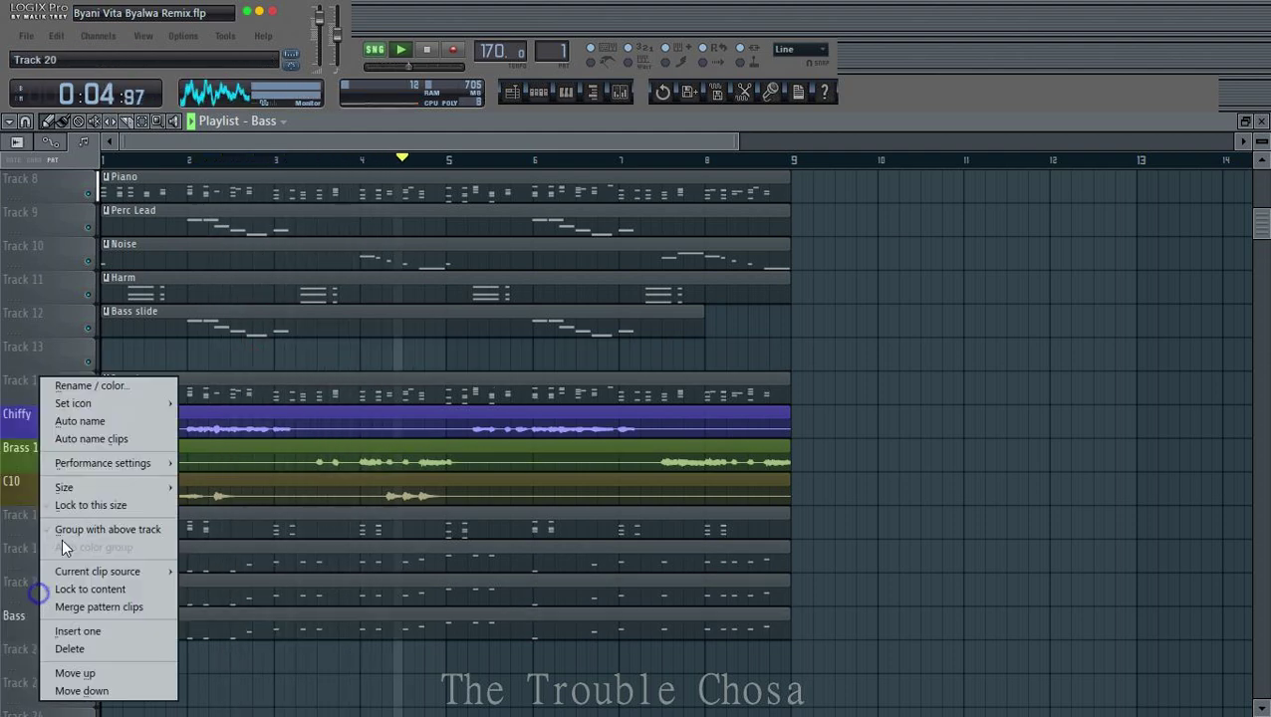
left_click(81, 422)
right_click(54, 564)
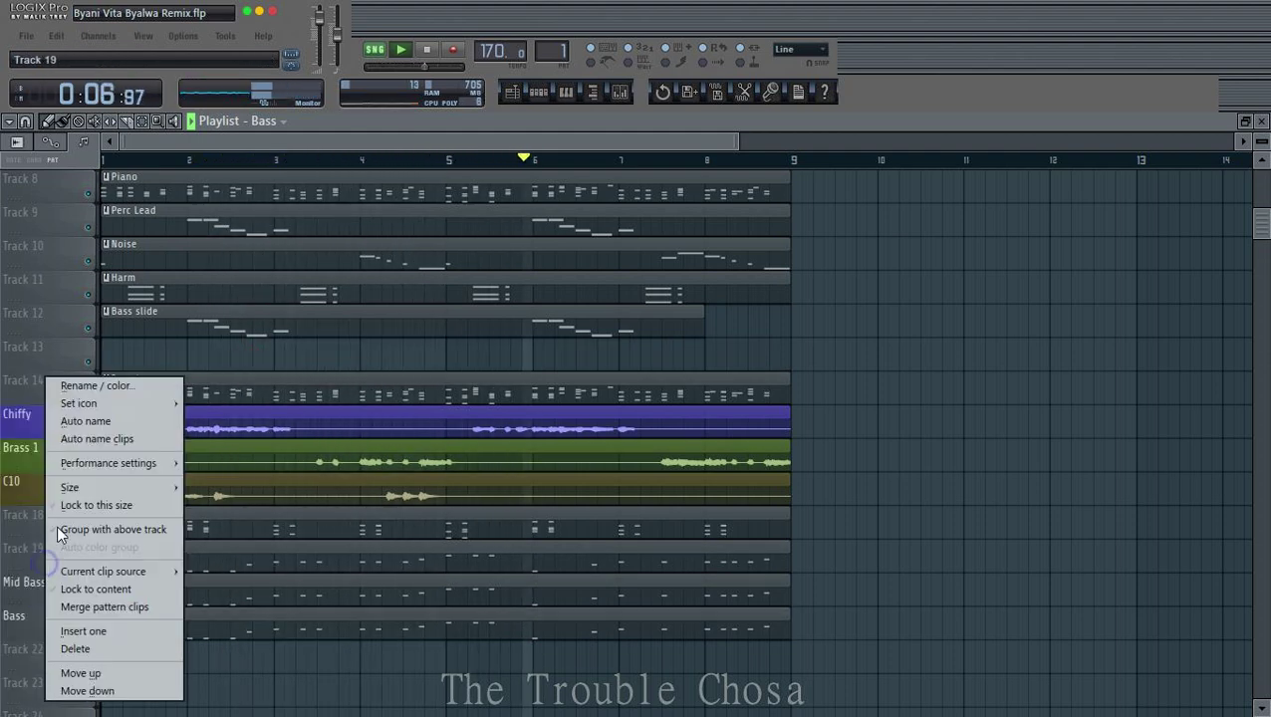
left_click(79, 425)
right_click(50, 518)
left_click(80, 422)
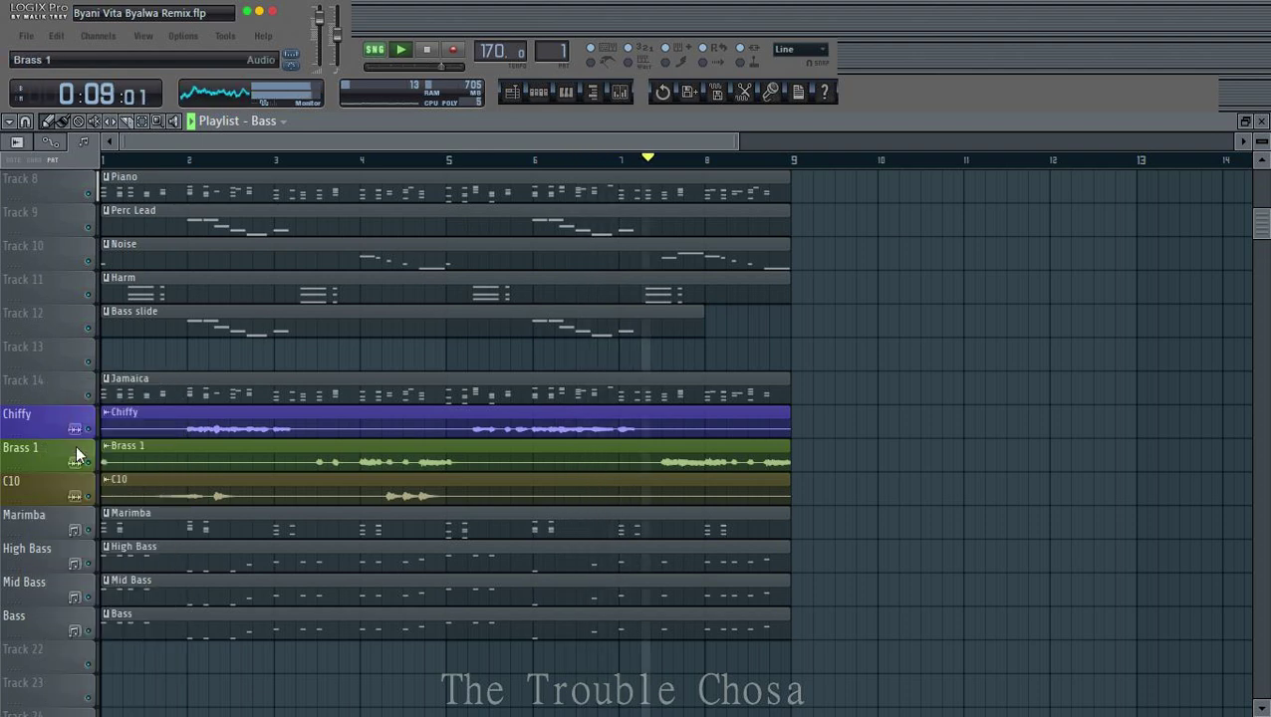
right_click(37, 375)
left_click(70, 423)
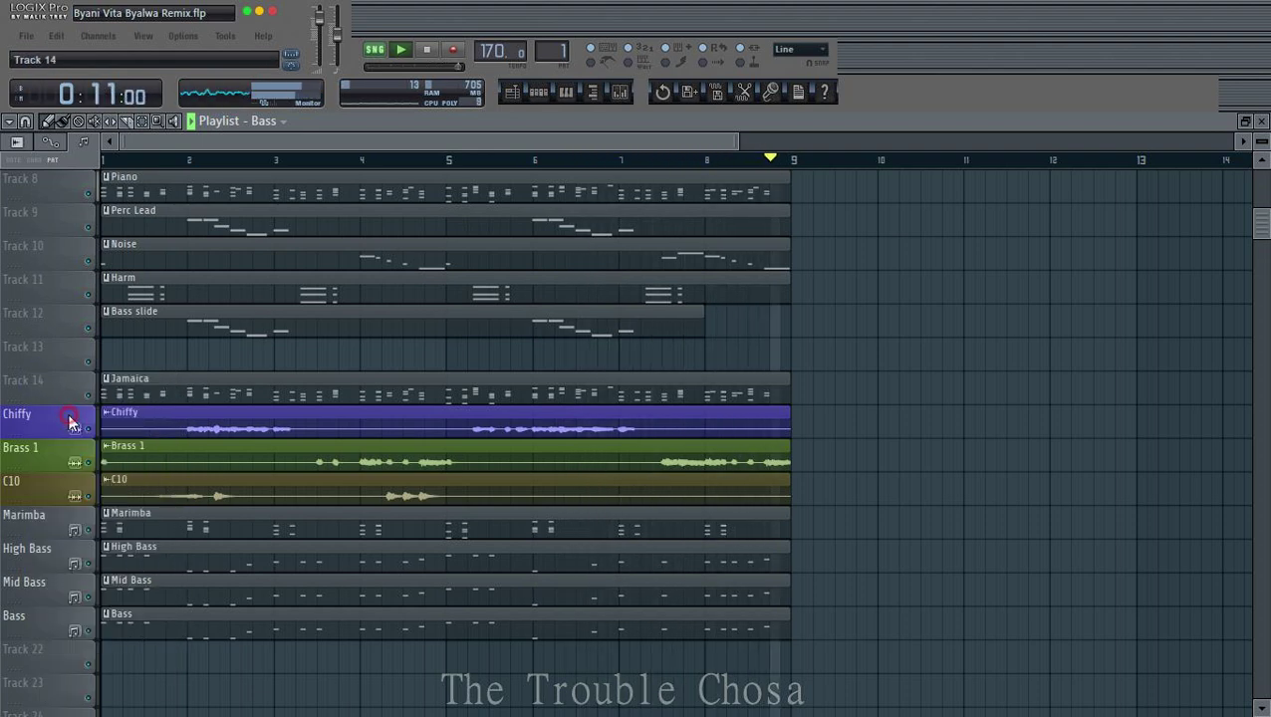
Step: Delete the empty Track 13 and extend the Bass slide clip to bar 9
right_click(44, 362)
left_click(78, 609)
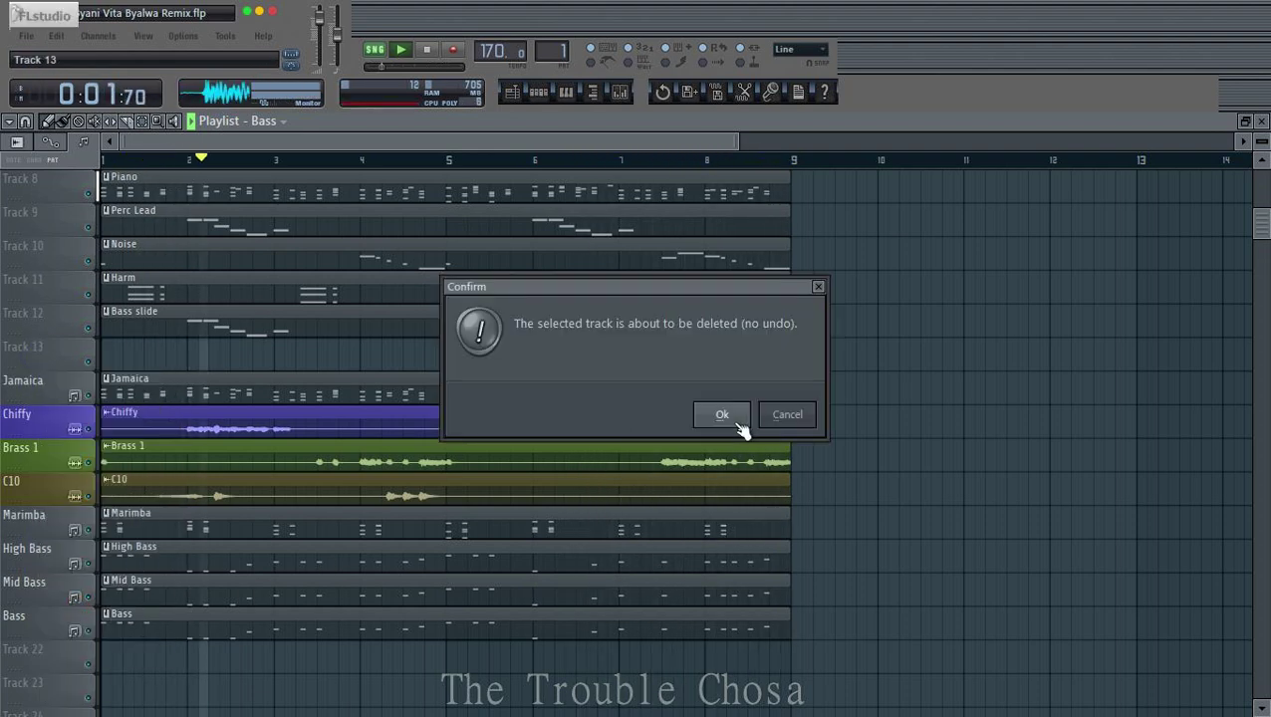
left_click(733, 417)
left_click_drag(704, 326, 747, 327)
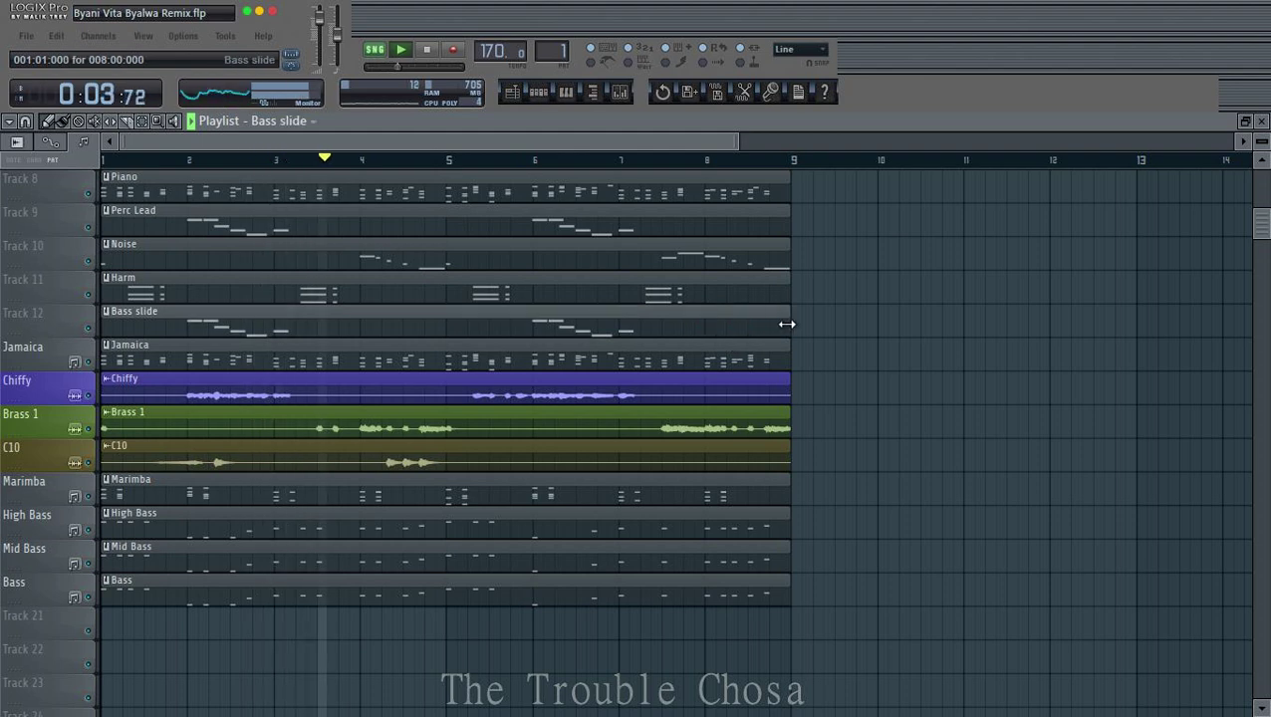
Step: Auto-name Tracks 12, 11, 10 and 9 after their Bass slide, Harm, Noise and Perc Lead clips
right_click(25, 299)
right_click(26, 278)
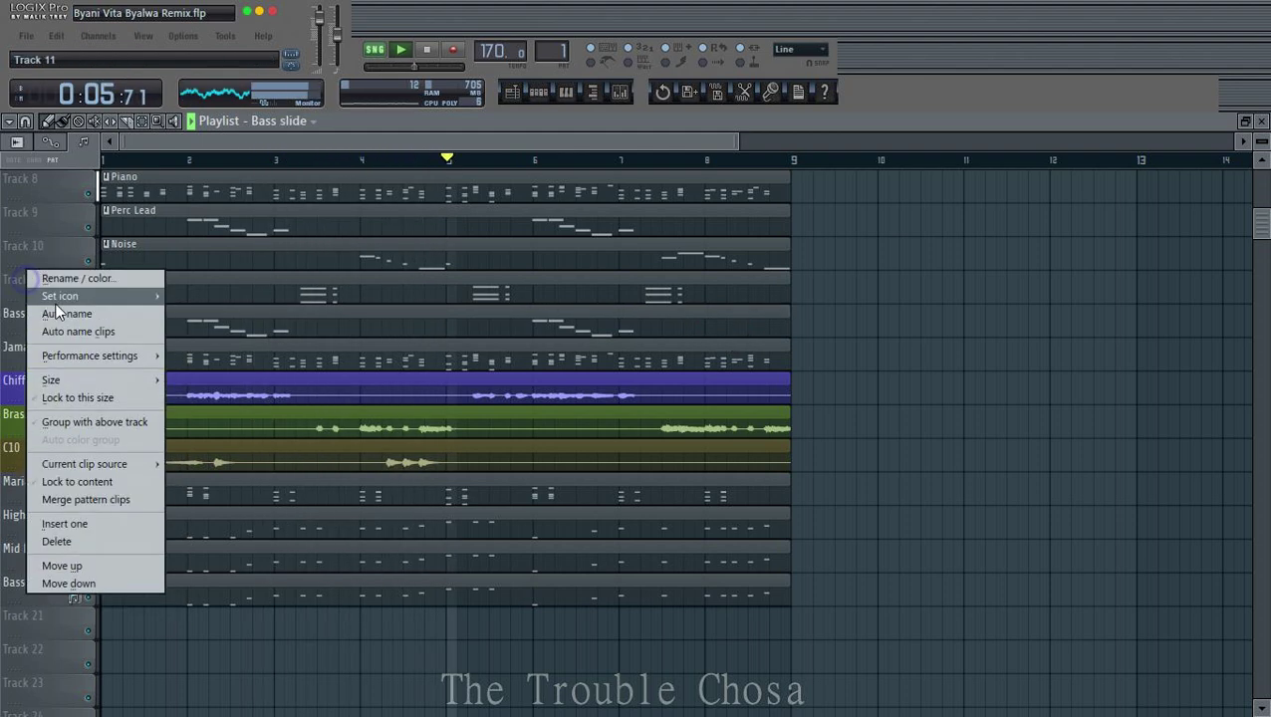
left_click(57, 313)
right_click(28, 244)
left_click(57, 280)
right_click(33, 209)
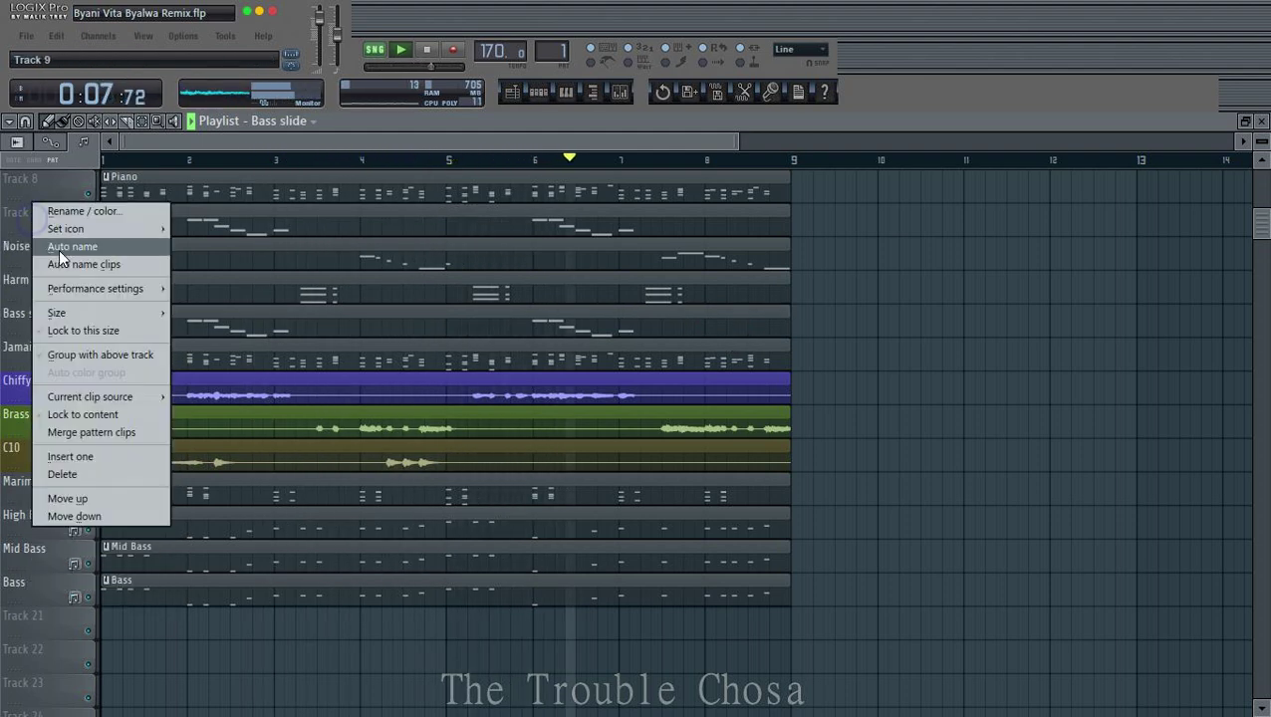
left_click(59, 249)
Step: Auto-name Tracks 8, 6 and 7 after their Piano, Battery and Bongos+Congas+Timbales clips
scroll(46, 355, "up", 3)
right_click(25, 297)
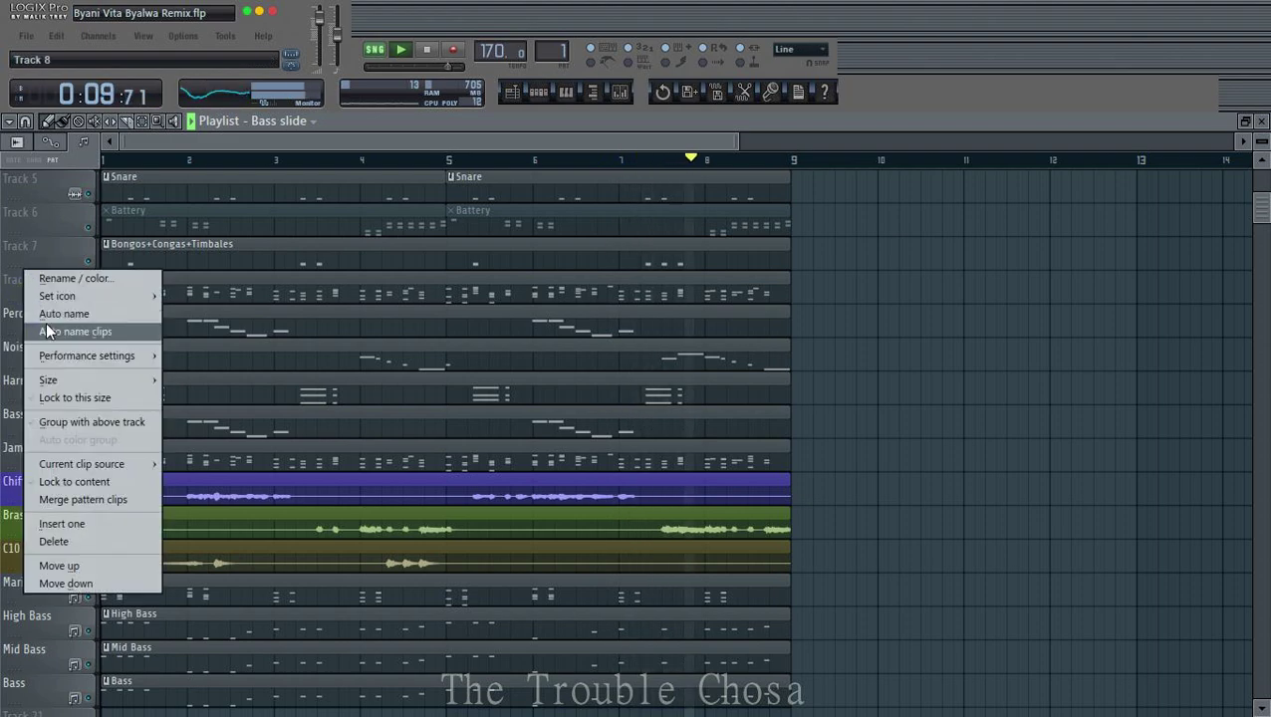
left_click(45, 322)
right_click(25, 209)
left_click(25, 249)
right_click(25, 251)
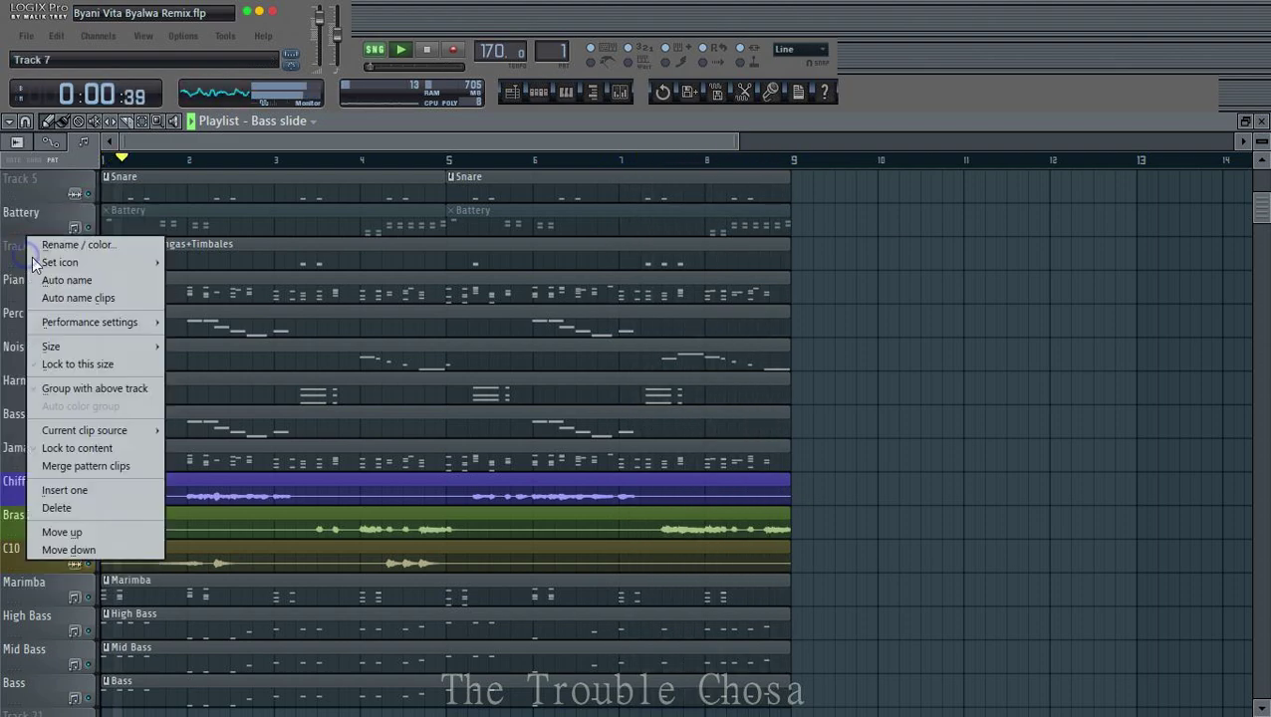
left_click(44, 288)
Step: Auto-name Tracks 5, 4, 3, 2 and 1 after their Snare, Hat, E SN 1_01, Clap and Mashakeni Kick clips
scroll(41, 313, "up", 4)
right_click(26, 325)
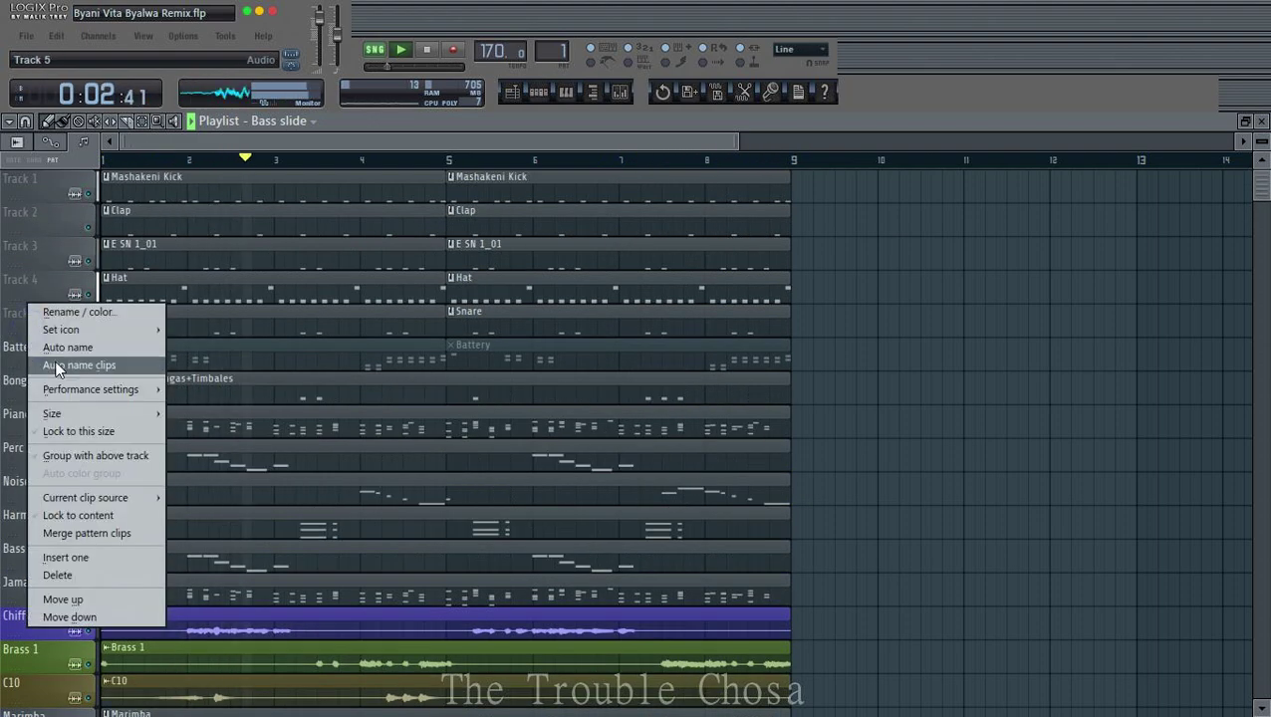
left_click(58, 348)
right_click(35, 288)
left_click(56, 315)
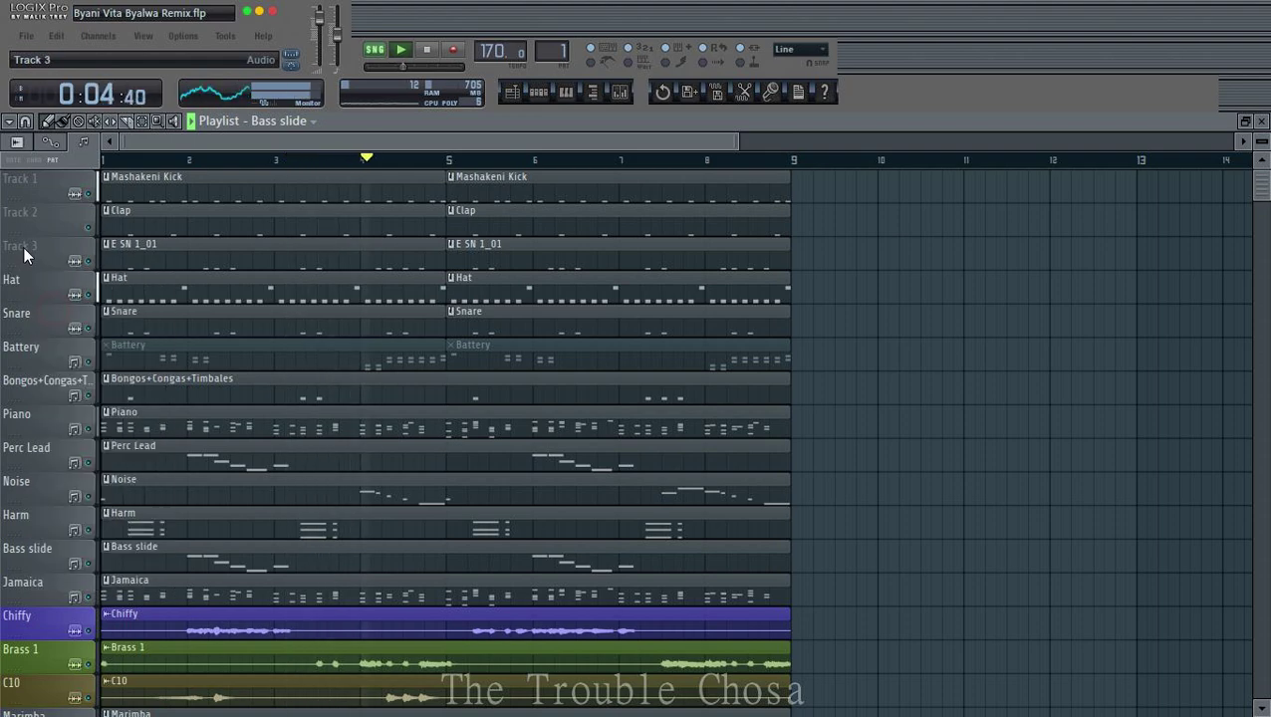
right_click(30, 255)
left_click(48, 278)
right_click(30, 221)
left_click(43, 245)
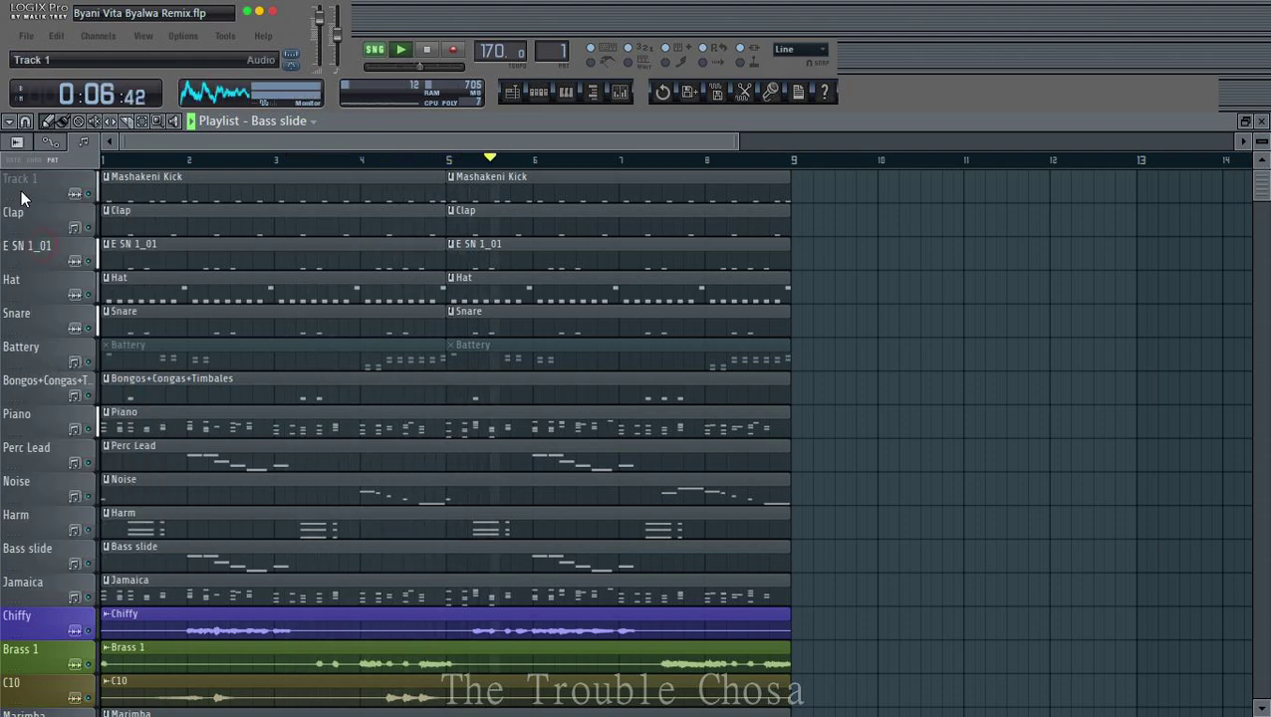
right_click(29, 184)
left_click(39, 210)
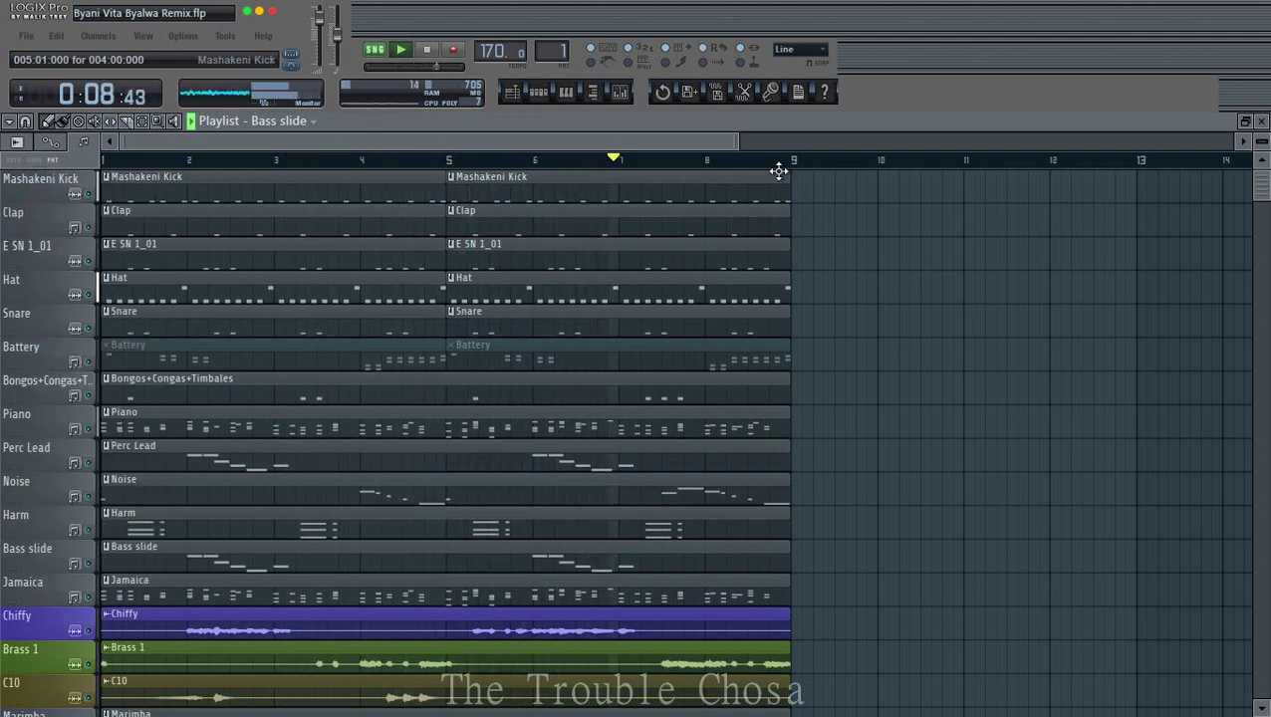
Step: Review the named playlist tracks and examine the Piano clip's notes and velocities in the piano roll
scroll(781, 165, "down", 3)
scroll(680, 360, "down", 2)
scroll(679, 360, "down", 3)
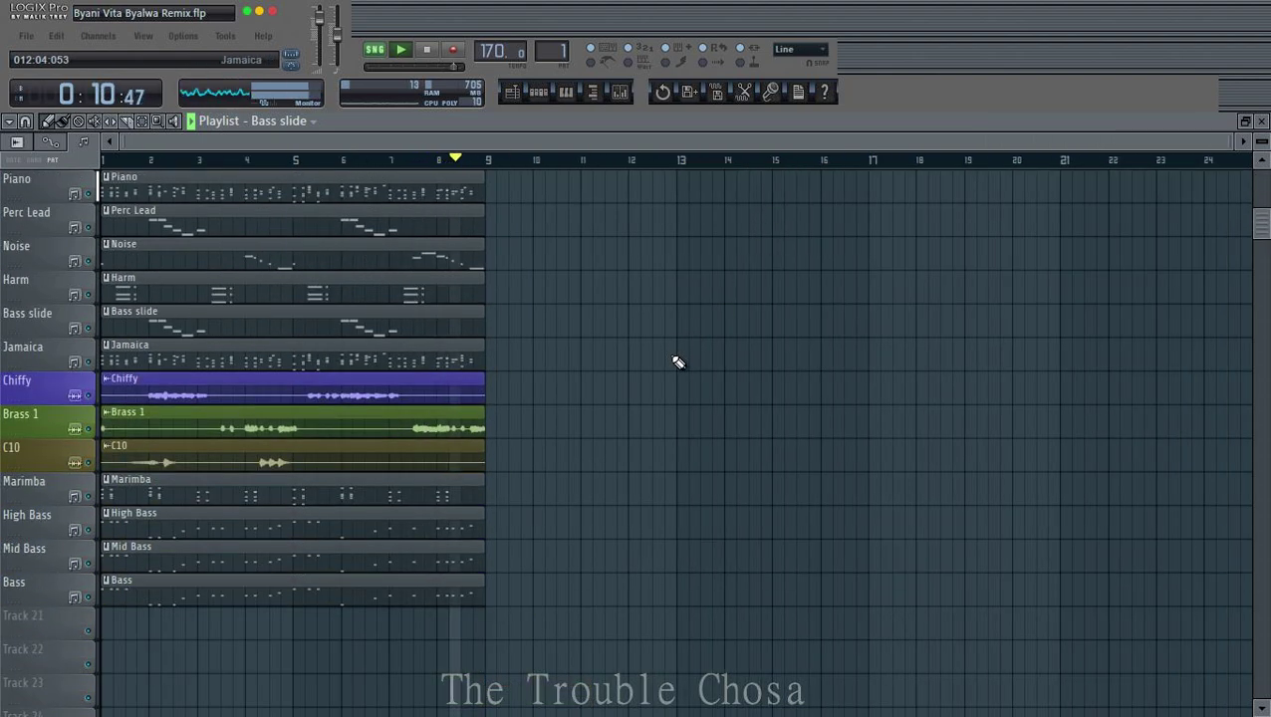
scroll(678, 377, "up", 3)
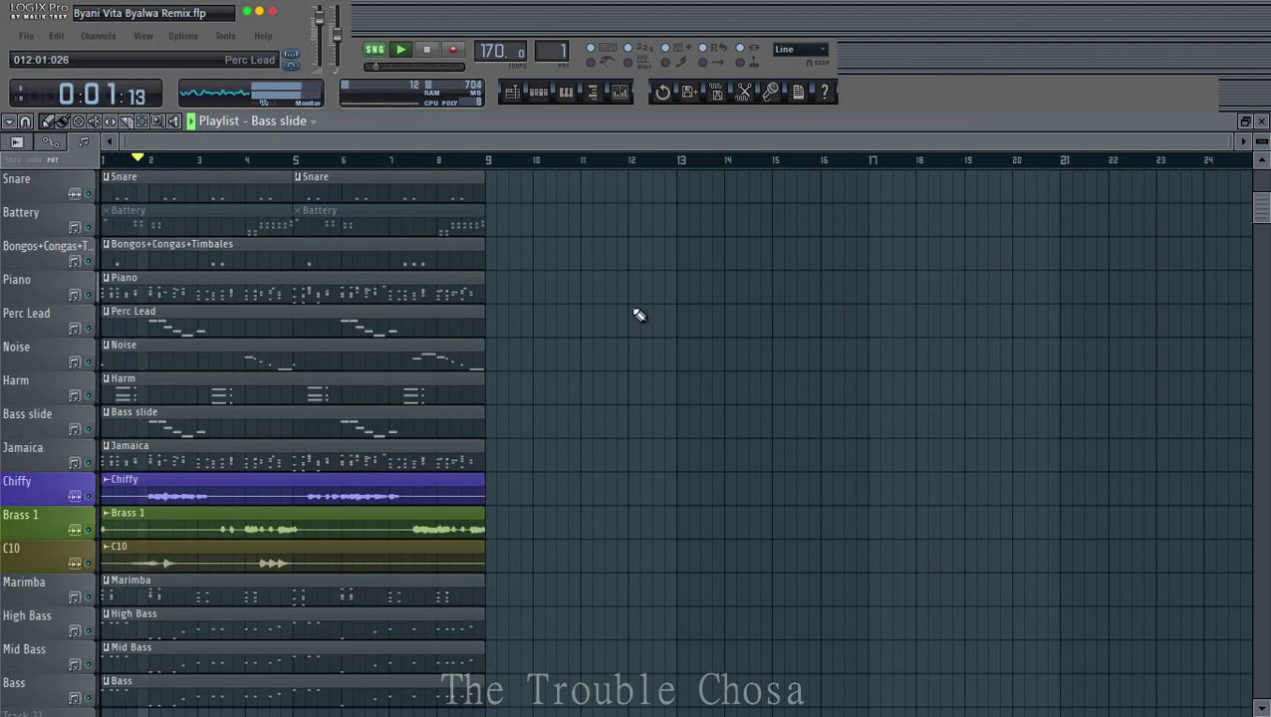
scroll(638, 315, "up", 1)
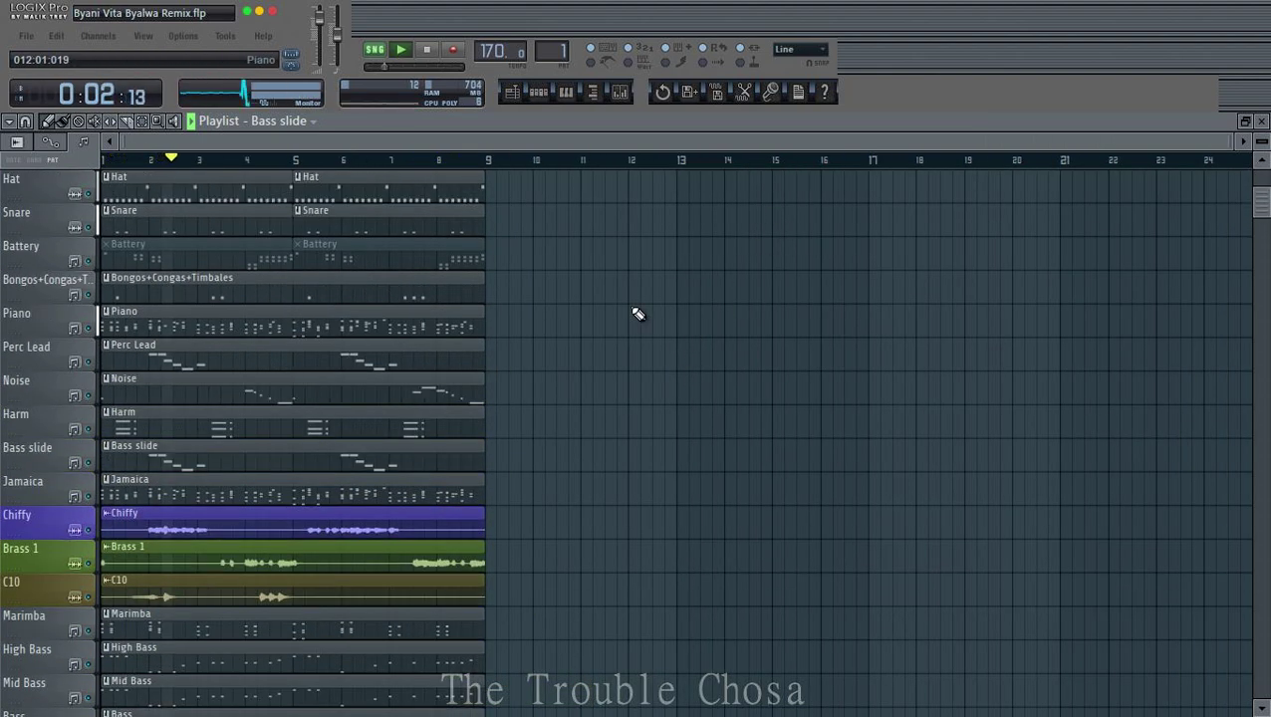
double_click(261, 329)
scroll(473, 175, "down", 5)
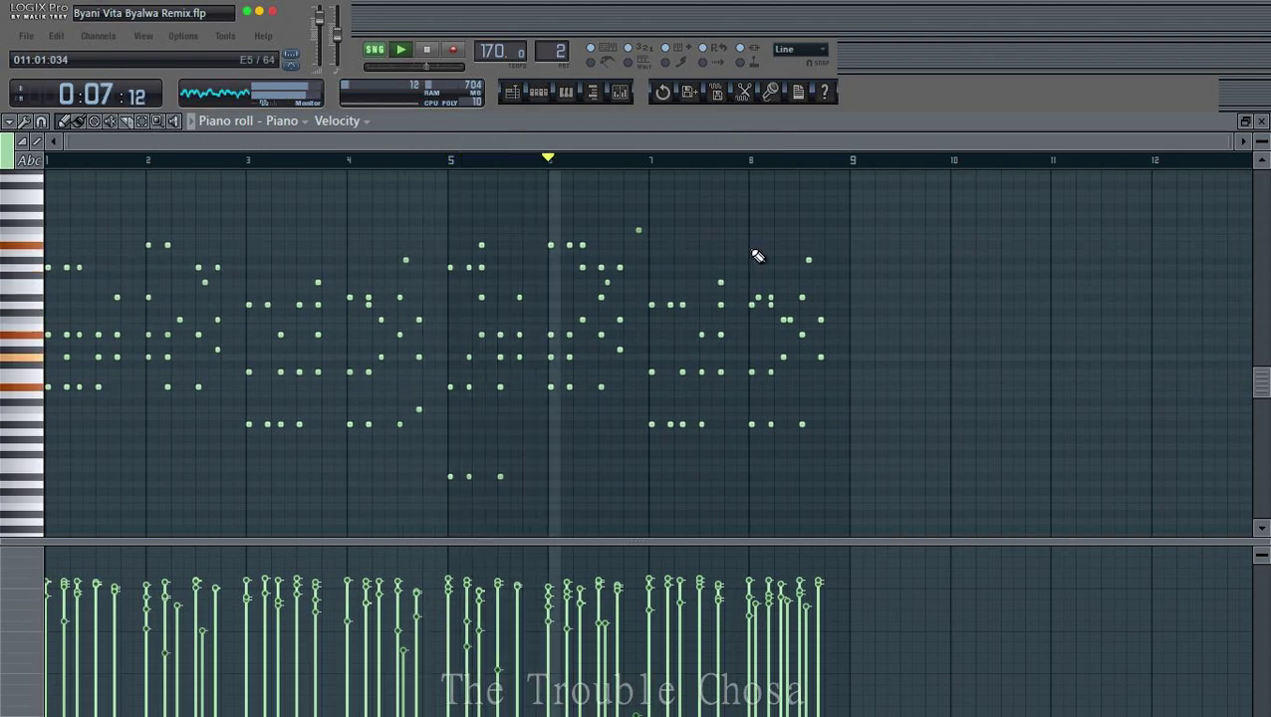
scroll(555, 169, "up", 3)
scroll(554, 170, "down", 4)
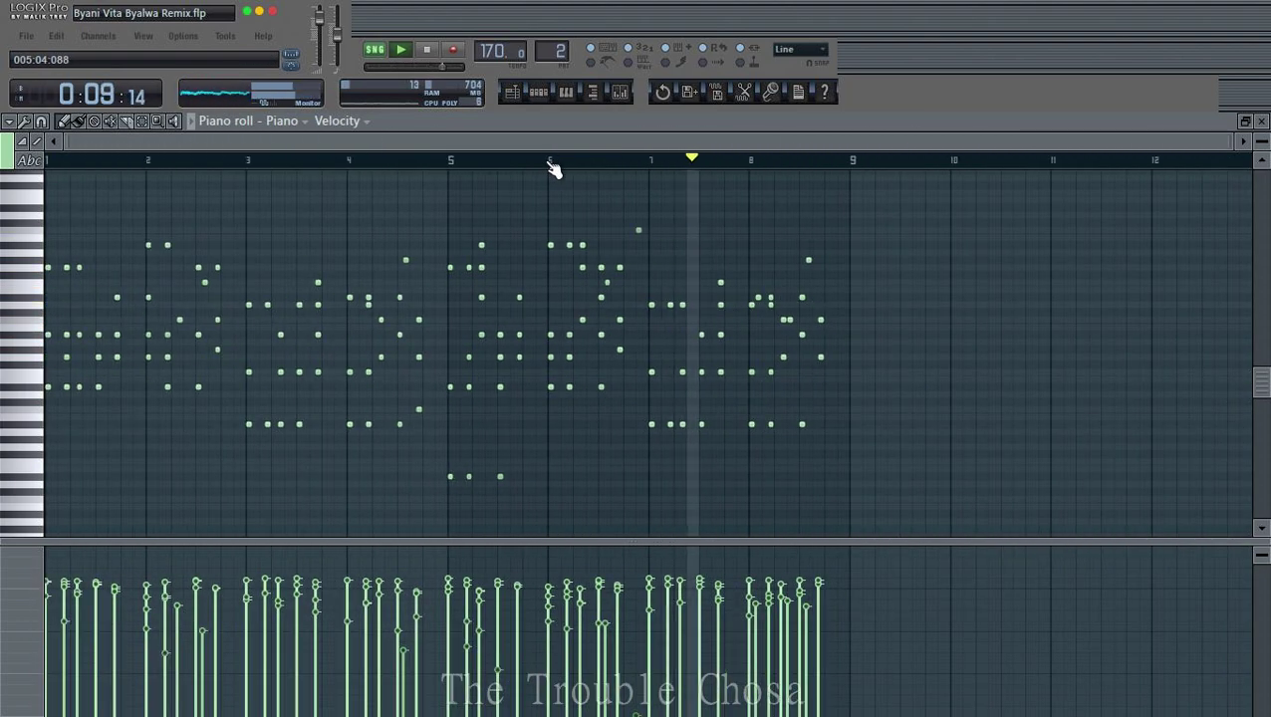
scroll(555, 170, "up", 3)
scroll(555, 169, "down", 3)
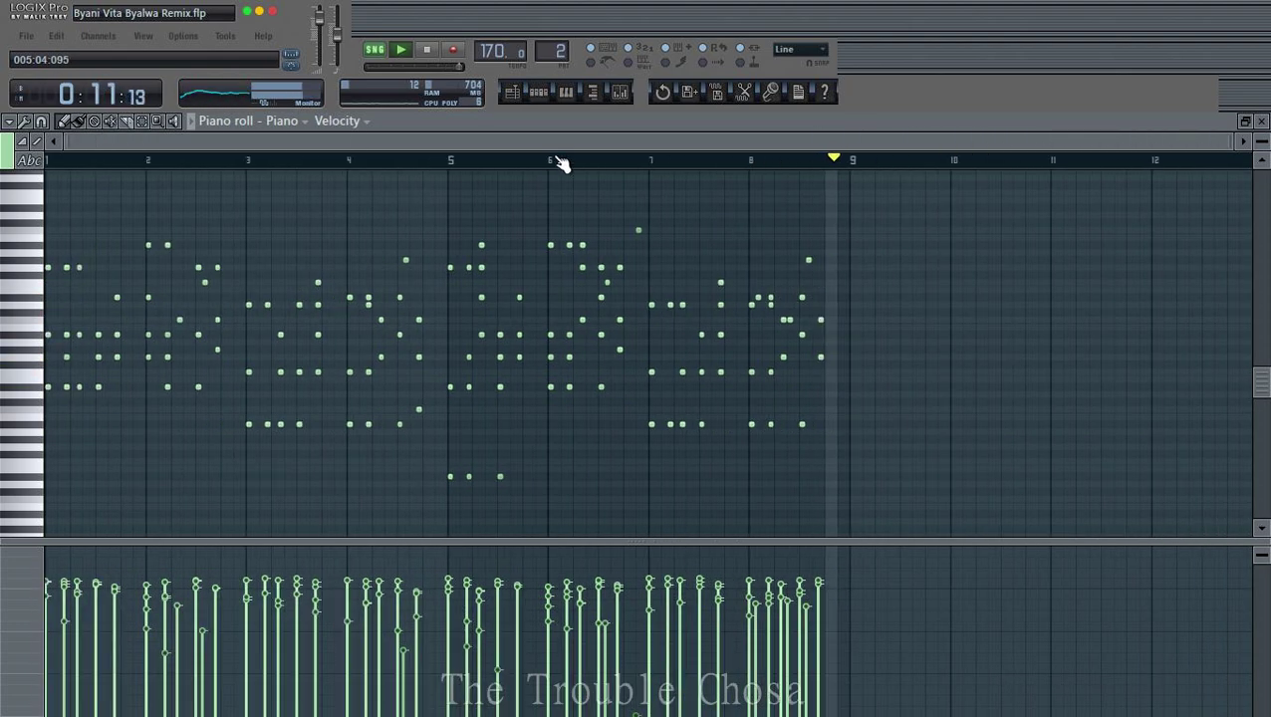
left_click(1262, 121)
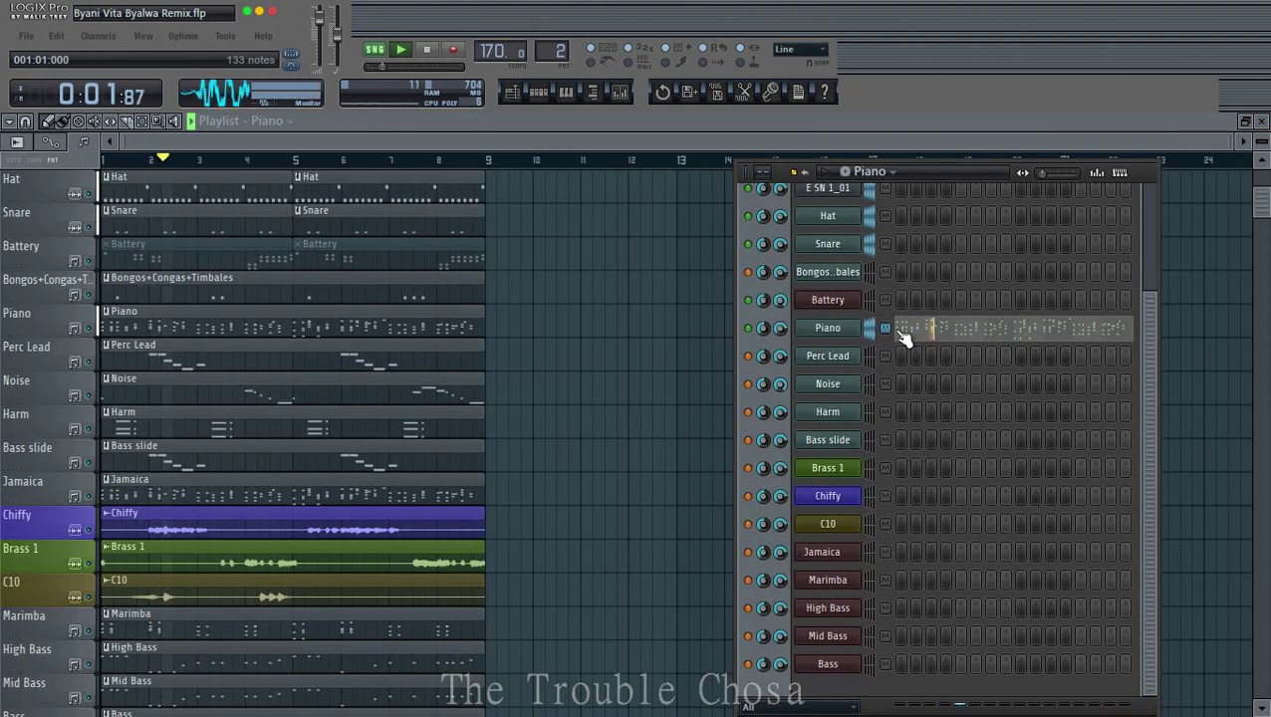
Step: Select the channels from Mashakeni Kick down to Bass and link them to mixer tracks starting from Insert 1
left_click(596, 149)
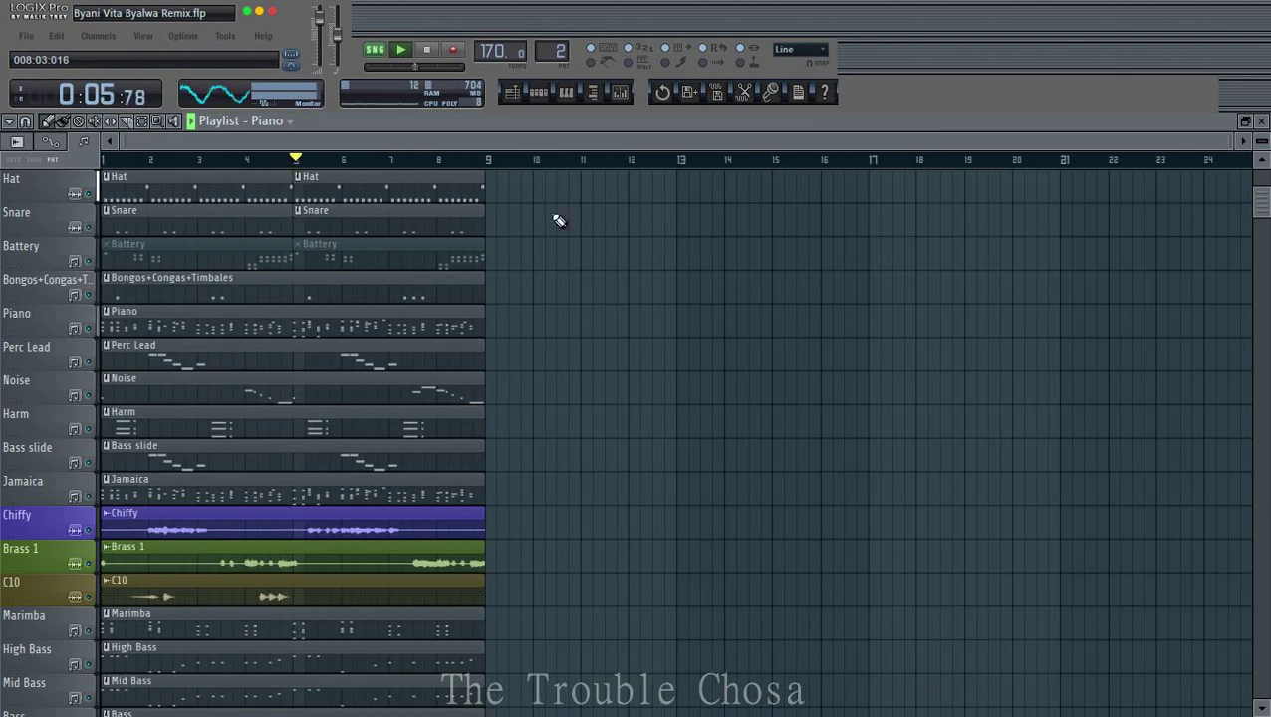
scroll(722, 329, "down", 3)
left_click(538, 92)
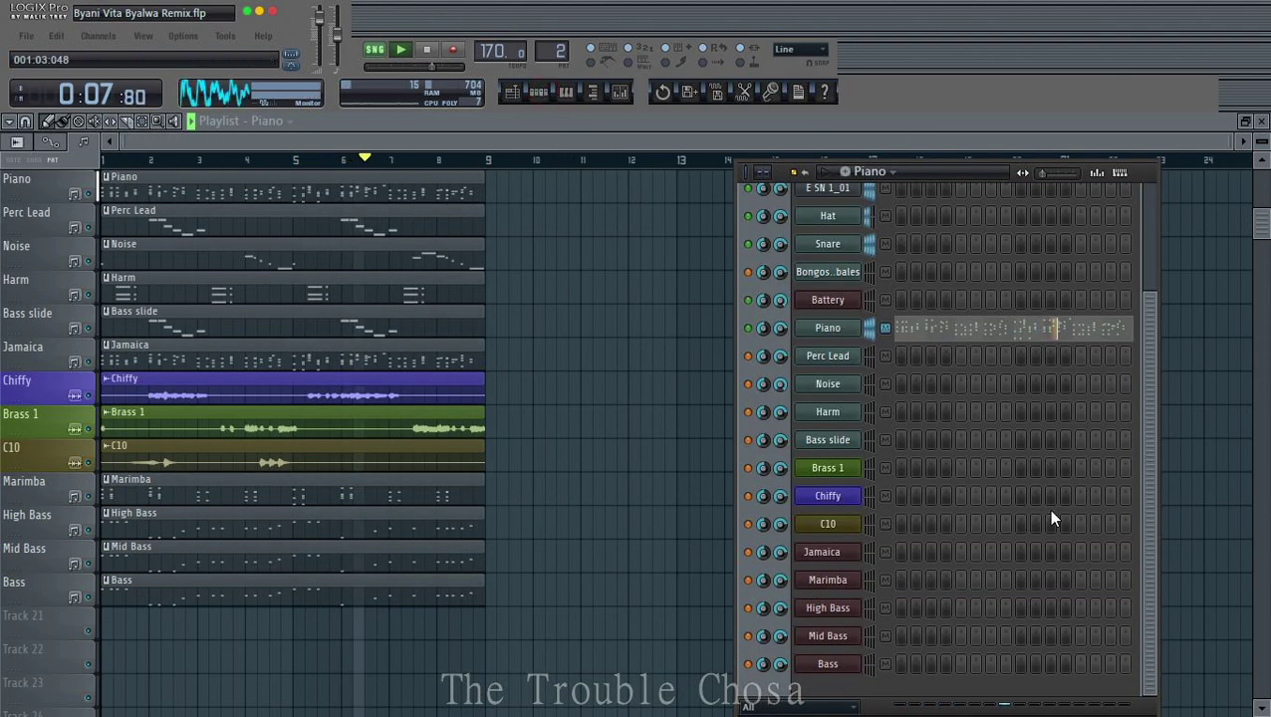
scroll(1049, 516, "up", 3)
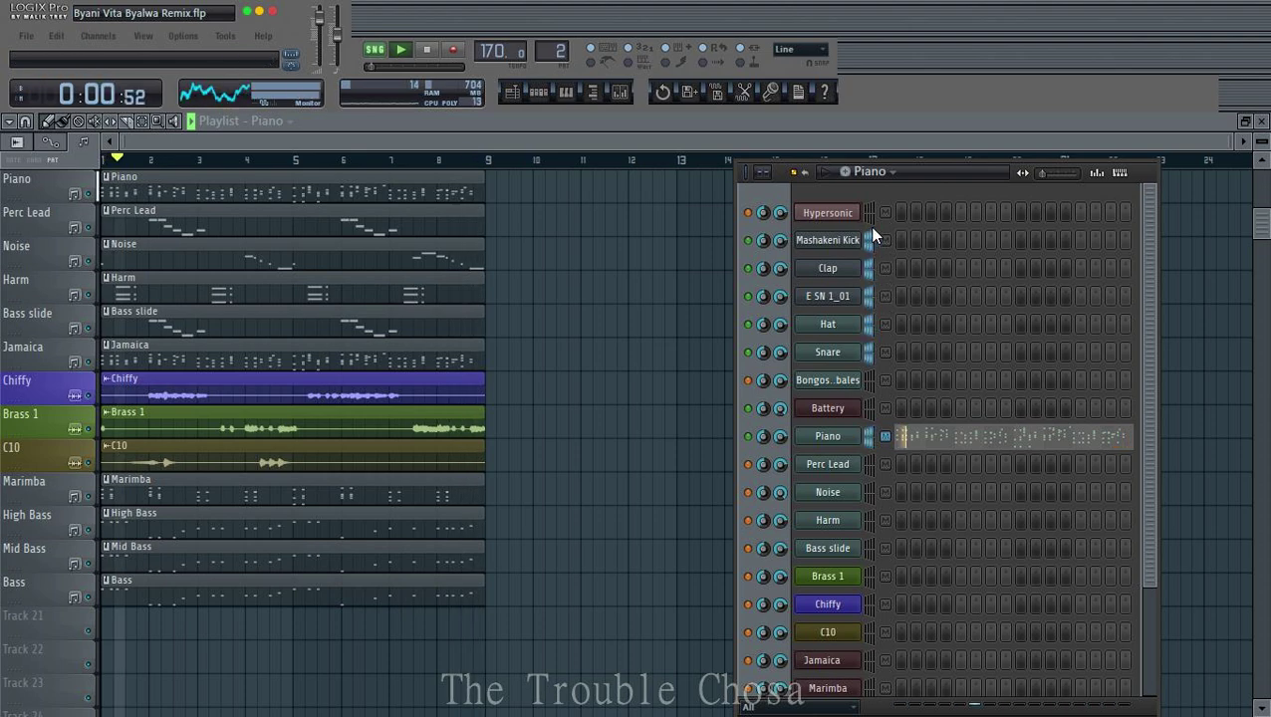
left_click(621, 94)
left_click_drag(246, 364, 277, 369)
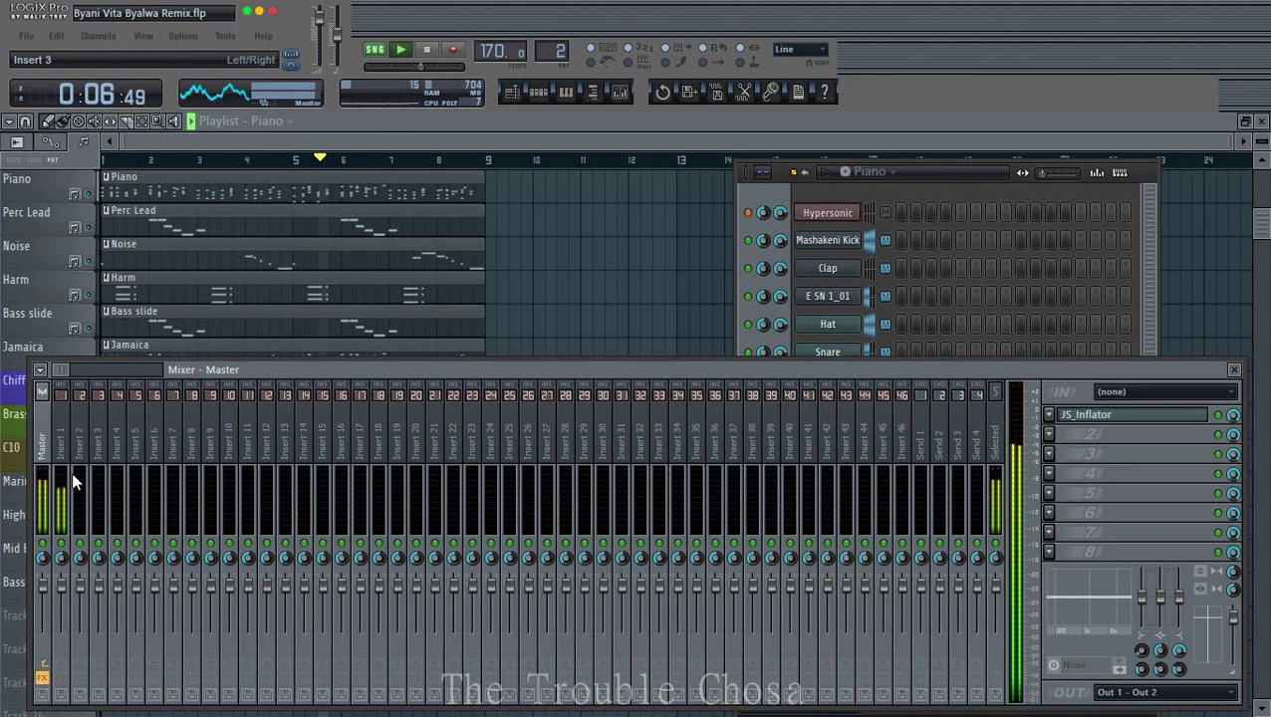
left_click(61, 444)
right_click(63, 441)
mouse_move(223, 450)
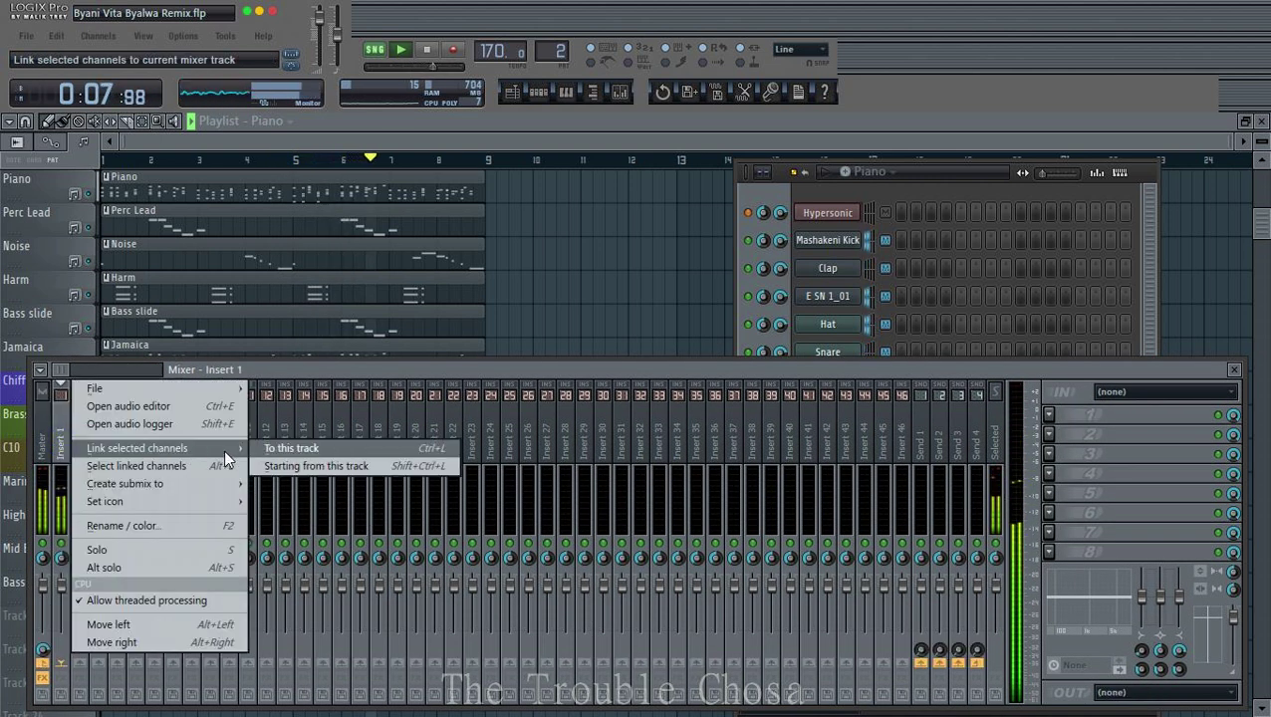
left_click(299, 467)
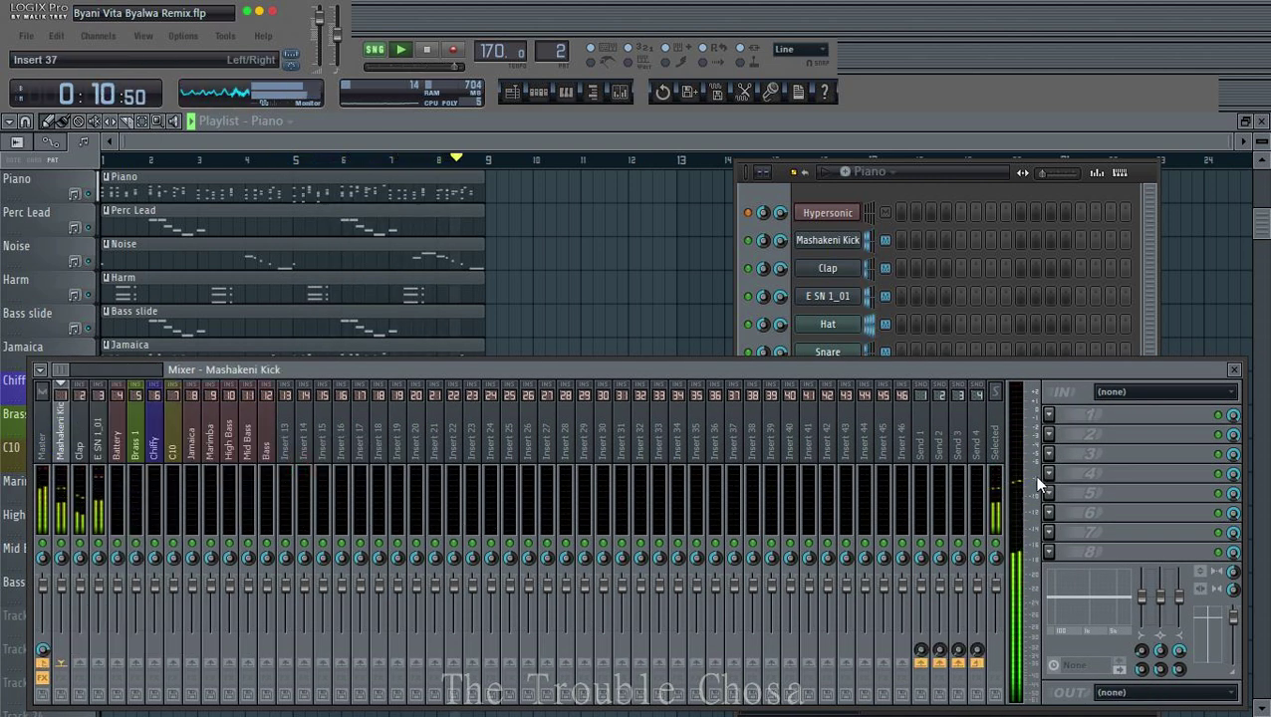
Step: Load WaveShell-VST3 7.1 in the first effect slot of the Mashakeni Kick mixer track and choose SSLEQ Stereo
left_click(1055, 415)
key("w")
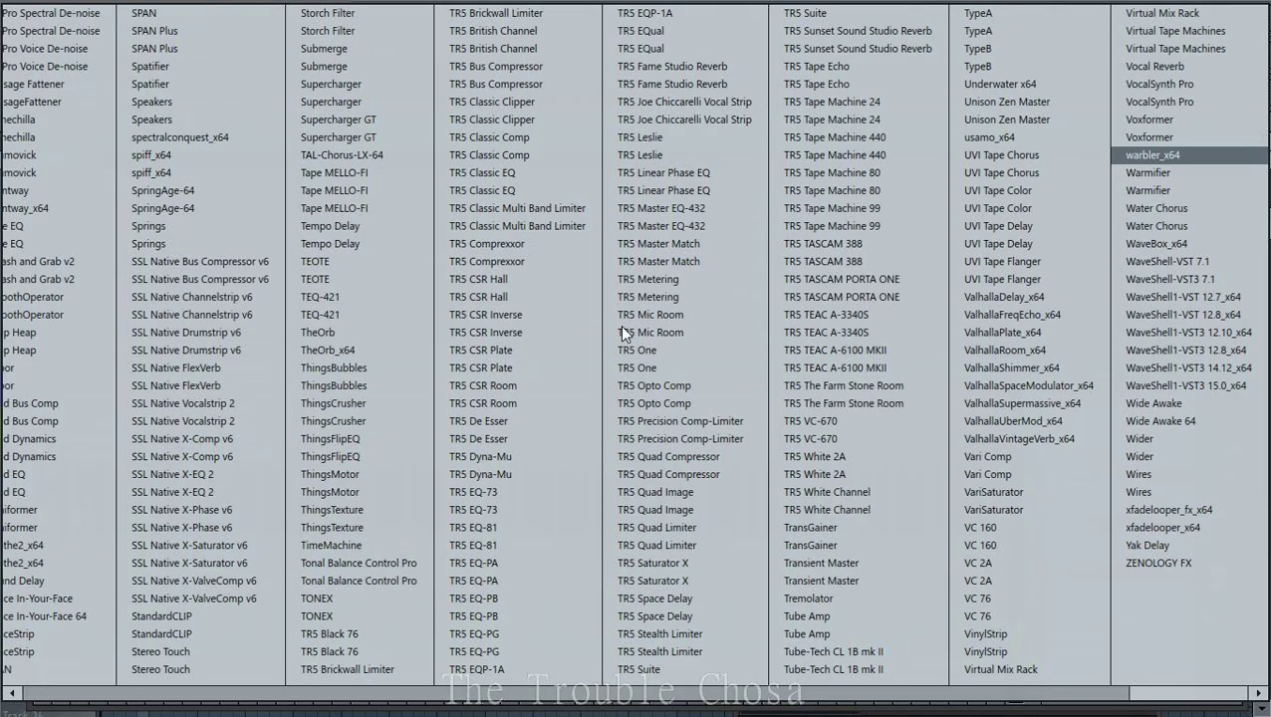
left_click(1192, 281)
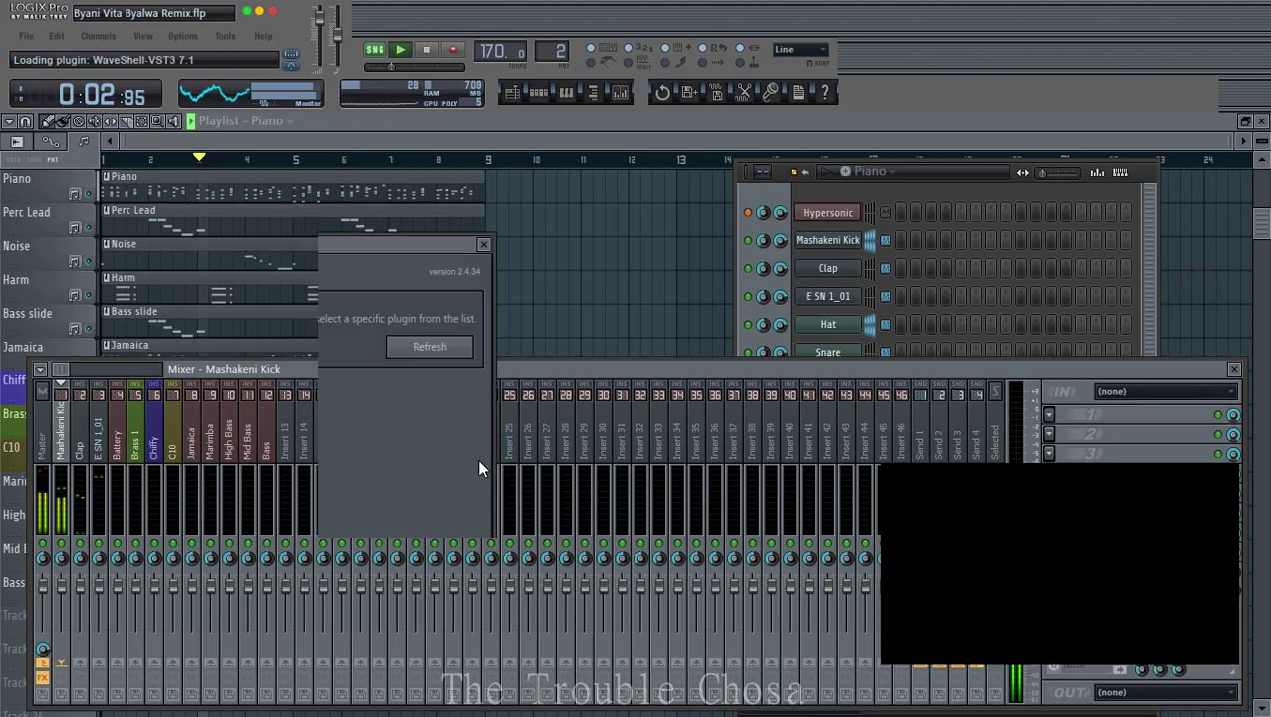
left_click(183, 353)
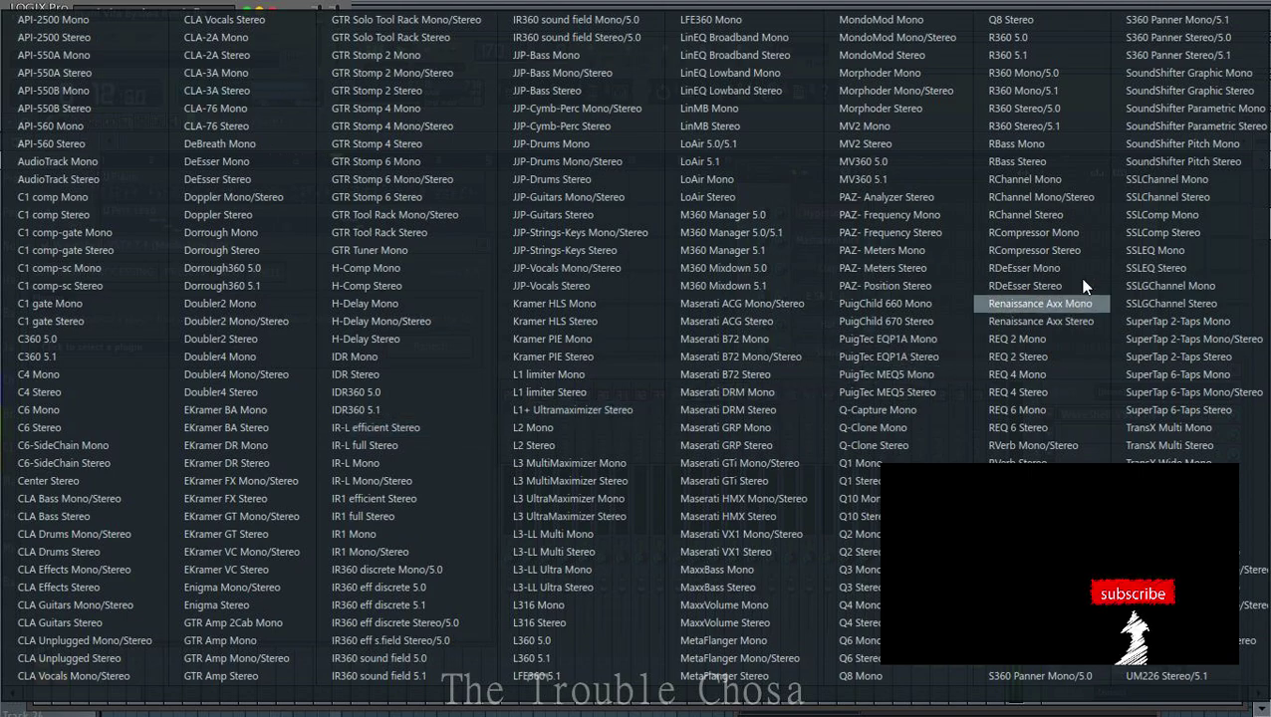
left_click(1128, 287)
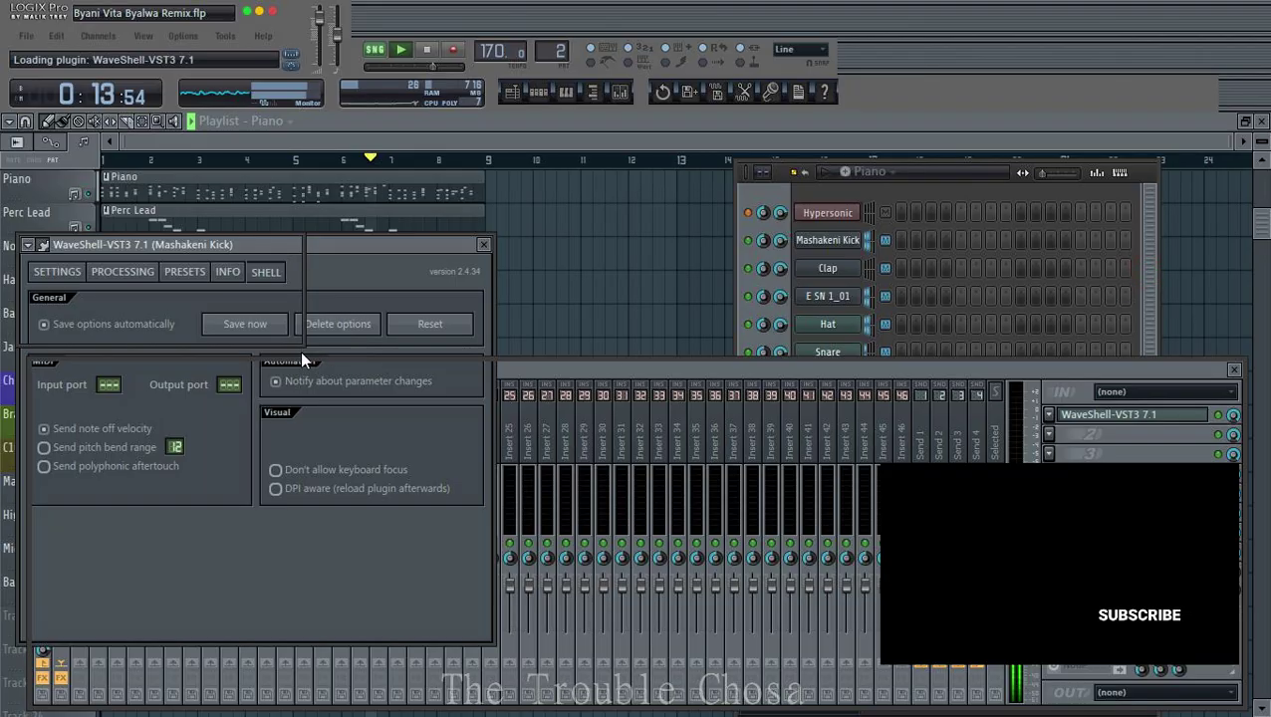
Step: Load the Kick factory preset in SSLEQ Stereo, set the HF gain to 7.40 dB and close the plugin
left_click(400, 265)
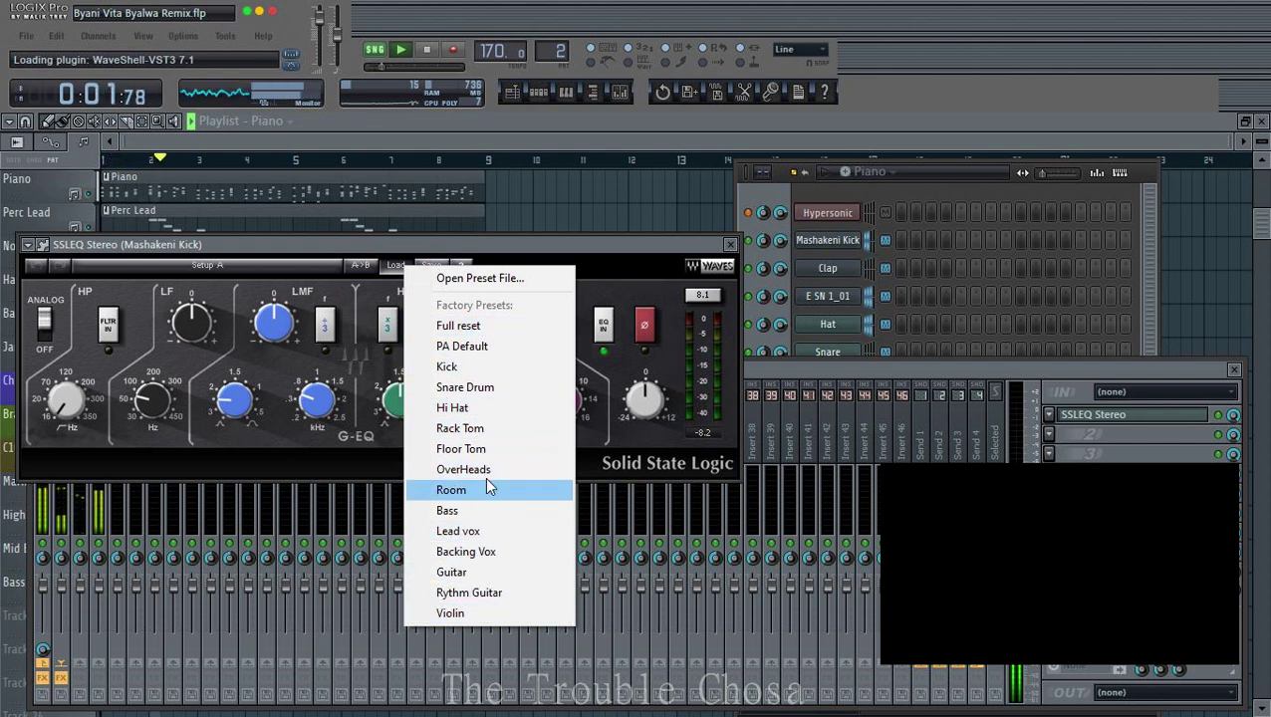
left_click(503, 367)
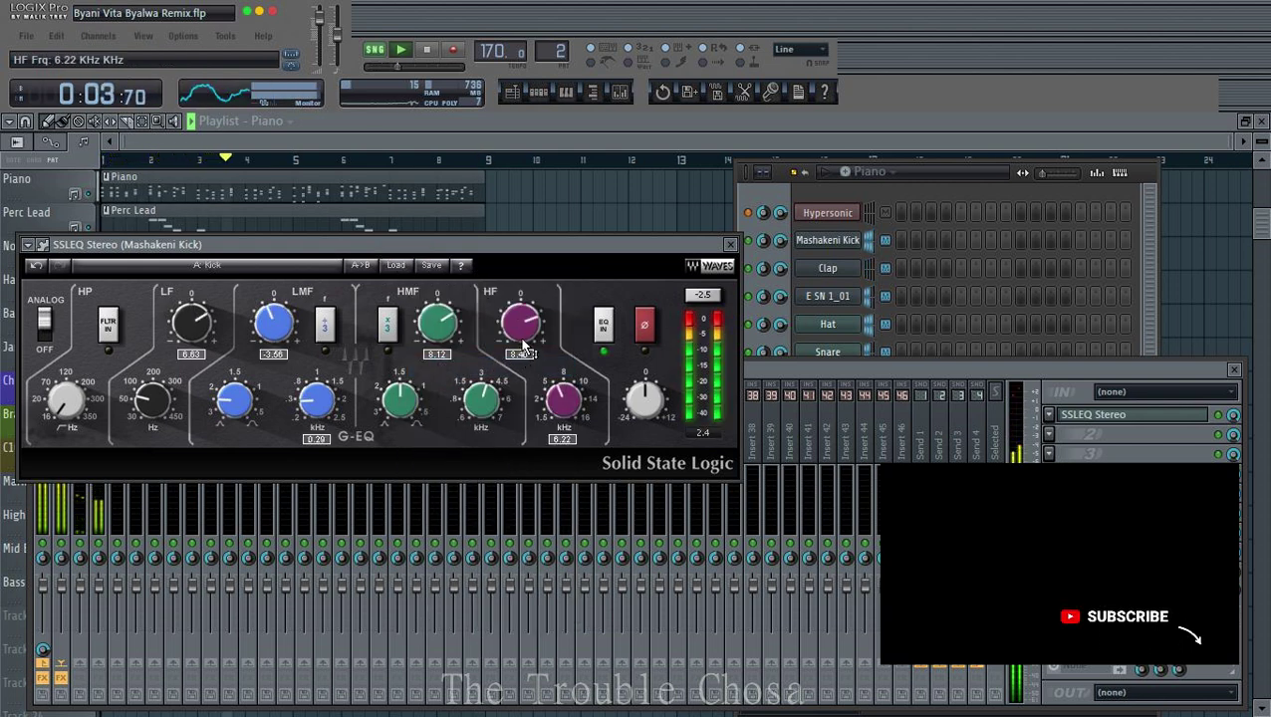
type("7")
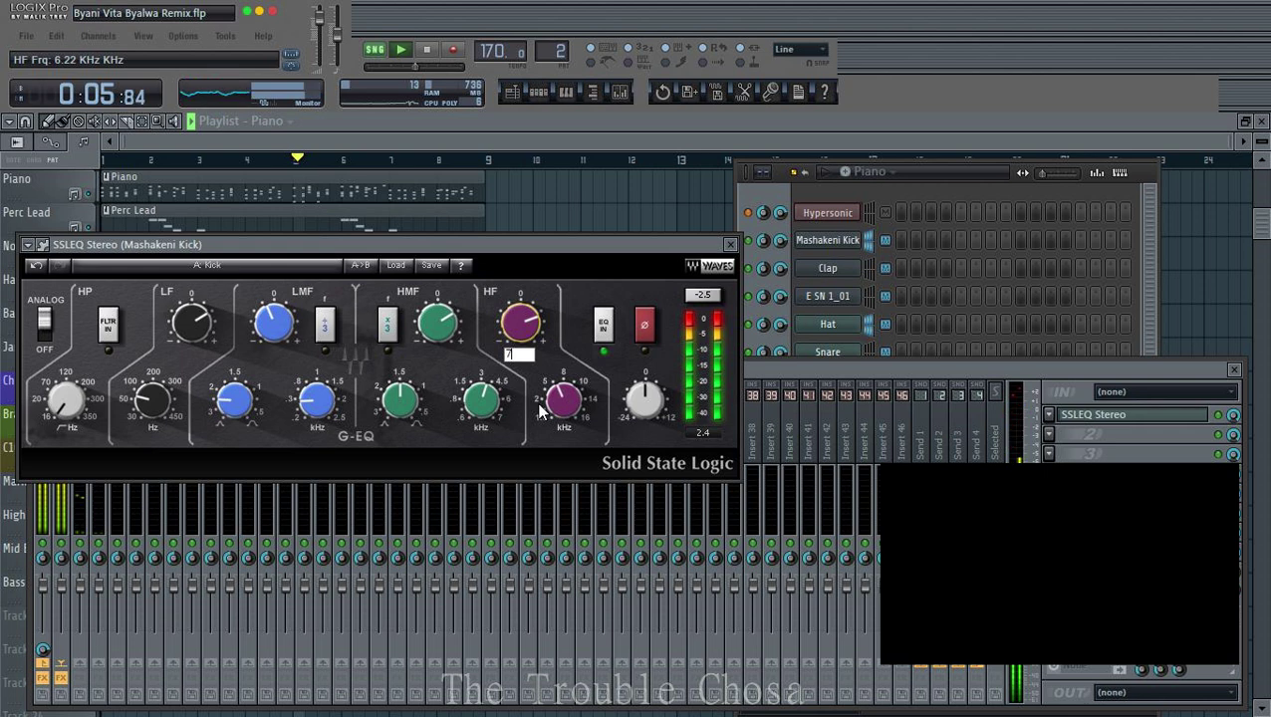
key("Return")
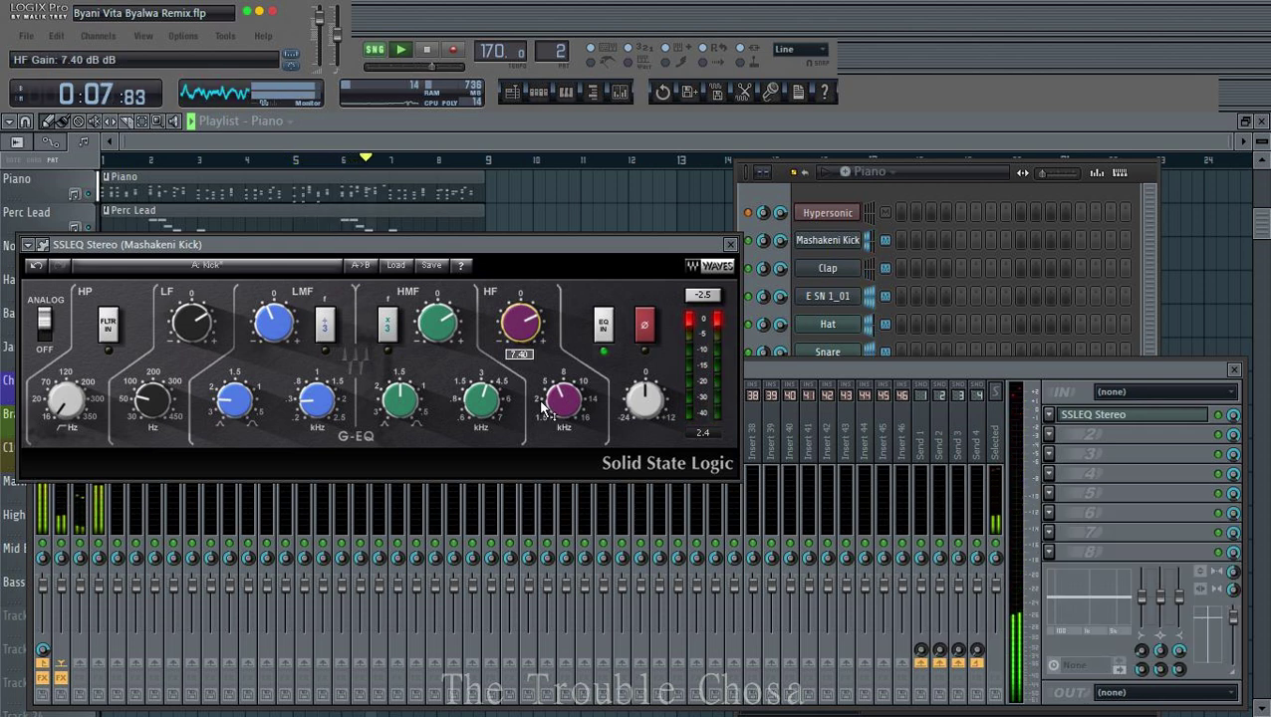
left_click(731, 245)
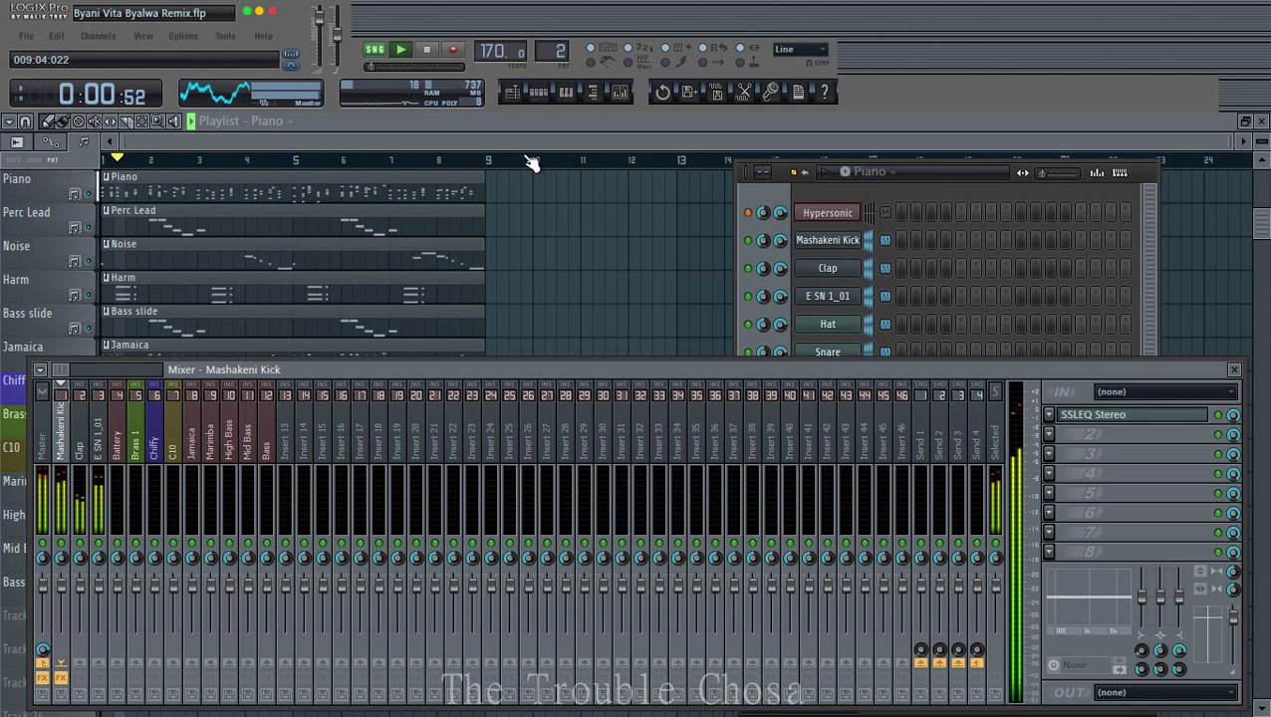
Step: Clear the open windows and duplicate all playlist clips three times, extending the arrangement to bar 33
left_click_drag(405, 374, 391, 375)
key("F12")
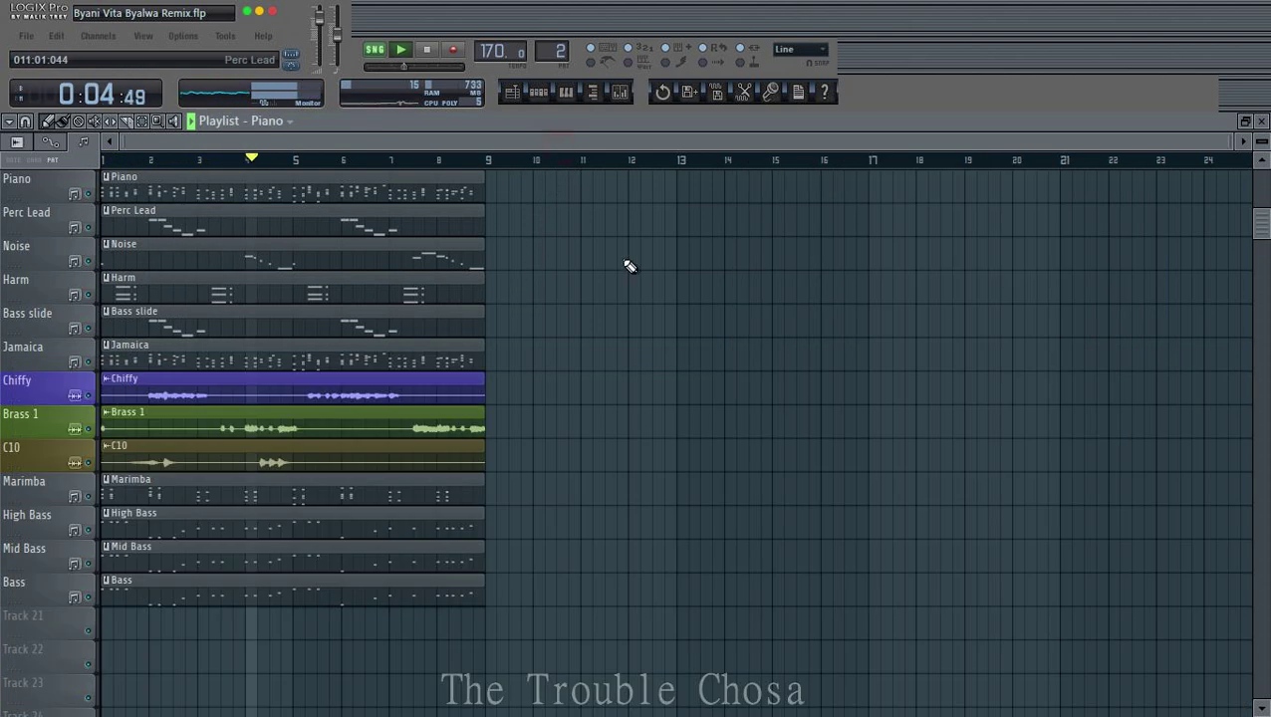
key("ctrl+a")
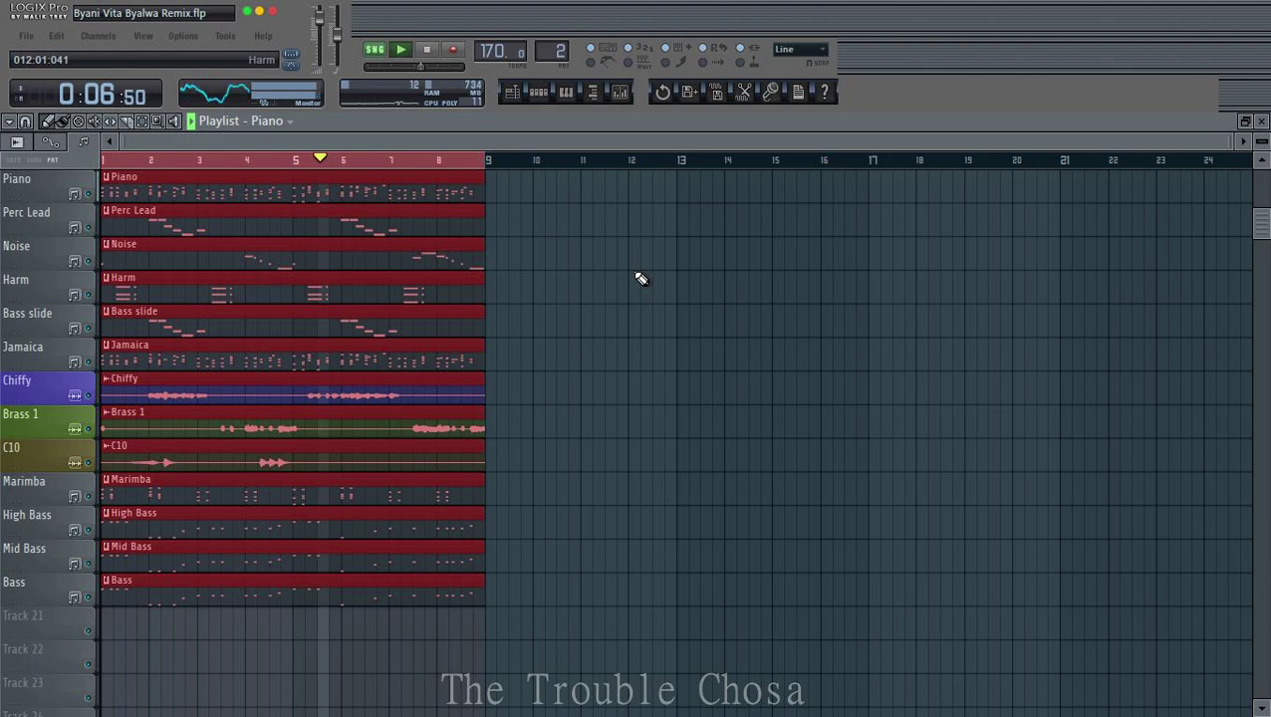
key("ctrl+b")
key("ctrl+b")
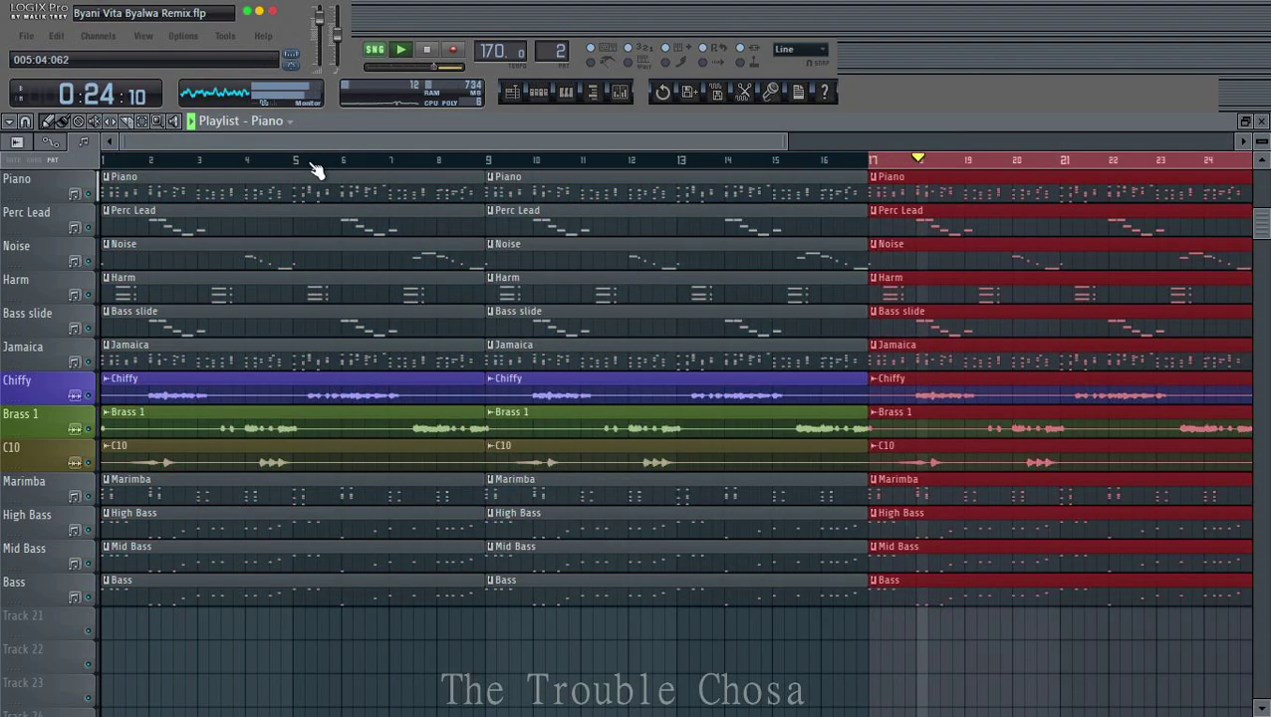
scroll(317, 165, "down", 3)
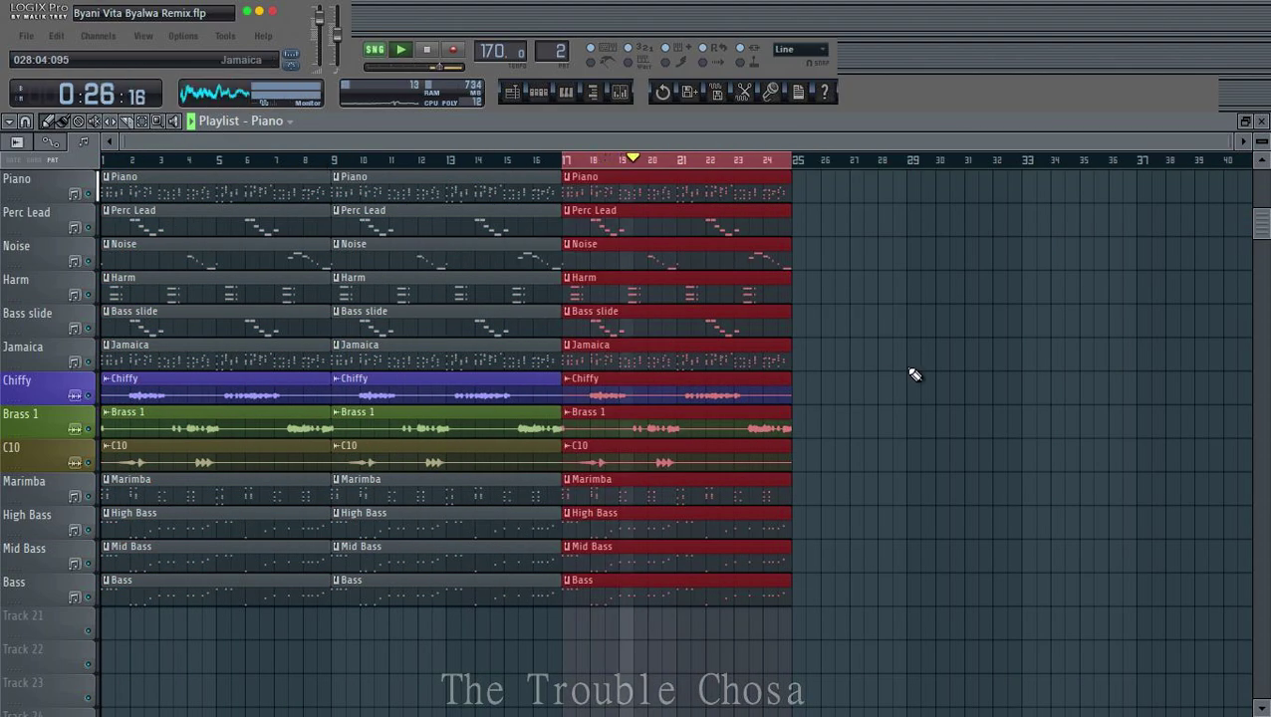
key("ctrl+b")
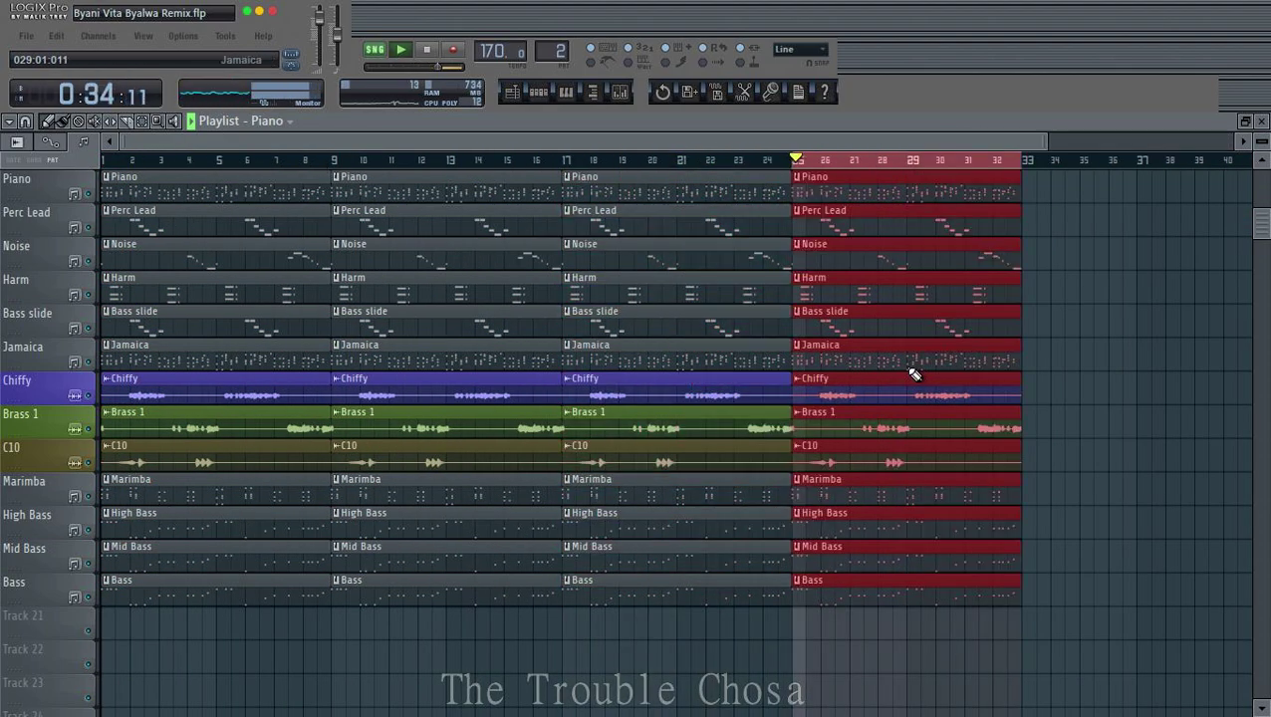
left_click(109, 170)
scroll(443, 280, "down", 1)
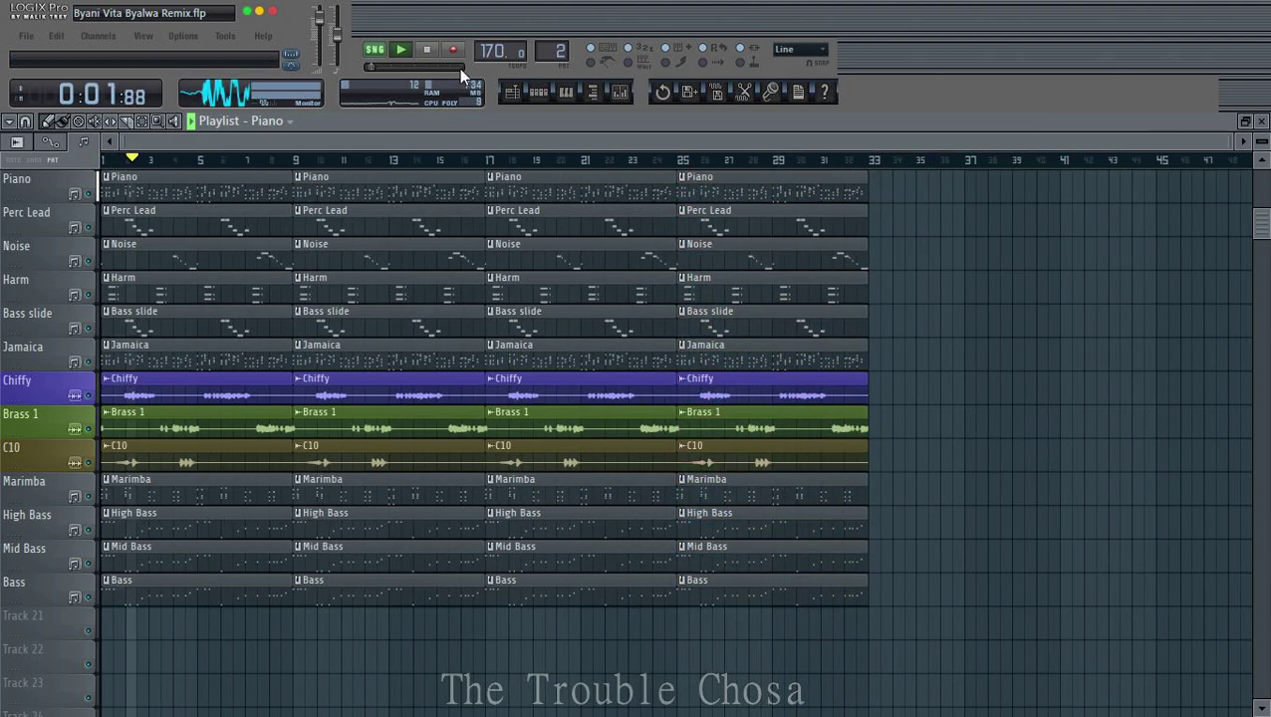
Step: Open the Hypersonic channel's instrument editor from the channel rack
left_click(547, 92)
scroll(982, 365, "down", 3)
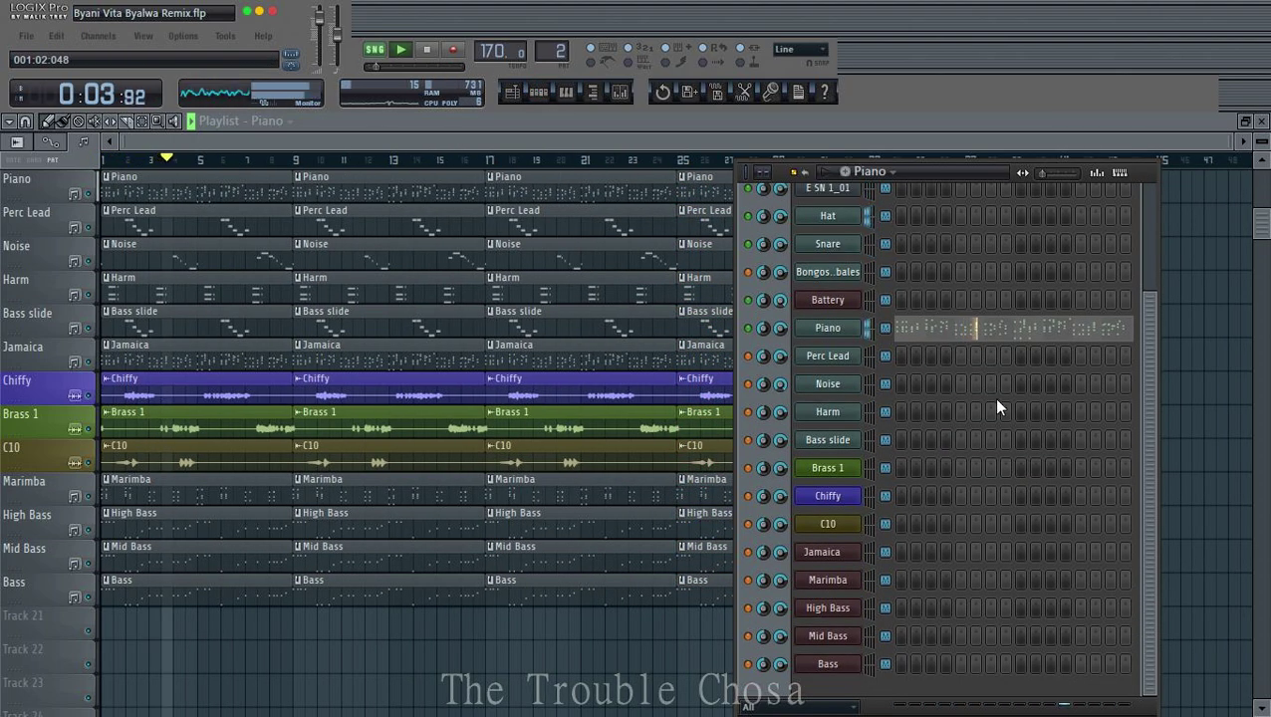
scroll(991, 386, "up", 3)
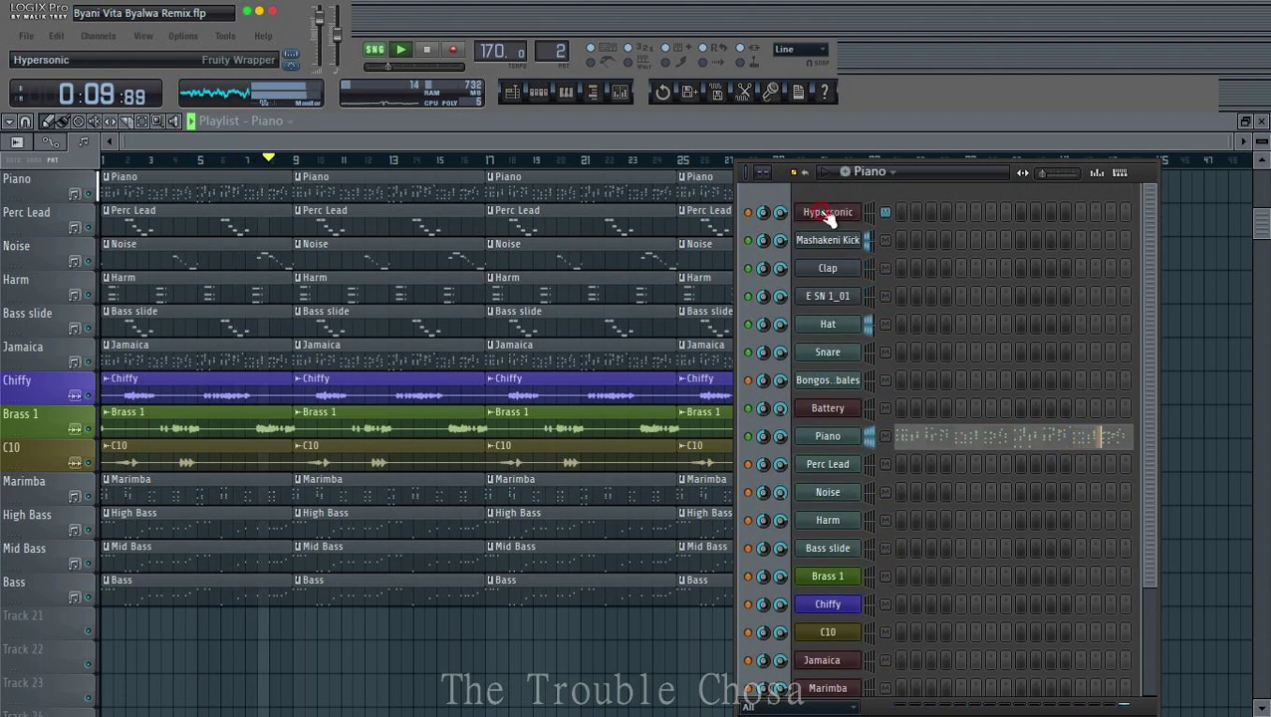
left_click(827, 213)
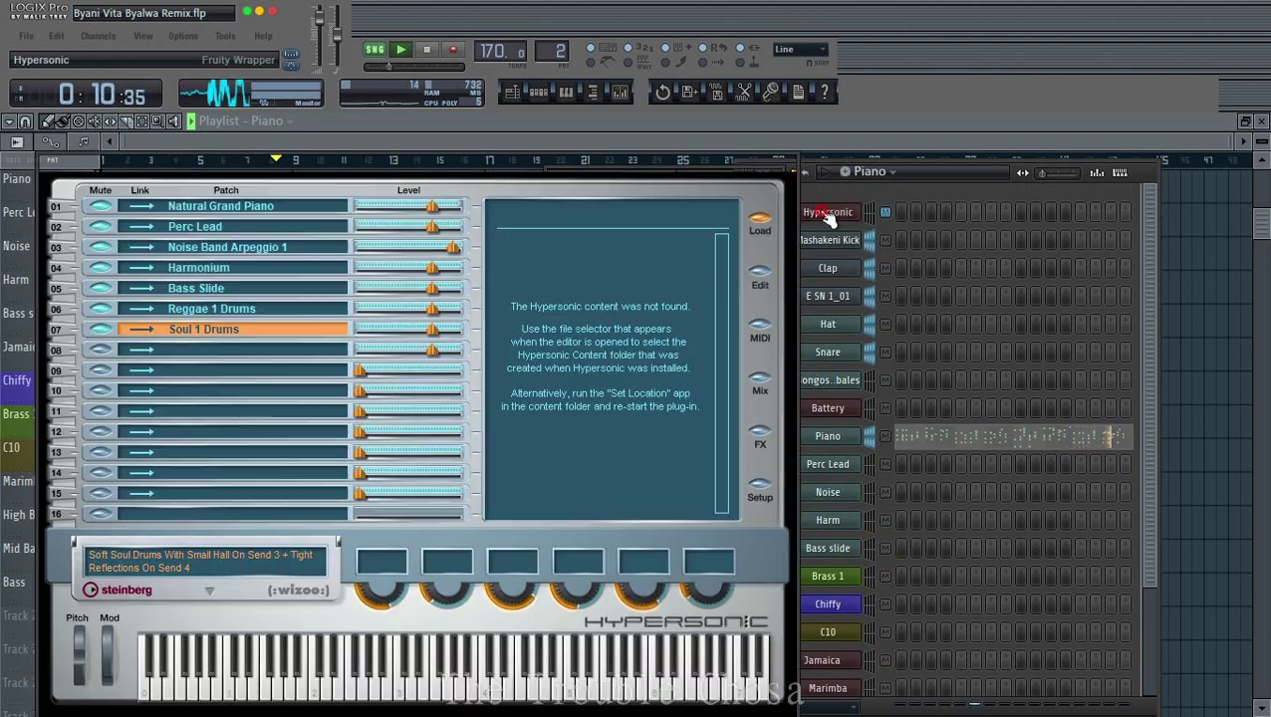
Step: Show the mixer and rename Insert 20 as Piano
left_click(618, 95)
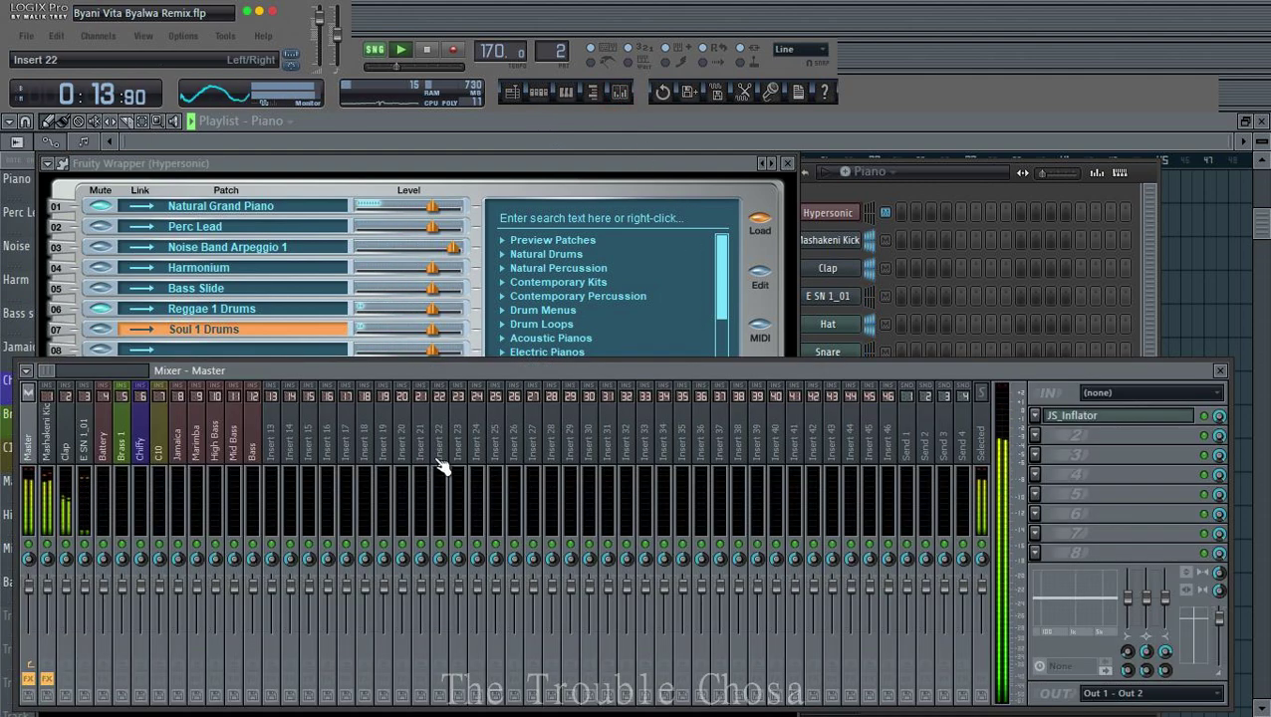
left_click(406, 430)
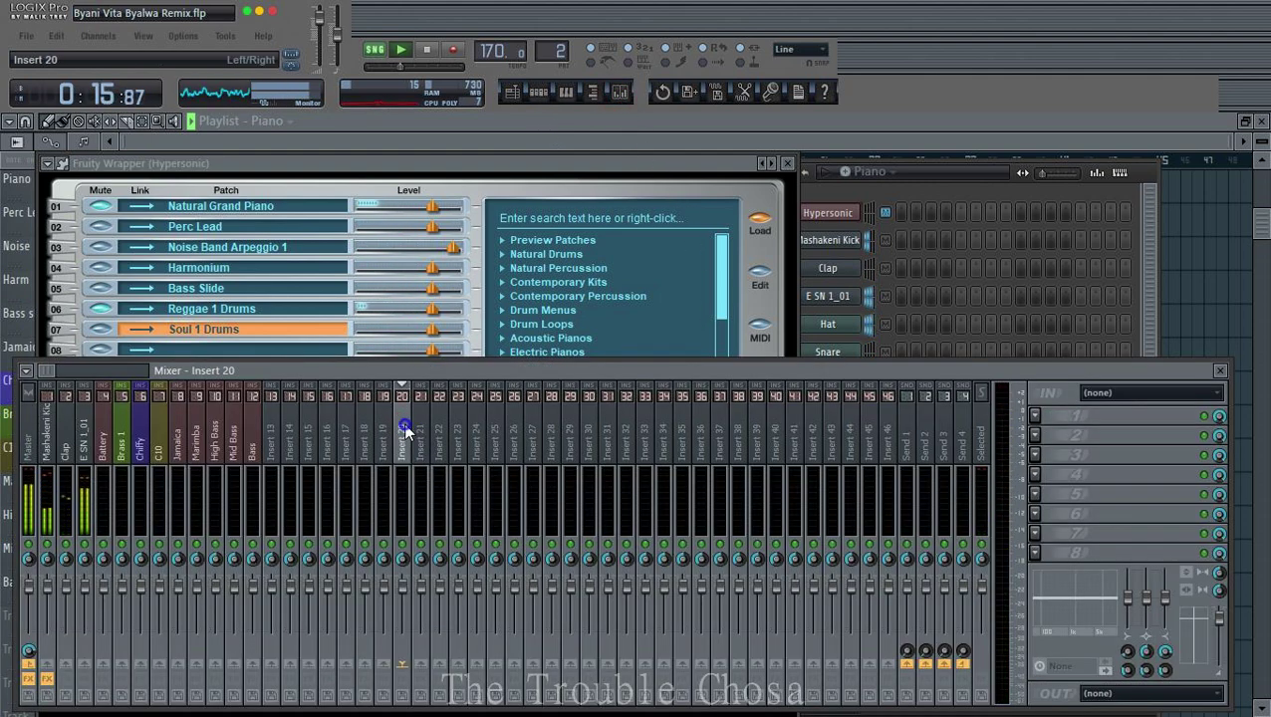
right_click(405, 430)
left_click(459, 529)
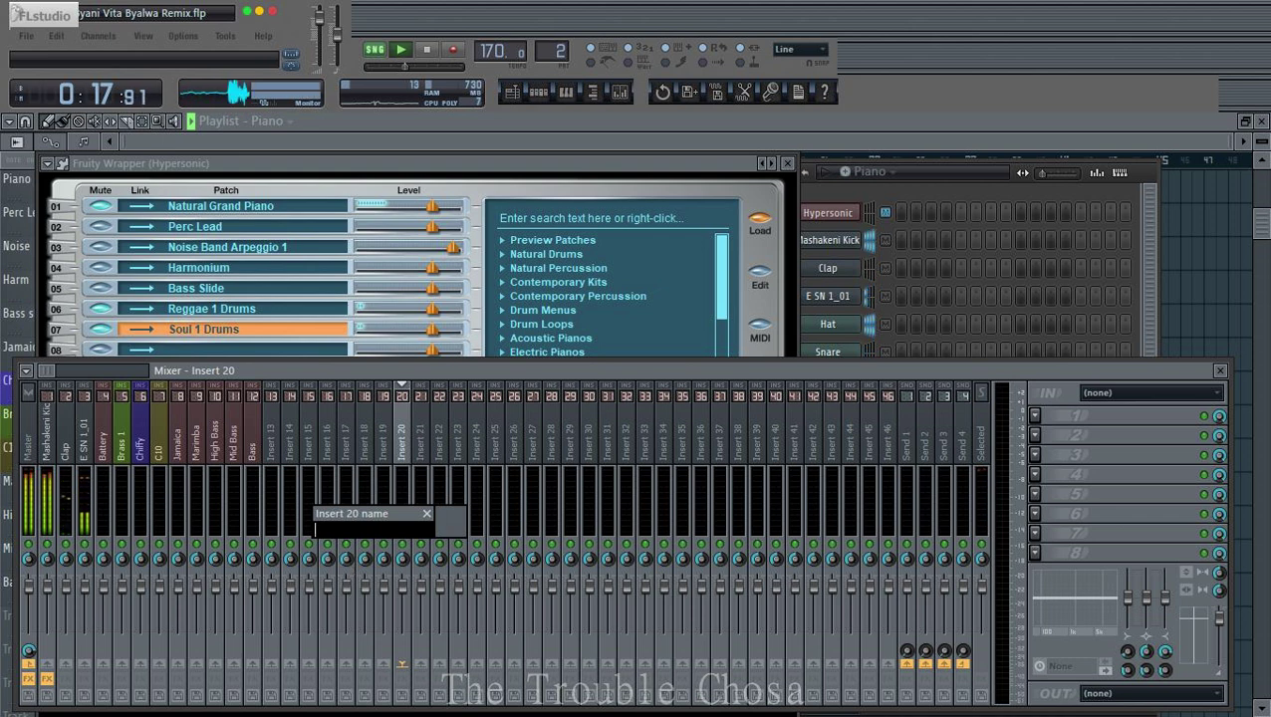
type("Piano")
key("Return")
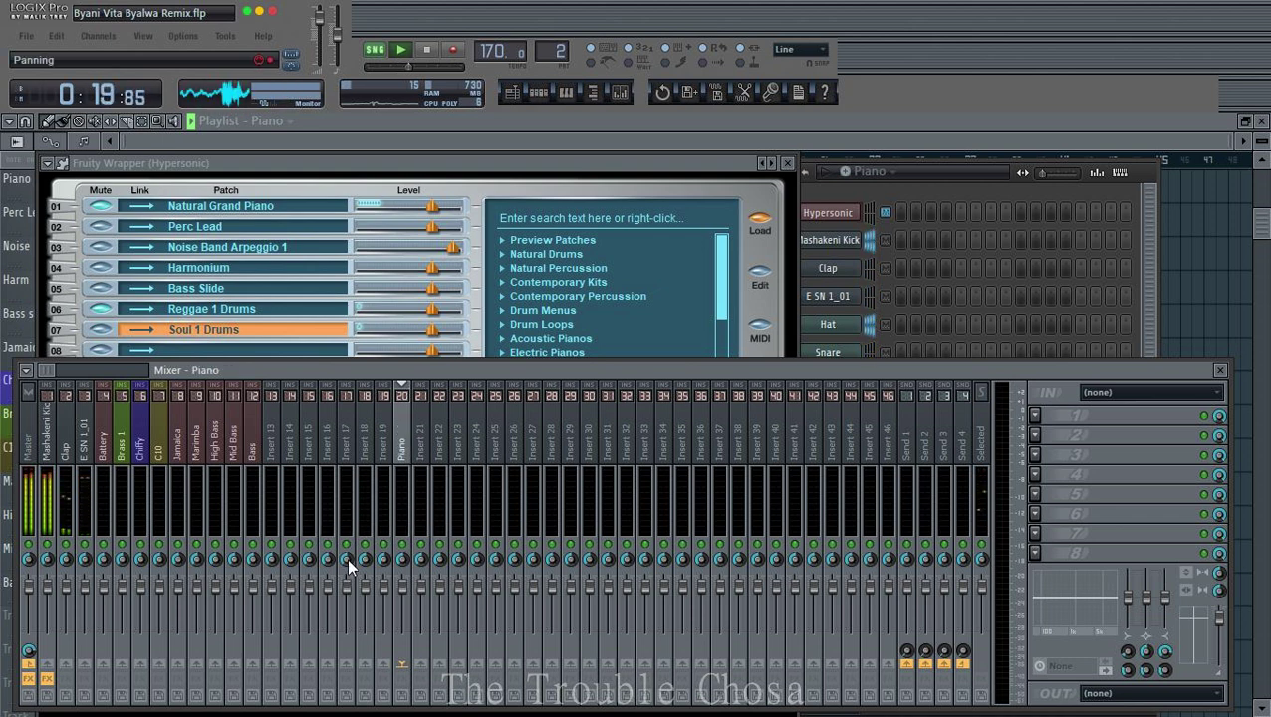
Step: Rename mixer Insert 21 as perc lead and Insert 22 as noise lead
double_click(444, 458)
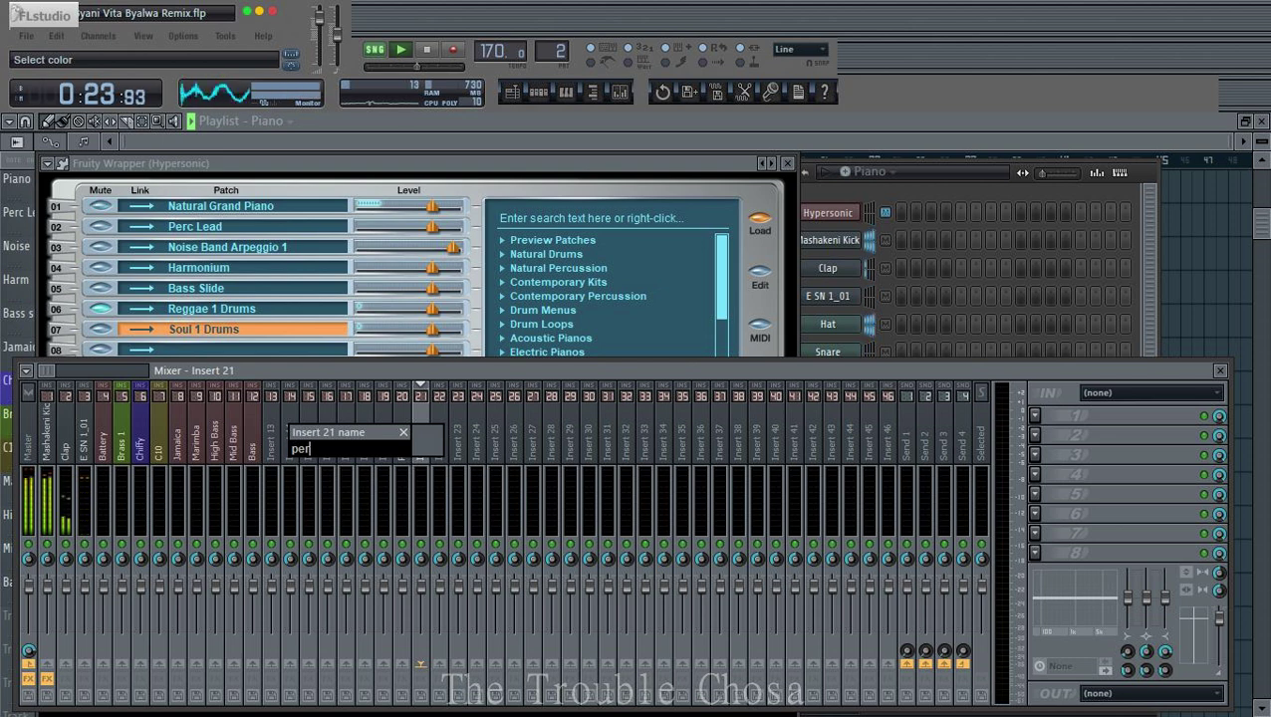
key("Return")
right_click(444, 450)
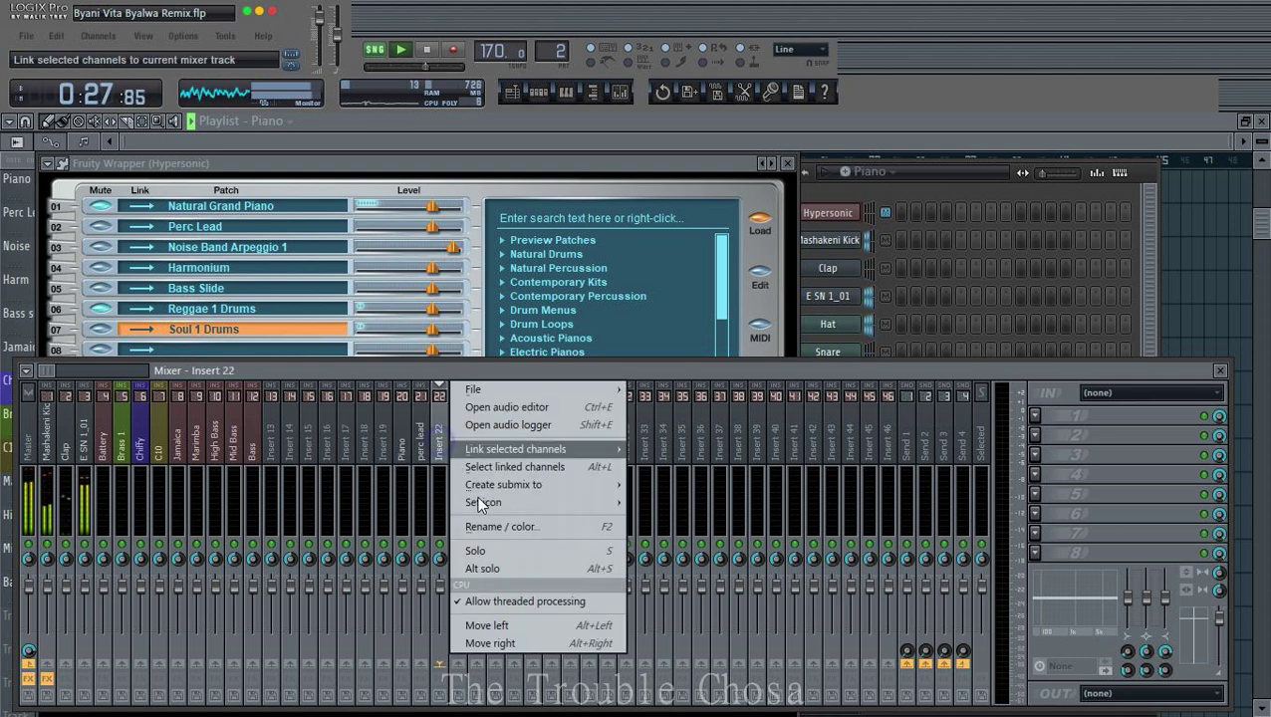
left_click(508, 531)
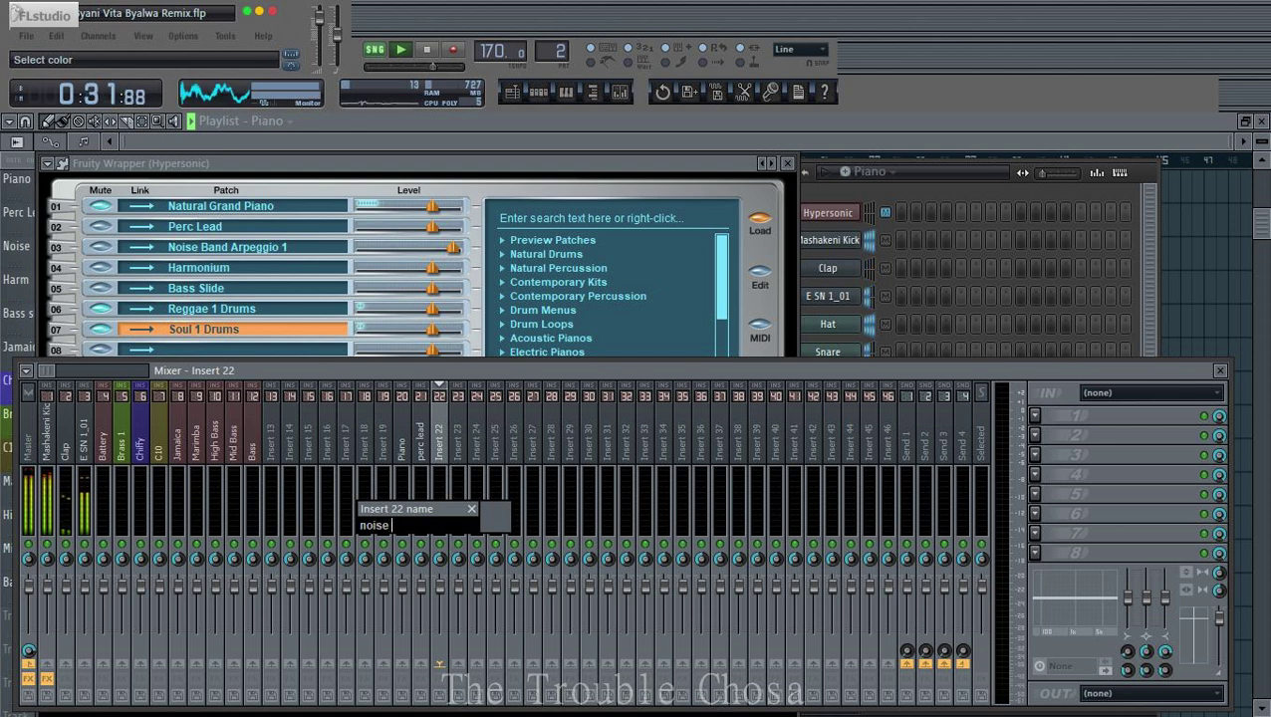
key("Return")
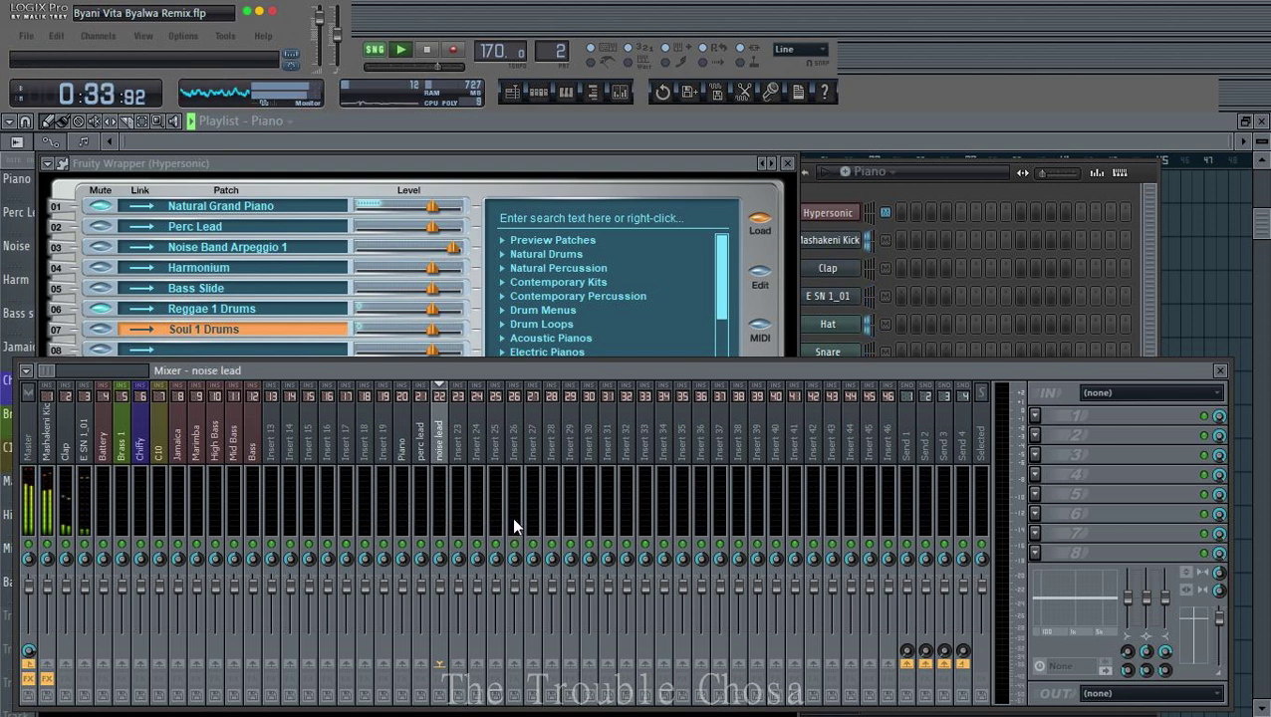
Step: Rename mixer Insert 23 as harm and Insert 24 as bass slide
left_click(464, 455)
right_click(464, 456)
left_click(508, 524)
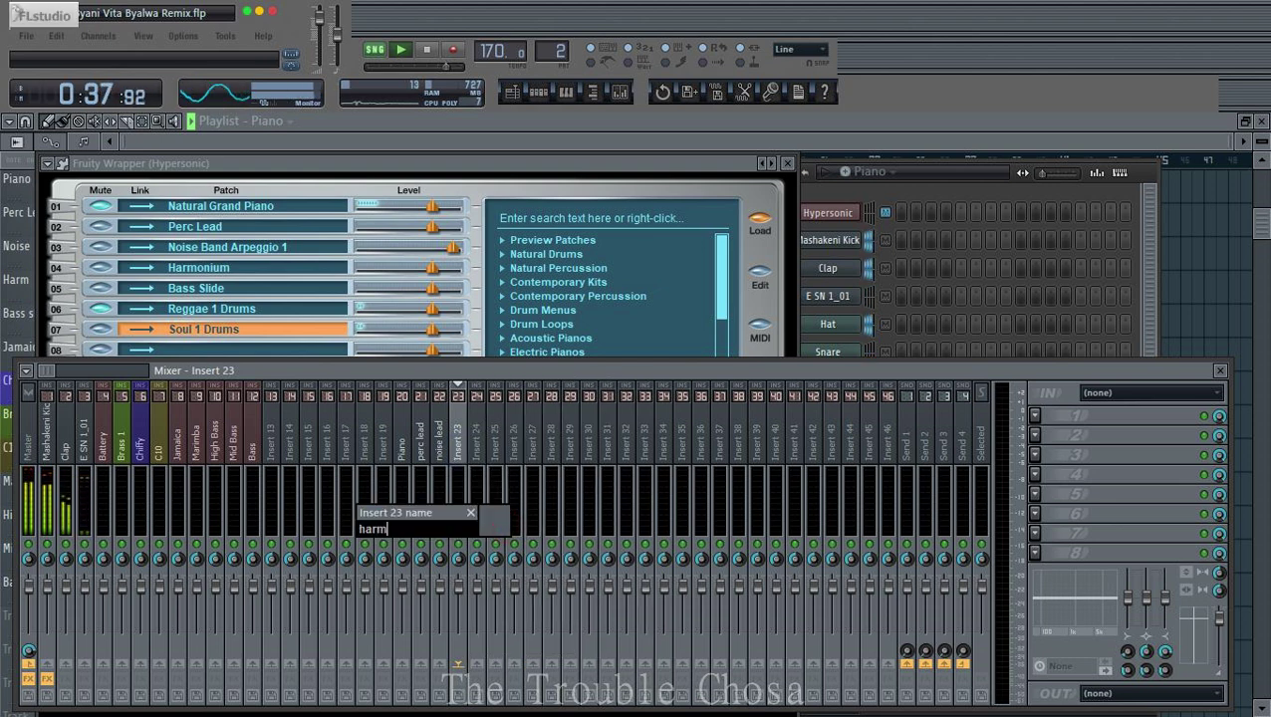
key("Return")
left_click(486, 470)
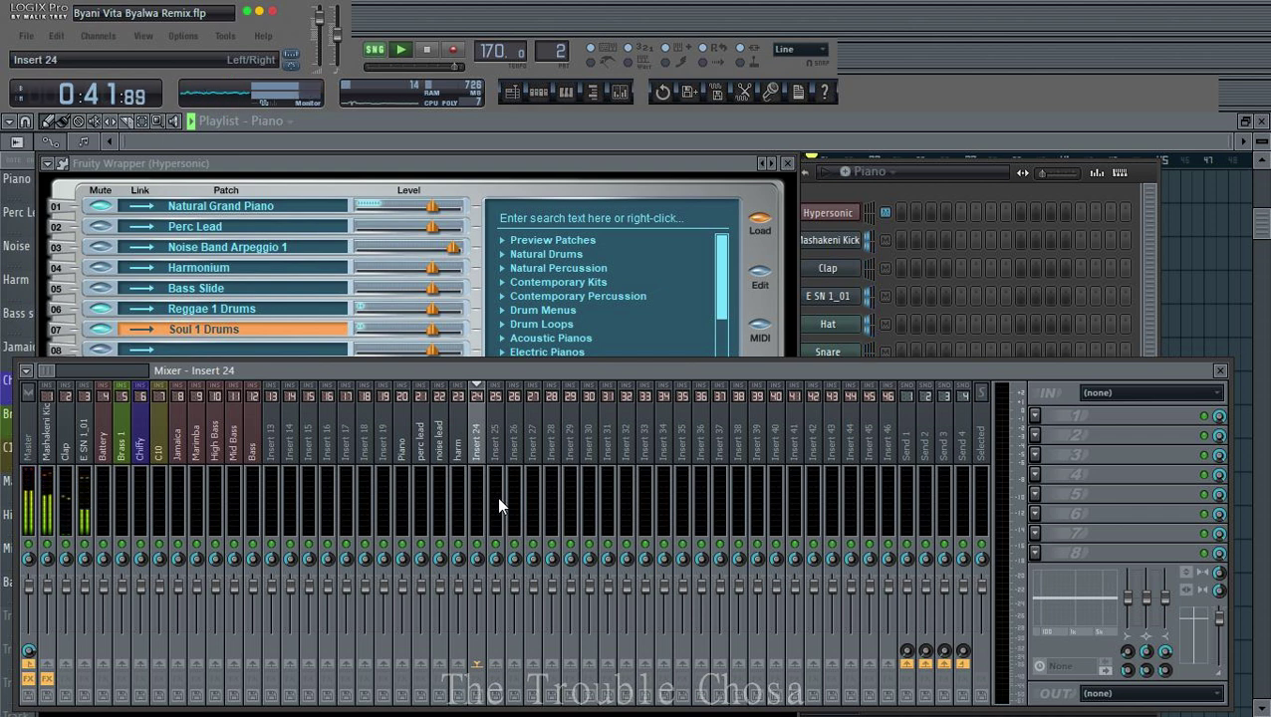
key("F2")
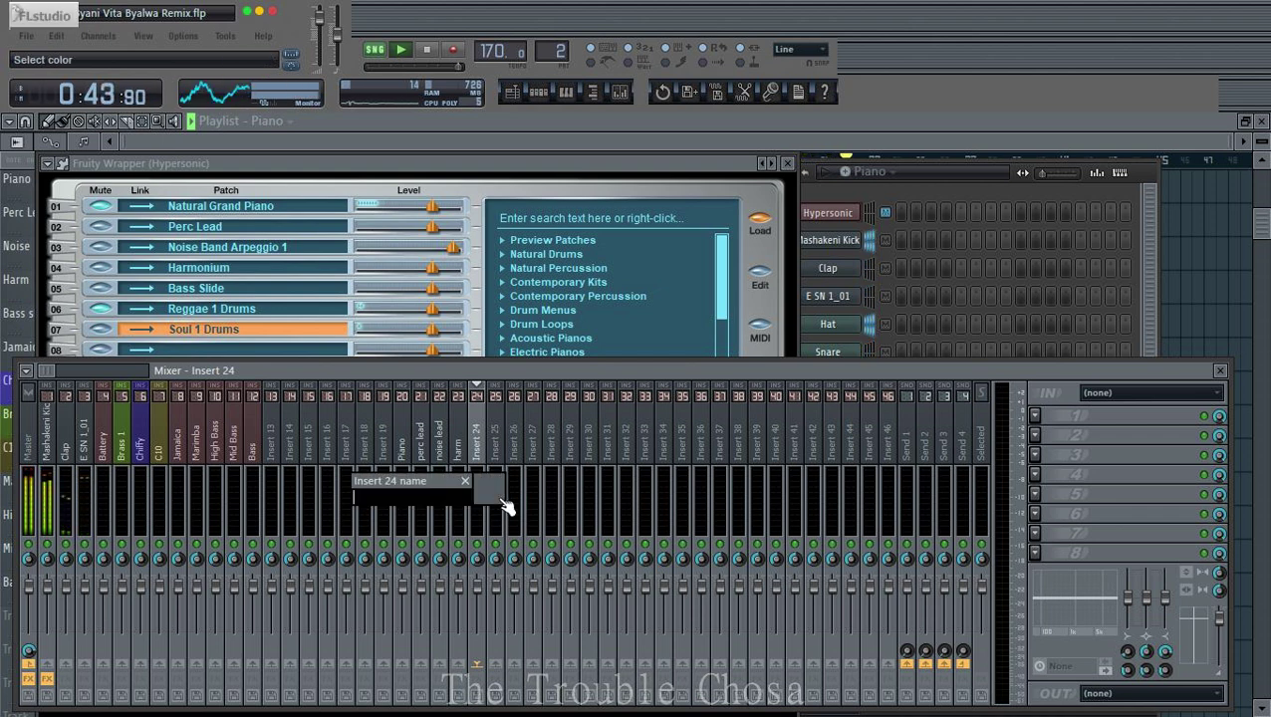
type("bass slide")
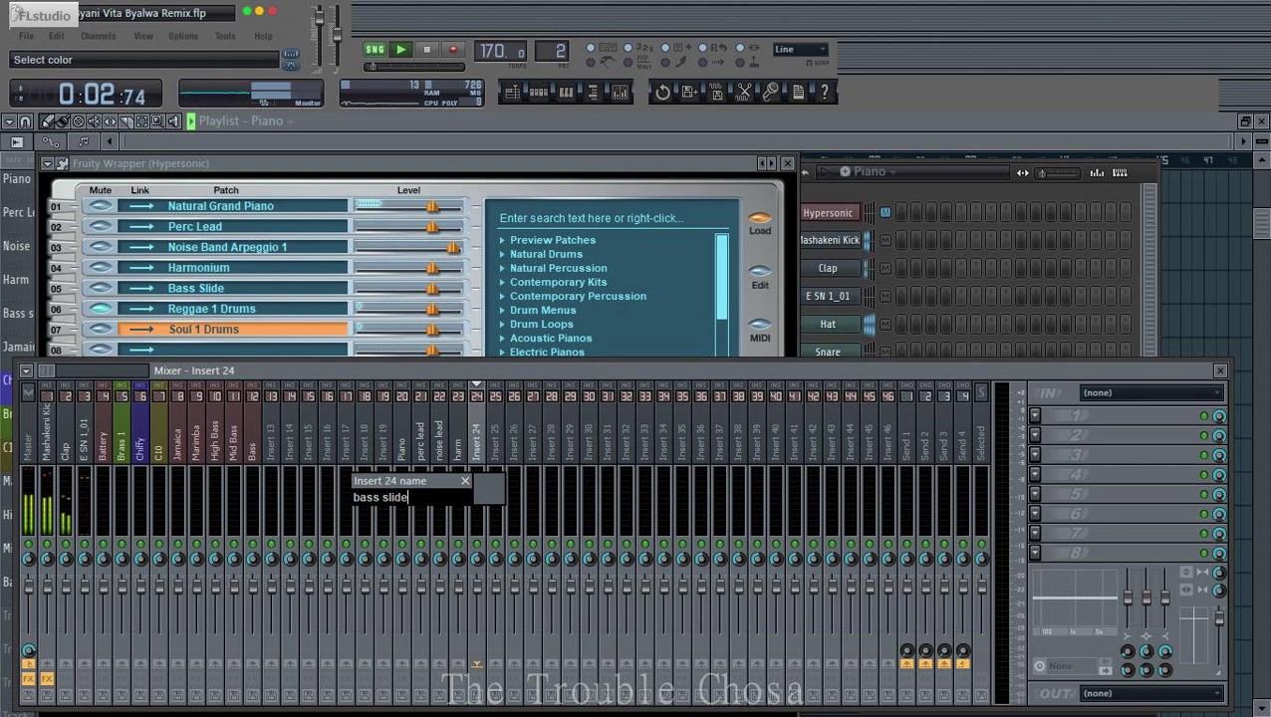
key("Return")
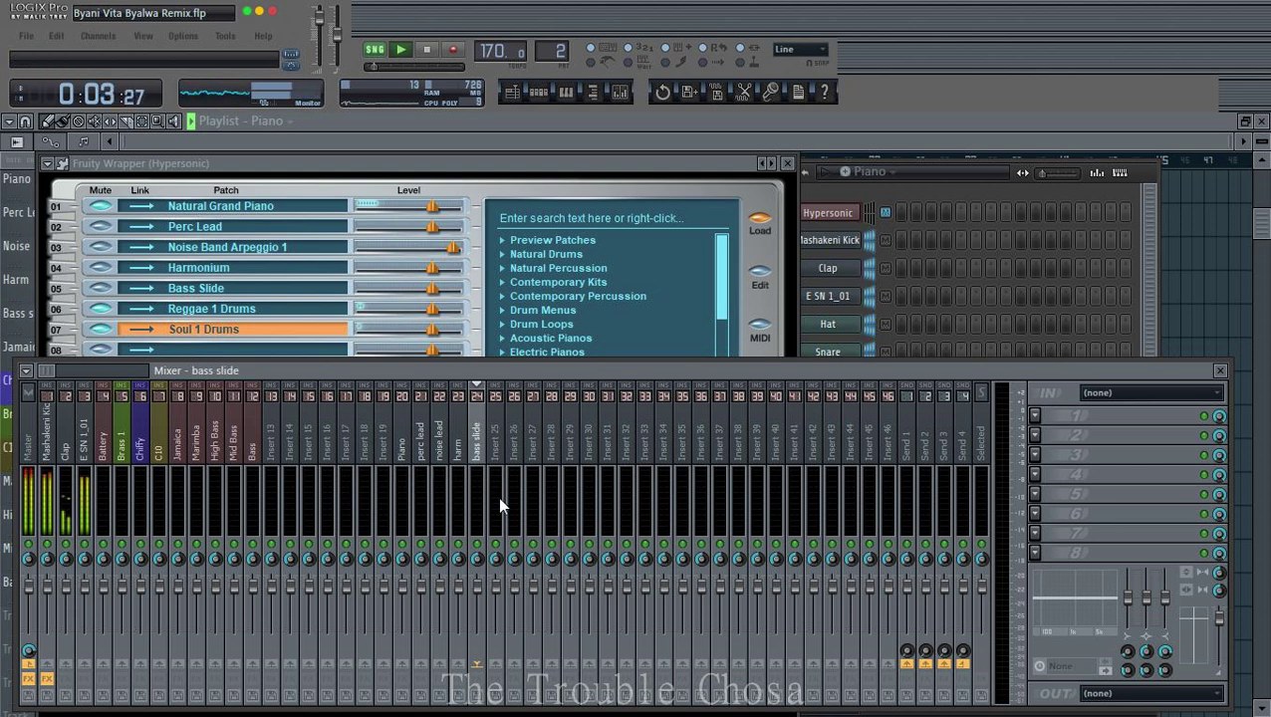
Step: Rename mixer Insert 25 as hat and Insert 26 as snare
left_click(498, 439)
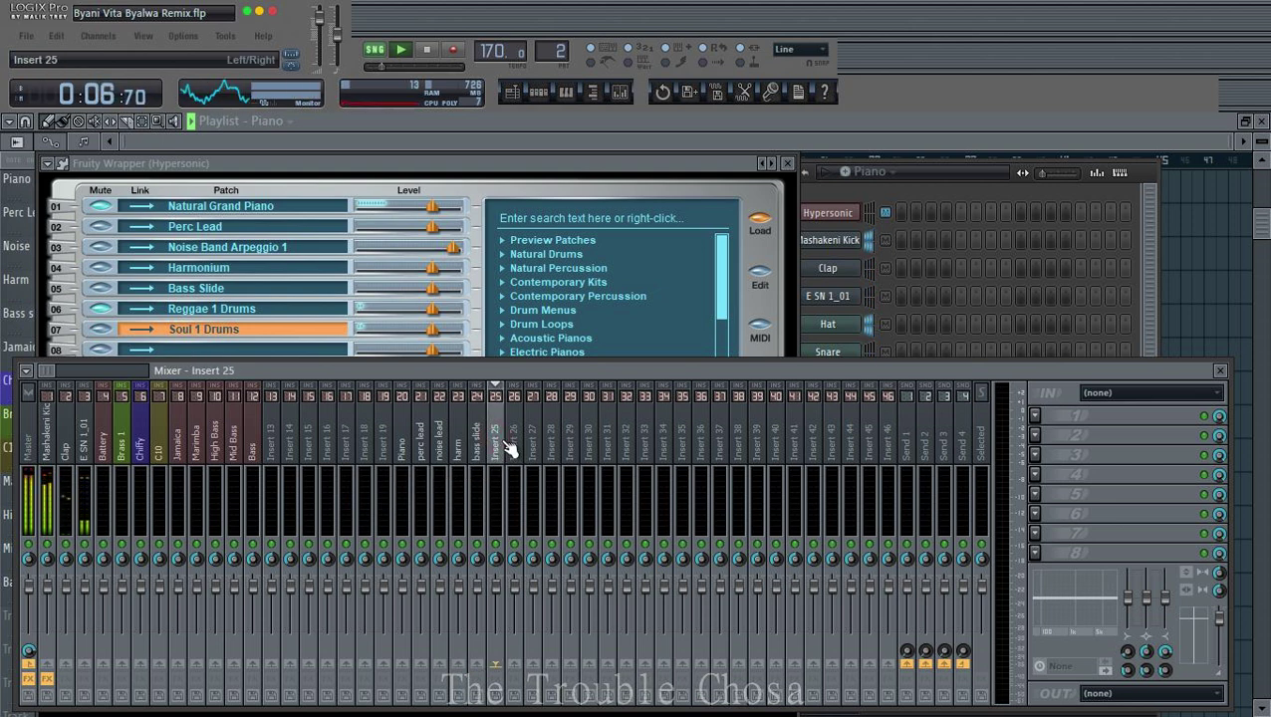
key("F2")
type("hat")
key("Return")
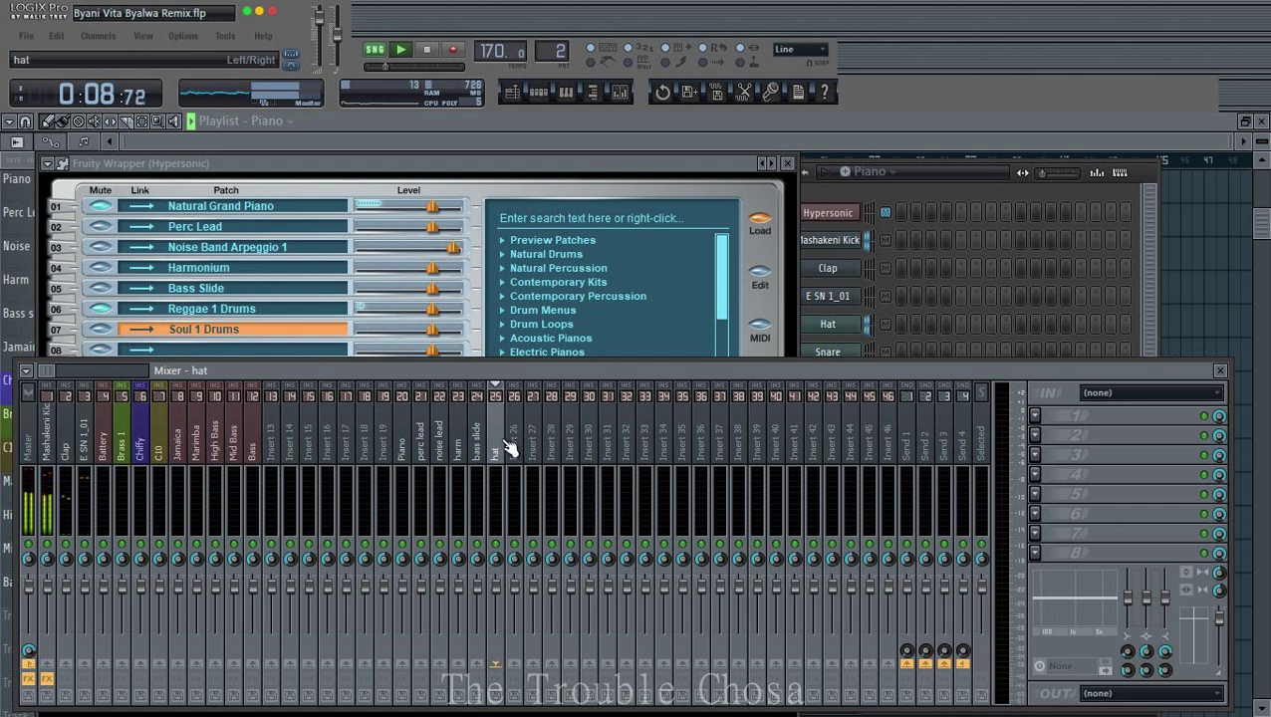
left_click(515, 448)
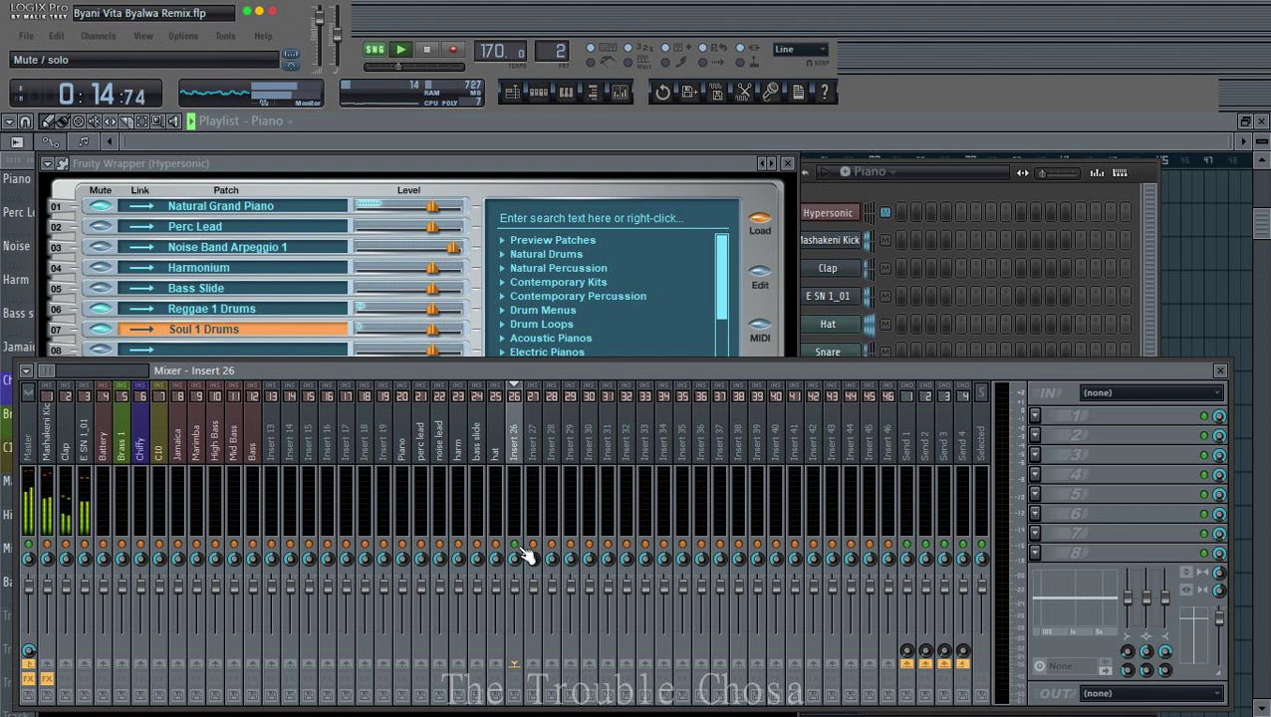
right_click(529, 457)
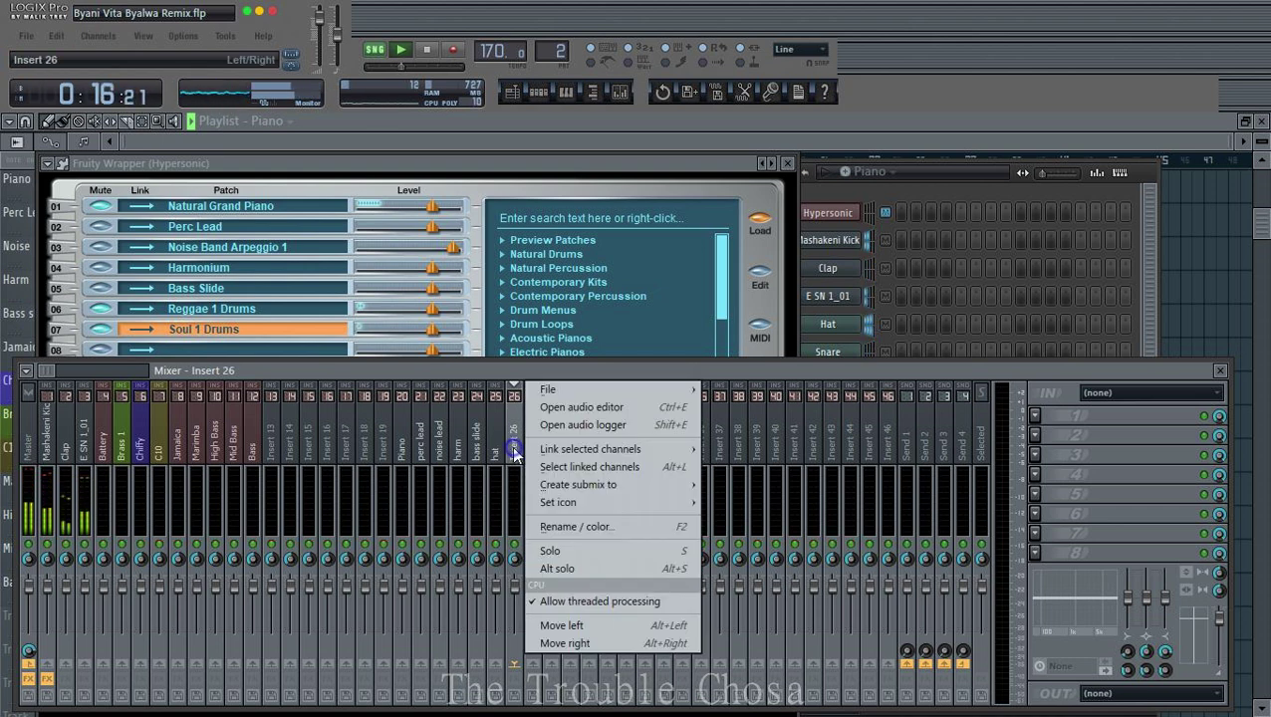
left_click(559, 522)
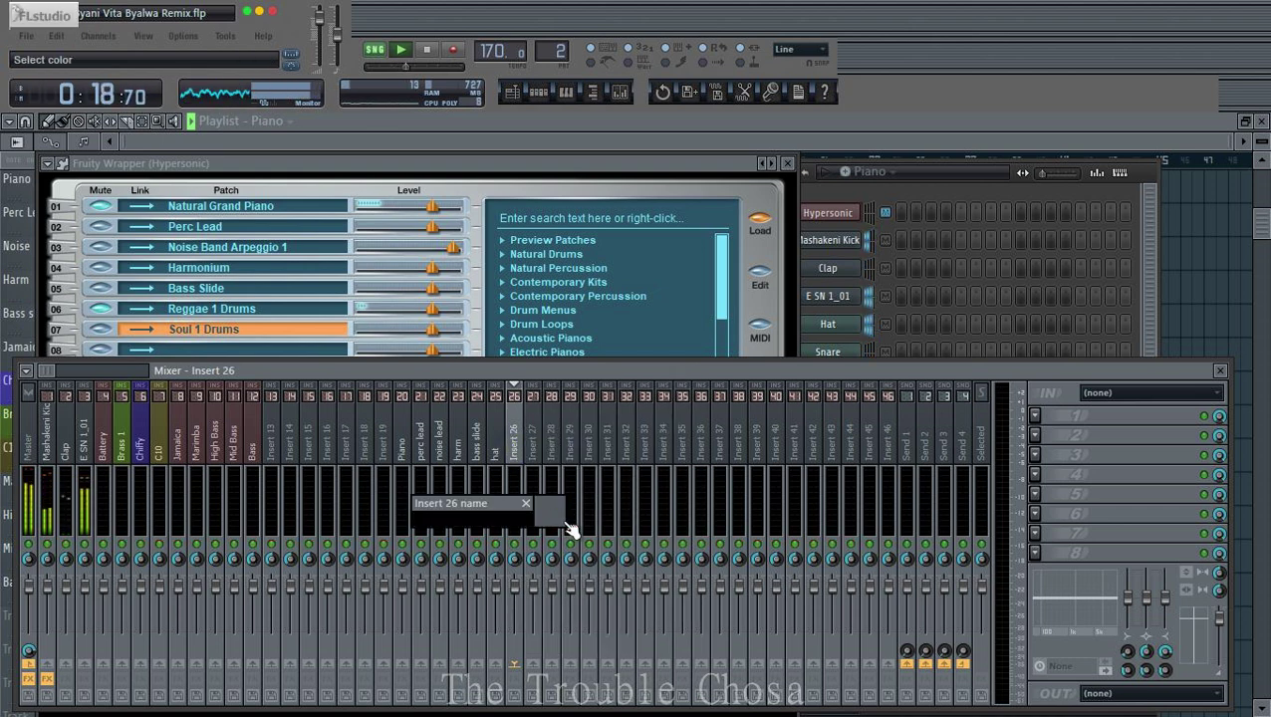
type("snare")
key("Return")
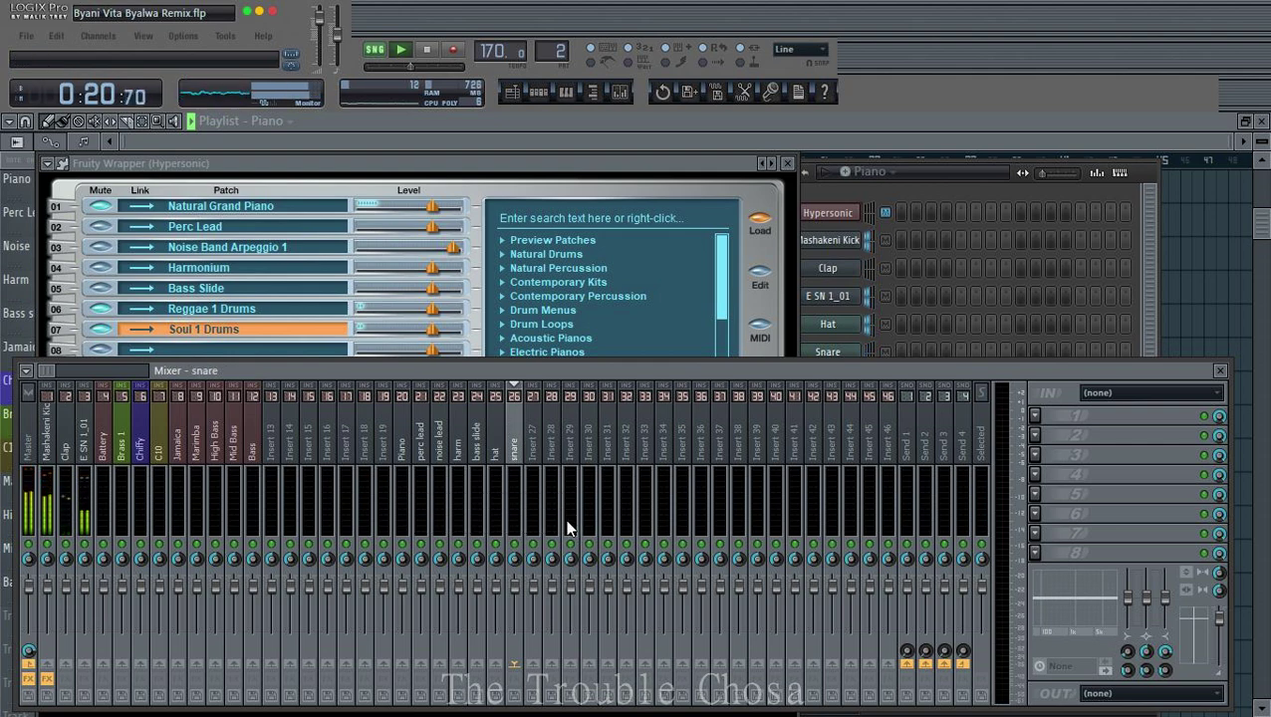
Step: In Hypersonic's Mix page, route Perc Lead to output 2, Noise Band Arpeggio 1 to output 3 and Harmonium to output 4
left_click(538, 176)
left_click(759, 380)
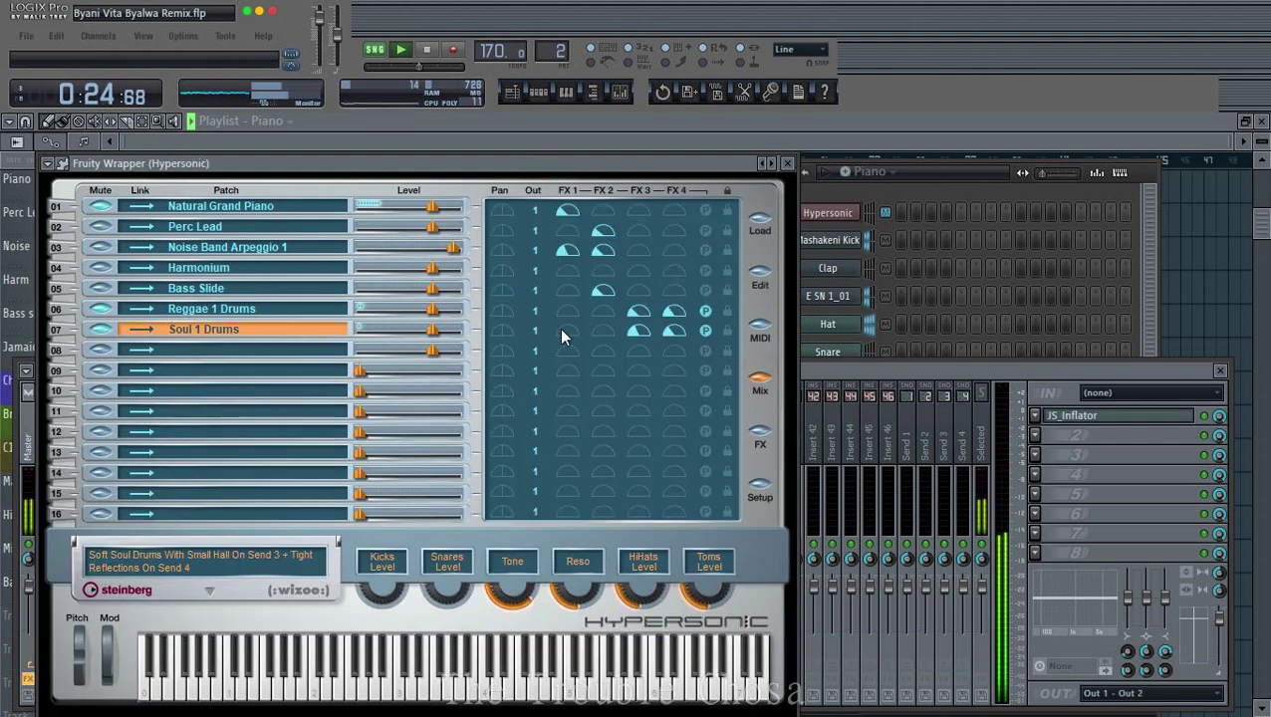
left_click(531, 233)
left_click(553, 289)
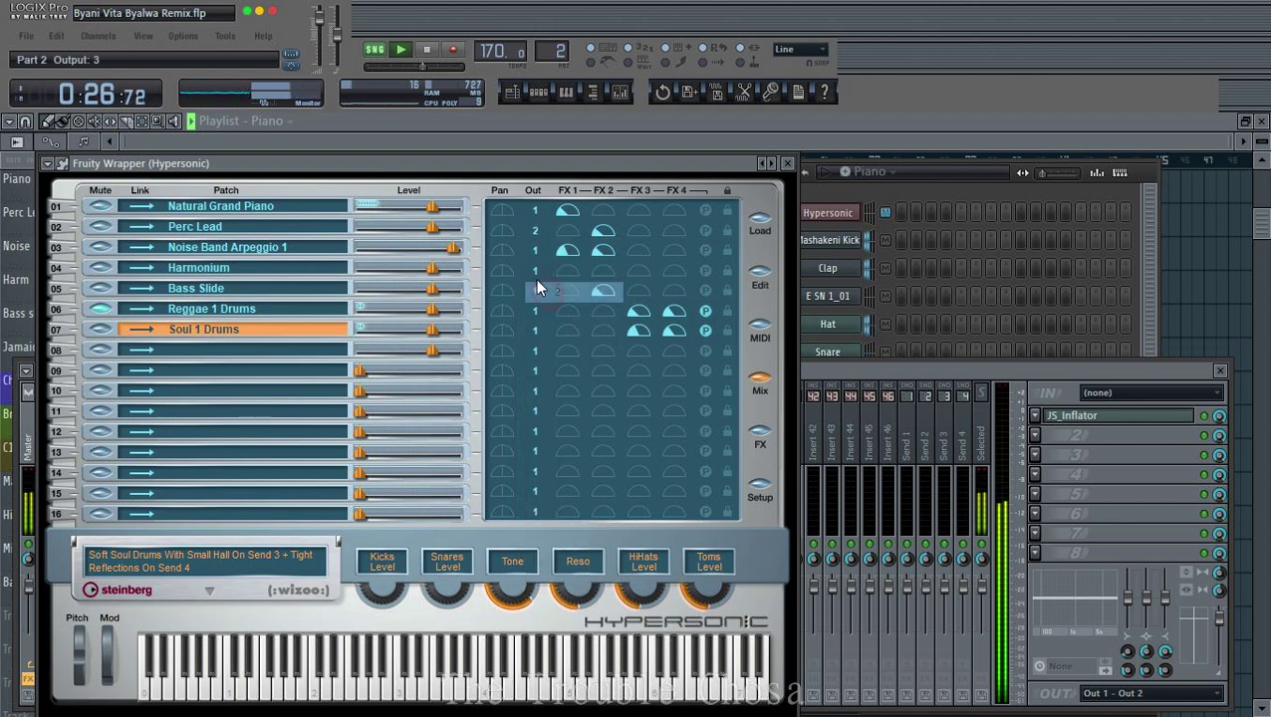
left_click(535, 255)
left_click(558, 332)
left_click(531, 273)
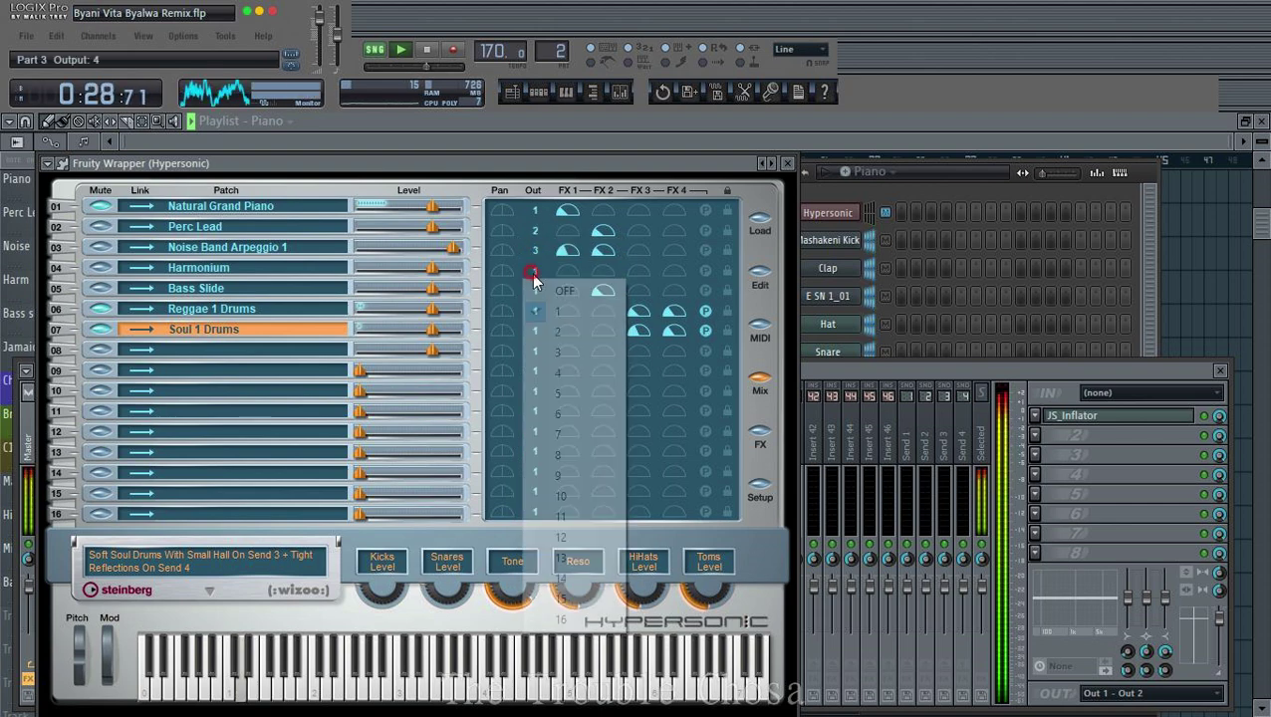
left_click(557, 377)
Step: Route Bass Slide to output 5, Reggae 1 Drums to output 6 and Soul 1 Drums to output 7 in Hypersonic
left_click(535, 290)
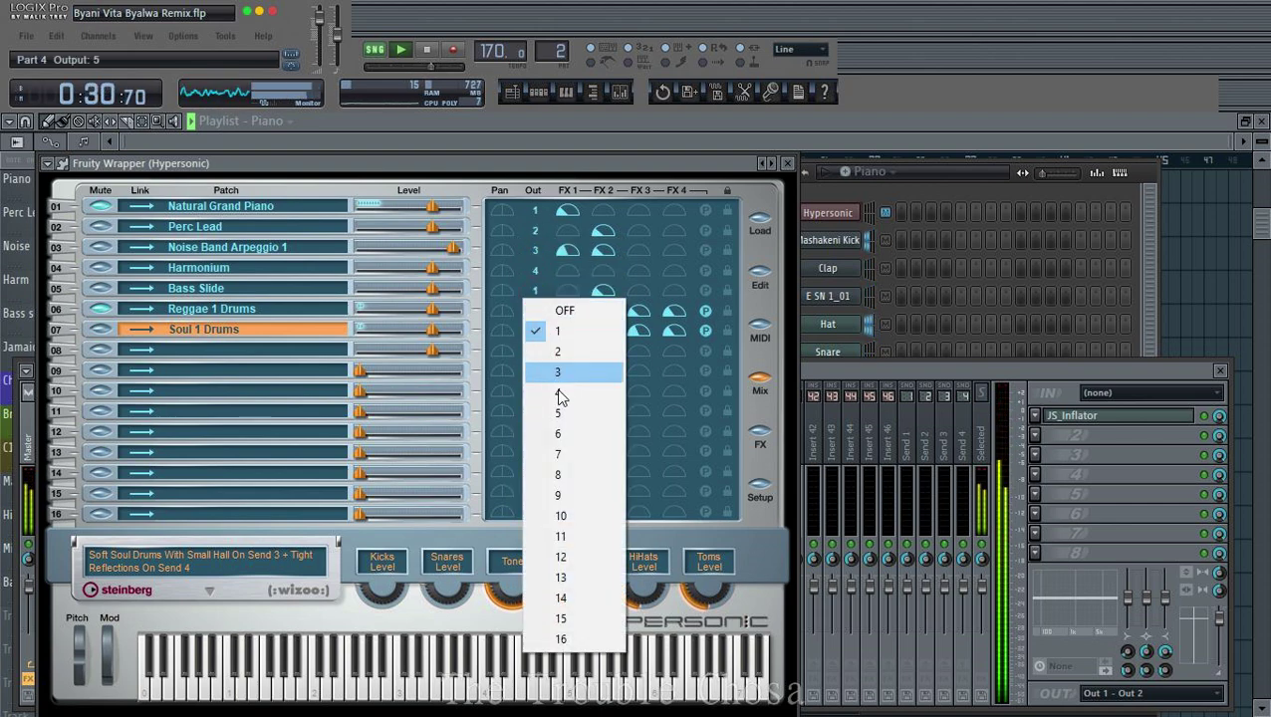
left_click(560, 411)
left_click(536, 309)
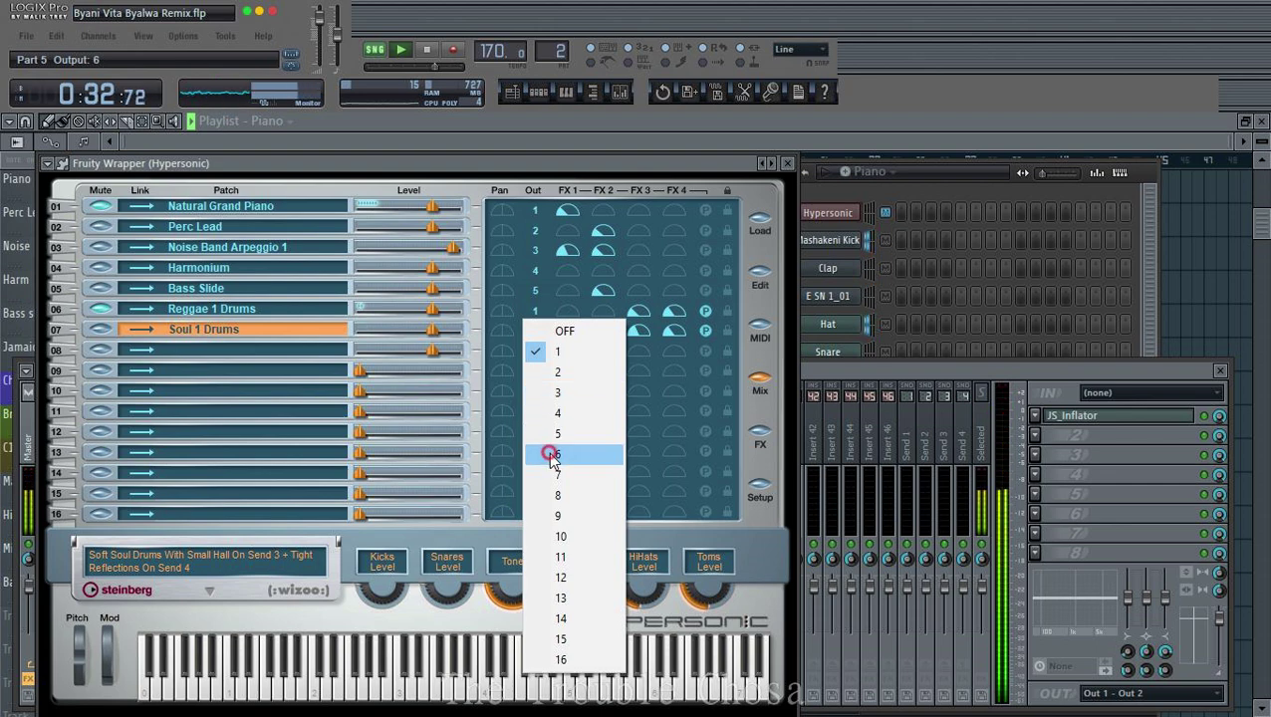
left_click(551, 454)
left_click(532, 331)
left_click(556, 488)
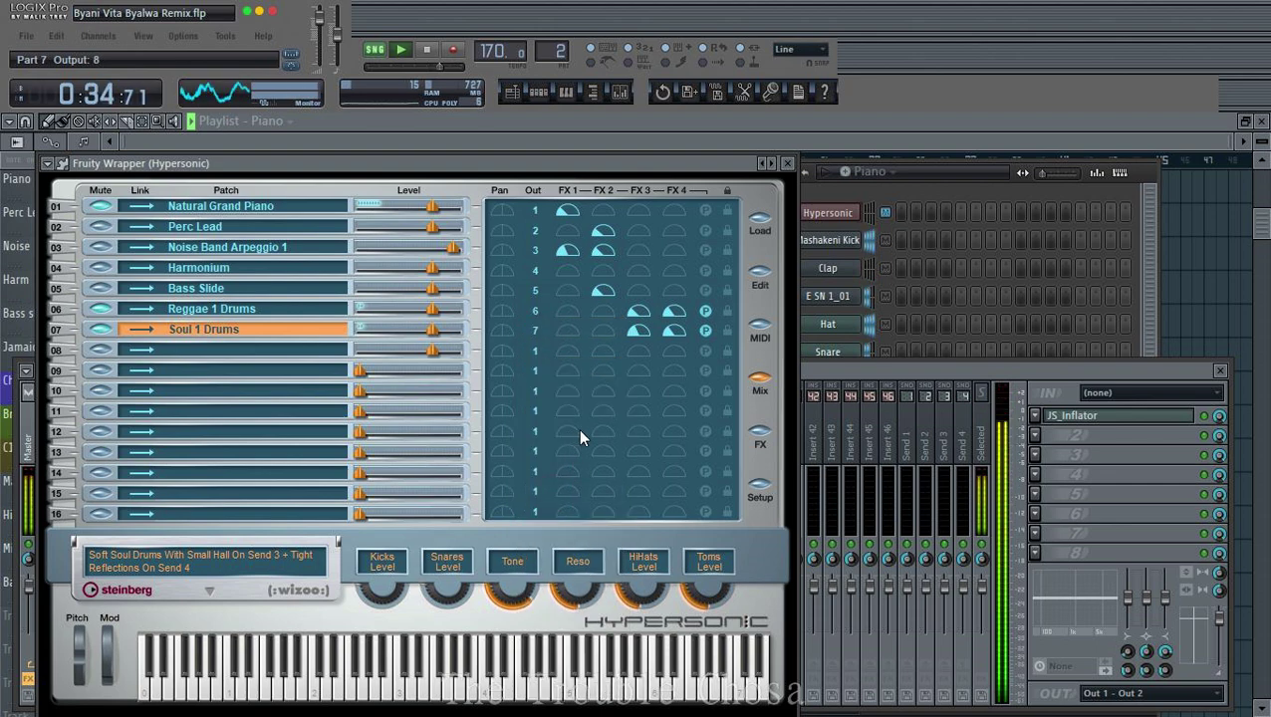
Step: In the Hypersonic wrapper's processing options, map its outputs to consecutive mixer tracks starting at 20, and close the plugin
left_click(63, 166)
left_click(145, 192)
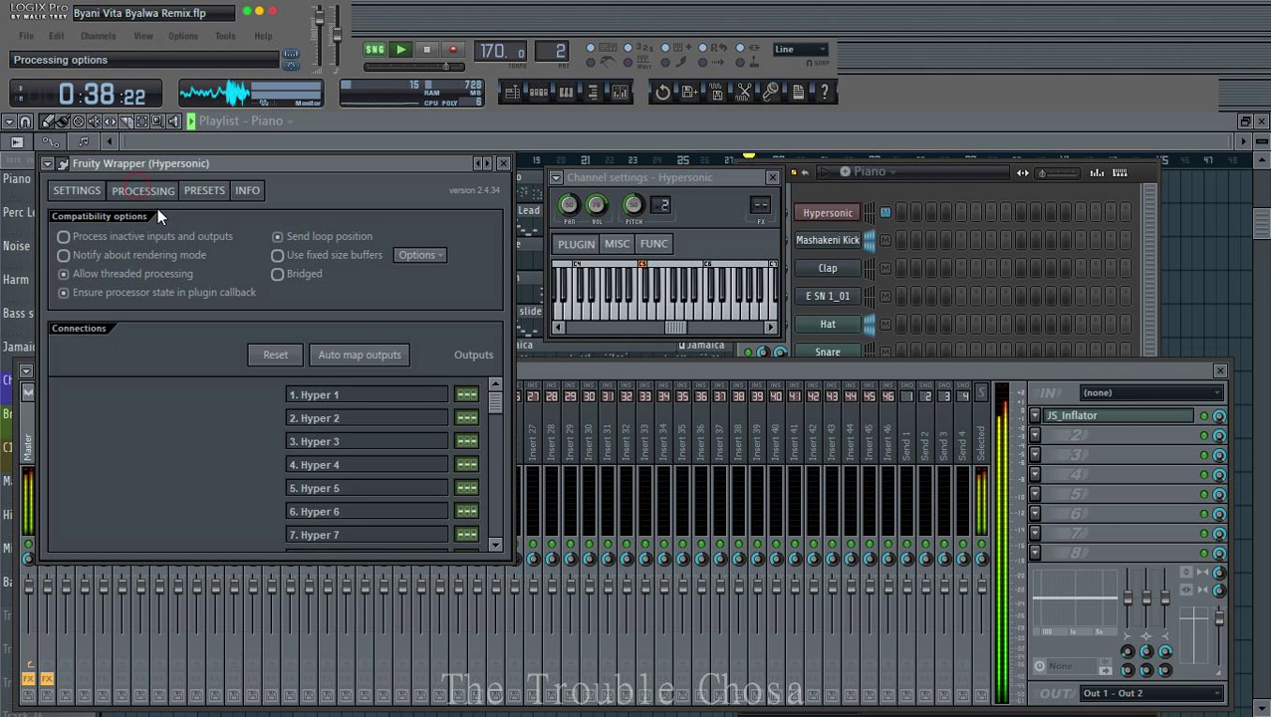
left_click(643, 364)
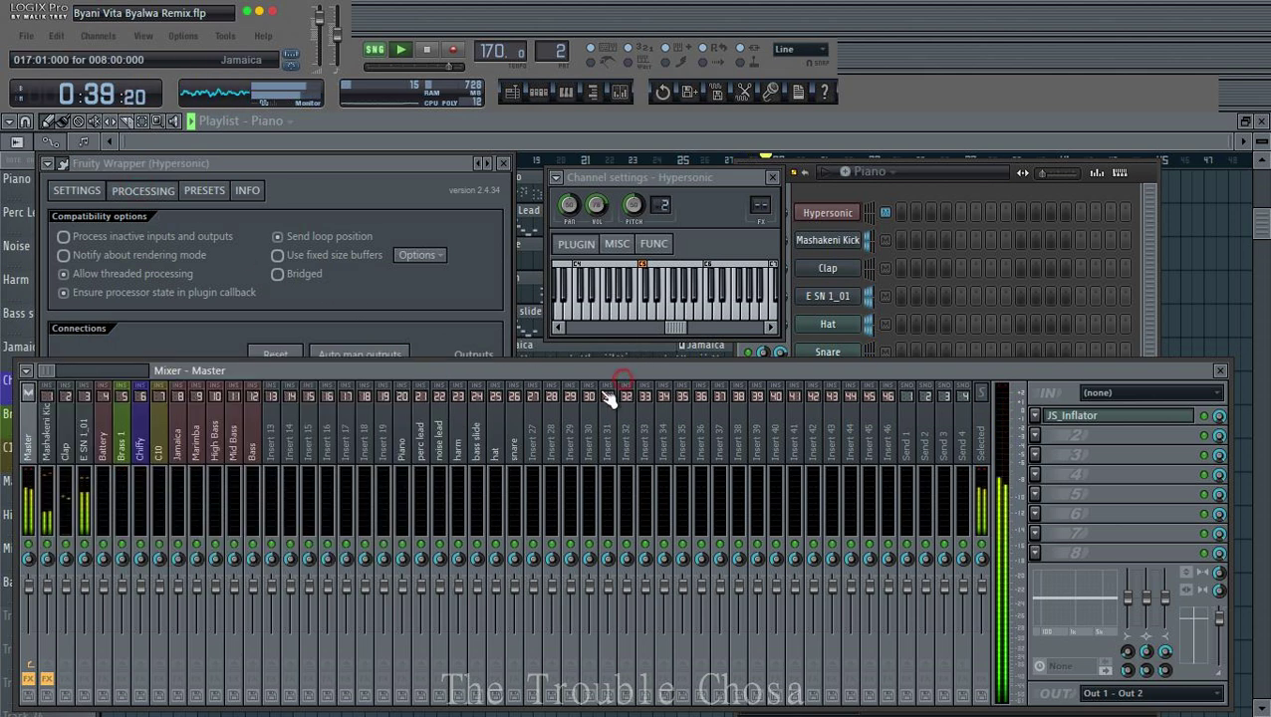
left_click(214, 204)
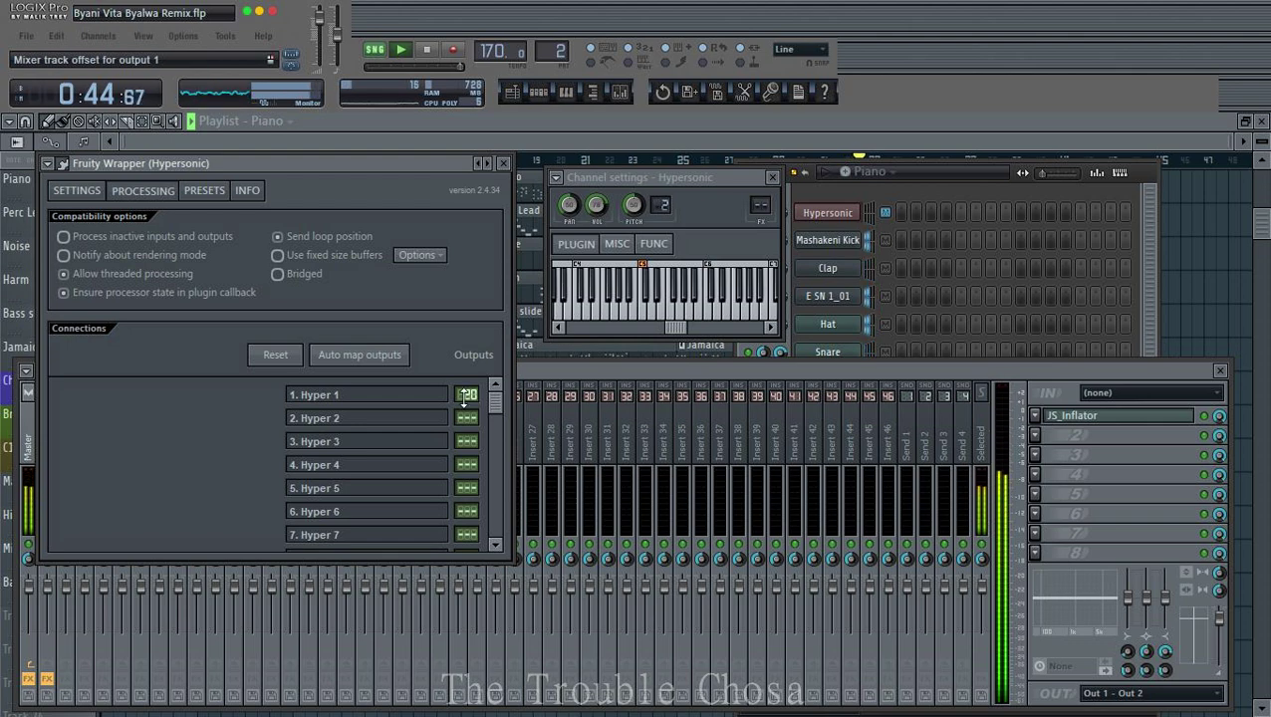
left_click(57, 163)
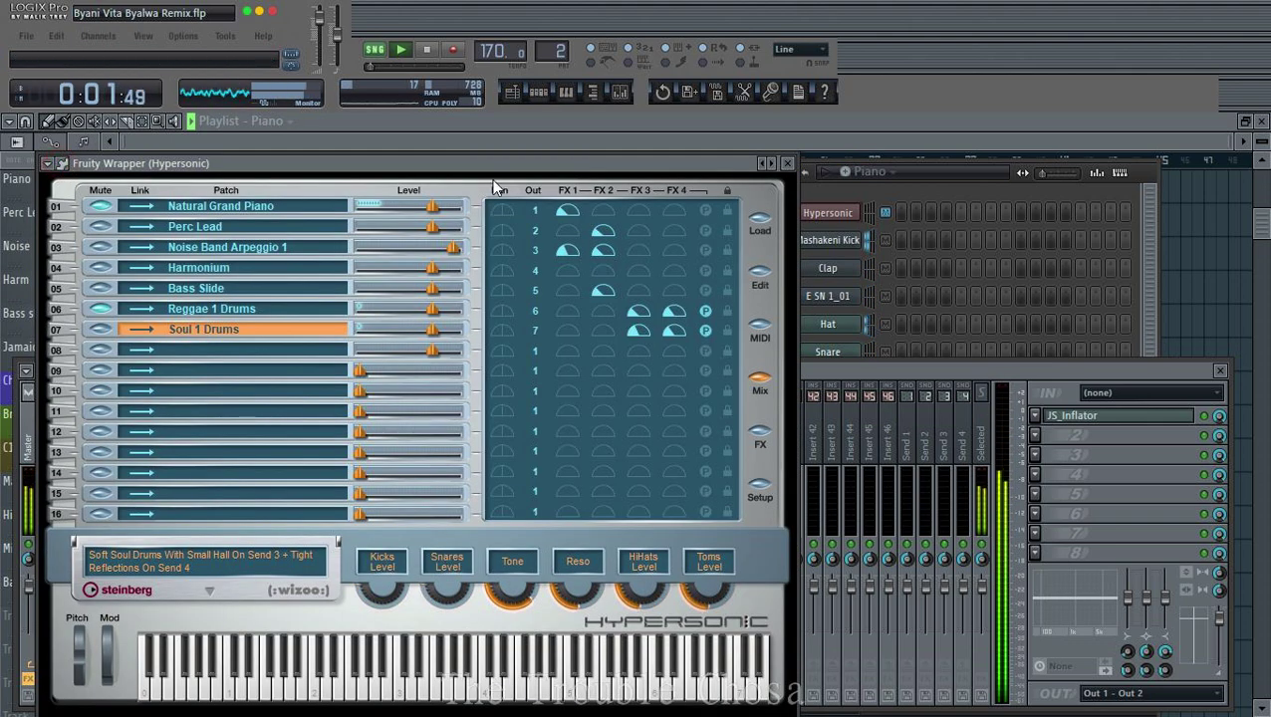
left_click(787, 163)
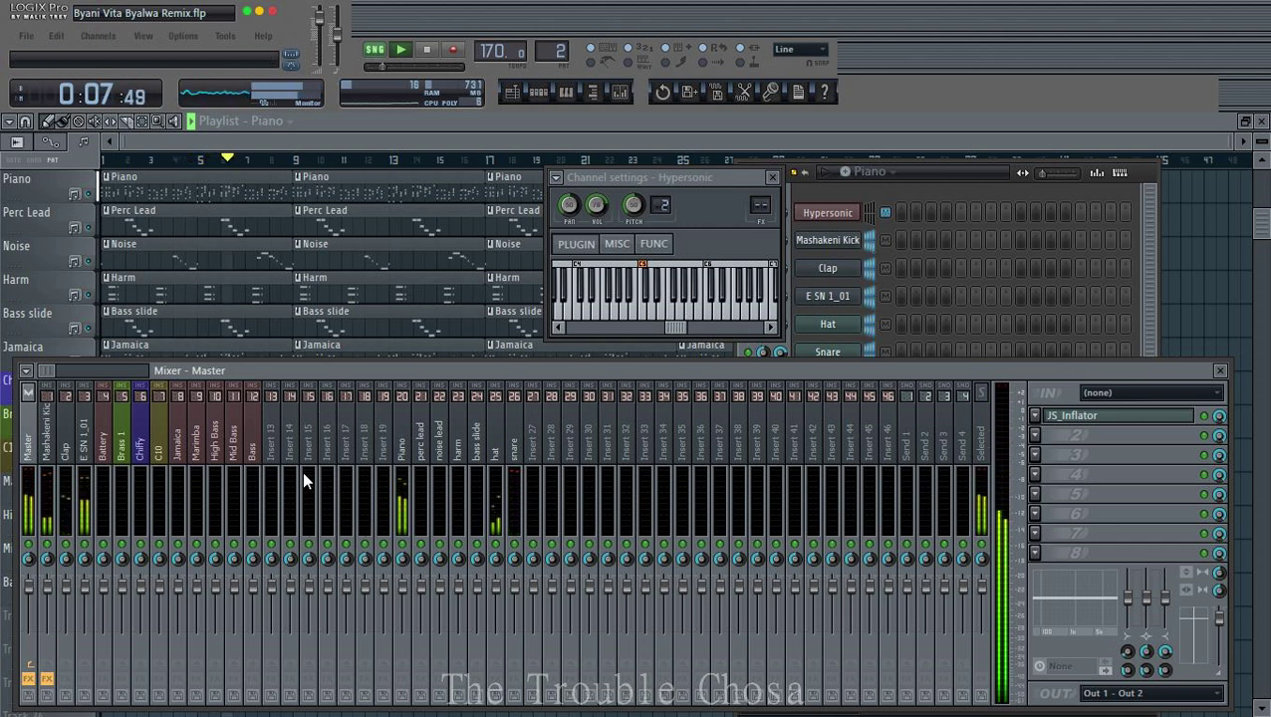
Step: Rename mixer Insert 16 as Bass Bus and give it a light green colour
right_click(329, 443)
left_click(371, 528)
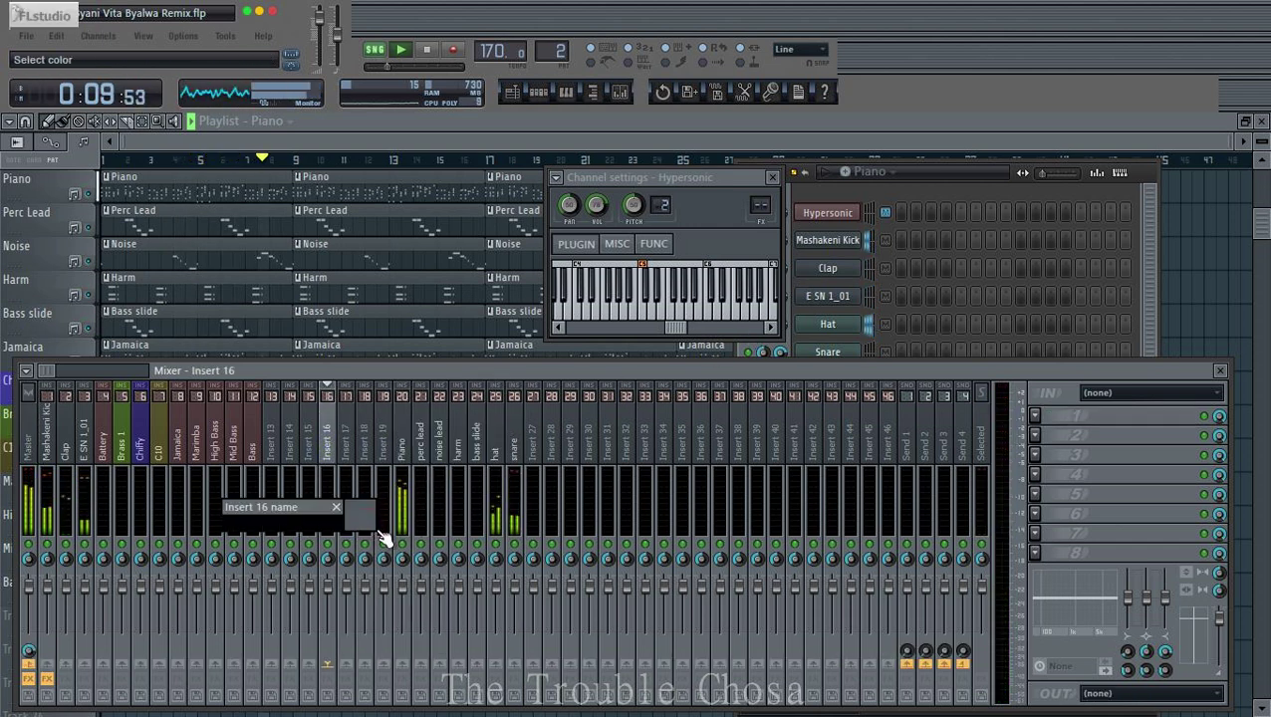
type("Bass")
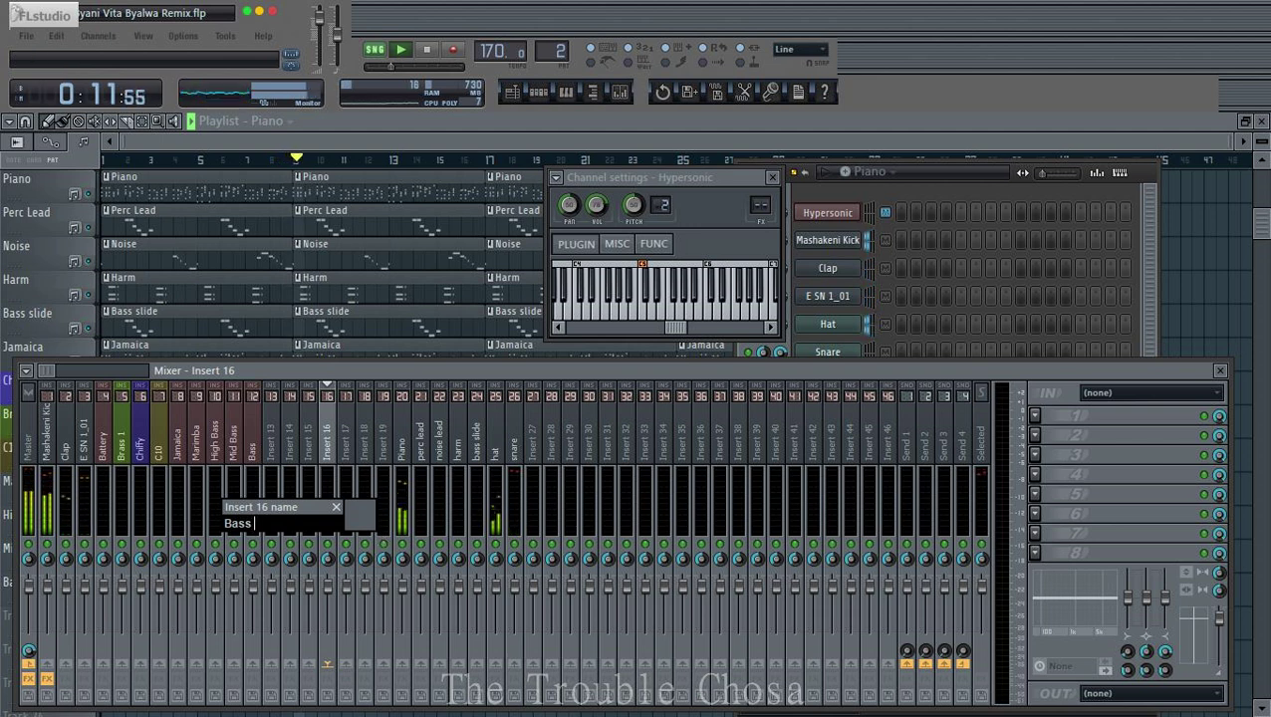
type(" Bus")
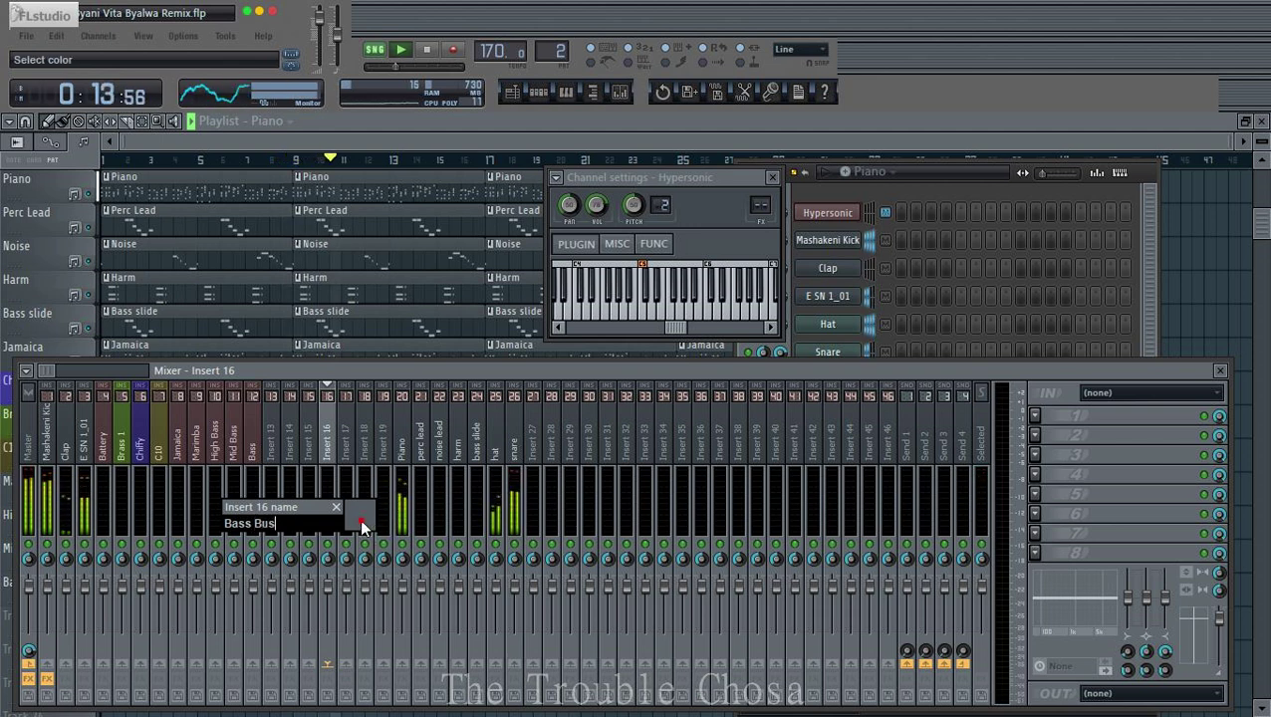
left_click(361, 523)
left_click(402, 407)
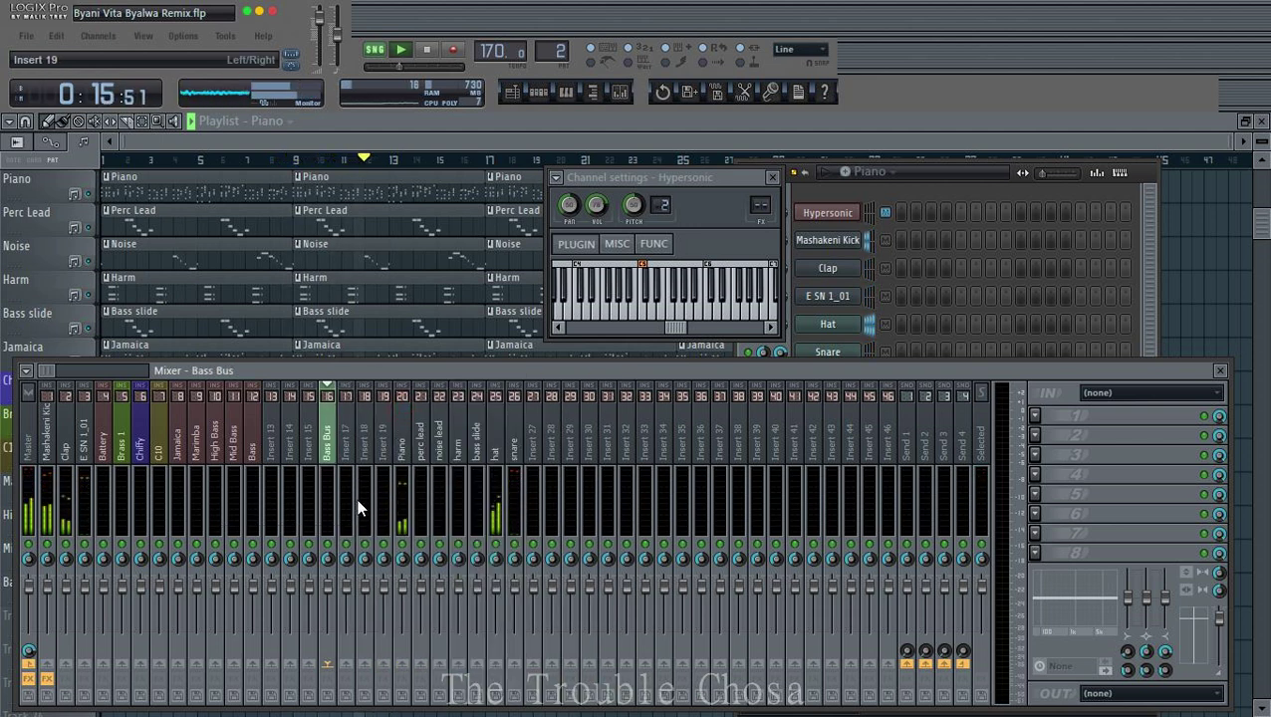
Step: Assign an icon to the Bass Bus mixer track
right_click(329, 450)
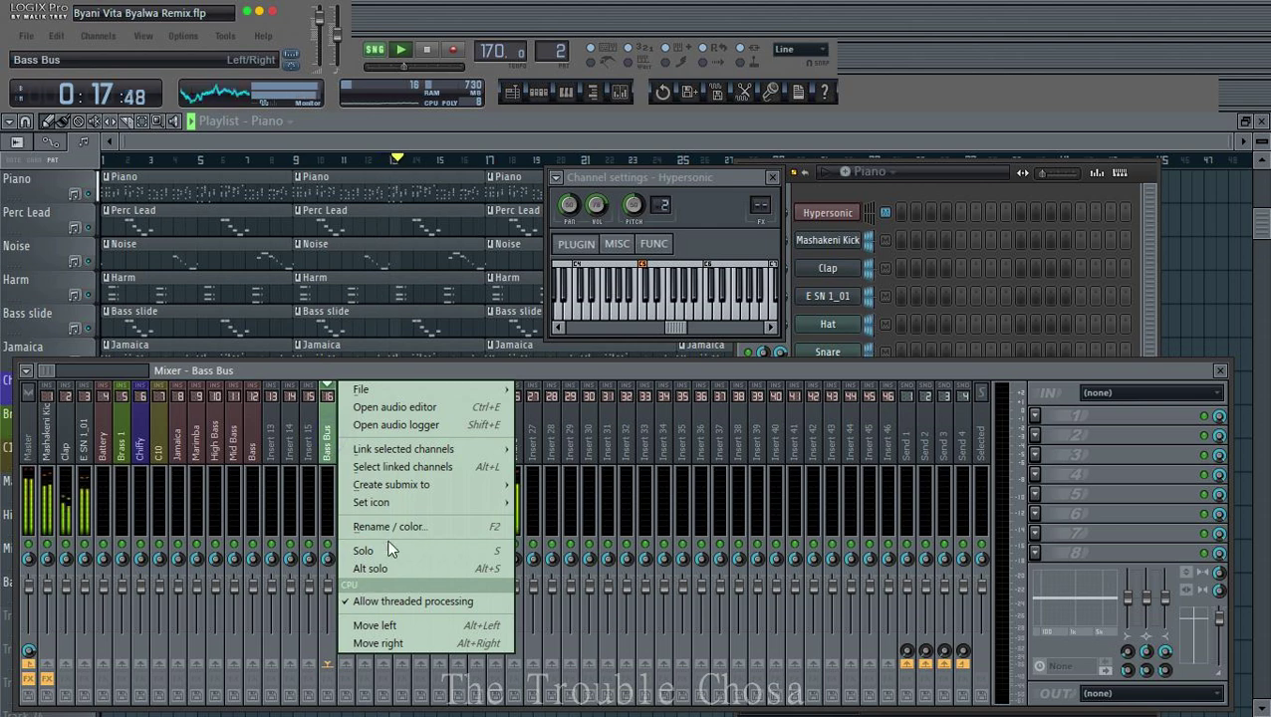
mouse_move(408, 503)
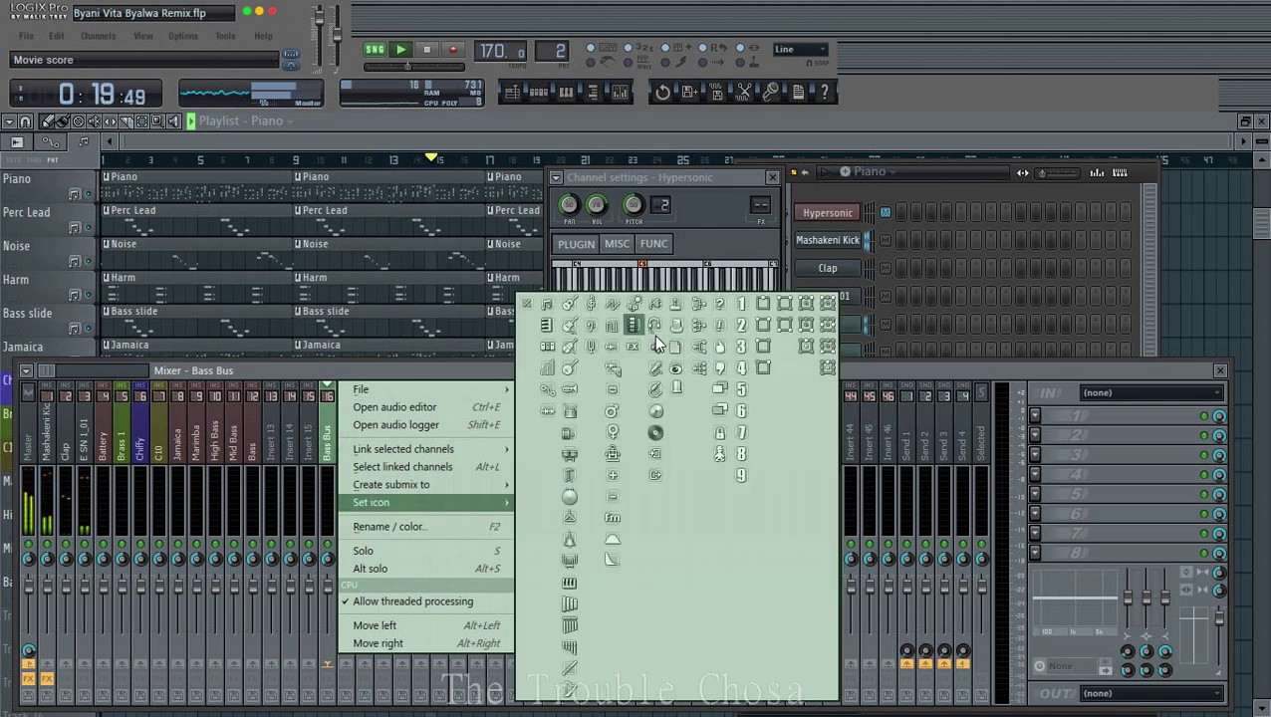
left_click(696, 329)
Step: Route the High Bass, Mid Bass and Bass mixer tracks to the Bass Bus only
left_click(214, 460)
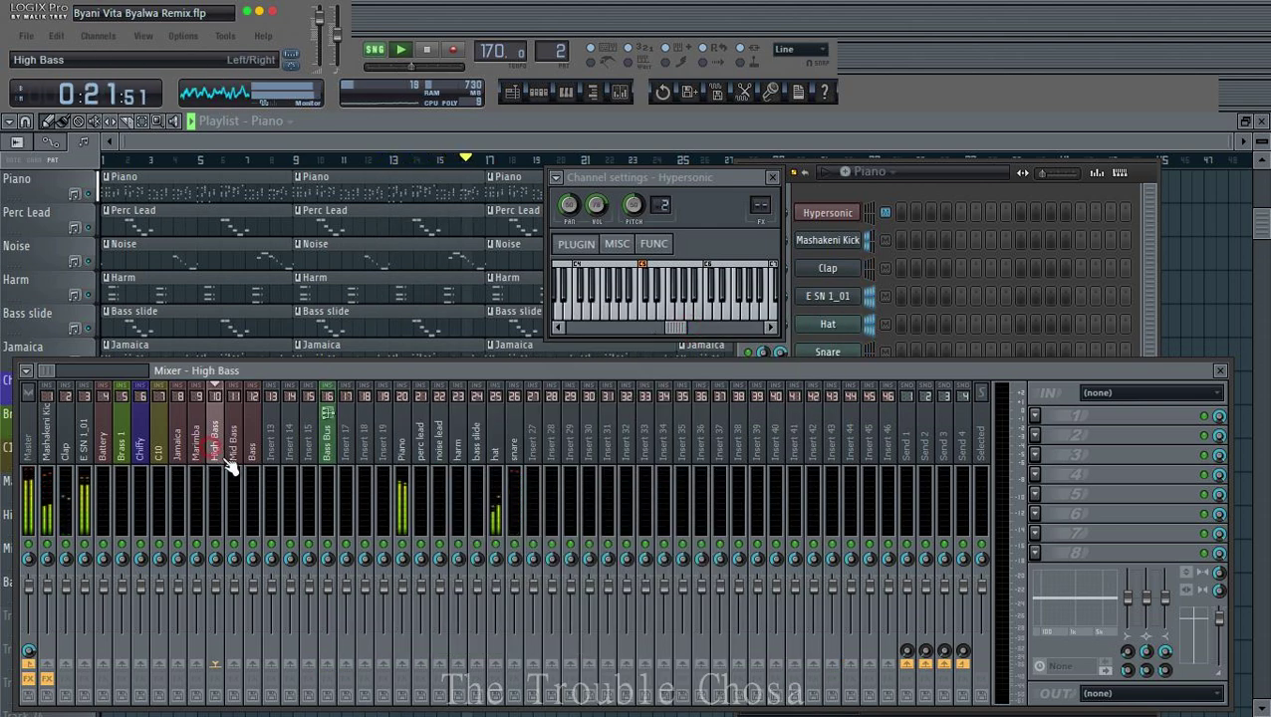
right_click(331, 664)
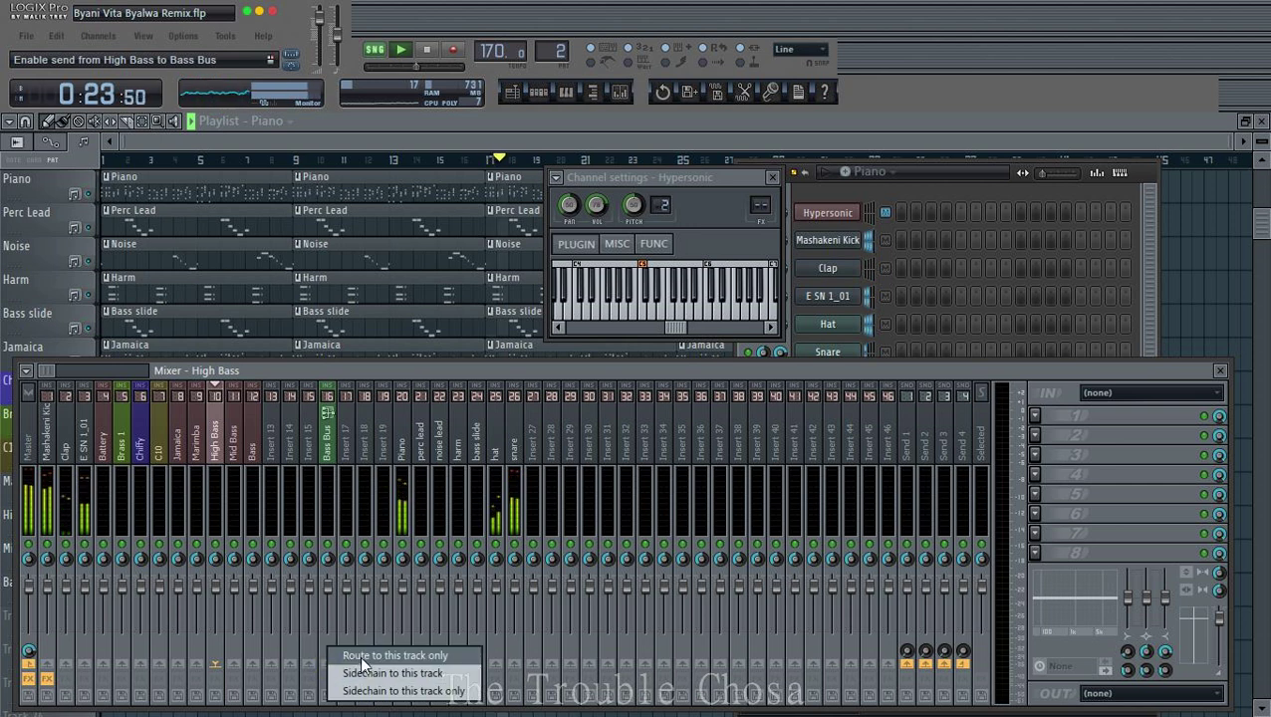
left_click(389, 652)
left_click(232, 439)
right_click(331, 664)
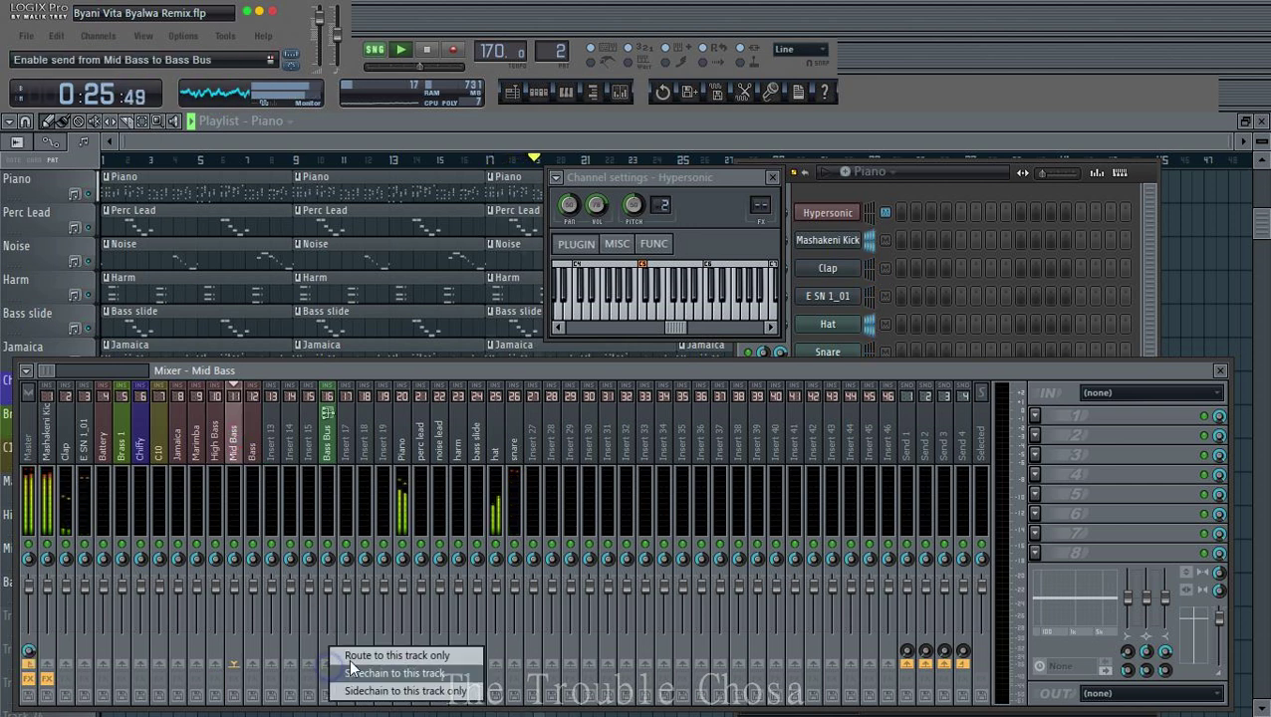
left_click(353, 654)
key("Right")
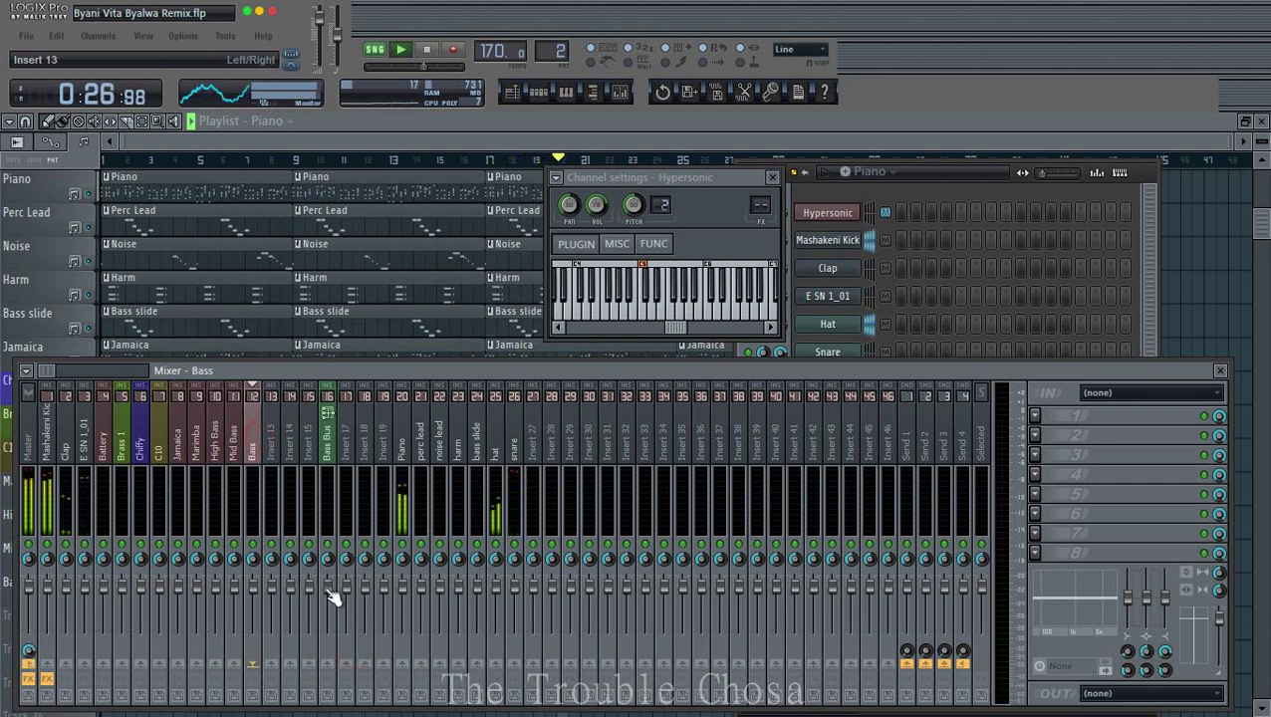
right_click(331, 665)
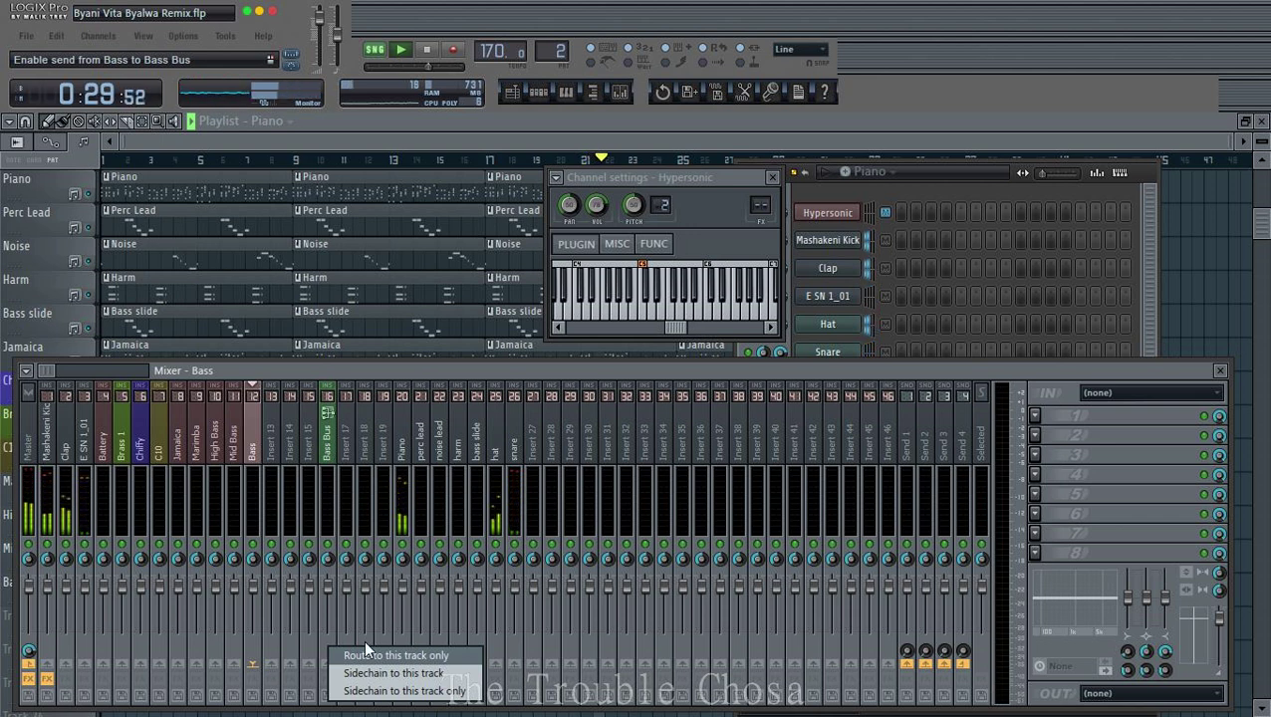
left_click(364, 653)
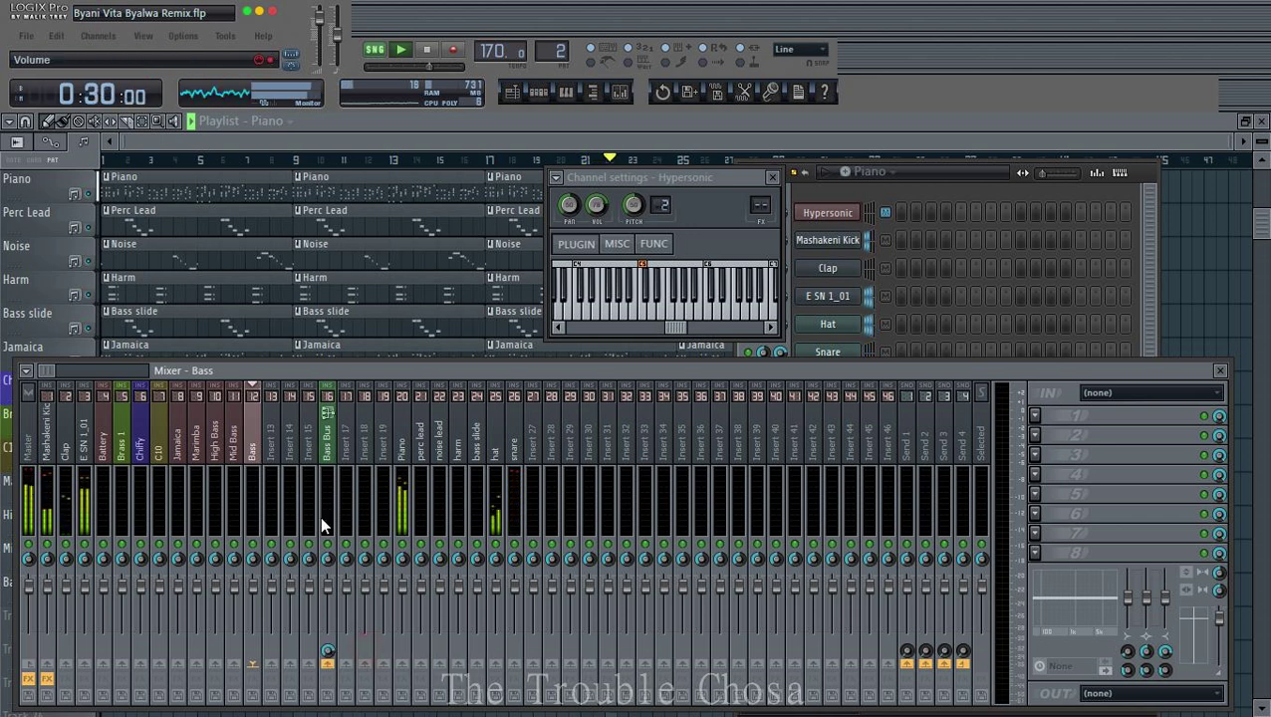
Step: Adjust the Marimba track's send to Send 1 and load ValhallaRoom in the first effect slot of Send 1
left_click(198, 453)
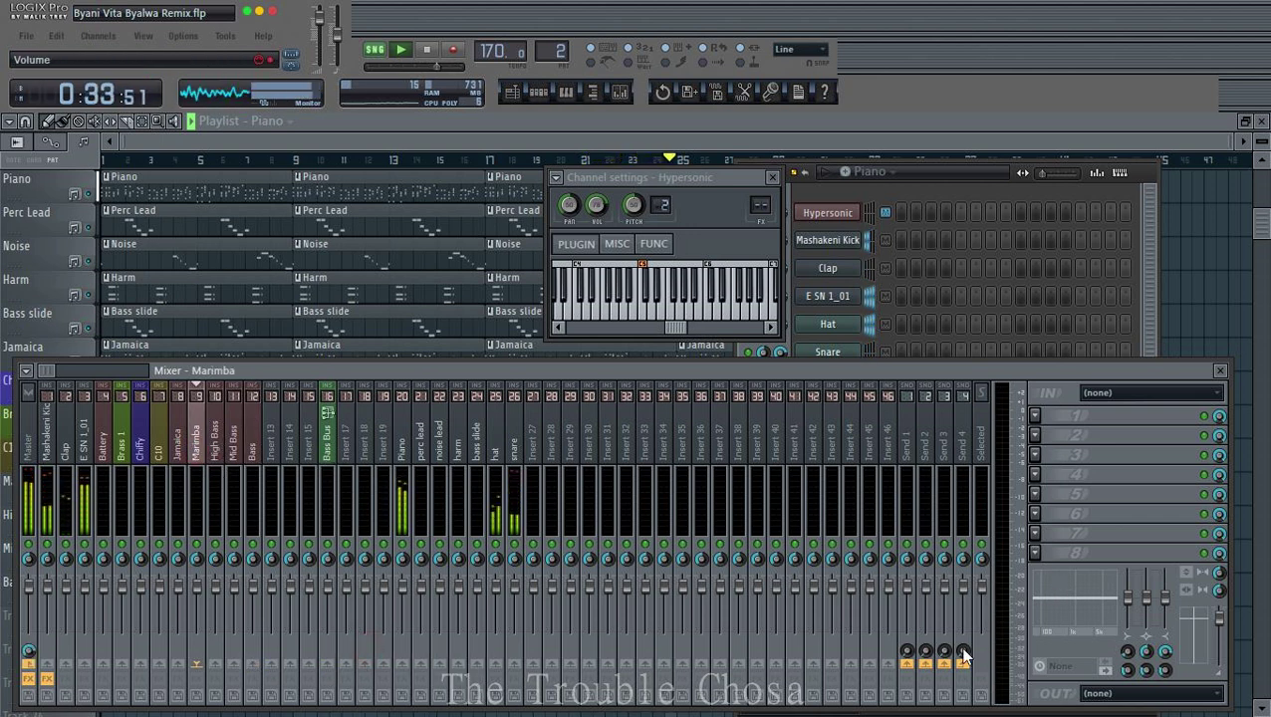
left_click_drag(925, 654, 926, 649)
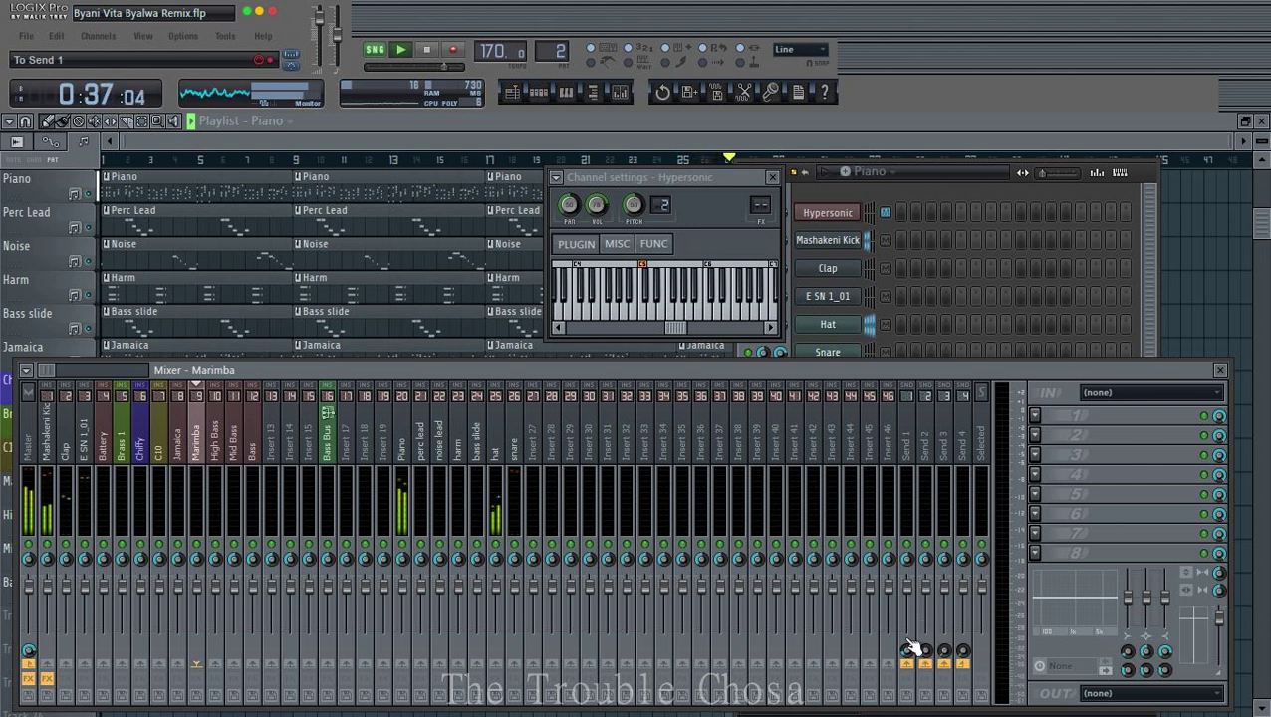
left_click(913, 464)
left_click(1034, 417)
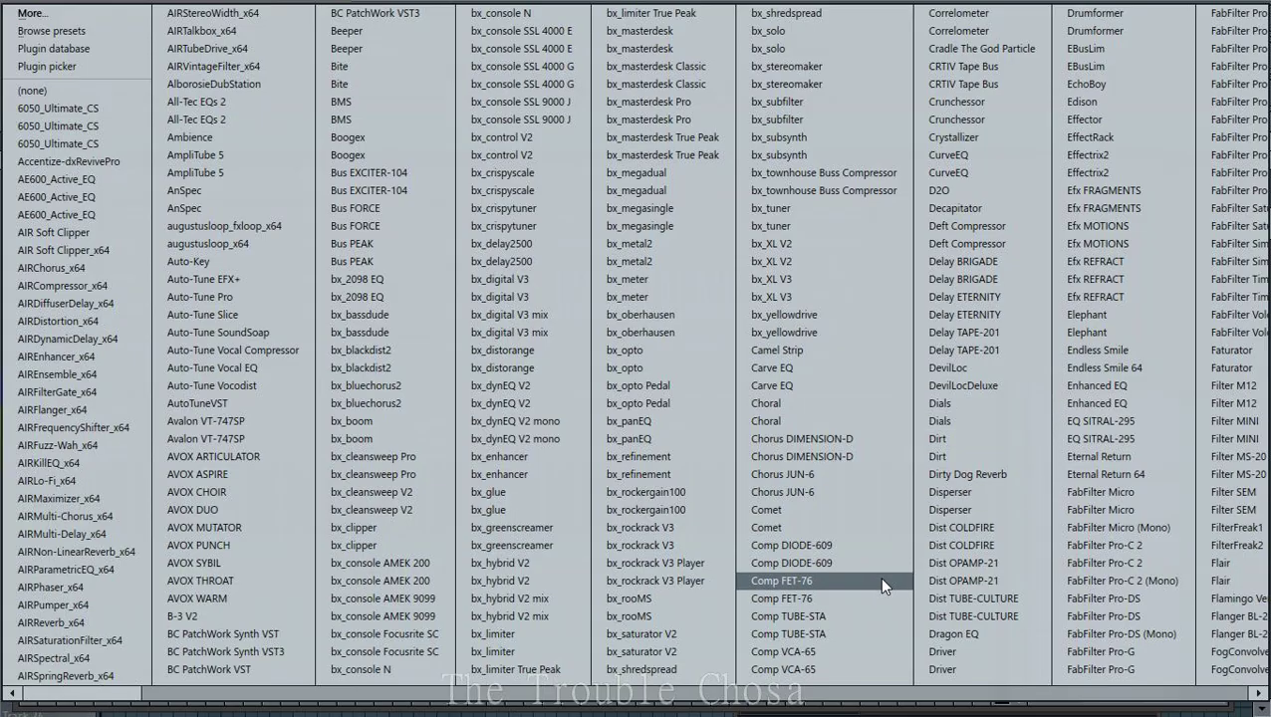
scroll(878, 576, "down", 5)
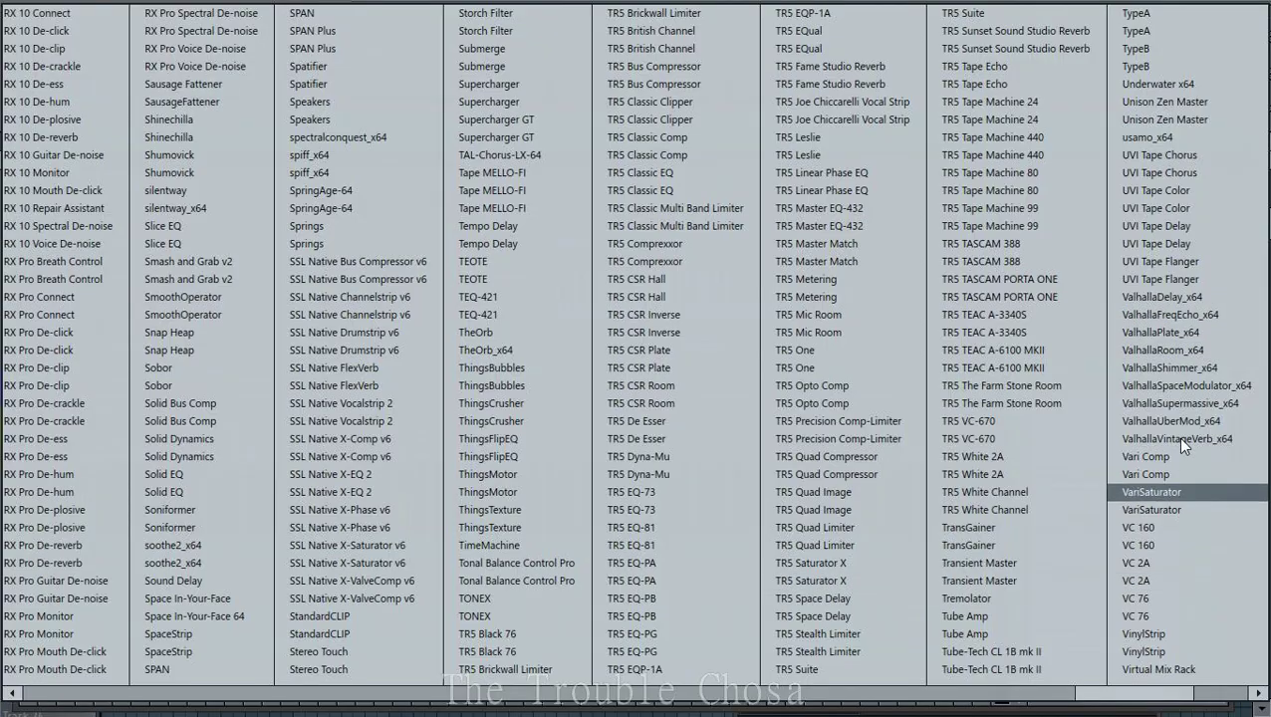
left_click(1166, 350)
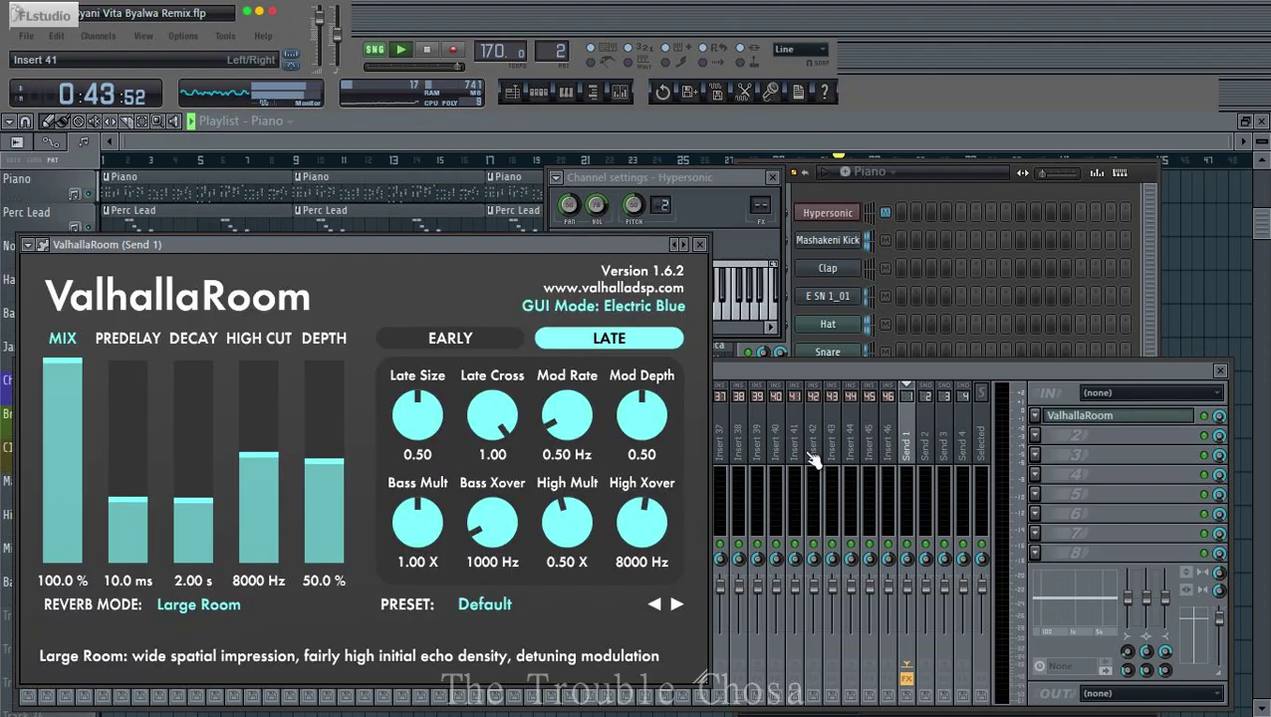
Step: Copy the reverb's plugin name, rename the Send 1 mixer track as ValhallaRoom and give it a green colour
double_click(1084, 424)
right_click(1086, 441)
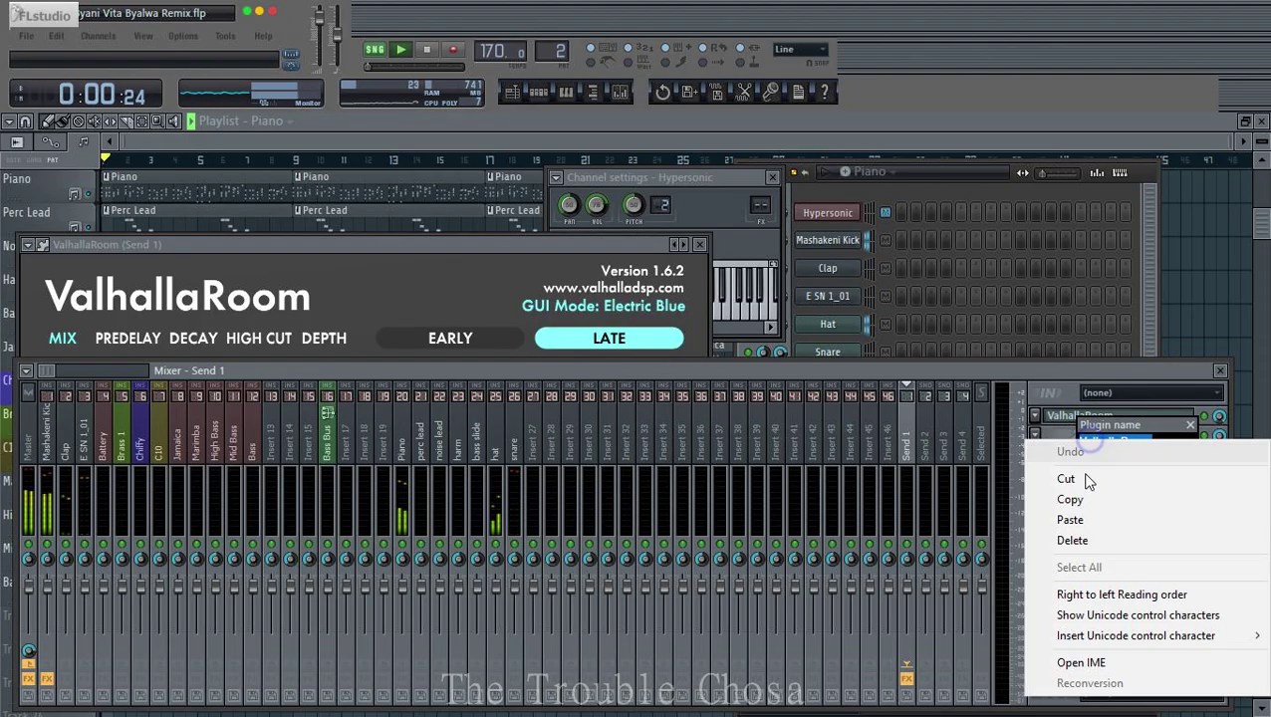
left_click(1066, 503)
key("Return")
right_click(907, 439)
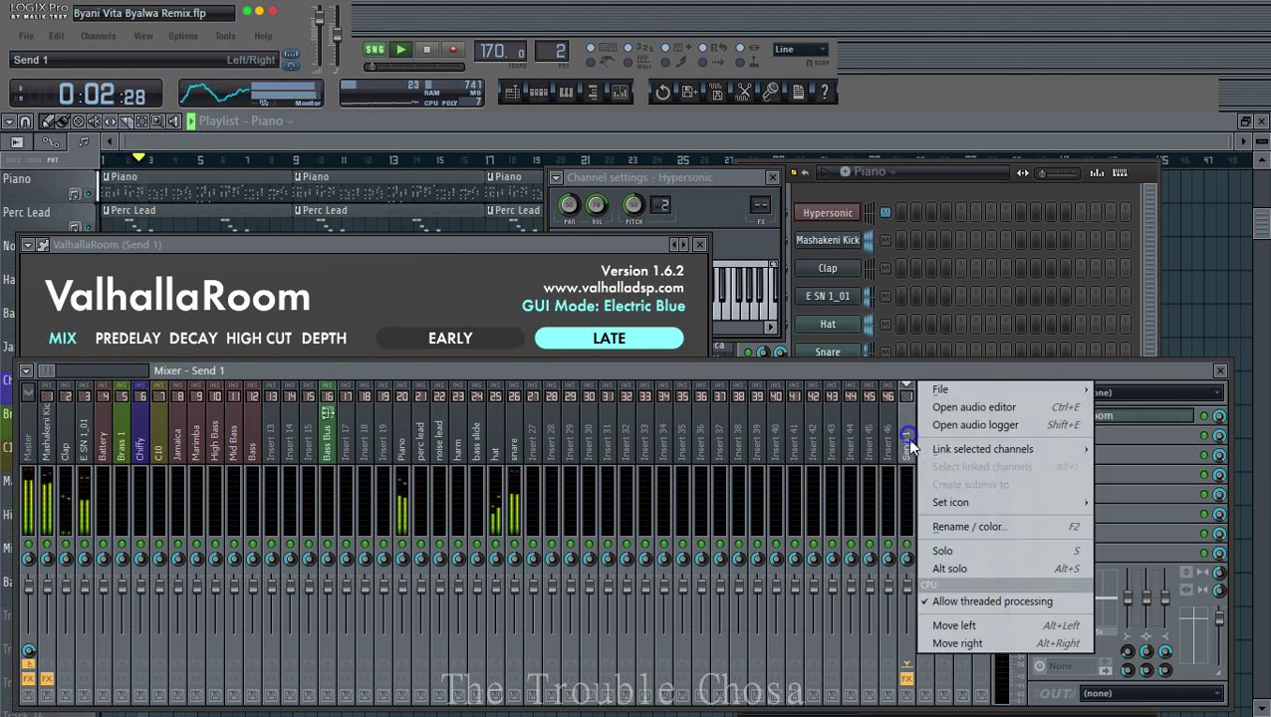
left_click(961, 524)
key("ctrl+v")
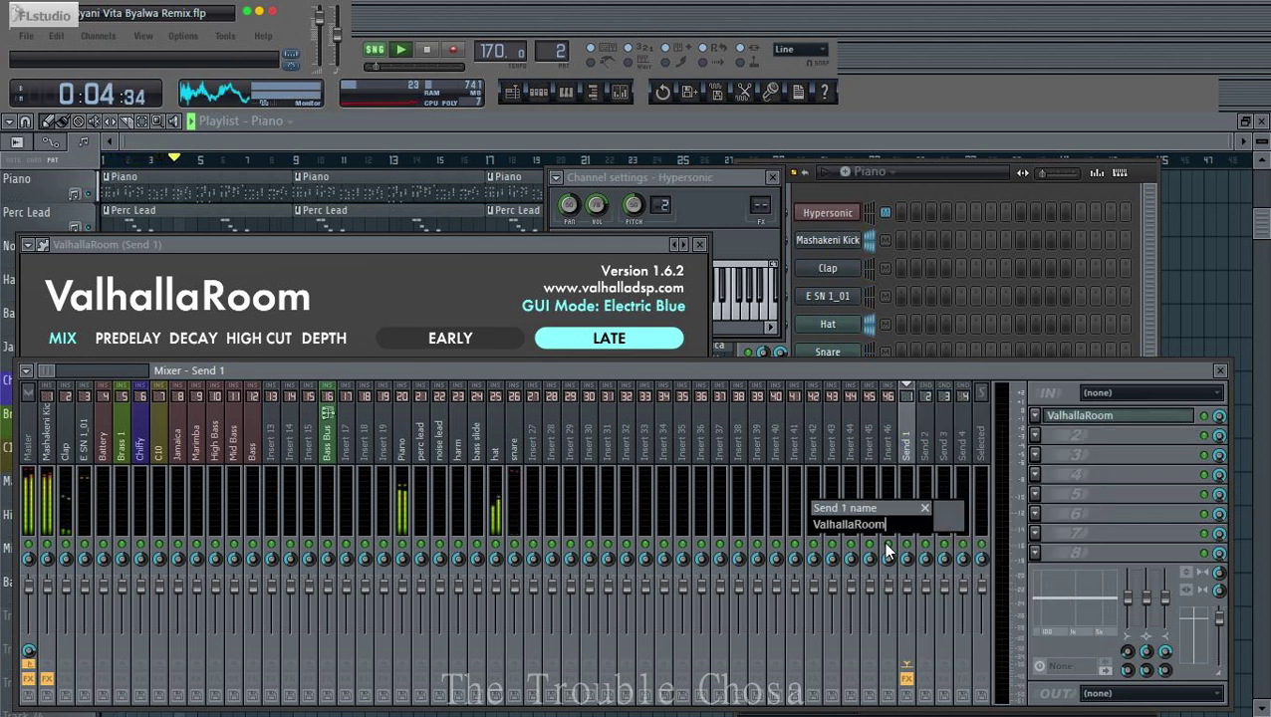
left_click(964, 515)
left_click(993, 426)
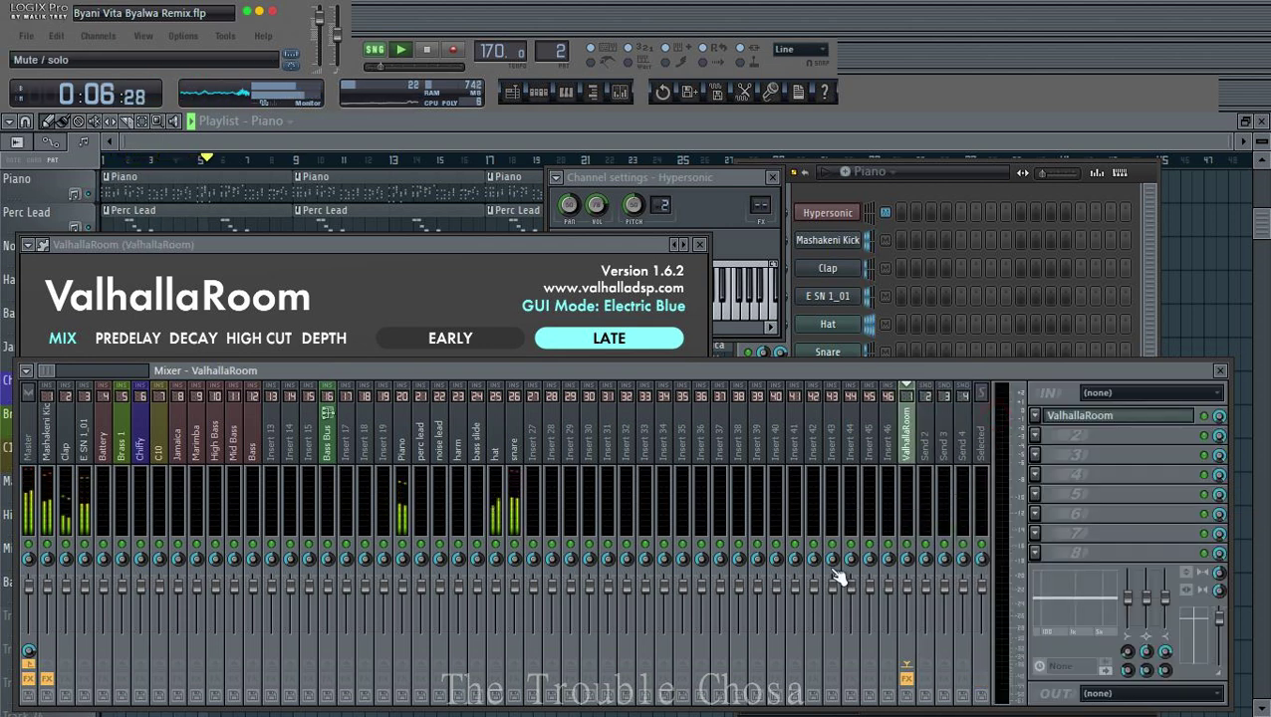
Step: Clear away the plugin windows and mixer, and unmute the Marimba channel in the step sequencer
left_click(960, 172)
key("F12")
key("F6")
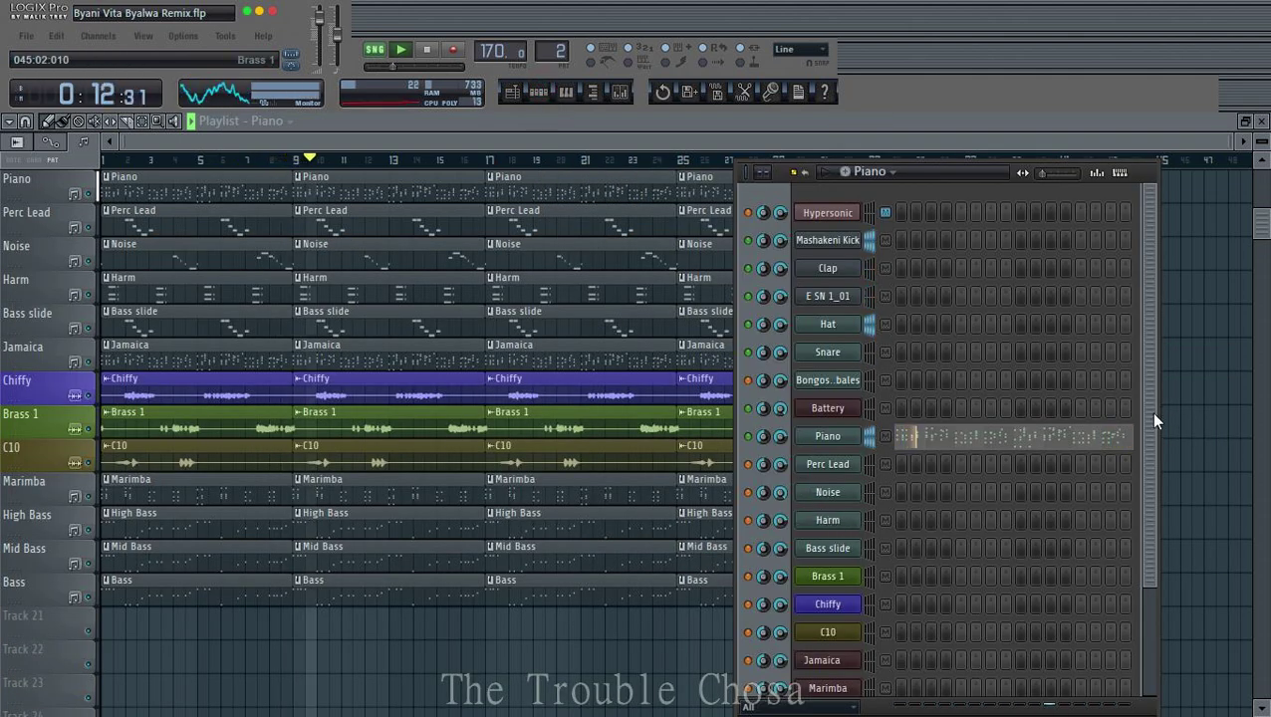
left_click_drag(1150, 411, 1157, 527)
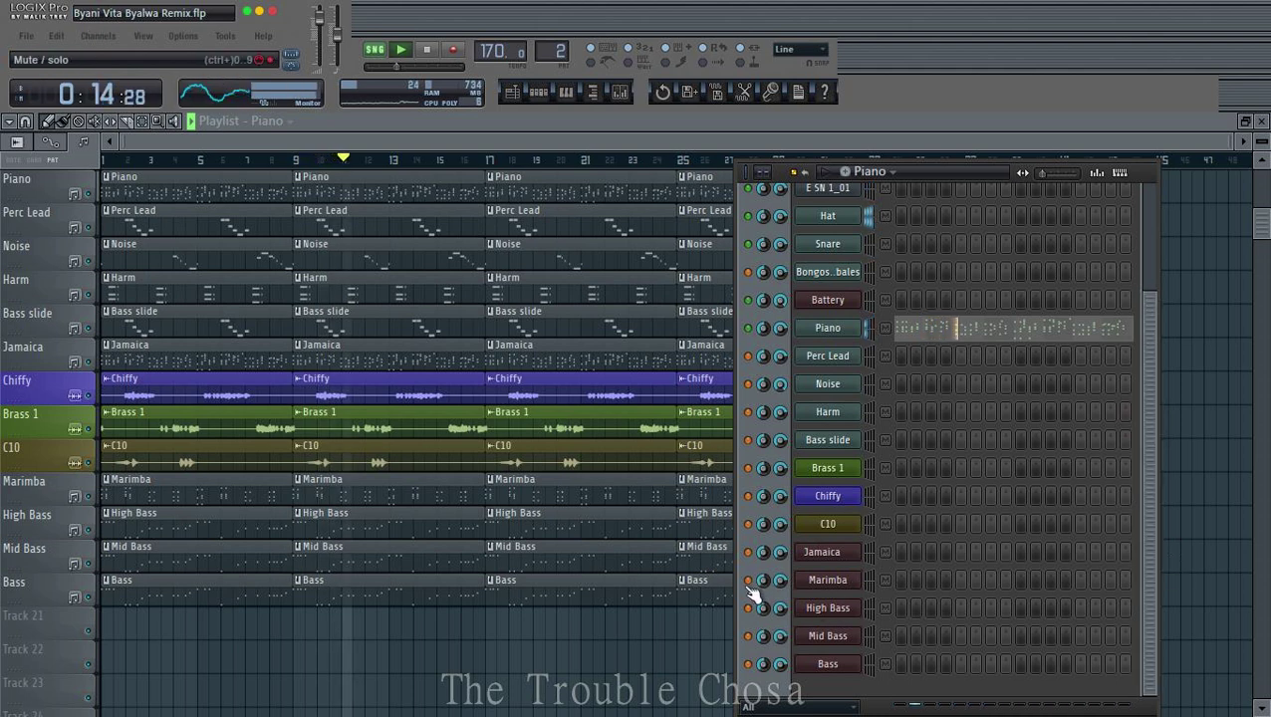
left_click(603, 136)
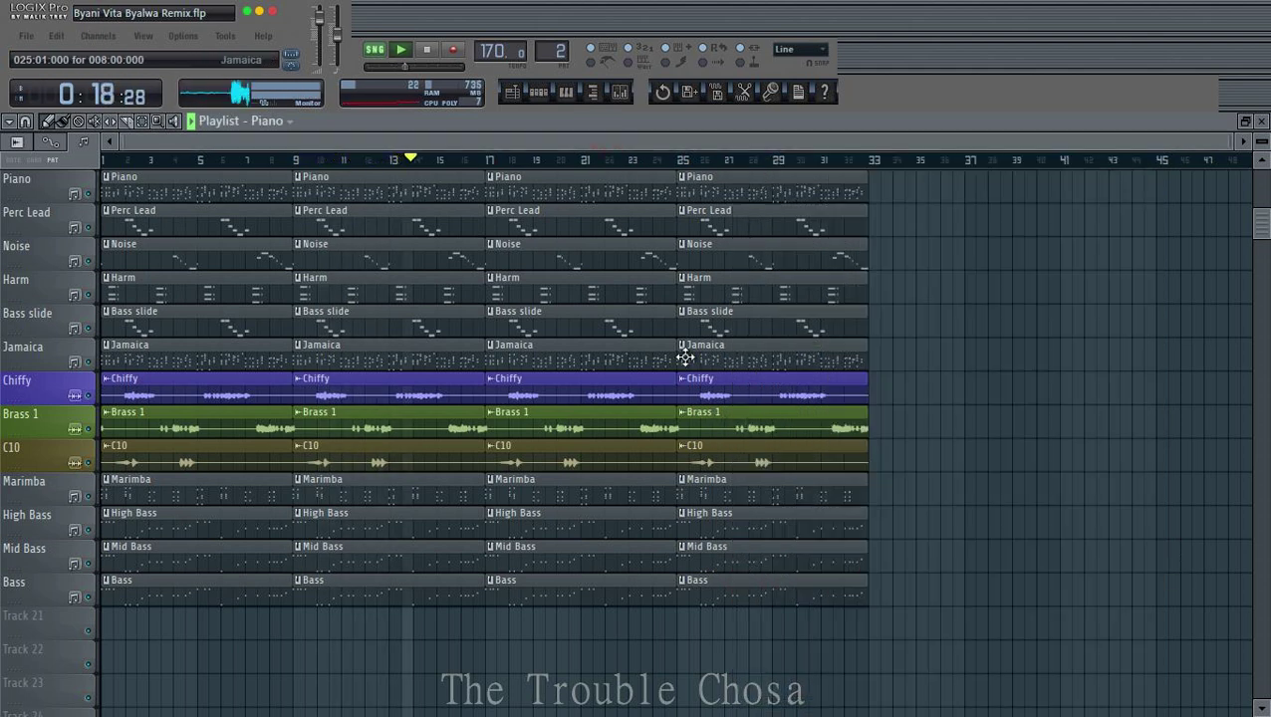
Step: Delete the two low D#4 notes at bar 5 of the Marimba pattern and close the piano roll
double_click(408, 501)
scroll(433, 162, "down", 5)
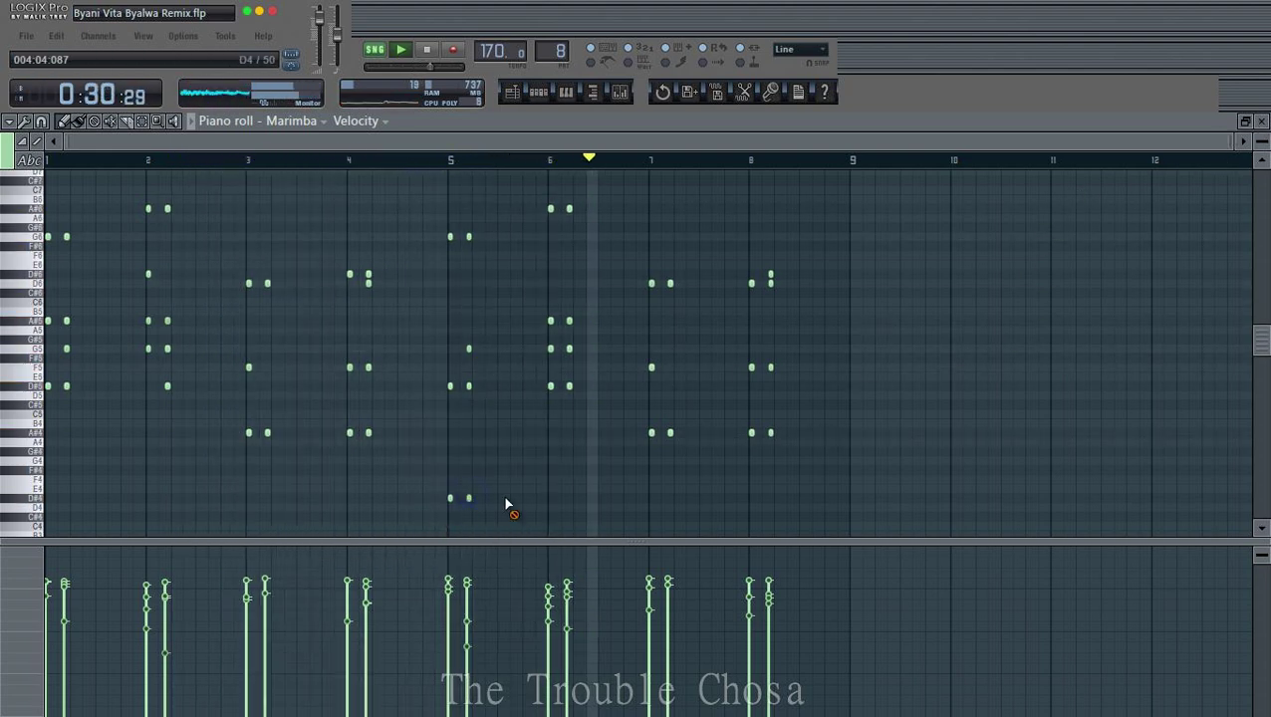
right_click(468, 498)
right_click(451, 498)
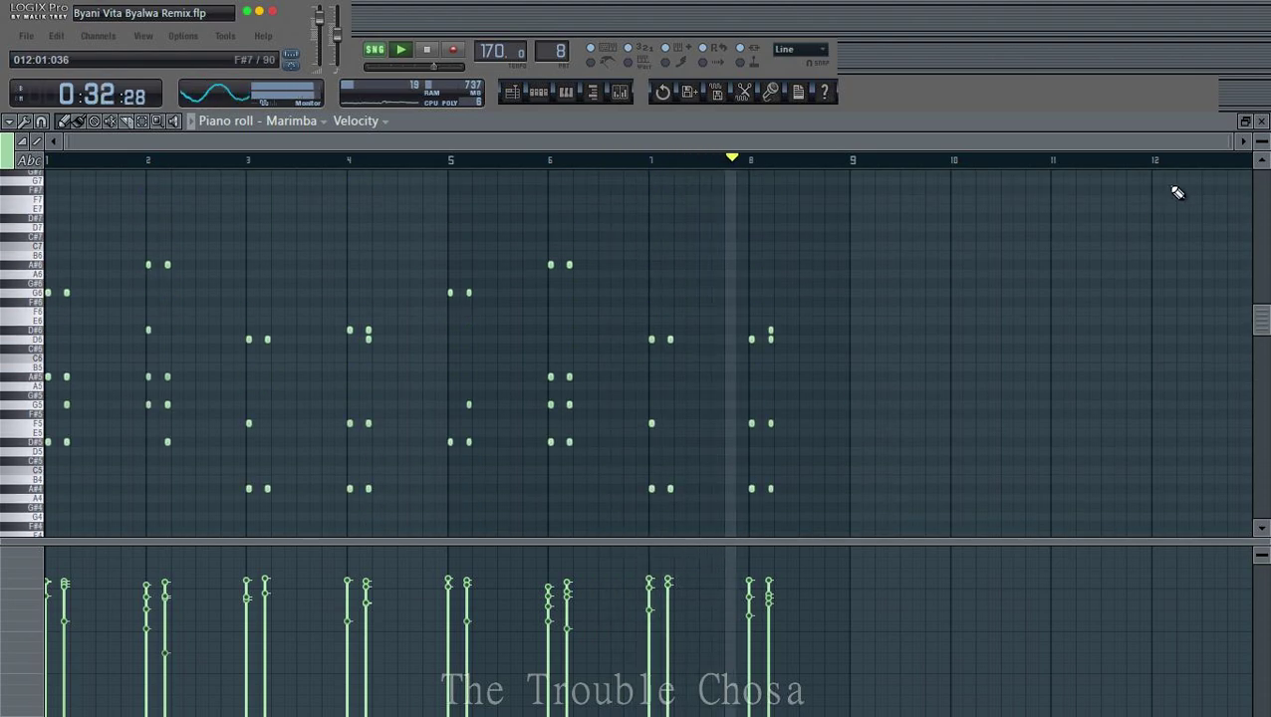
left_click(1260, 121)
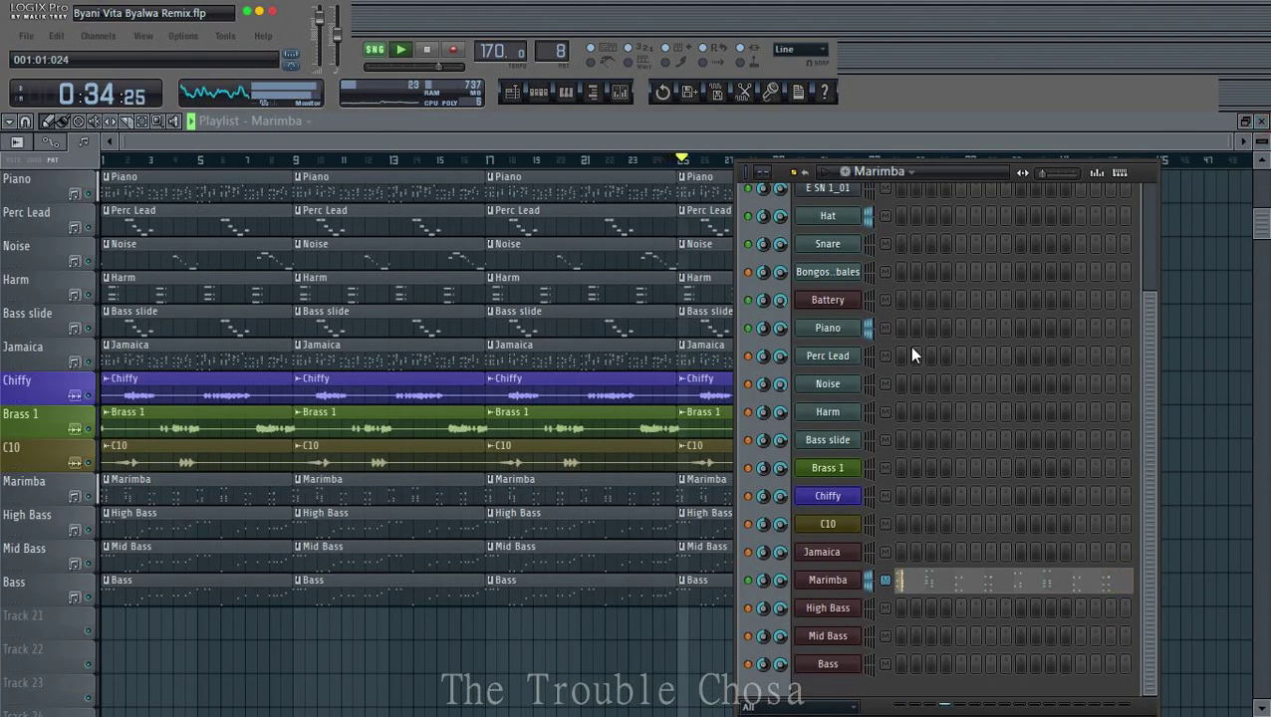
Step: Boost the peaking EQ band on the Marimba mixer track and raise that band's frequency
left_click(619, 92)
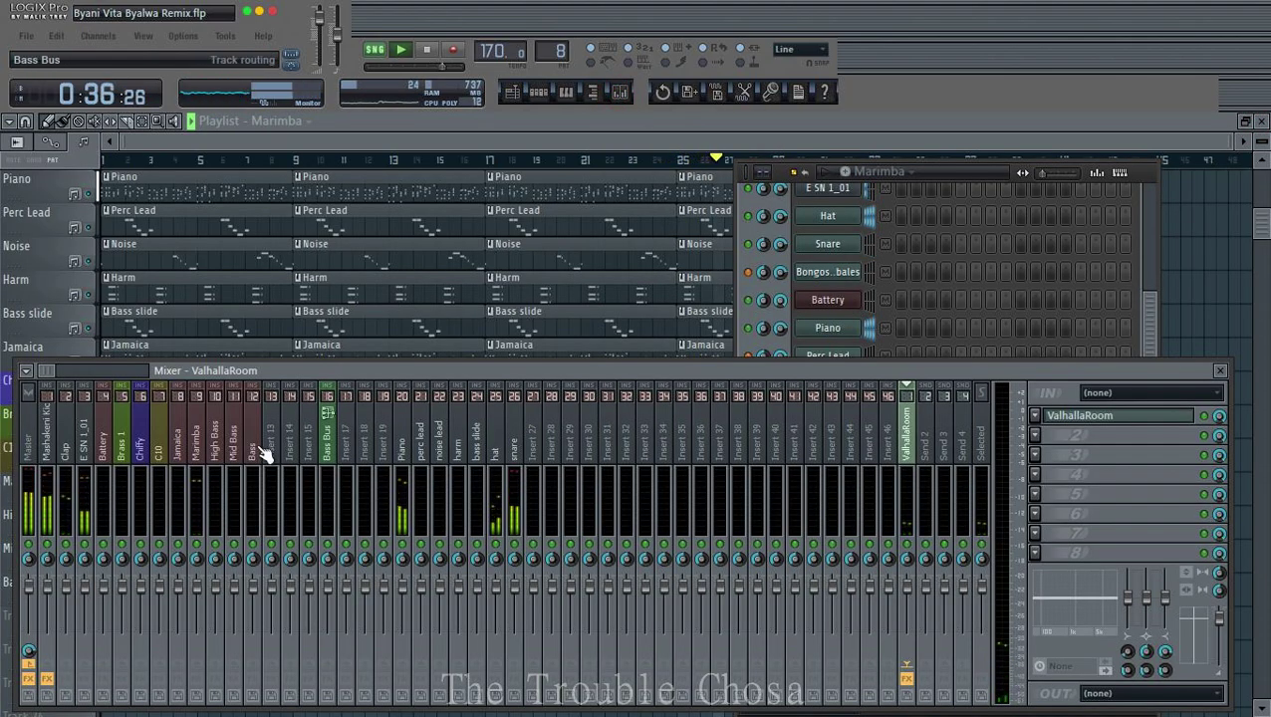
left_click(199, 450)
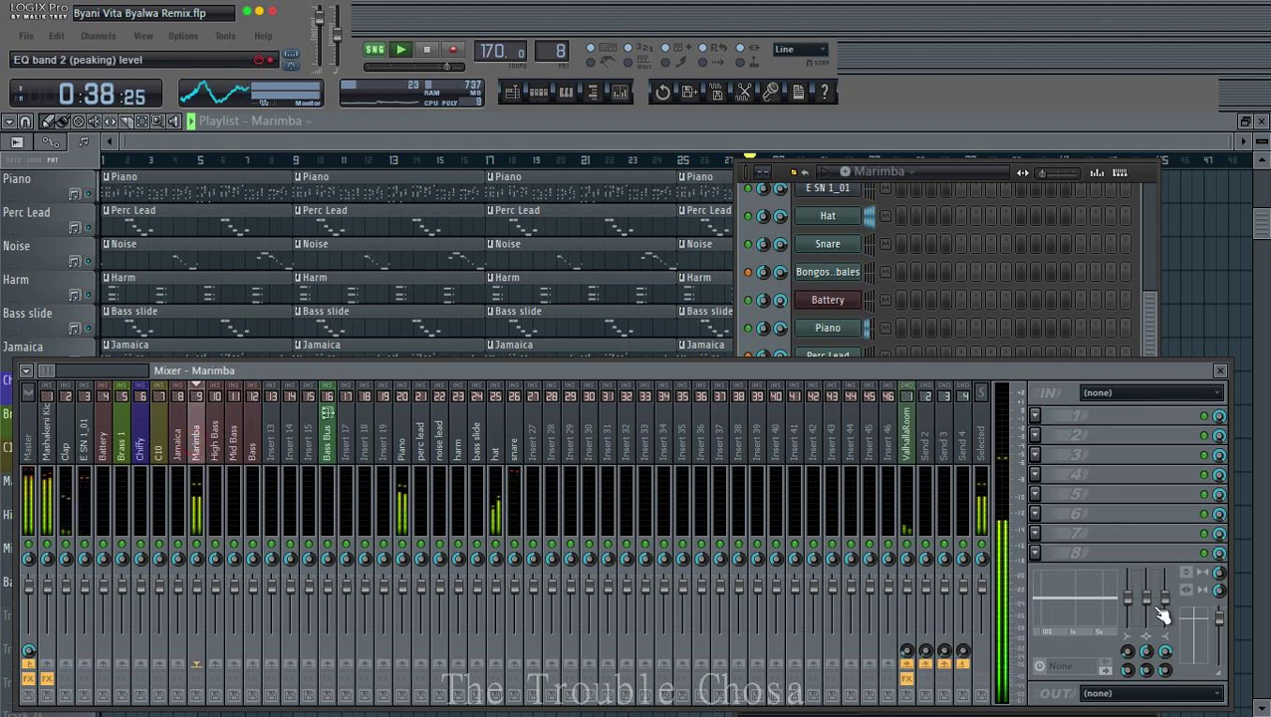
left_click_drag(1150, 608, 1148, 585)
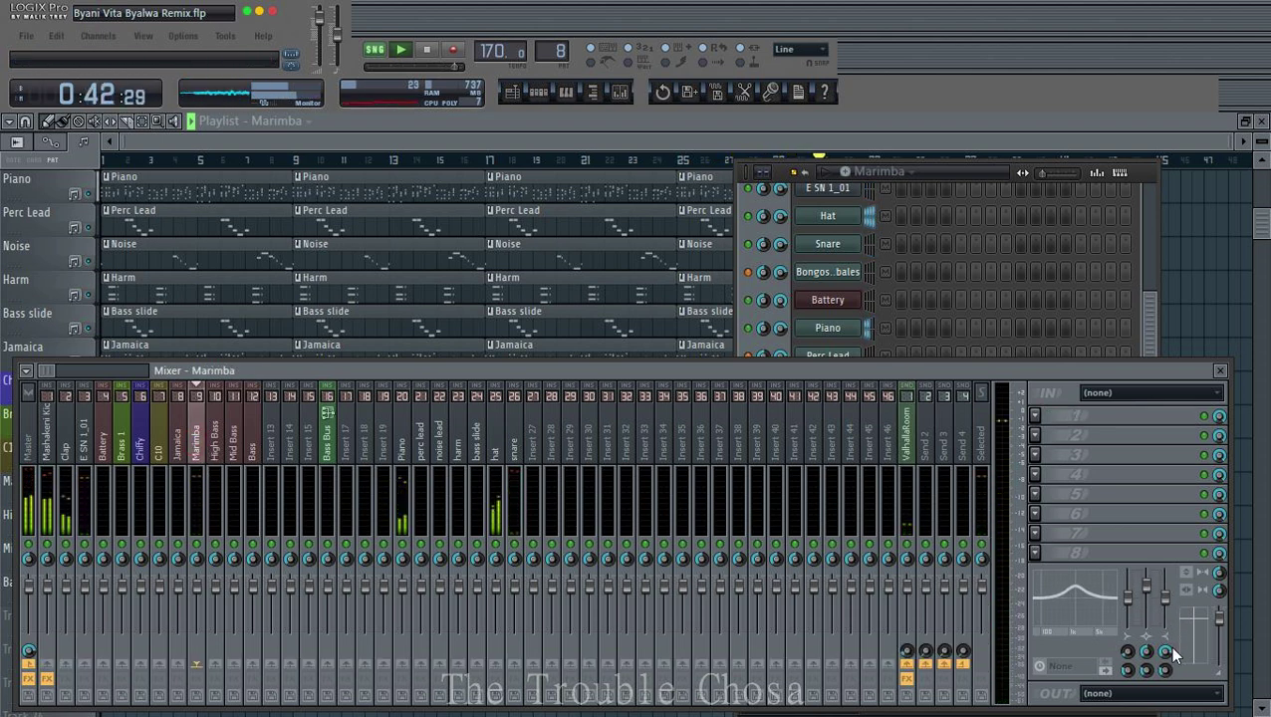
left_click_drag(1146, 652, 1147, 637)
left_click(1155, 222)
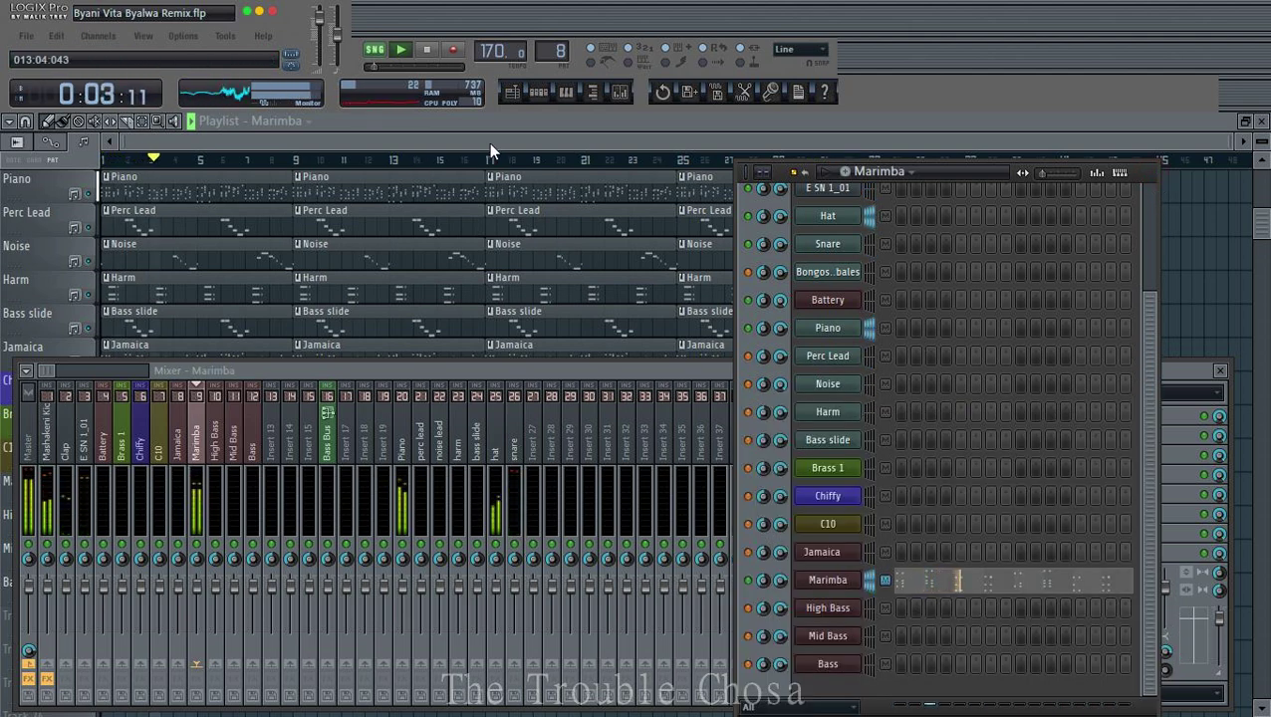
left_click(435, 176)
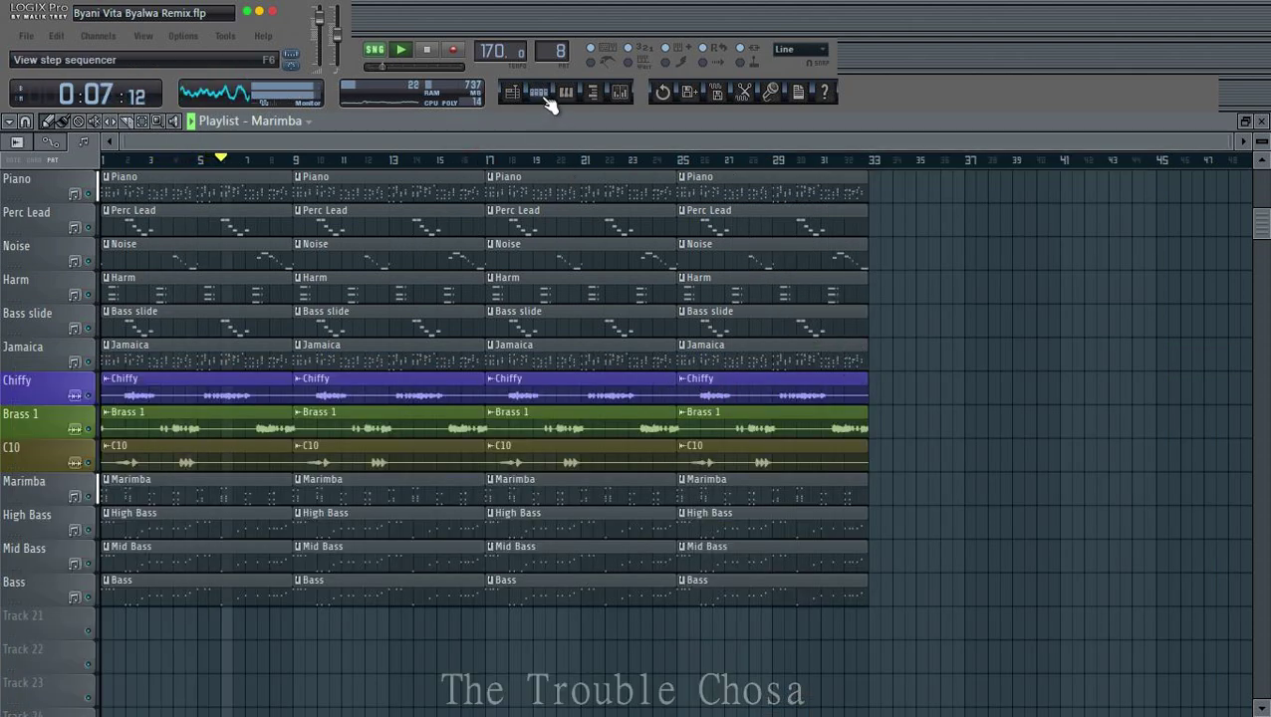
left_click(622, 94)
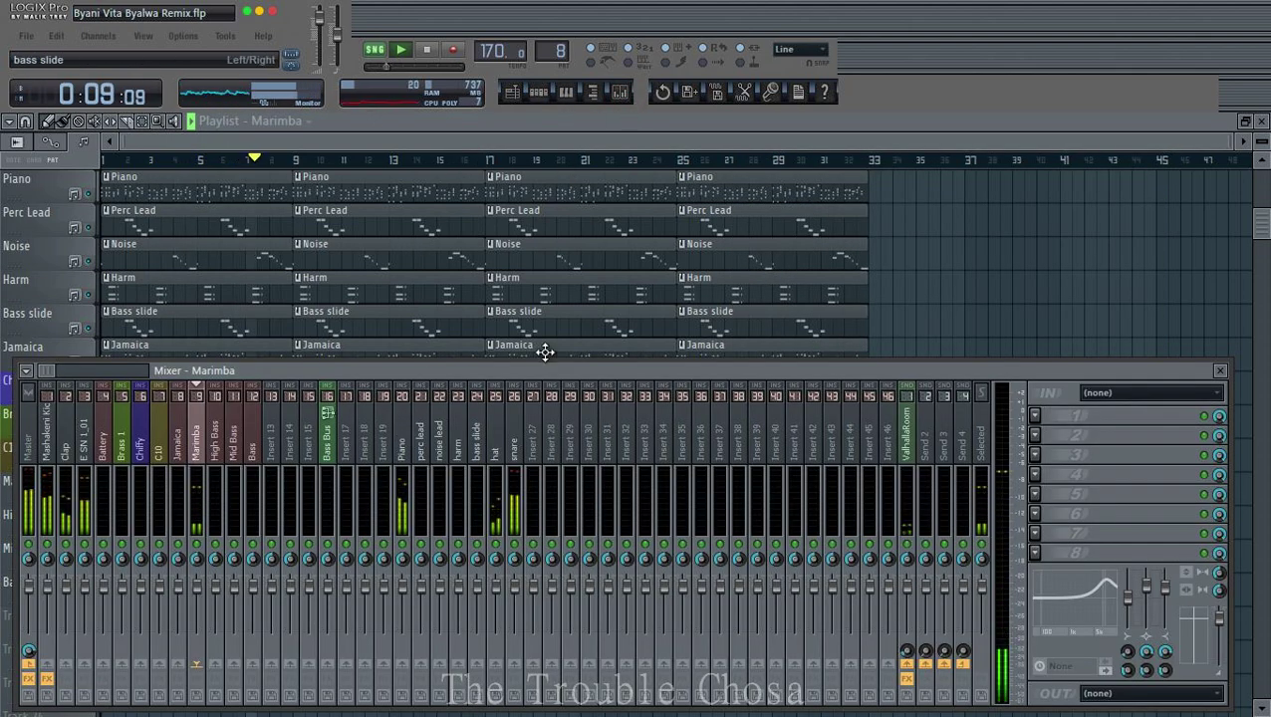
Step: Delete the first three Bongos+Congas+Timbales clips in the playlist, keeping only the one at bar 25
left_click(755, 136)
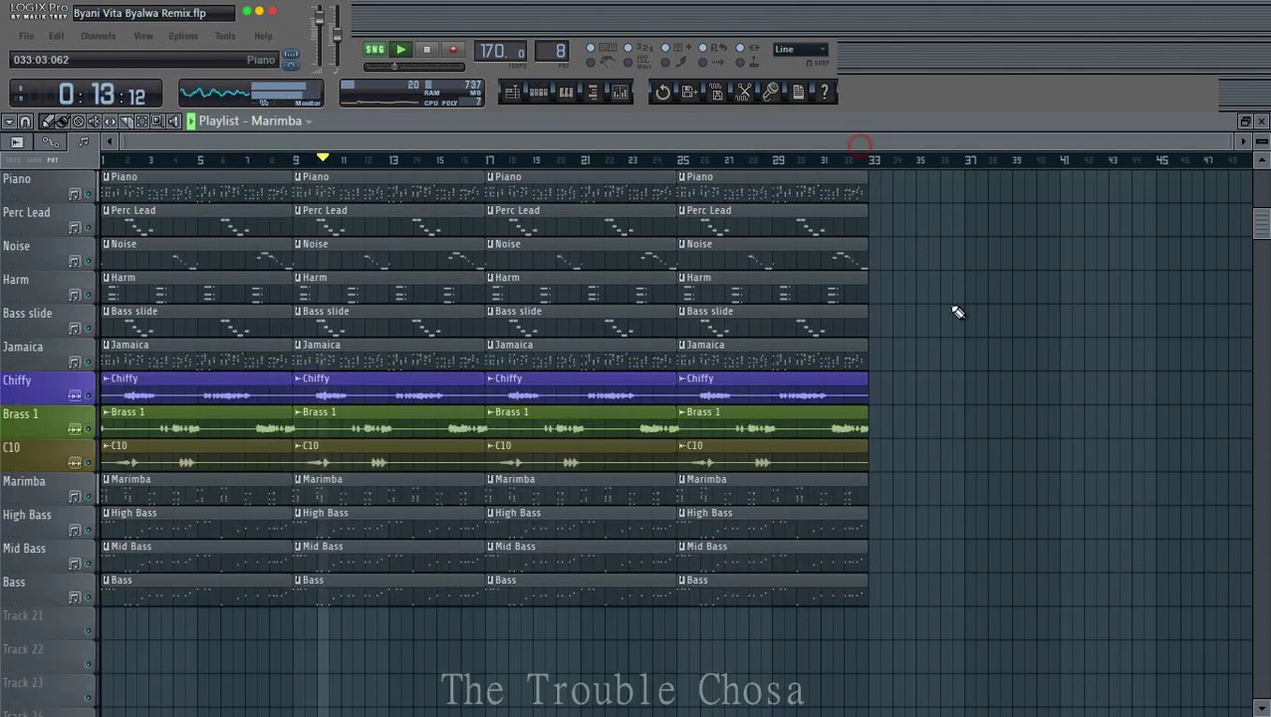
scroll(933, 370, "up", 3)
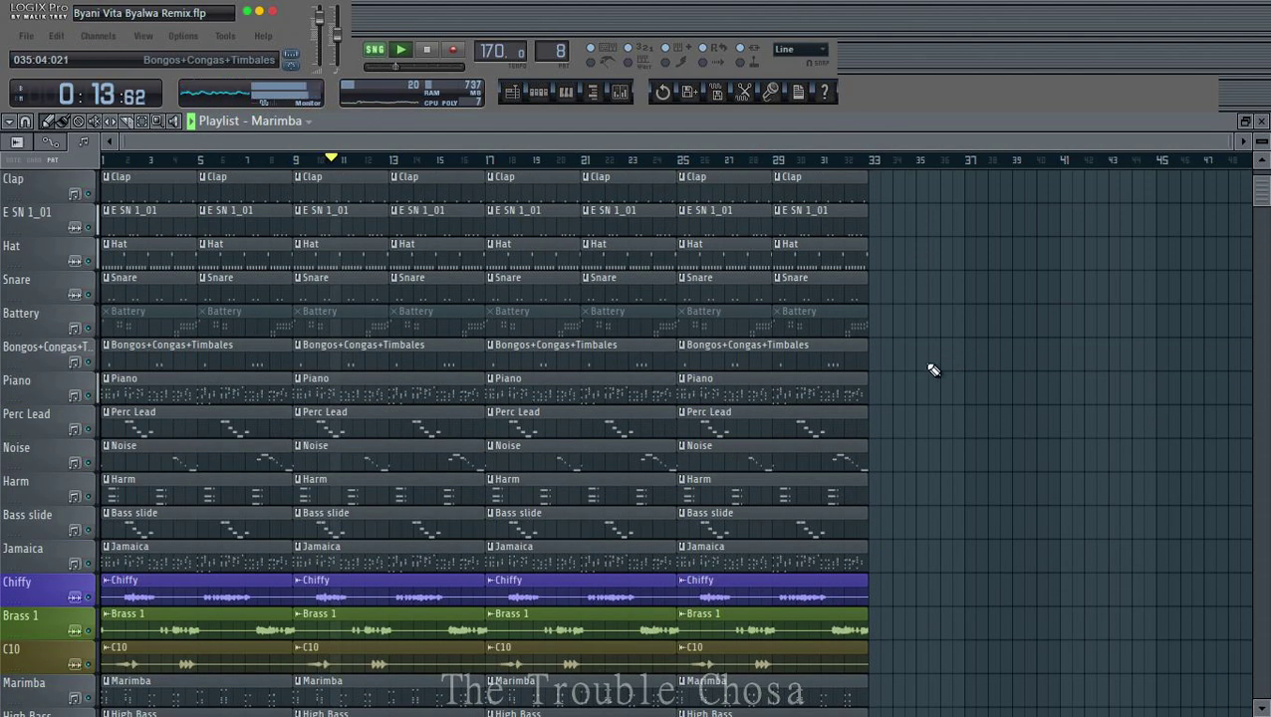
right_click(620, 362)
right_click(442, 359)
right_click(261, 359)
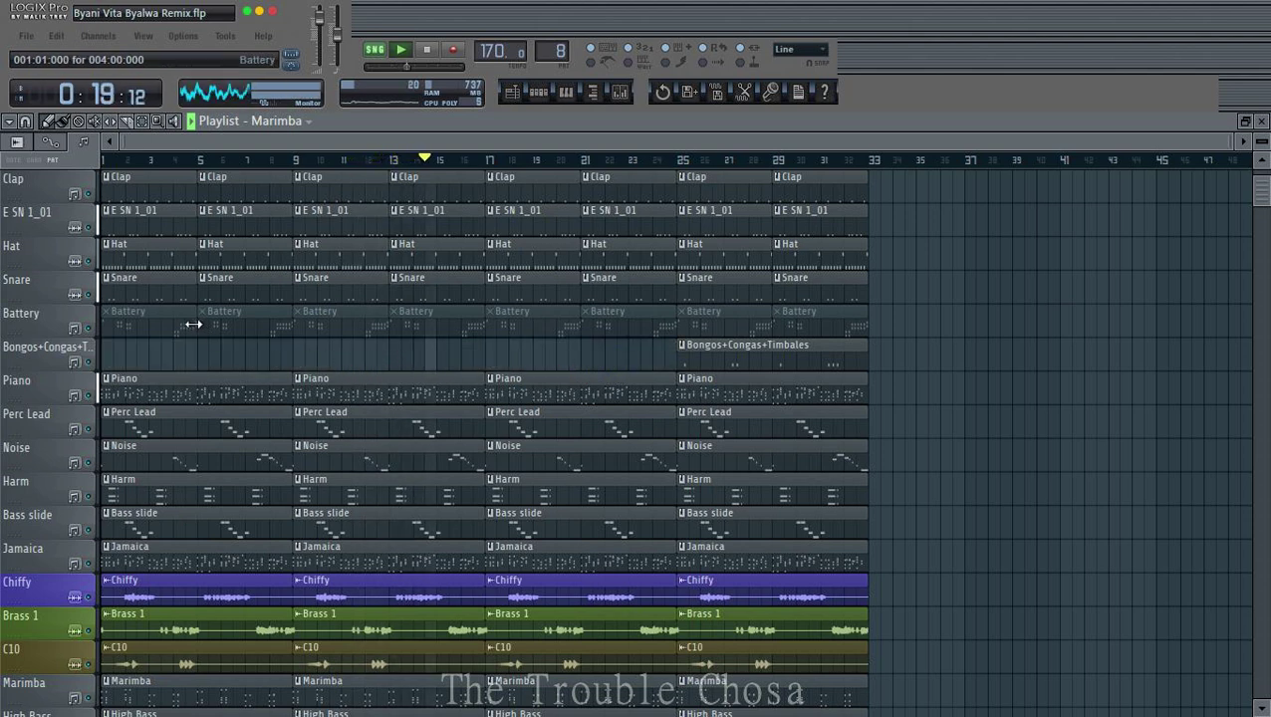
Step: Trim the Battery clips at bars 1 and 25 to short slices, delete the clips between them and show the step sequencer
right_click(150, 329)
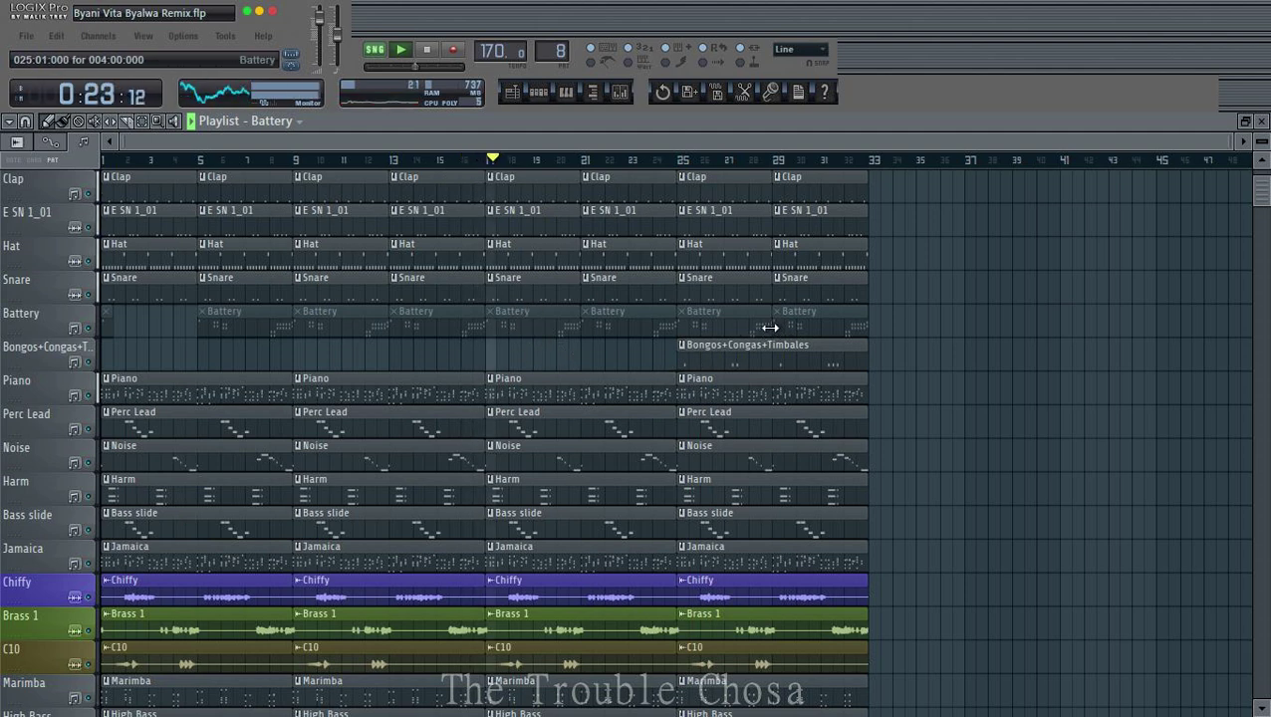
right_click(697, 329)
right_click(618, 332)
right_click(518, 331)
right_click(418, 331)
right_click(319, 334)
right_click(257, 339)
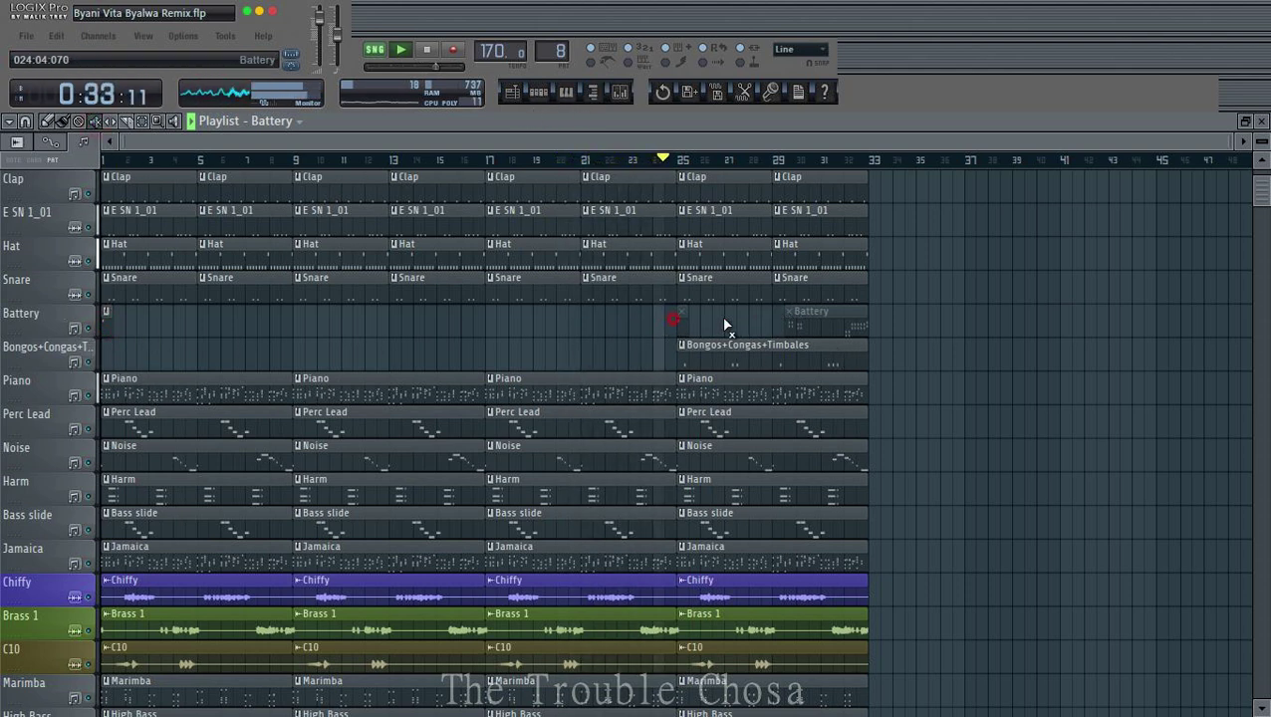
left_click(538, 93)
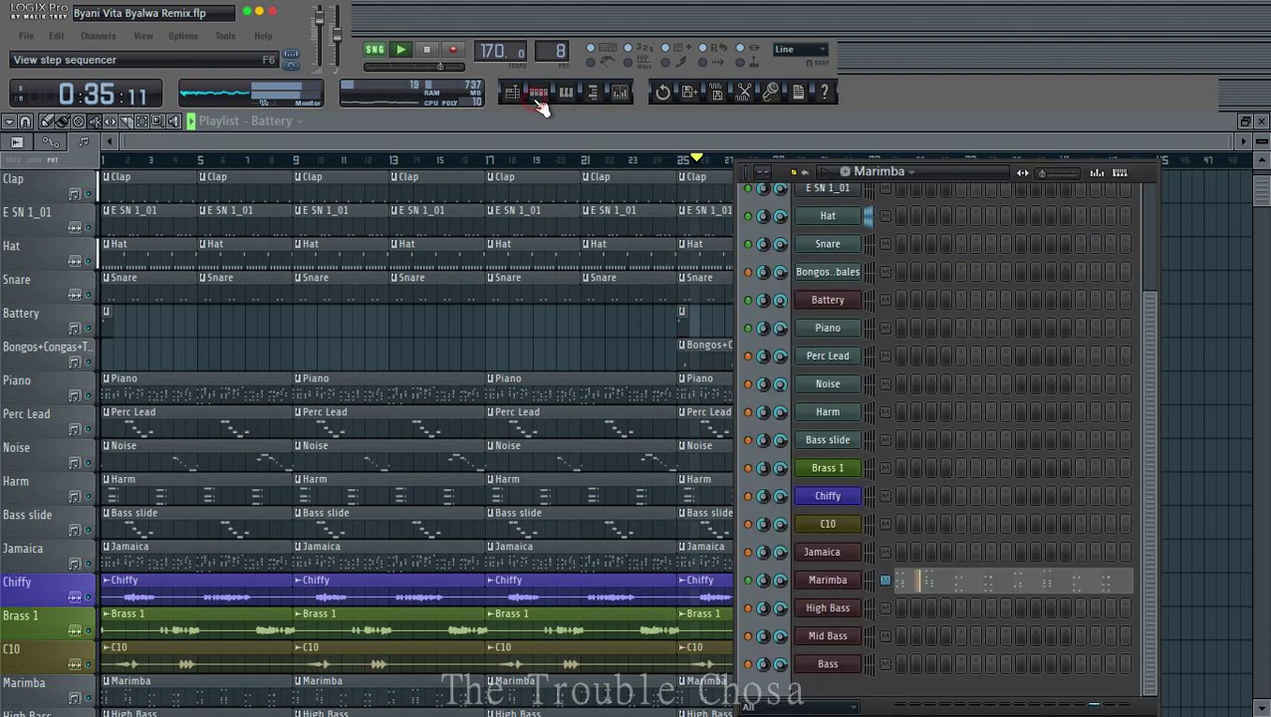
Step: Hide the step sequencer, duplicate all playlist clips from bars 1–32 to bars 33–64, and restart playback near bar 29
key("F6")
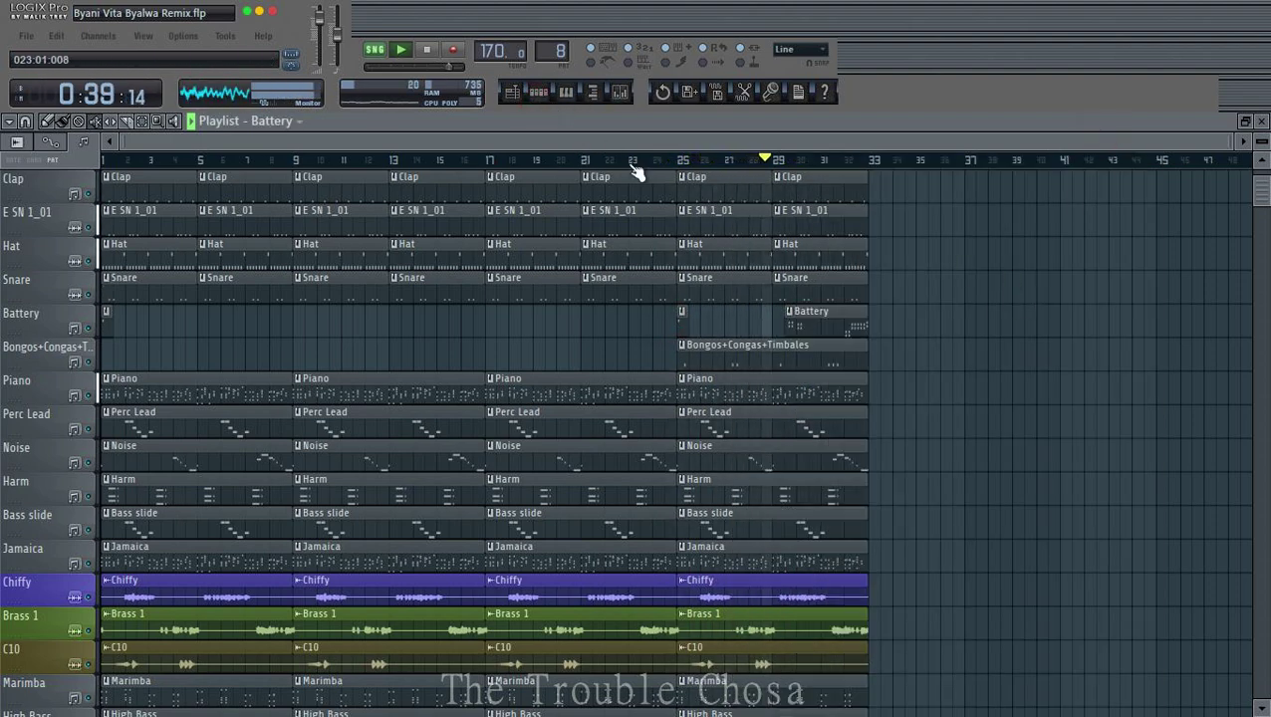
key("ctrl+a")
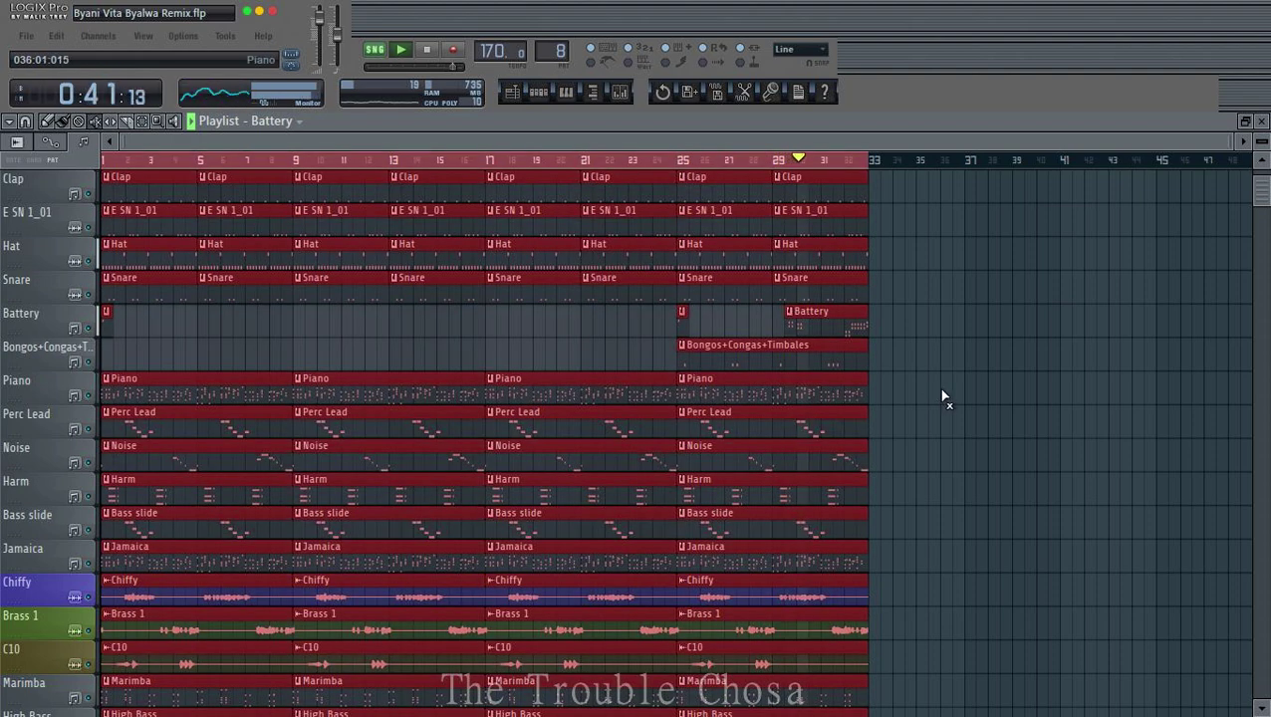
key("ctrl+b")
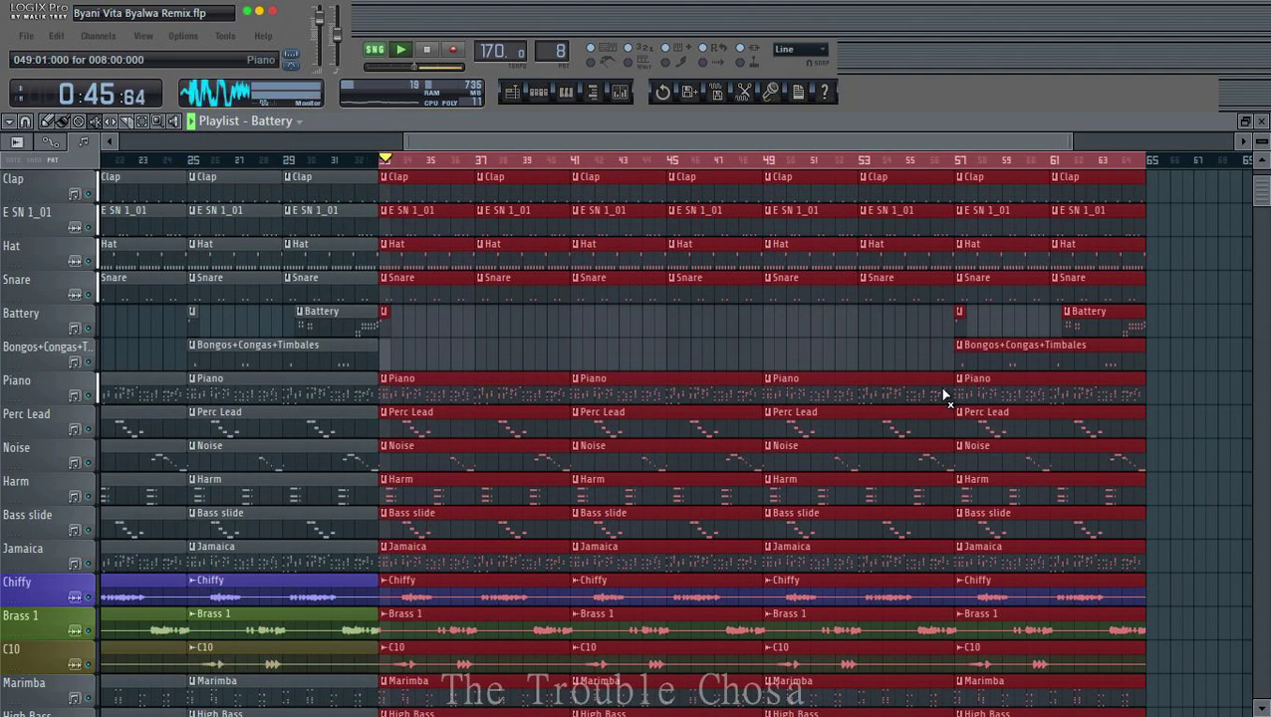
left_click(298, 165)
Step: Place a copy of the short Battery slice at bar 49 in the playlist
scroll(284, 162, "down", 3)
scroll(877, 401, "down", 3)
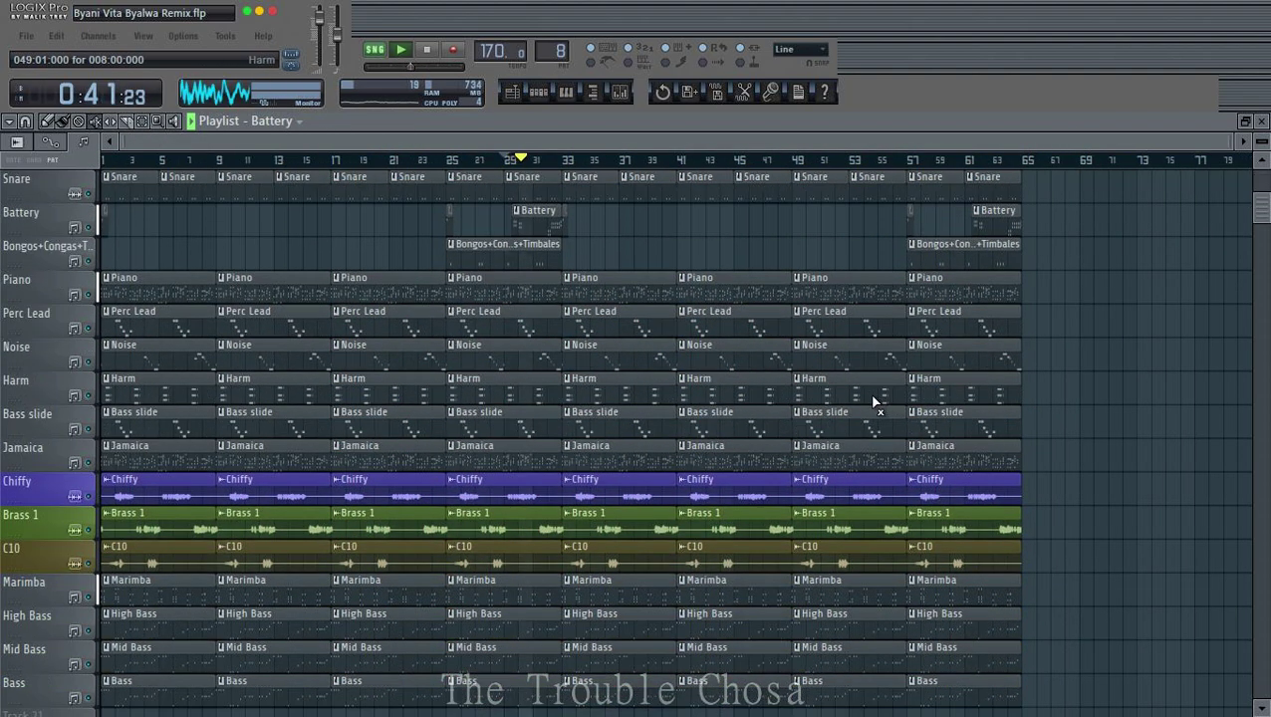
scroll(834, 385, "down", 2)
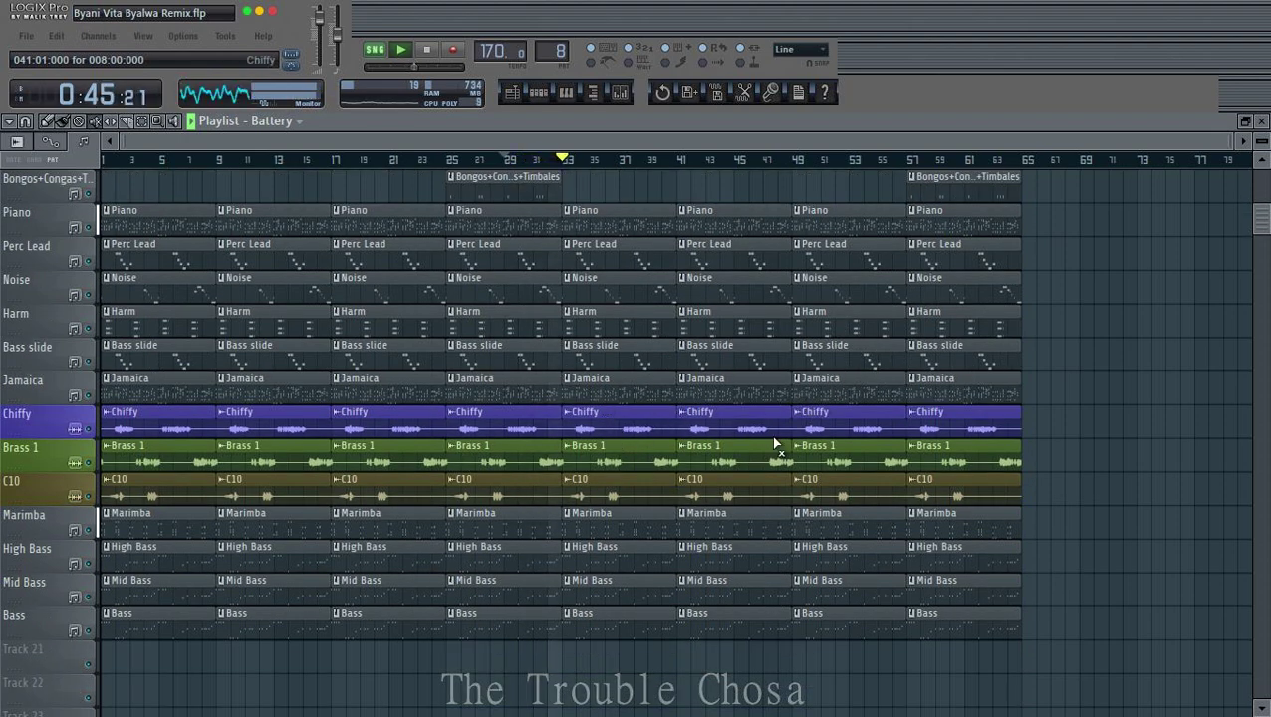
scroll(774, 439, "up", 3)
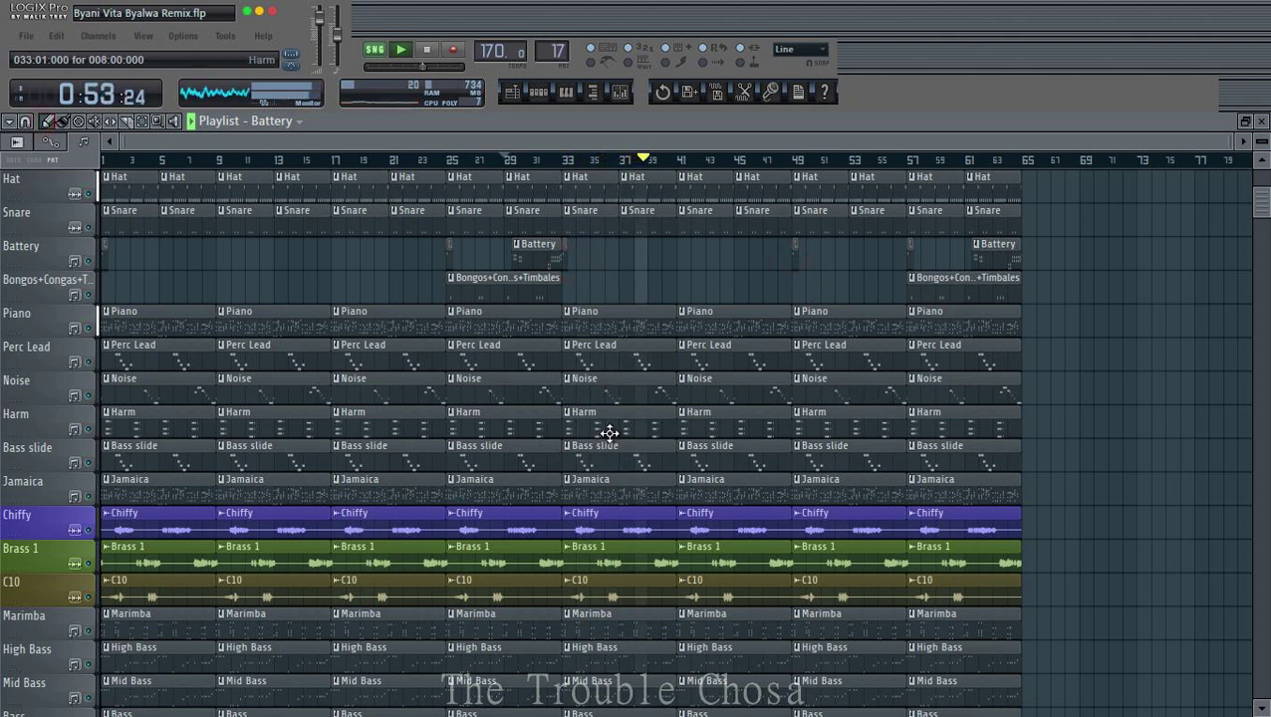
Step: Clear the Perc Lead and Noise clips from bars 33–48, keeping a short Noise slice at bar 33 and starting the next Noise clip at bar 51
left_click_drag(673, 395, 570, 398)
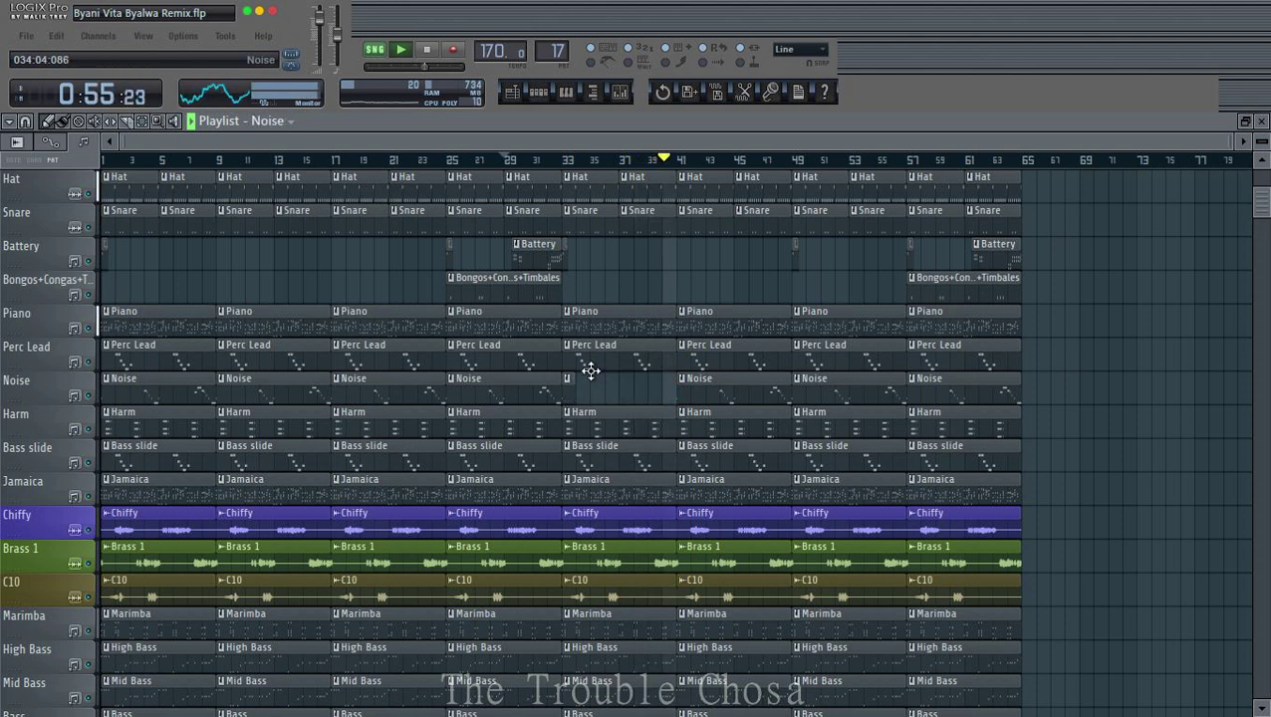
right_click(591, 370)
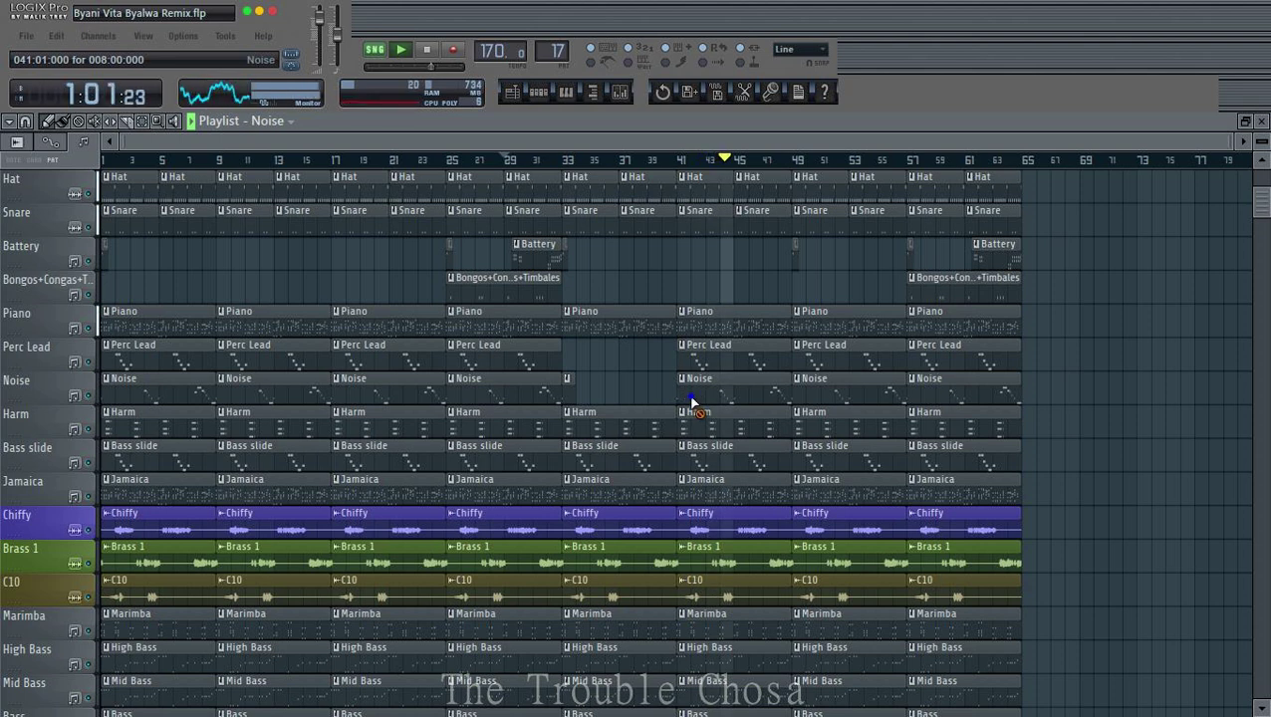
right_click(692, 400)
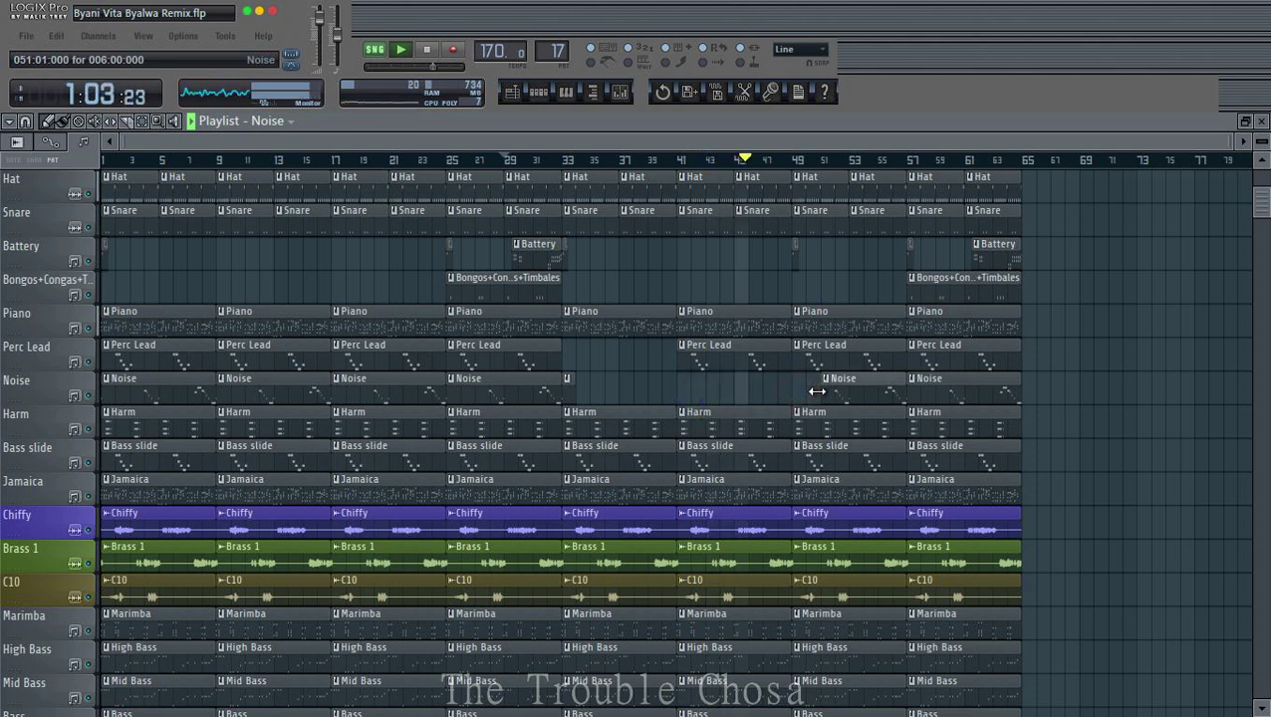
right_click(754, 369)
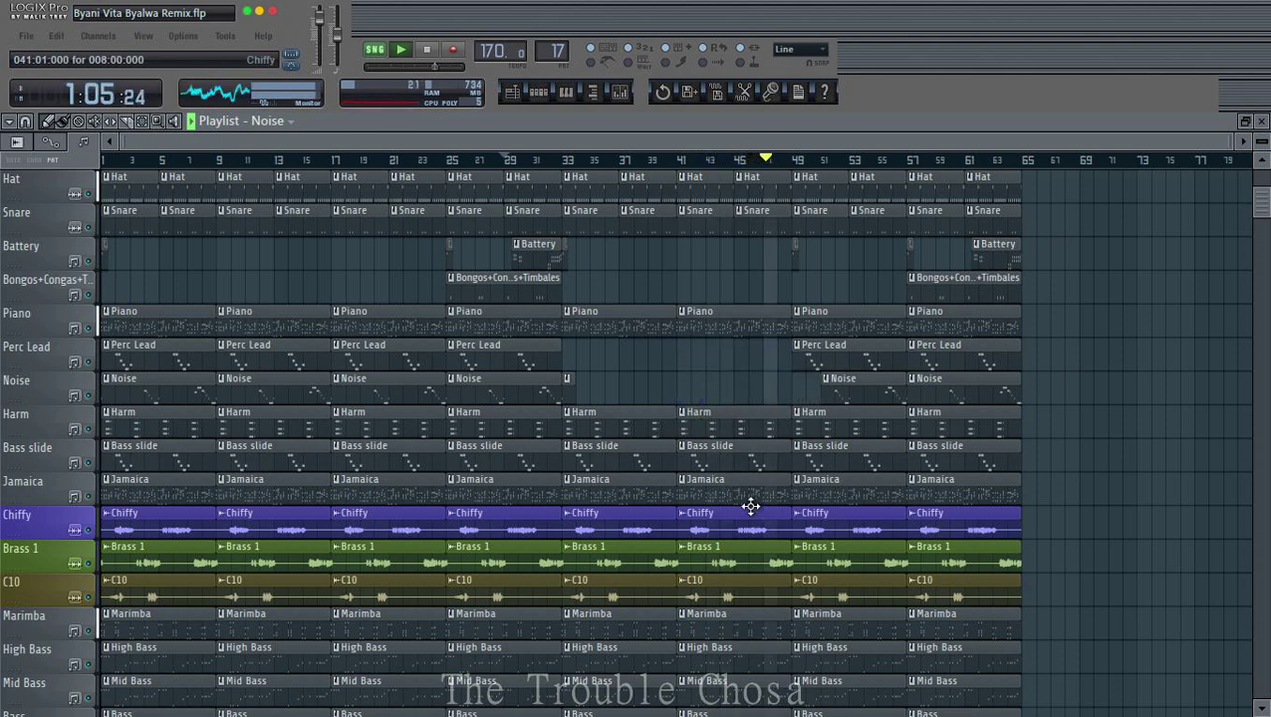
Step: Delete all Chiffy and Brass 1 clips in bars 1–32 of the playlist
scroll(737, 510, "down", 1)
right_click(521, 526)
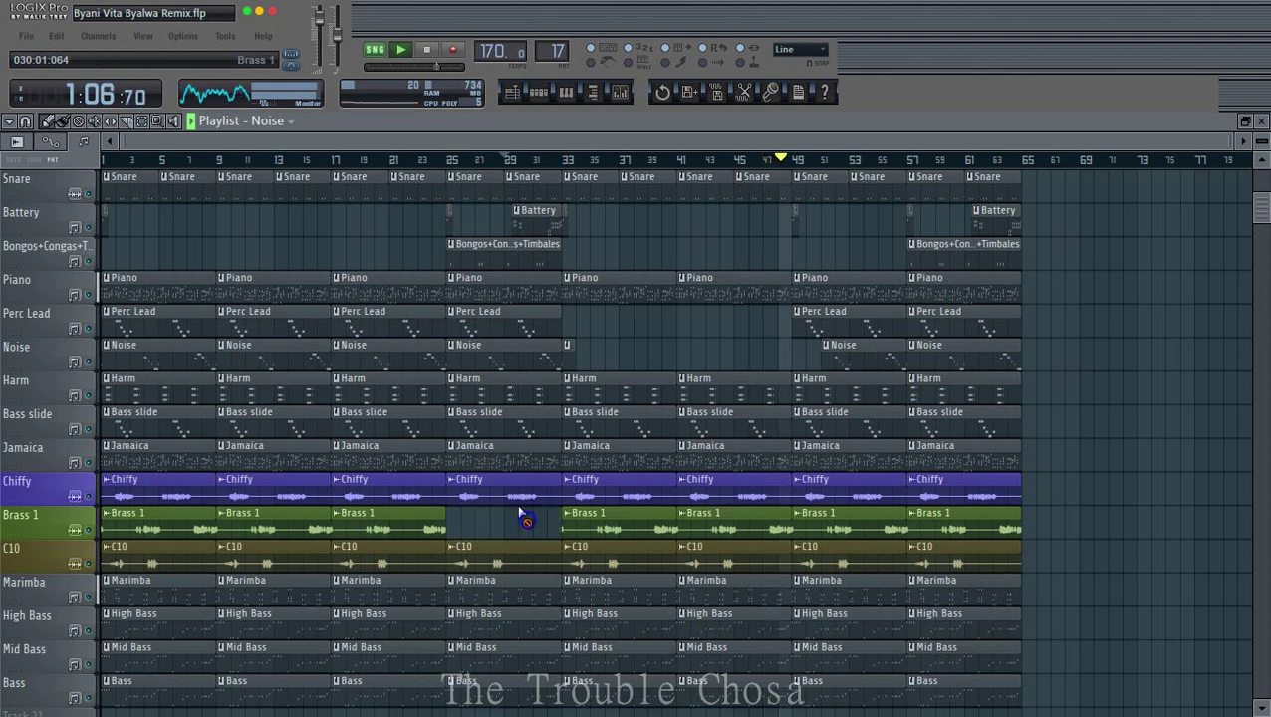
right_click(274, 503)
right_click(389, 503)
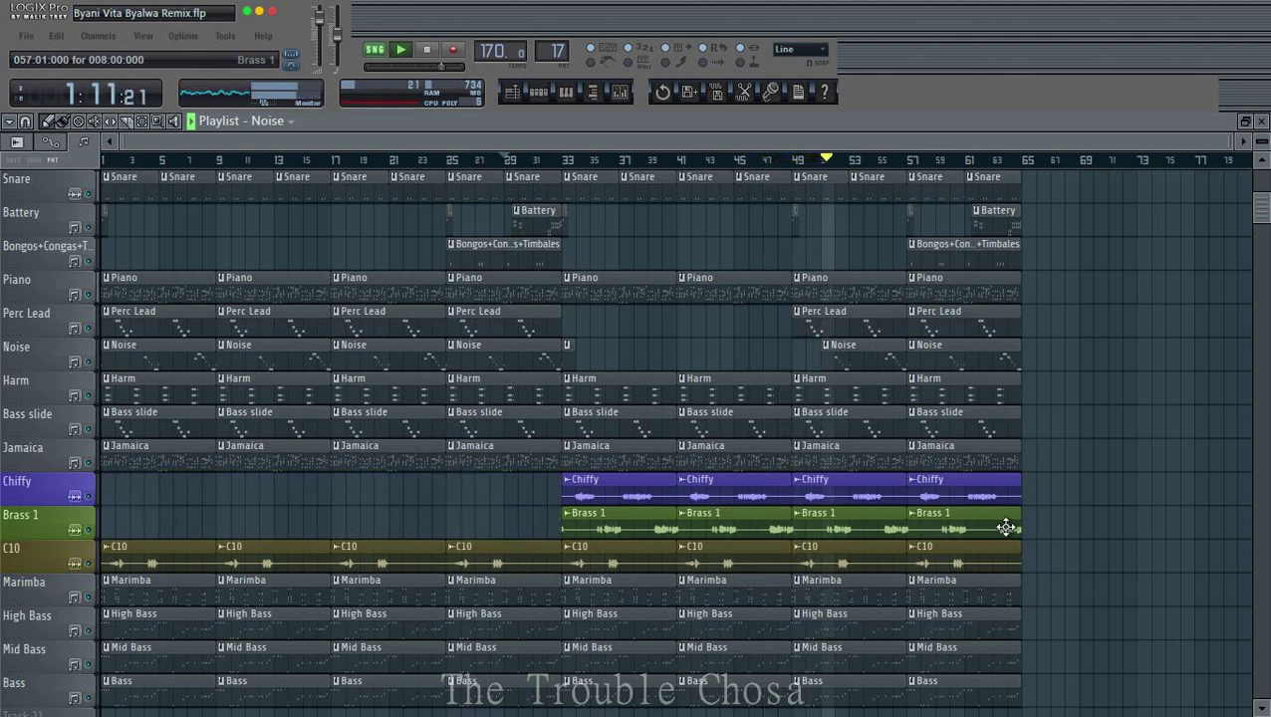
Step: Trim the Brass 1 section to run from bar 34 through bar 49 and delete the Chiffy clips from bar 49 onward
left_click_drag(904, 529, 822, 531)
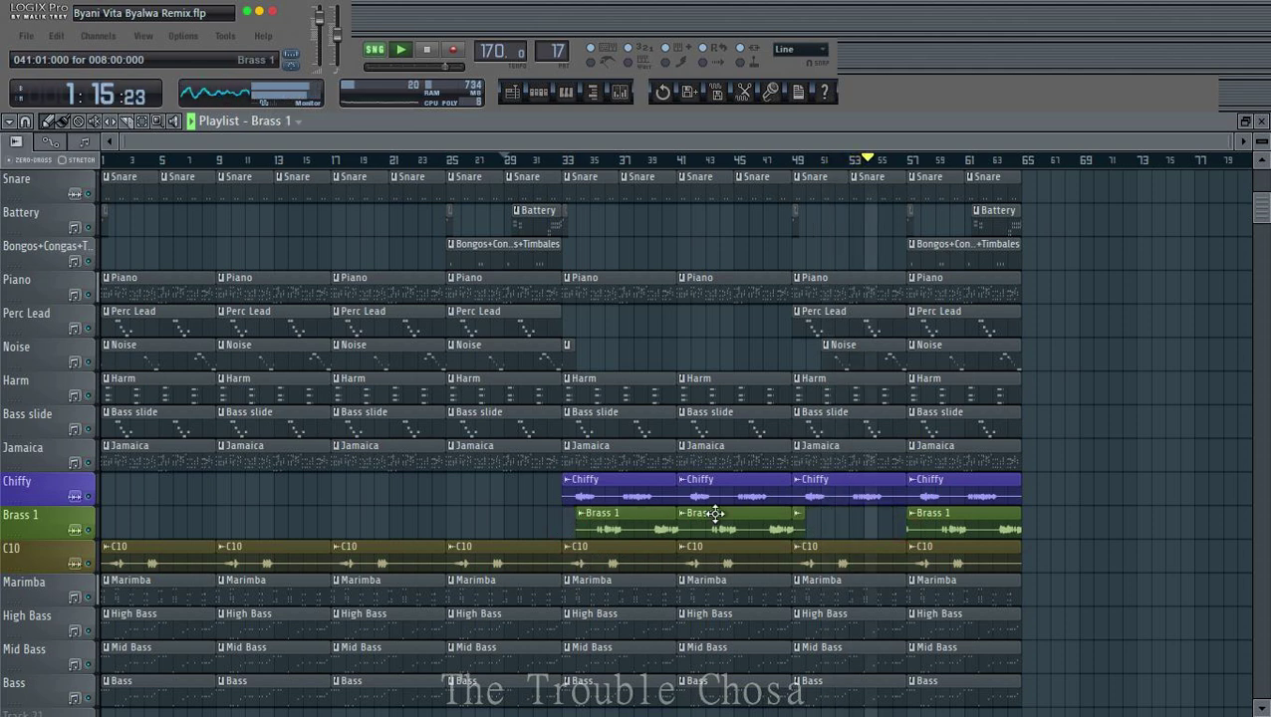
right_click(951, 490)
right_click(971, 523)
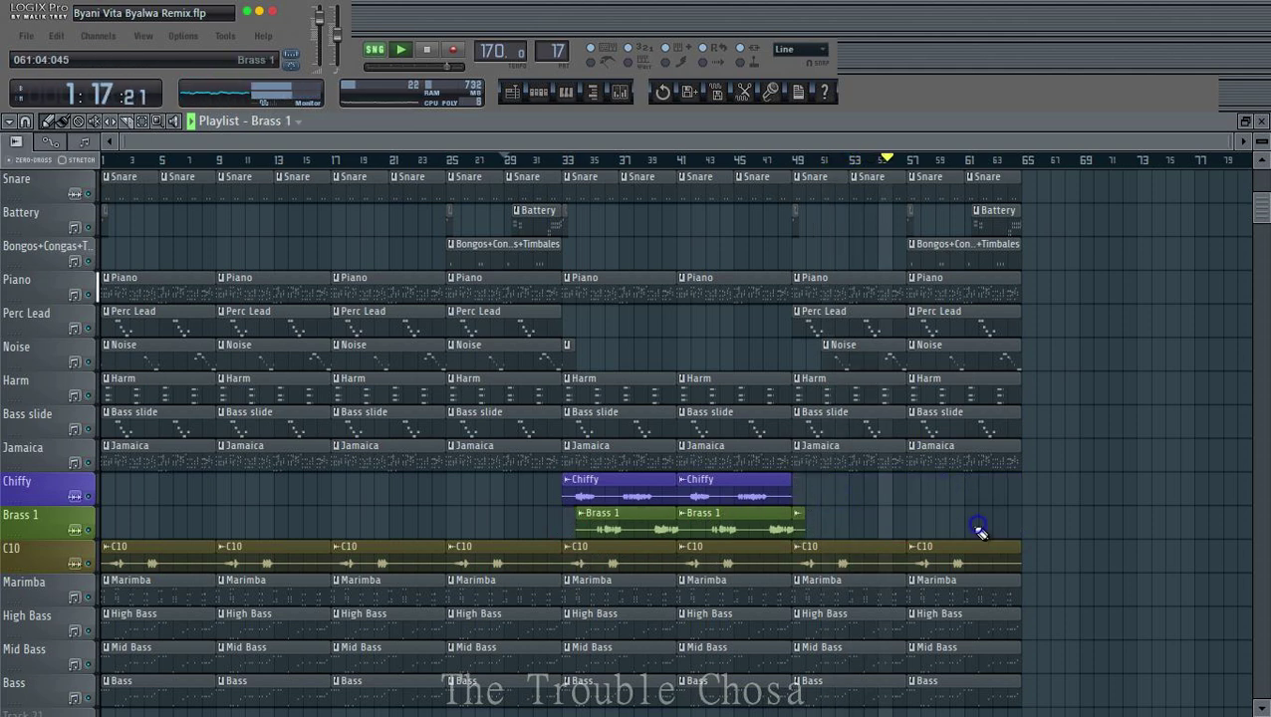
Step: Unmute the Perc Lead and Noise channels in the step sequencer and hide it
left_click(538, 94)
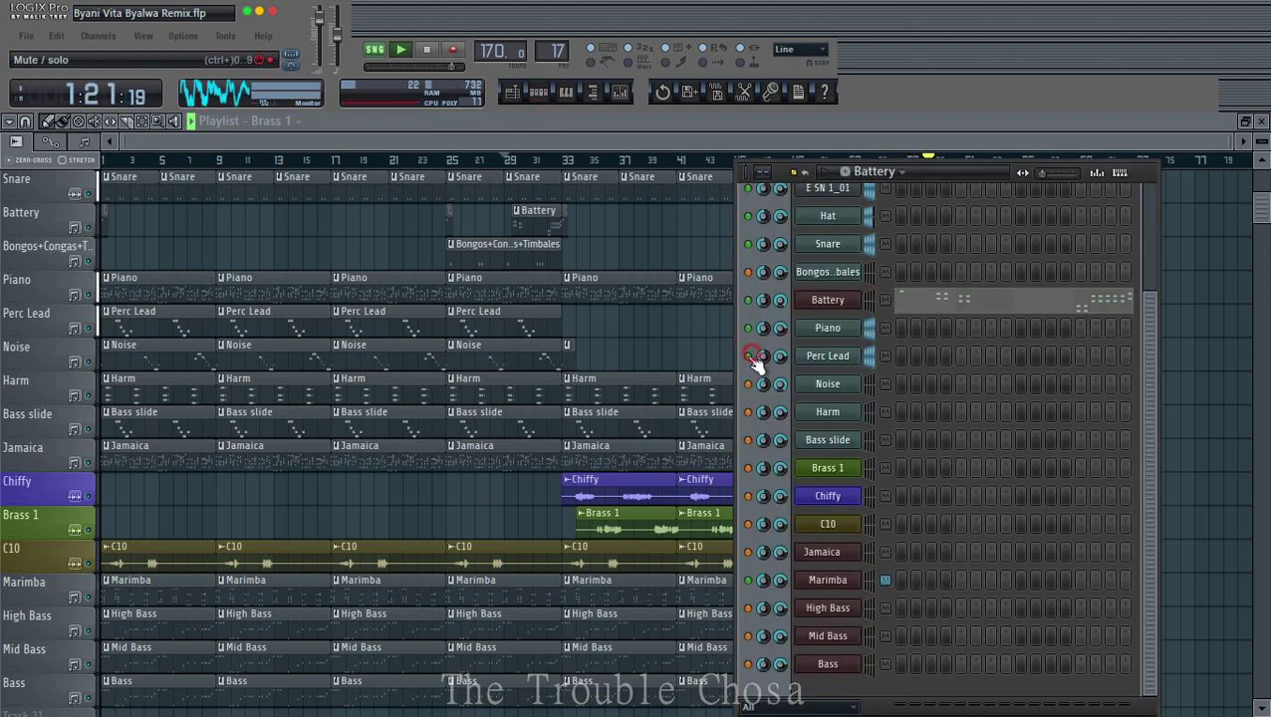
key("F6")
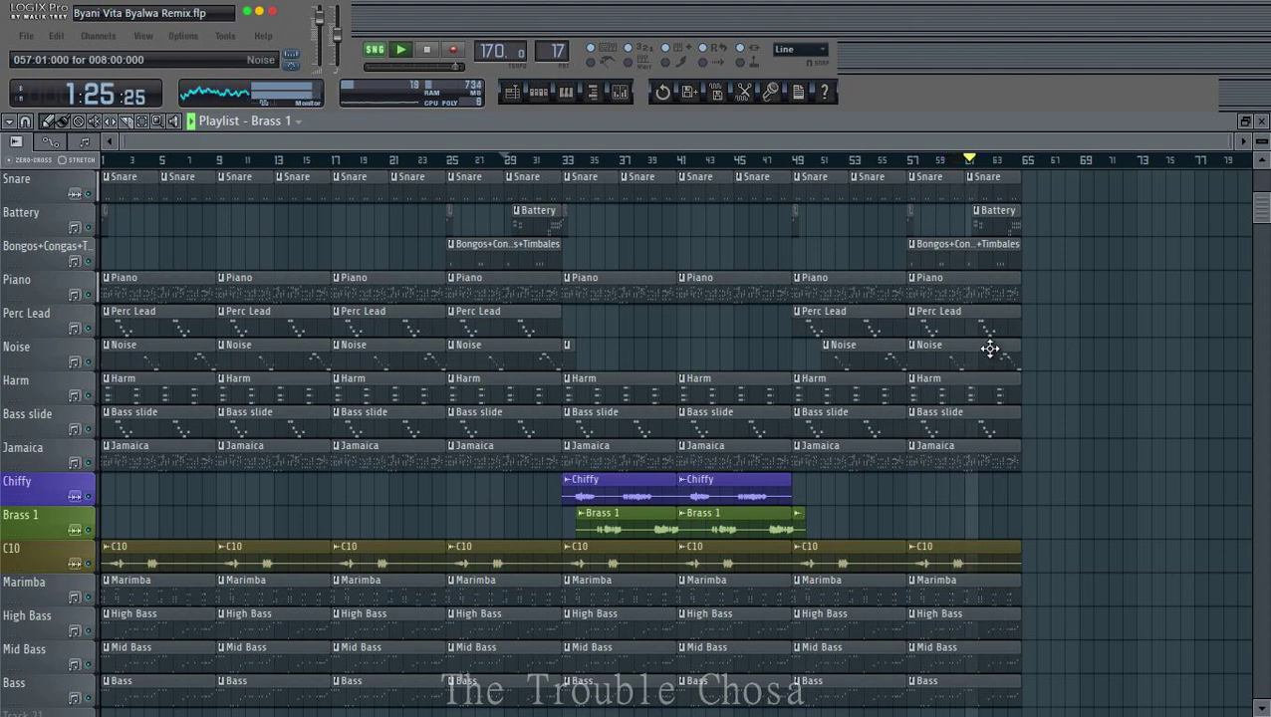
Step: Examine the notes of the Perc Lead and Noise patterns in the piano roll
double_click(963, 324)
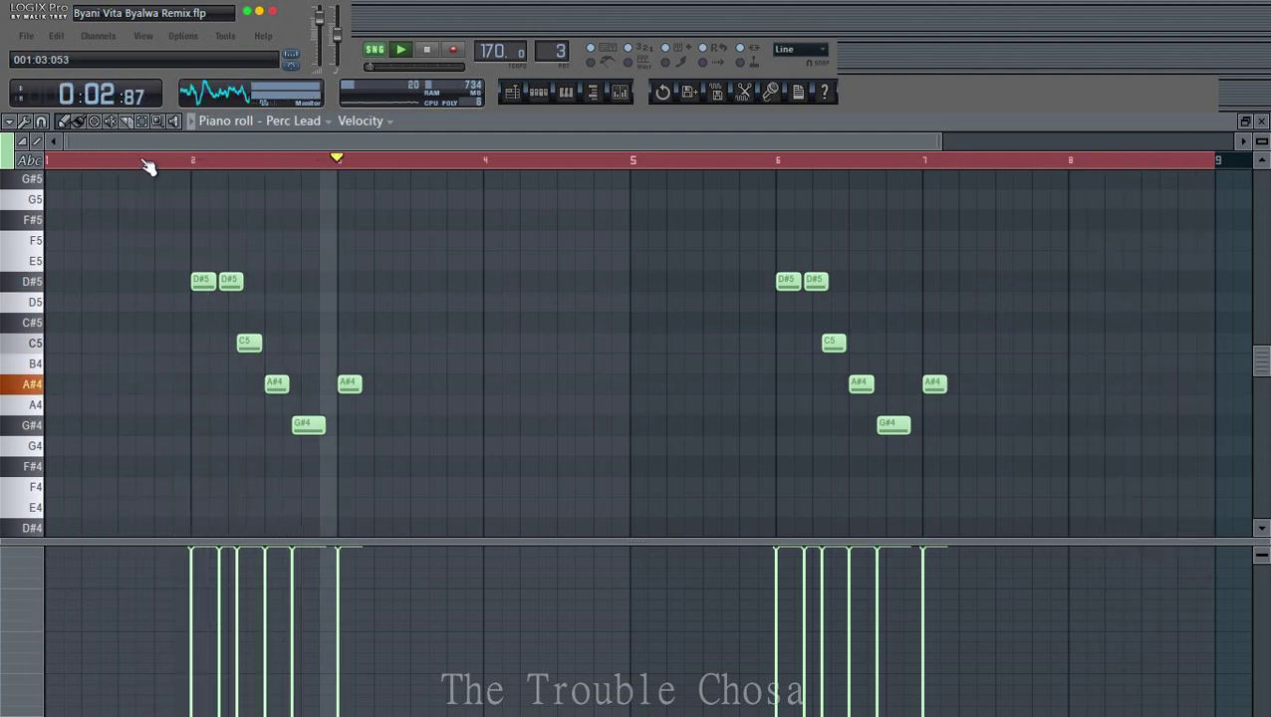
scroll(149, 165, "up", 3)
scroll(149, 165, "down", 4)
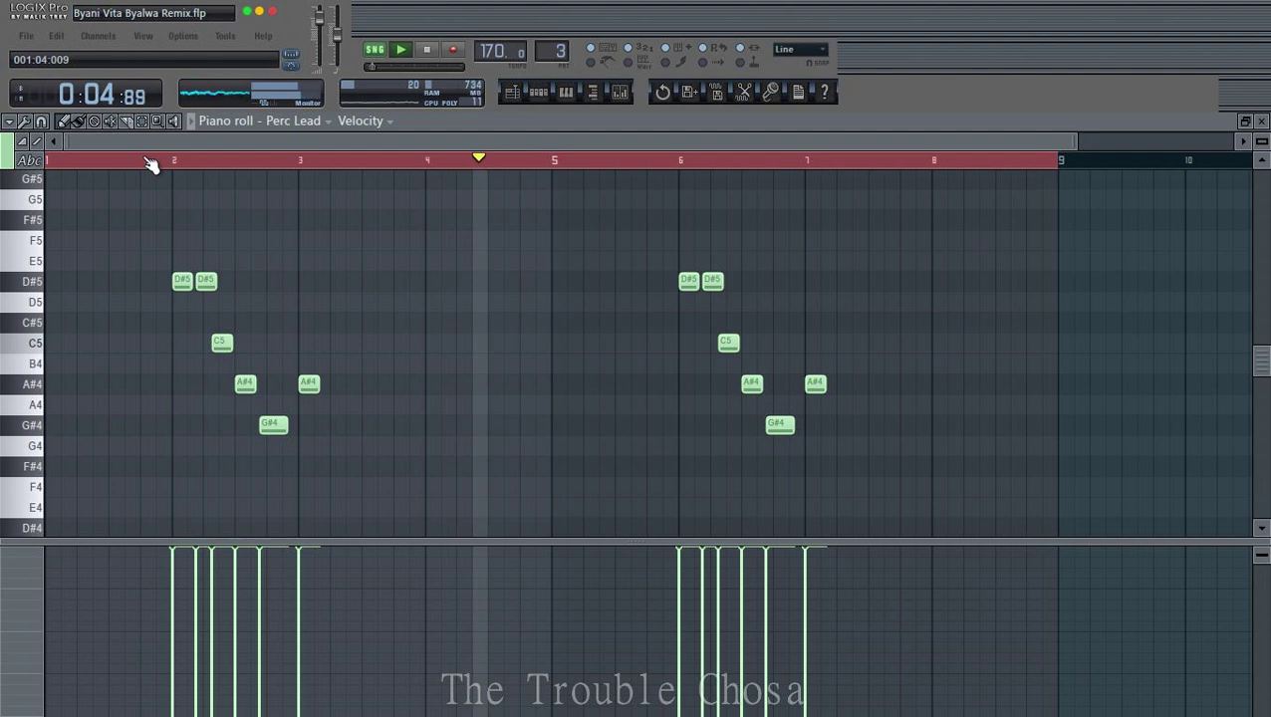
scroll(833, 169, "up", 5)
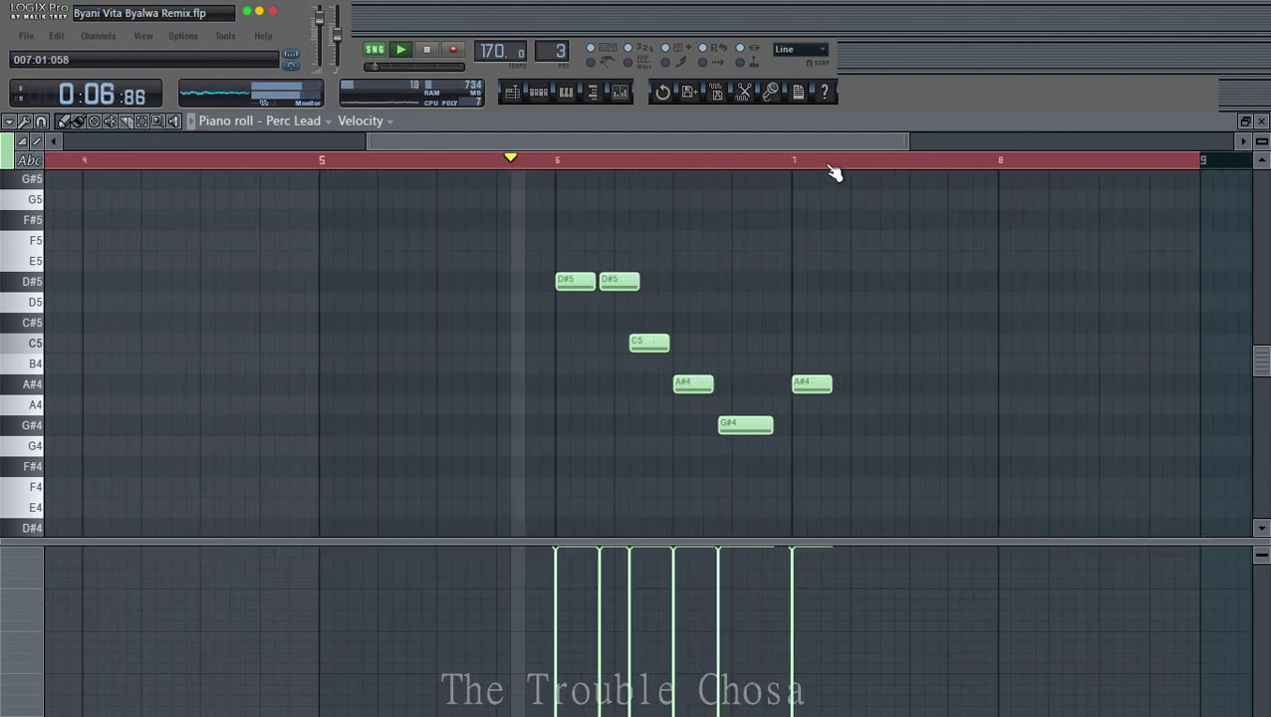
scroll(835, 170, "down", 4)
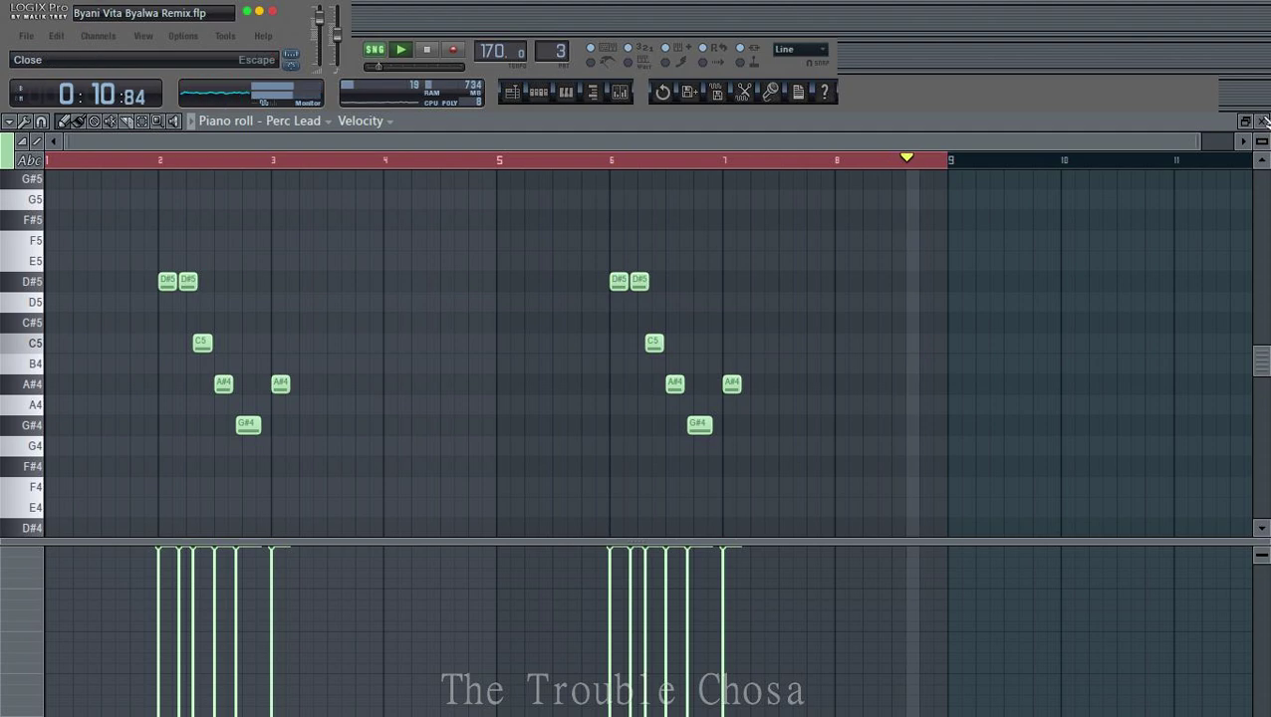
key("F5")
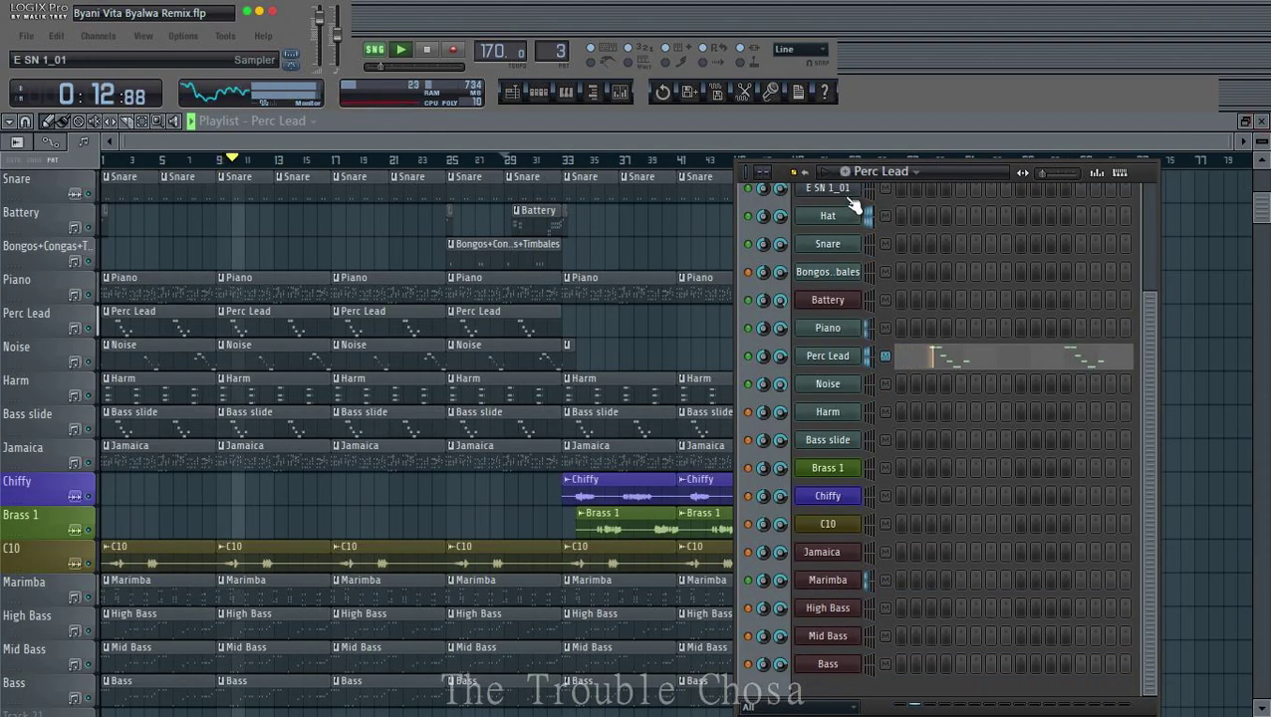
double_click(370, 357)
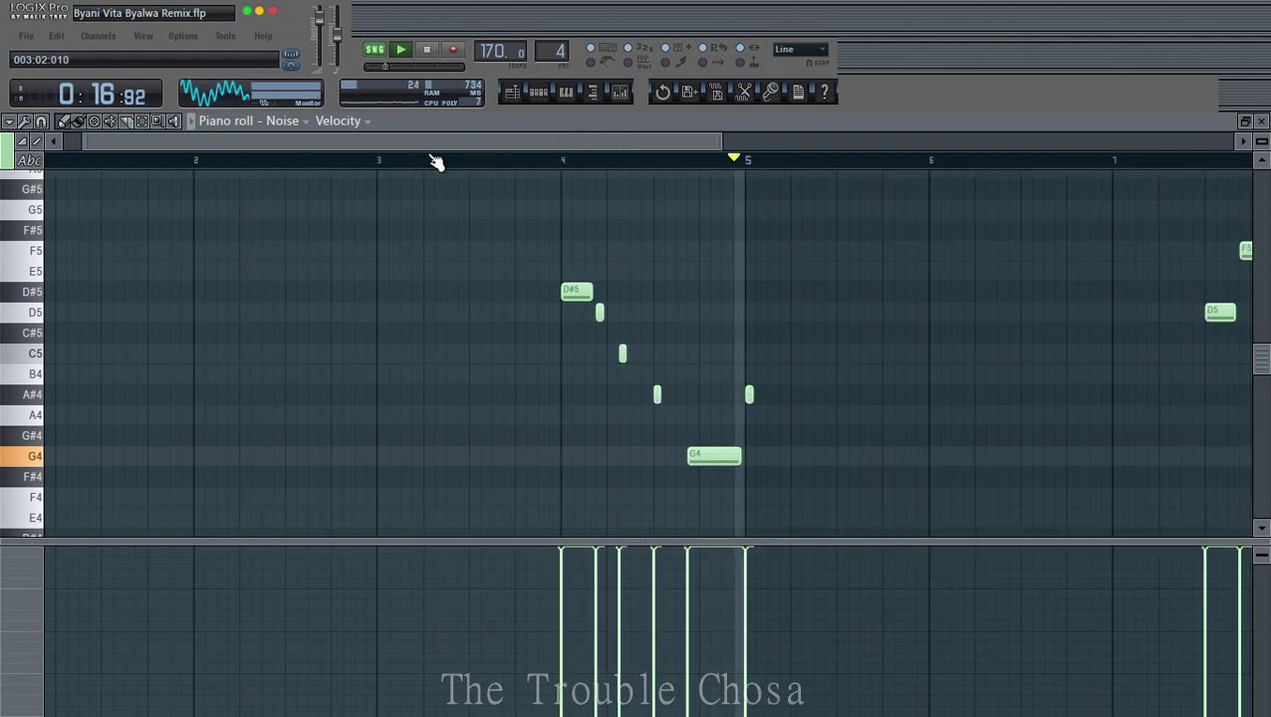
scroll(435, 161, "up", 1)
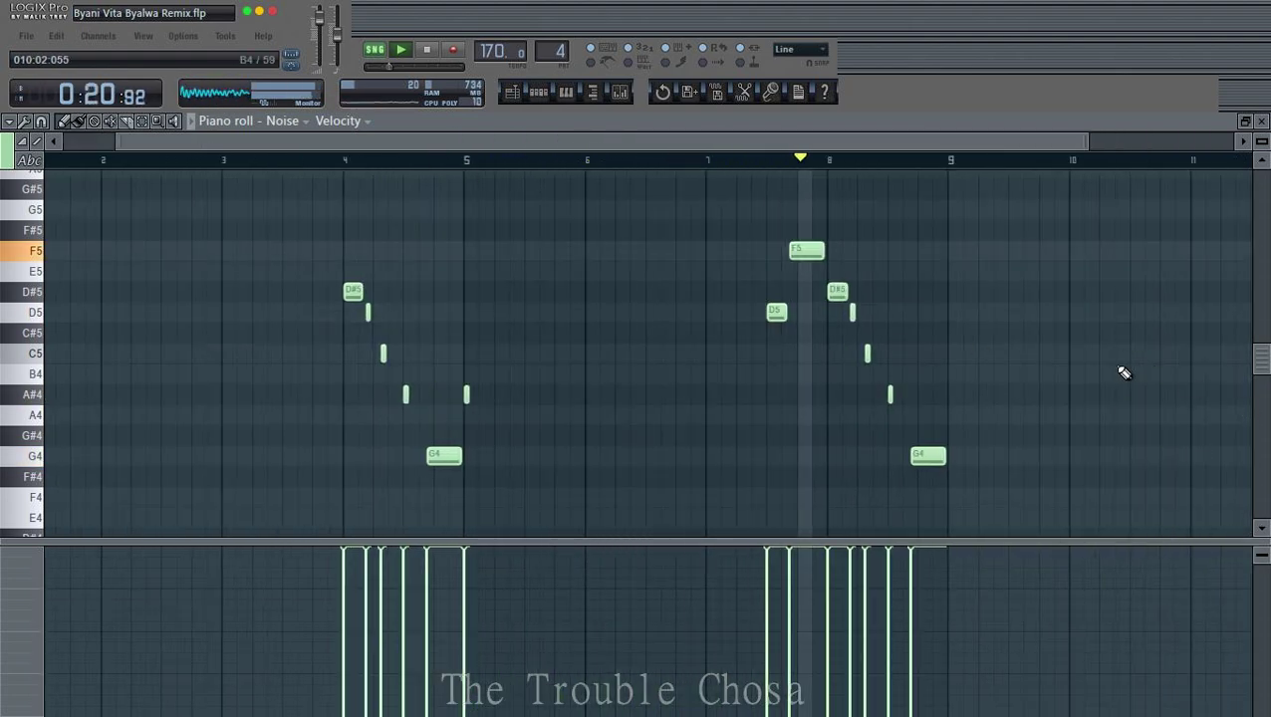
scroll(902, 167, "up", 5)
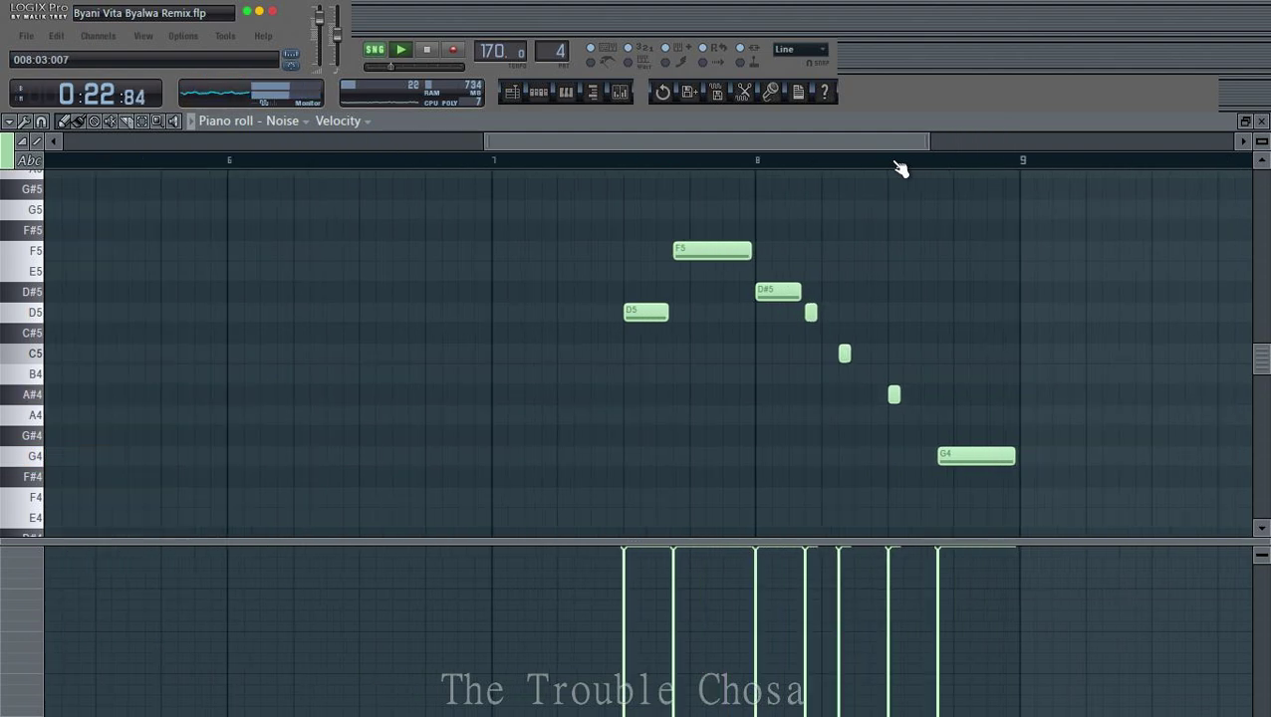
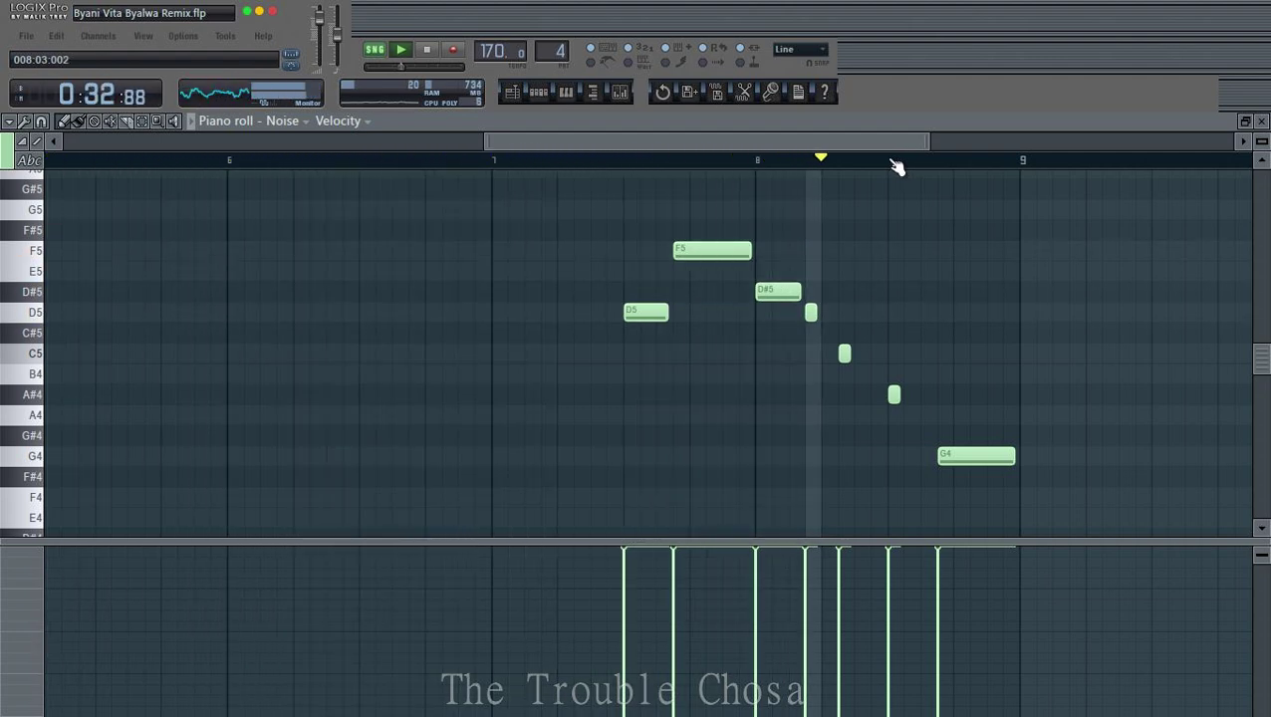
scroll(895, 165, "down", 2)
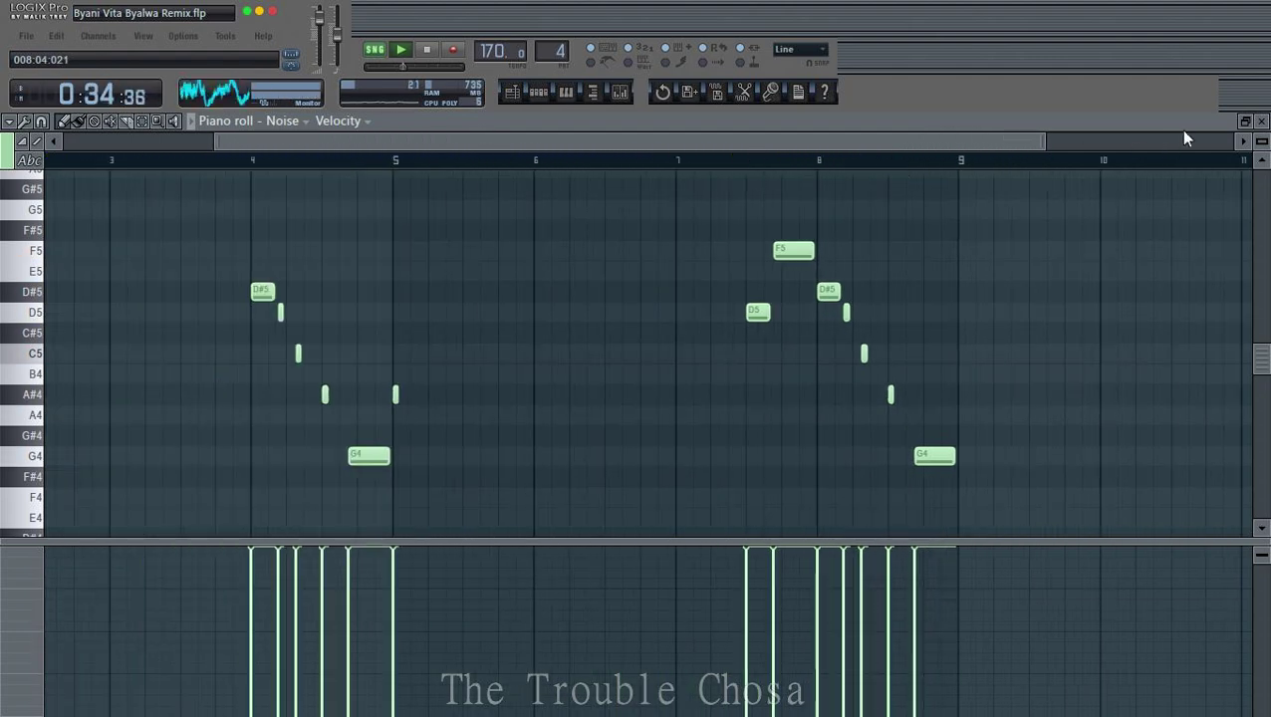
left_click(1263, 122)
key("F6")
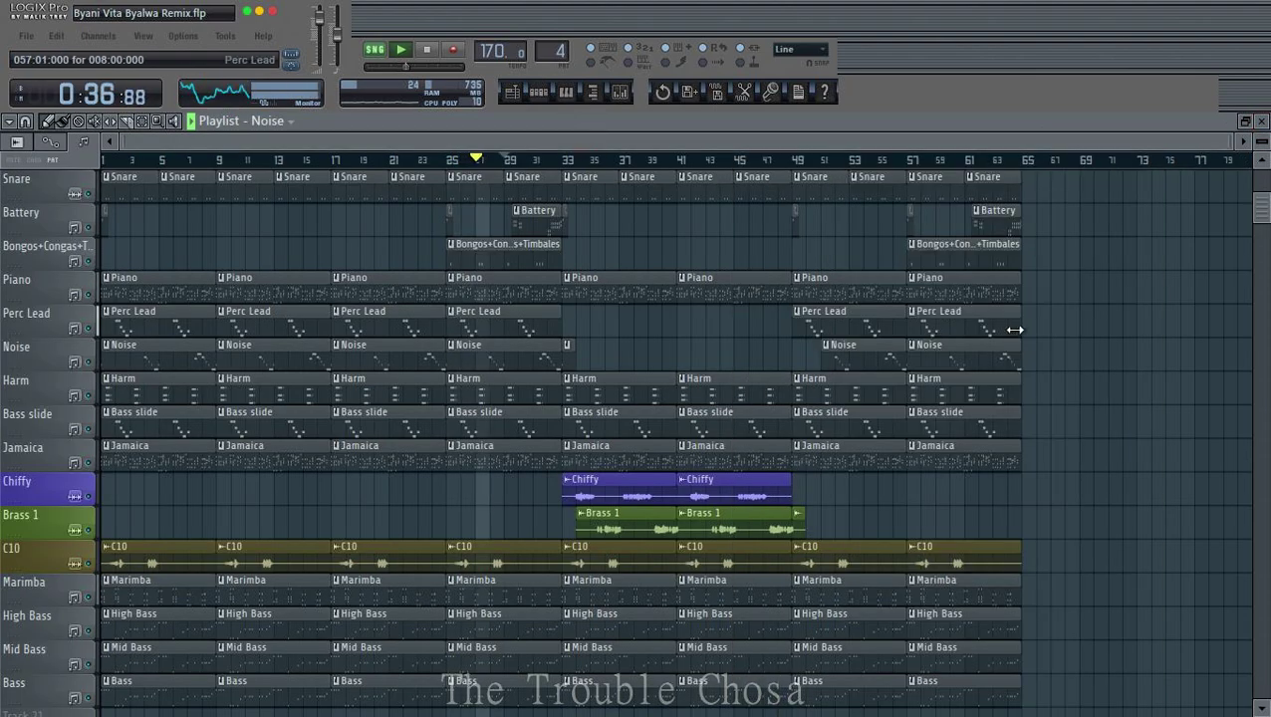
Step: Unmute the Harm, Brass 1, Chiffy and C10 channels and check the Harm pattern's notes in the piano roll
scroll(777, 354, "up", 4)
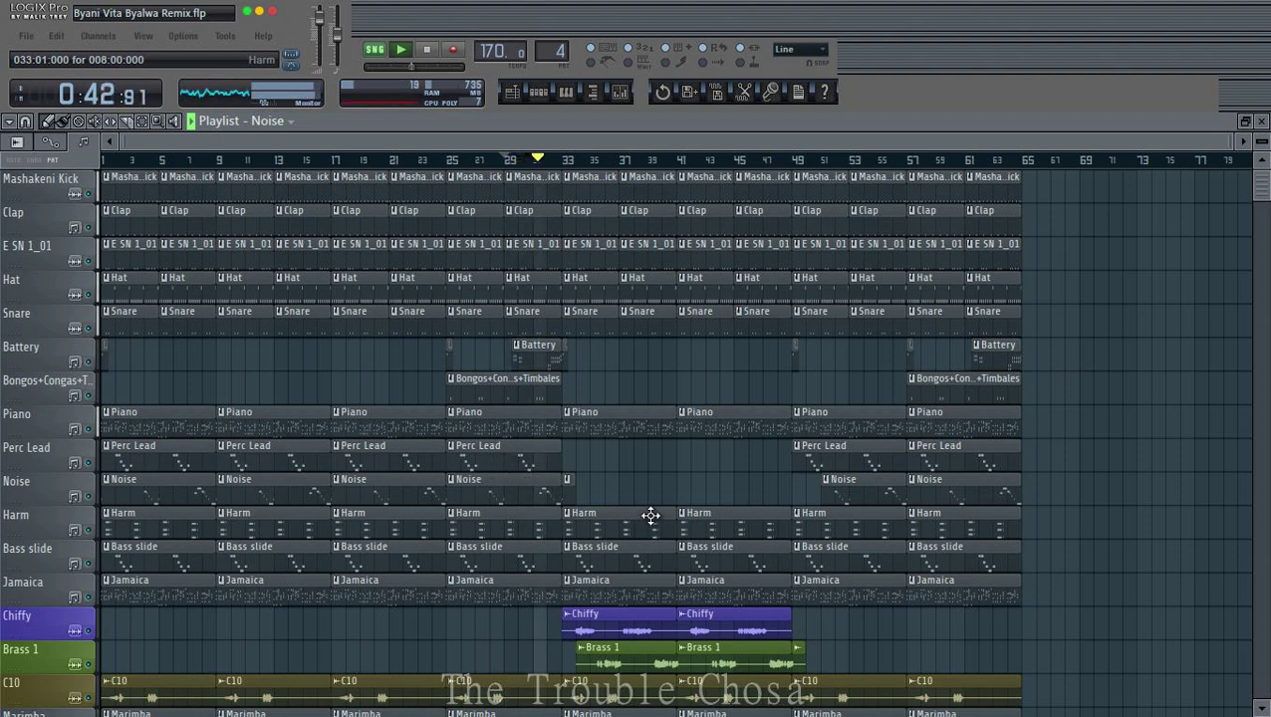
scroll(663, 483, "down", 2)
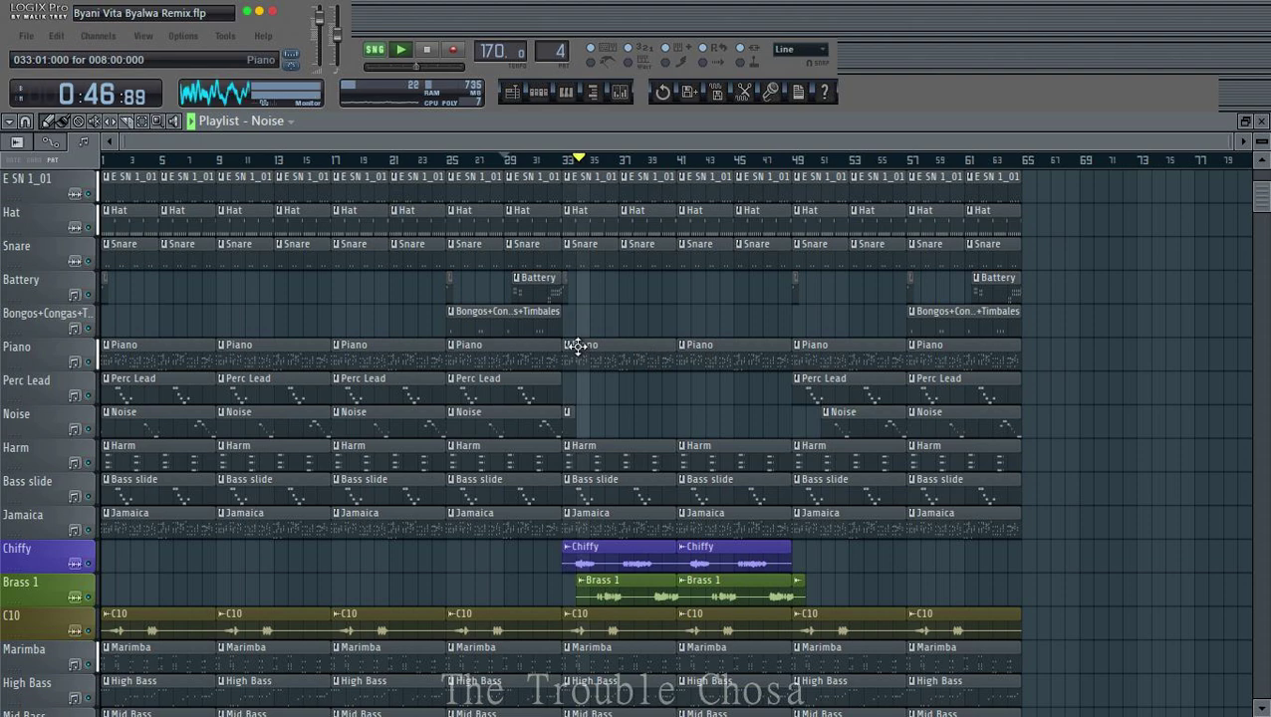
scroll(873, 355, "down", 10)
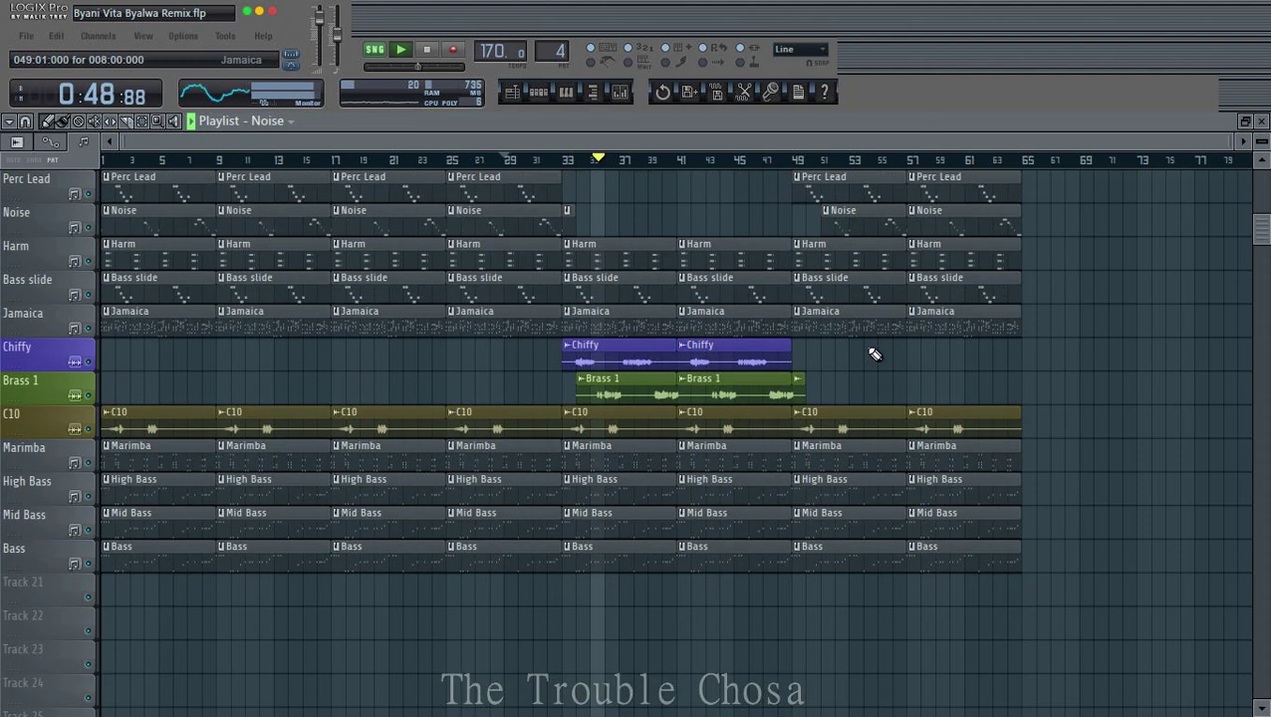
scroll(823, 367, "up", 1)
scroll(823, 368, "up", 2)
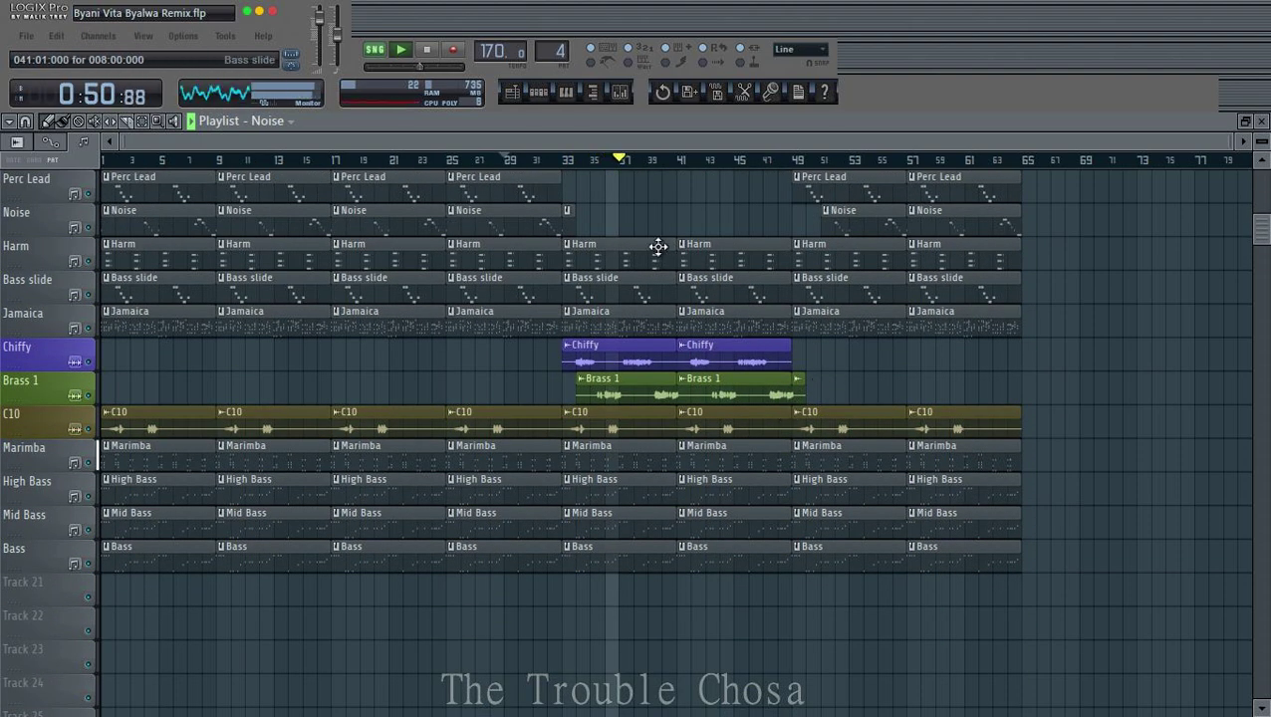
left_click(539, 91)
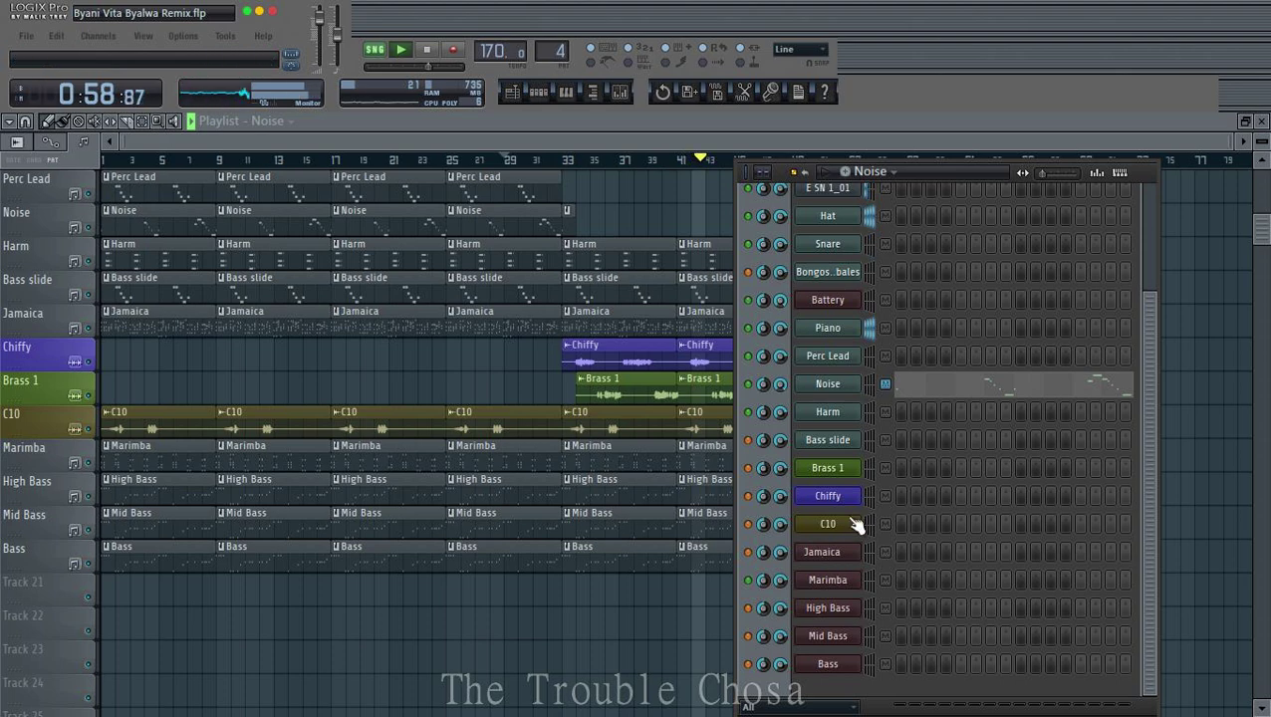
double_click(505, 255)
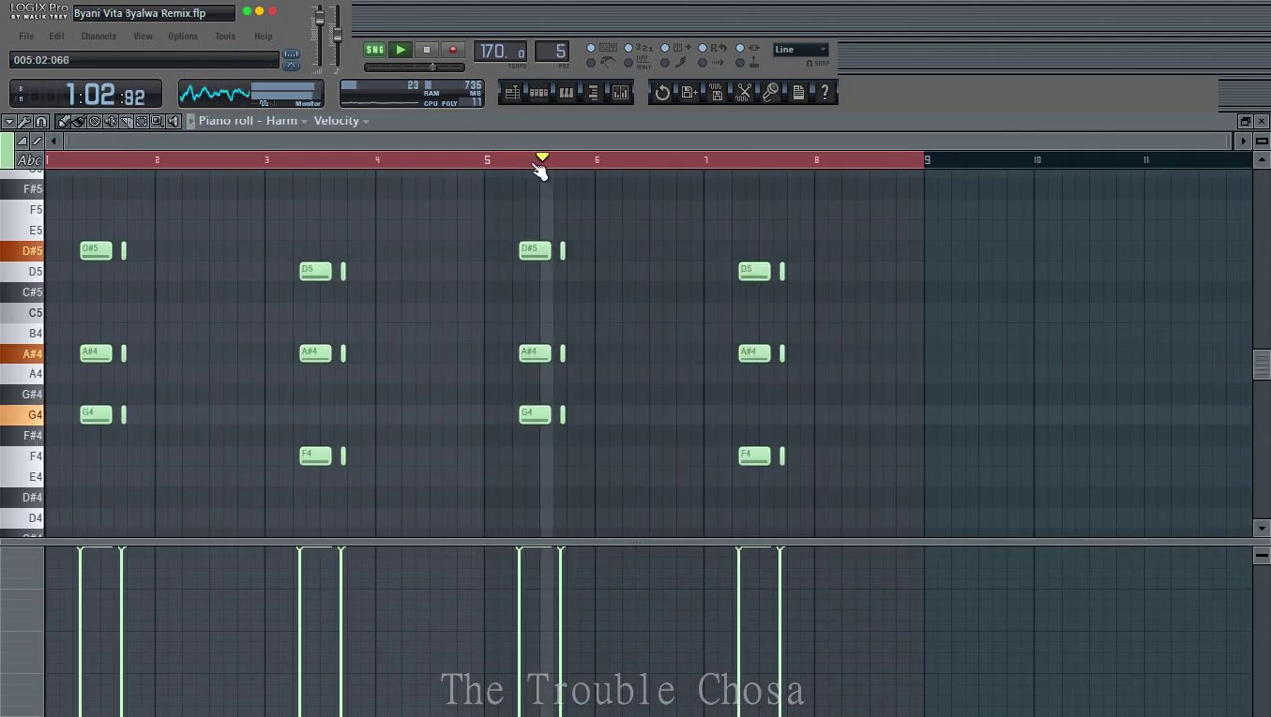
left_click(1261, 122)
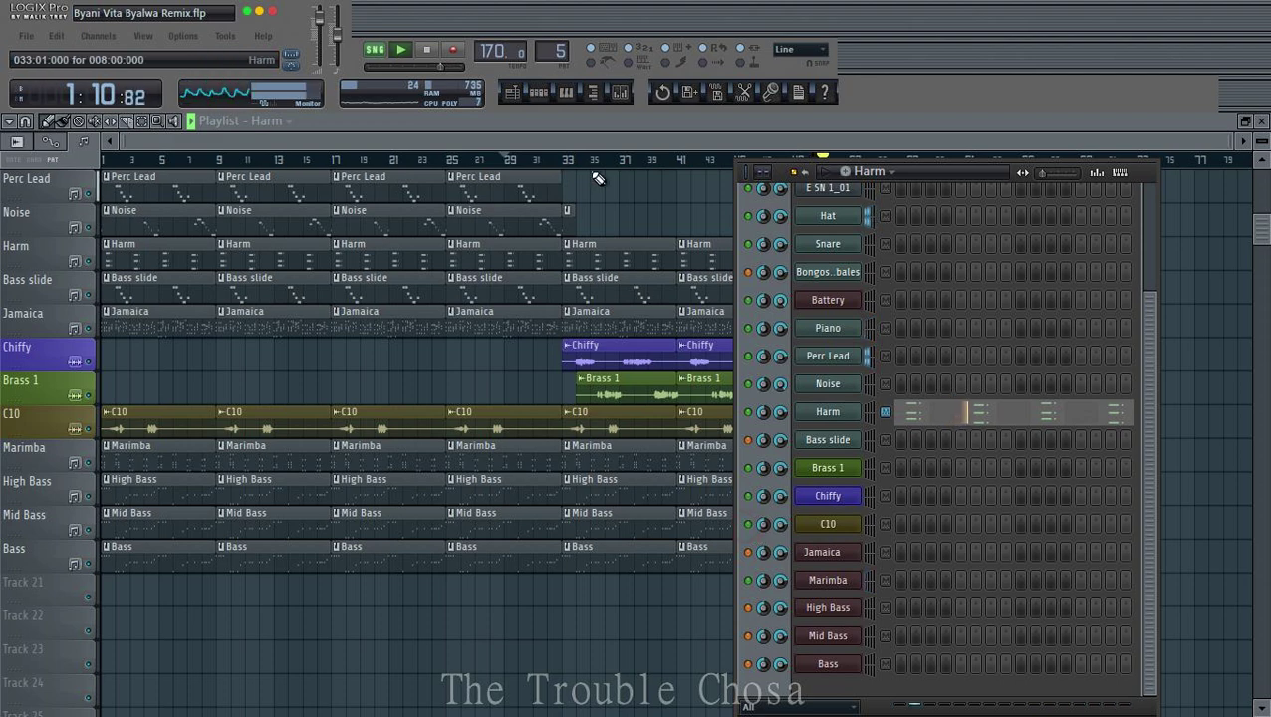
key("F6")
scroll(498, 349, "up", 2)
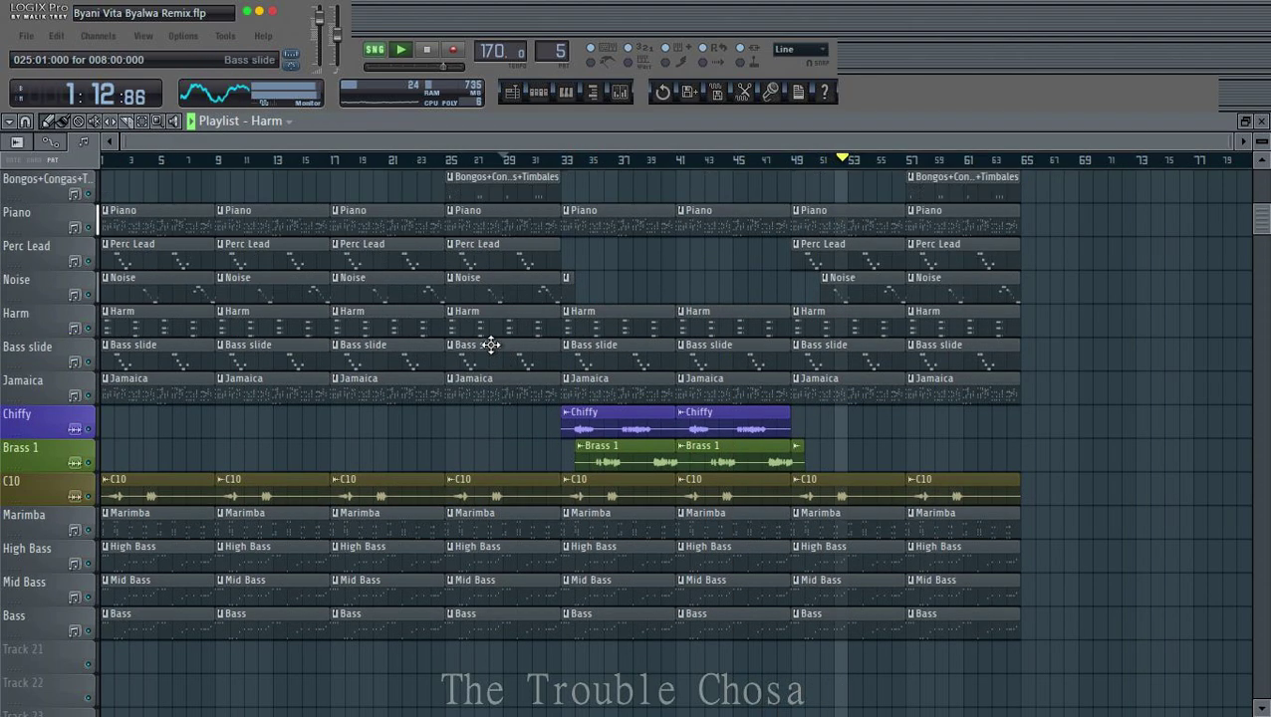
Step: Delete the C10 clips across bars 1 to 24 and bars 33 to 48 in the playlist
scroll(491, 345, "down", 1)
right_click(417, 468)
right_click(250, 453)
right_click(171, 468)
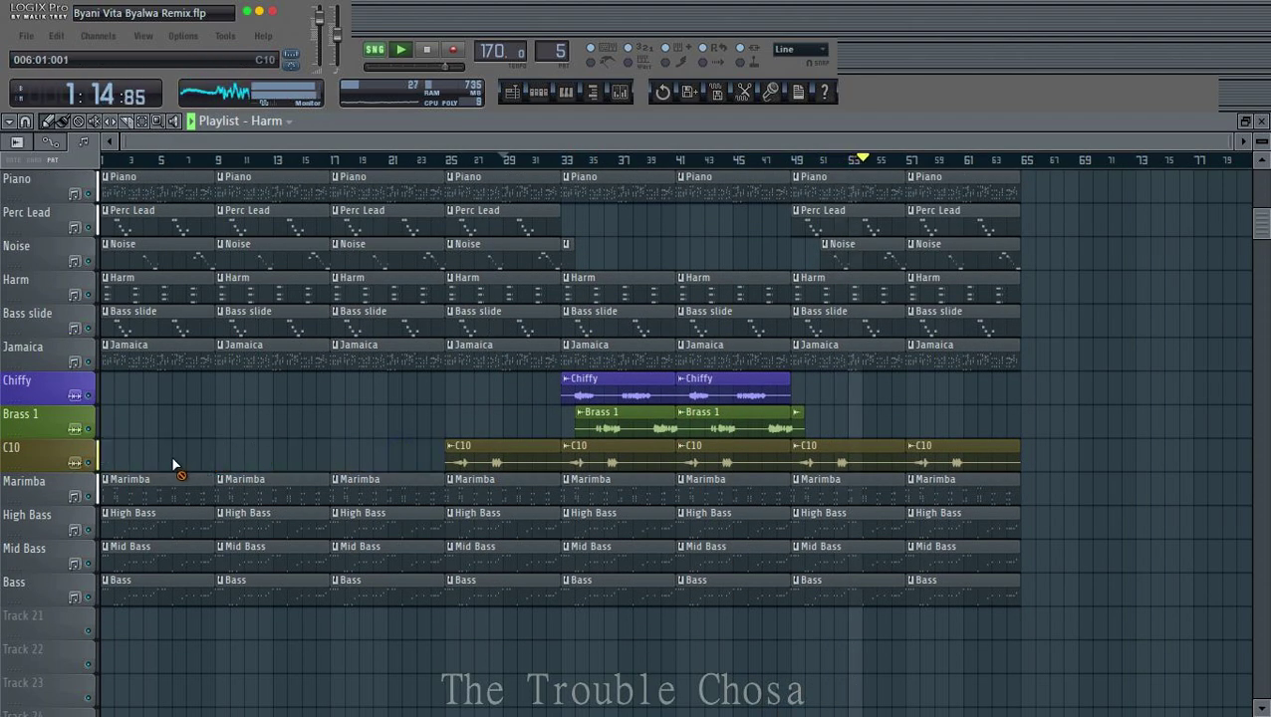
right_click(621, 463)
right_click(709, 464)
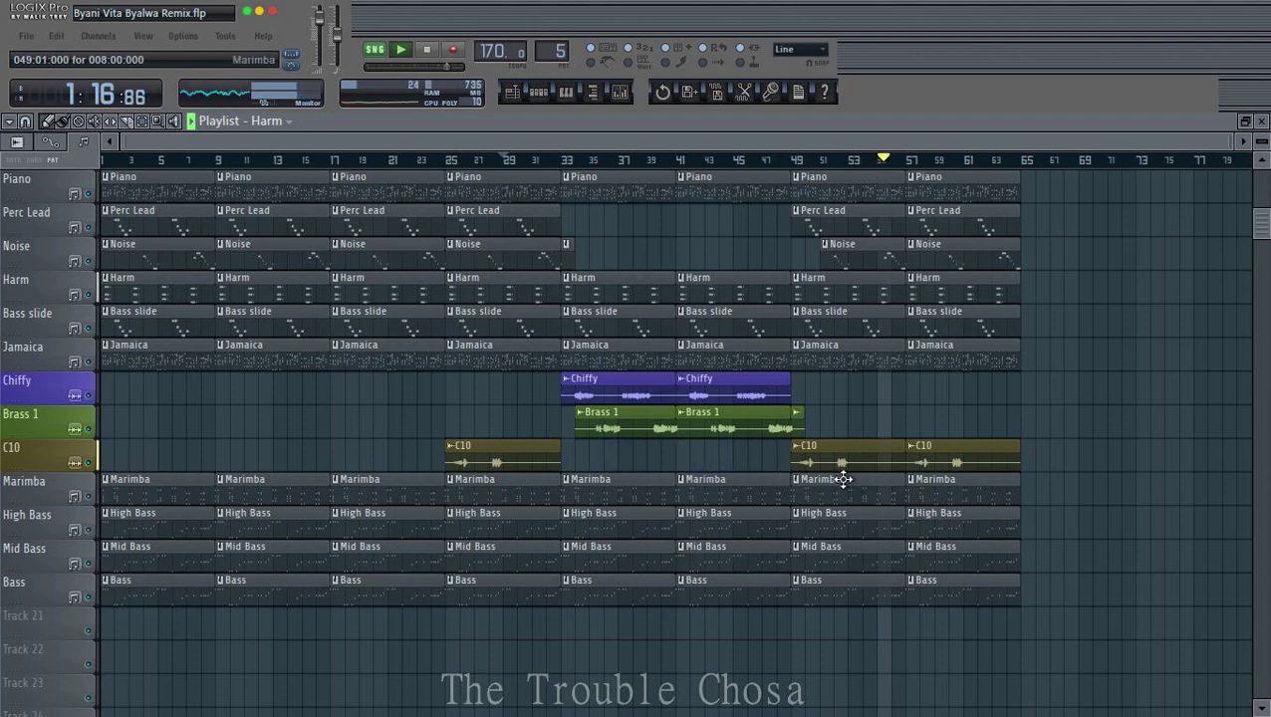
Step: Delete the C10 clip at bar 49, keeping only the ones at bars 25 and 57
scroll(917, 482, "up", 2)
scroll(897, 487, "up", 1)
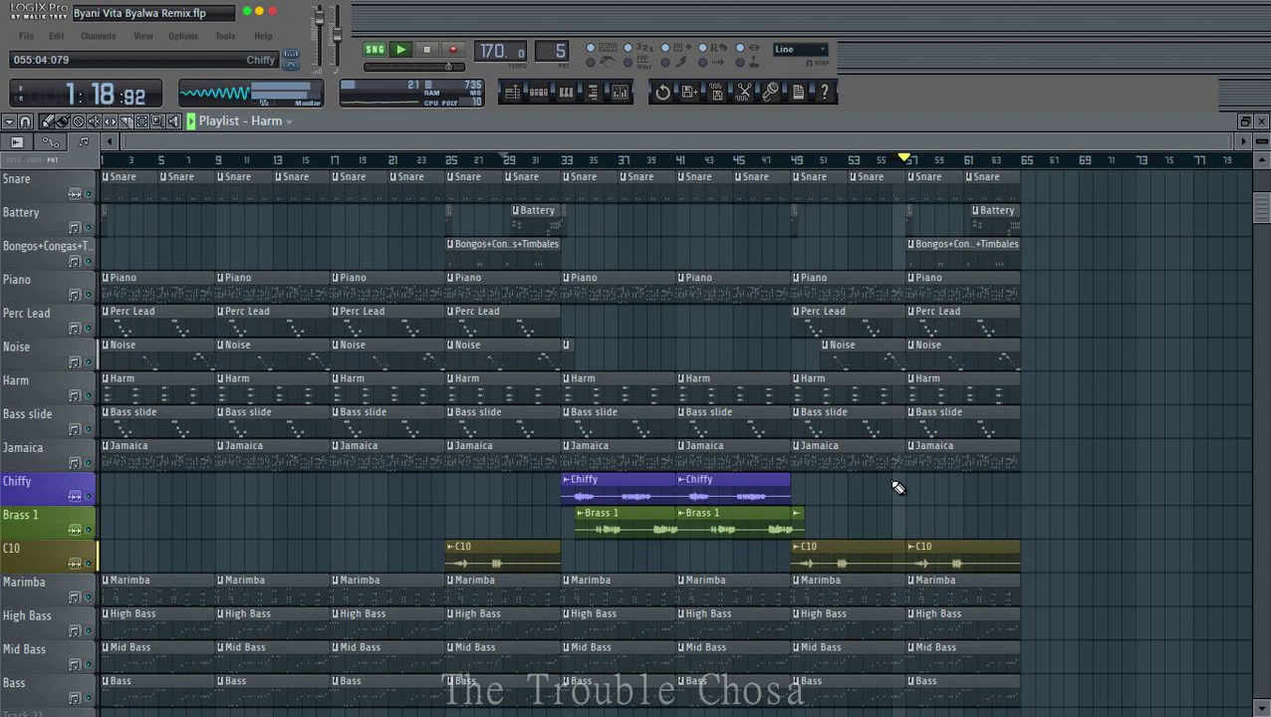
scroll(897, 487, "down", 2)
right_click(850, 493)
scroll(1155, 459, "up", 1)
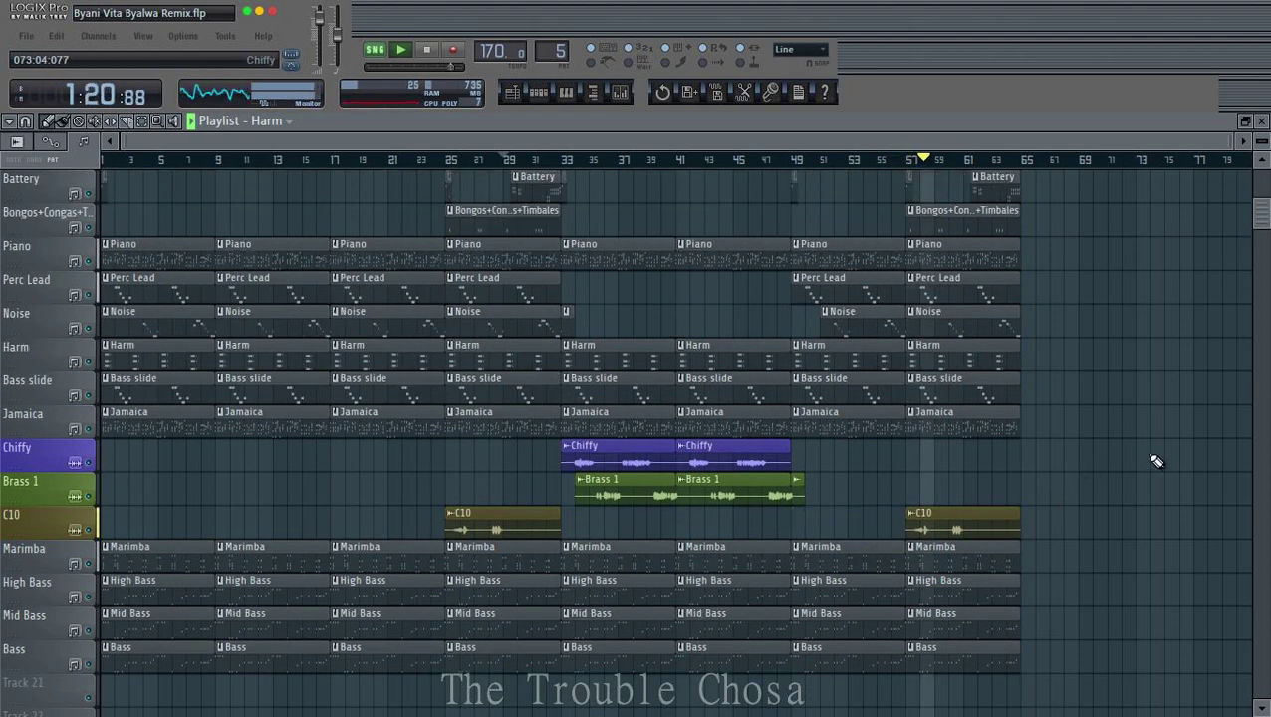
scroll(1152, 459, "up", 2)
scroll(1155, 458, "down", 3)
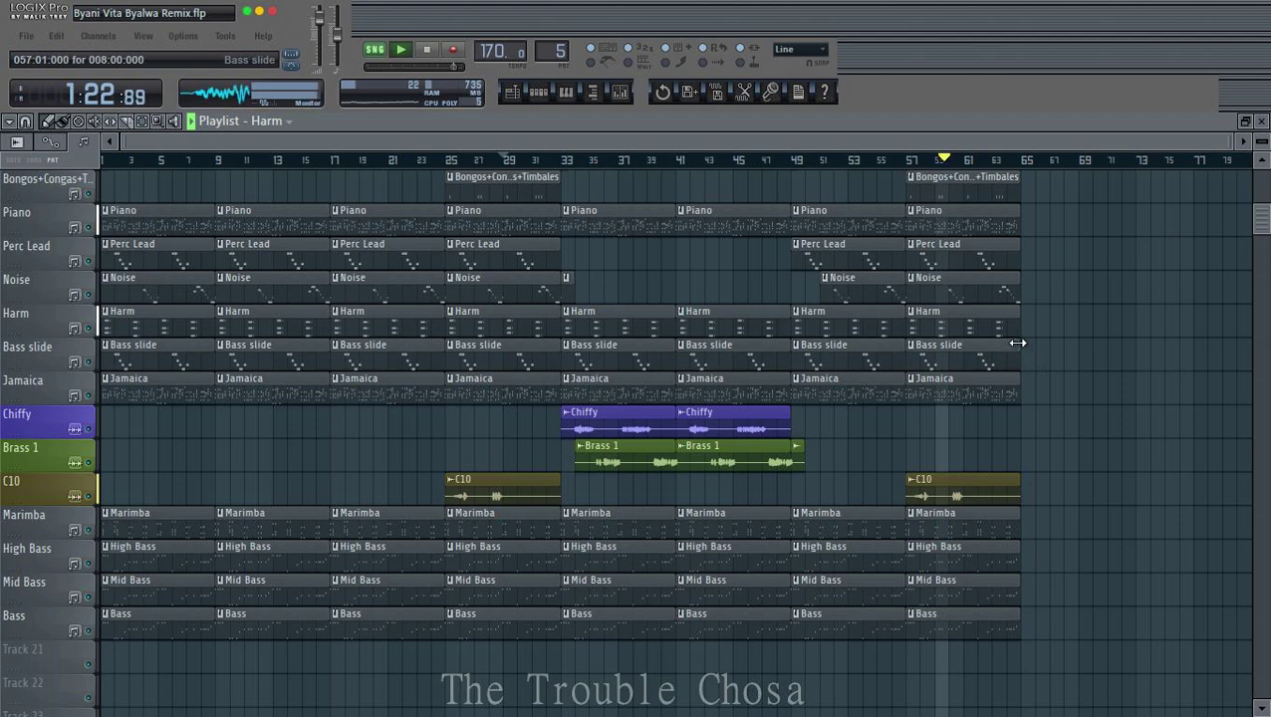
Step: Unmute the Jamaica and Marimba channels and lower the Jamaica mixer track's volume to 82% (-4.2 dB)
key("F6")
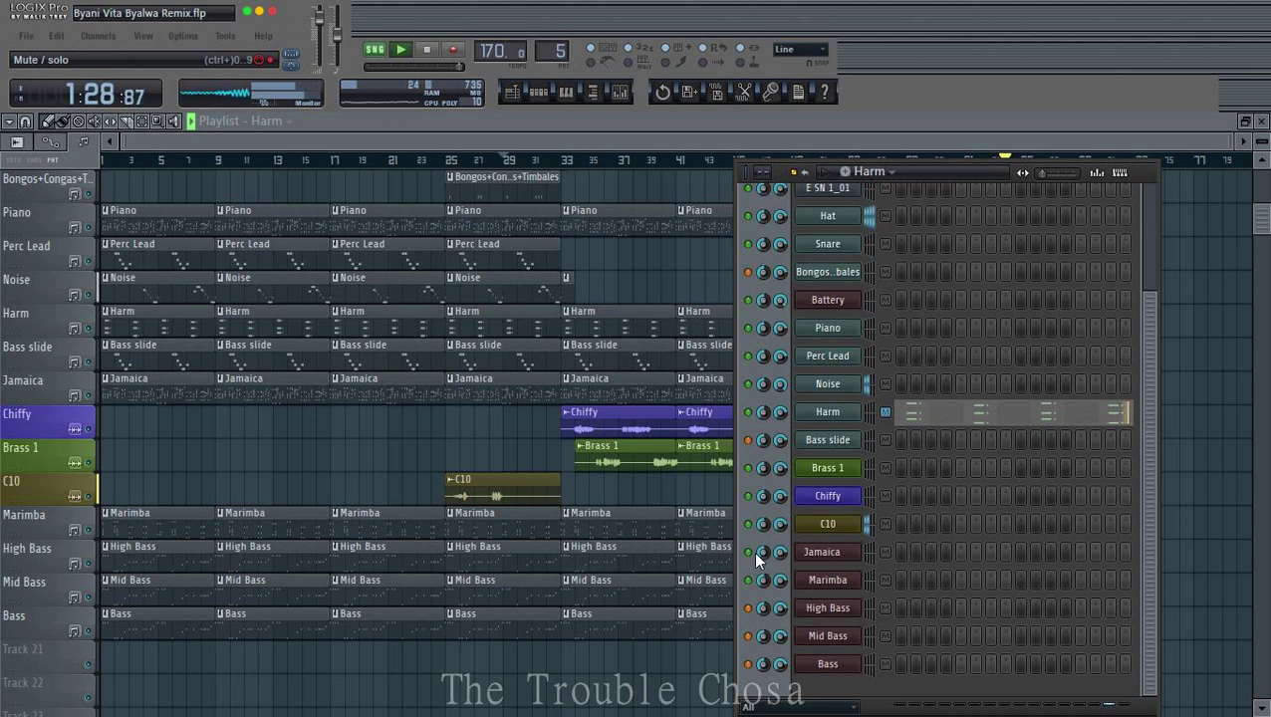
left_click(619, 92)
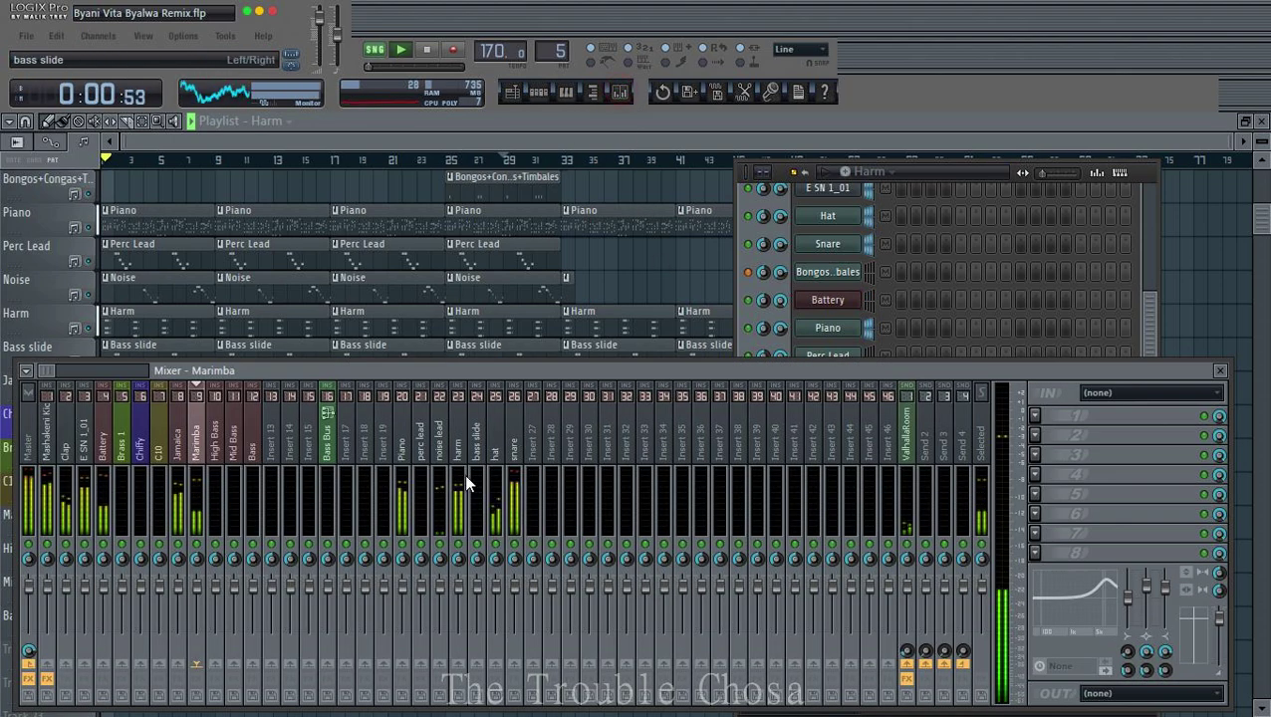
left_click(182, 460)
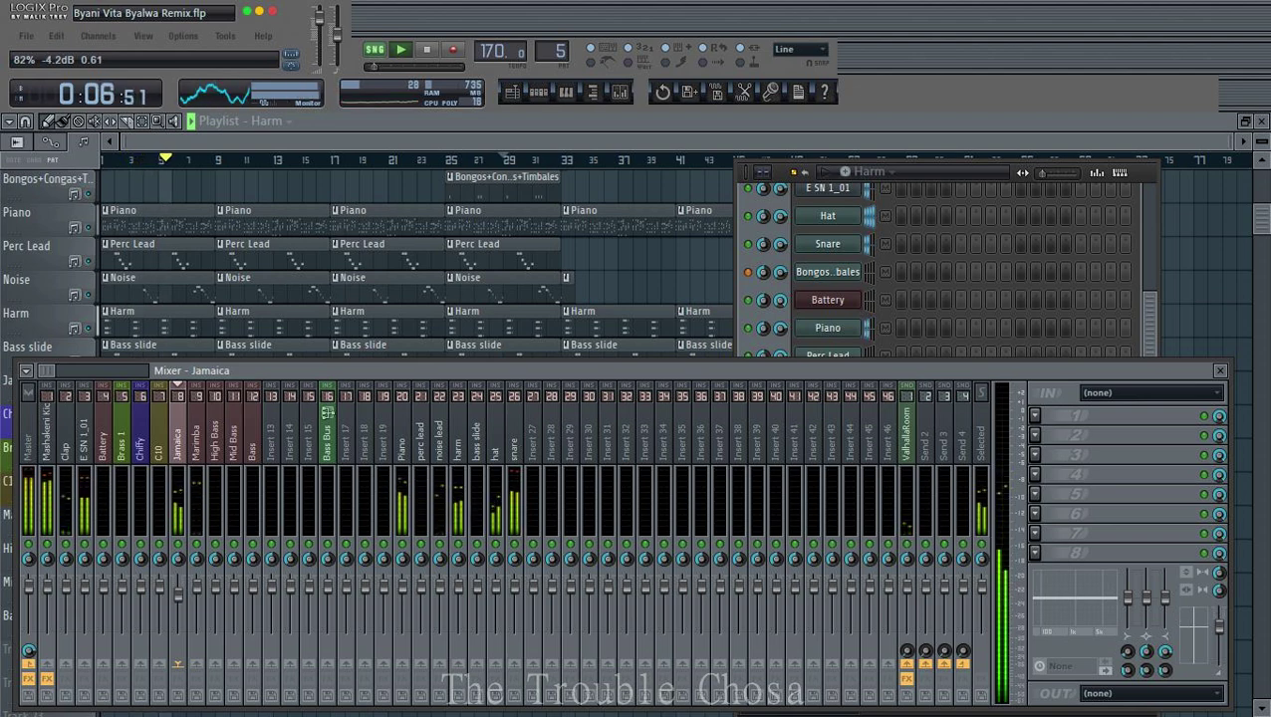
left_click(685, 136)
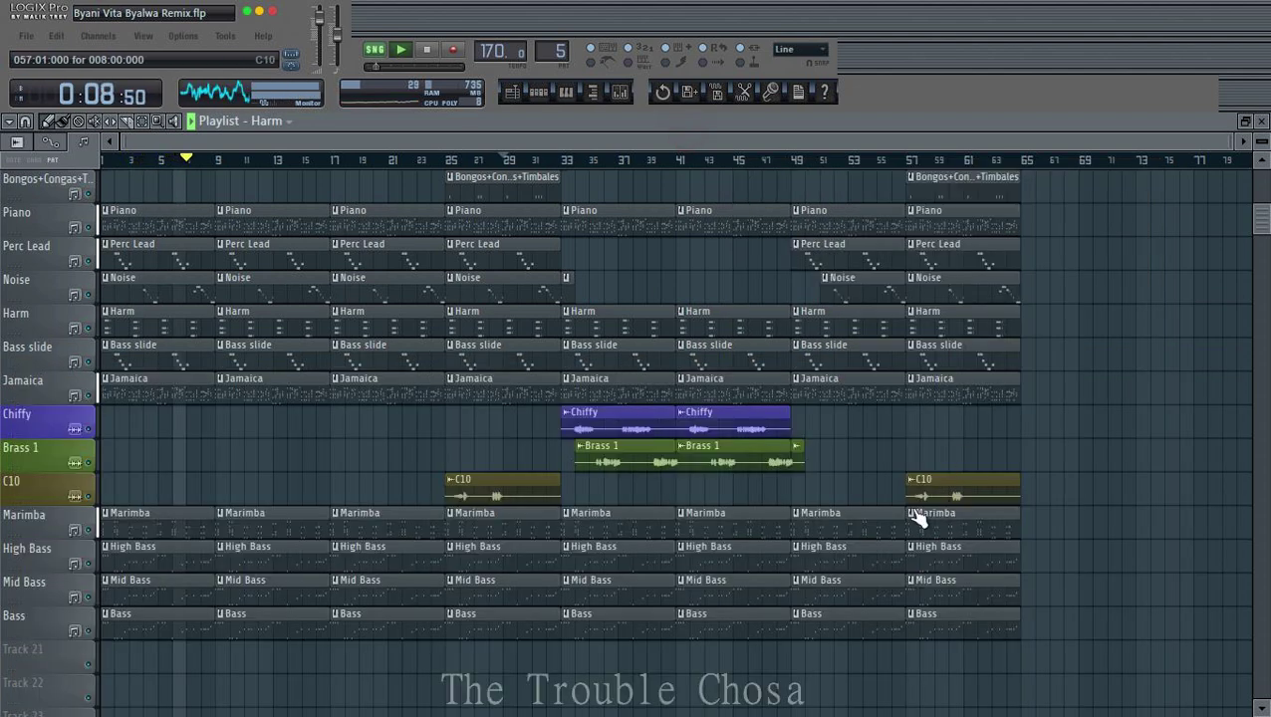
Step: Check the Jamaica pattern's notes in the piano roll and unmute the High Bass, Mid Bass and Bass channels
double_click(362, 390)
scroll(438, 165, "down", 5)
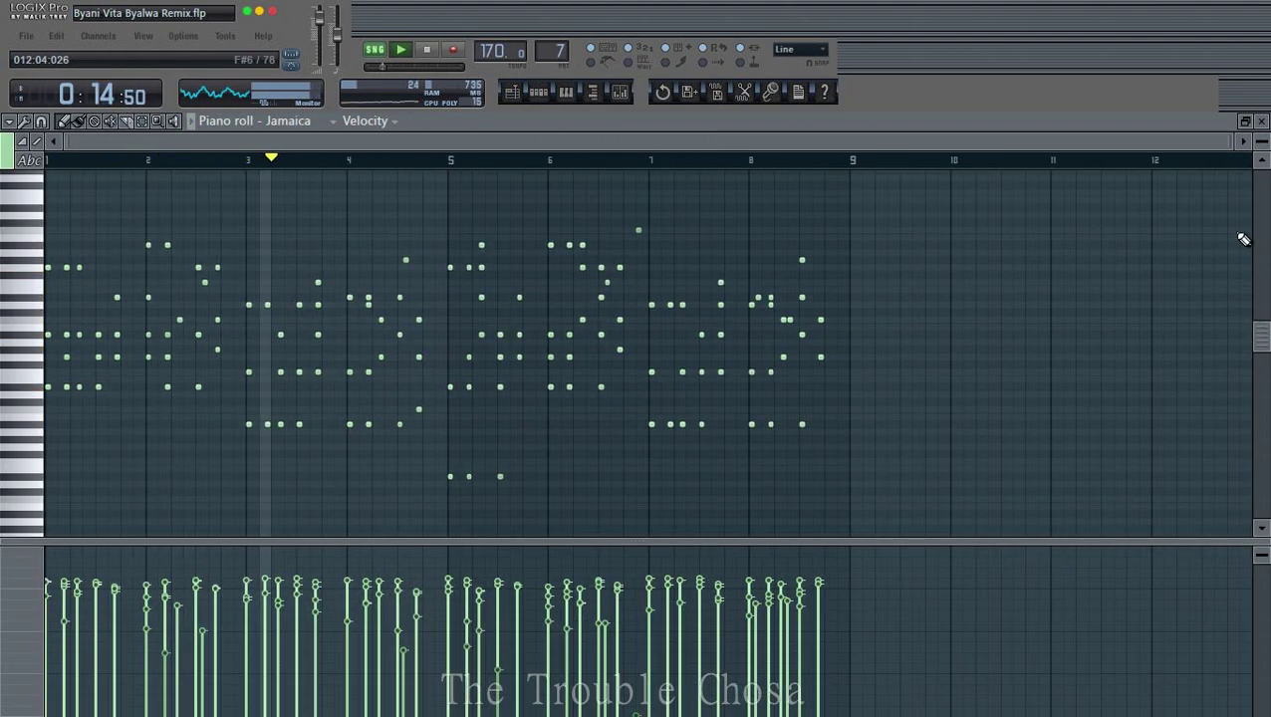
left_click(1260, 120)
key("F6")
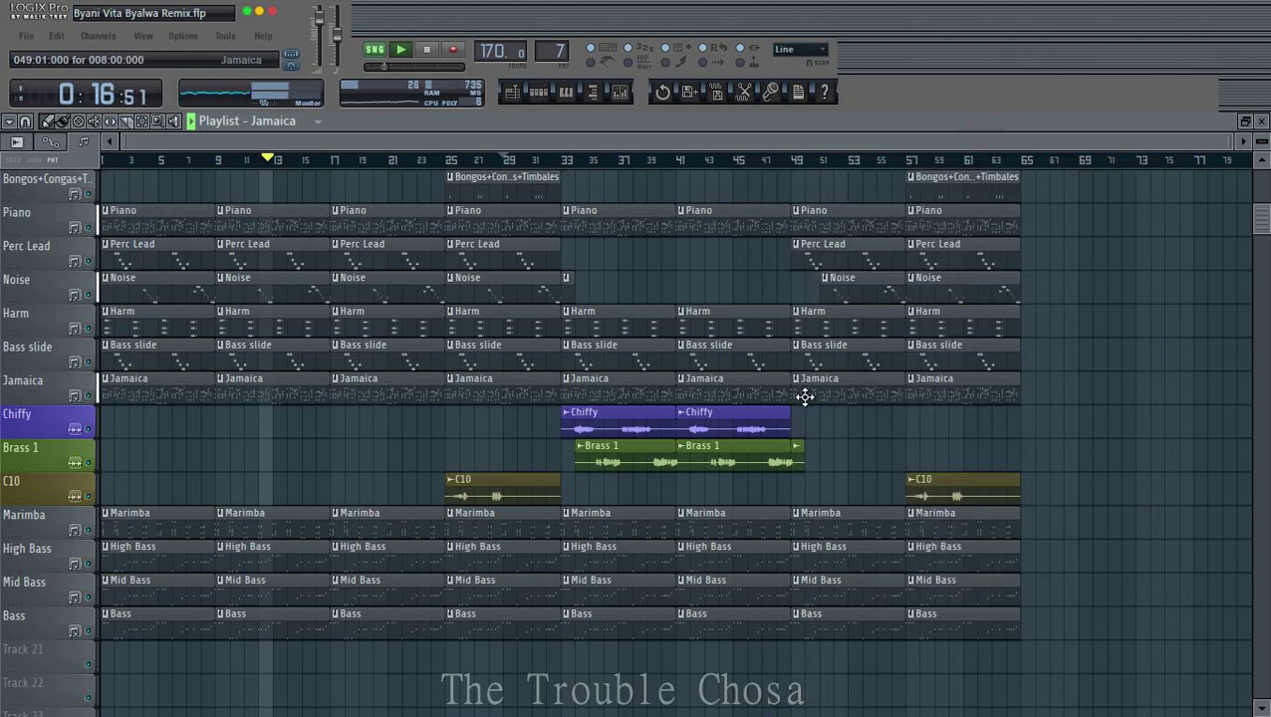
left_click(538, 91)
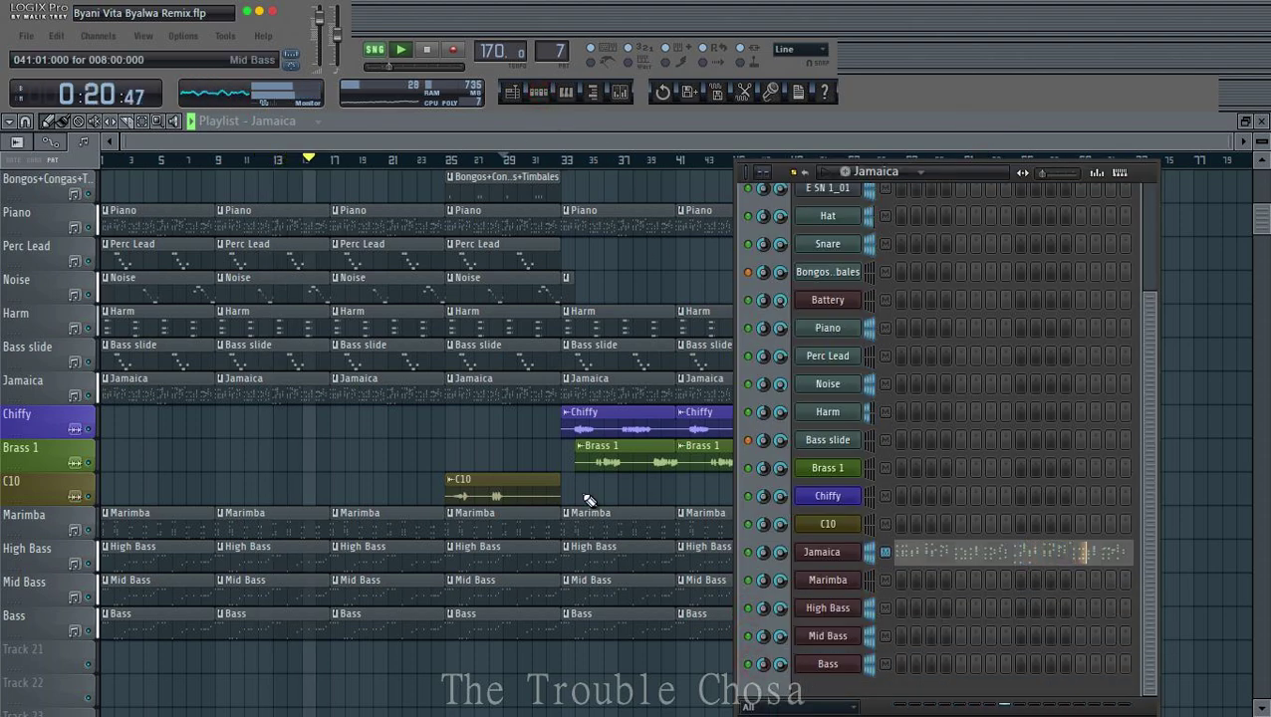
Step: Examine the High Bass pattern's notes in the piano roll and hide the step sequencer
double_click(414, 560)
scroll(445, 171, "down", 5)
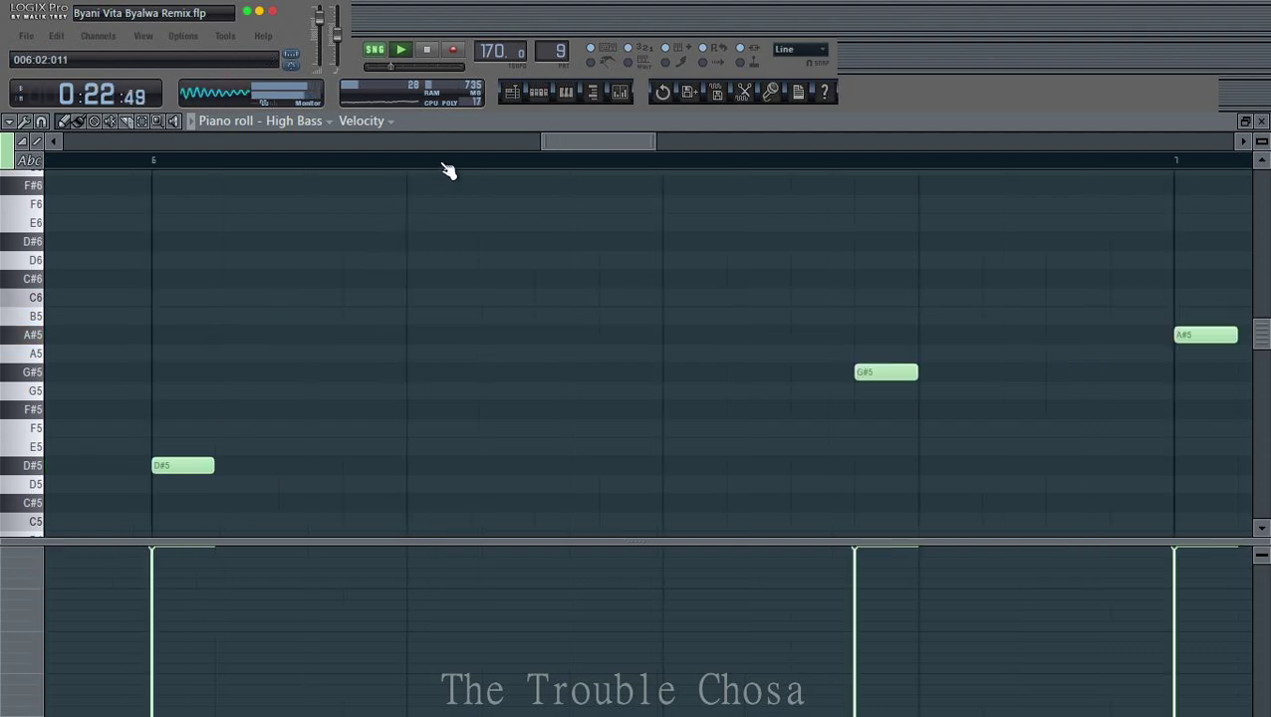
scroll(448, 171, "down", 2)
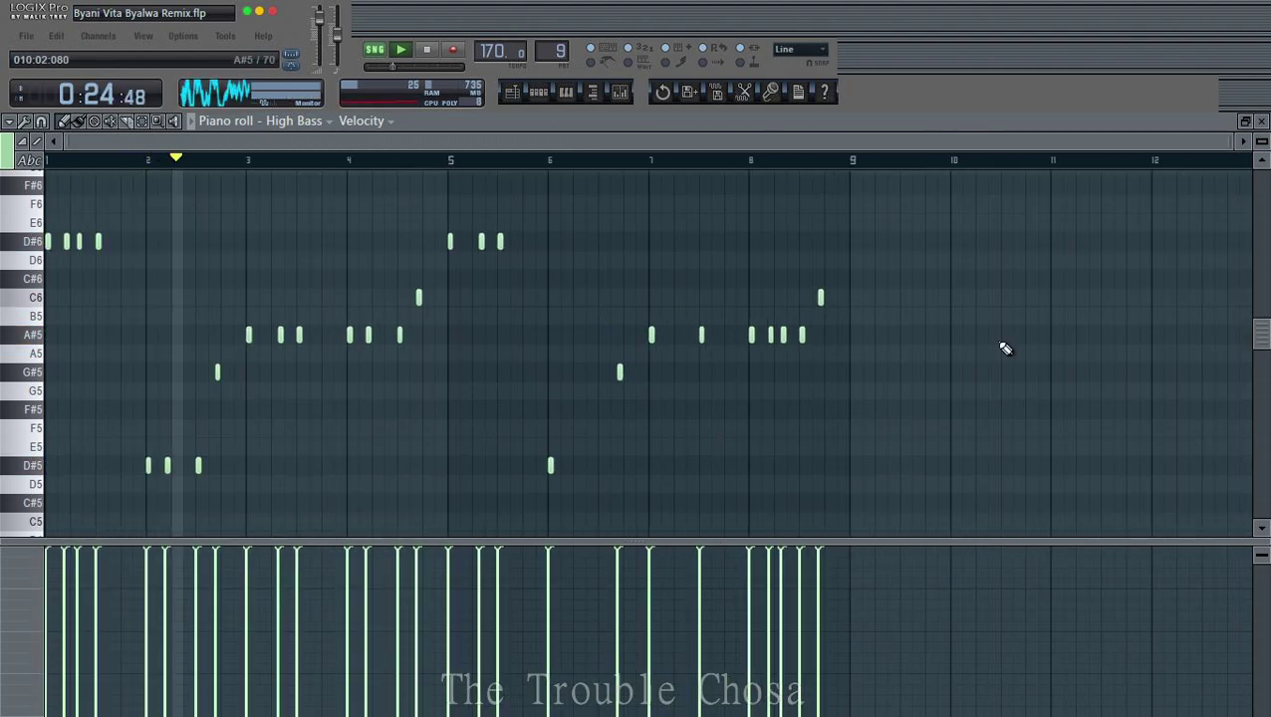
left_click(1259, 121)
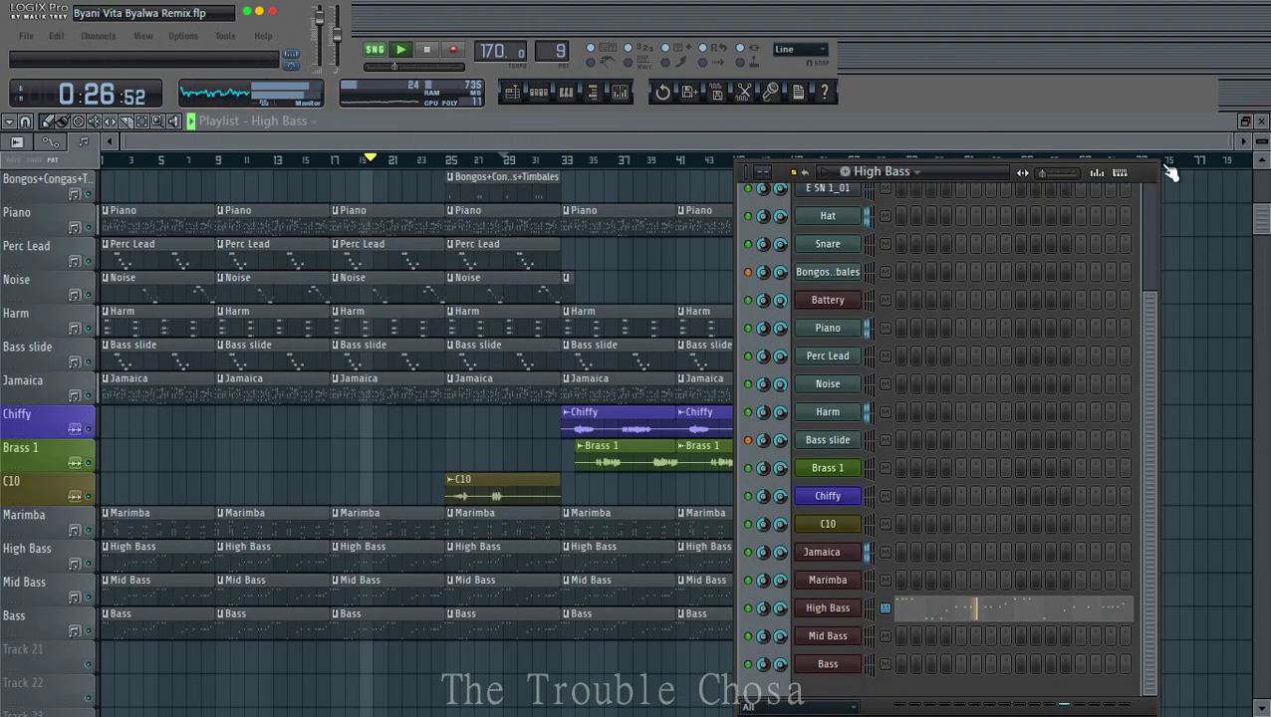
left_click(538, 92)
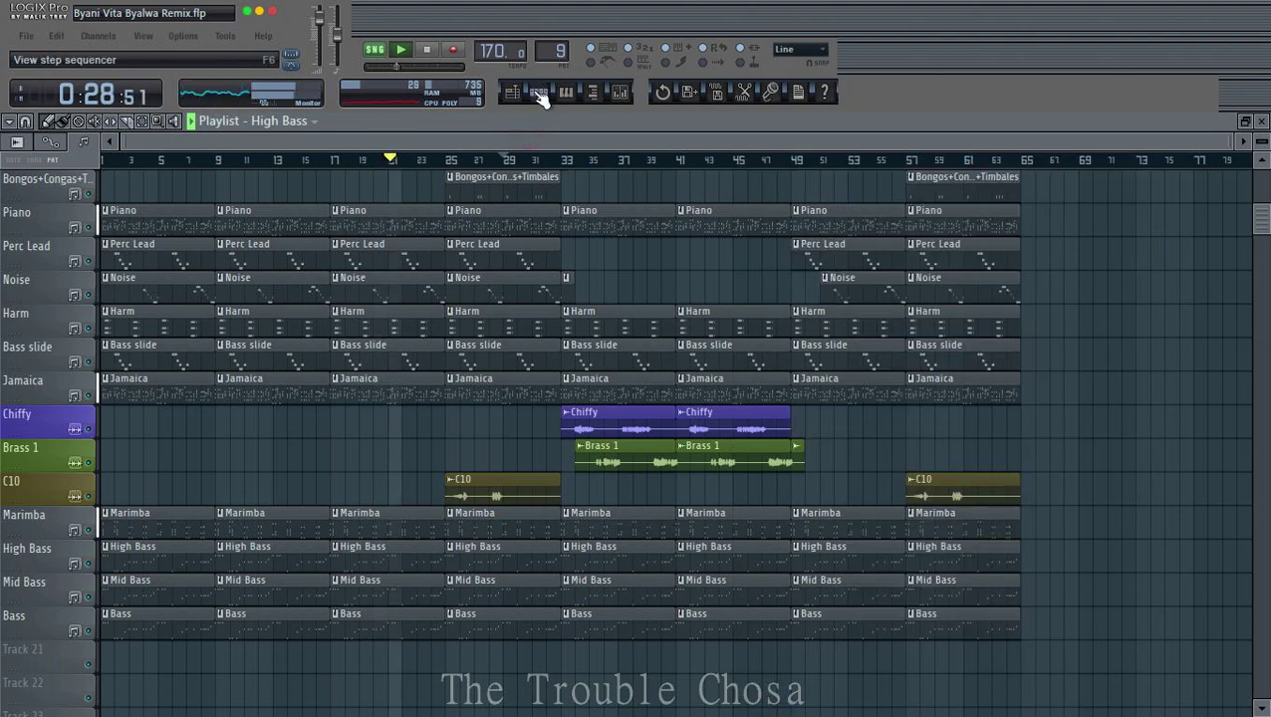
left_click(537, 92)
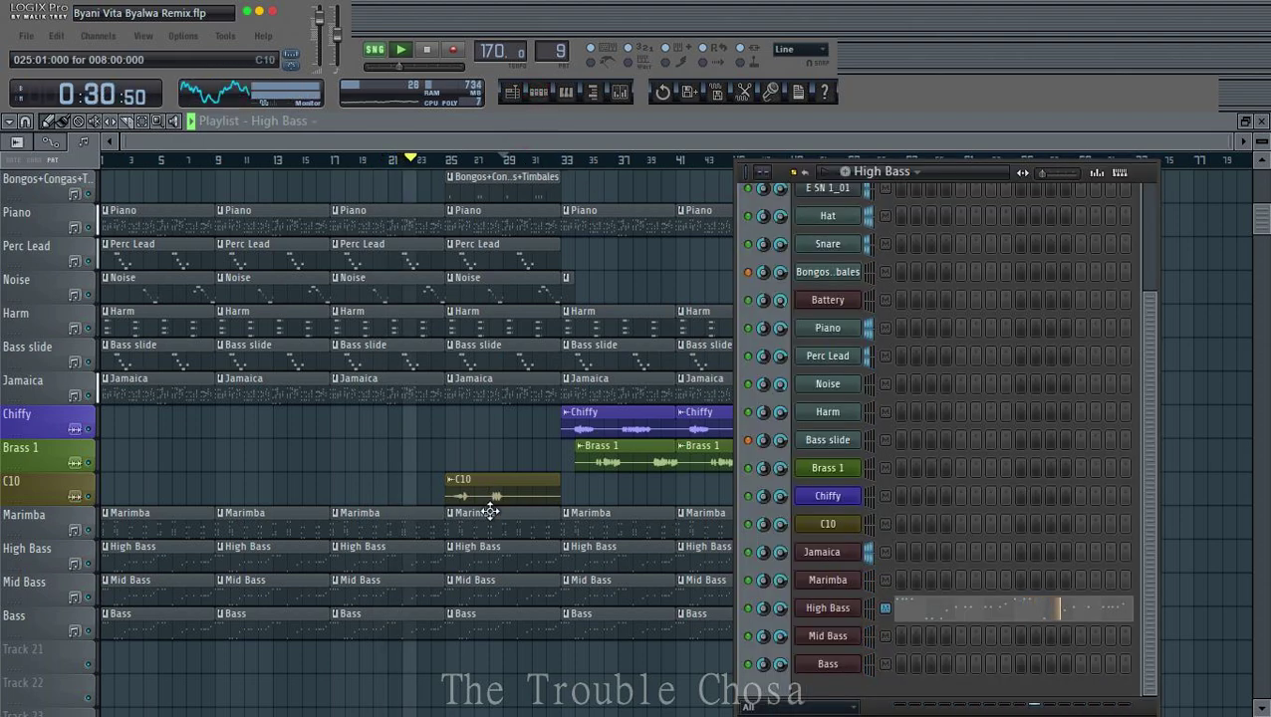
left_click(539, 93)
Step: Moderately boost the peaking EQ band 2 level on the Bass Bus mixer track and hide the mixer
left_click(619, 91)
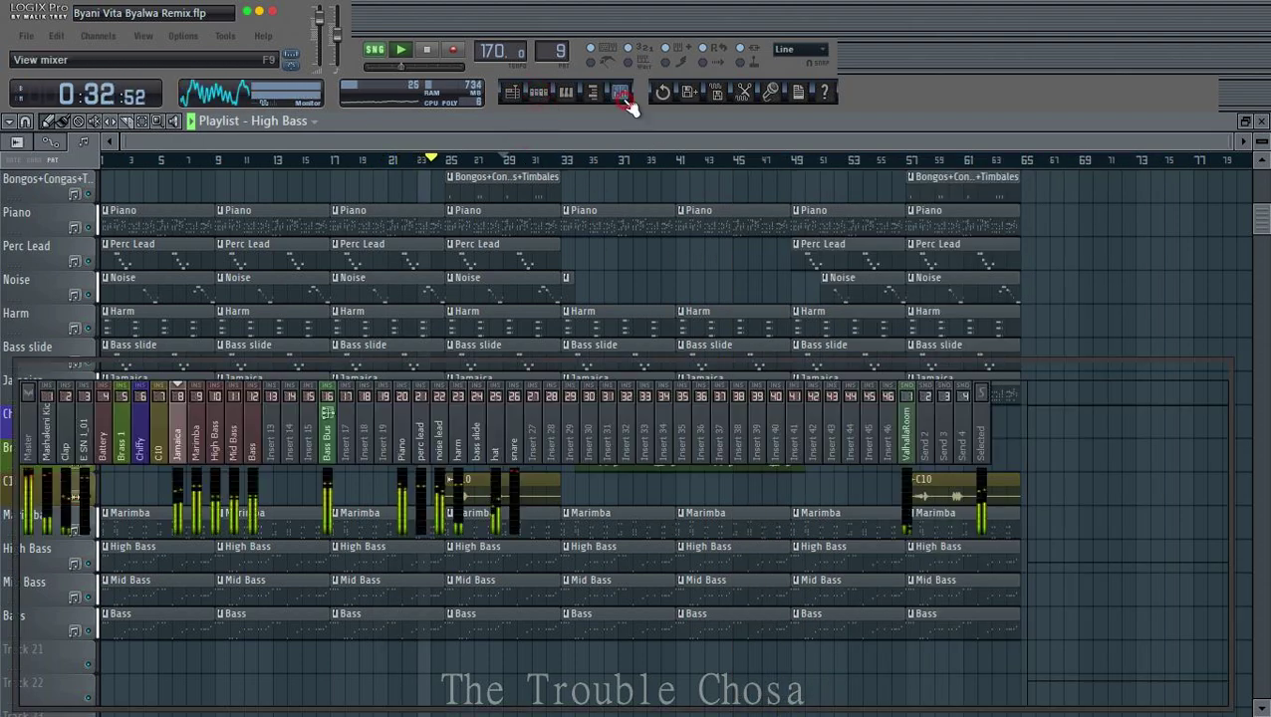
left_click(329, 448)
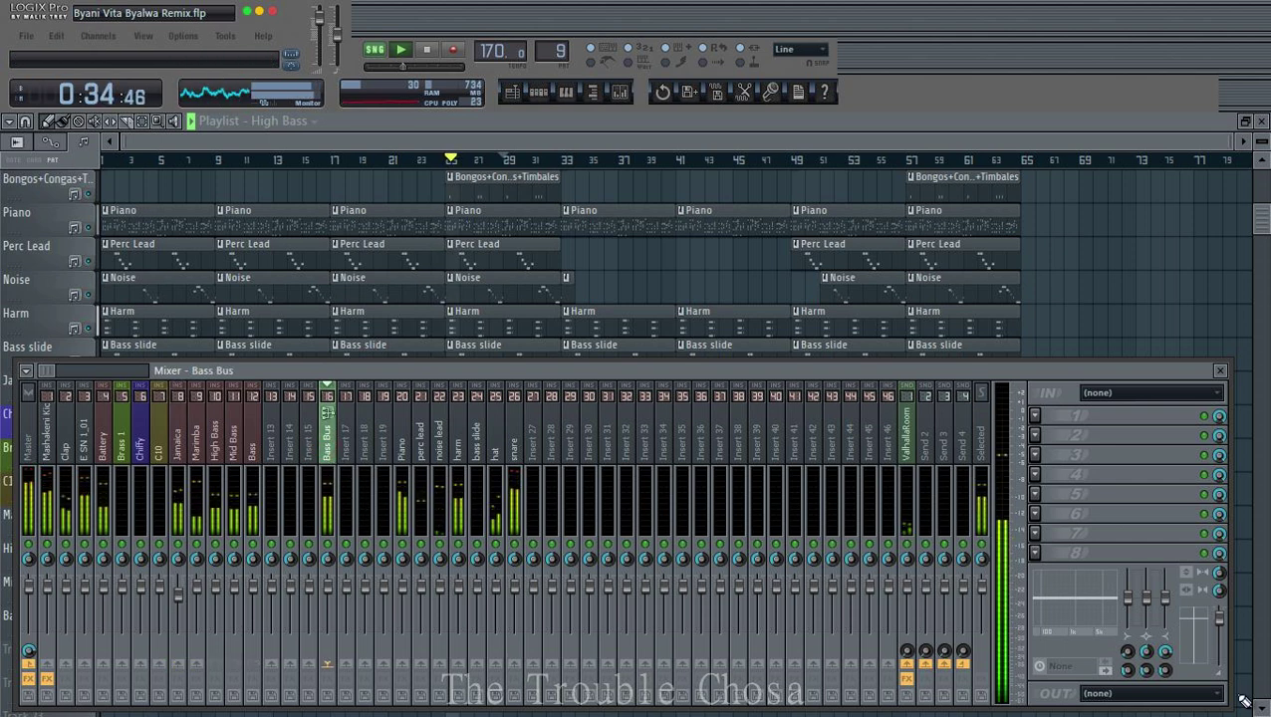
left_click_drag(1146, 598, 1145, 573)
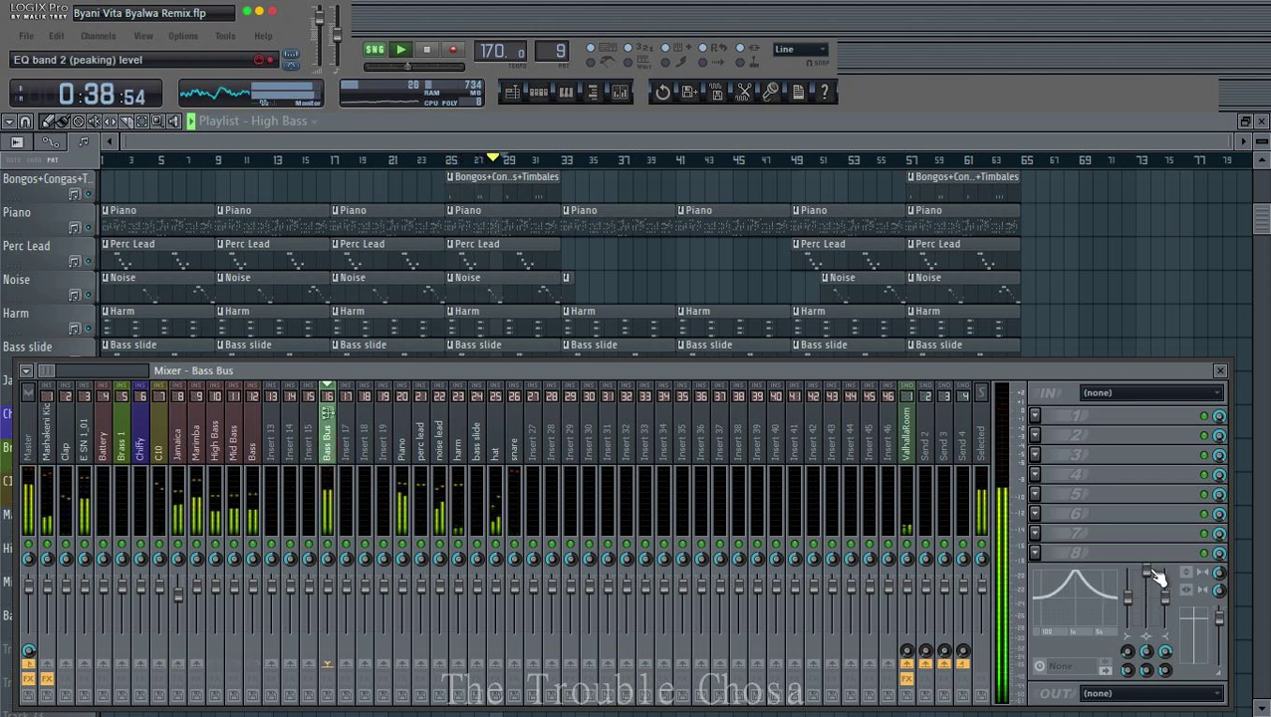
left_click_drag(1147, 572, 1148, 583)
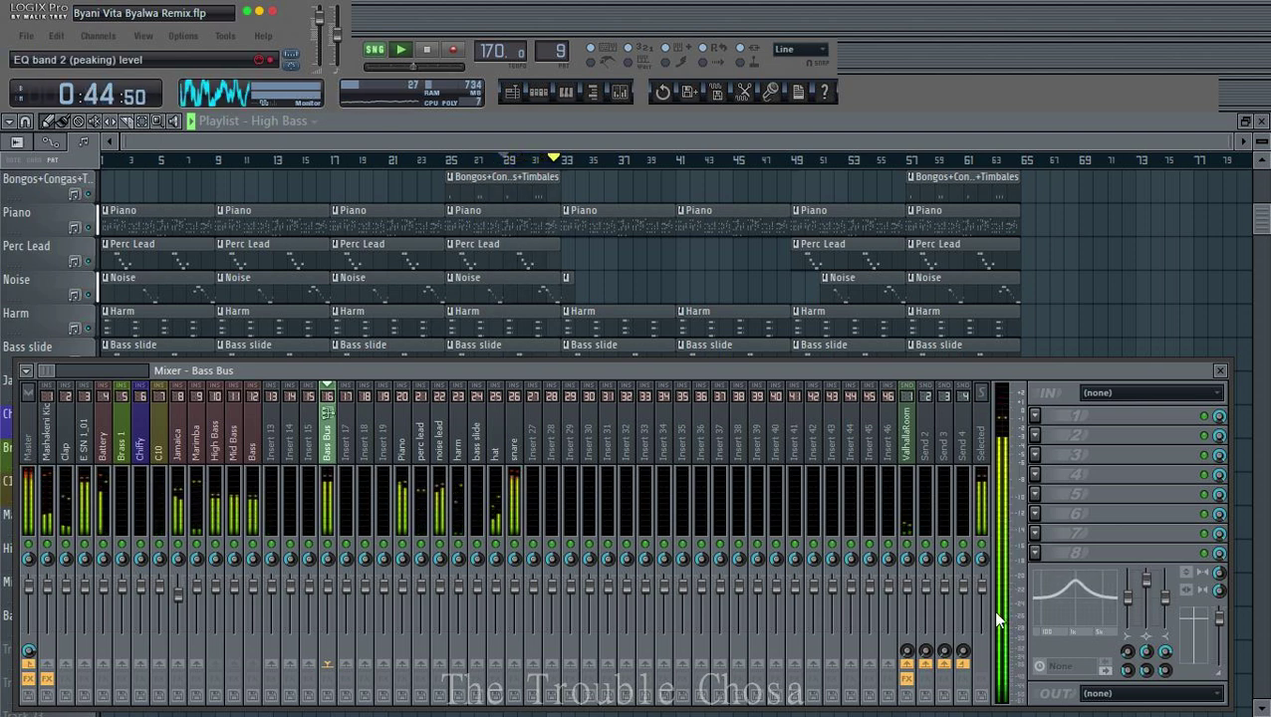
left_click(673, 140)
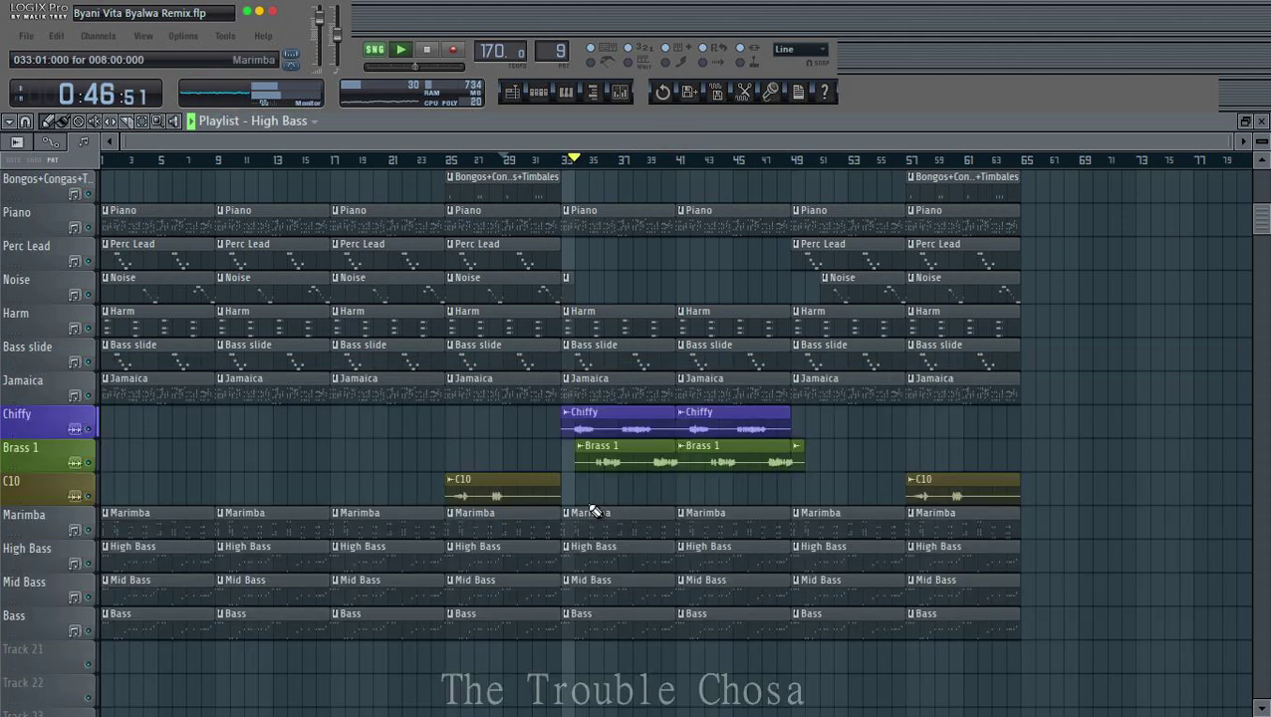
Step: Lengthen all notes of the High Bass pattern slightly in the piano roll
double_click(505, 554)
scroll(456, 177, "down", 5)
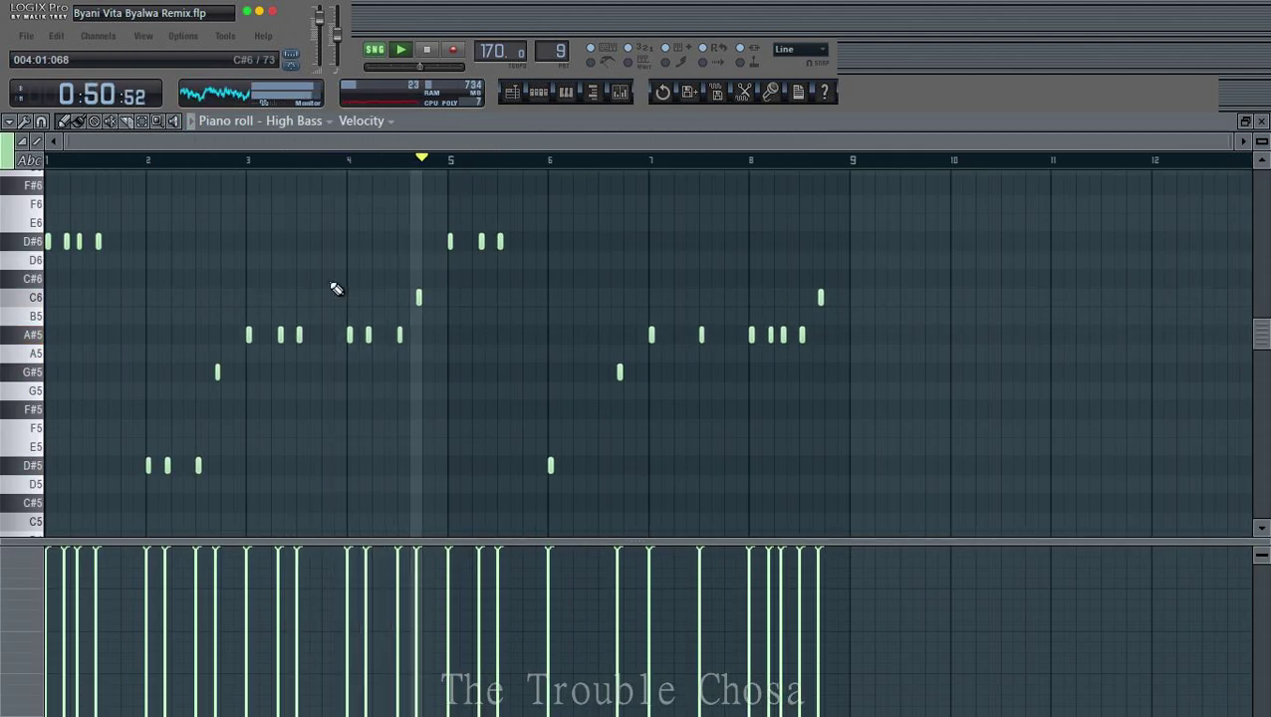
scroll(198, 162, "up", 5)
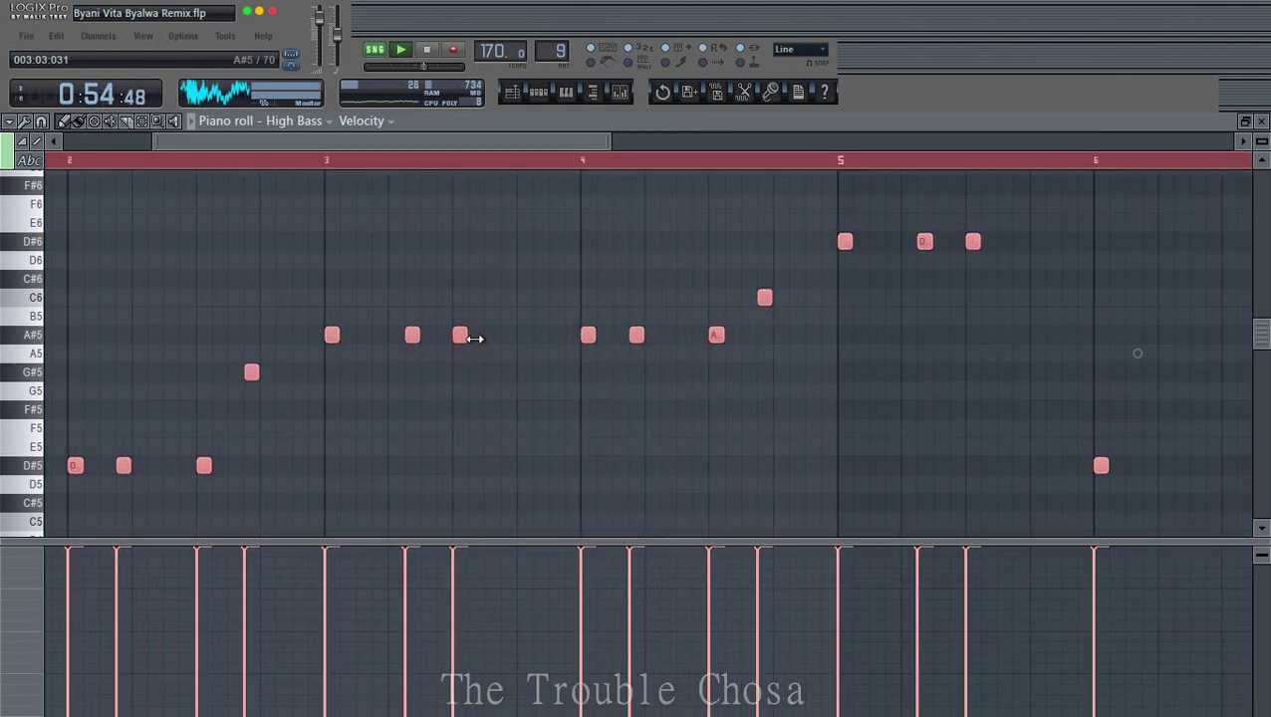
left_click_drag(474, 339, 478, 339)
scroll(478, 178, "down", 4)
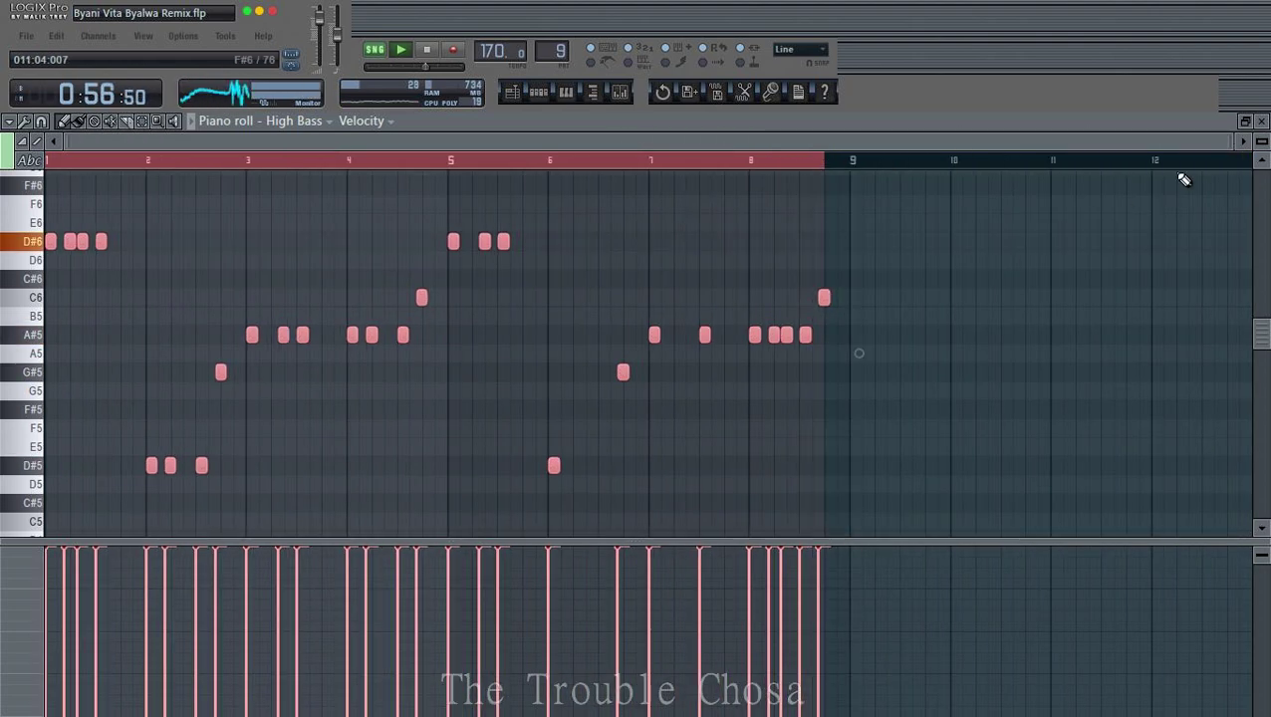
left_click(1260, 121)
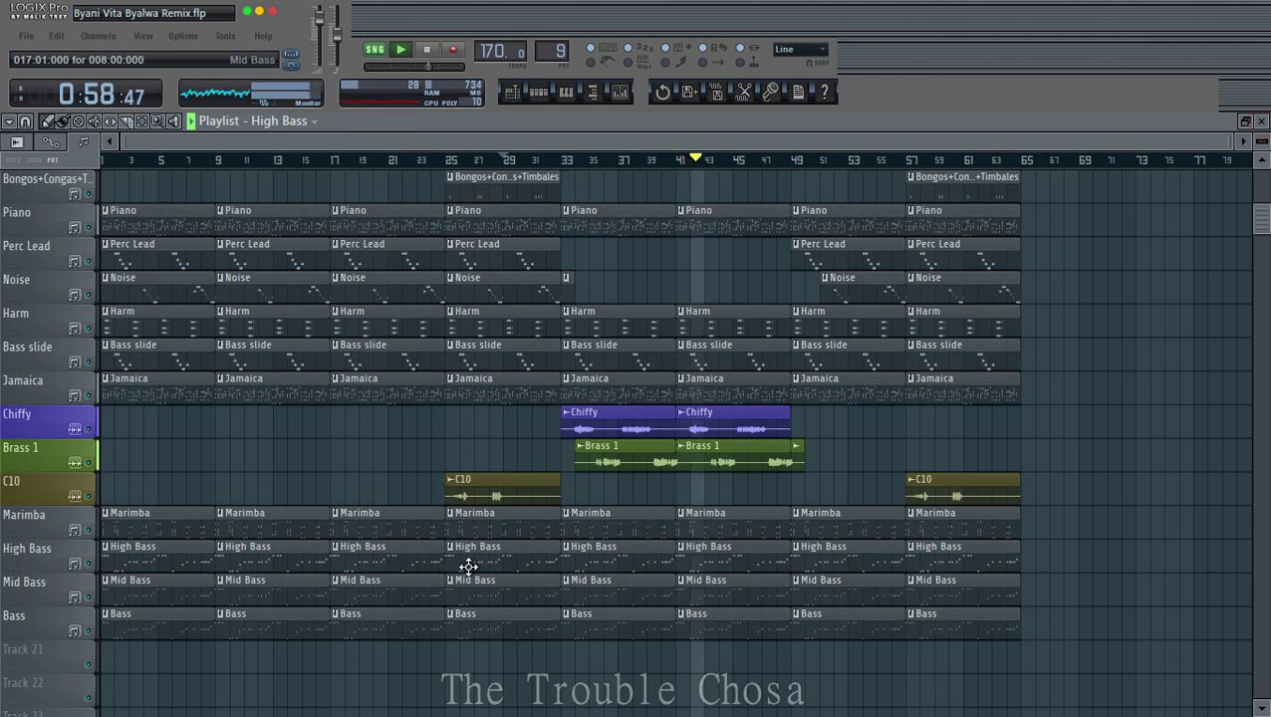
Step: Copy the High Bass channel's notes and paste them into the Mid Bass channel
left_click(539, 97)
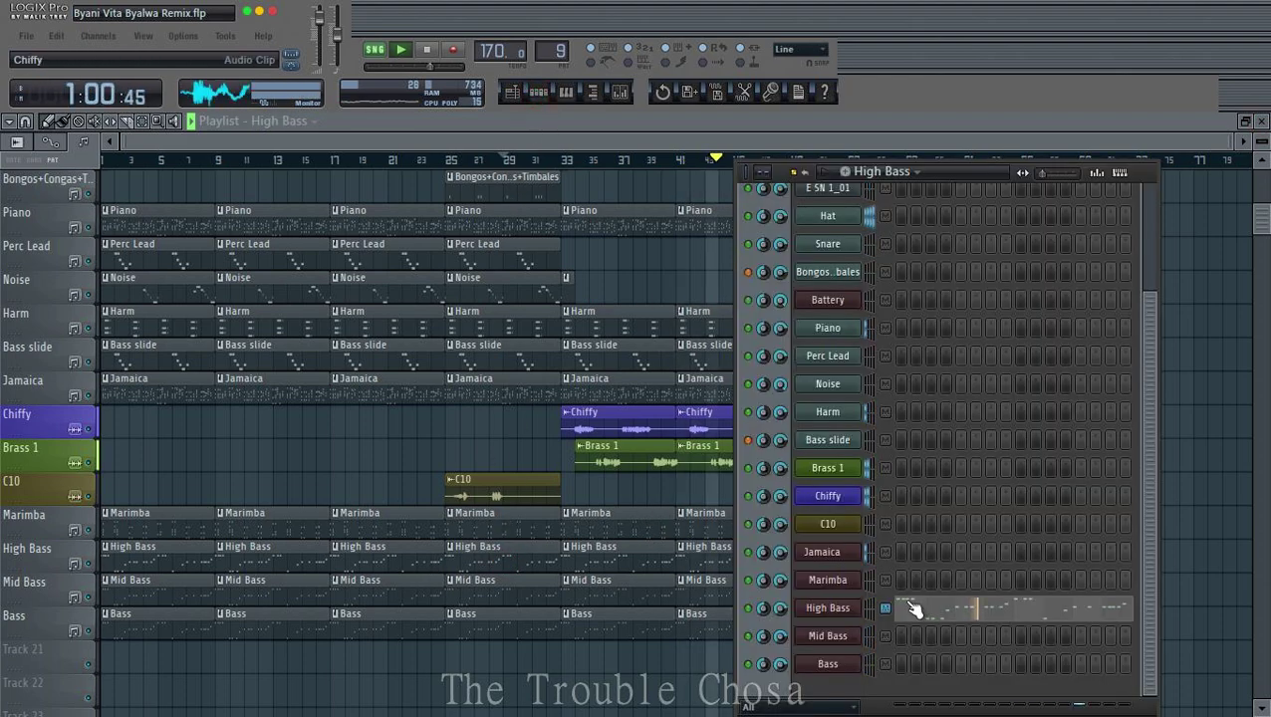
right_click(836, 607)
mouse_move(951, 561)
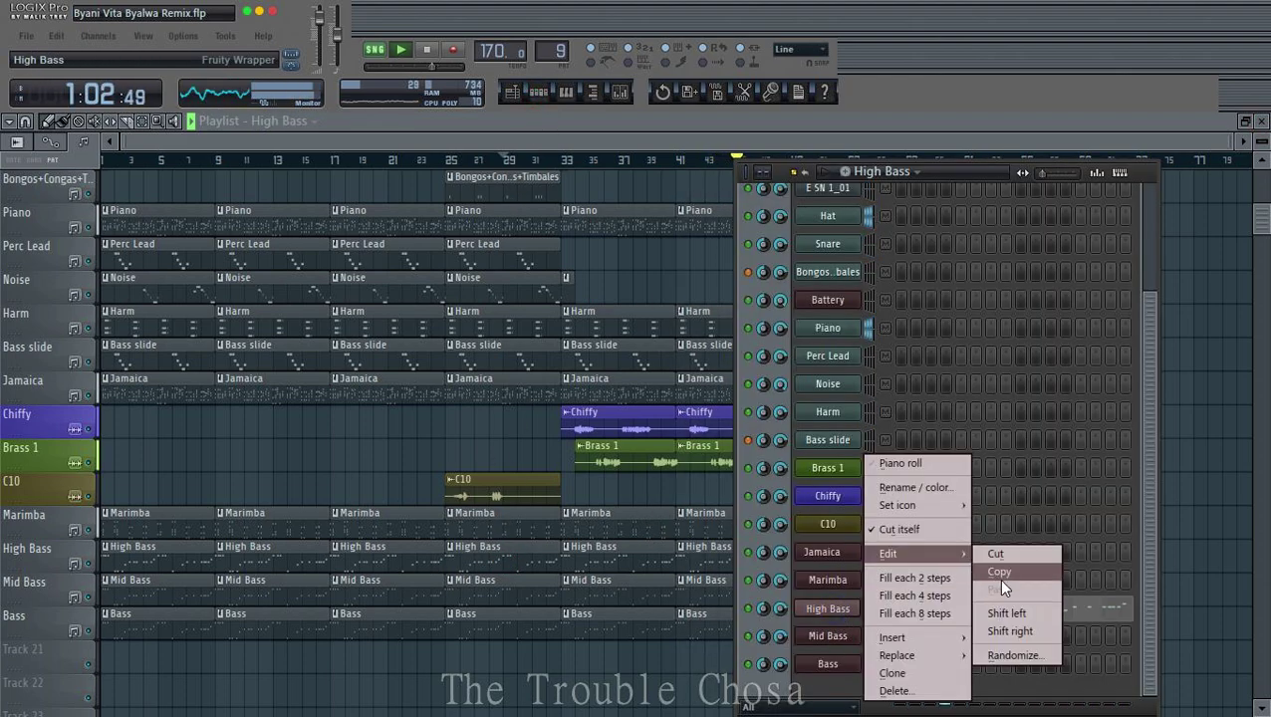
left_click(1000, 574)
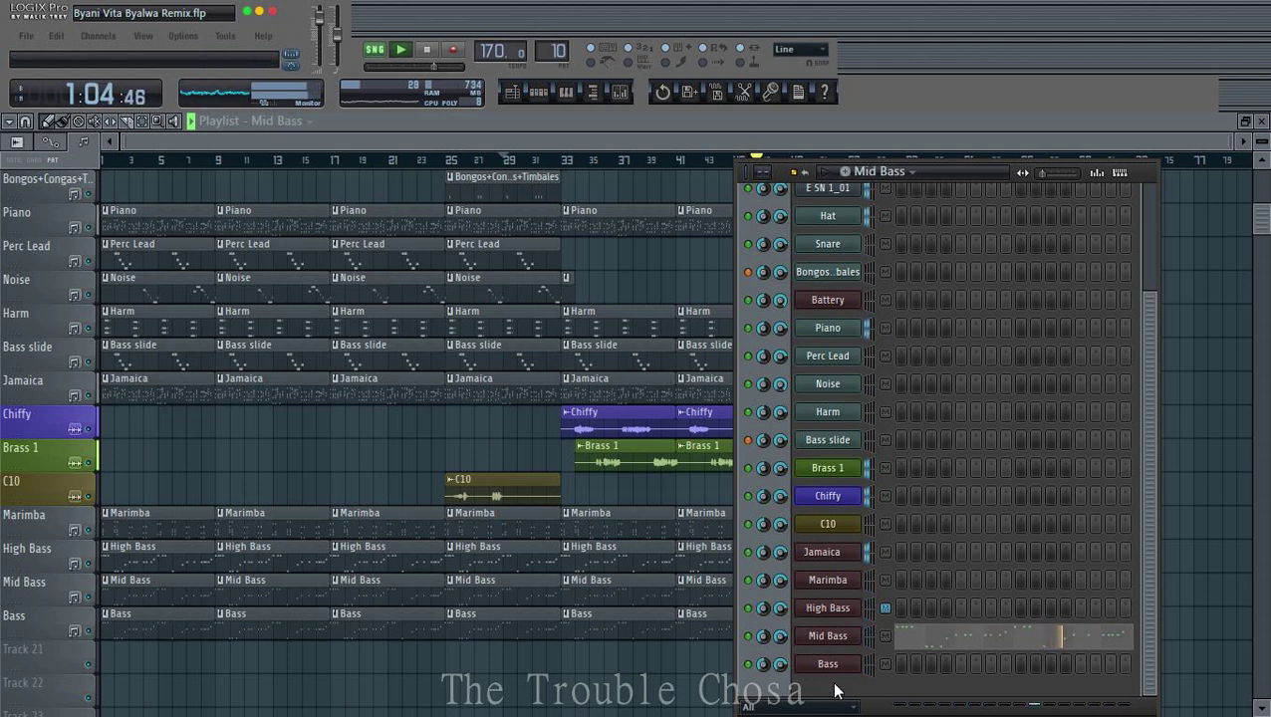
right_click(837, 642)
mouse_move(901, 554)
left_click(991, 593)
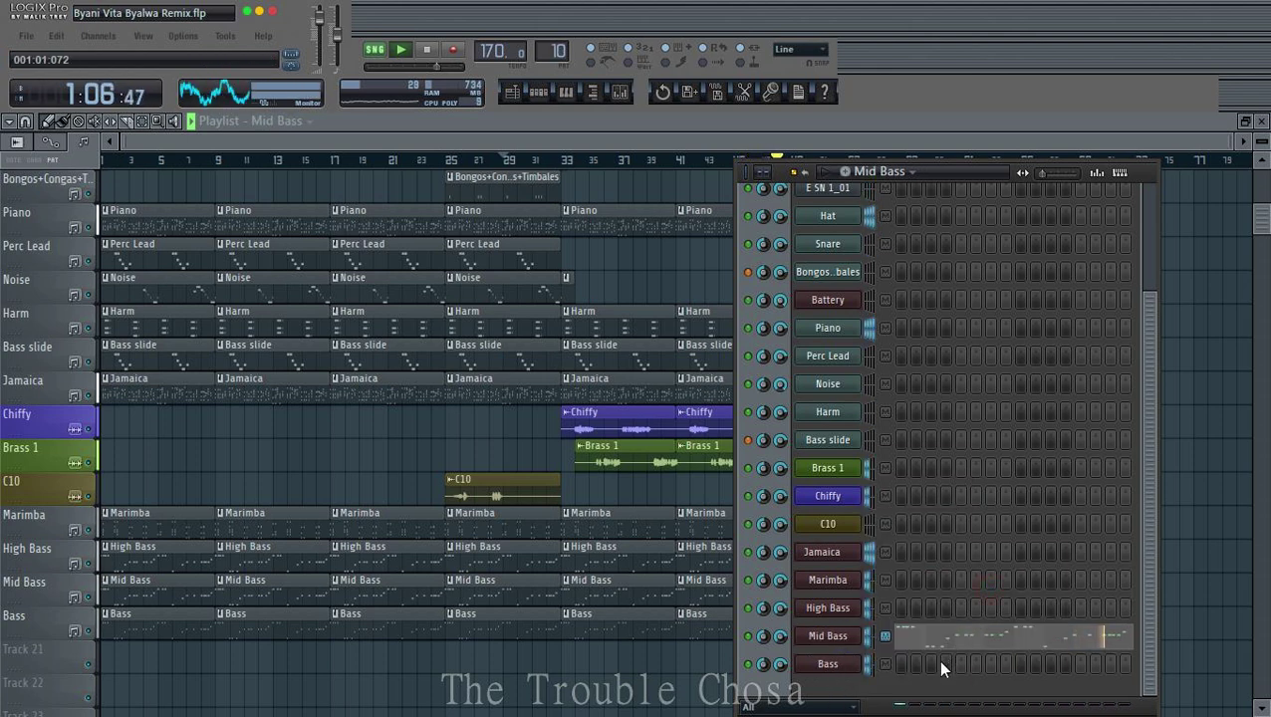
Step: Paste the copied High Bass notes into the Bass channel and hide the step sequencer
right_click(832, 663)
mouse_move(952, 564)
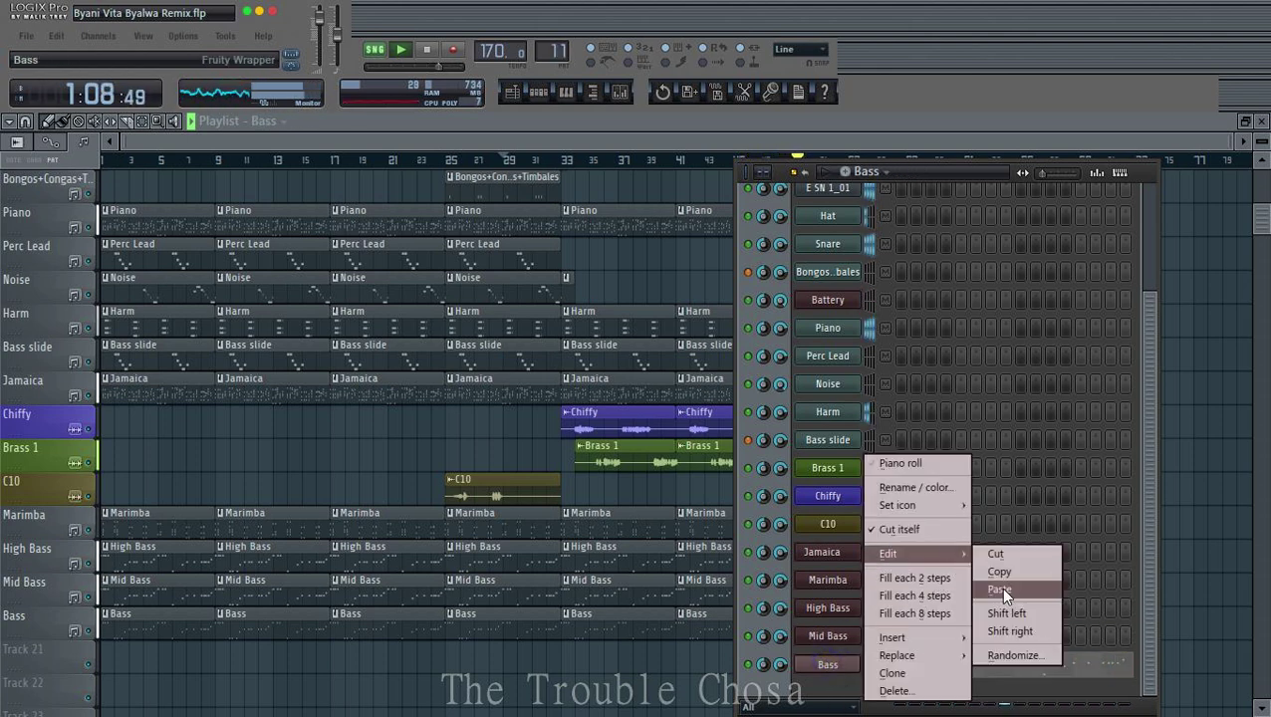
left_click(1000, 588)
key("F6")
scroll(645, 154, "right", 2)
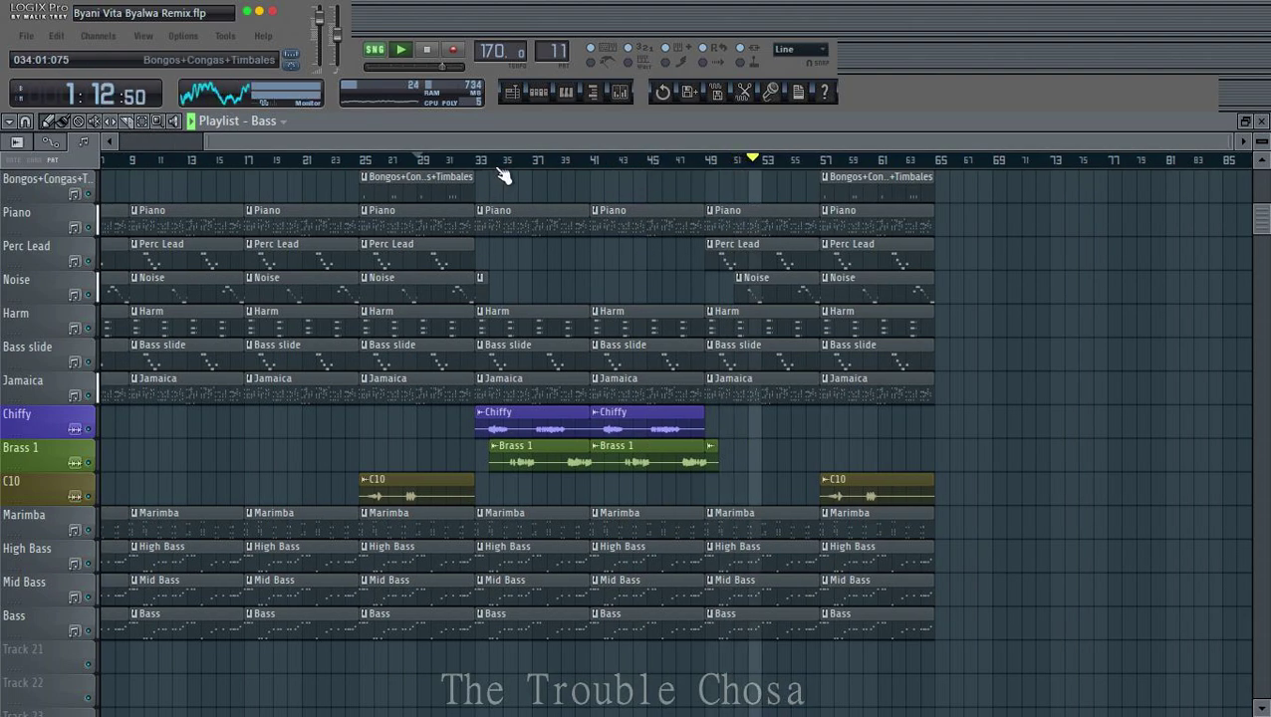
scroll(505, 170, "left", 2)
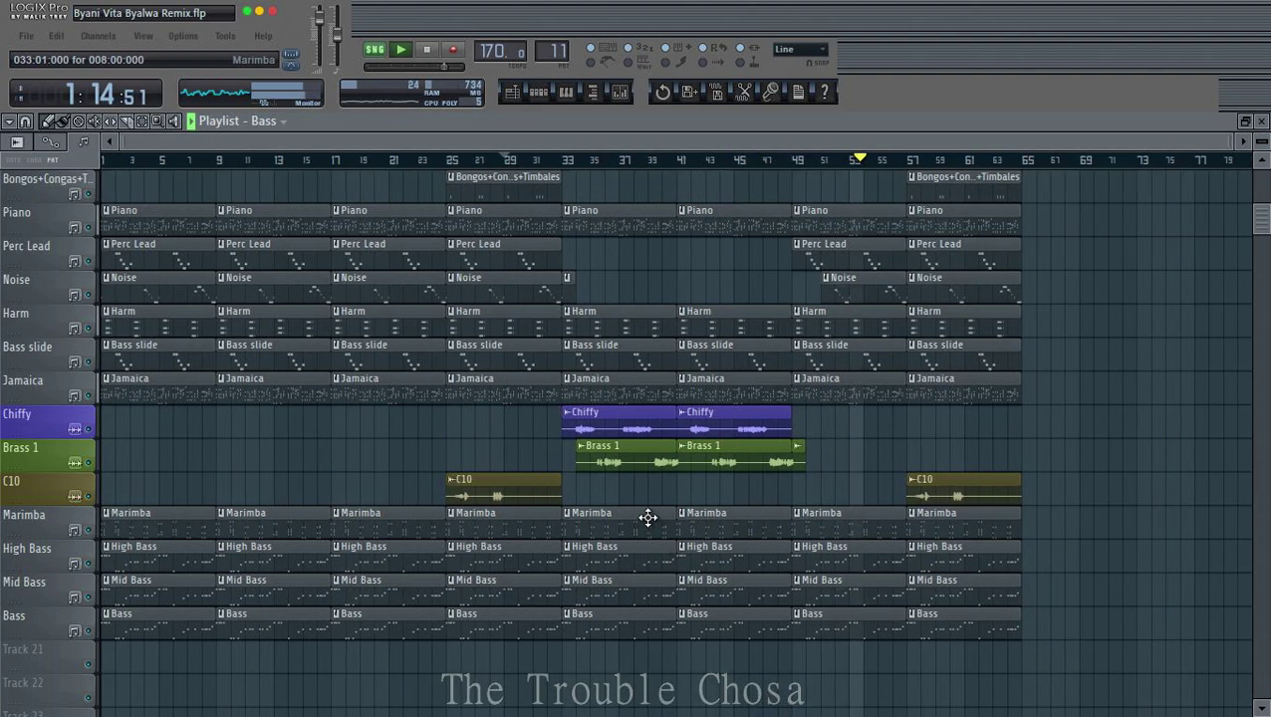
Step: Delete the Jamaica clips from bar 33 onward and those at bars 1 and 9, keeping only bars 17 to 32
right_click(598, 399)
right_click(717, 398)
right_click(848, 399)
right_click(947, 402)
scroll(1068, 447, "up", 3)
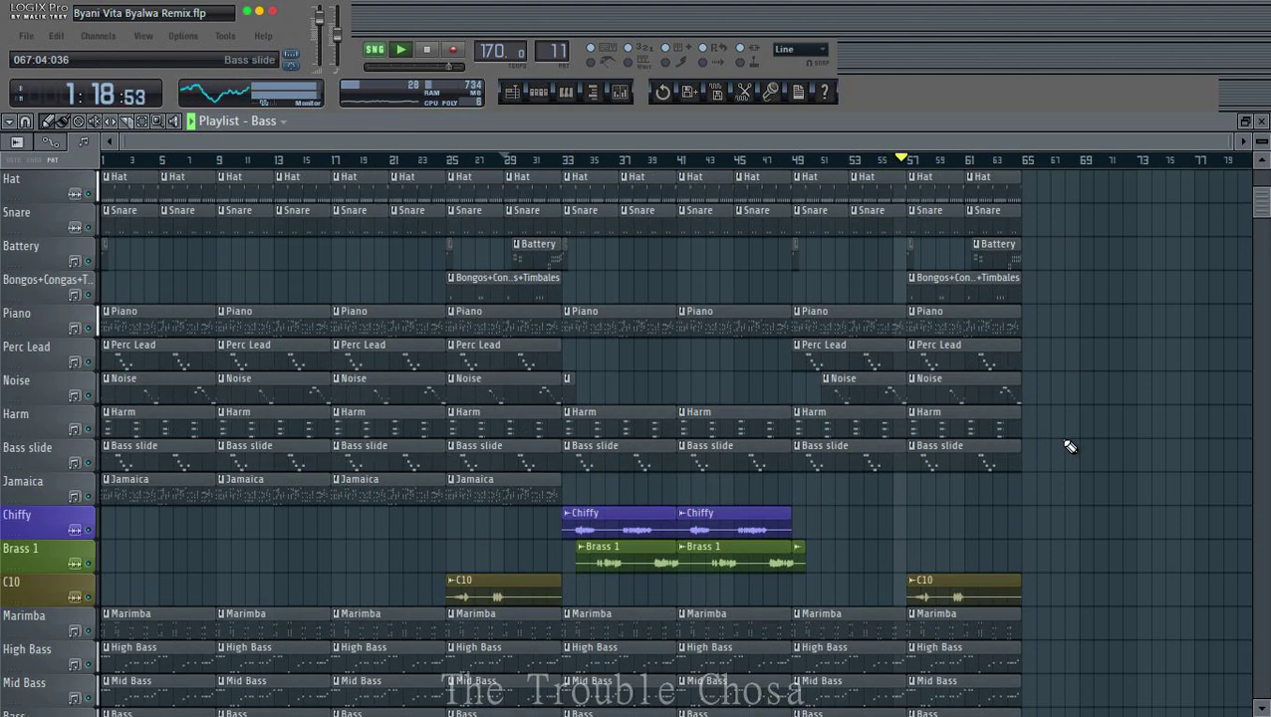
right_click(295, 498)
right_click(159, 502)
scroll(630, 433, "down", 2)
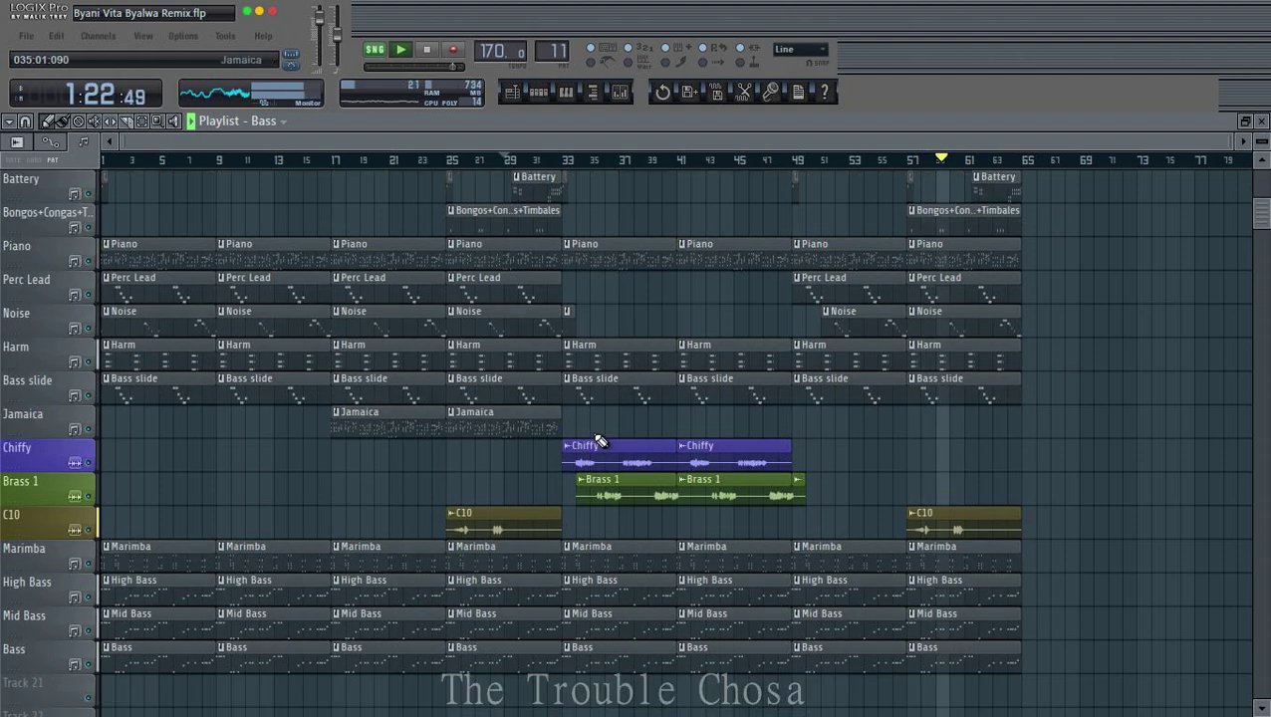
Step: Examine the playlist arrangement across all tracks from bar 1 to bar 65 during playback
scroll(1041, 374, "up", 4)
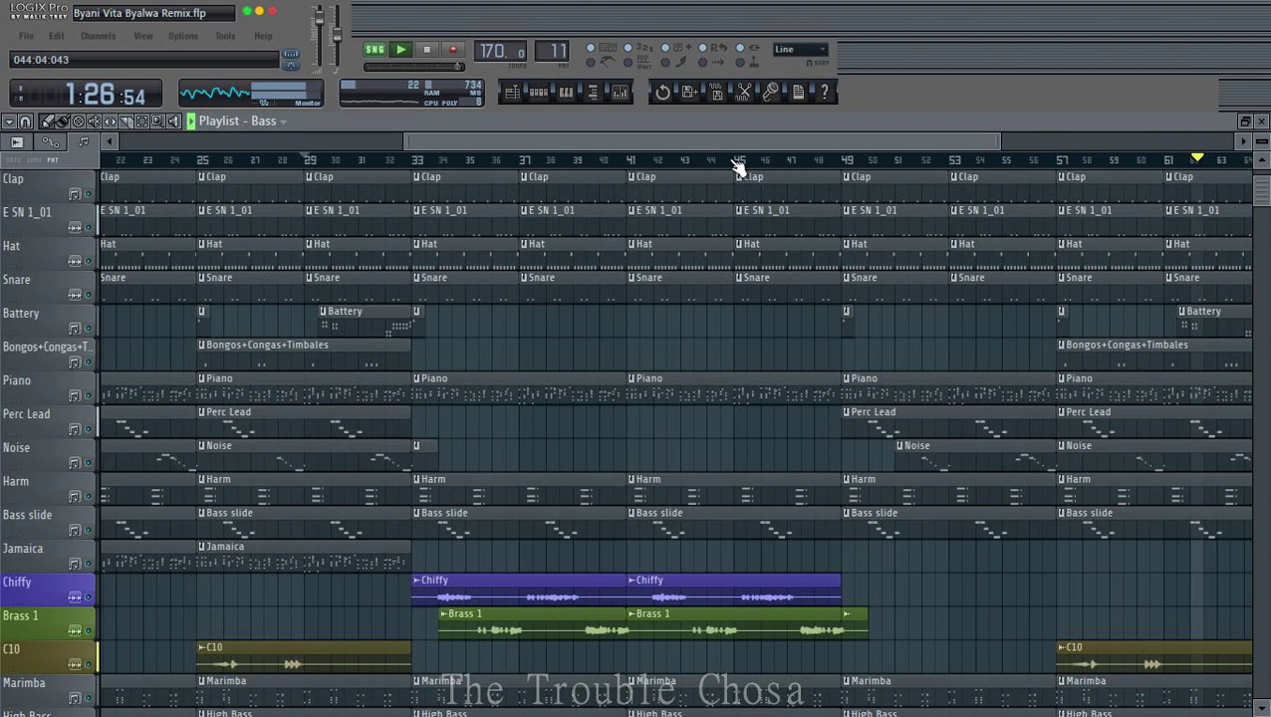
scroll(1135, 331, "down", 7)
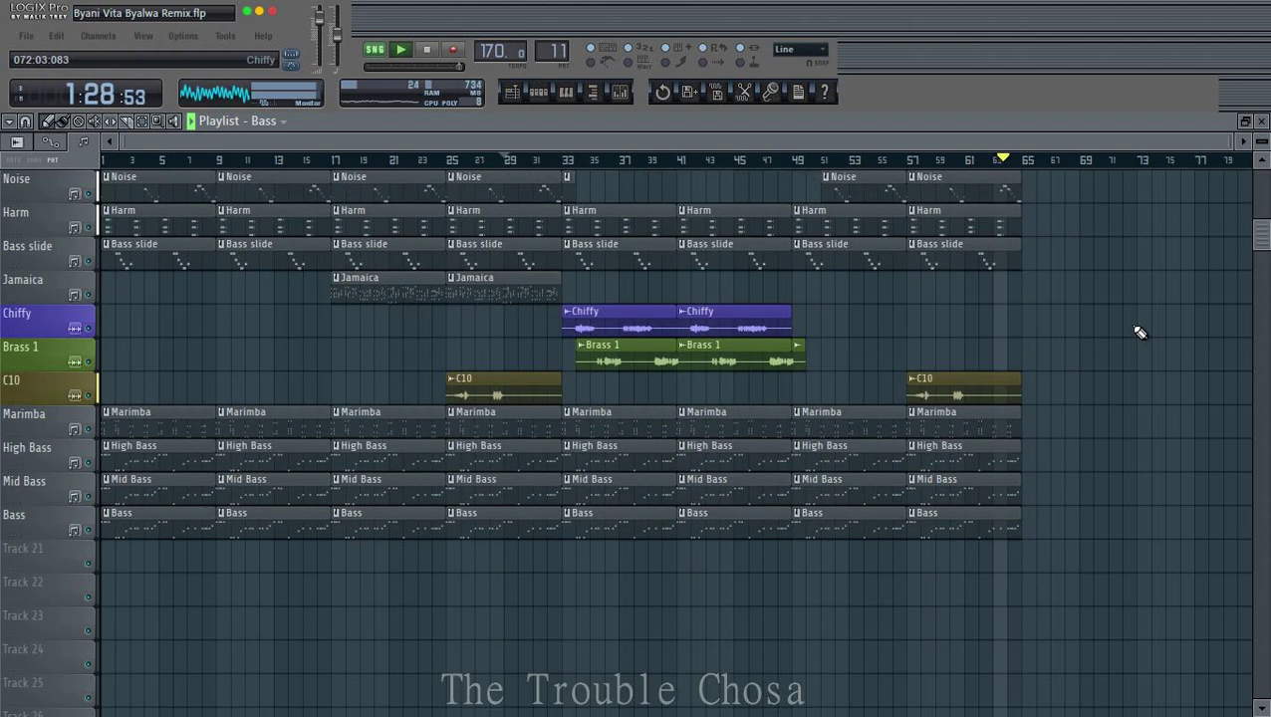
scroll(1135, 331, "up", 6)
scroll(1139, 332, "up", 2)
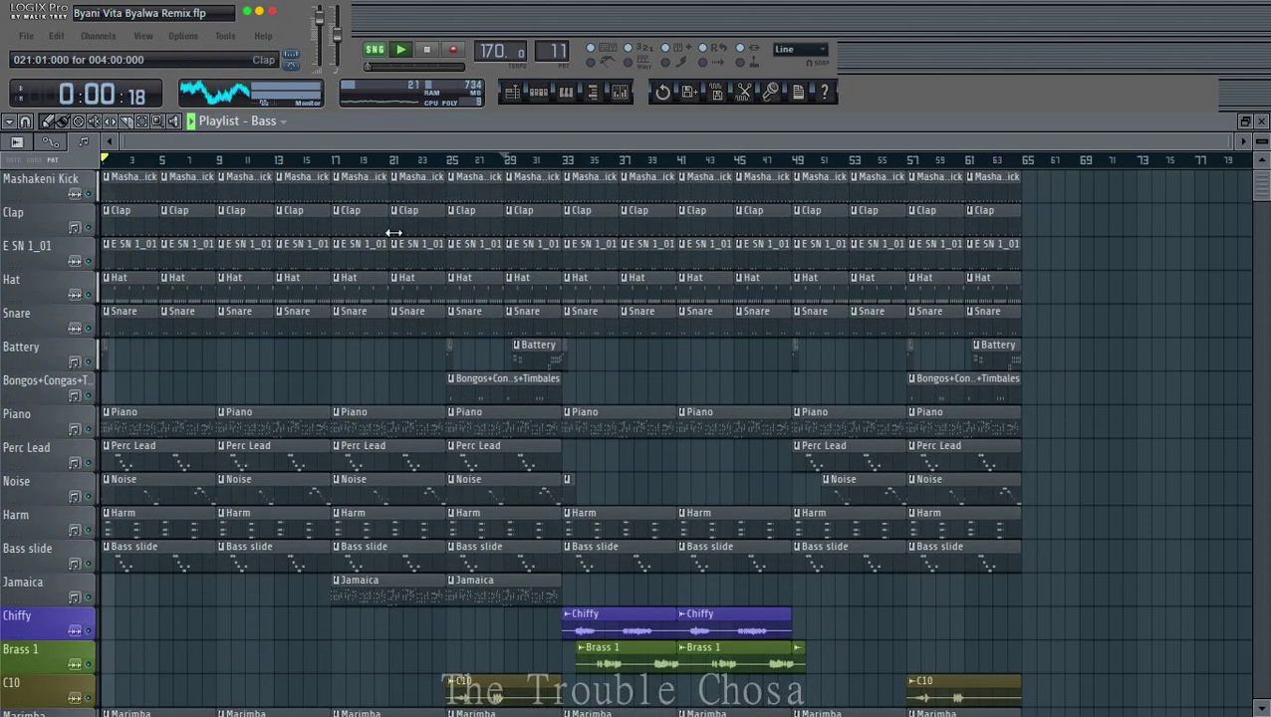
scroll(753, 346, "down", 4)
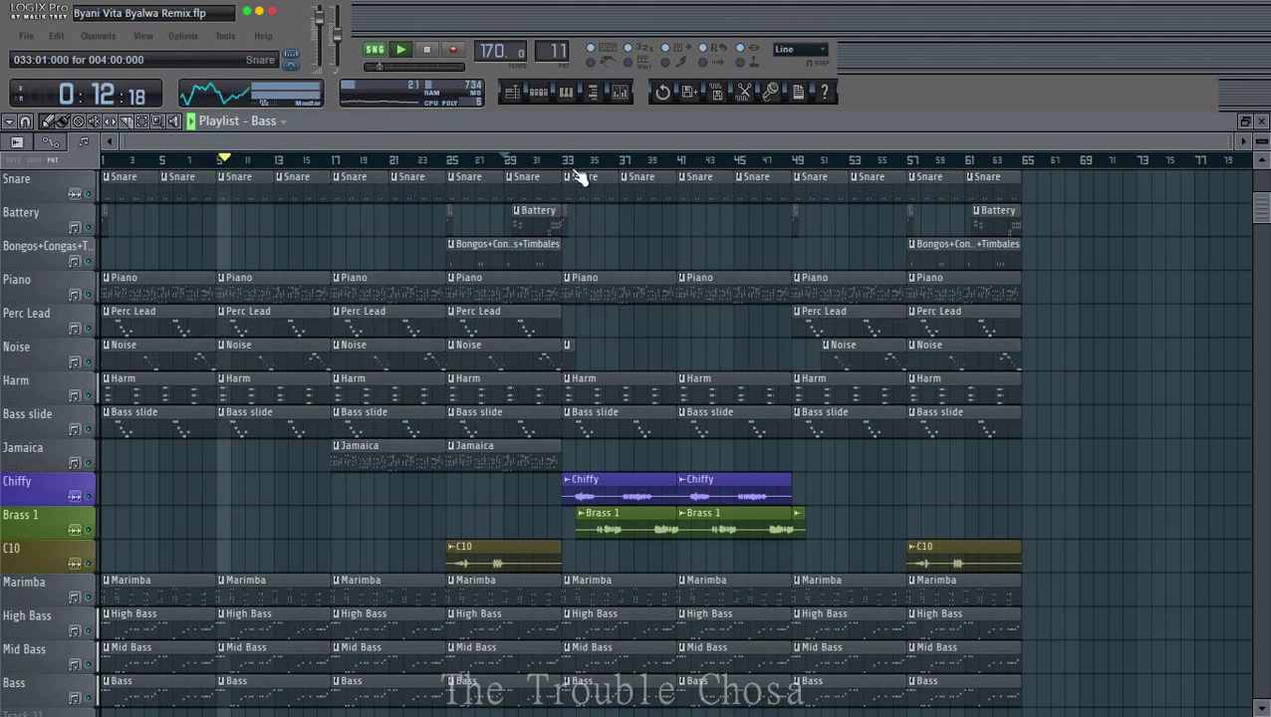
scroll(583, 169, "up", 5)
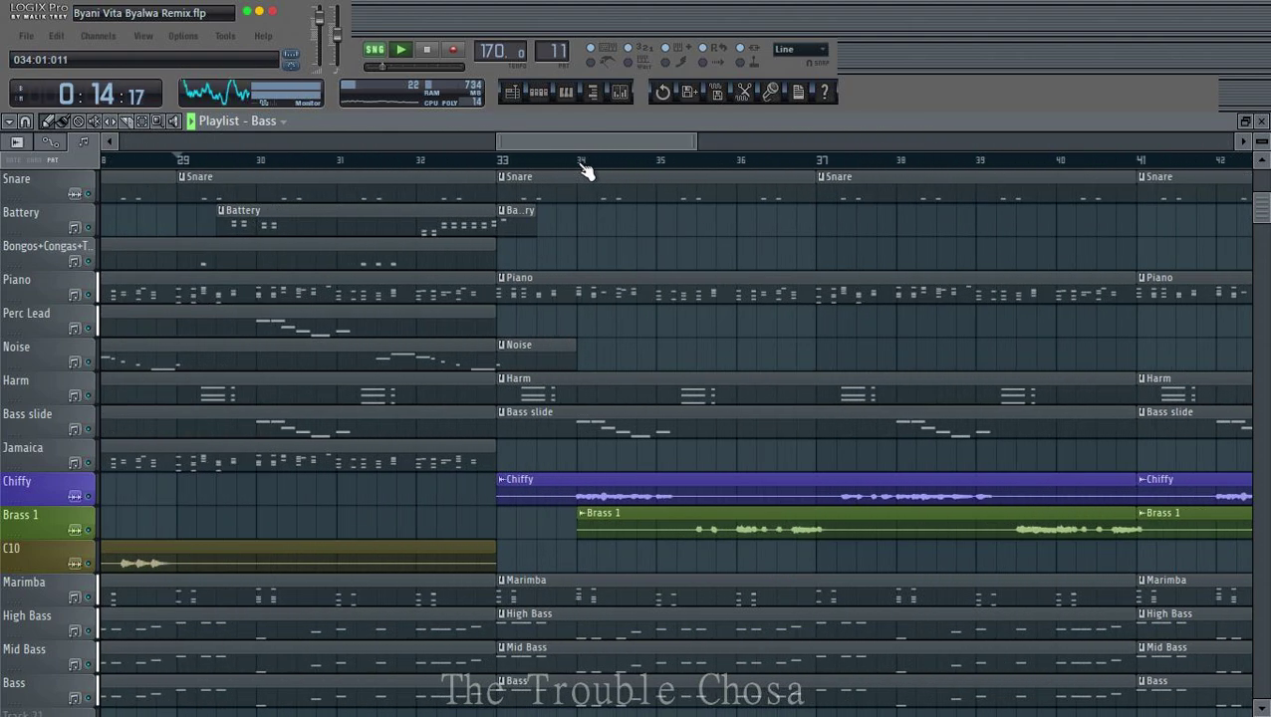
scroll(586, 172, "down", 3)
scroll(586, 171, "down", 2)
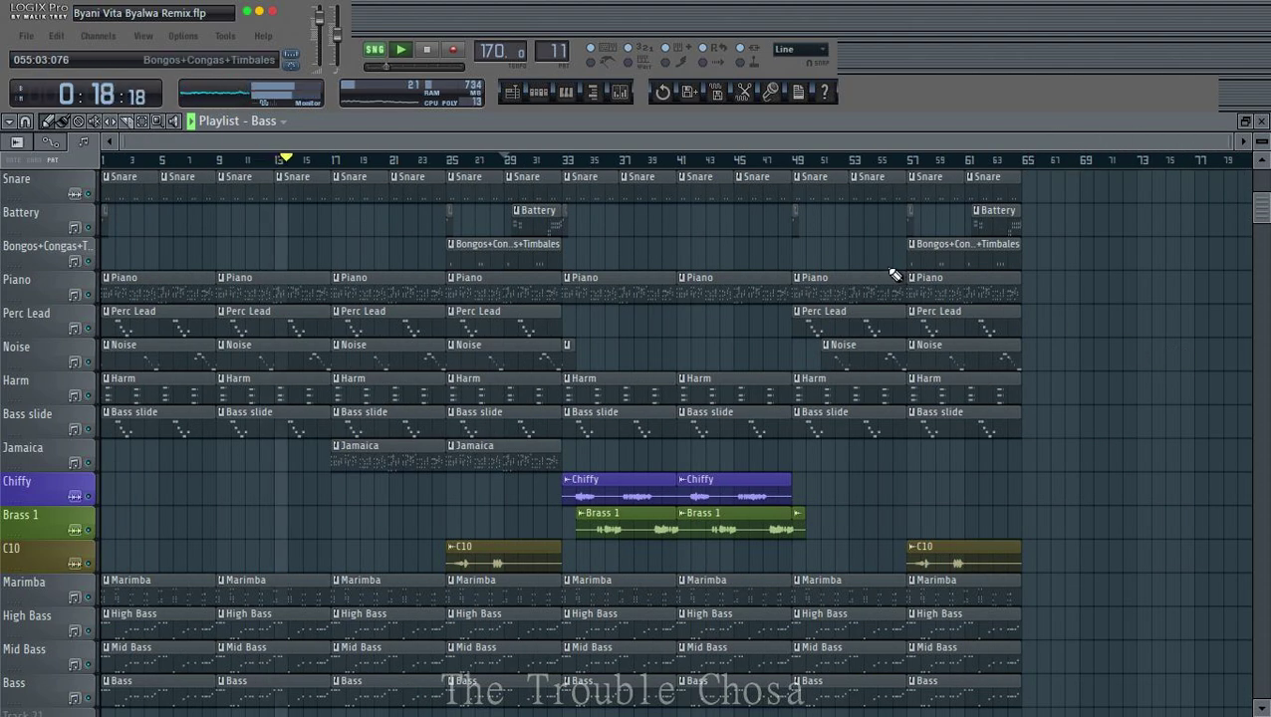
scroll(1098, 320, "up", 3)
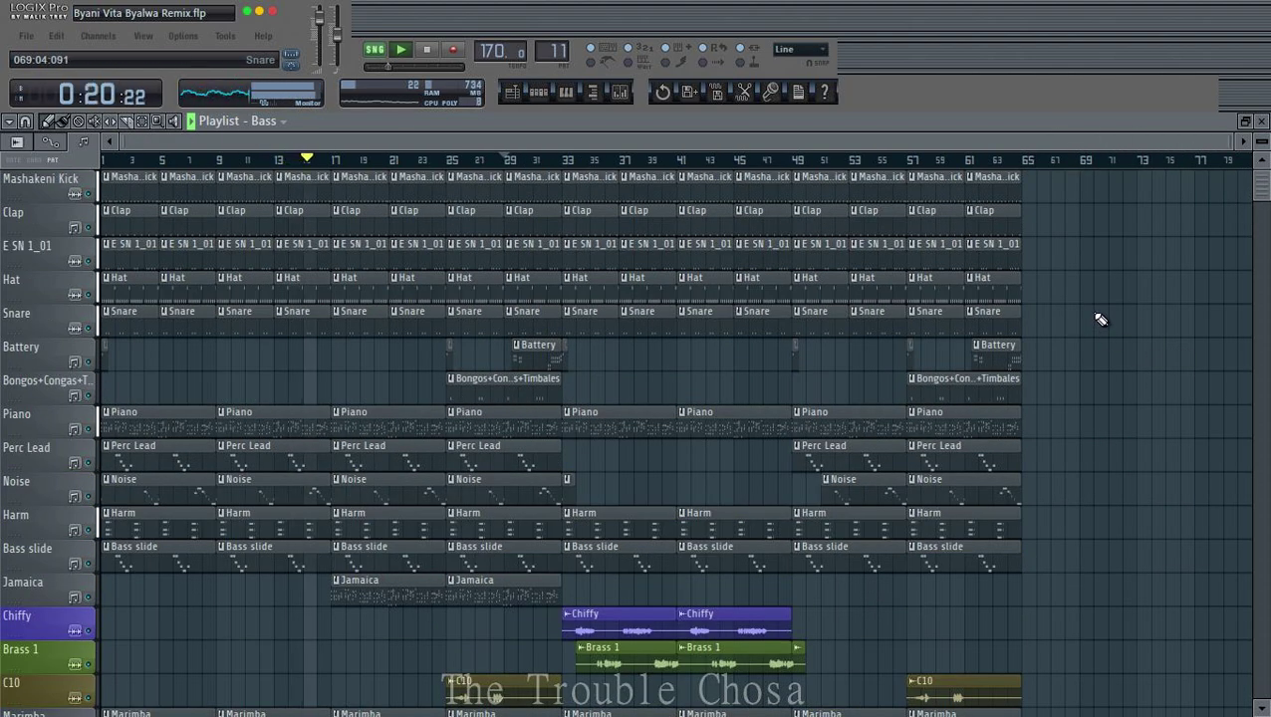
scroll(1100, 320, "down", 7)
scroll(1100, 320, "up", 8)
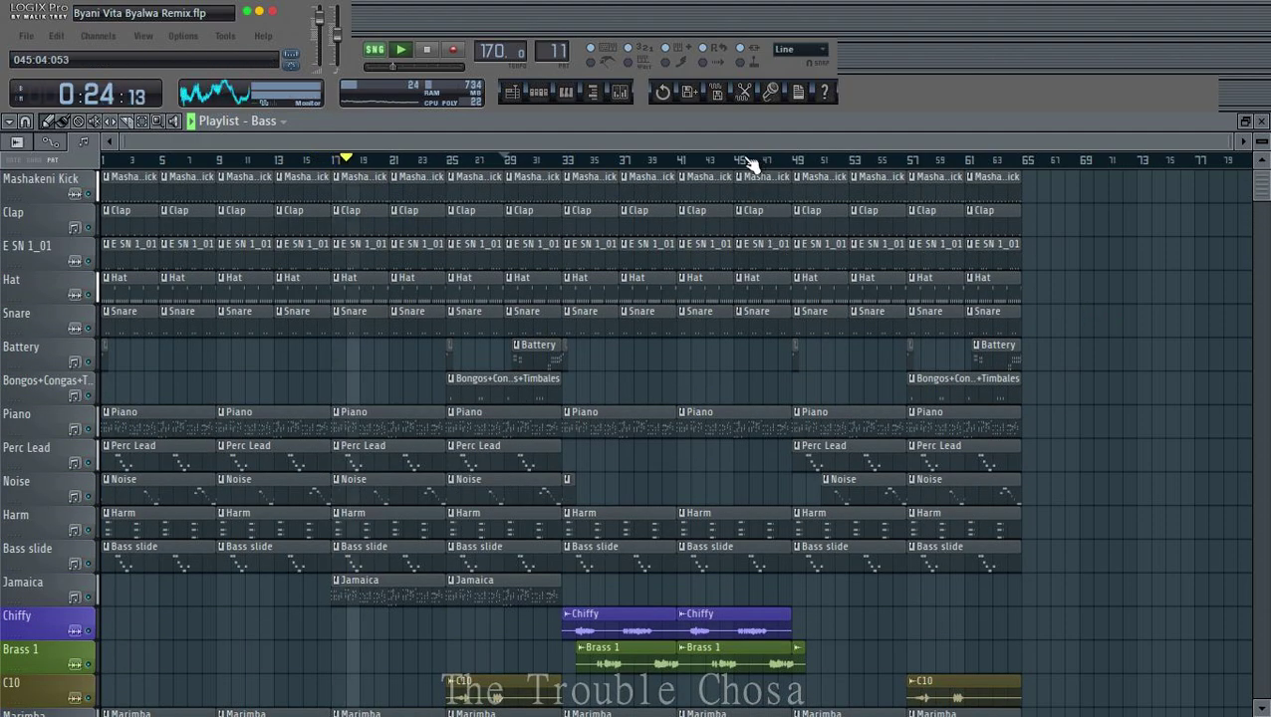
Step: Make the Mashakeni Kick clip at bar 41 unique and move it onto a new track inserted above Clap
scroll(749, 165, "up", 5)
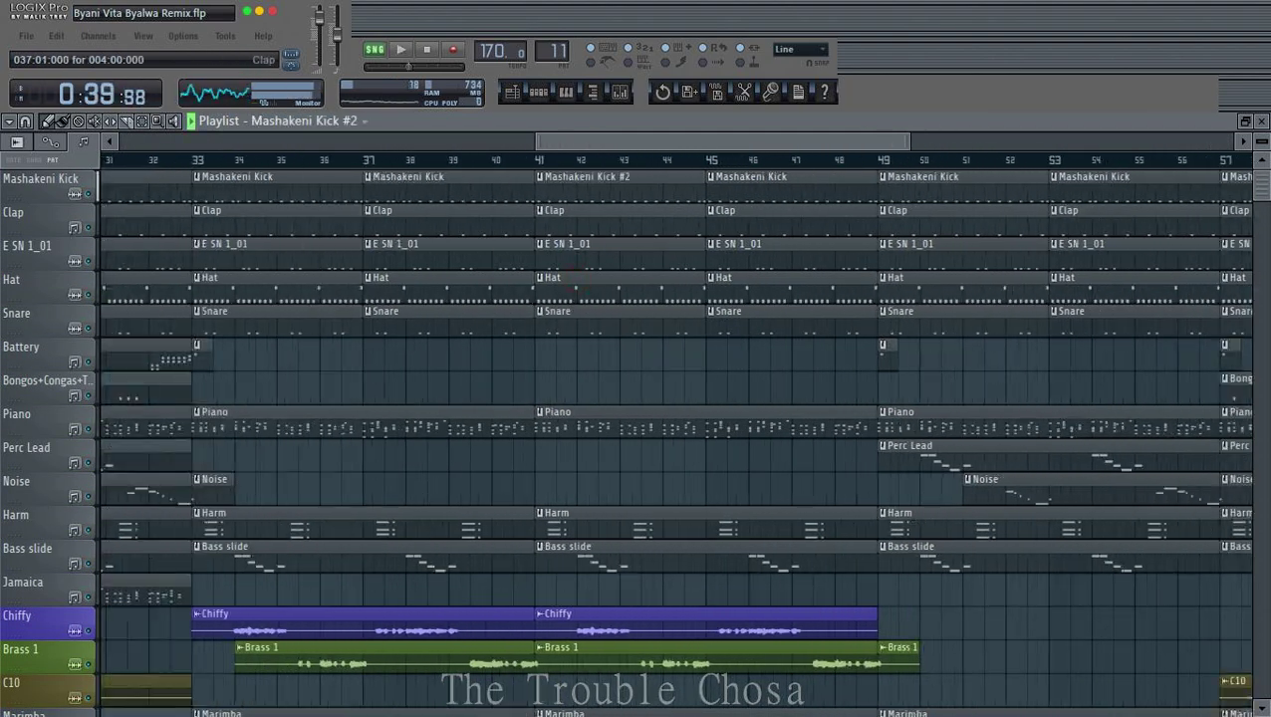
right_click(24, 211)
left_click(99, 459)
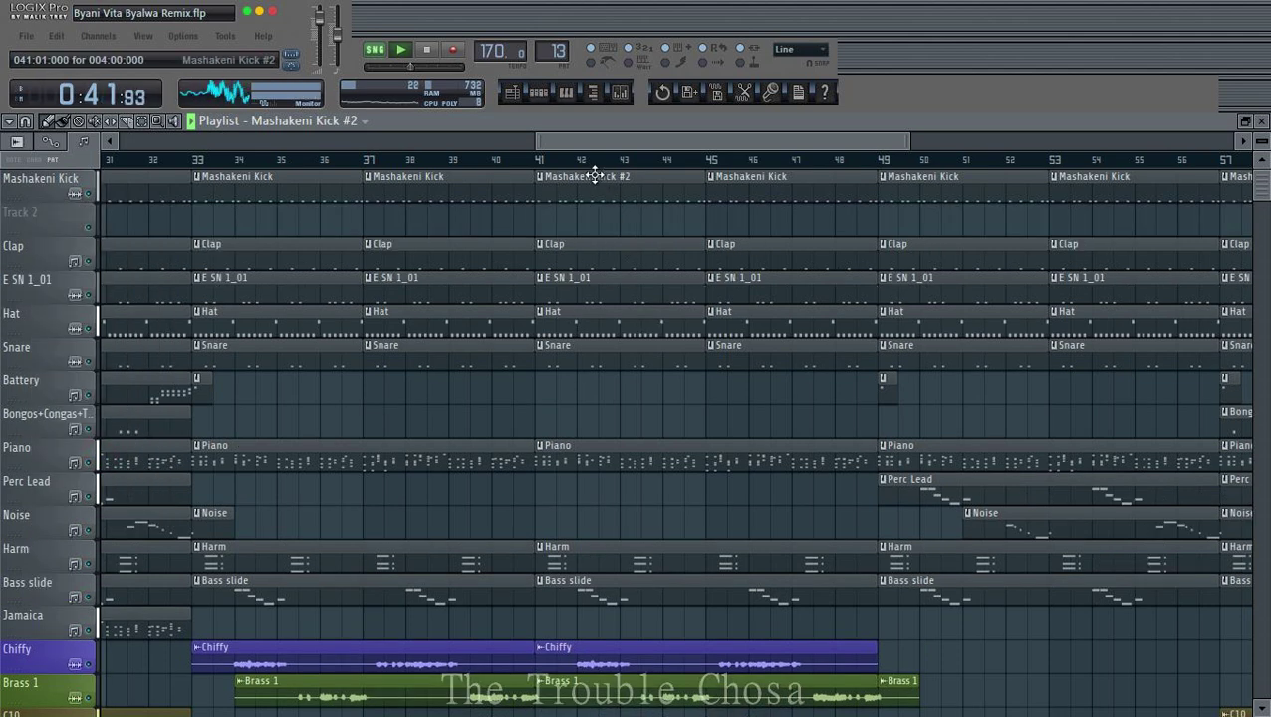
left_click_drag(592, 182, 546, 221)
Step: Rename the Mashakeni Kick #2 pattern as Mashakeni Kick and colour it green
left_click(541, 213)
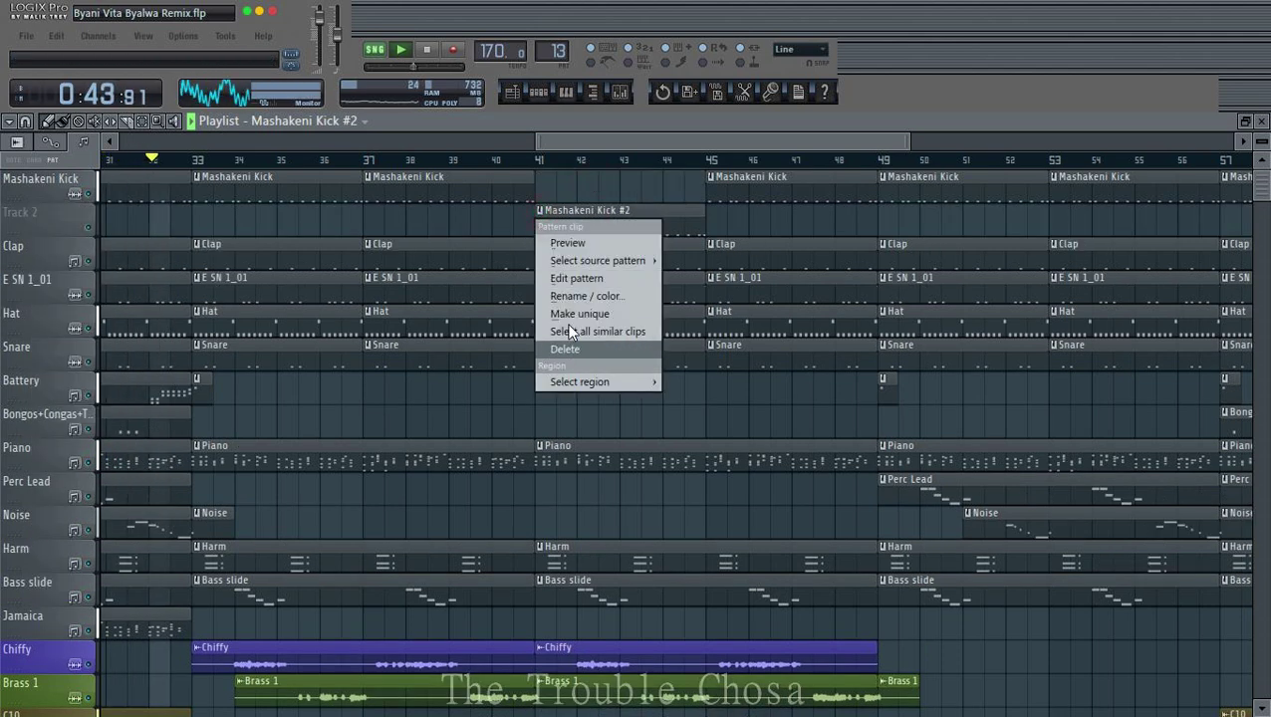
left_click(576, 294)
left_click(533, 295)
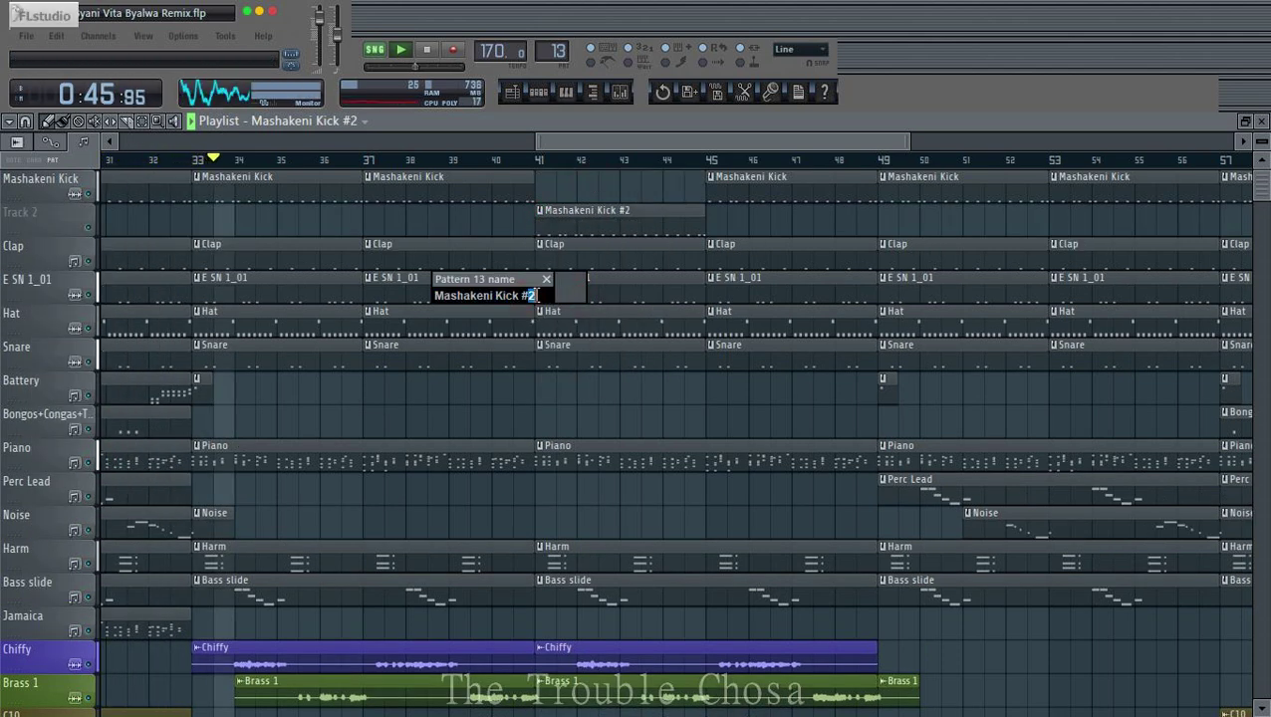
key("BackSpace")
key("BackSpace")
key("BackSpace")
left_click(567, 297)
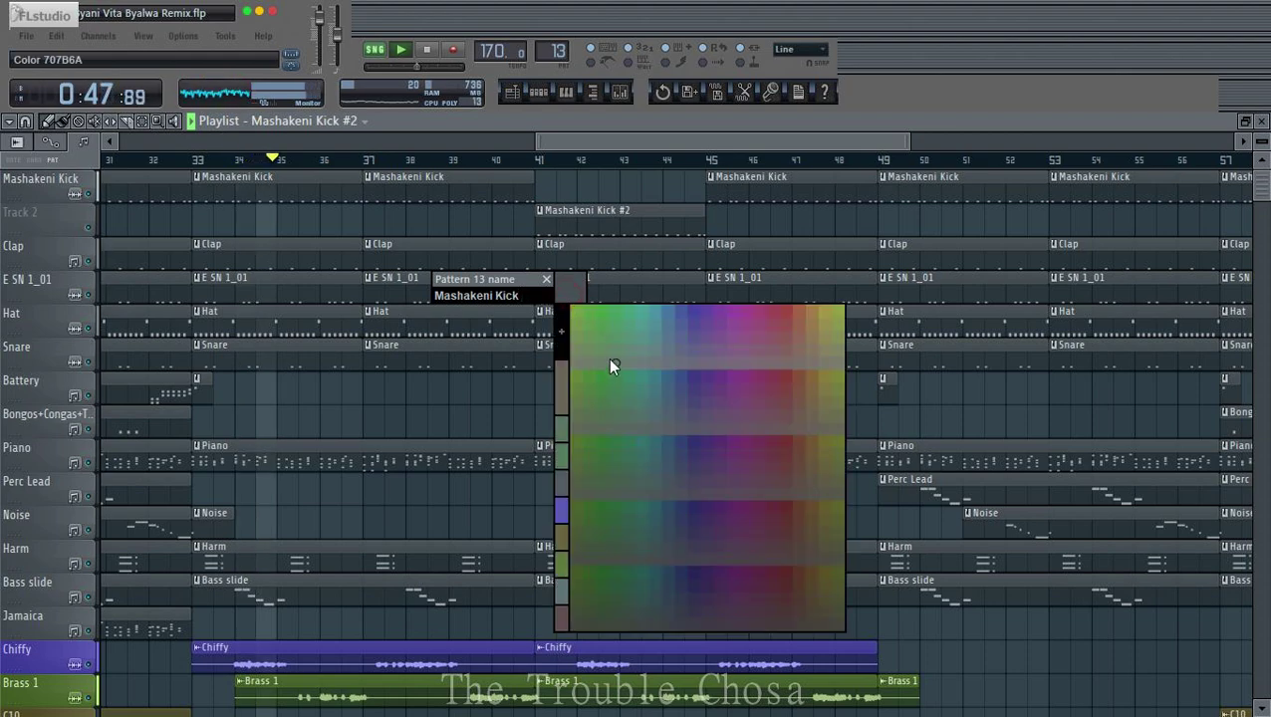
left_click(610, 361)
Step: Review the notes of the green Mashakeni Kick pattern and examine the surrounding playlist arrangement during playback
double_click(619, 223)
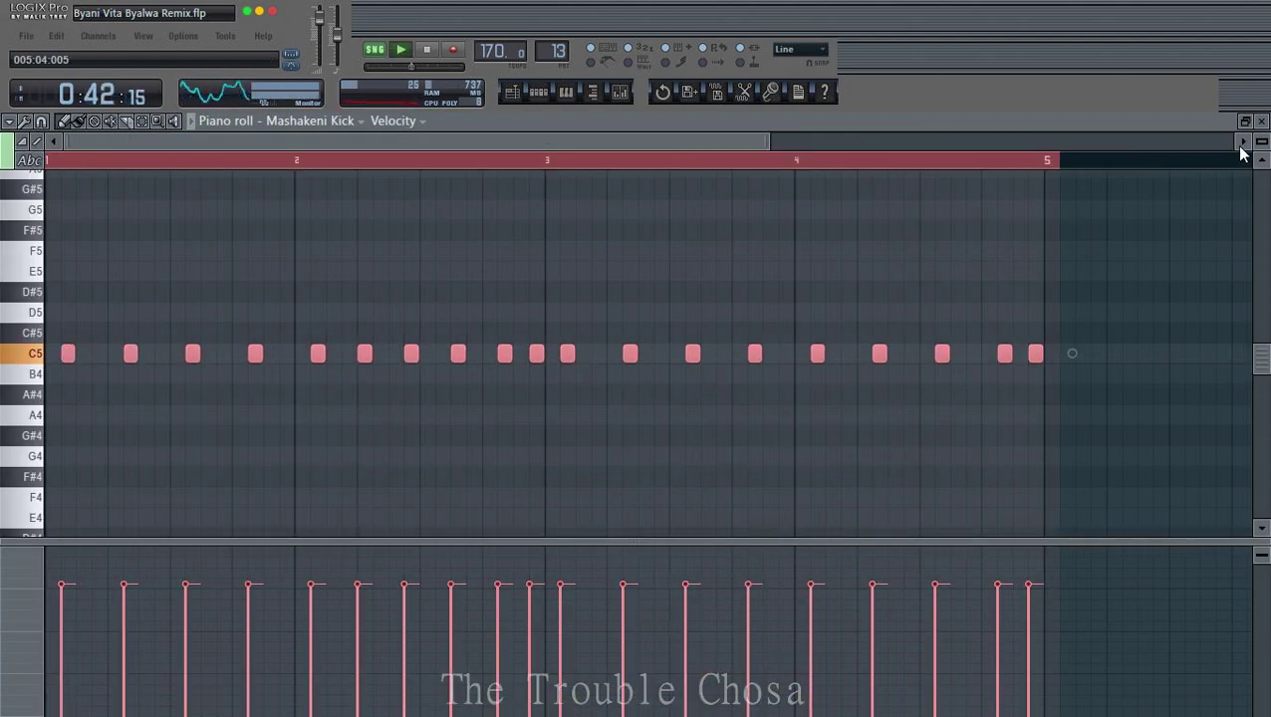
left_click(1259, 120)
left_click(743, 175)
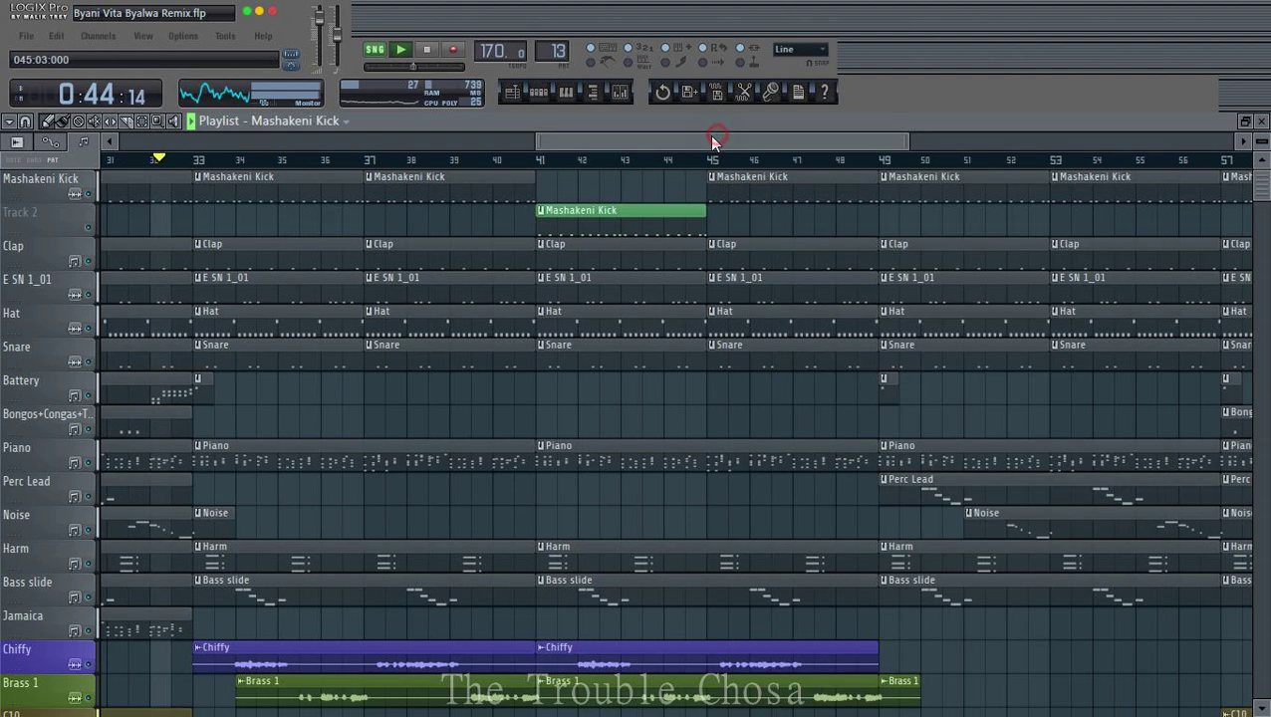
scroll(547, 164, "down", 3)
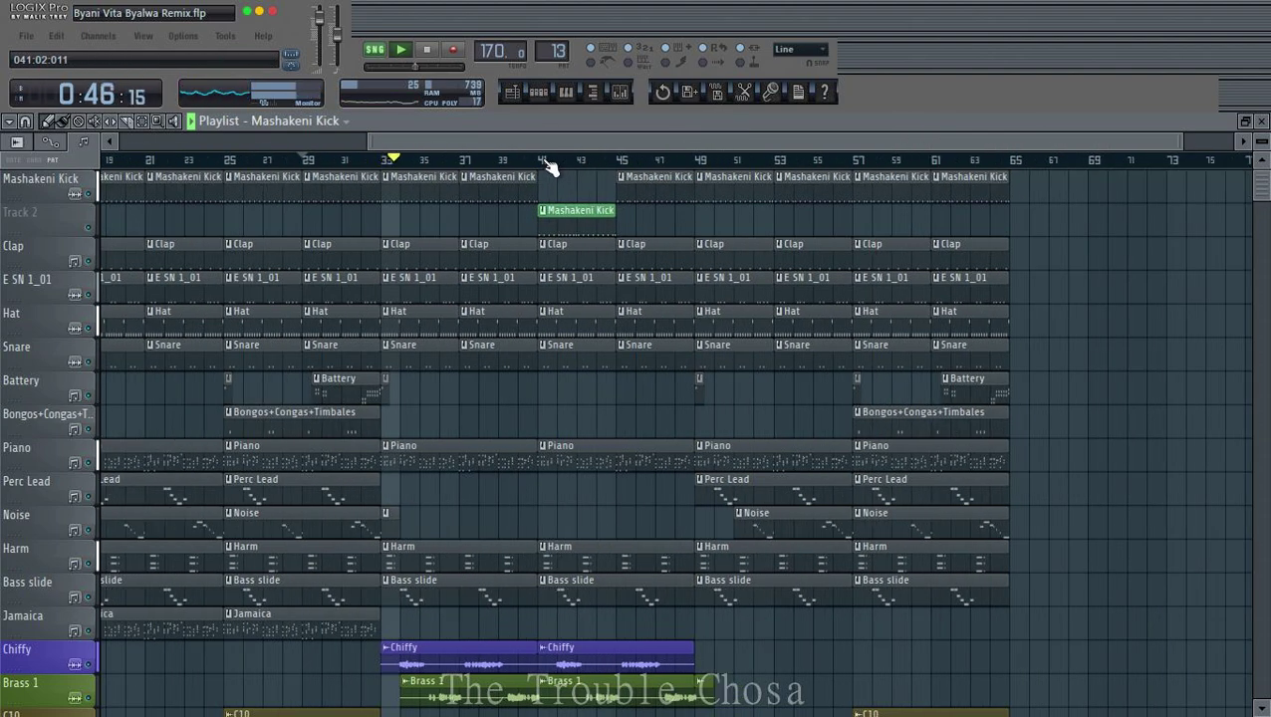
scroll(1148, 292, "down", 5)
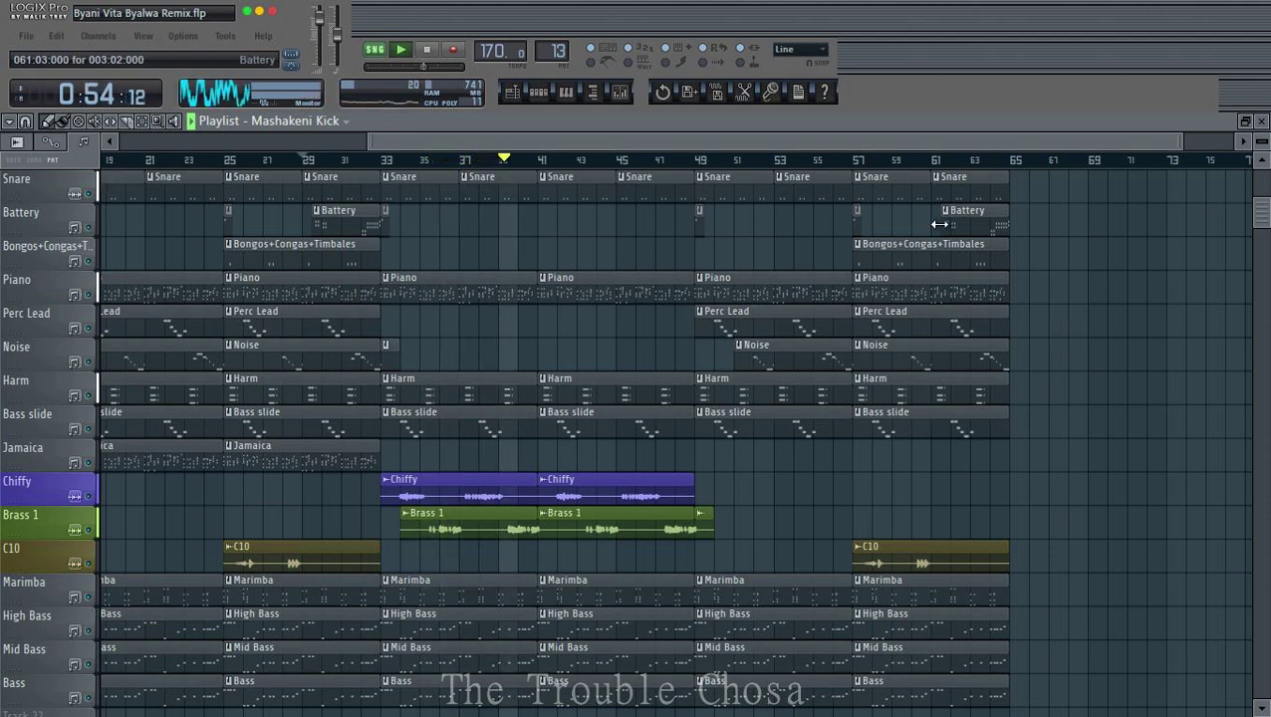
scroll(947, 167, "down", 2)
scroll(1055, 273, "down", 3)
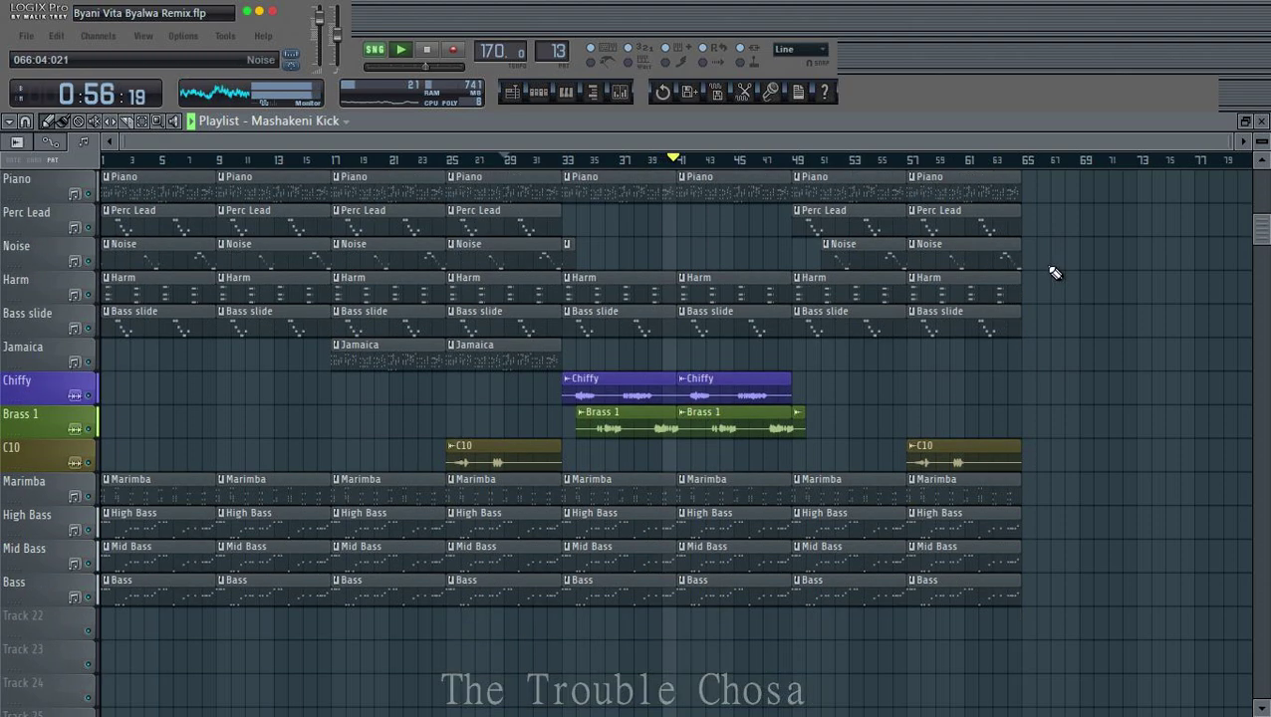
scroll(1053, 272, "up", 4)
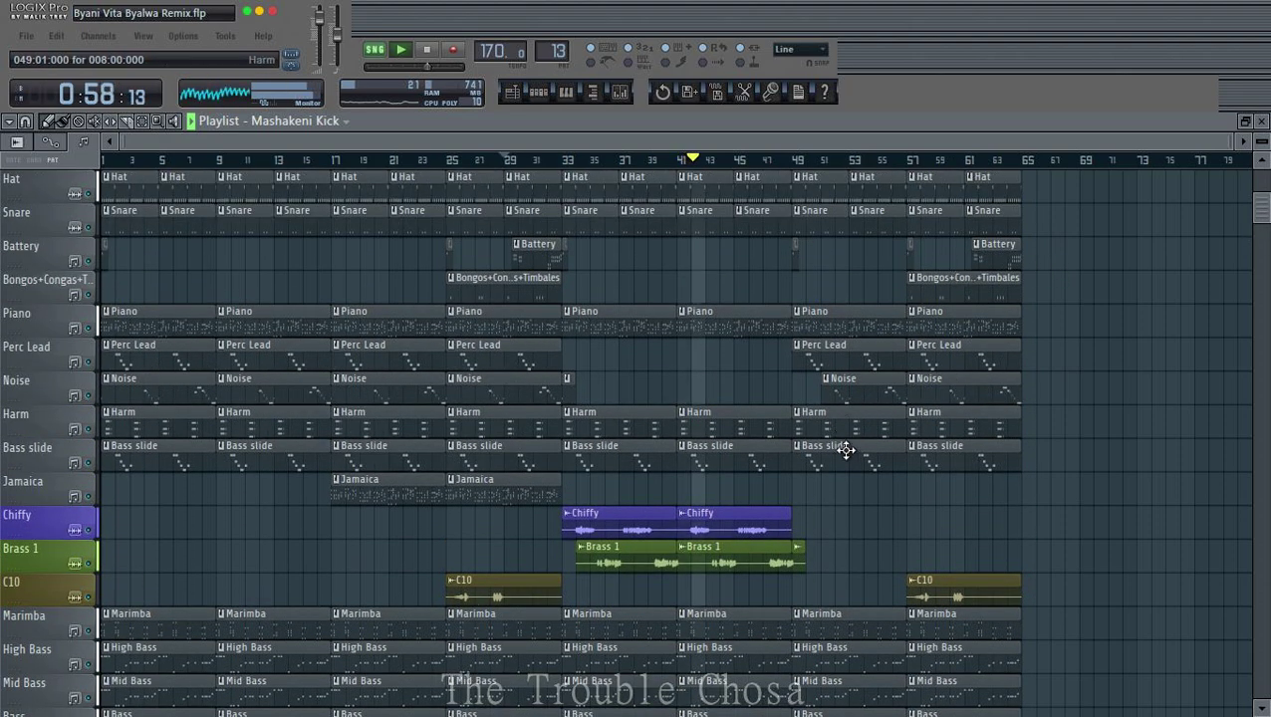
Step: Retime the C5 notes of the green Mashakeni Kick pattern, with closer half-beat hits in the second half of bar 1
scroll(860, 415, "up", 3)
double_click(642, 353)
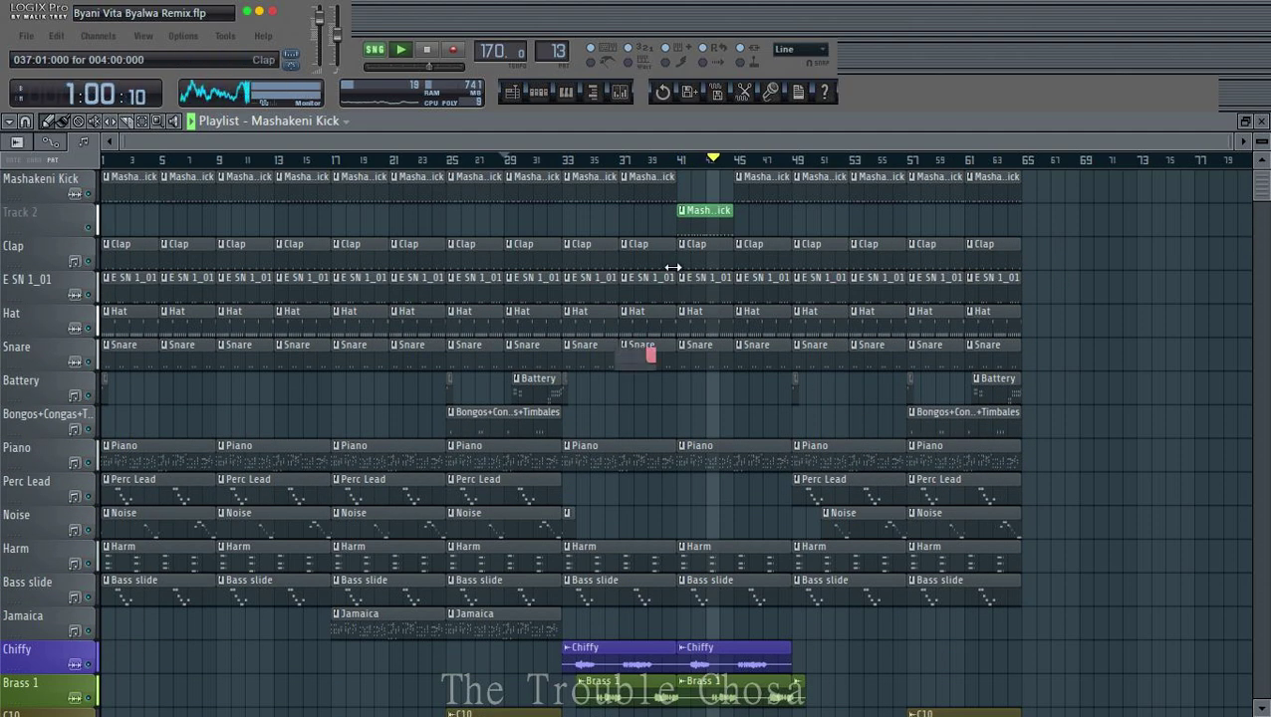
left_click_drag(385, 354, 401, 356)
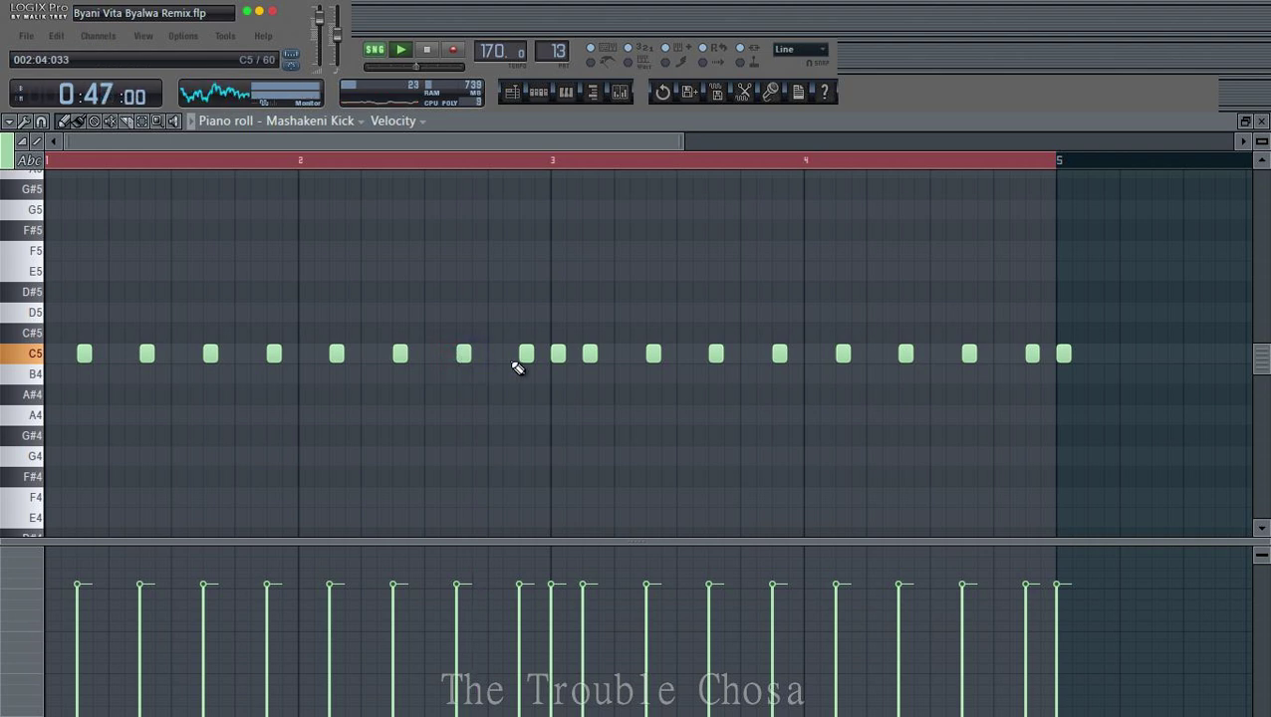
left_click_drag(518, 360, 502, 361)
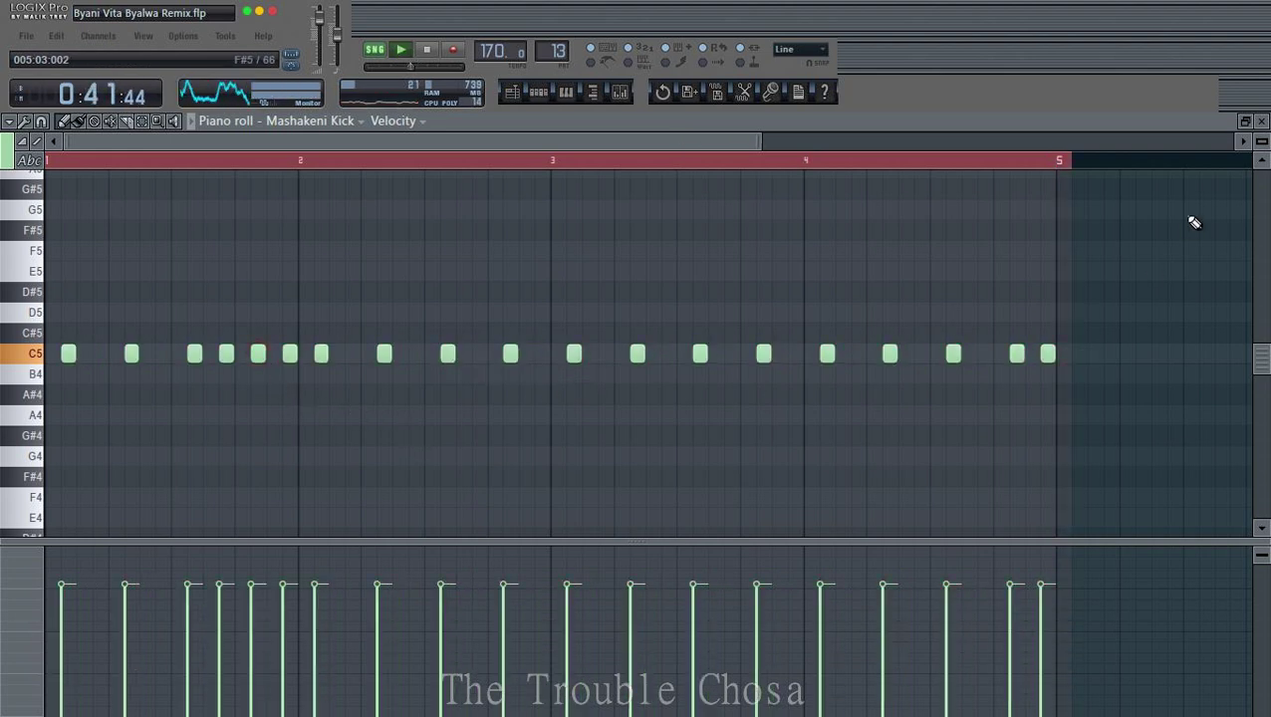
left_click(1262, 120)
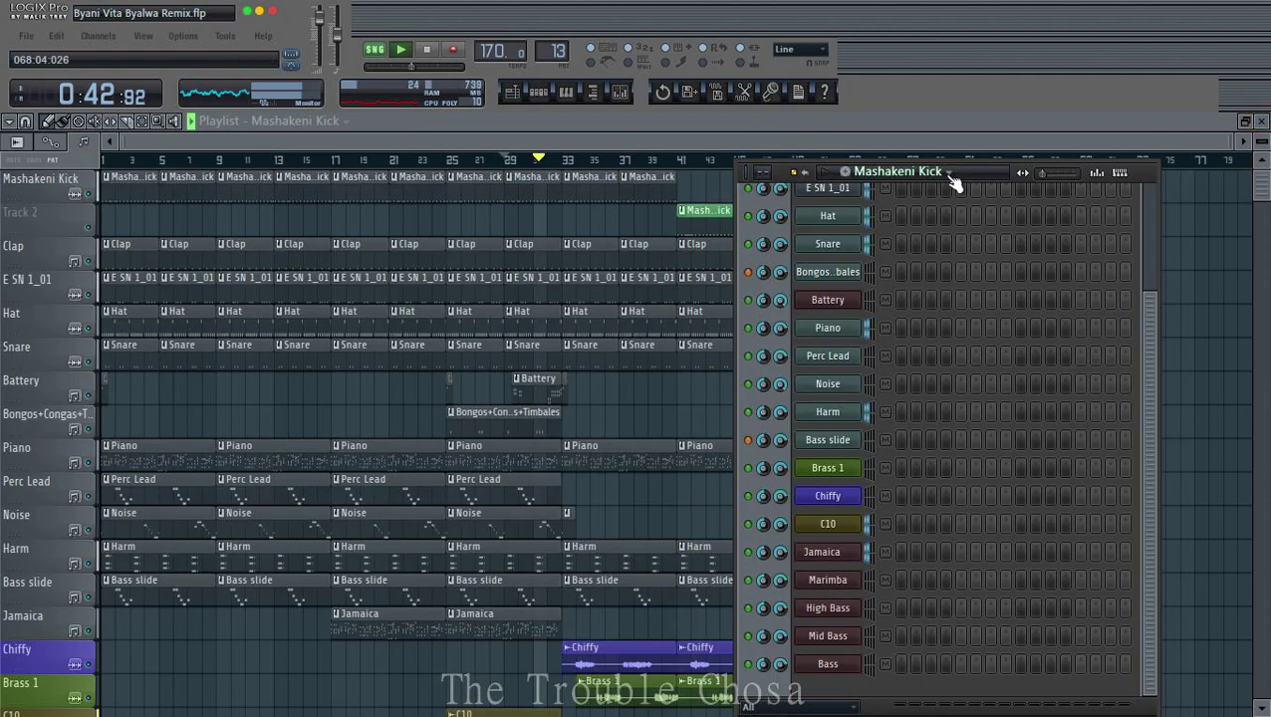
Step: Auto-name Track 2 after its green Mashakeni Kick clip
left_click(676, 141)
right_click(65, 230)
left_click(71, 244)
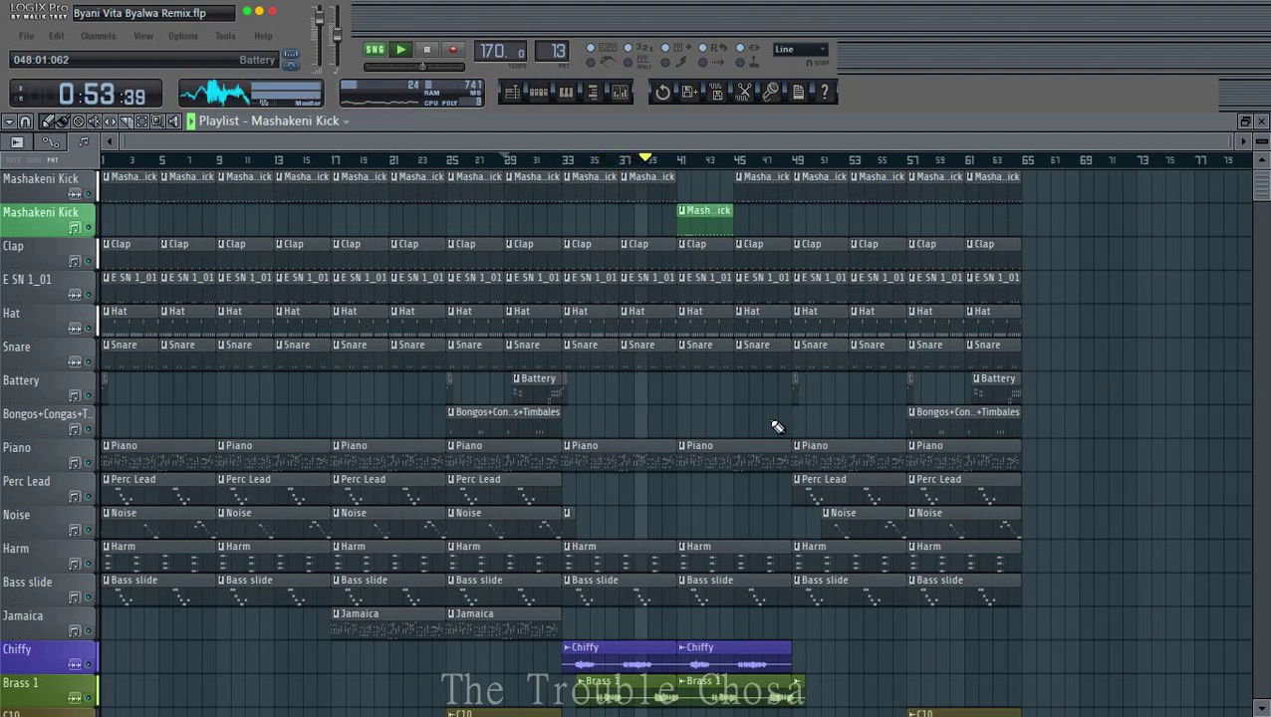
Step: Make the Piano clip at bar 41 unique and move it onto a new track inserted above Perc Lead
right_click(680, 456)
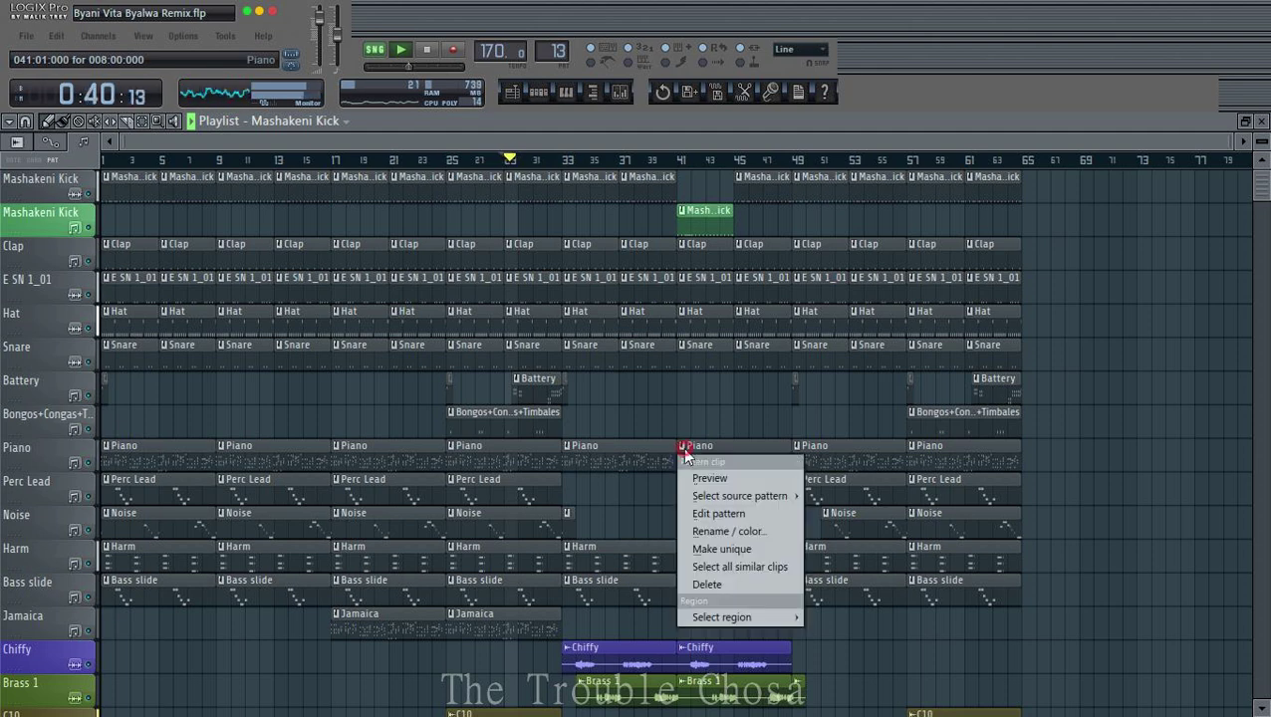
left_click(721, 549)
right_click(45, 483)
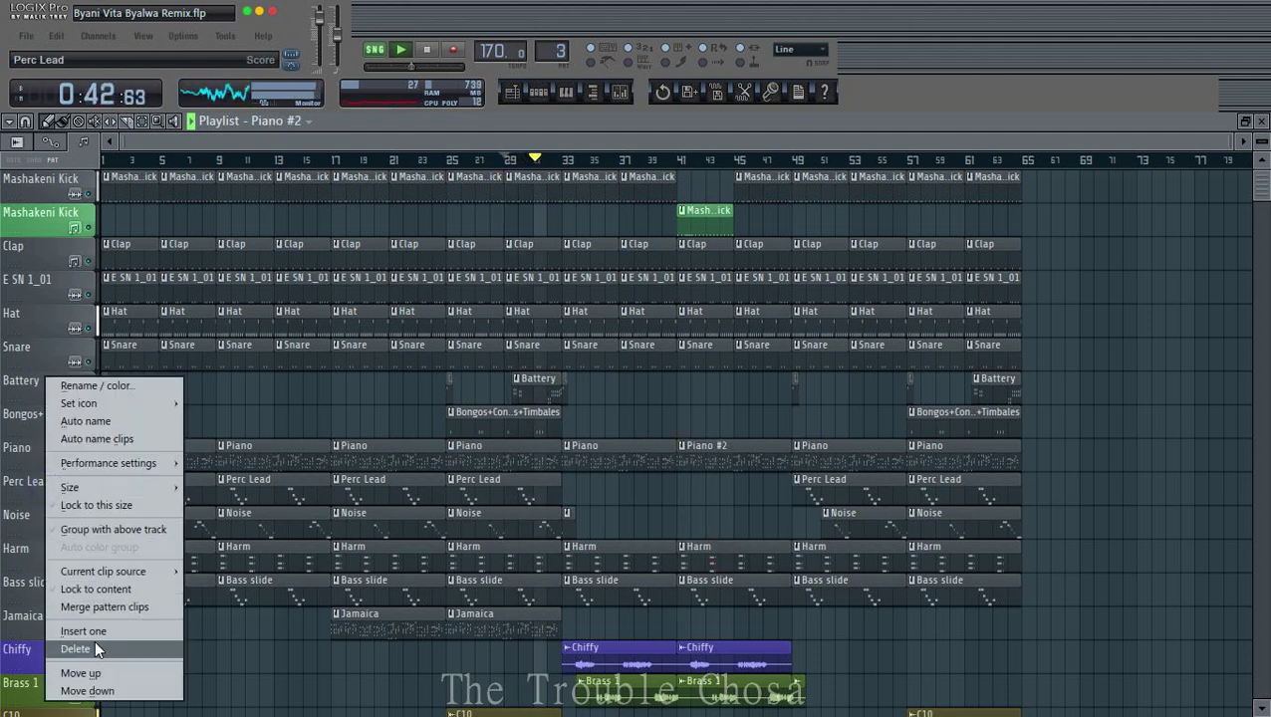
left_click(93, 627)
left_click_drag(702, 464, 706, 498)
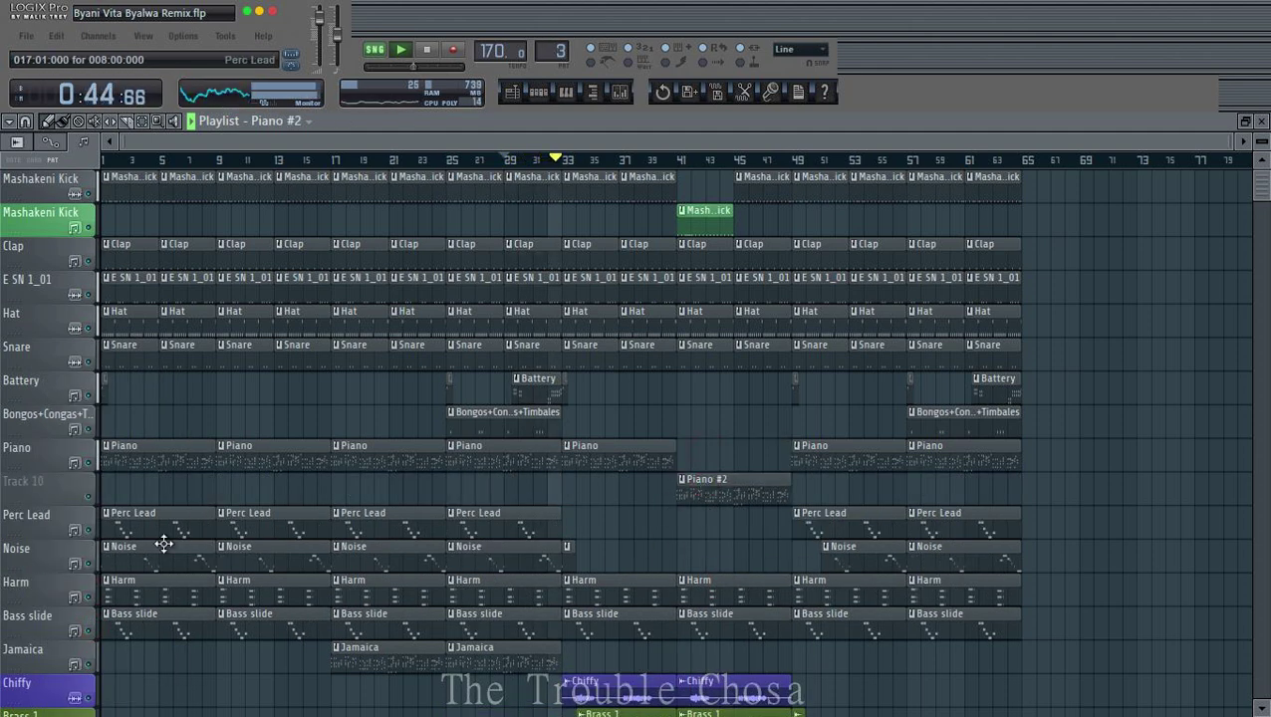
Step: Rename the Piano #2 pattern as Piano with a teal colour and auto-name Track 10 after it
left_click(686, 488)
left_click(694, 564)
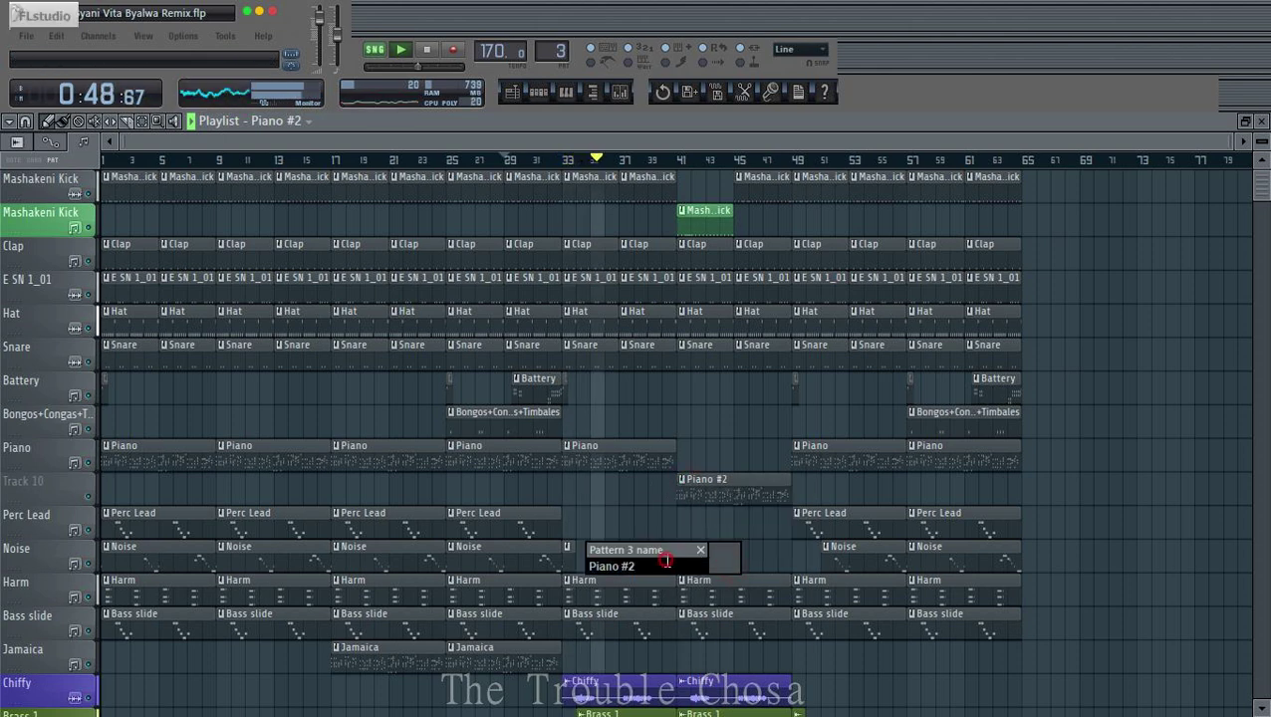
key("BackSpace")
key("BackSpace")
key("BackSpace")
left_click(734, 561)
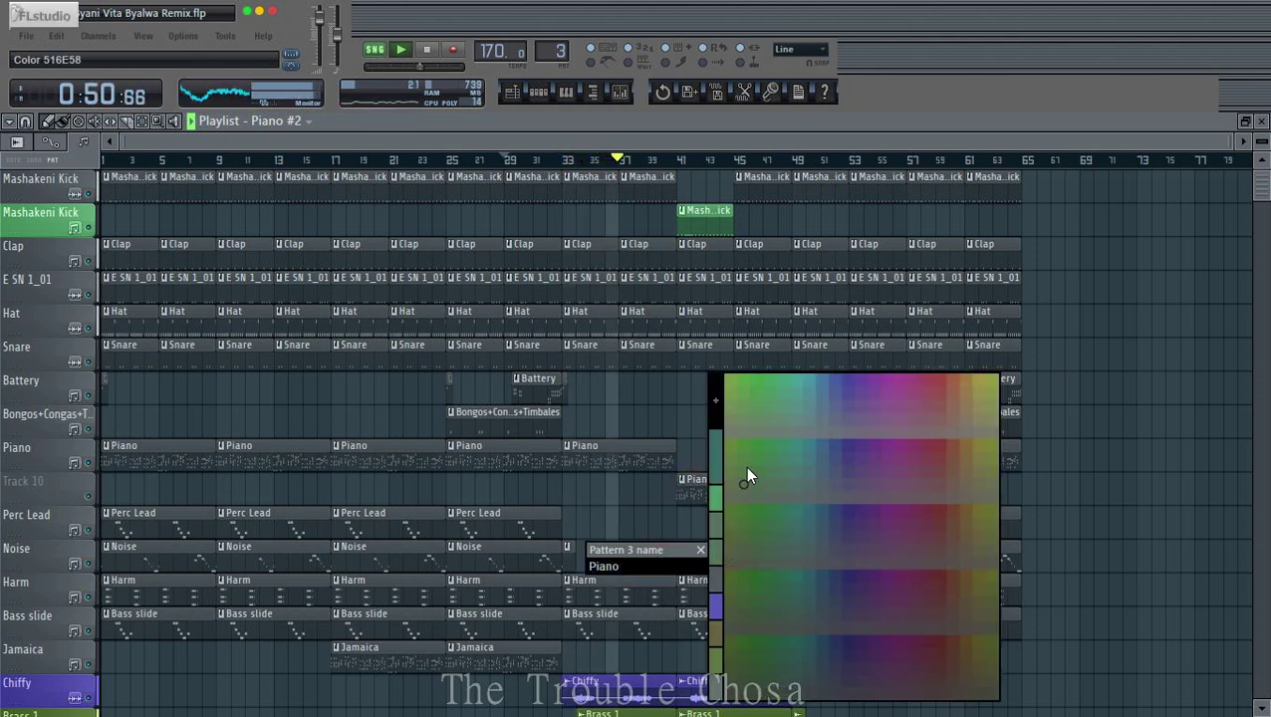
left_click(803, 384)
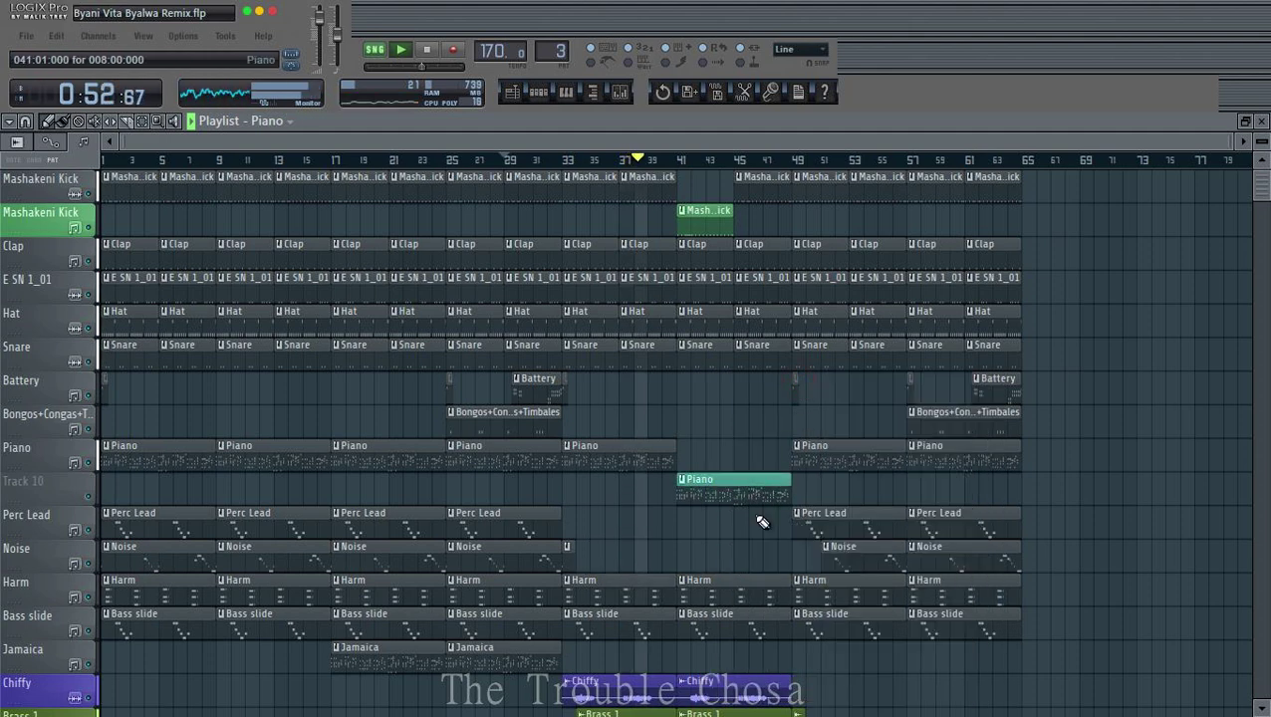
right_click(43, 476)
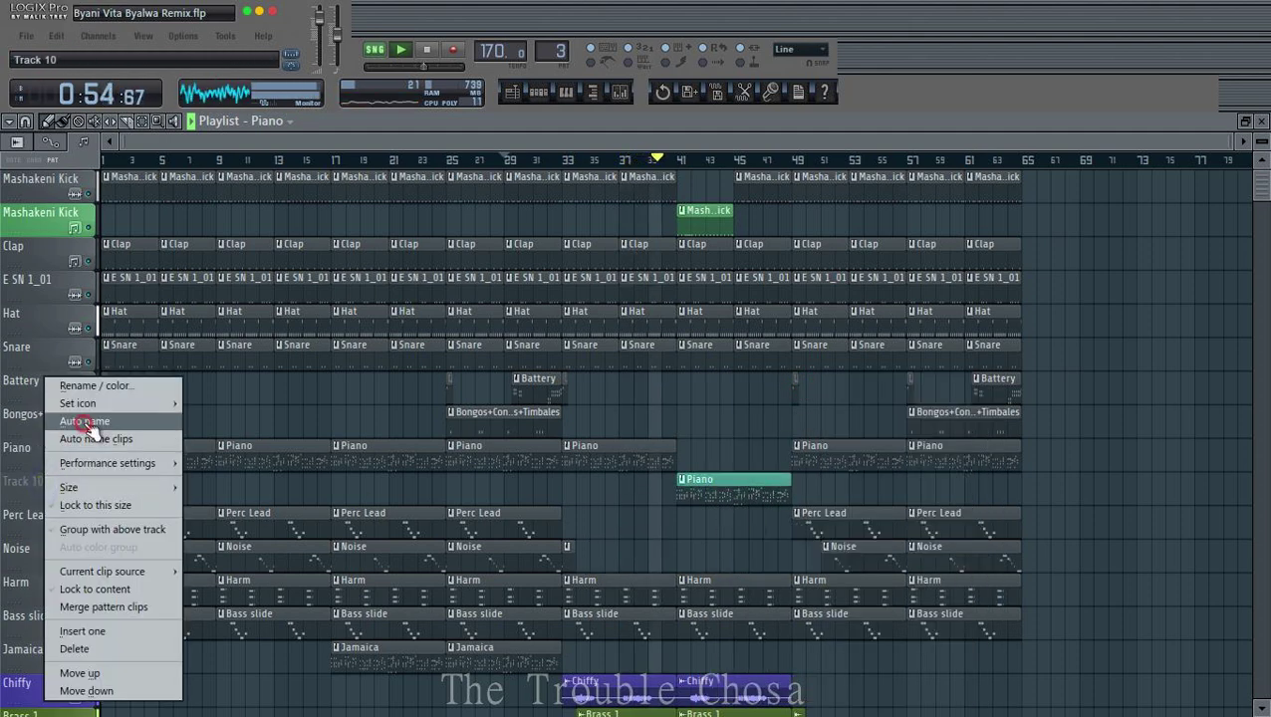
left_click(81, 419)
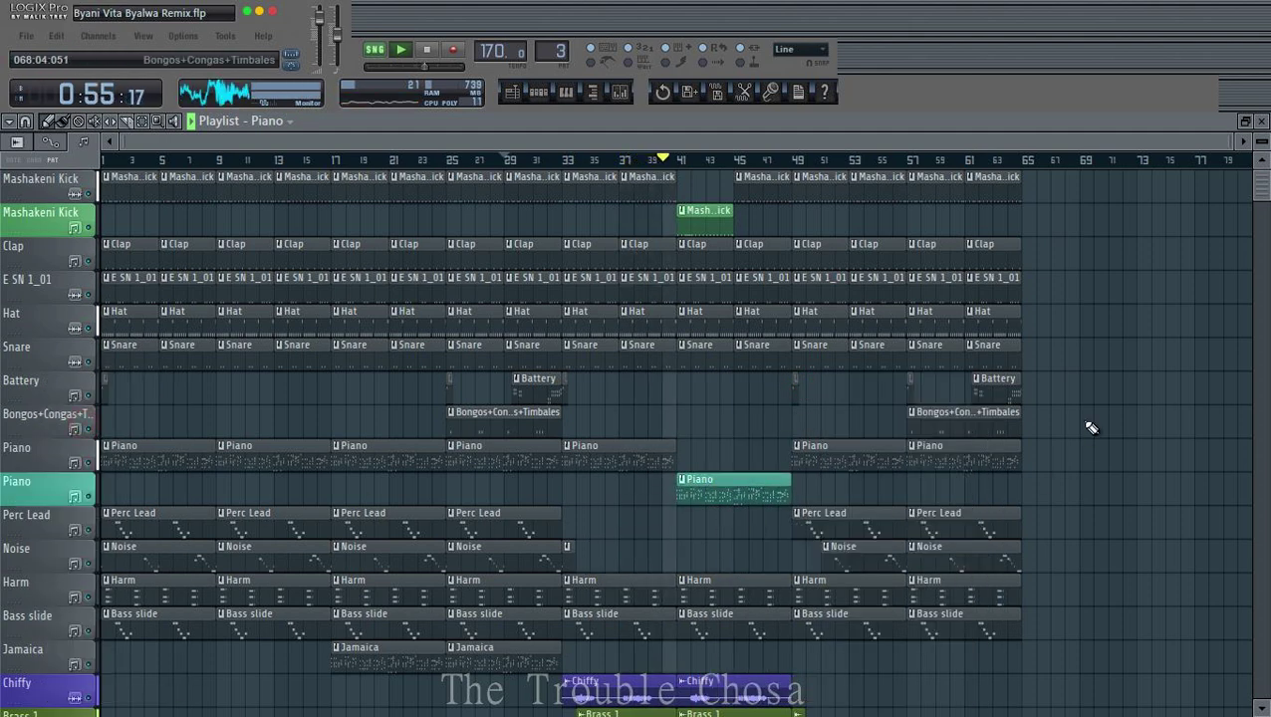
Step: Thin out bar 1 of the teal Piano pattern, deleting the notes between the opening chord and beat 3 and the lowest note of both chords
double_click(717, 494)
scroll(680, 164, "down", 5)
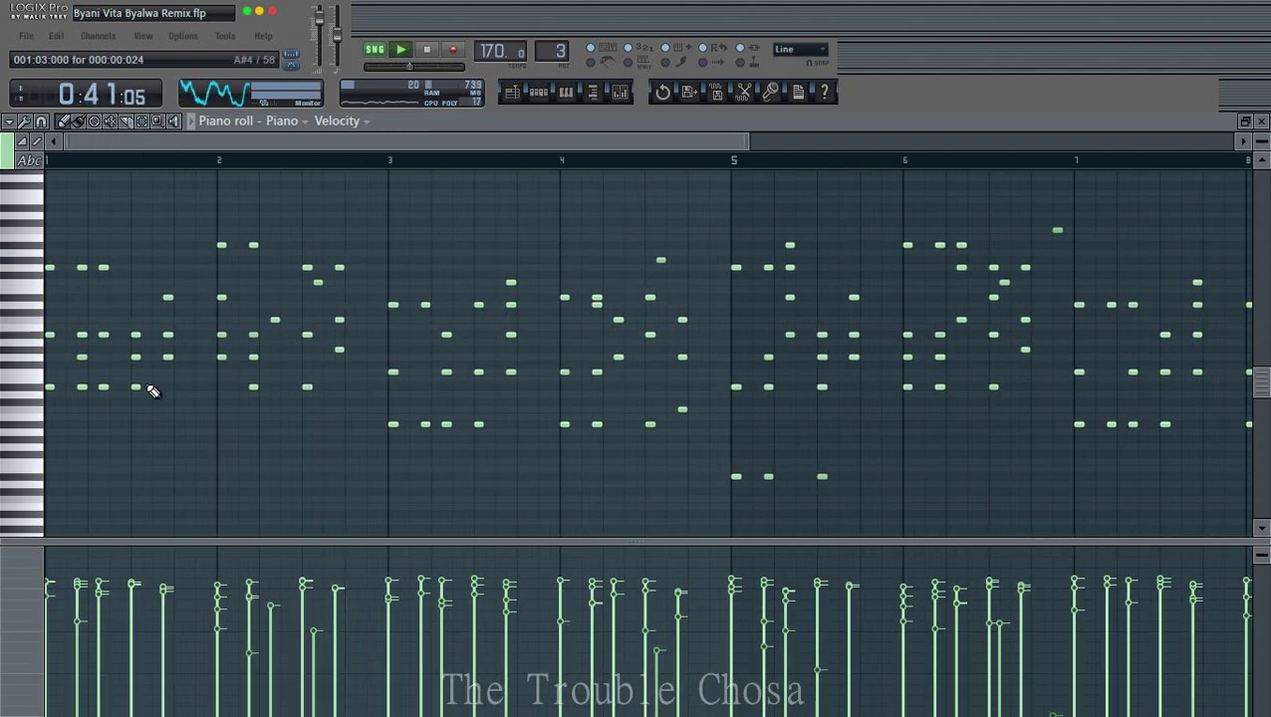
right_click(82, 335)
right_click(103, 335)
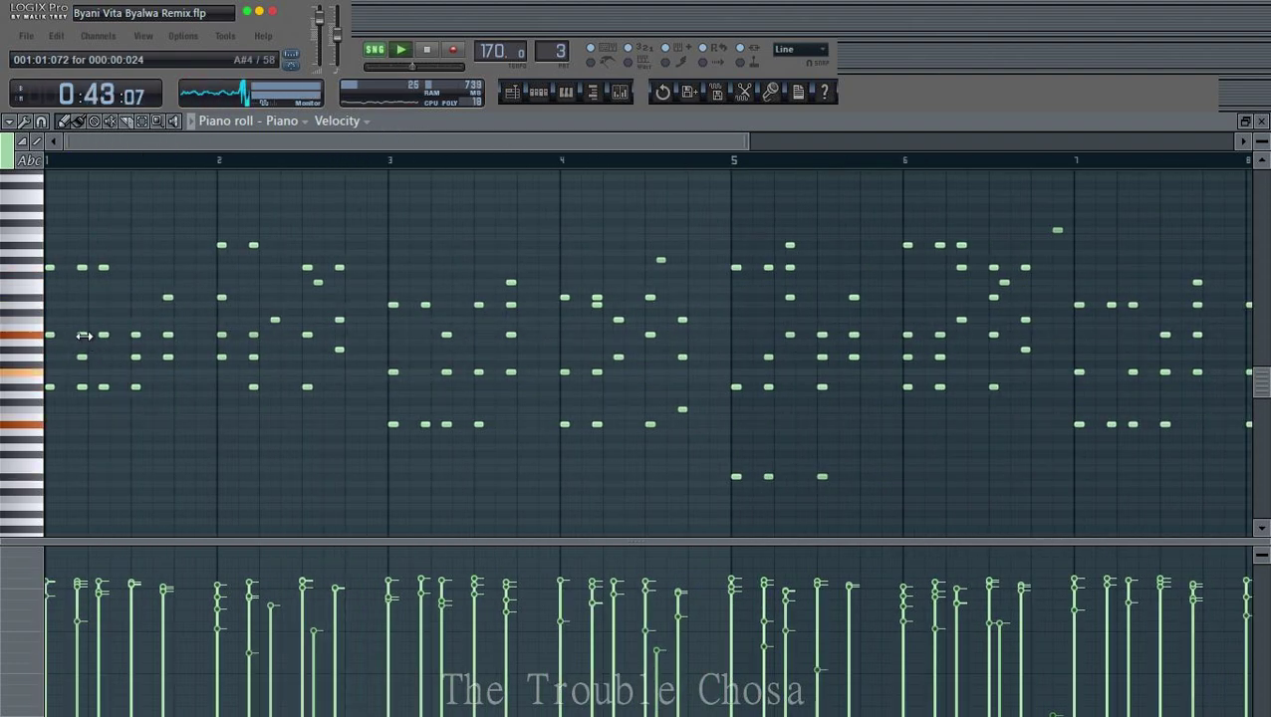
right_click(104, 267)
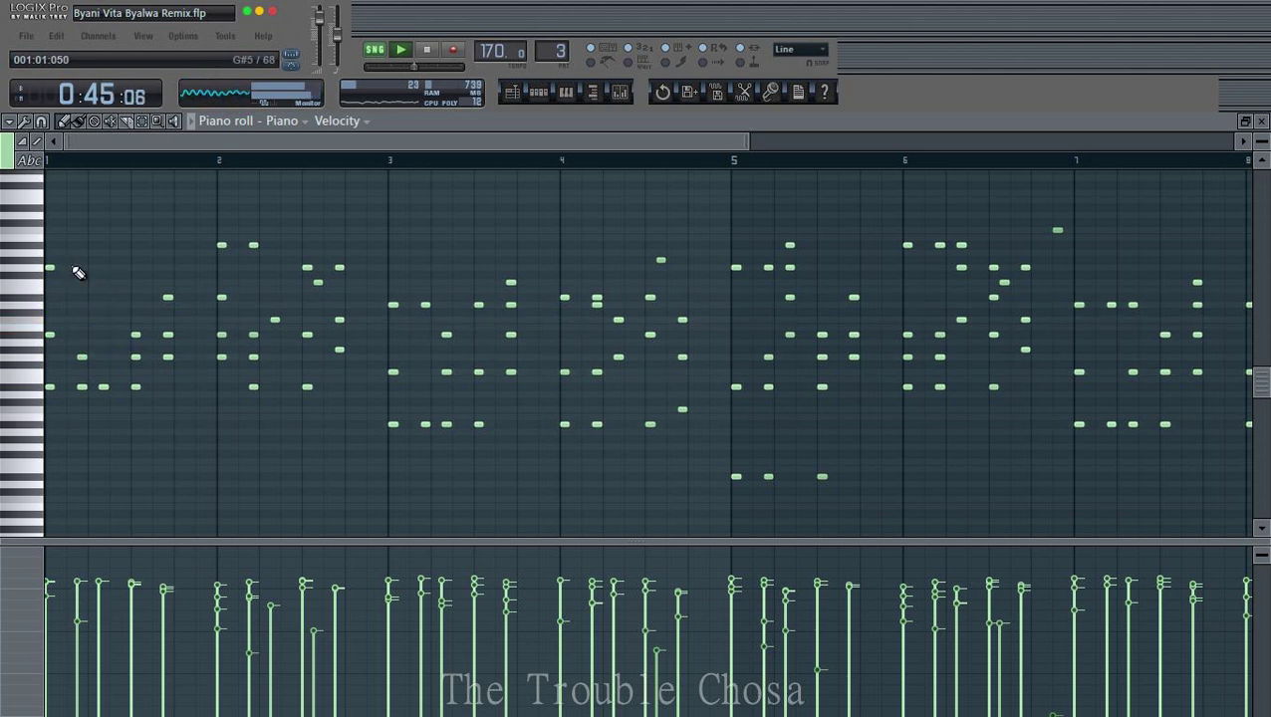
right_click(81, 266)
right_click(82, 357)
right_click(83, 388)
right_click(104, 387)
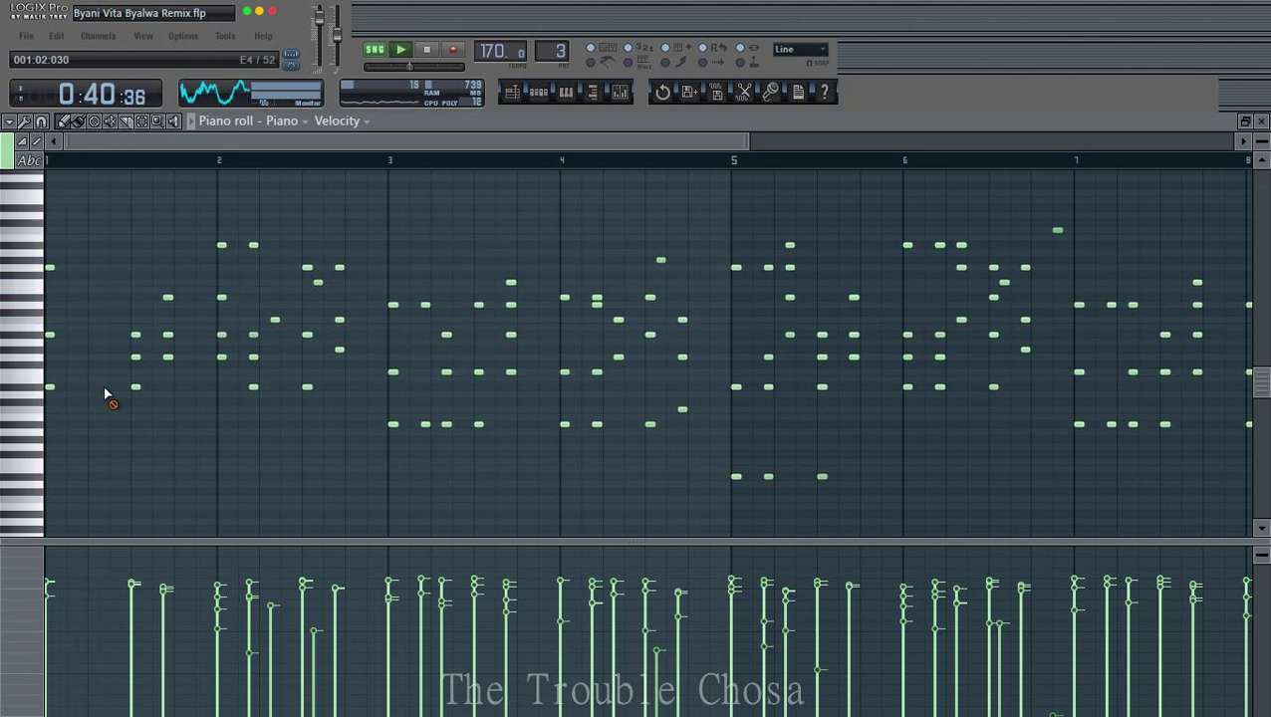
right_click(136, 387)
right_click(51, 388)
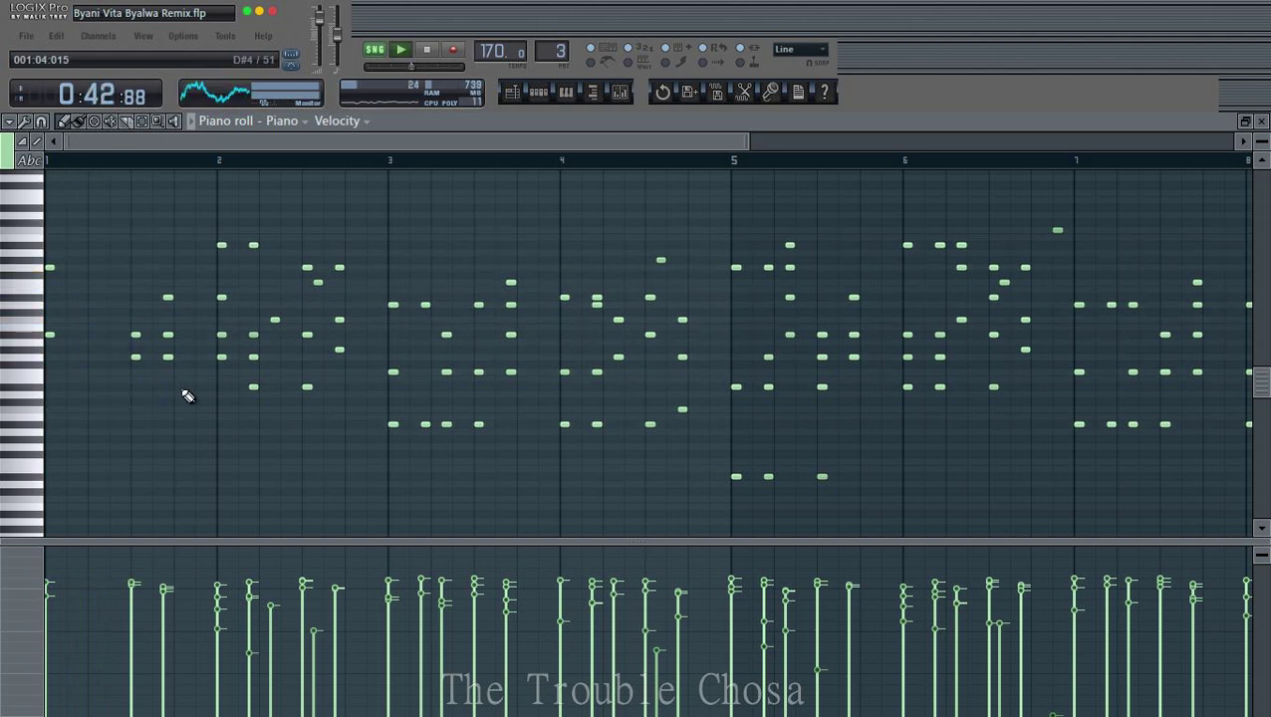
Step: Delete the three upper notes of bar 2's second chord and lengthen the two upper opening notes up to the remaining note
right_click(253, 245)
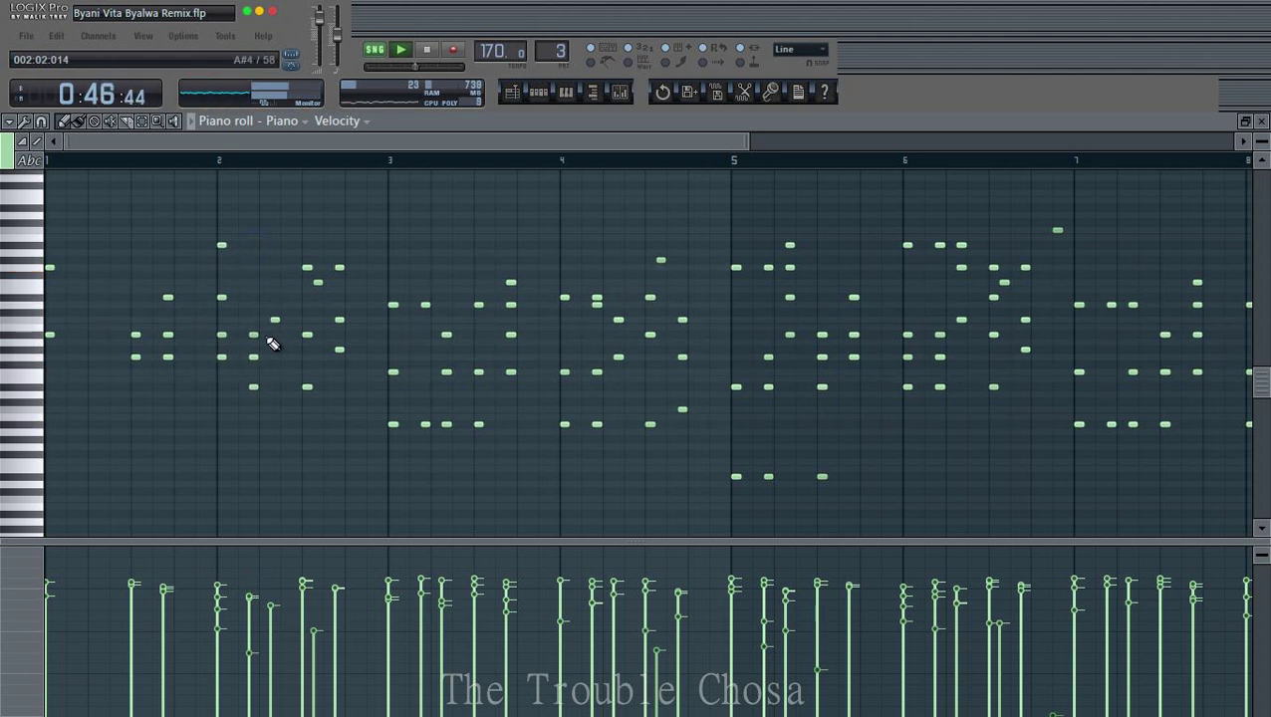
right_click(254, 336)
right_click(253, 356)
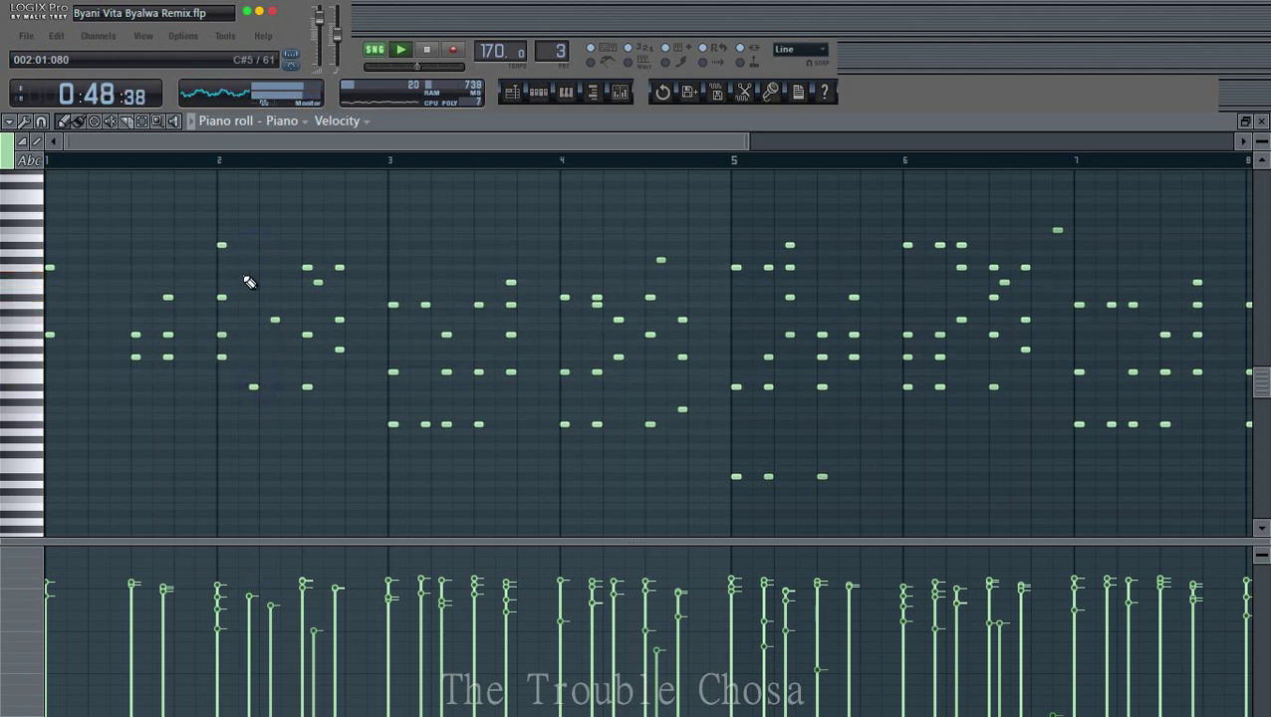
left_click_drag(237, 219, 228, 309)
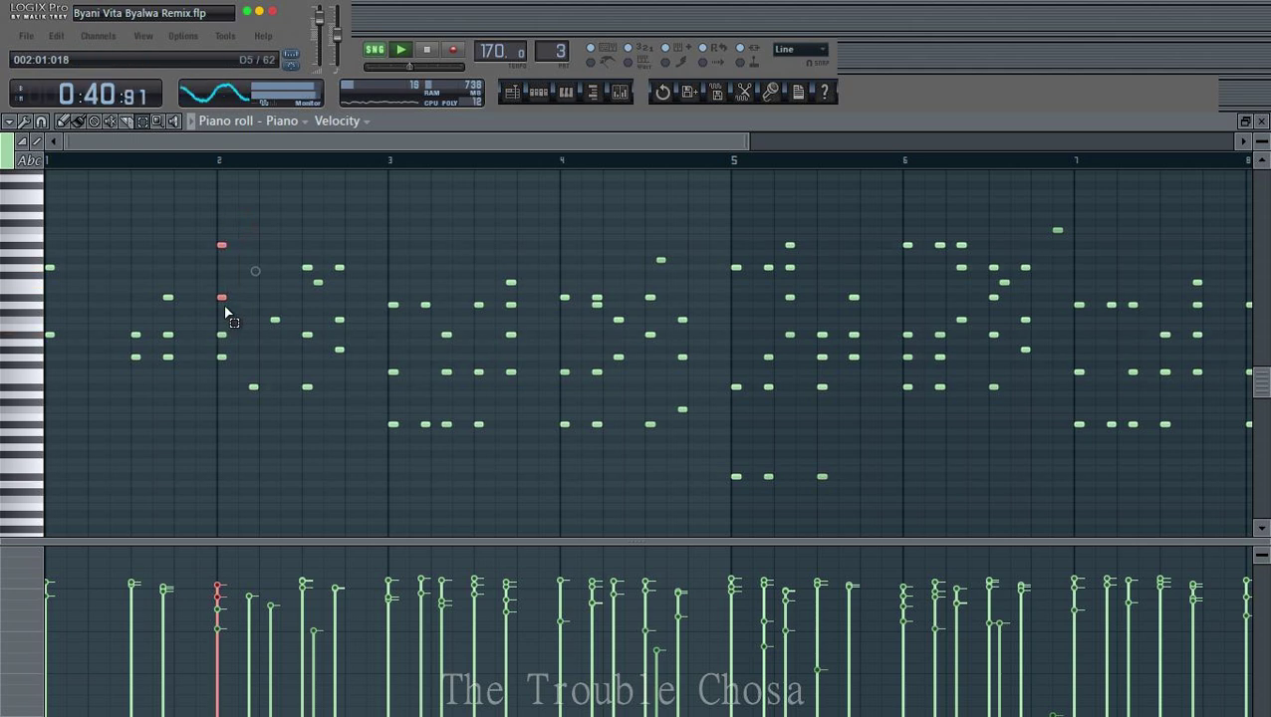
key("ctrl+l")
left_click(262, 375, "ctrl")
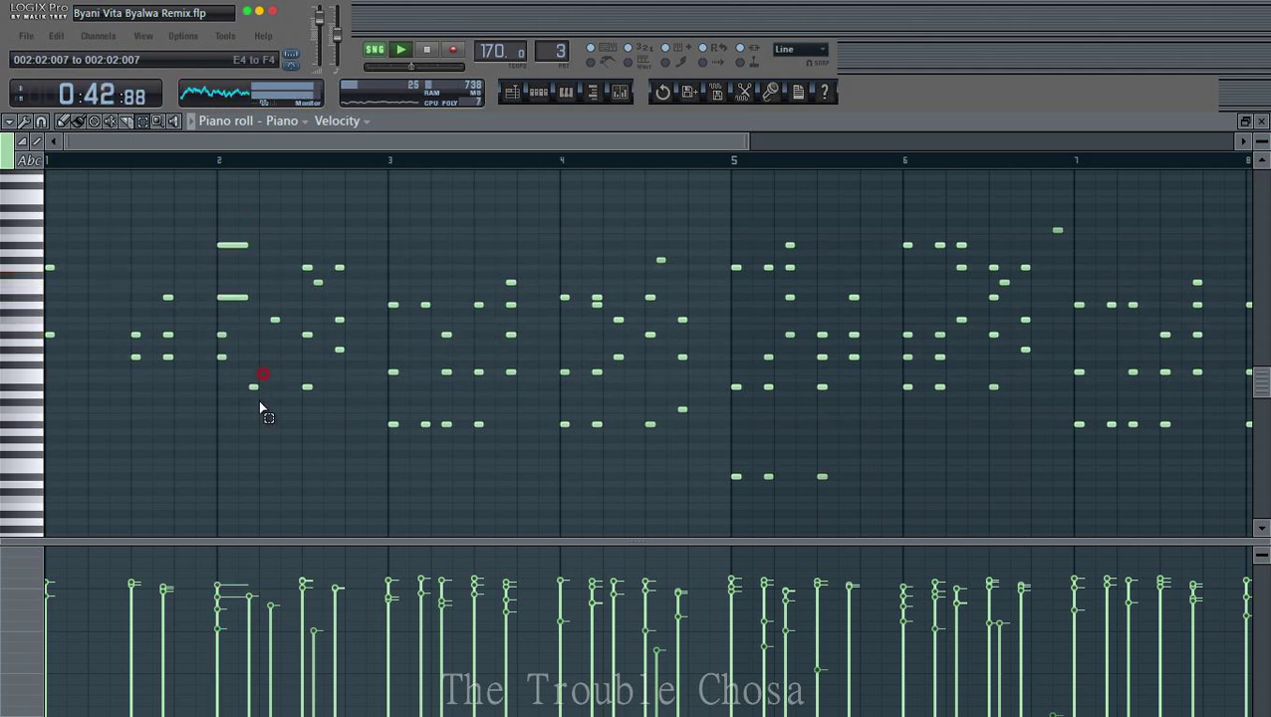
Step: Delete the two remaining short notes before beat 3 of bar 2 and extend the two upper opening notes to beat 3
right_click(255, 387)
left_click_drag(253, 199, 223, 309)
key("ctrl+l")
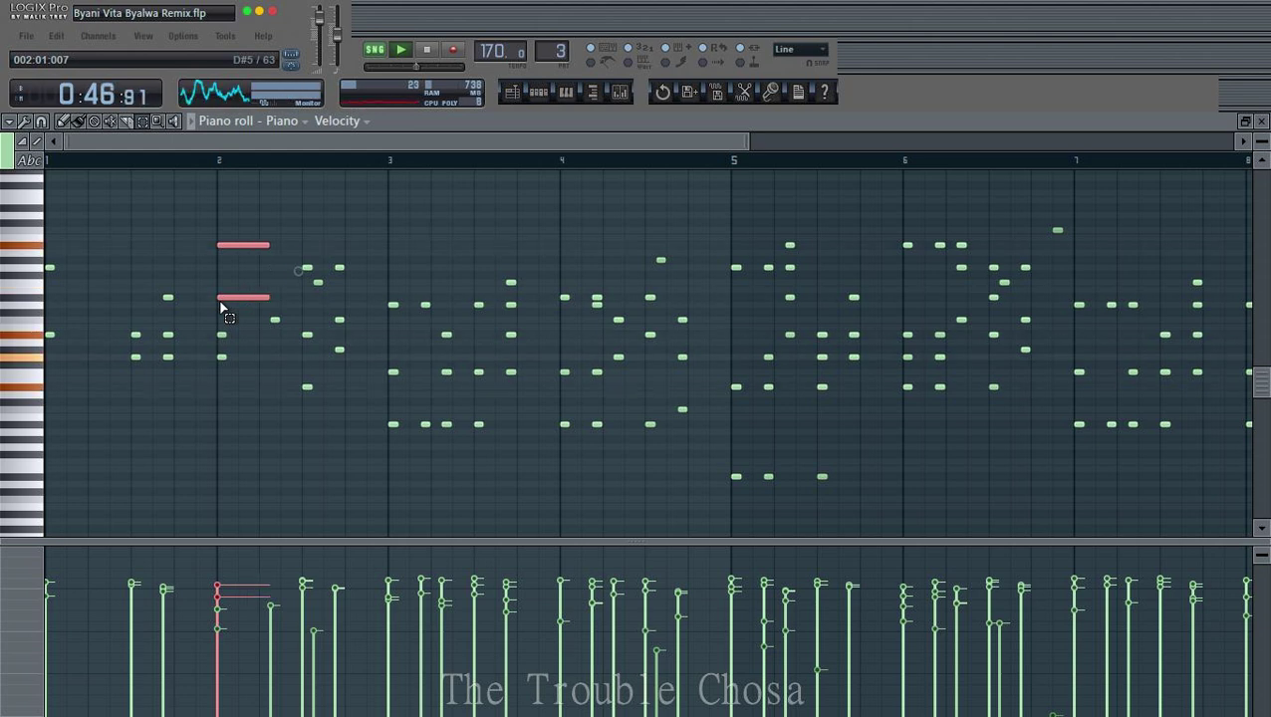
left_click(271, 322, "ctrl")
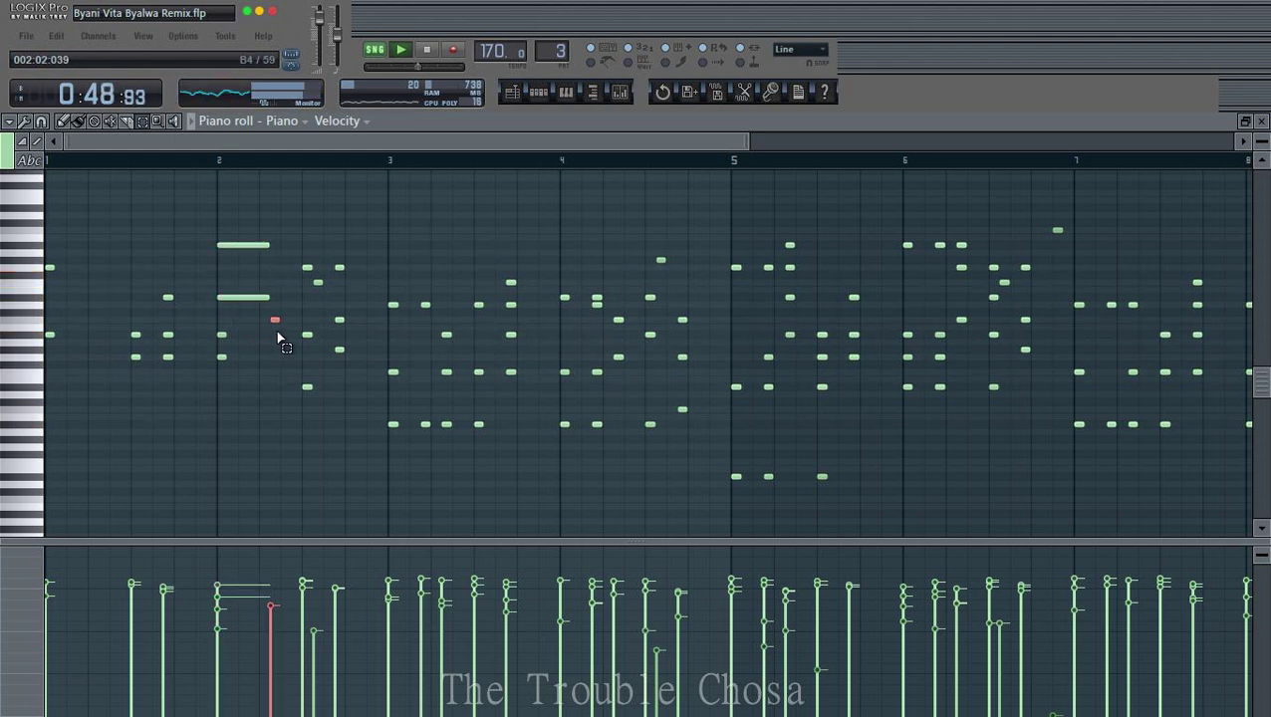
right_click(275, 320)
left_click_drag(245, 203, 251, 304)
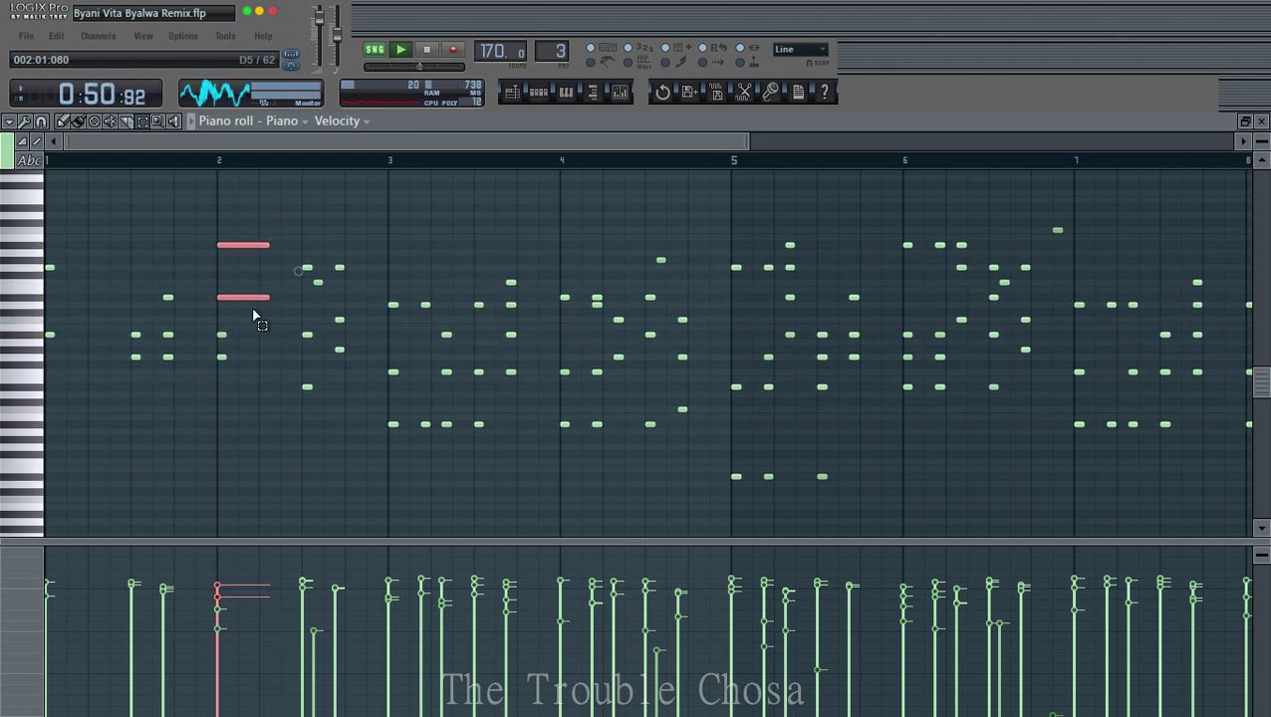
key("ctrl+l")
Step: Lengthen bar 1's two opening Piano notes to beat 3 and play the pattern back
key("space")
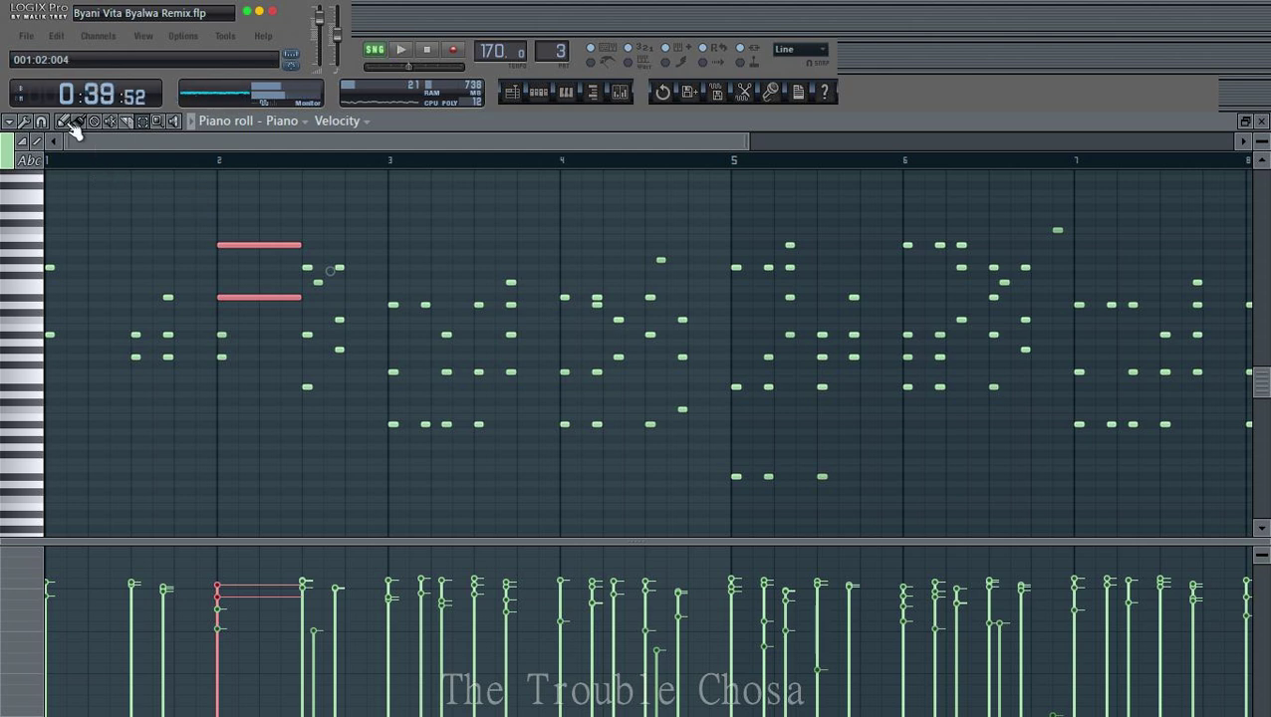
left_click(160, 153)
key("space")
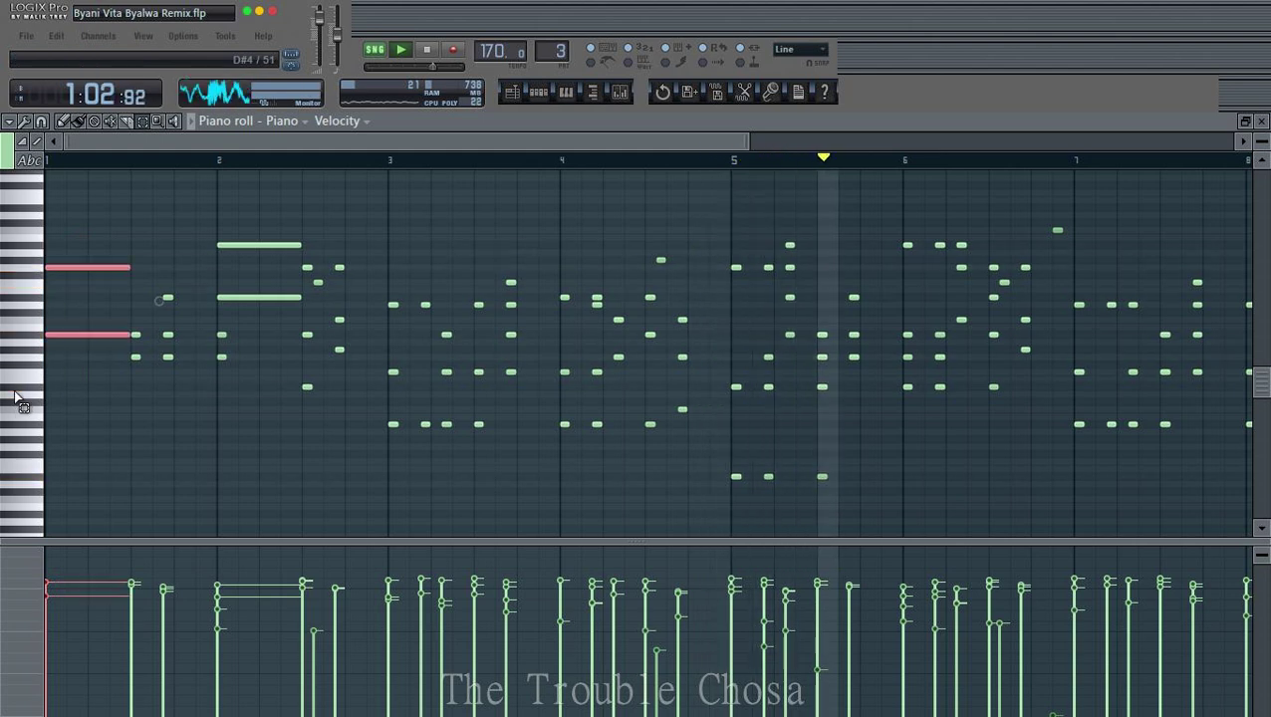
key("space")
key("space")
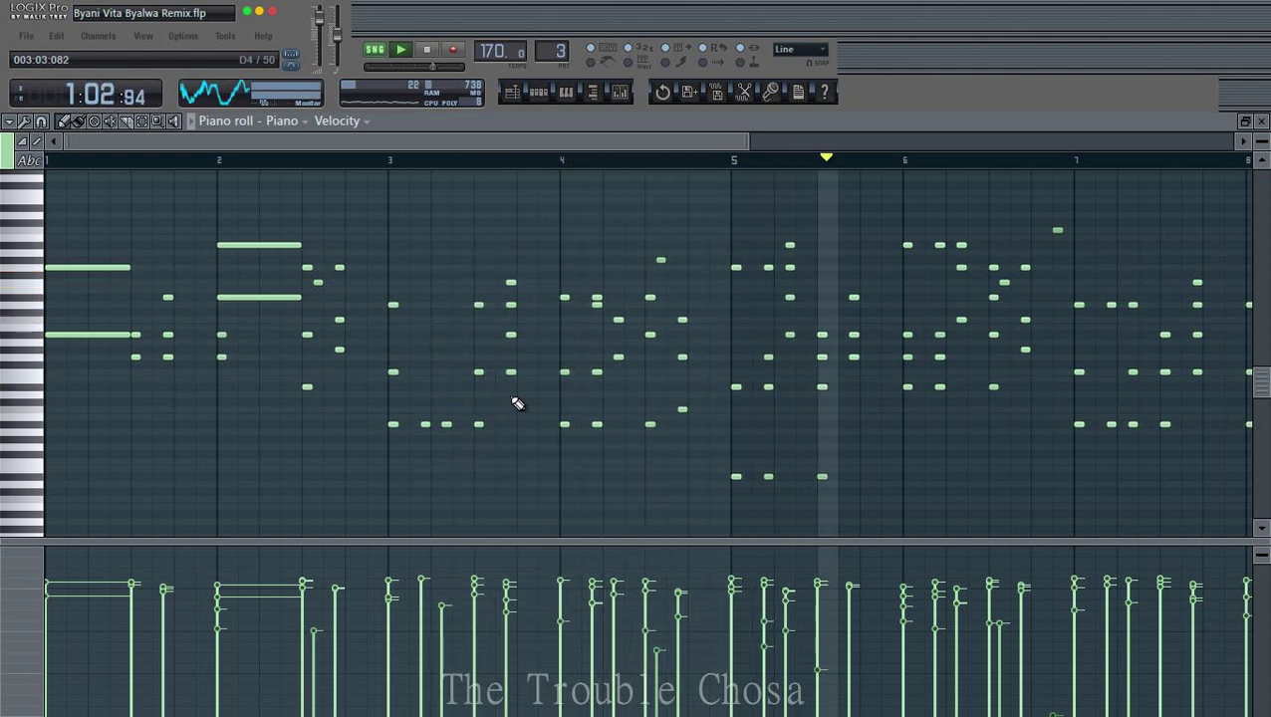
Step: Clear the short notes between bar 3's opening chord and beat 3, and stretch that three-note chord to beat 3
right_click(478, 424)
right_click(446, 424)
right_click(425, 424)
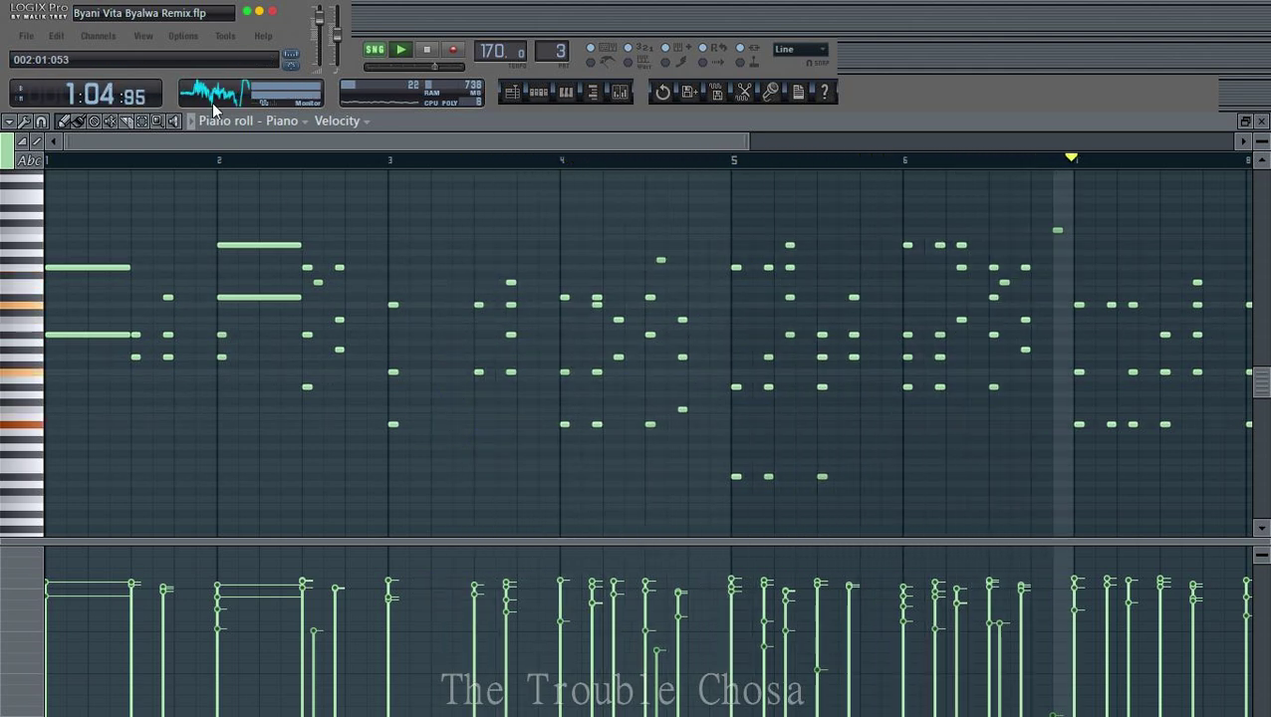
left_click_drag(420, 277, 382, 460)
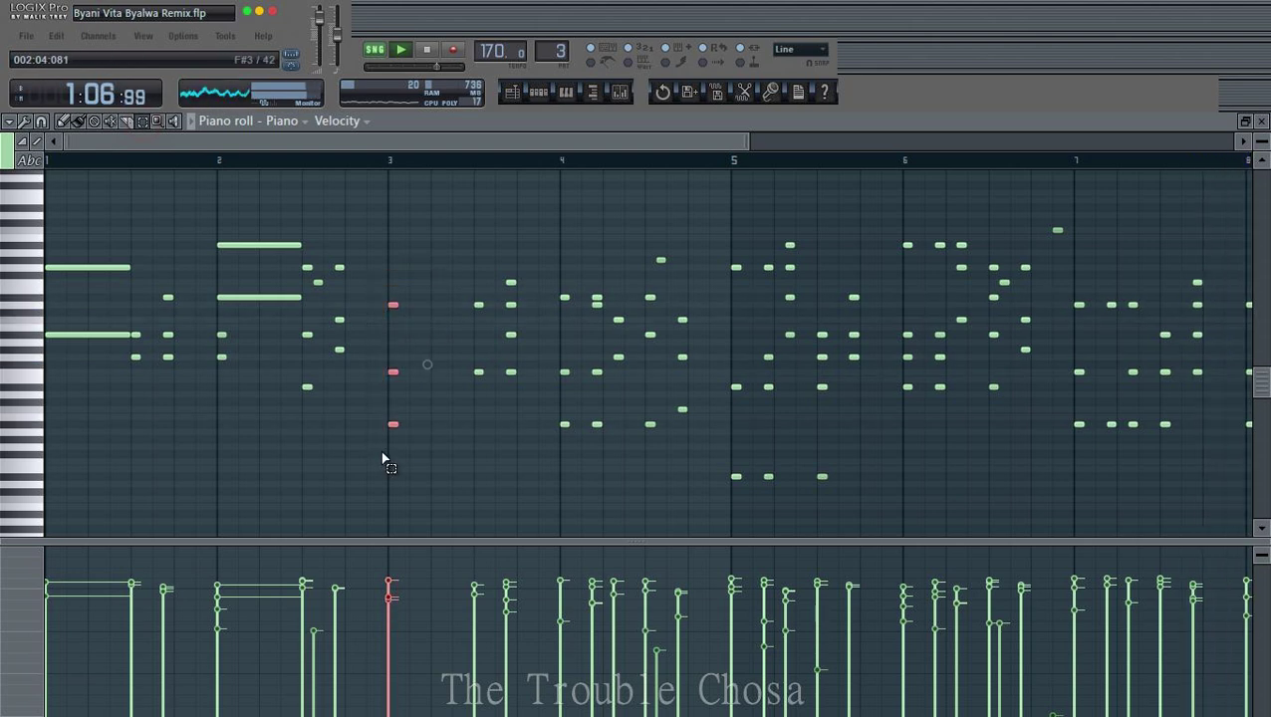
key("ctrl+l")
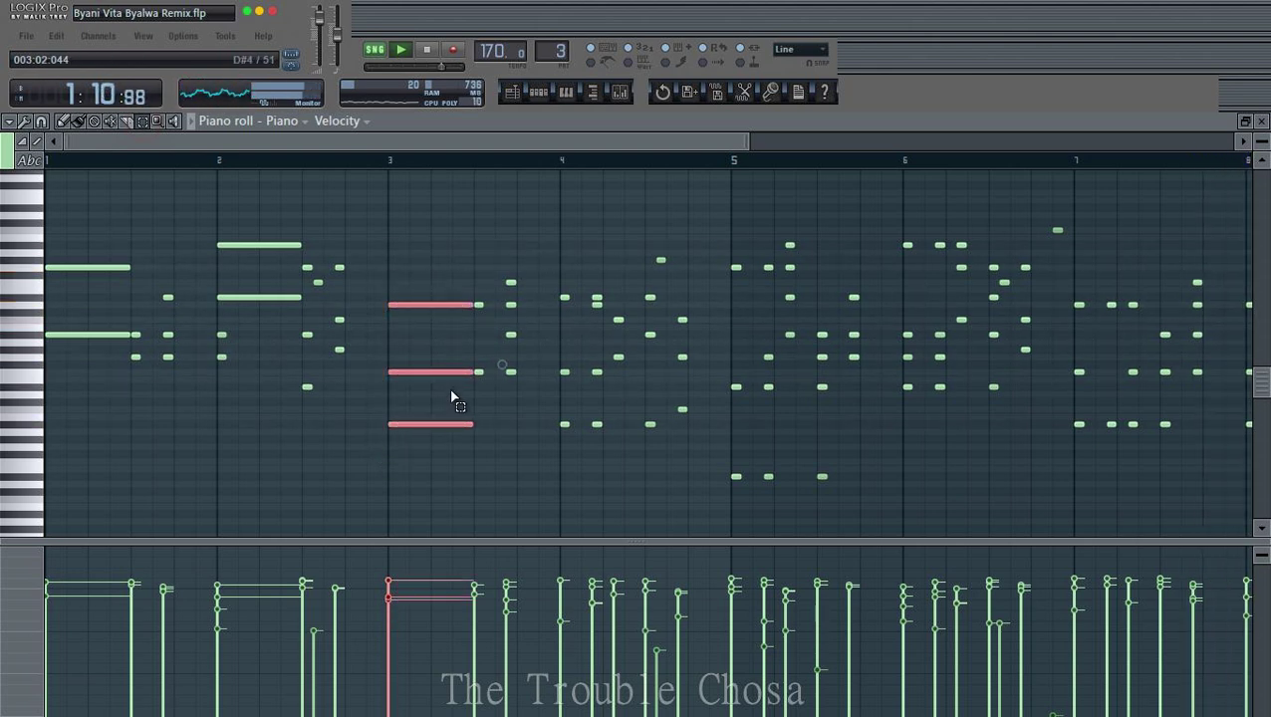
Step: Return to the playlist and listen to the section from bar 41 with the edited Piano clip
left_click(1259, 121)
key("F6")
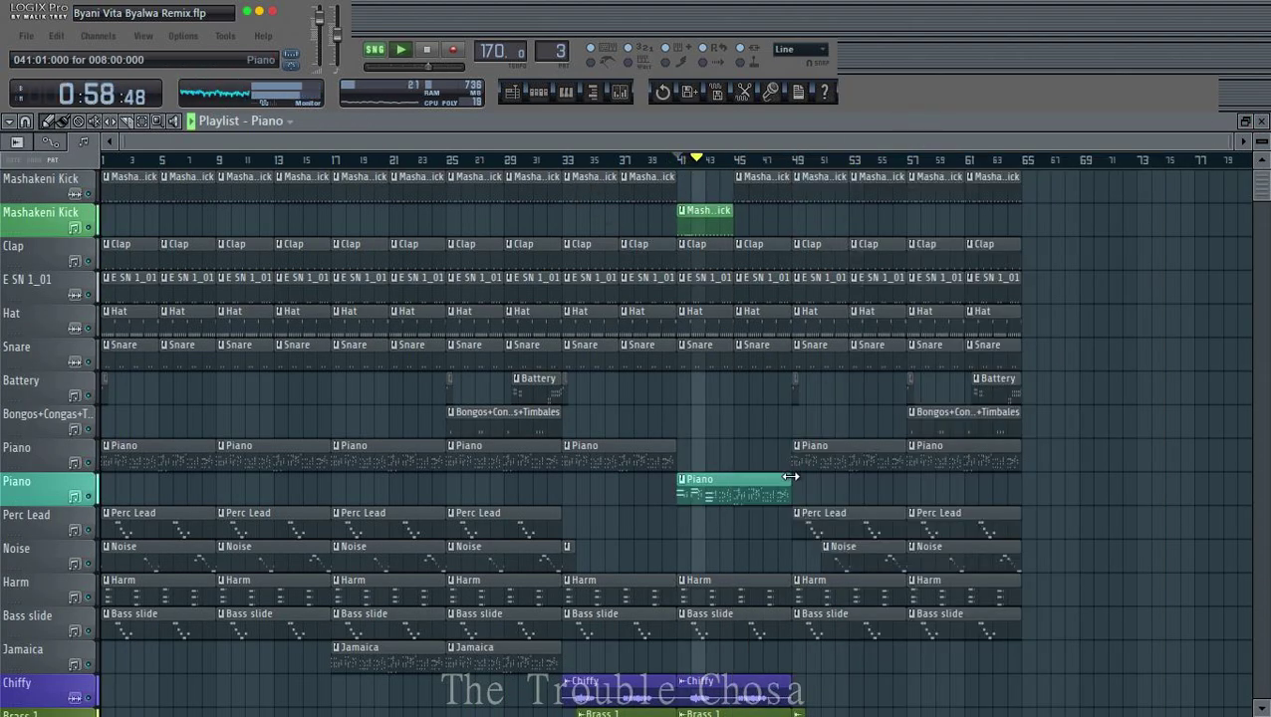
scroll(833, 453, "down", 4)
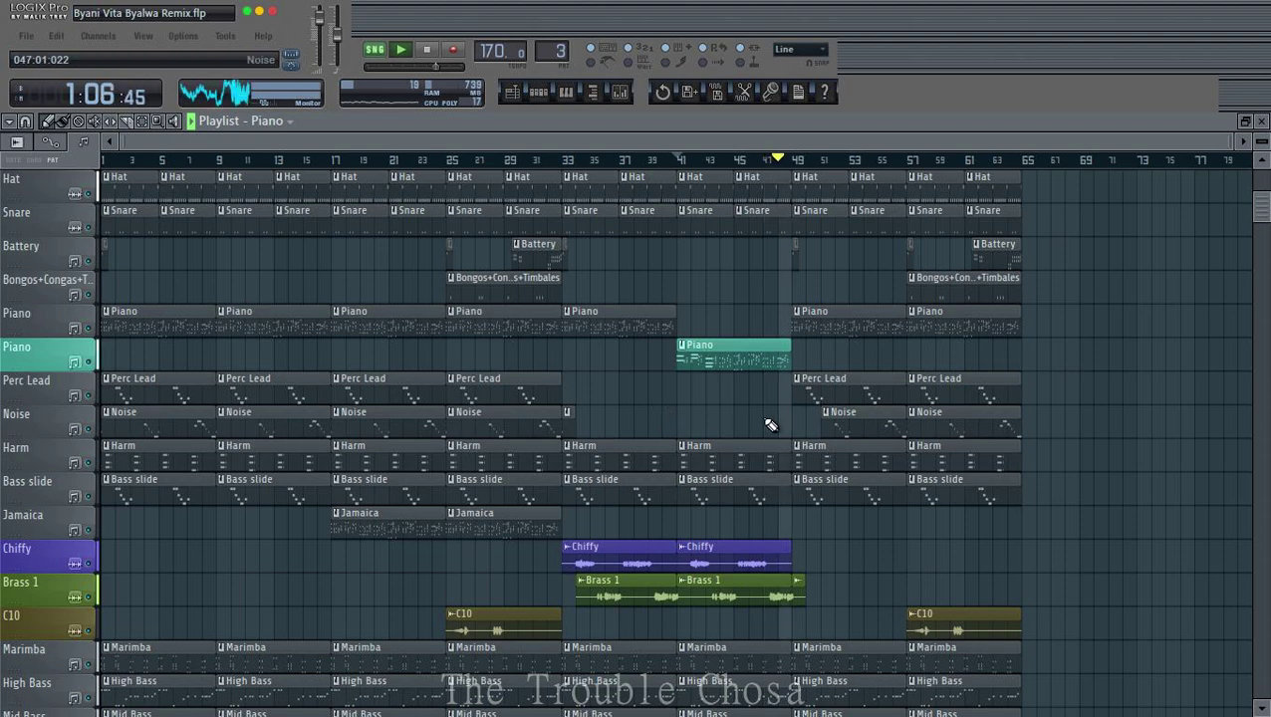
scroll(928, 377, "down", 4)
key("space")
key("space")
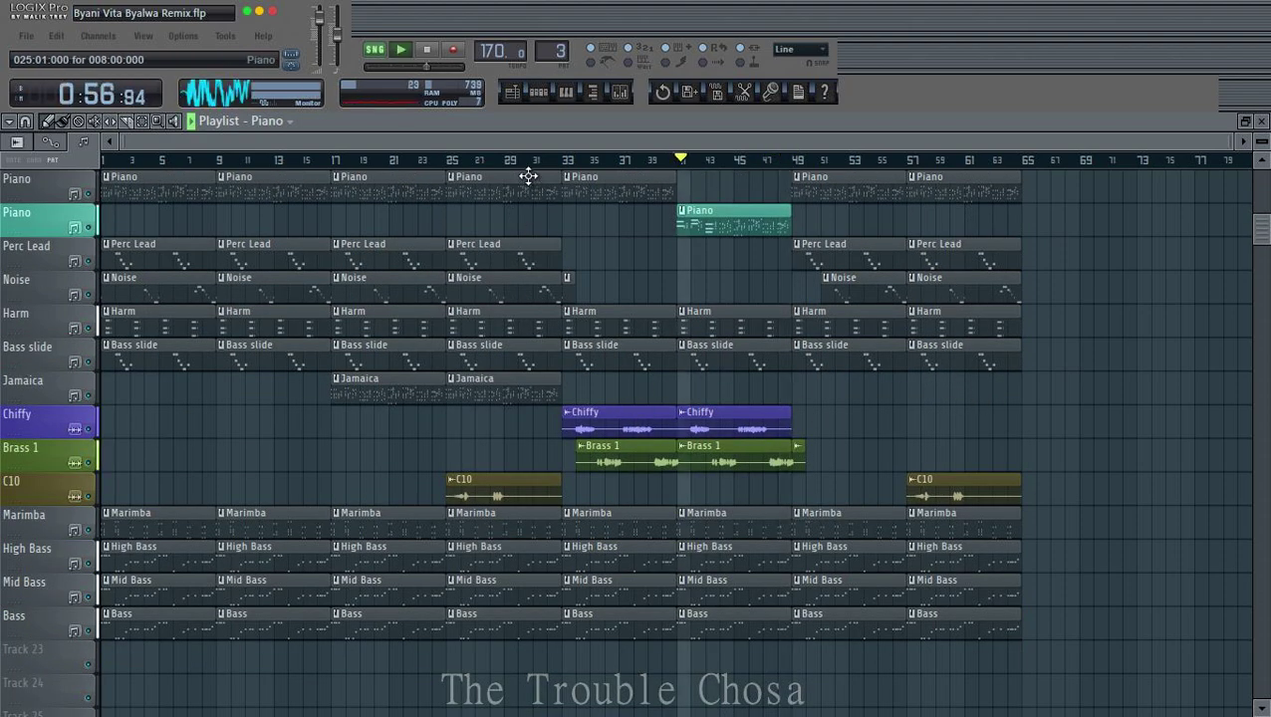
Step: Place a short Battery hit at bar 41 in the Battery track and save the project
left_click(547, 162)
scroll(1149, 298, "up", 5)
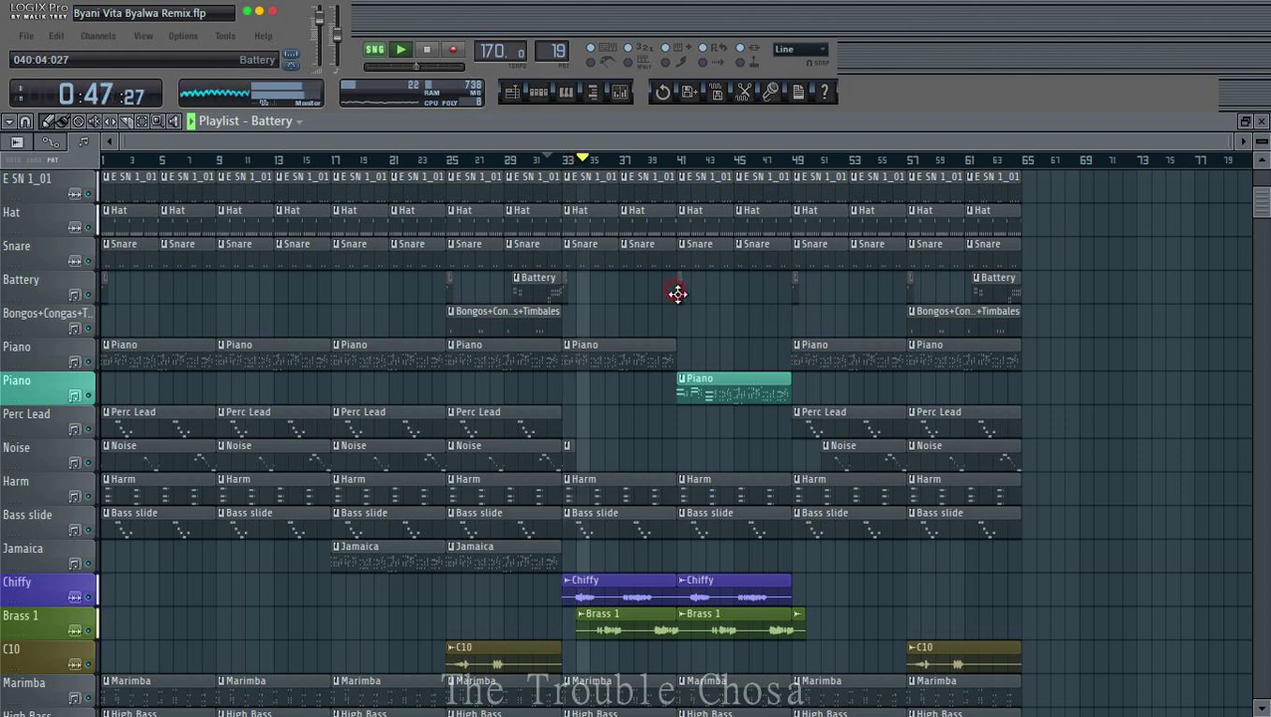
scroll(1201, 465, "up", 3)
scroll(1196, 460, "down", 2)
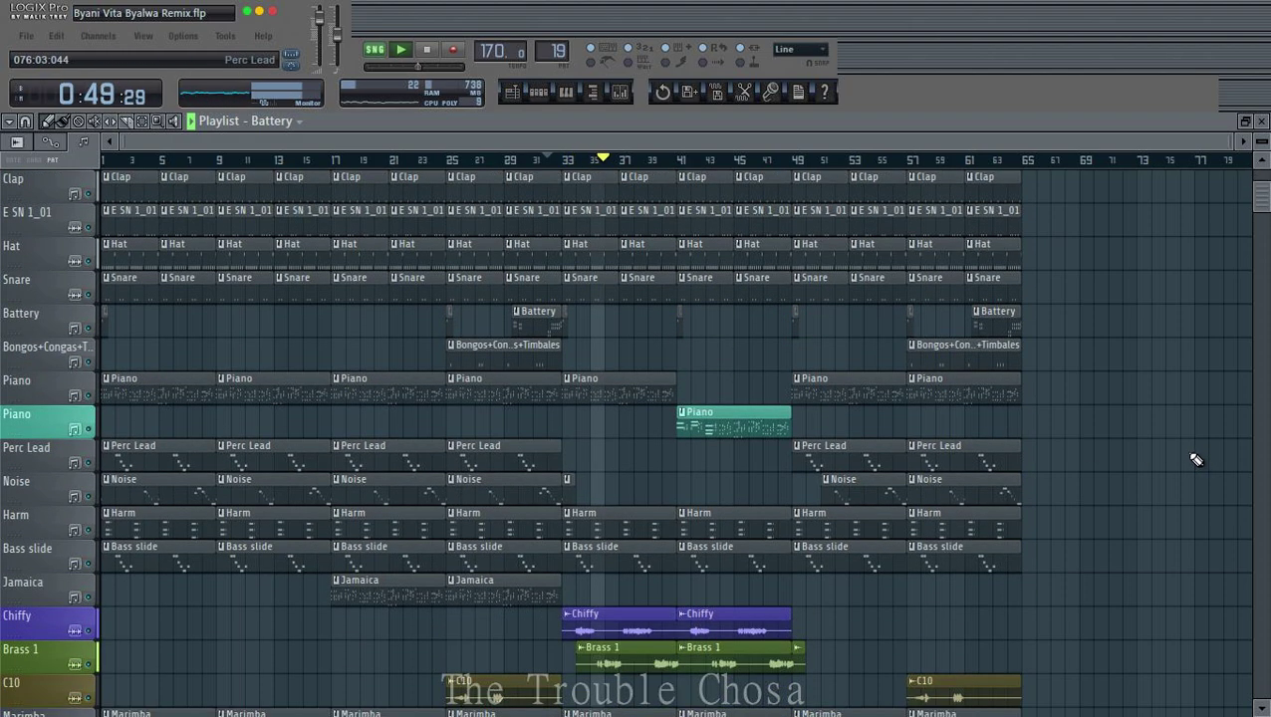
scroll(1026, 431, "down", 8)
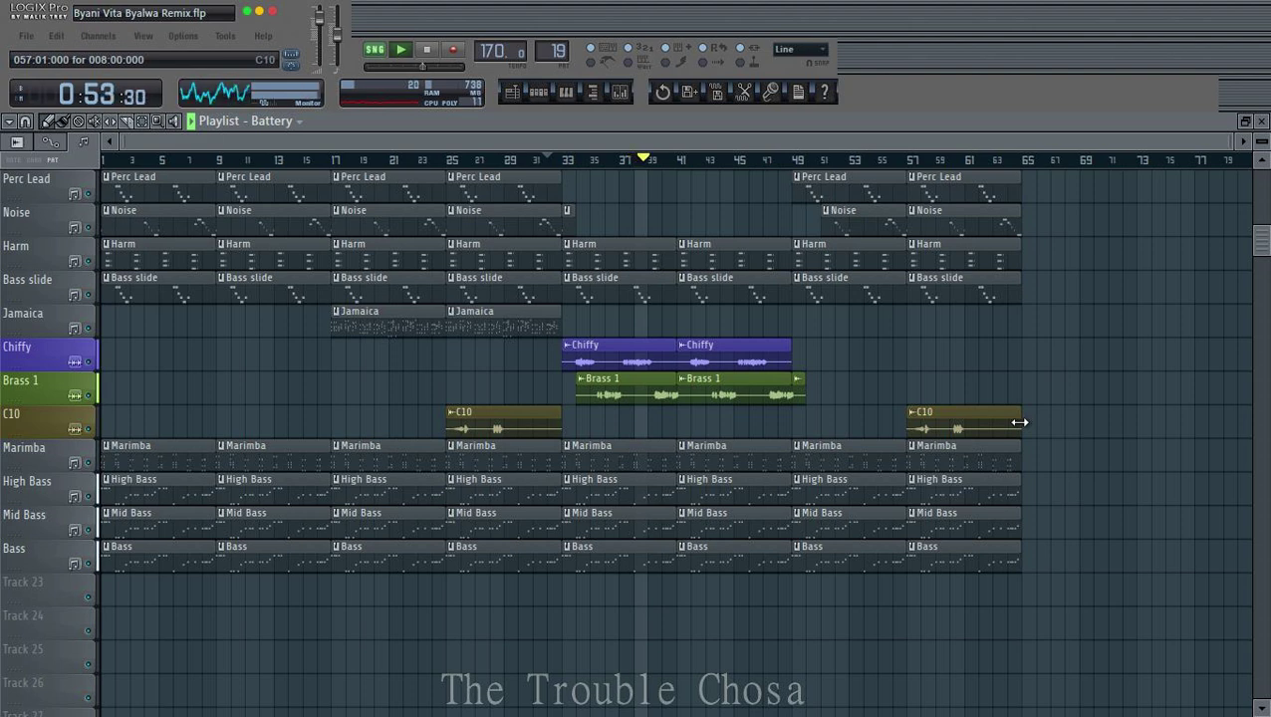
key("ctrl+s")
Step: Play back the section leading into and through bars 41 to 48 while reviewing all tracks of the arrangement
scroll(1026, 429, "up", 2)
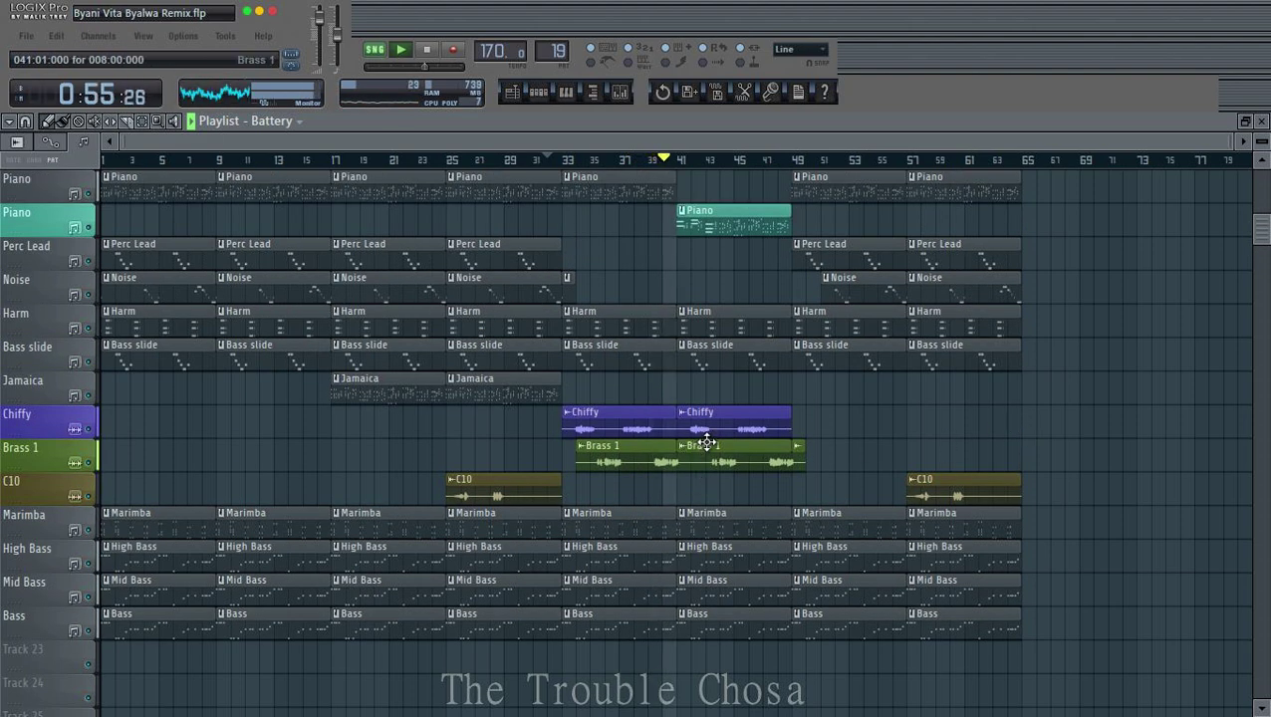
scroll(902, 459, "up", 2)
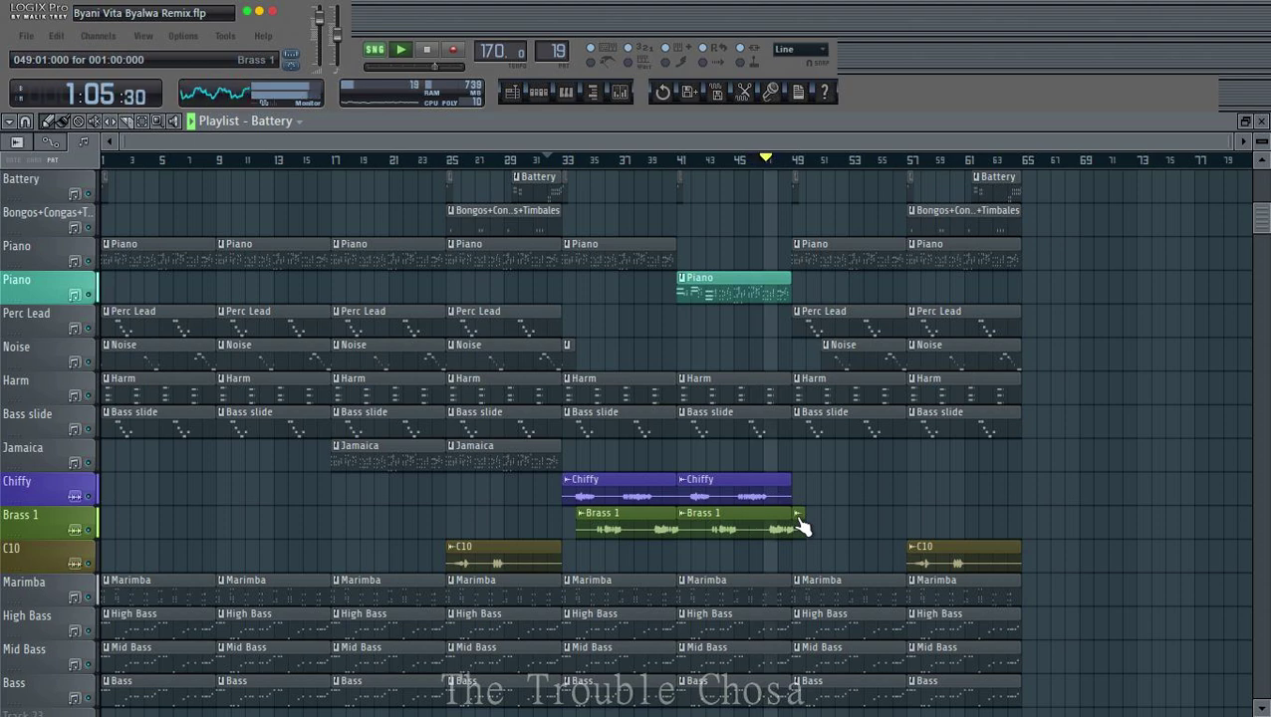
key("space")
scroll(660, 448, "up", 3)
scroll(737, 424, "down", 5)
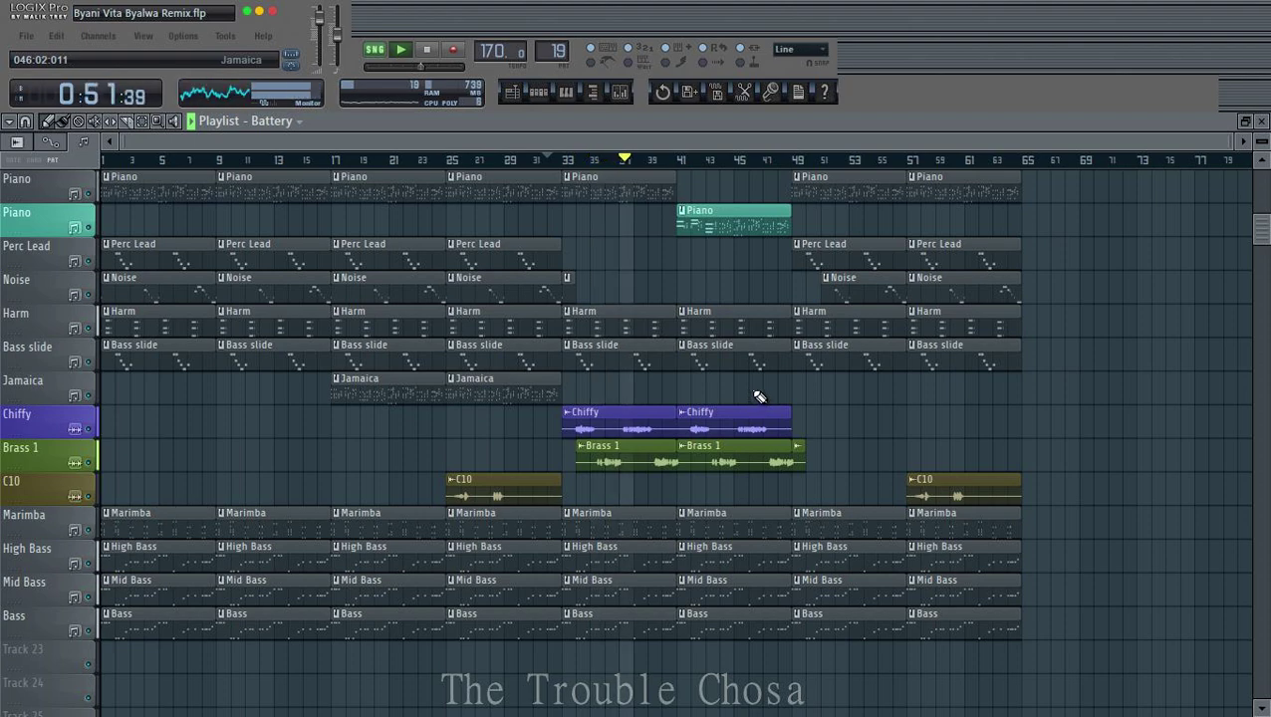
scroll(759, 397, "up", 8)
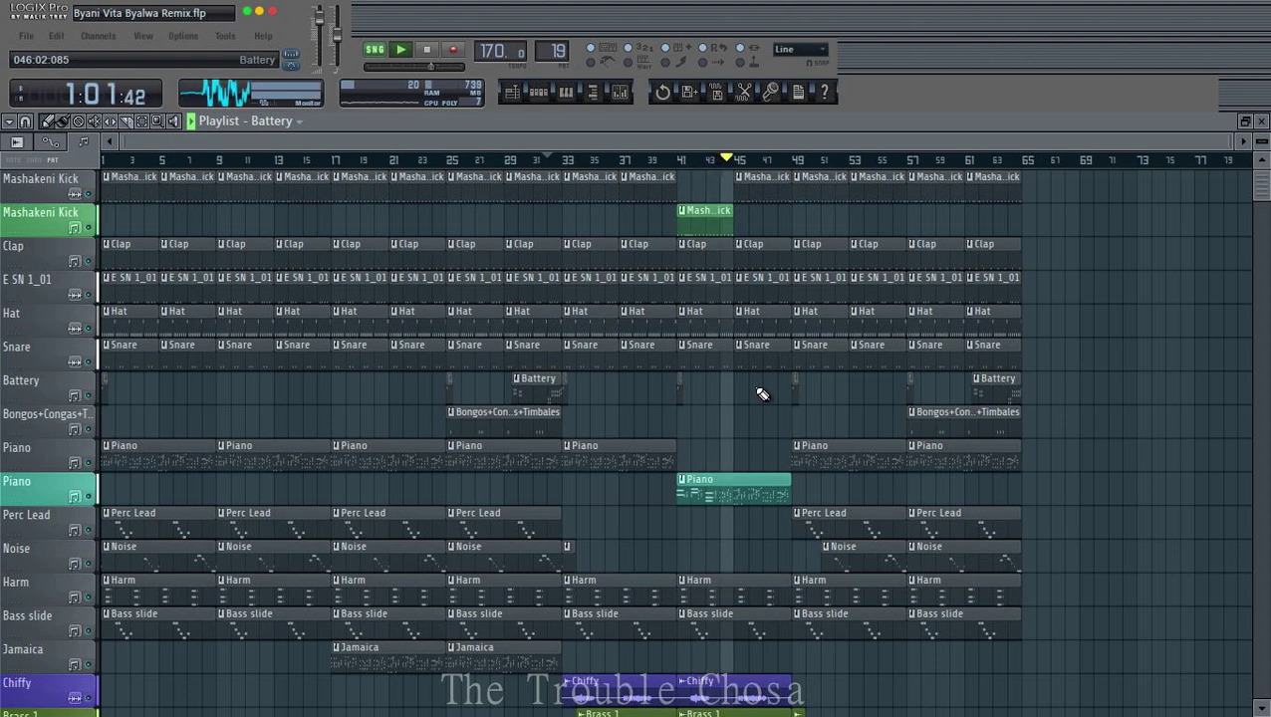
scroll(761, 392, "down", 3)
scroll(763, 393, "down", 5)
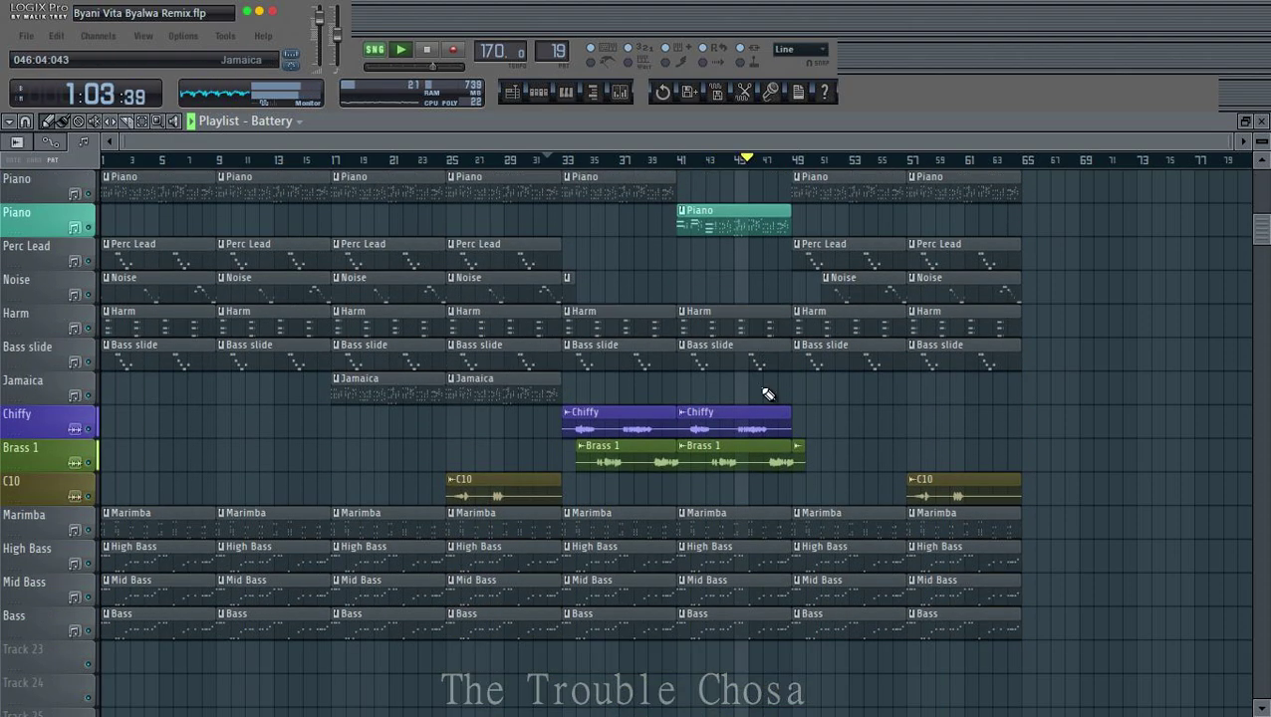
scroll(767, 394, "up", 7)
scroll(774, 395, "up", 1)
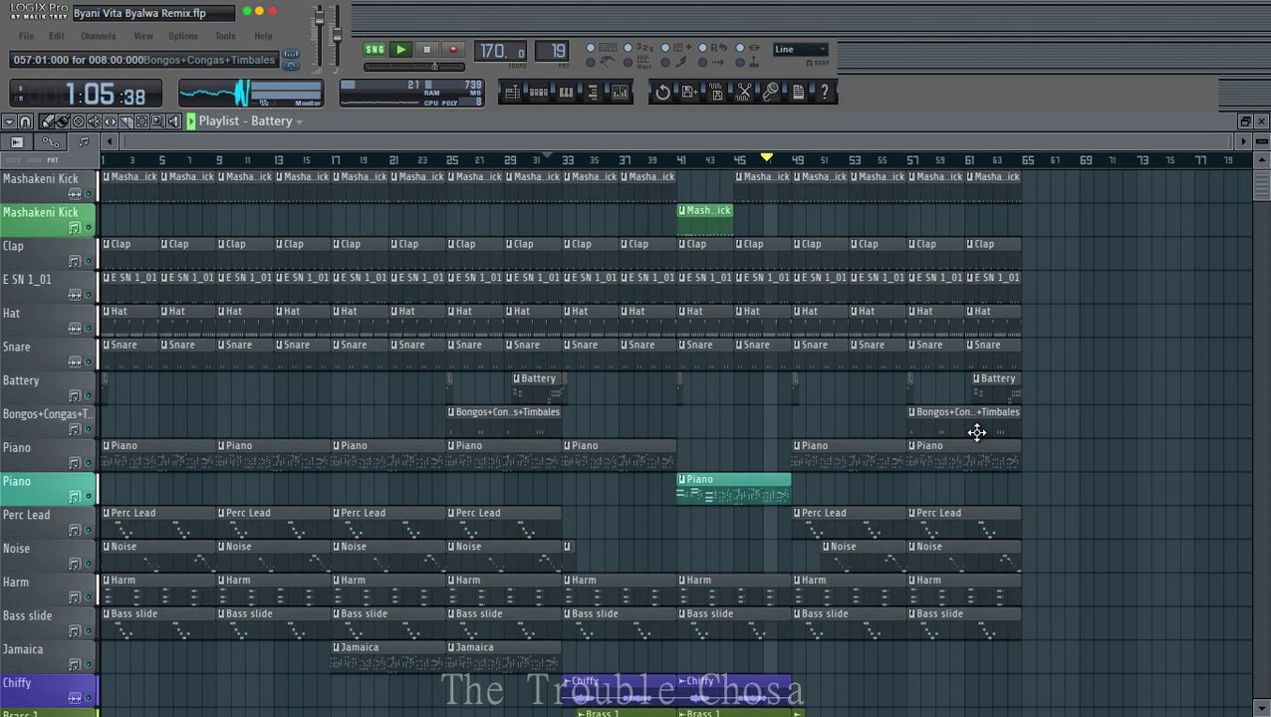
Step: Duplicate the whole 64-bar arrangement twice, placing the copies directly after the original
key("ctrl+a")
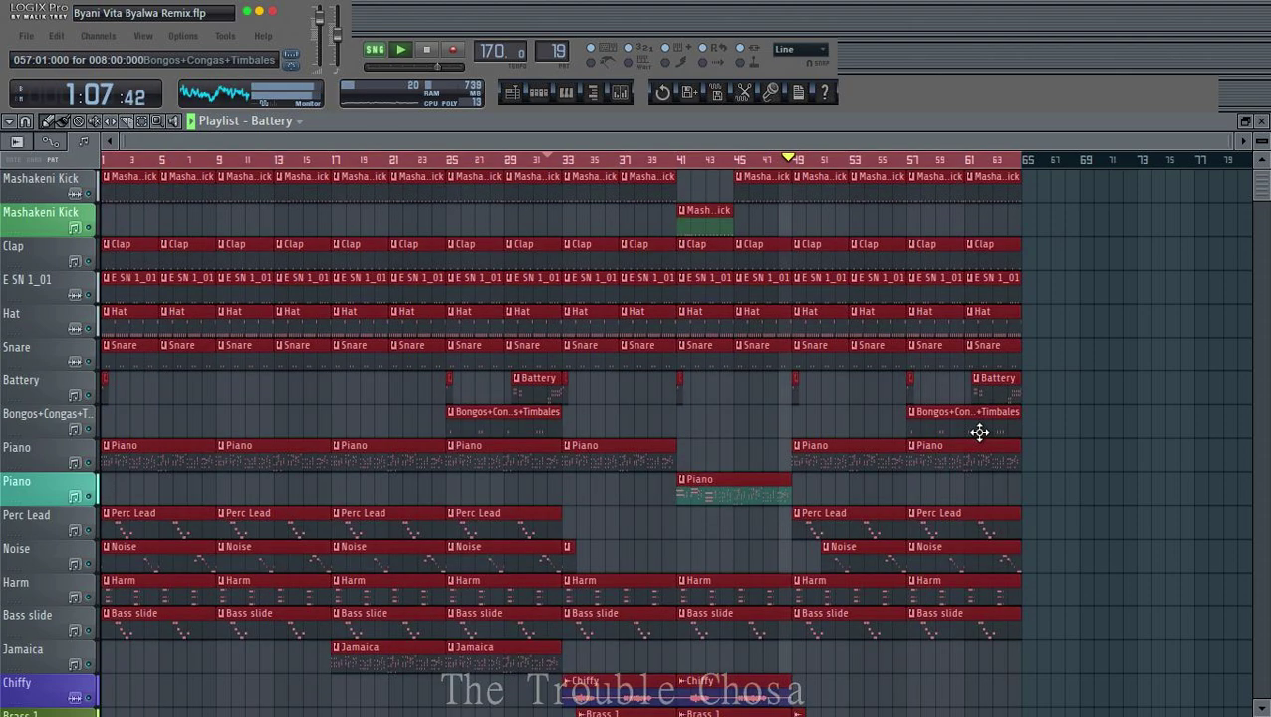
key("ctrl+b")
key("ctrl+b")
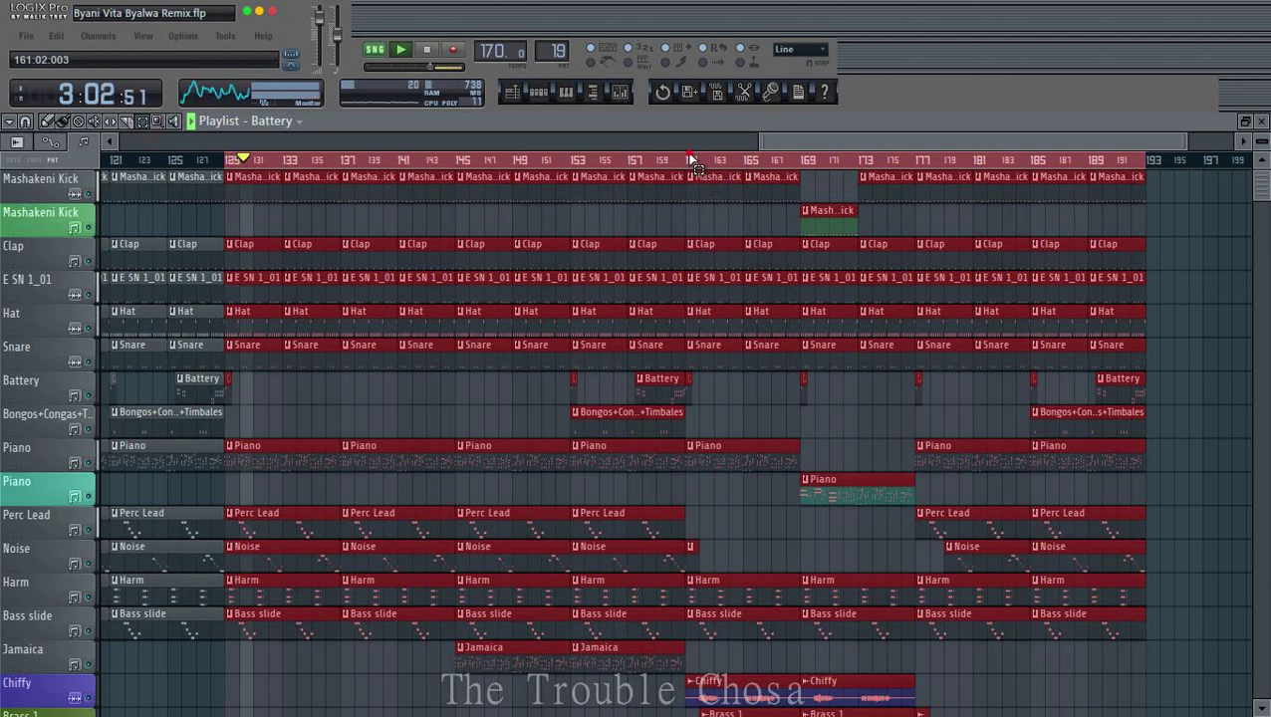
Step: Delete the last copy's clips from bar 161 onward, keeping the short Battery and Noise tails, and play the ending from bar 155
left_click_drag(687, 159, 1140, 215)
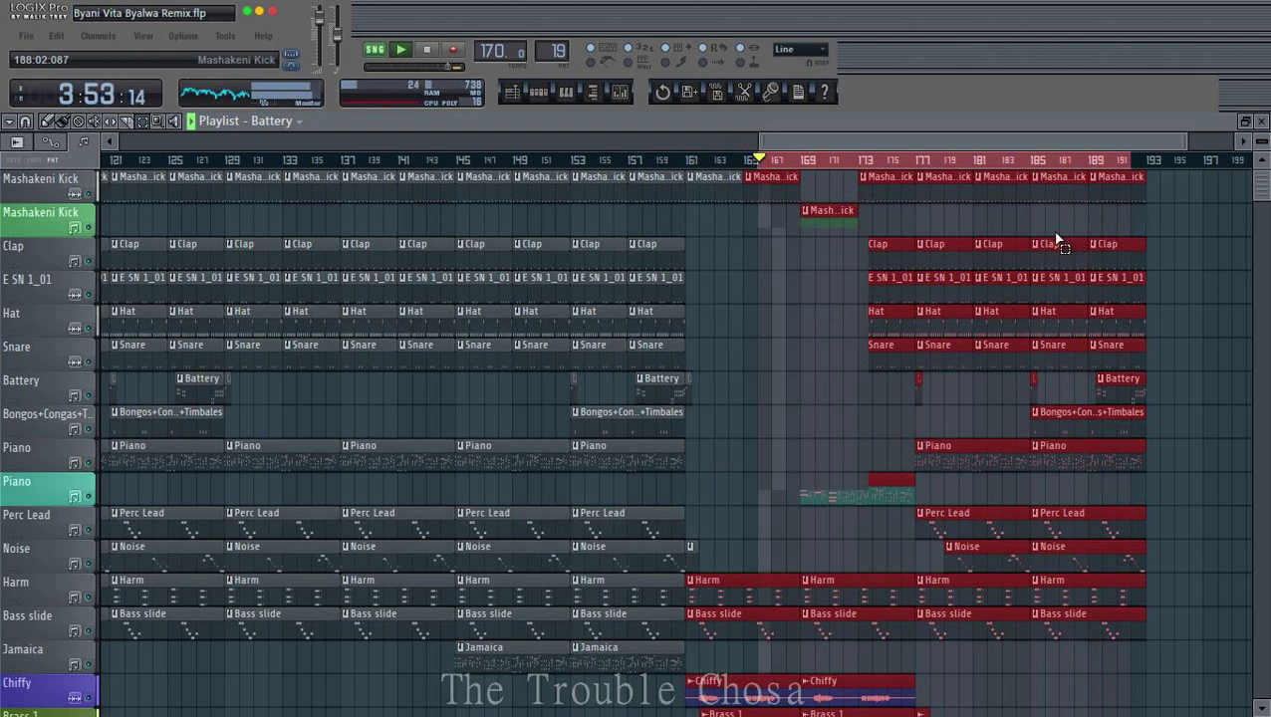
key("Delete")
left_click(596, 161)
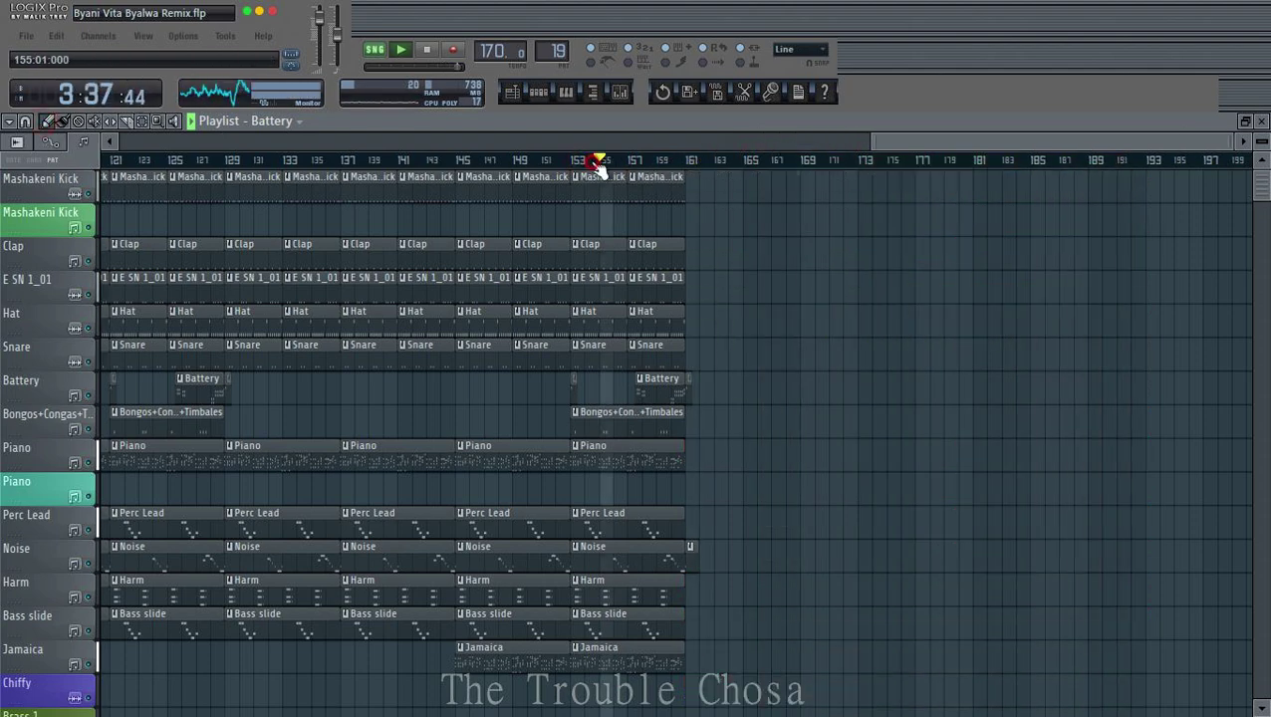
scroll(963, 271, "down", 4)
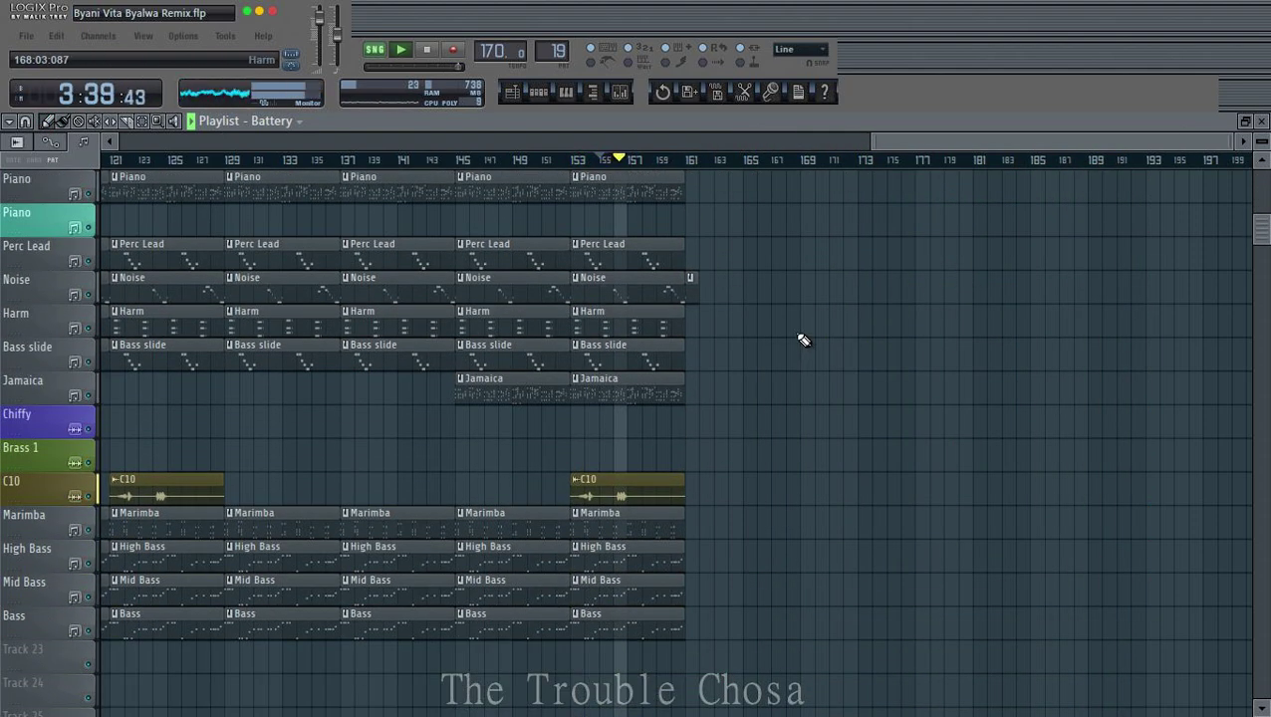
Step: Play the extended arrangement from the start, with bars 1 to 133 in view, and review all its tracks
scroll(805, 334, "up", 4)
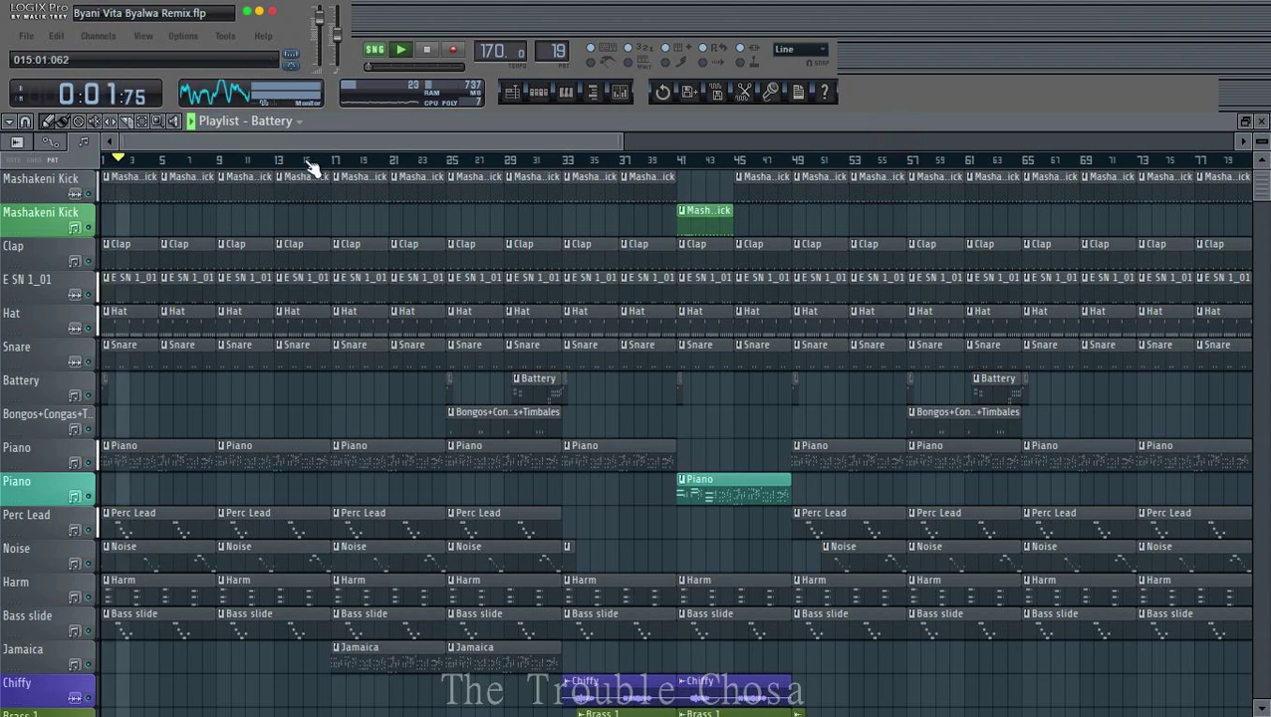
scroll(468, 318, "down", 3, "ctrl")
scroll(460, 312, "down", 4)
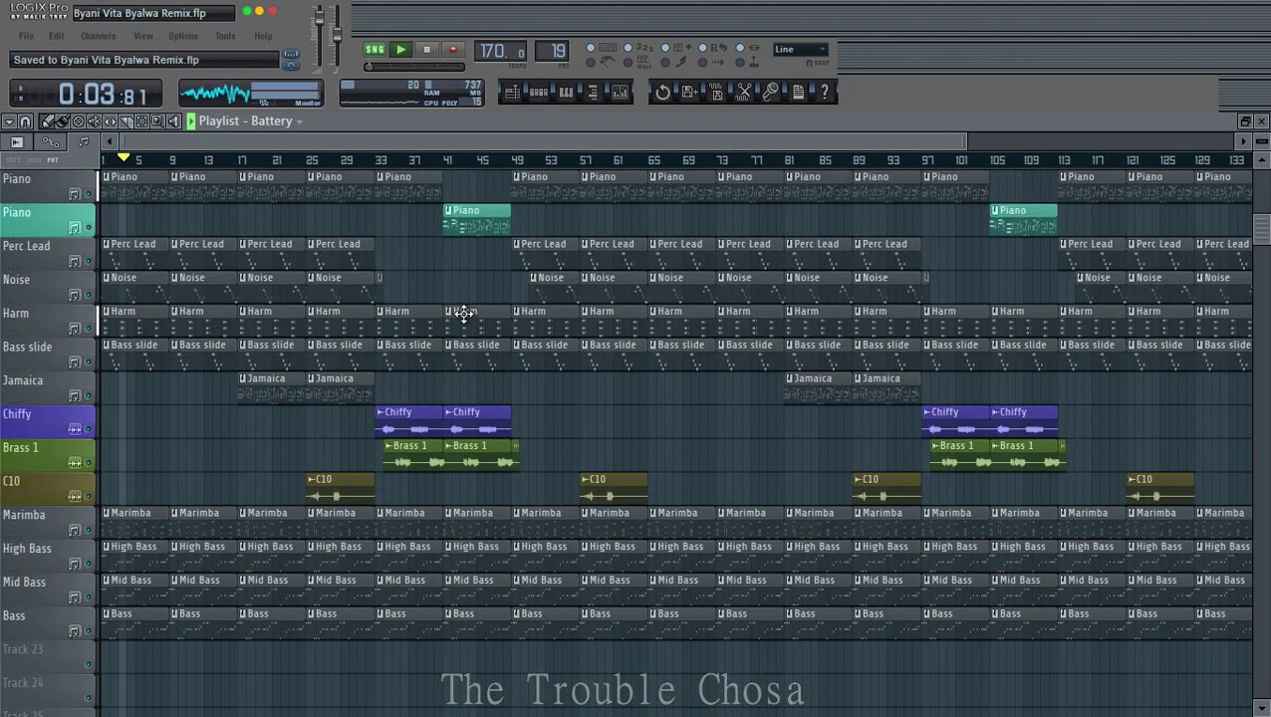
scroll(463, 314, "down", 3)
scroll(468, 331, "up", 7)
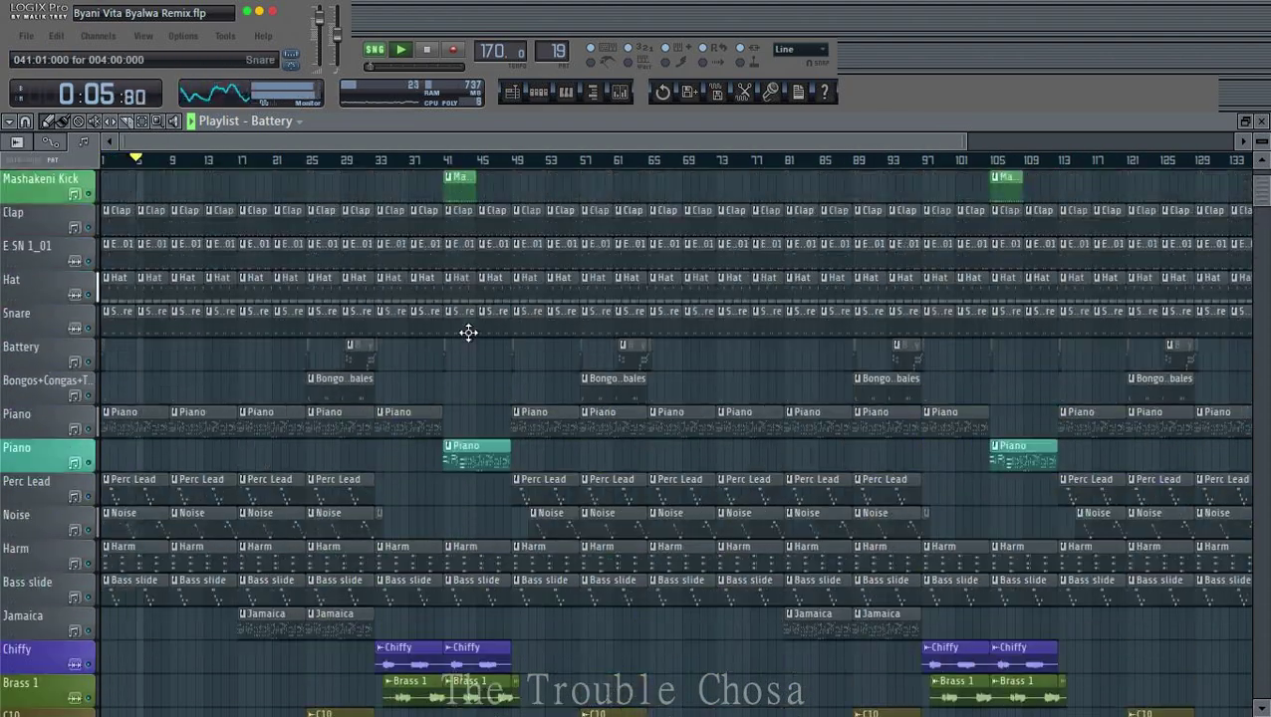
Step: Open the mixer and load Fruity Parametric EQ 2 into the first effect slot of the Brass 1 insert
left_click(620, 93)
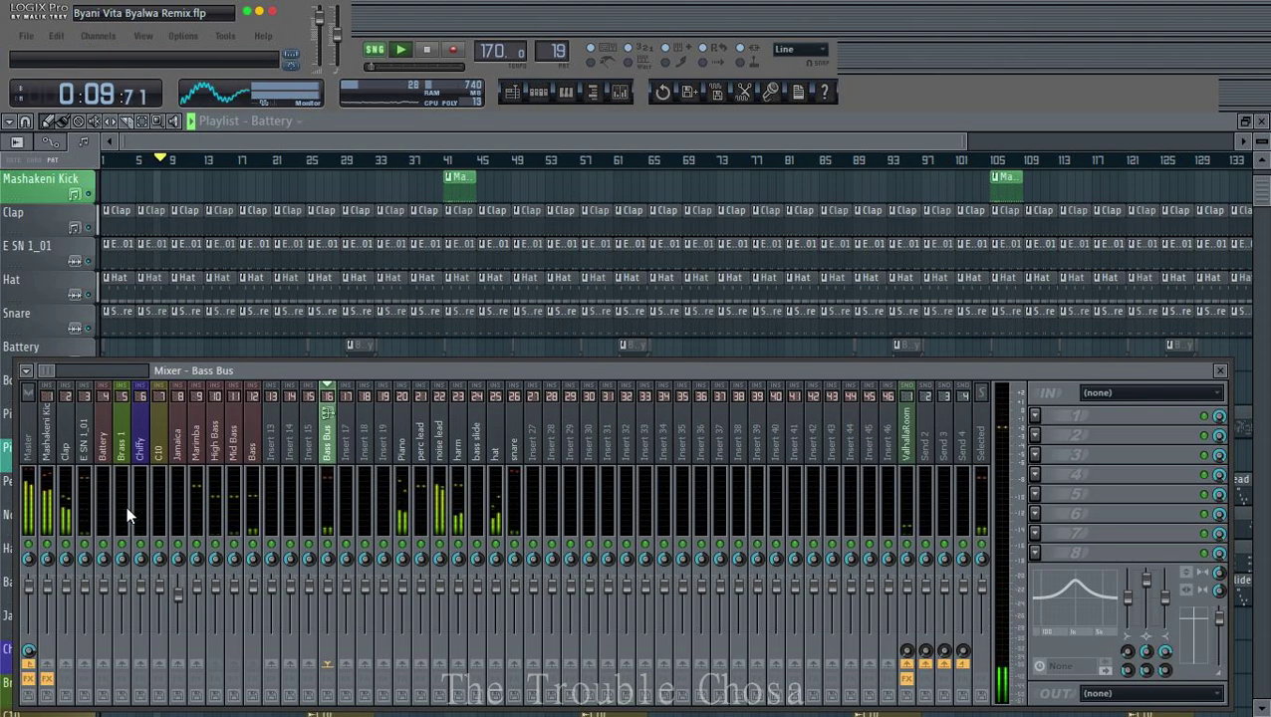
left_click(122, 439)
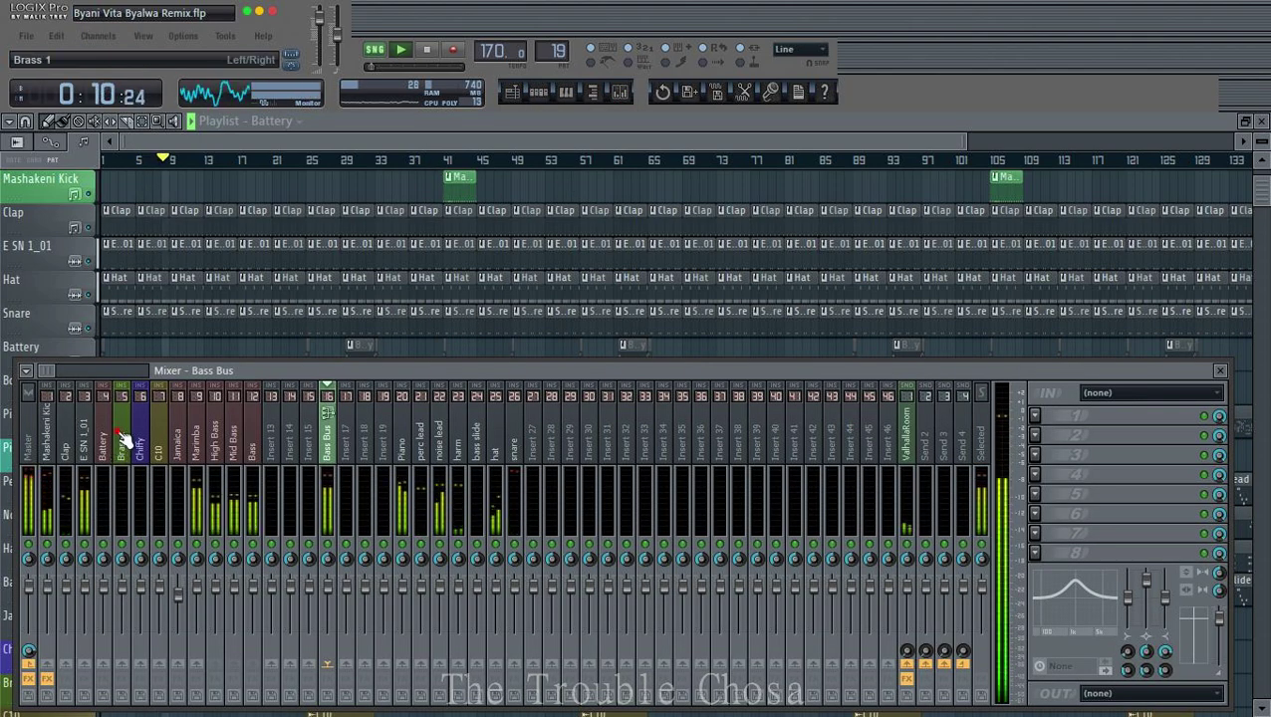
left_click(1041, 419)
left_click(30, 13)
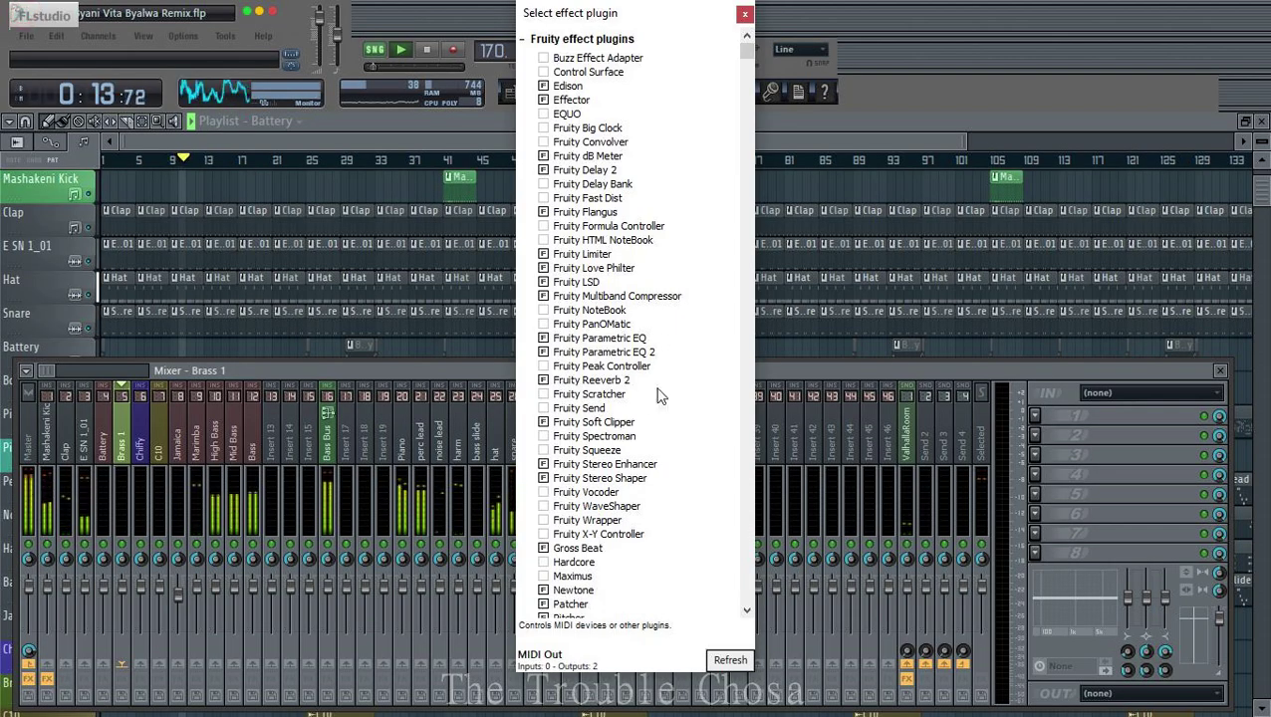
double_click(634, 350)
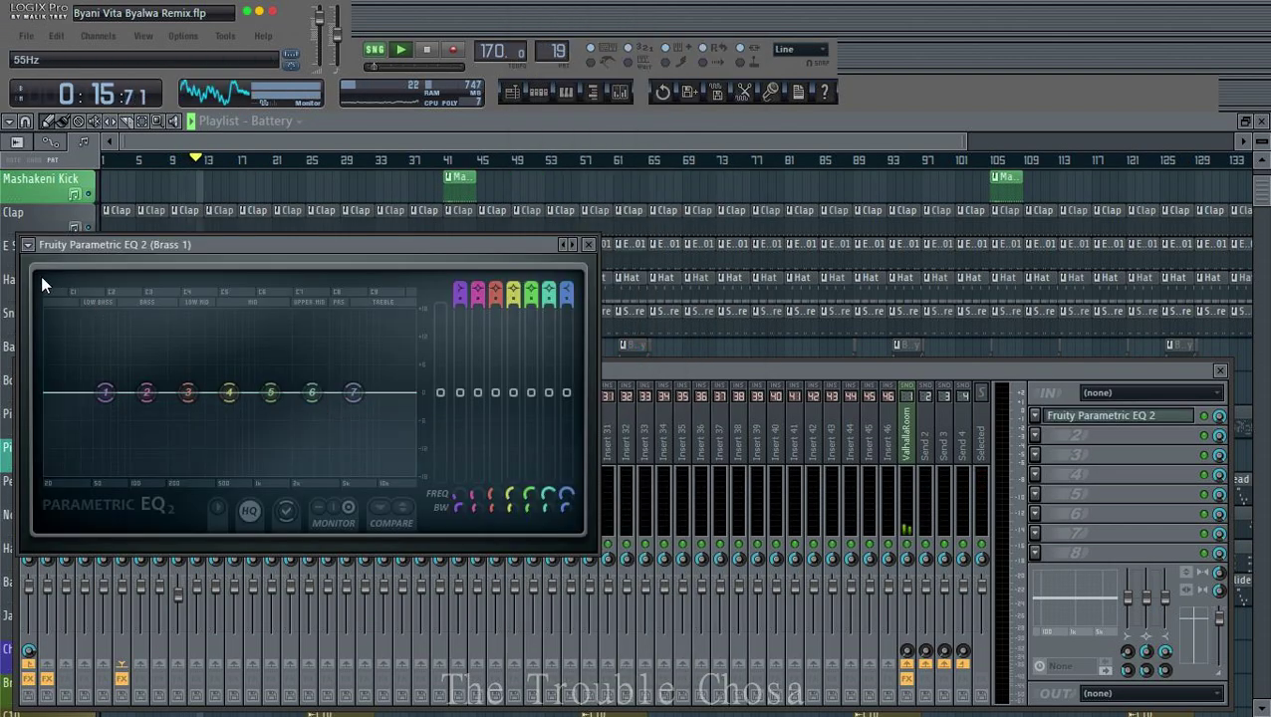
Step: Change band 1 of the Brass 1 equalizer to a high pass filter and close the plugin window
right_click(104, 392)
mouse_move(134, 460)
left_click(217, 554)
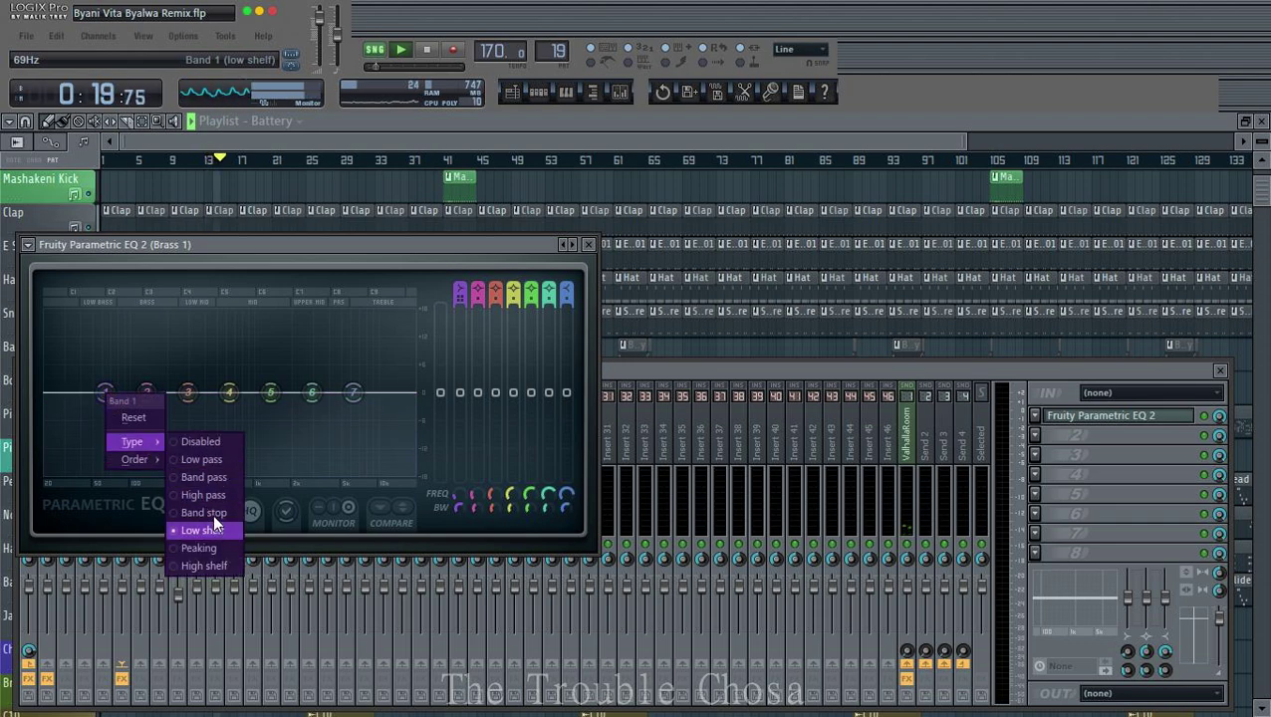
left_click(215, 498)
left_click(588, 244)
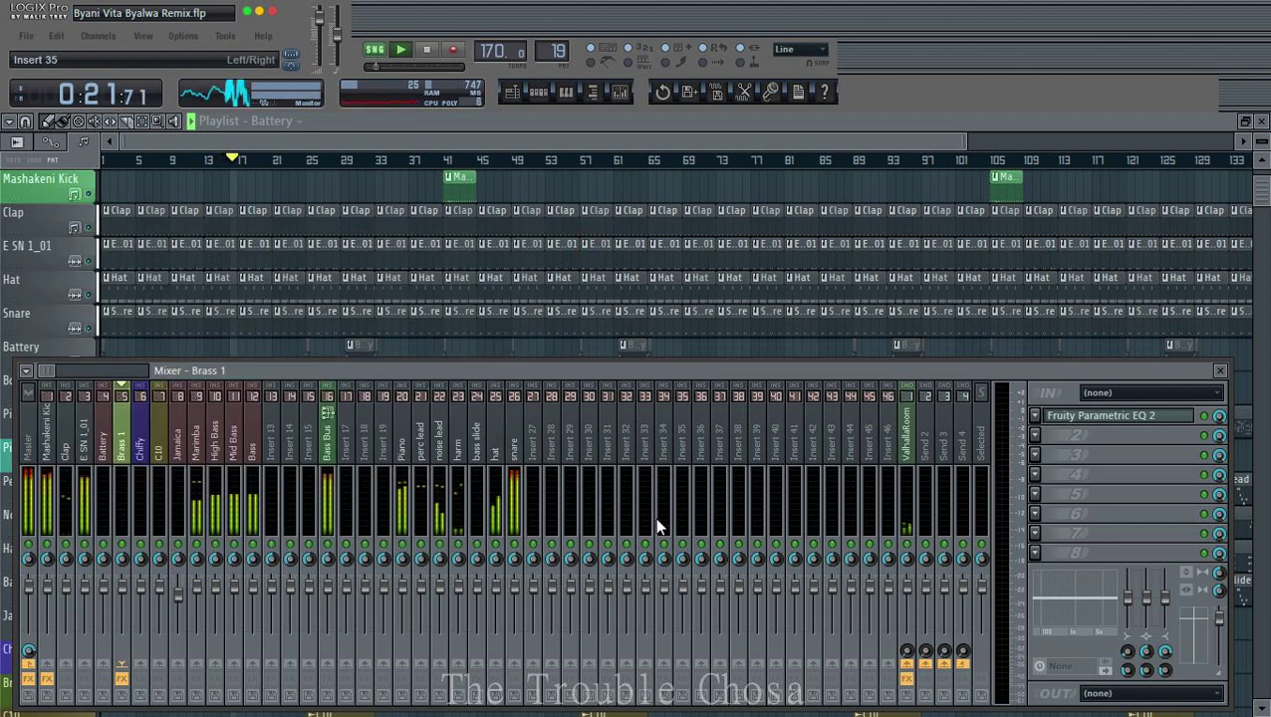
Step: Copy the Fruity Parametric EQ 2 preset from Brass 1 to the Chiffy, Jamaica and Piano mixer inserts
left_click(1038, 415)
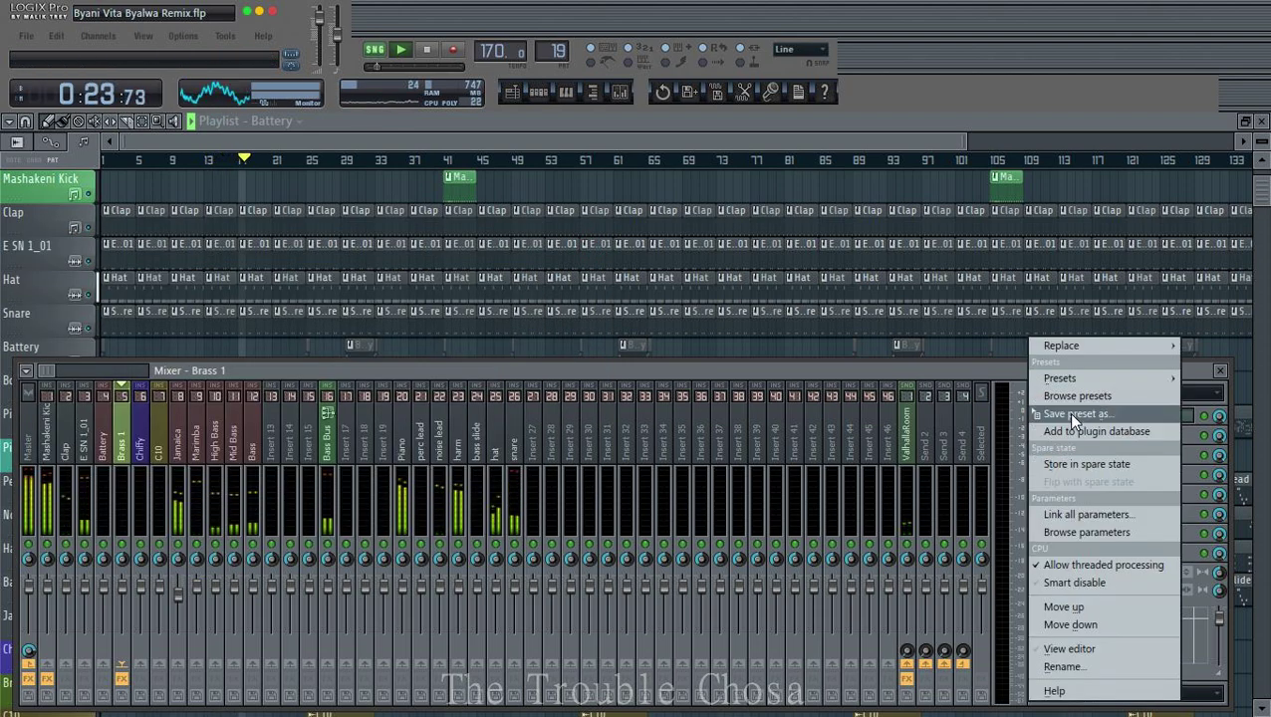
left_click_drag(1068, 412, 140, 449)
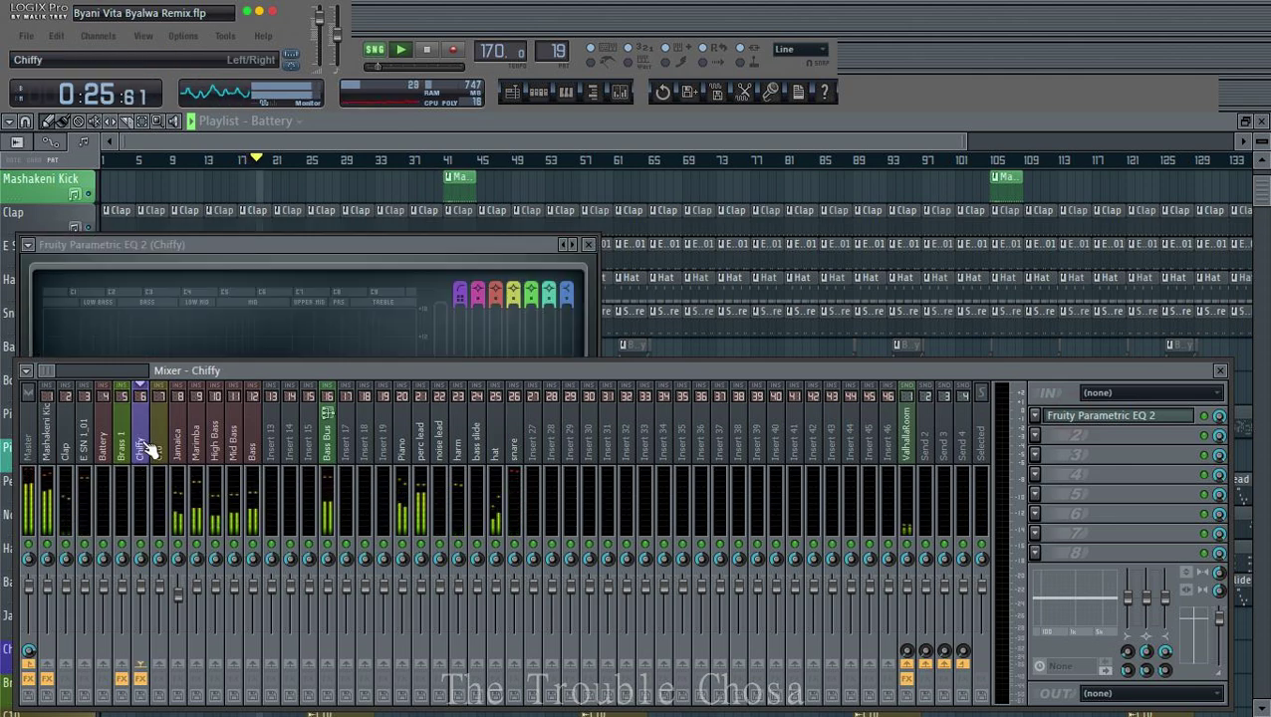
left_click(1038, 418)
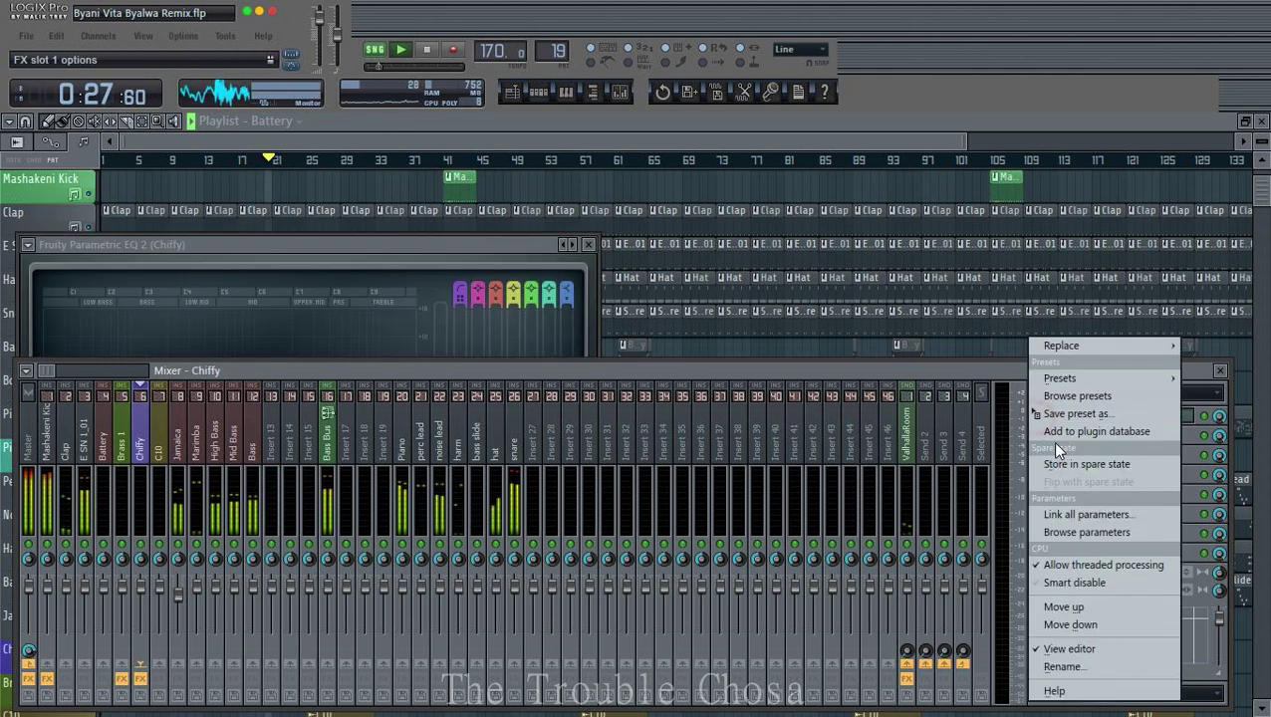
left_click_drag(1056, 414, 180, 444)
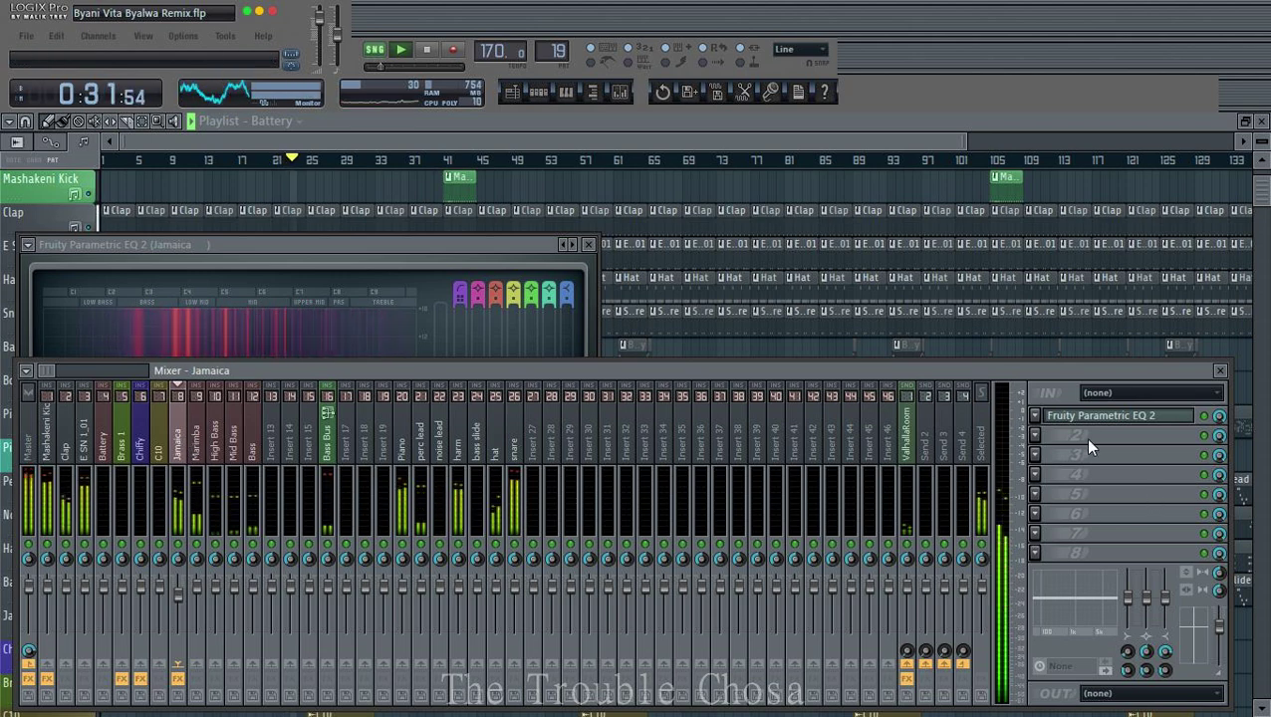
left_click(1035, 416)
mouse_move(1100, 416)
left_mouse_down()
mouse_move(1049, 450)
mouse_move(433, 470)
mouse_move(402, 441)
left_mouse_up()
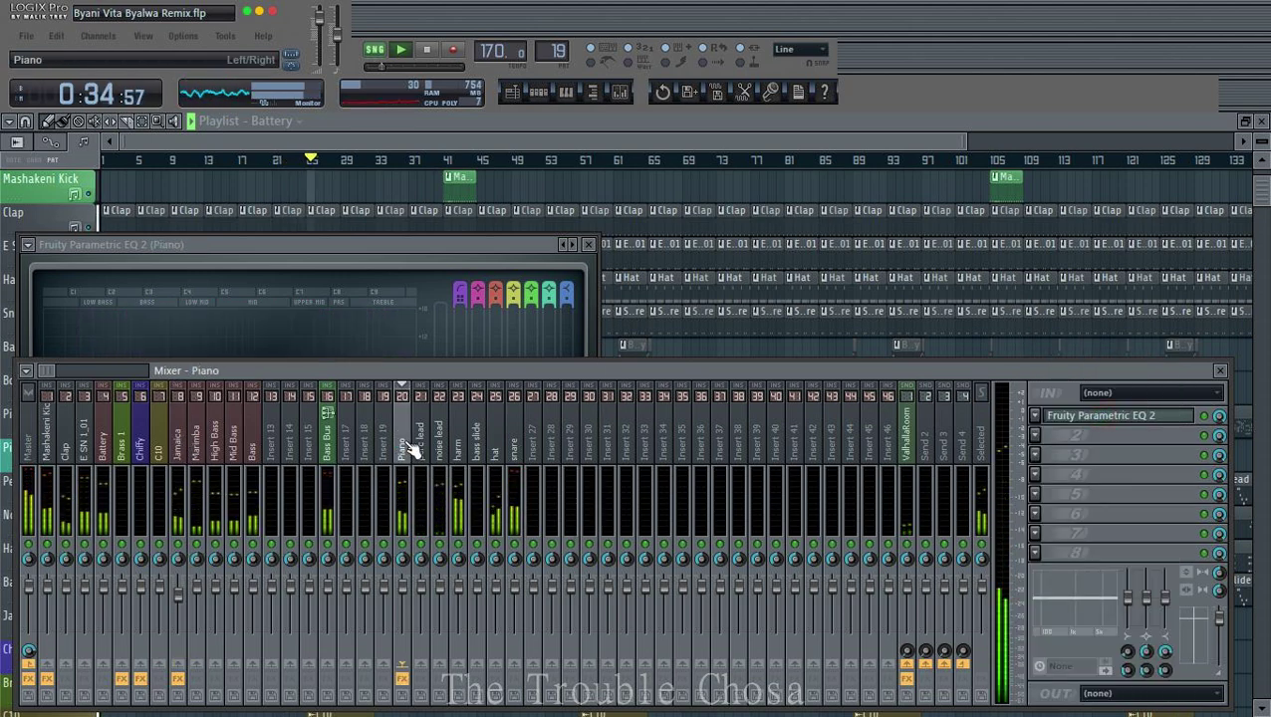
Step: Copy the same Fruity Parametric EQ 2 preset to the perc lead, noise lead and harm mixer inserts
left_click(1035, 417)
left_click_drag(1098, 410, 421, 439)
left_click(1036, 416)
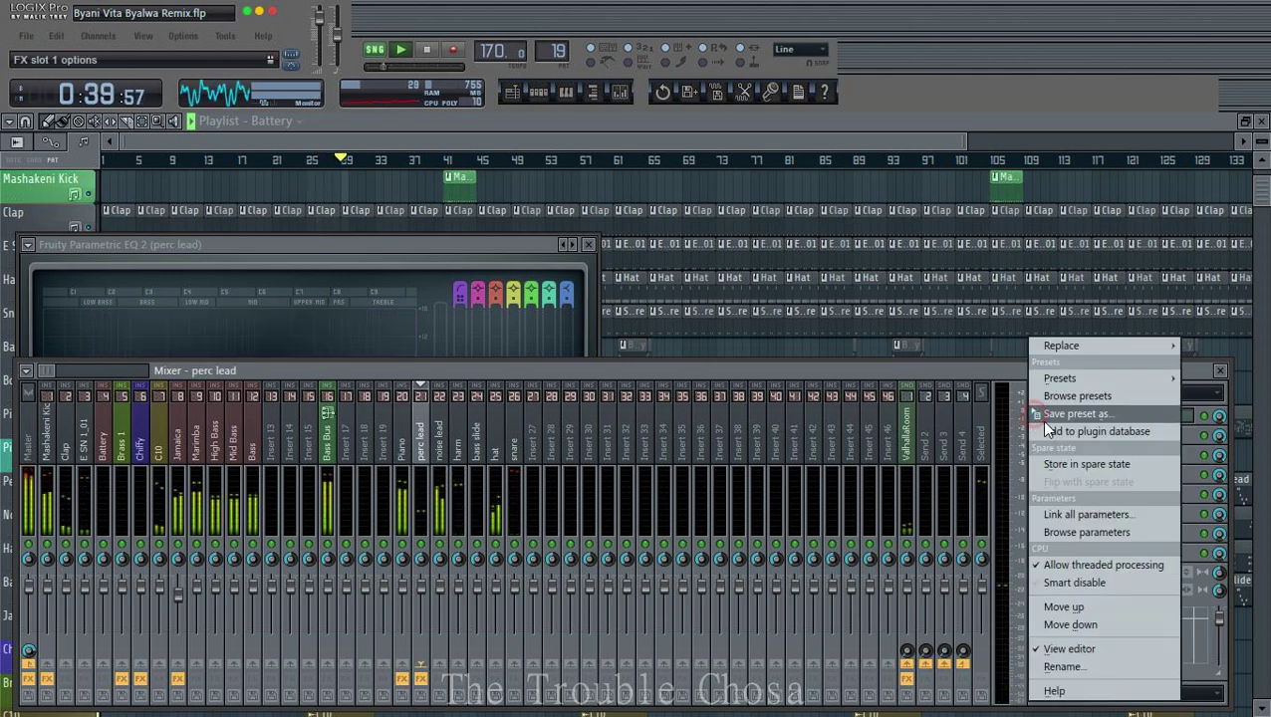
left_click_drag(1085, 413, 441, 430)
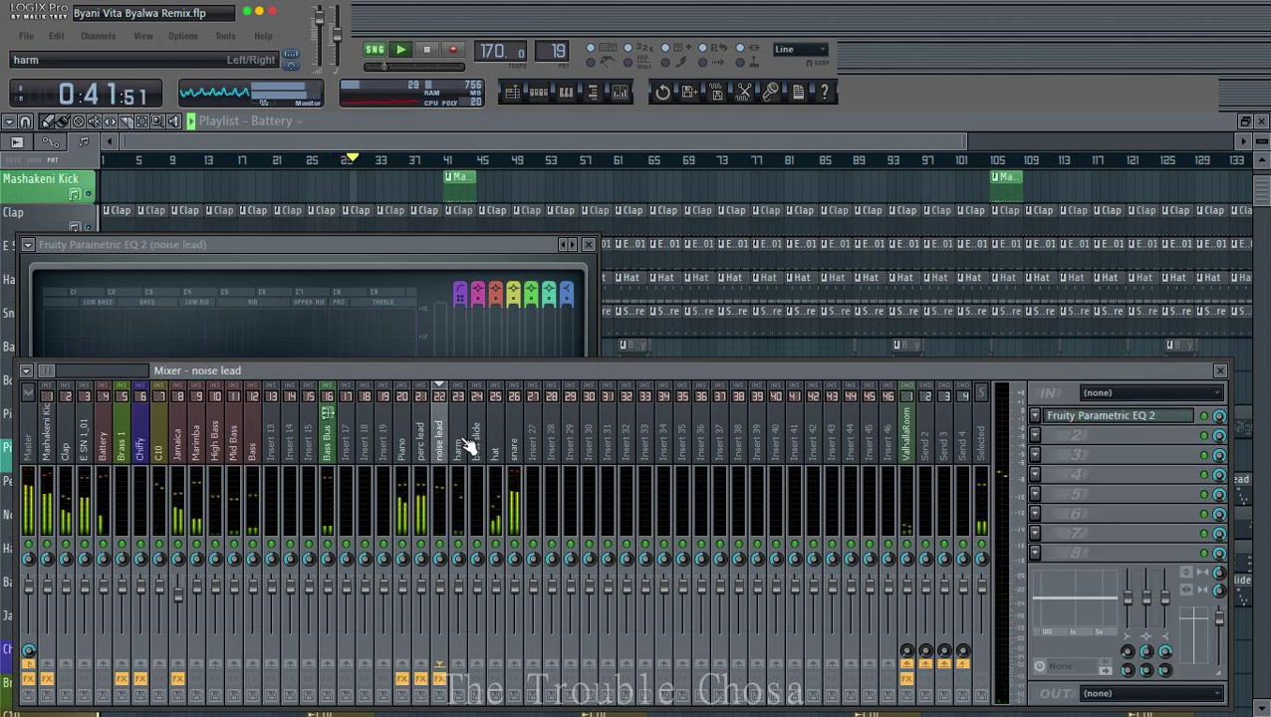
left_click(1036, 416)
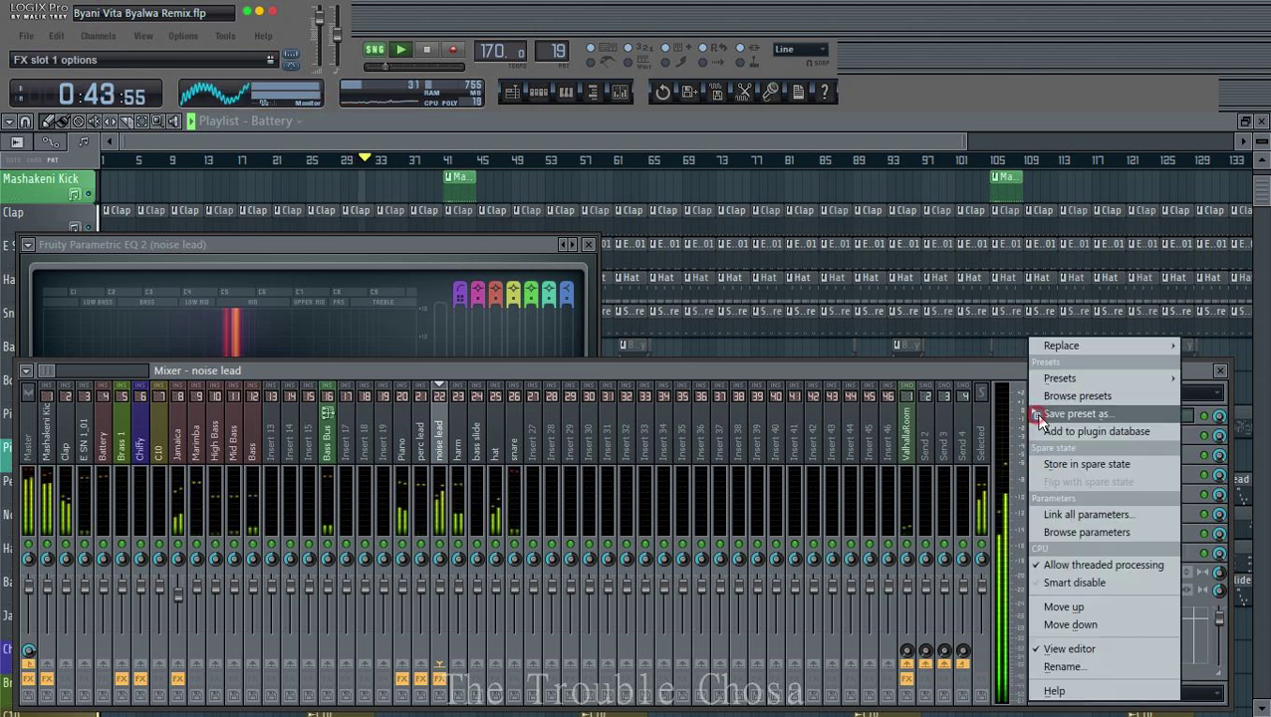
left_click_drag(1044, 417, 462, 439)
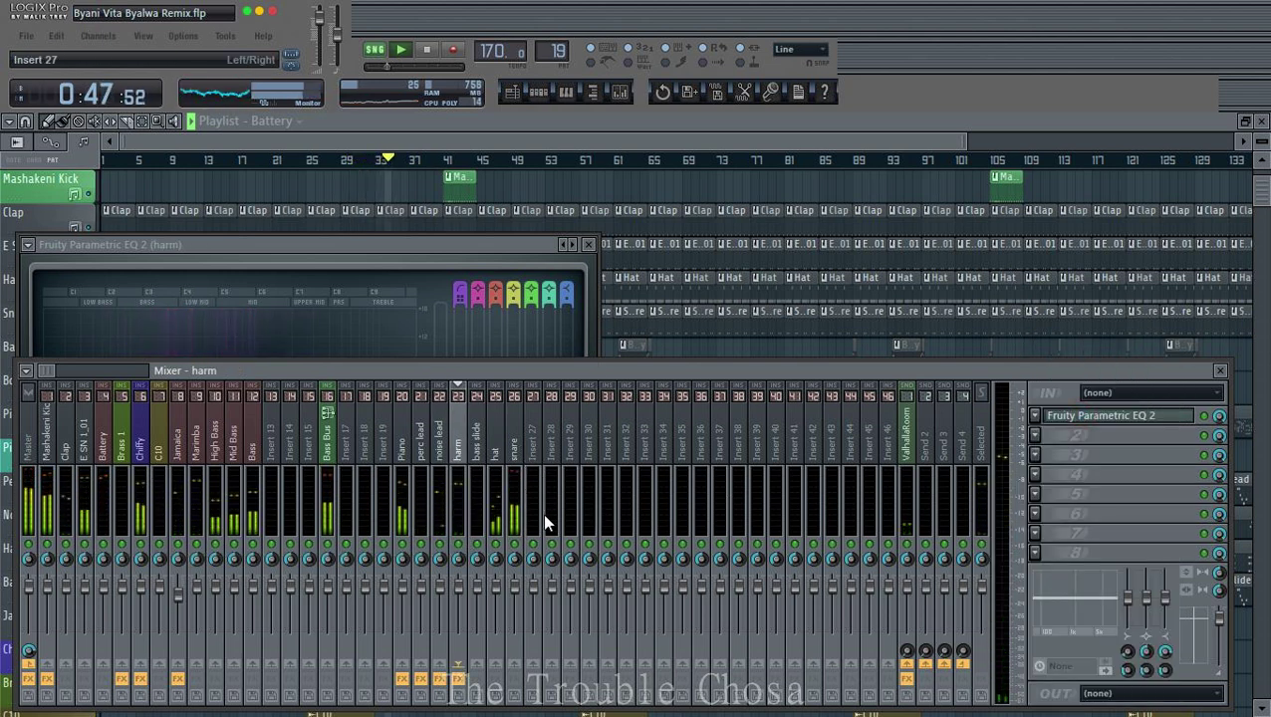
Step: Set the ValhallaRoom reverb sends for perc lead, noise lead, Brass 1 and Chiffy, using about 20% for noise lead and 19% for Brass 1
left_click(419, 454)
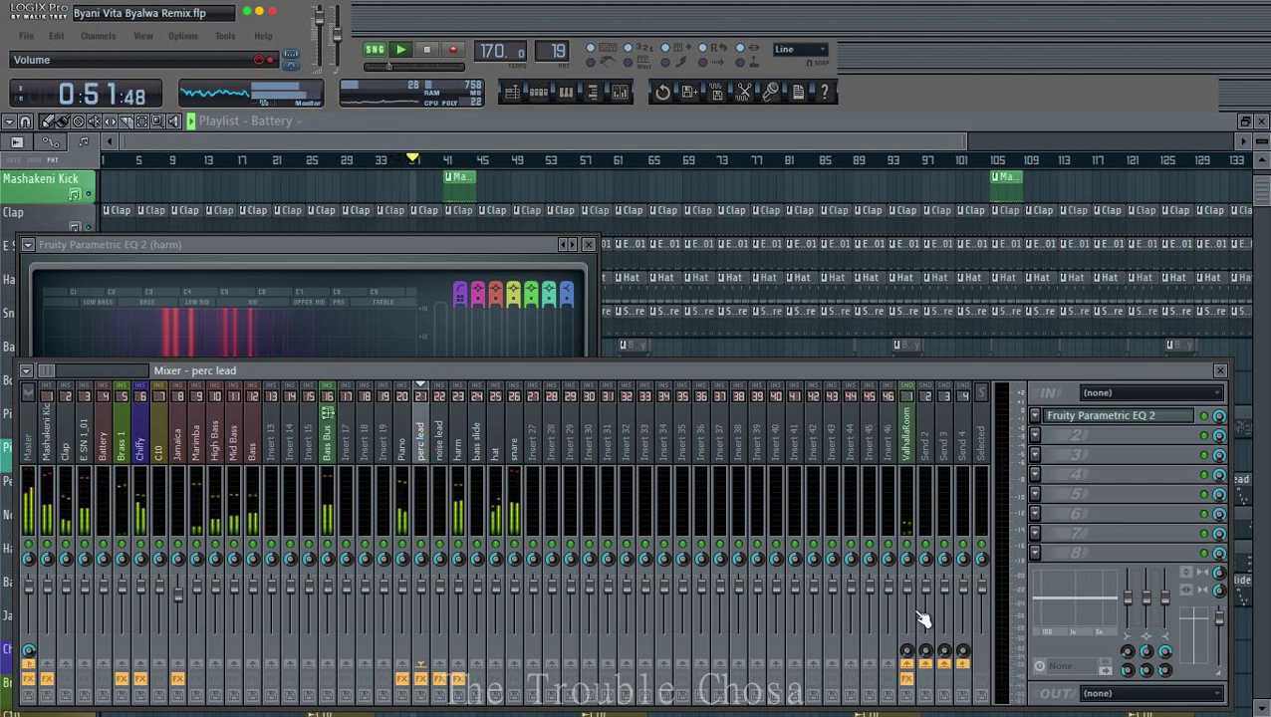
left_click_drag(925, 650, 925, 659)
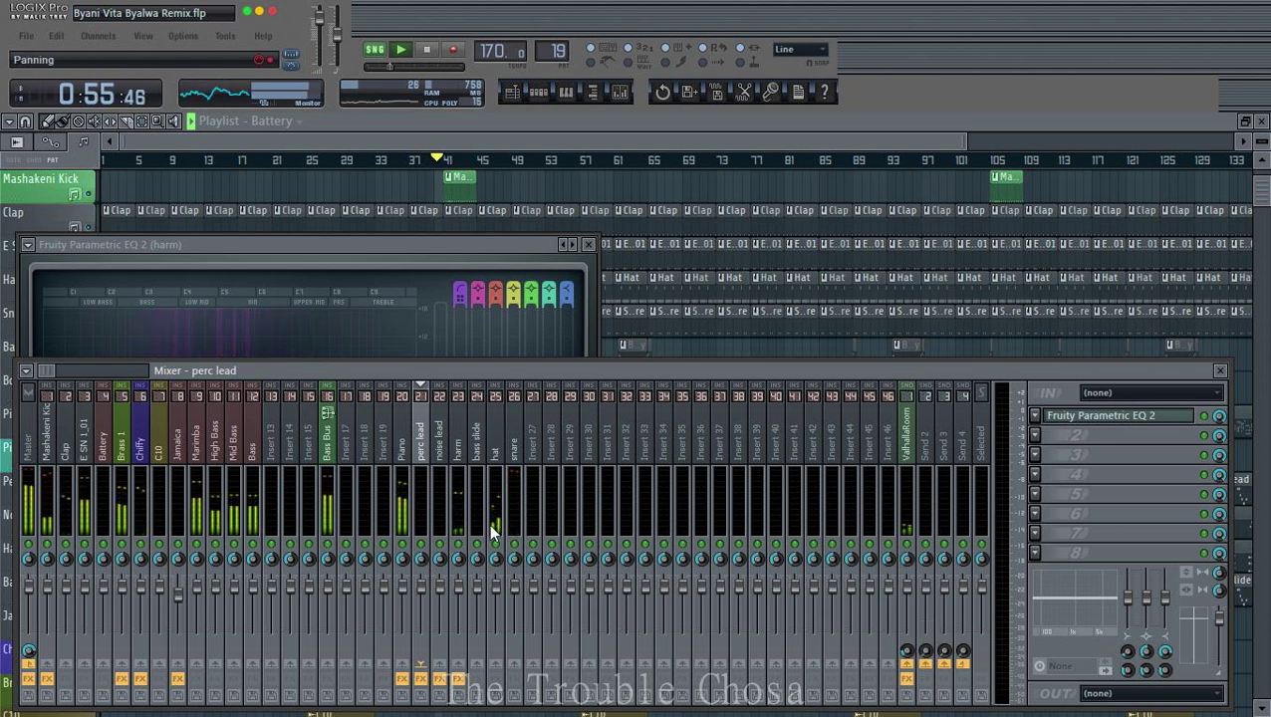
left_click(443, 456)
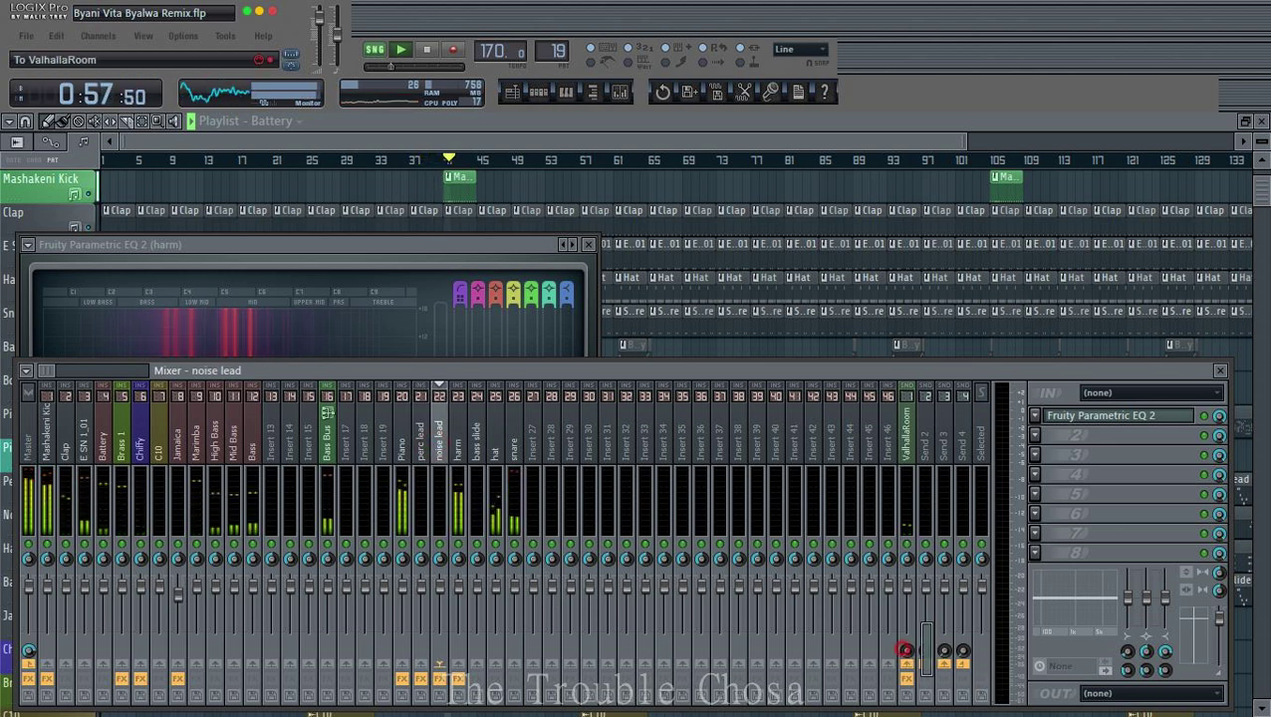
left_click_drag(926, 651, 925, 661)
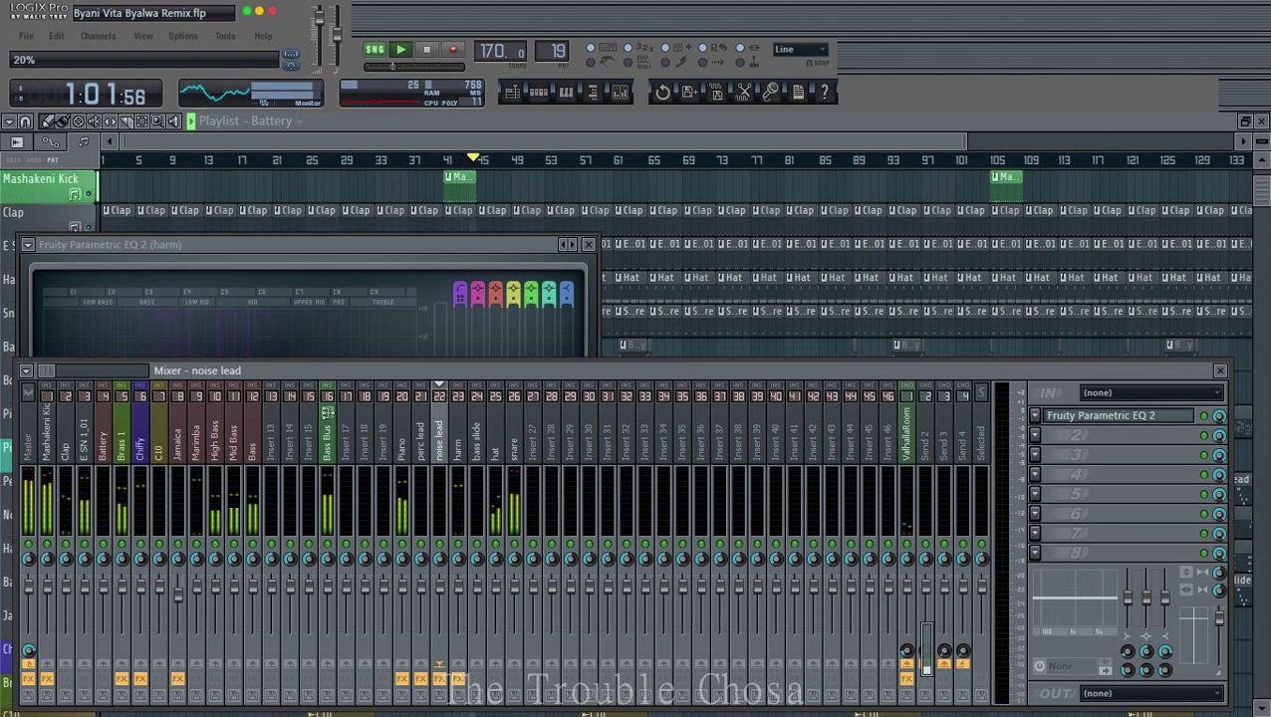
left_click(123, 447)
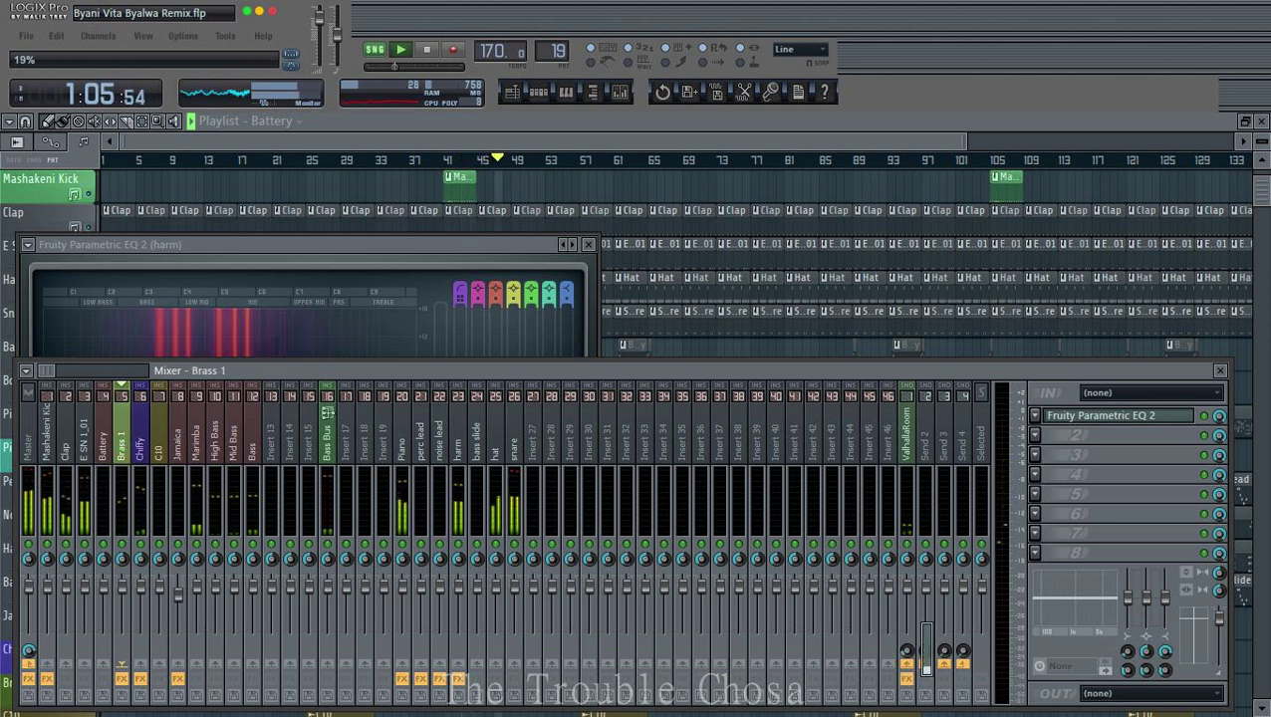
left_click(141, 439)
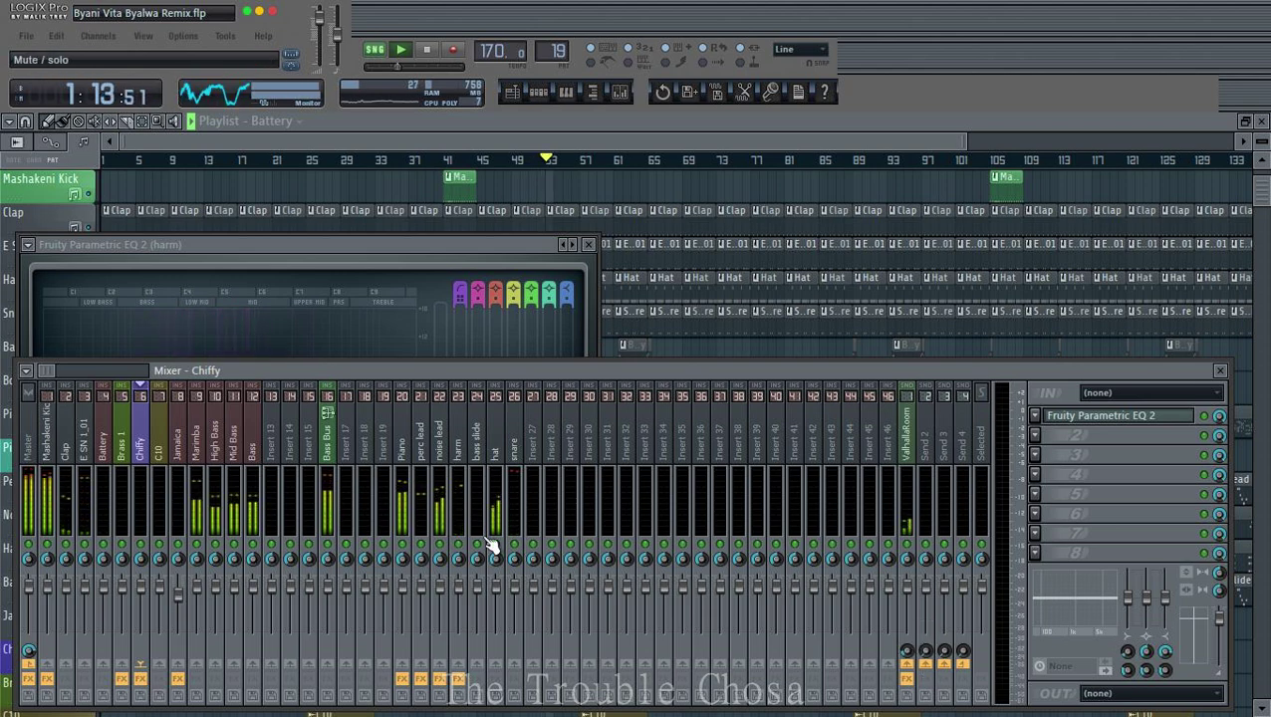
Step: Load TAL-Chorus-LX into the second effect slot of the perc lead insert and reduce its mix level to about 84%
left_click(1030, 438)
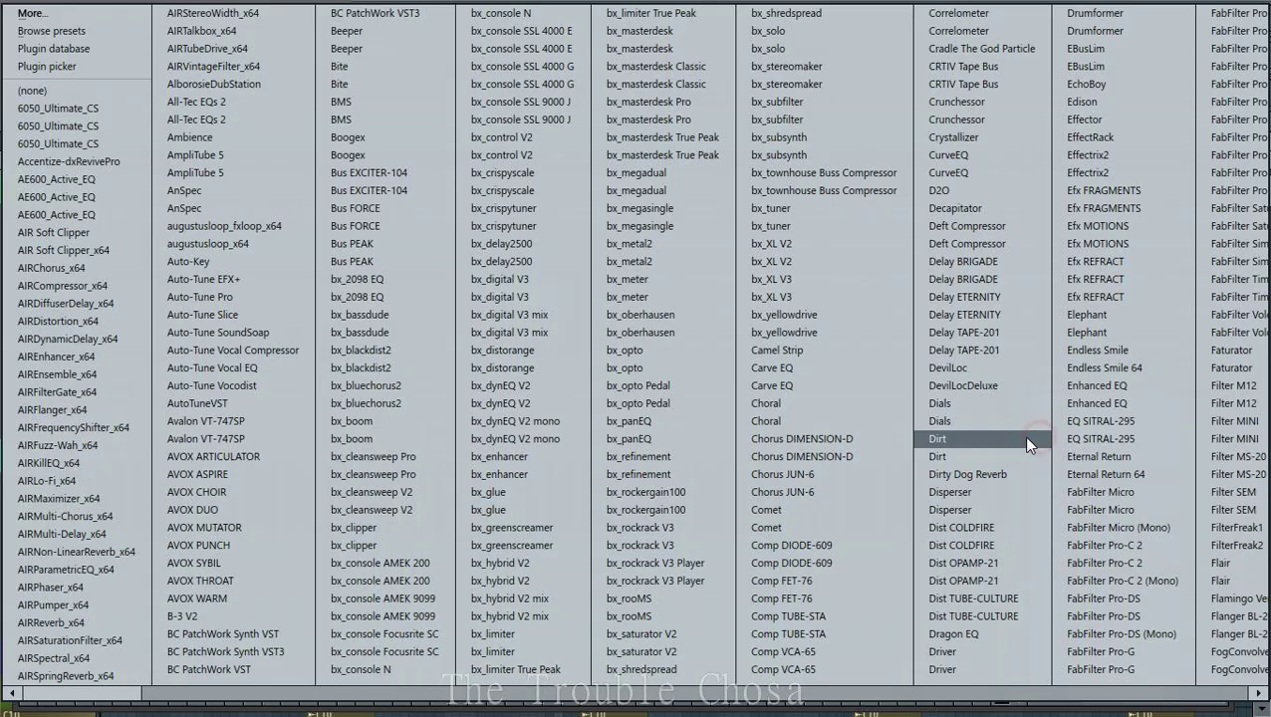
type("tape")
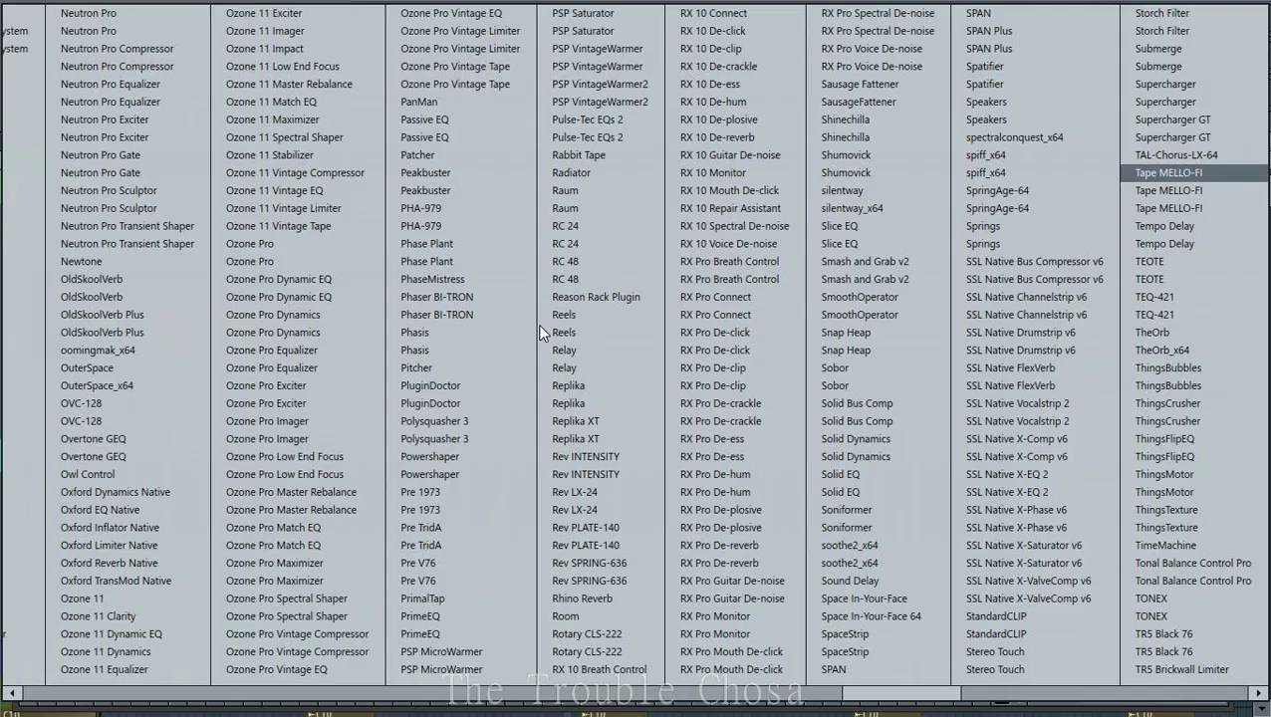
left_click(1171, 156)
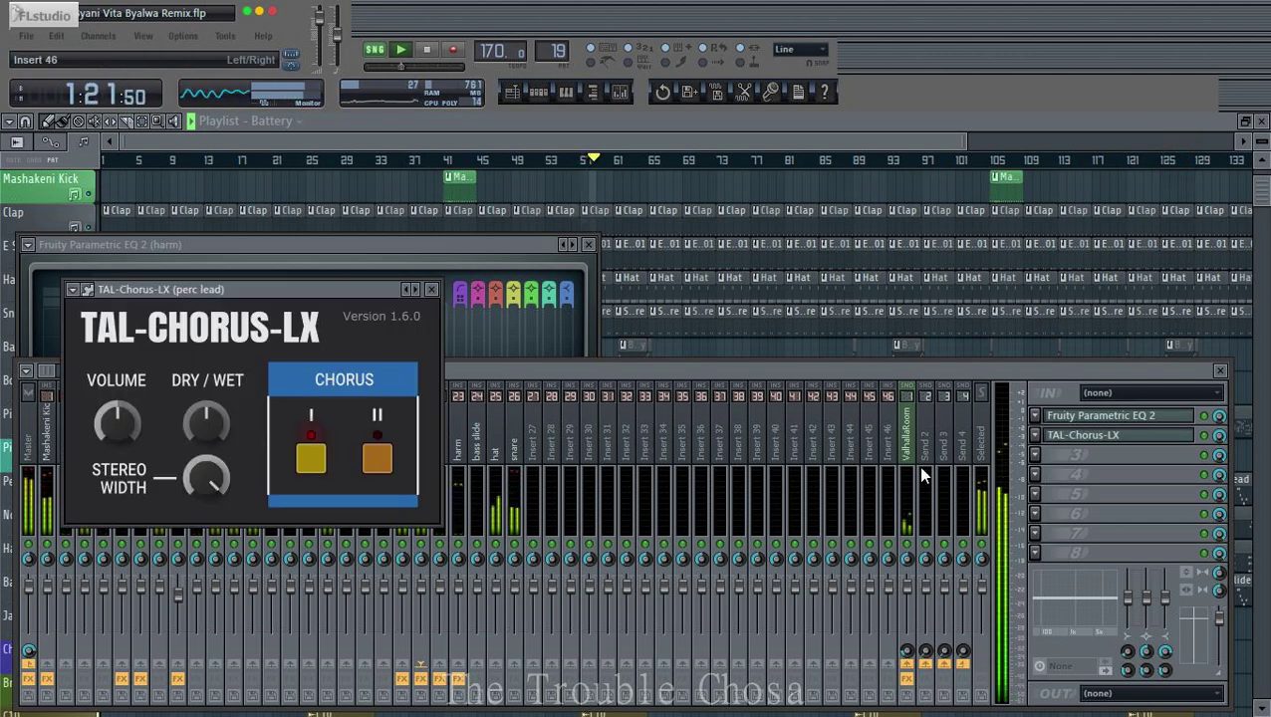
left_click(1220, 442)
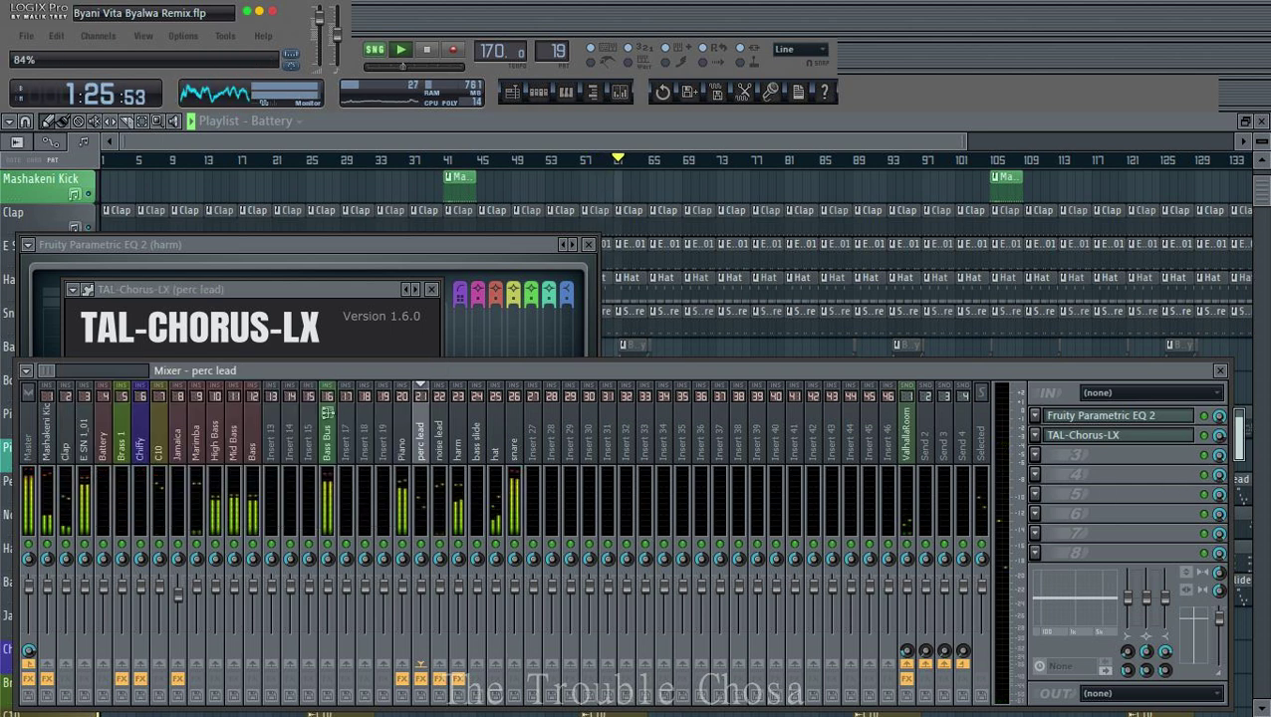
scroll(1220, 435, "down", 3)
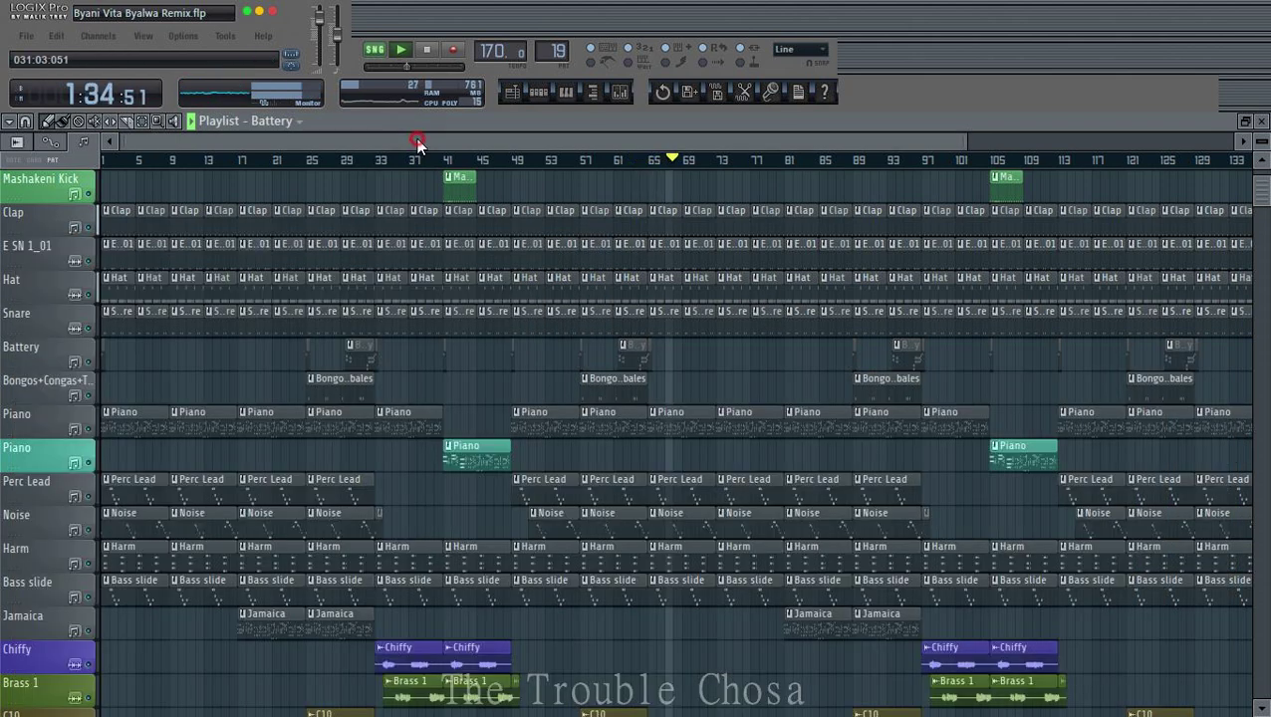
Step: Save the project as Byani Vita Byalwa Remix in the Projects folder, replacing the existing file
left_click(398, 145)
left_click(26, 35)
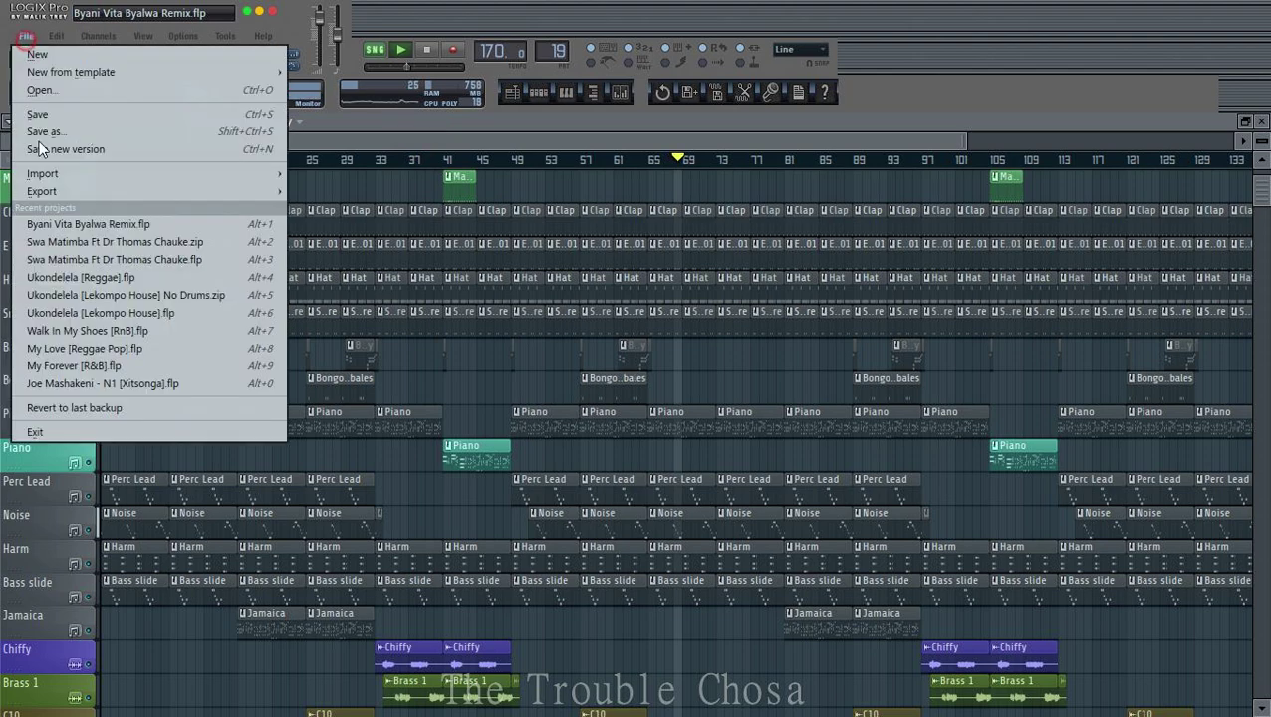
left_click(44, 130)
key("Return")
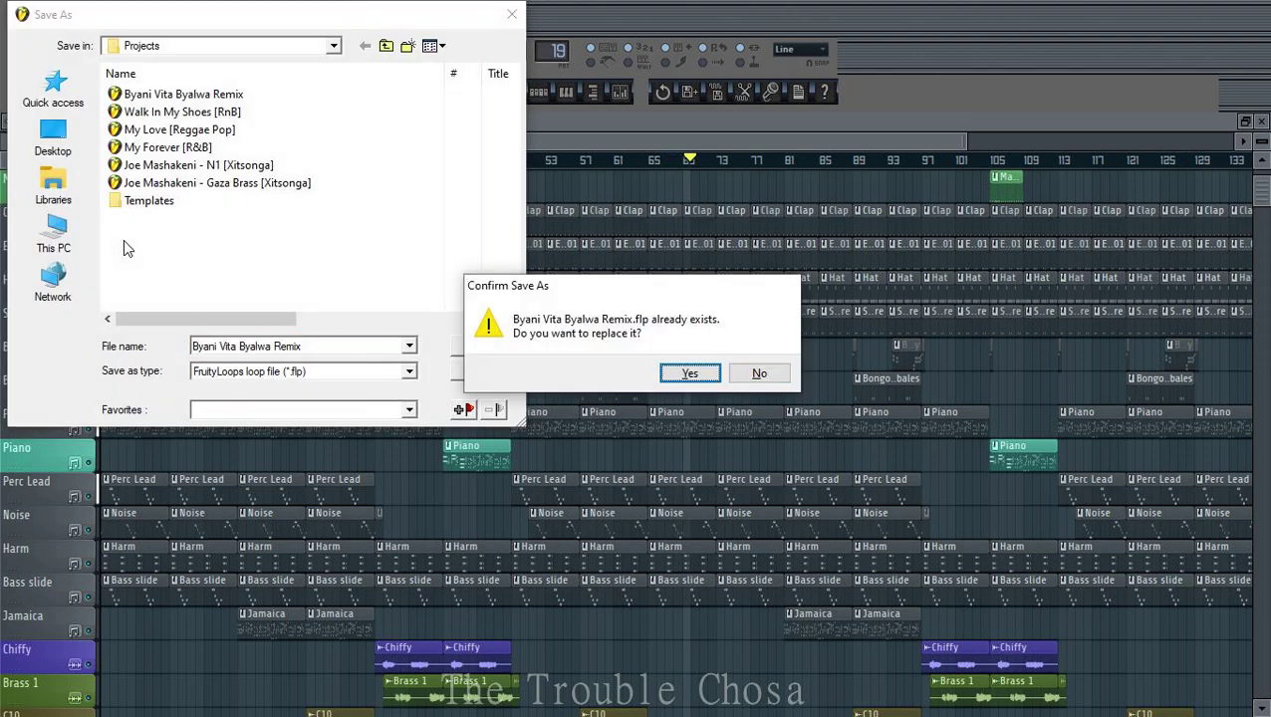
key("Return")
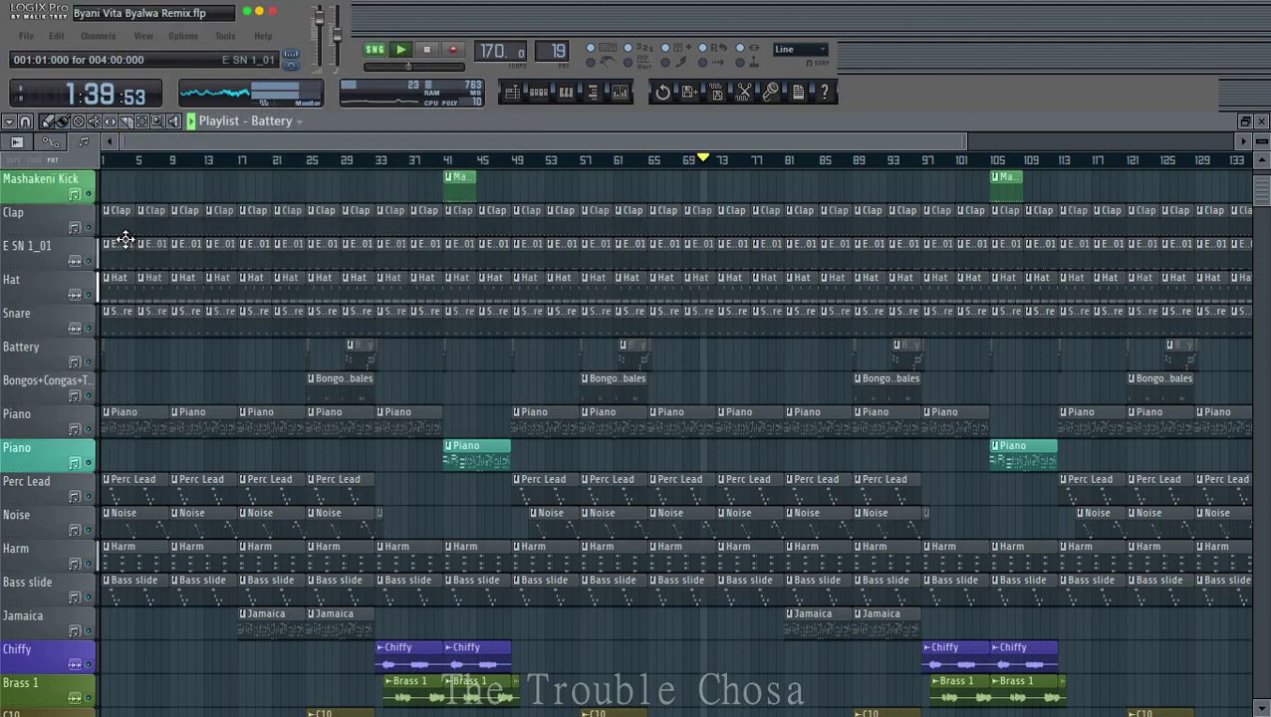
Step: Examine the full track list from Mashakeni Kick down to Bass while playback continues past bar 73
scroll(505, 371, "down", 5)
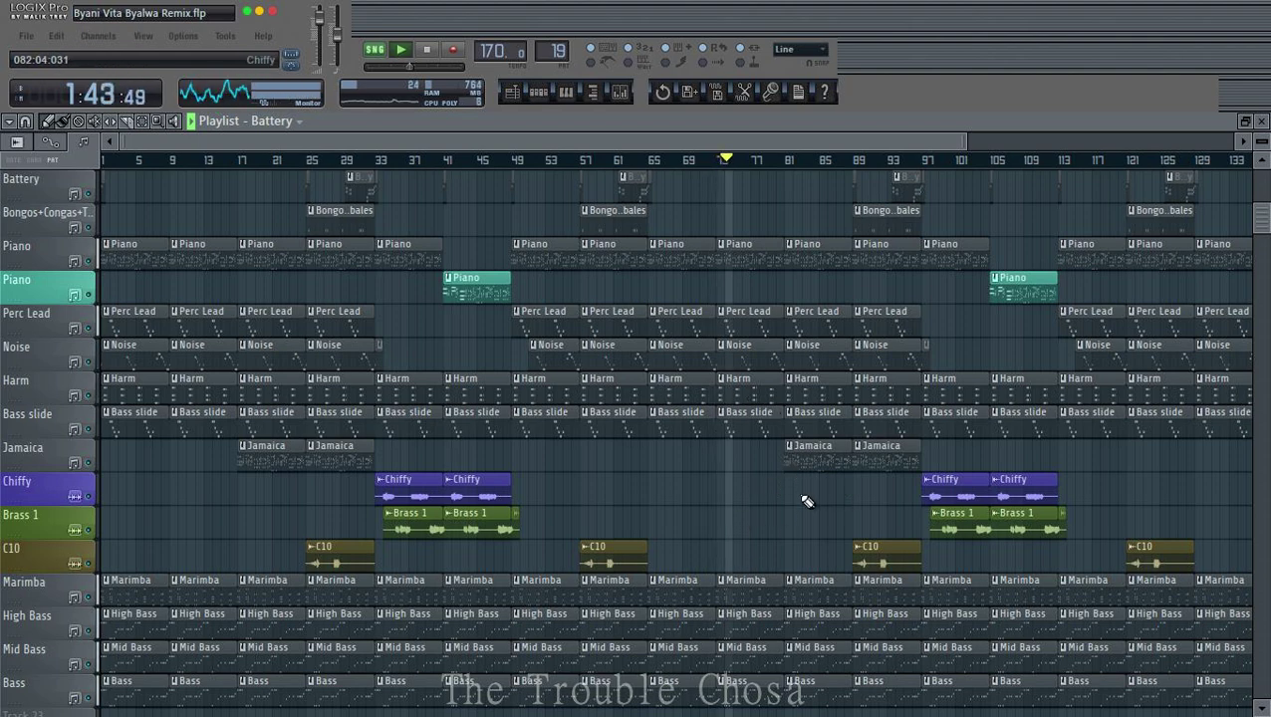
scroll(801, 518, "down", 5)
scroll(837, 493, "up", 10)
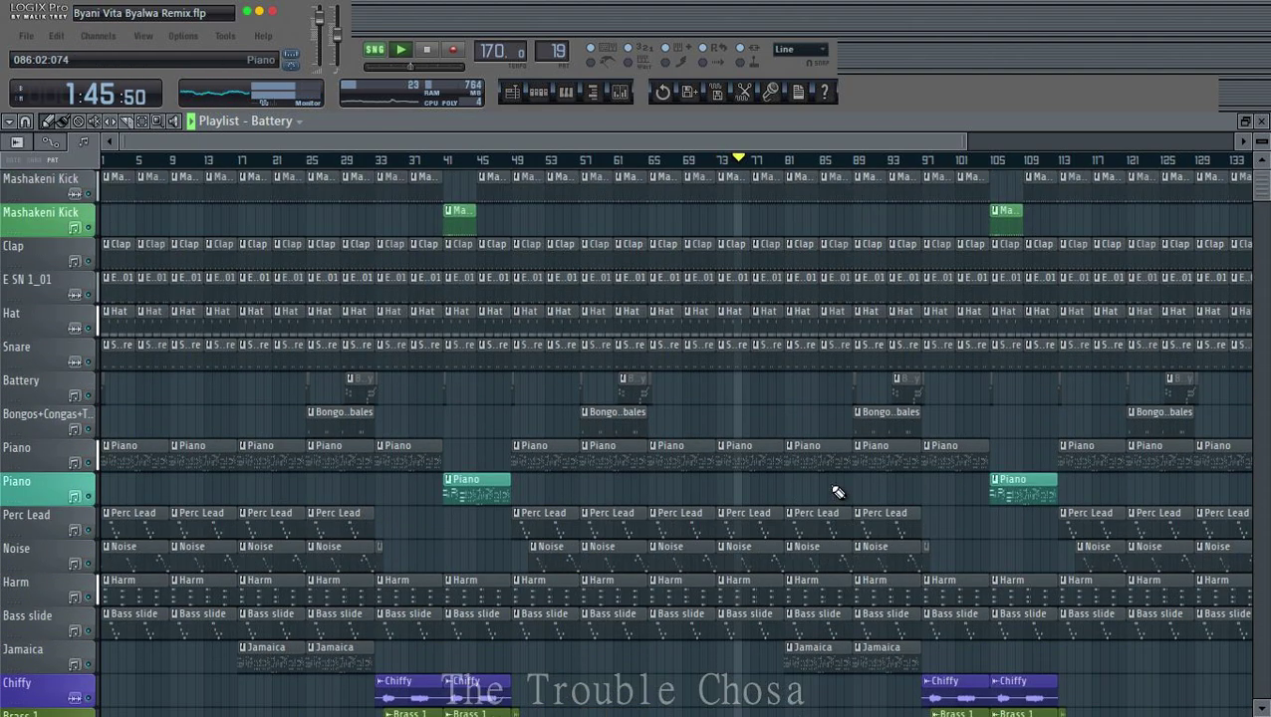
scroll(839, 492, "down", 6)
scroll(839, 492, "down", 6)
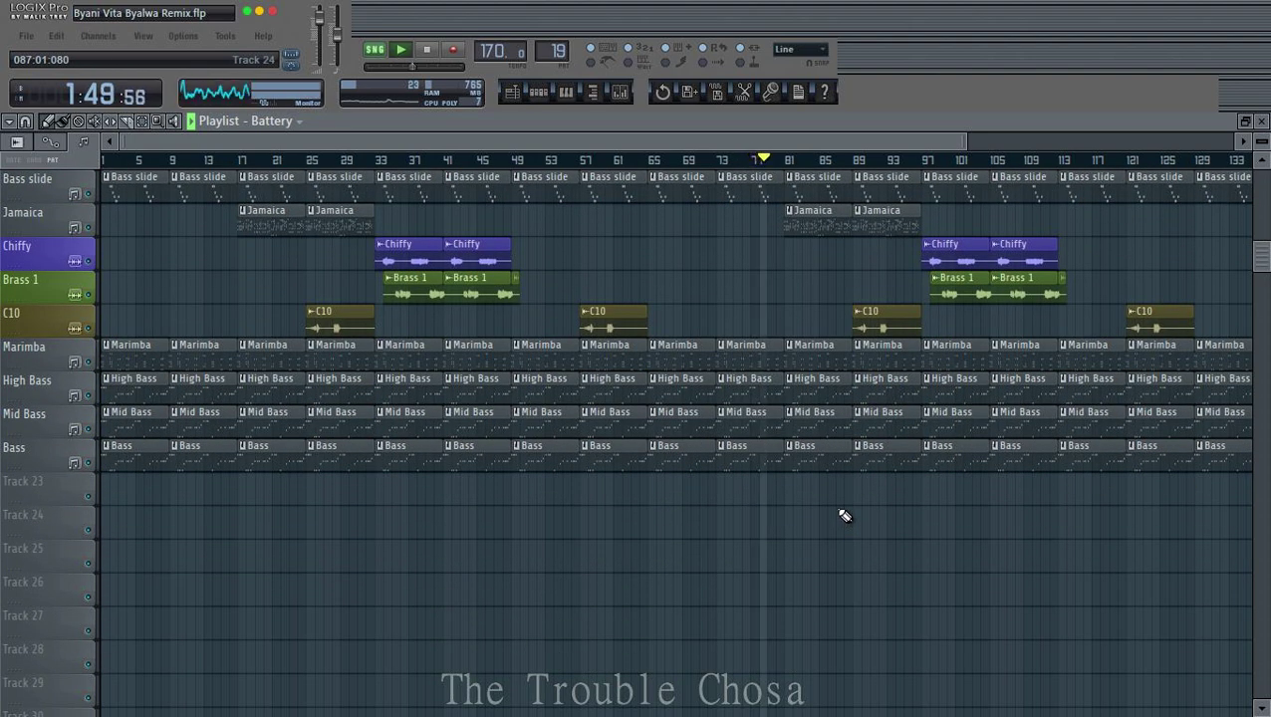
Step: Examine the arrangement across all tracks and through to the last clips near bar 161 during playback
scroll(842, 513, "up", 10)
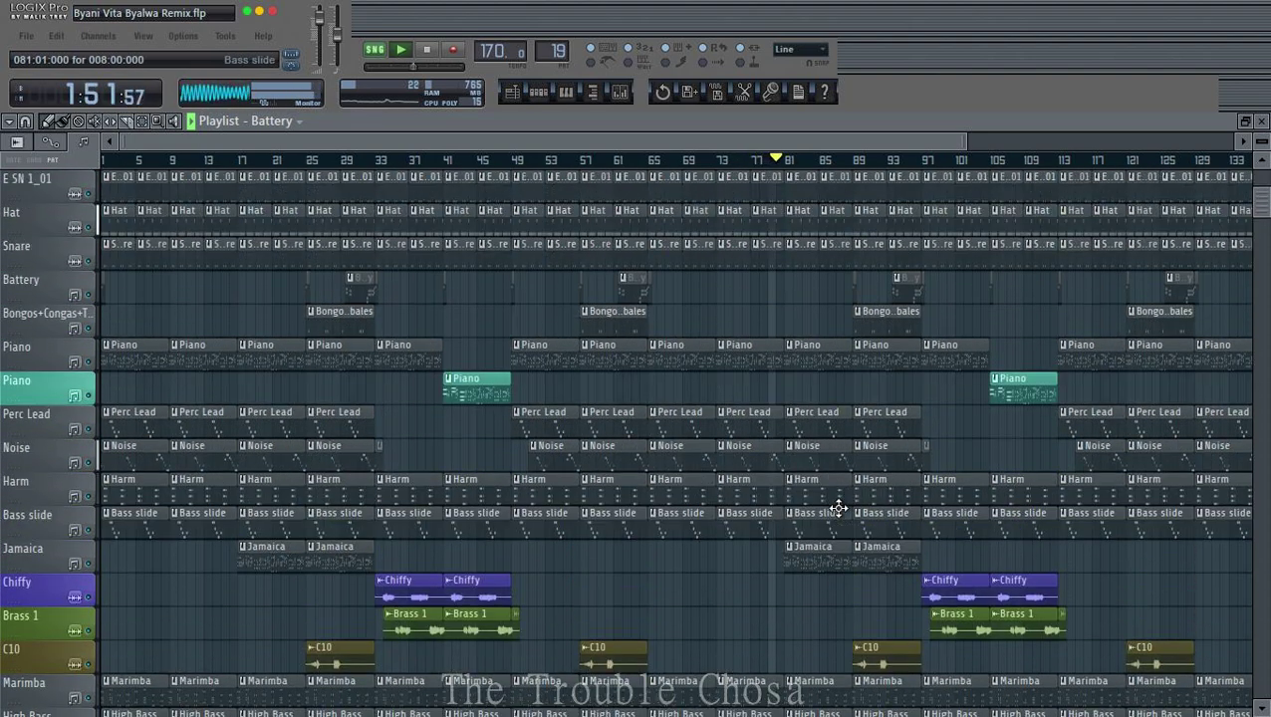
scroll(849, 516, "down", 7)
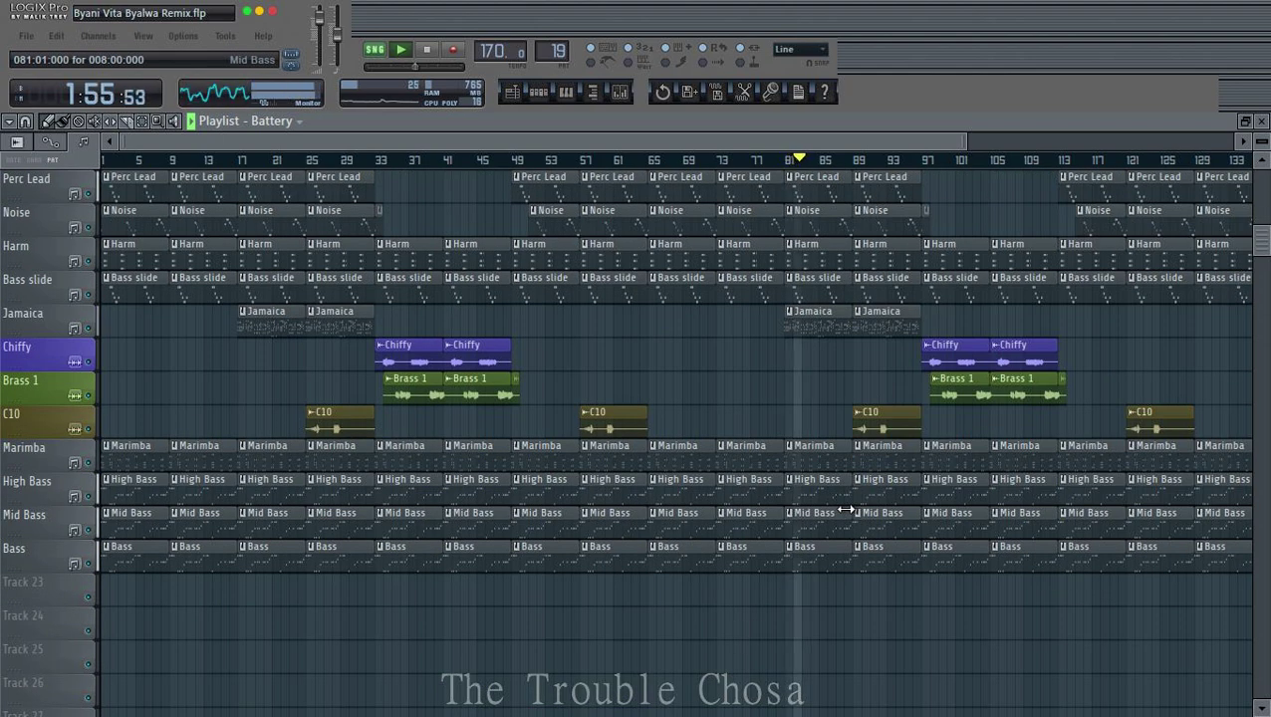
scroll(844, 509, "up", 10)
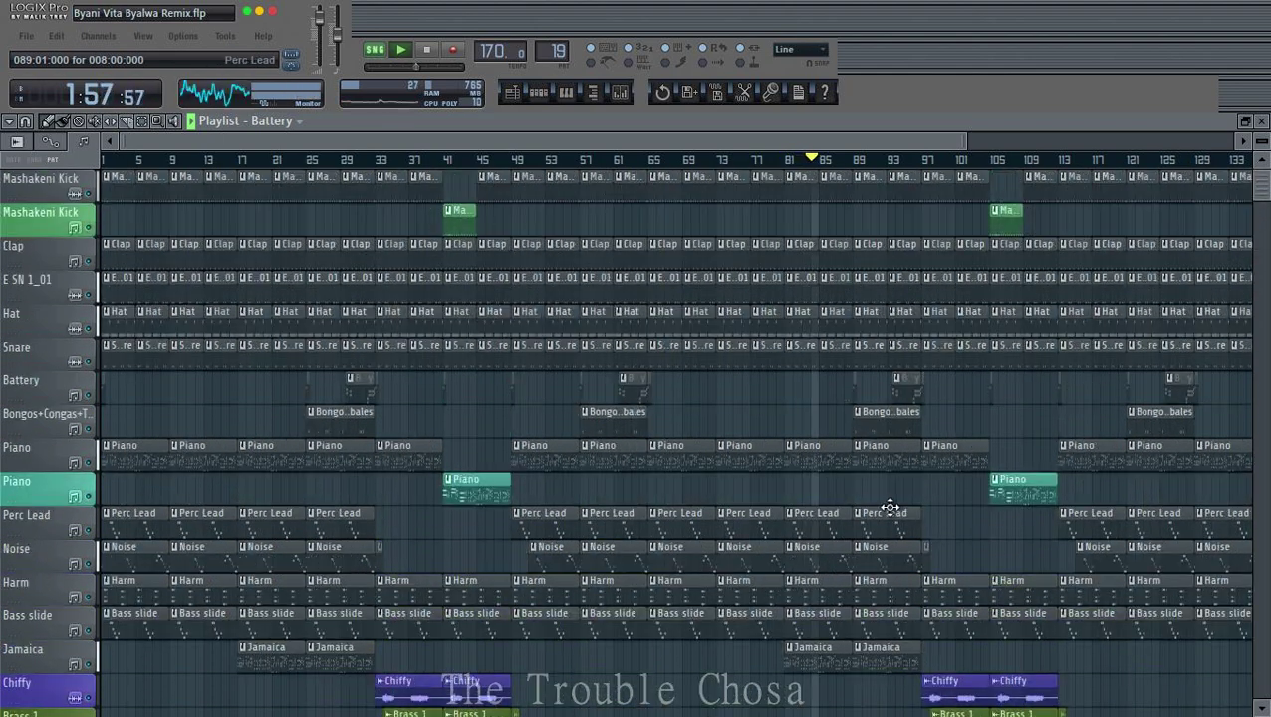
scroll(907, 516, "down", 7)
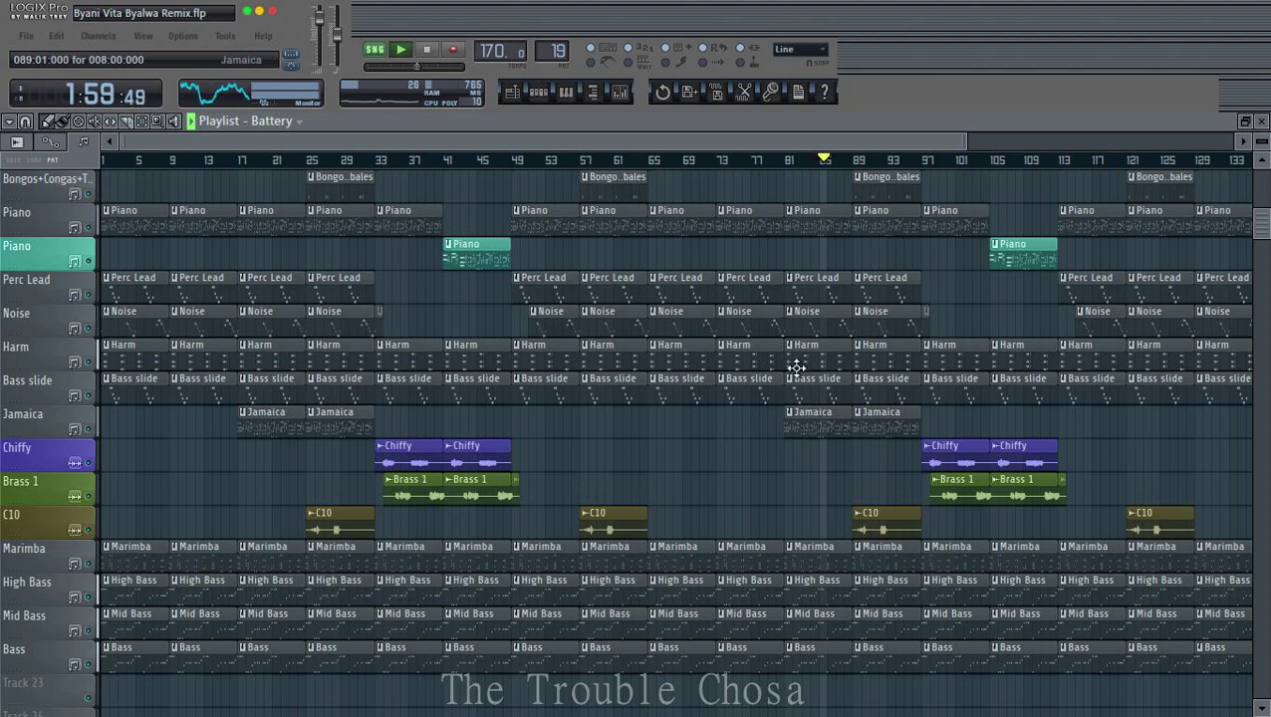
scroll(831, 325, "up", 1)
left_click_drag(829, 135, 1083, 140)
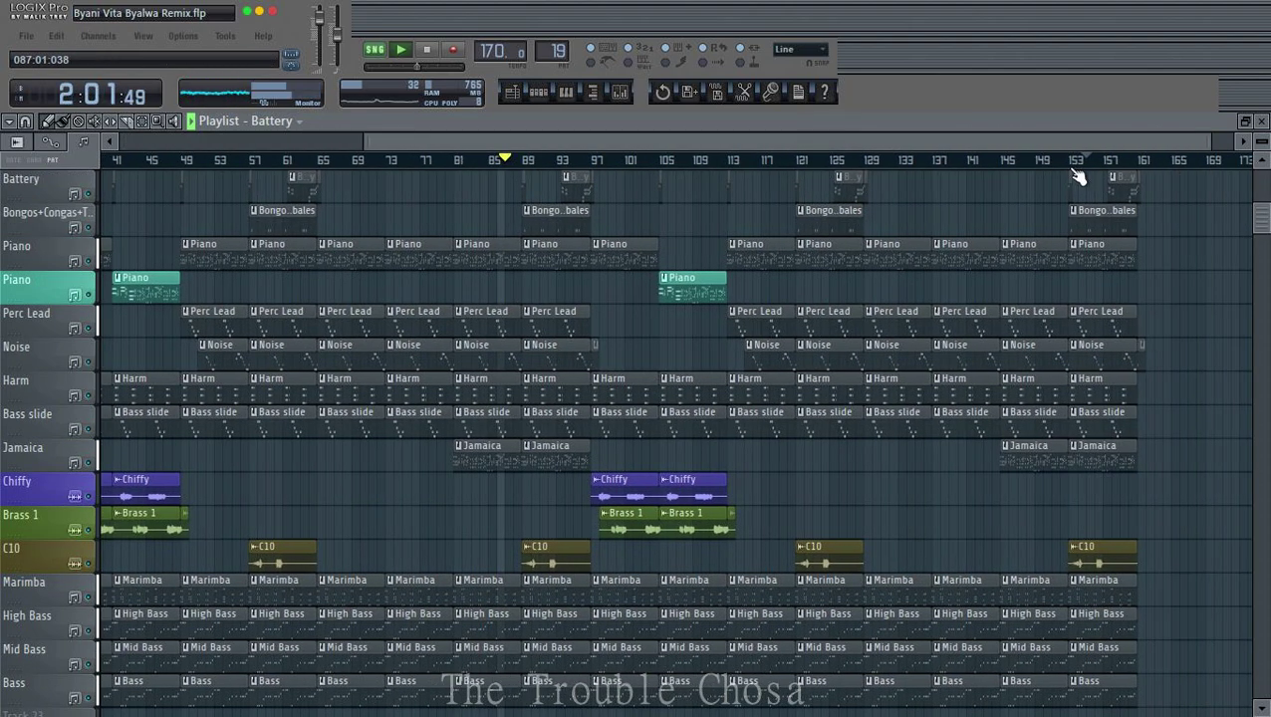
scroll(974, 379, "down", 5)
scroll(974, 379, "up", 12)
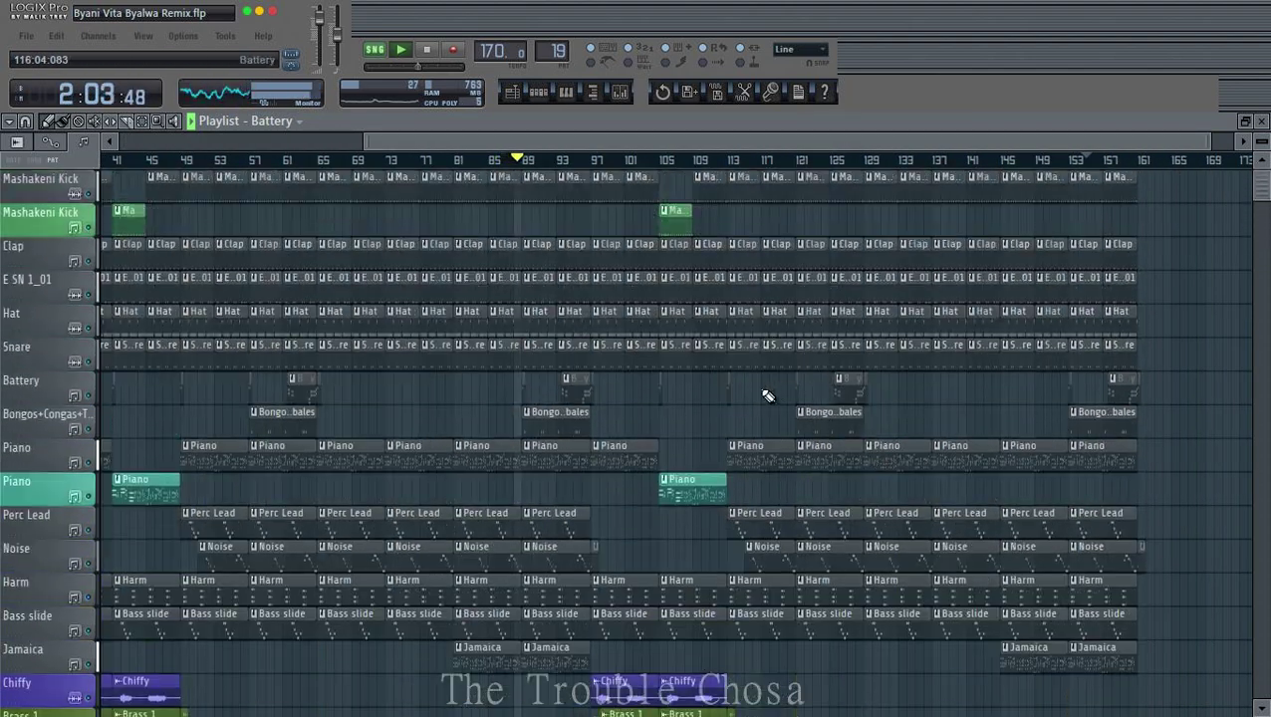
Step: Delete the High Bass, Mid Bass and Bass clips spanning bars 97 to 105
scroll(647, 167, "up", 4)
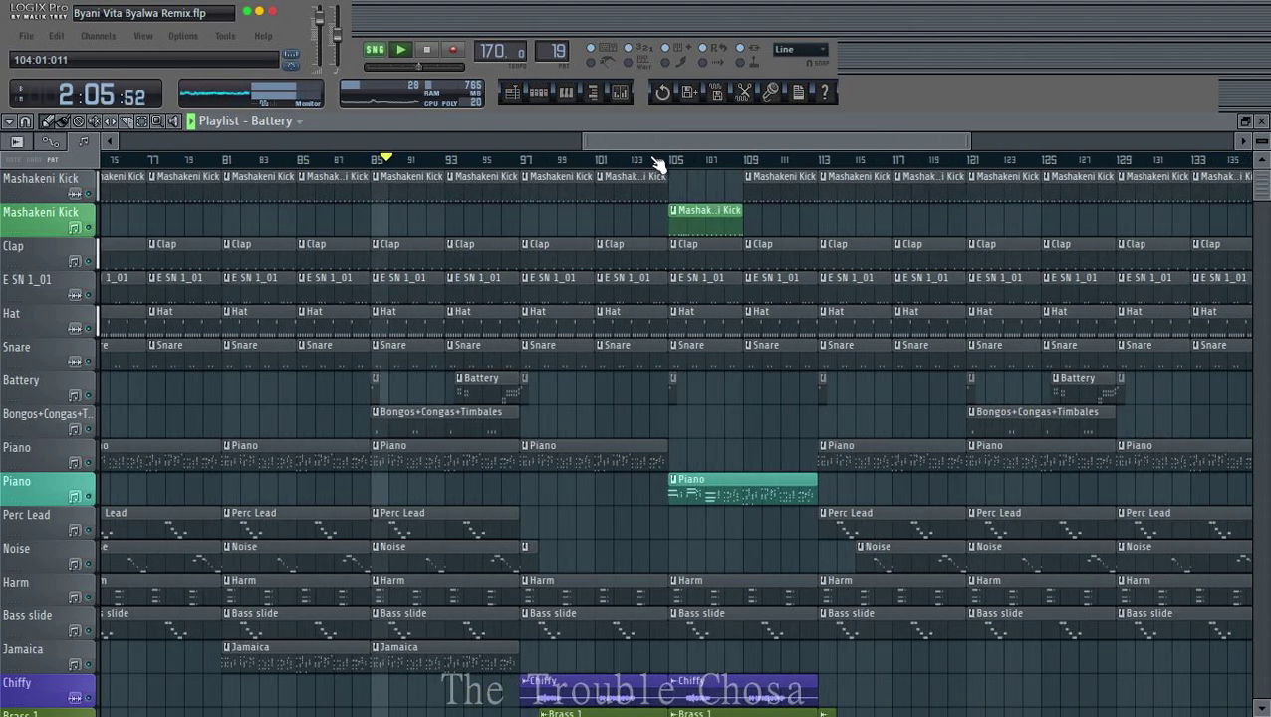
scroll(658, 164, "down", 1)
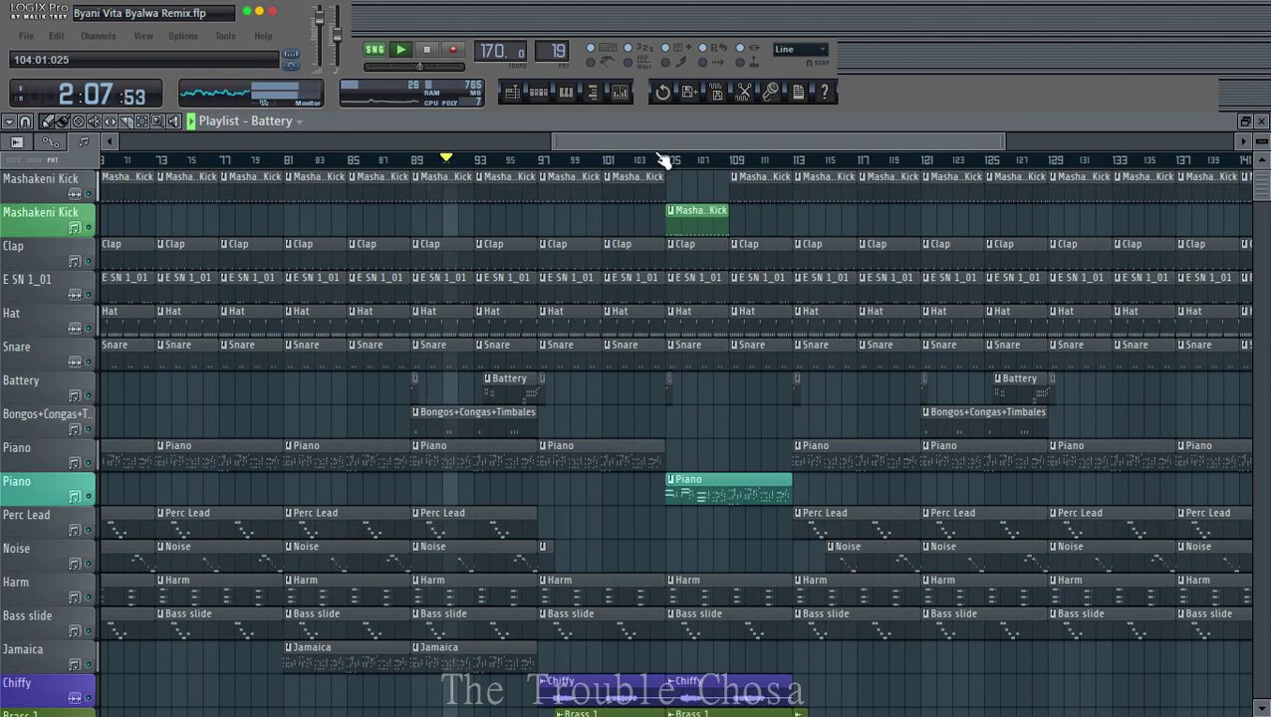
scroll(652, 325, "down", 12)
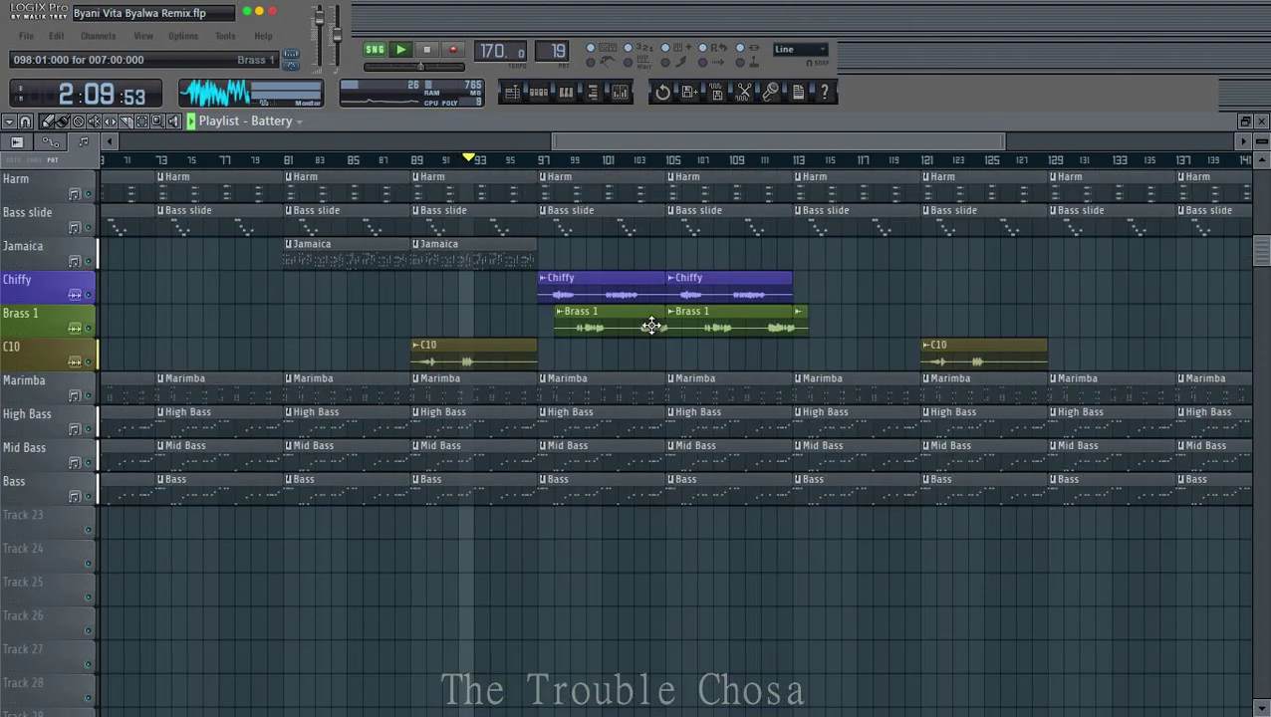
right_click(597, 498)
right_click(608, 450)
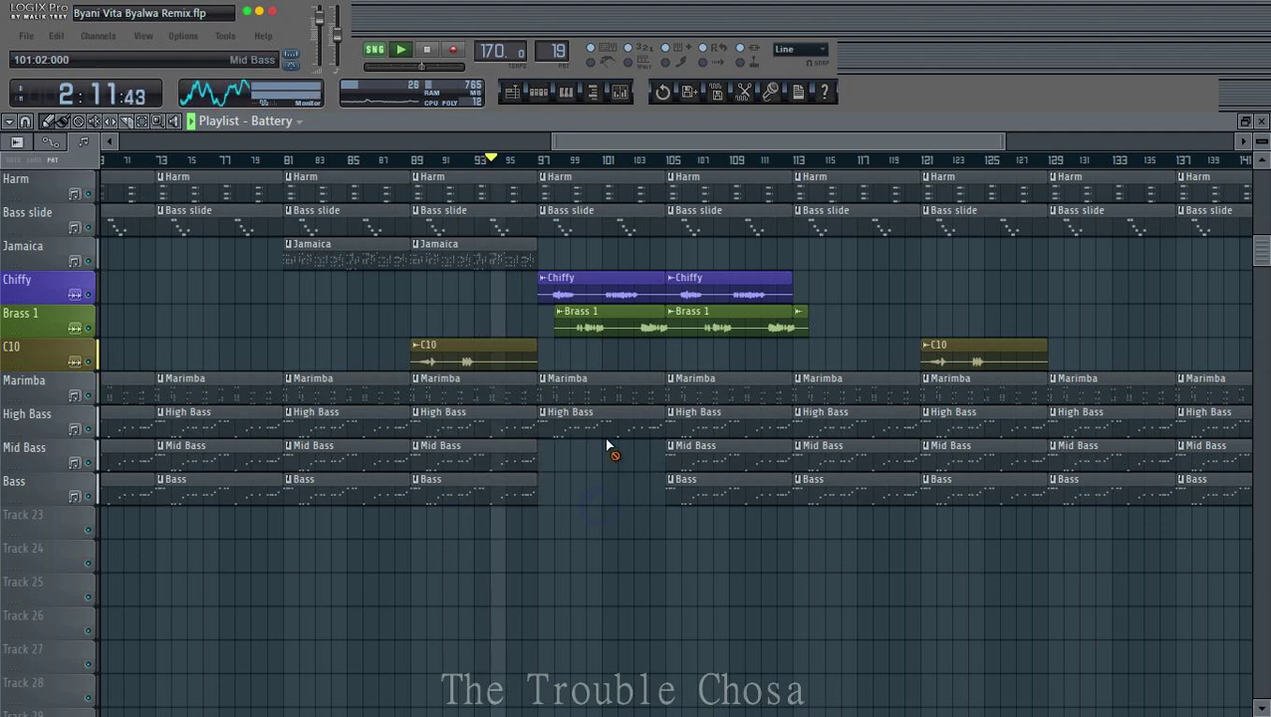
scroll(797, 169, "up", 4)
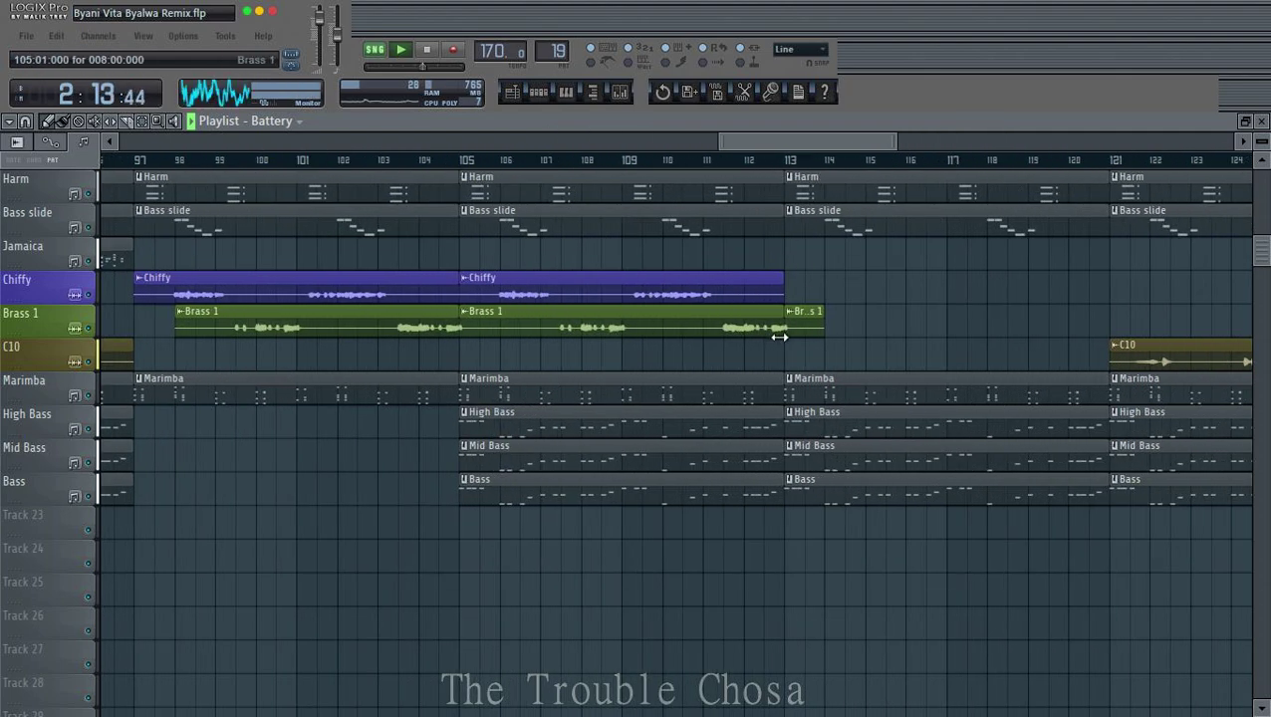
scroll(747, 171, "down", 5)
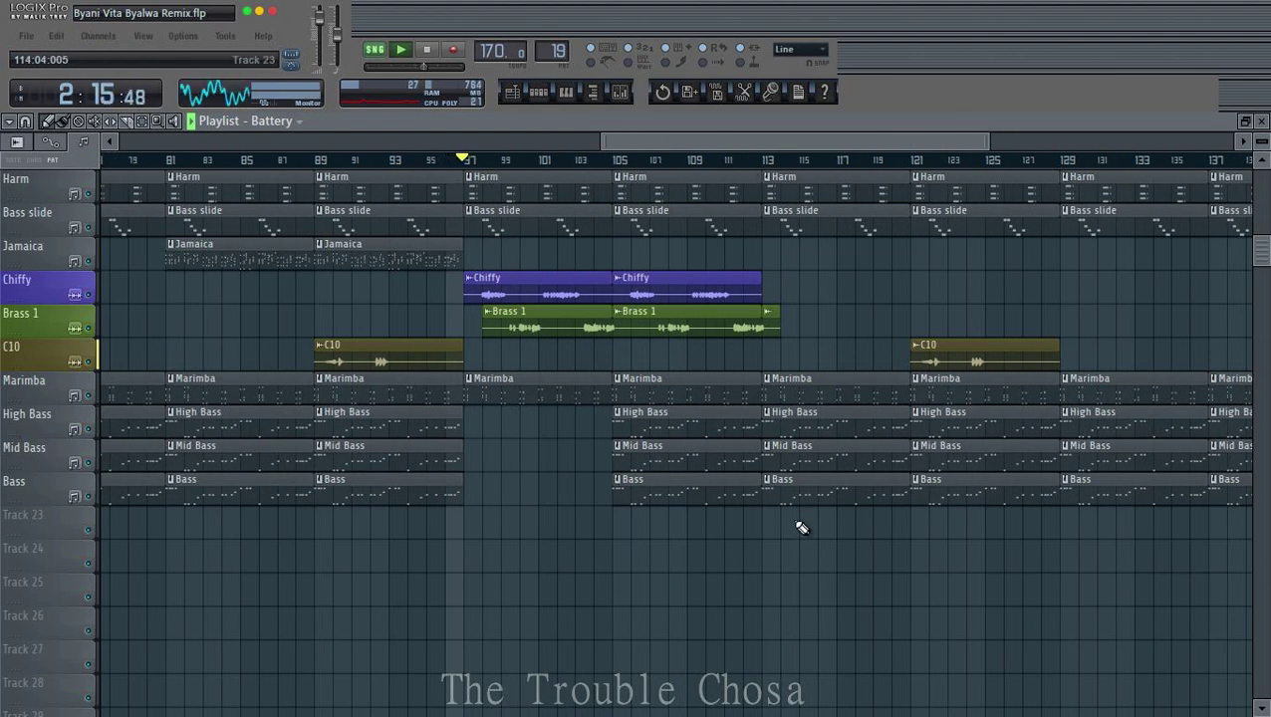
Step: Trim the bar 105 bass clips so Mid Bass ends at bar 109 while High Bass and Bass start at bar 109
scroll(853, 504, "down", 3)
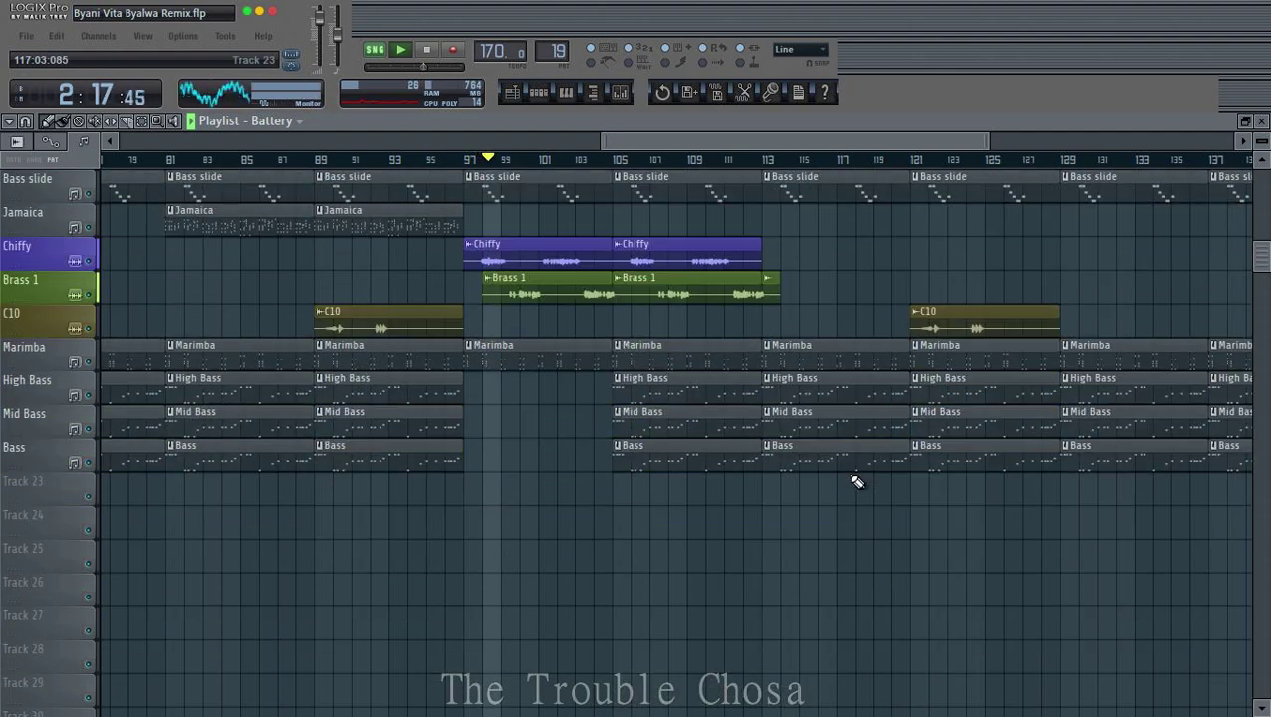
scroll(689, 516, "up", 6)
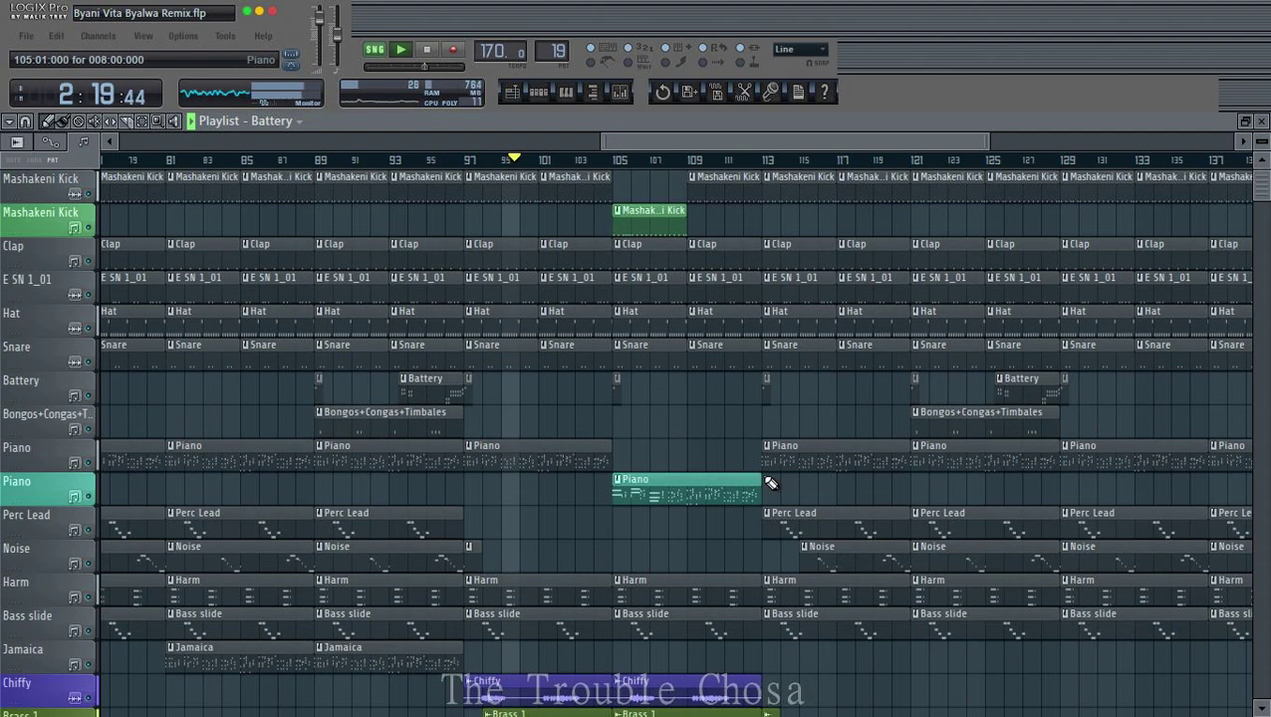
scroll(782, 480, "down", 1)
scroll(762, 490, "down", 4)
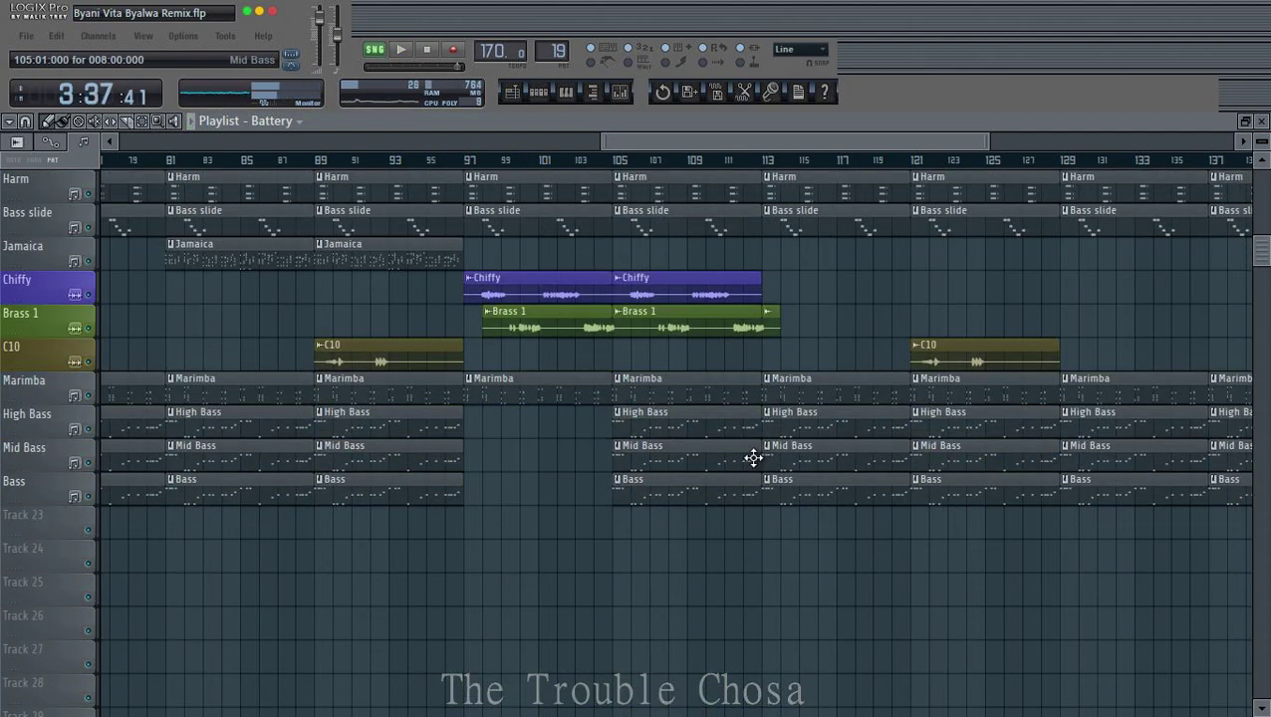
left_click_drag(757, 458, 677, 463)
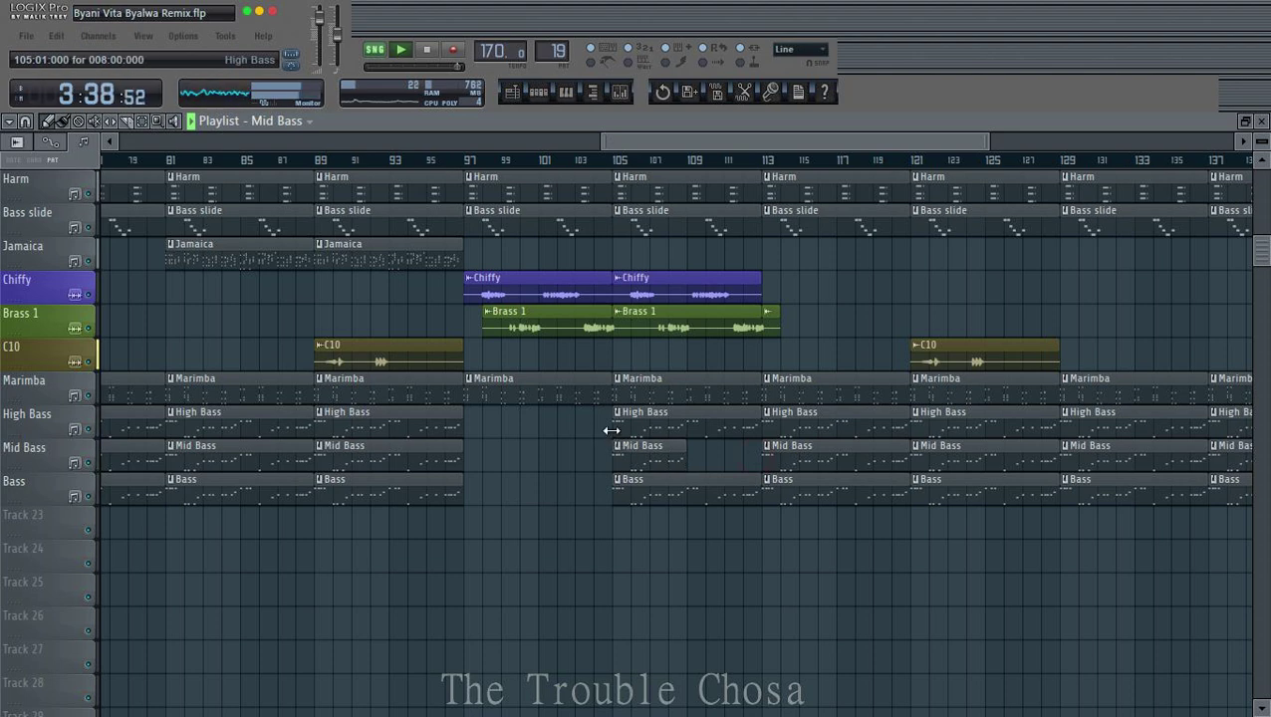
left_click_drag(611, 430, 695, 428)
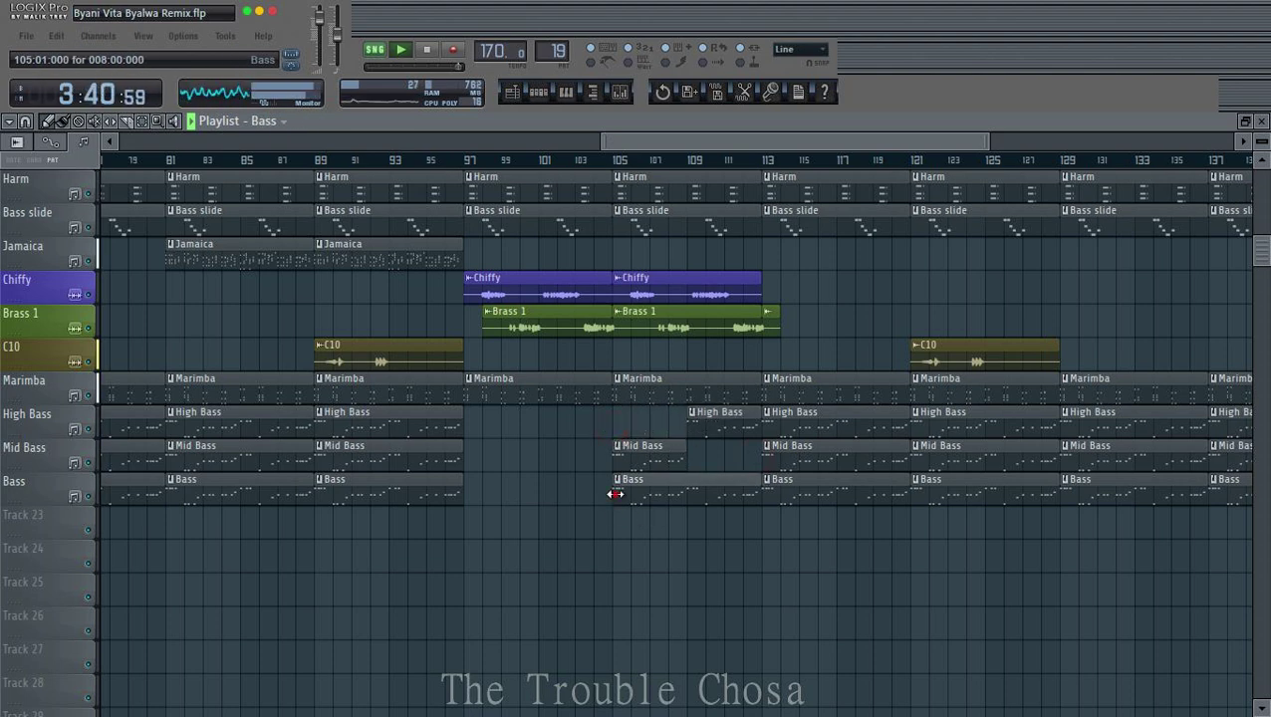
left_click_drag(614, 494, 688, 499)
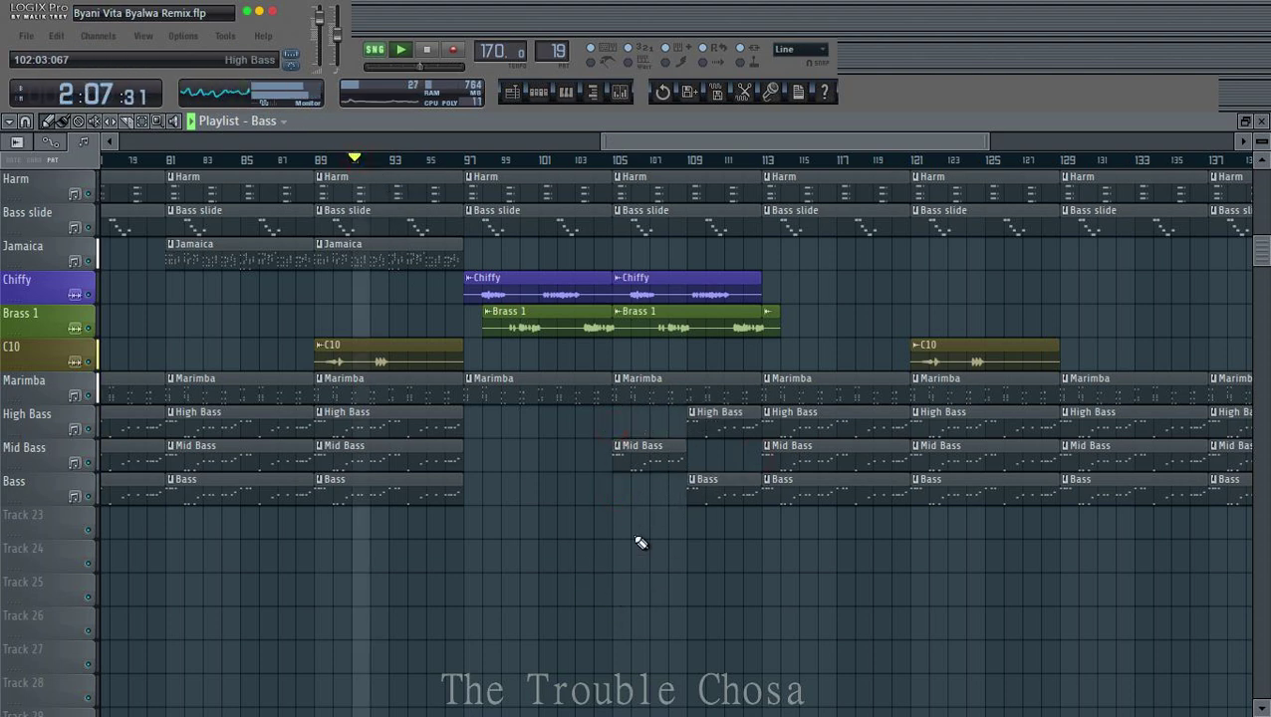
Step: Delete the Piano clip spanning bars 97 to 105
scroll(635, 539, "up", 5)
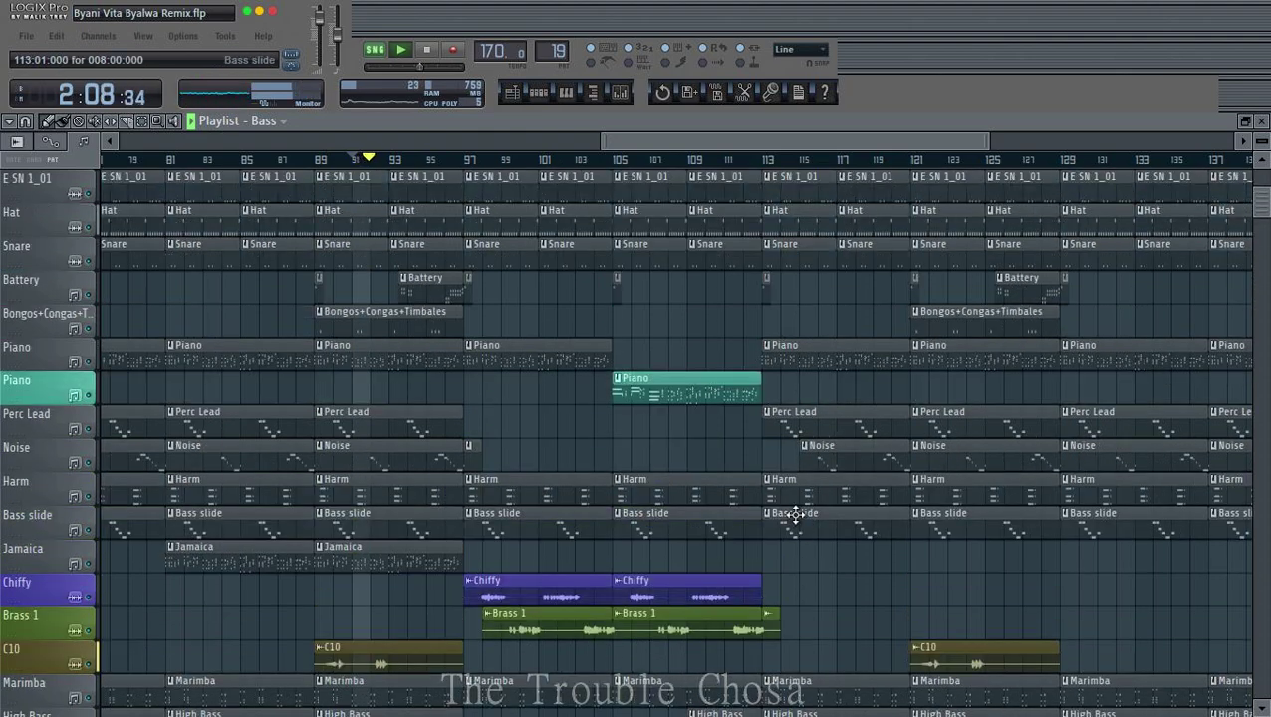
scroll(641, 445, "up", 3)
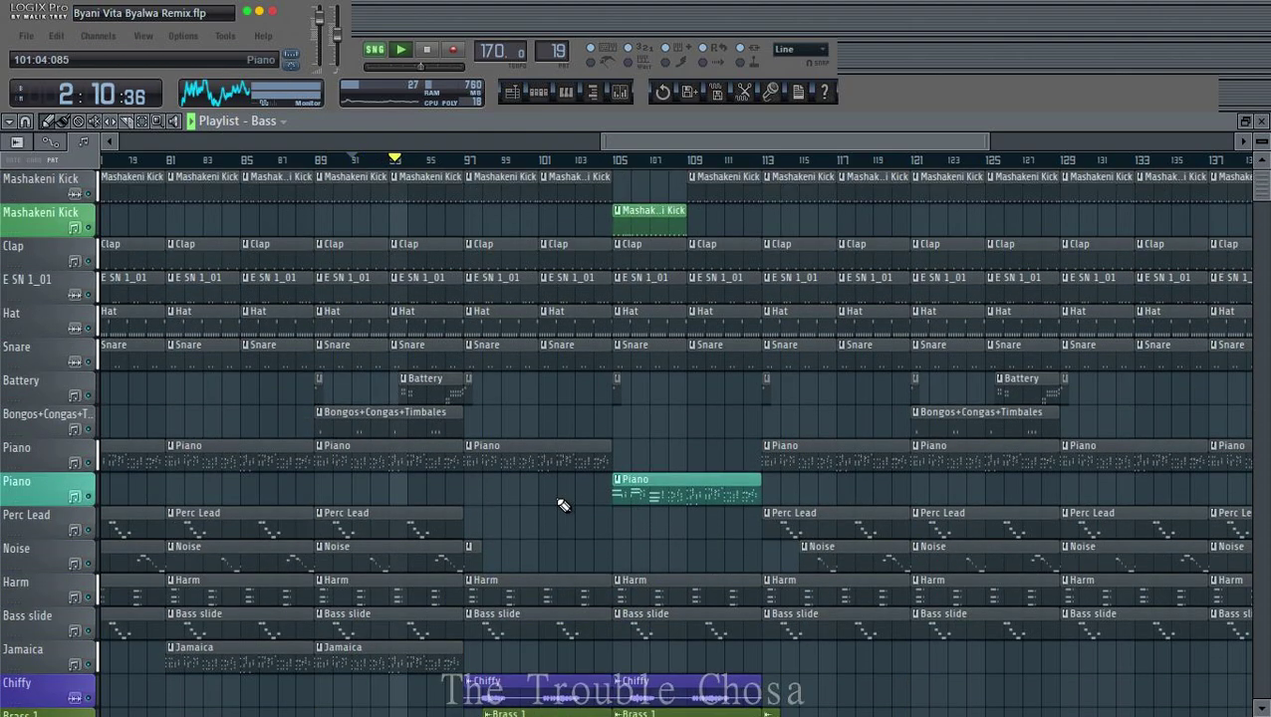
scroll(562, 498, "down", 7)
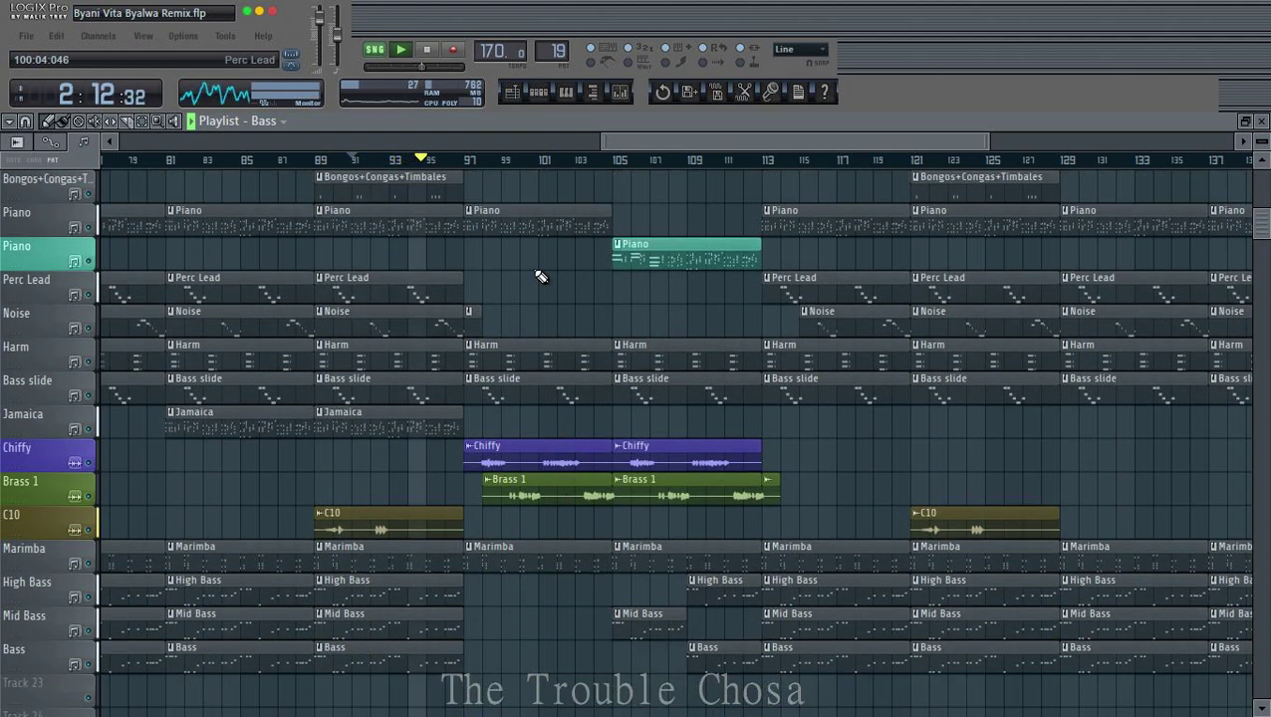
scroll(553, 339, "up", 4)
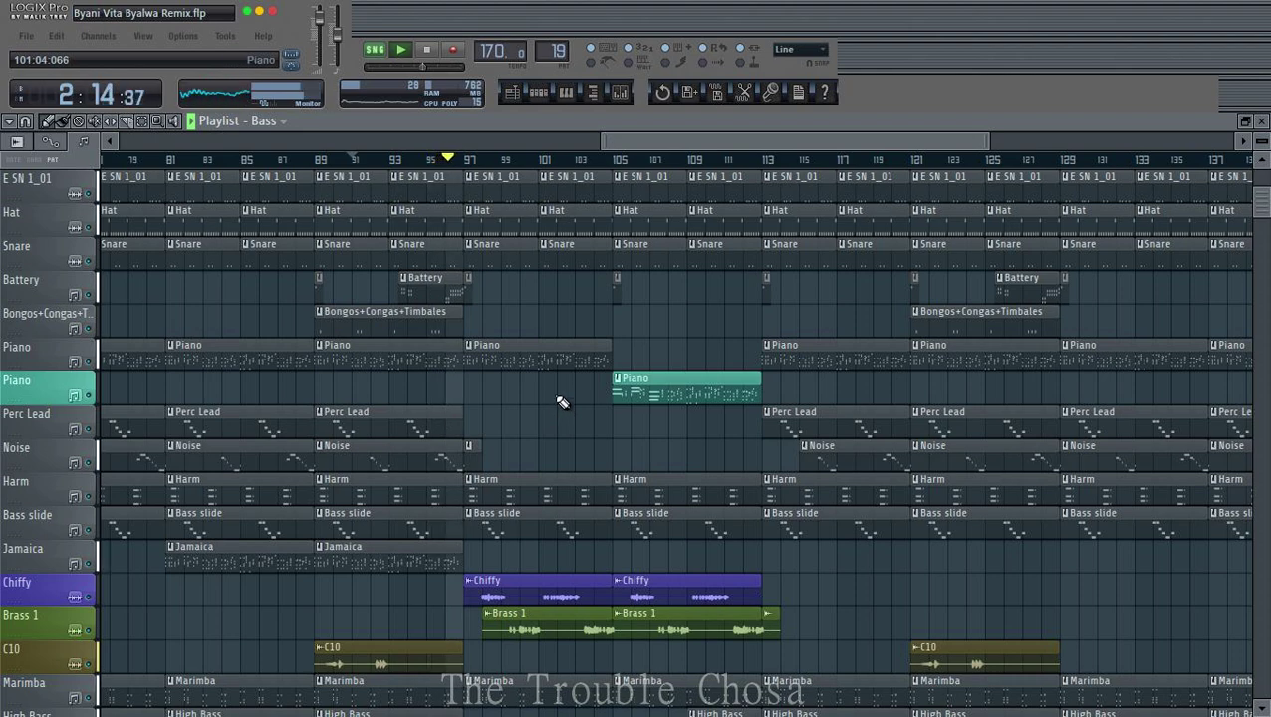
right_click(555, 363)
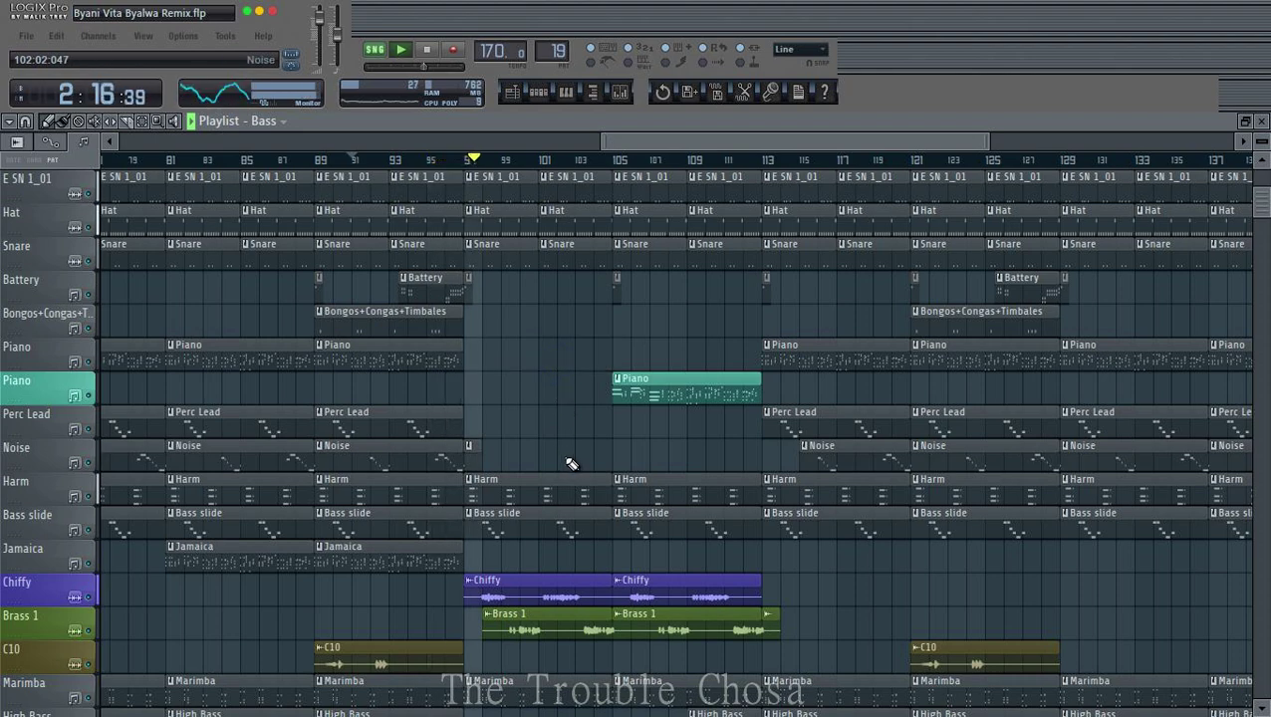
scroll(610, 453, "up", 3)
scroll(607, 449, "down", 5)
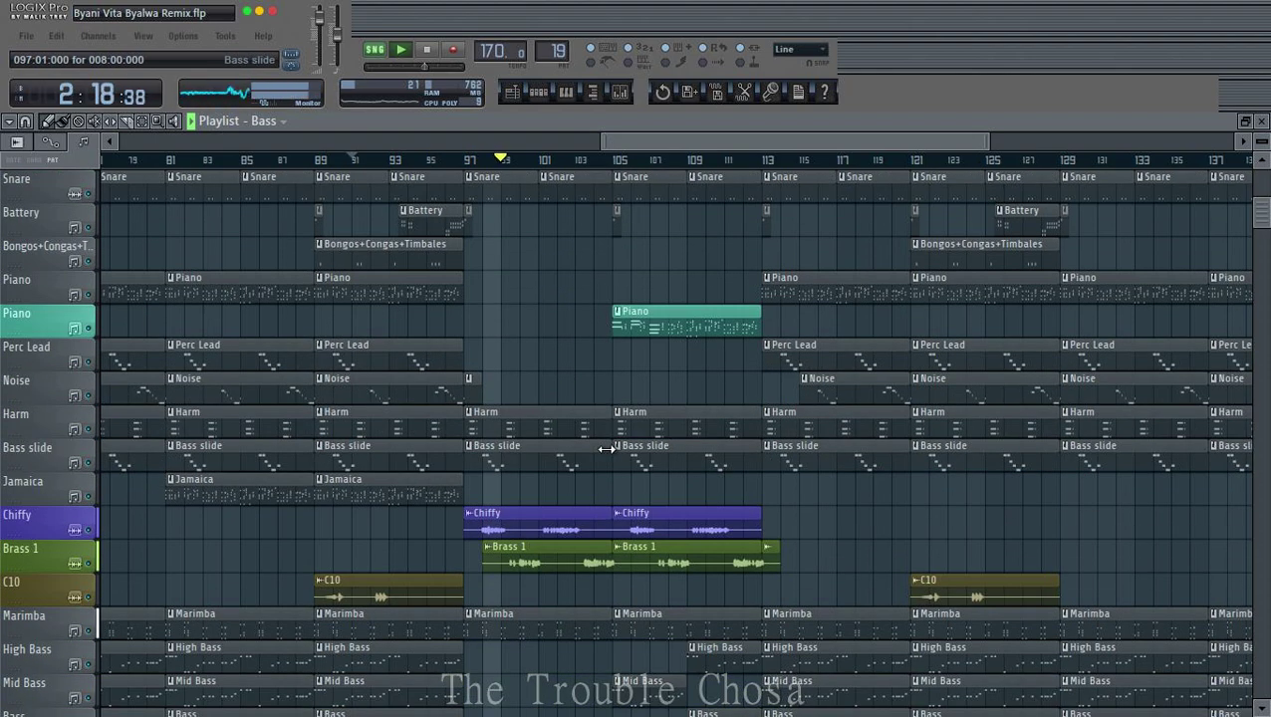
scroll(607, 451, "down", 4)
scroll(610, 454, "up", 6)
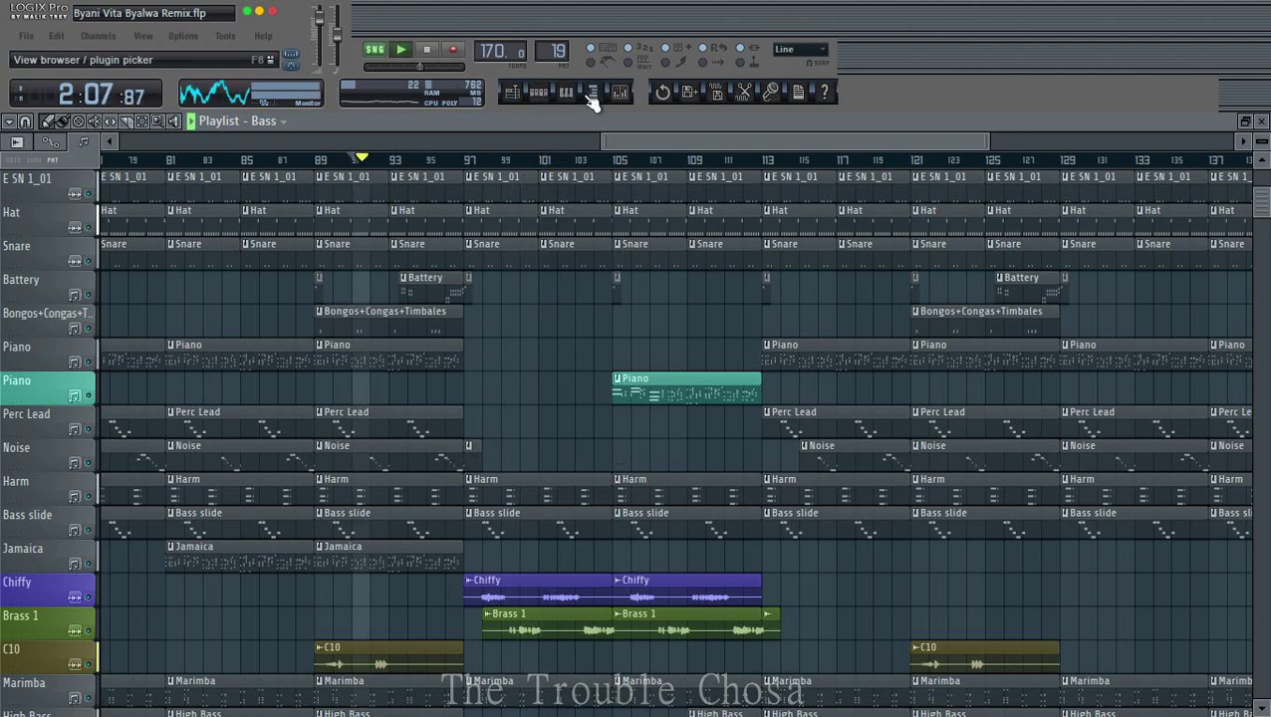
left_click(591, 96)
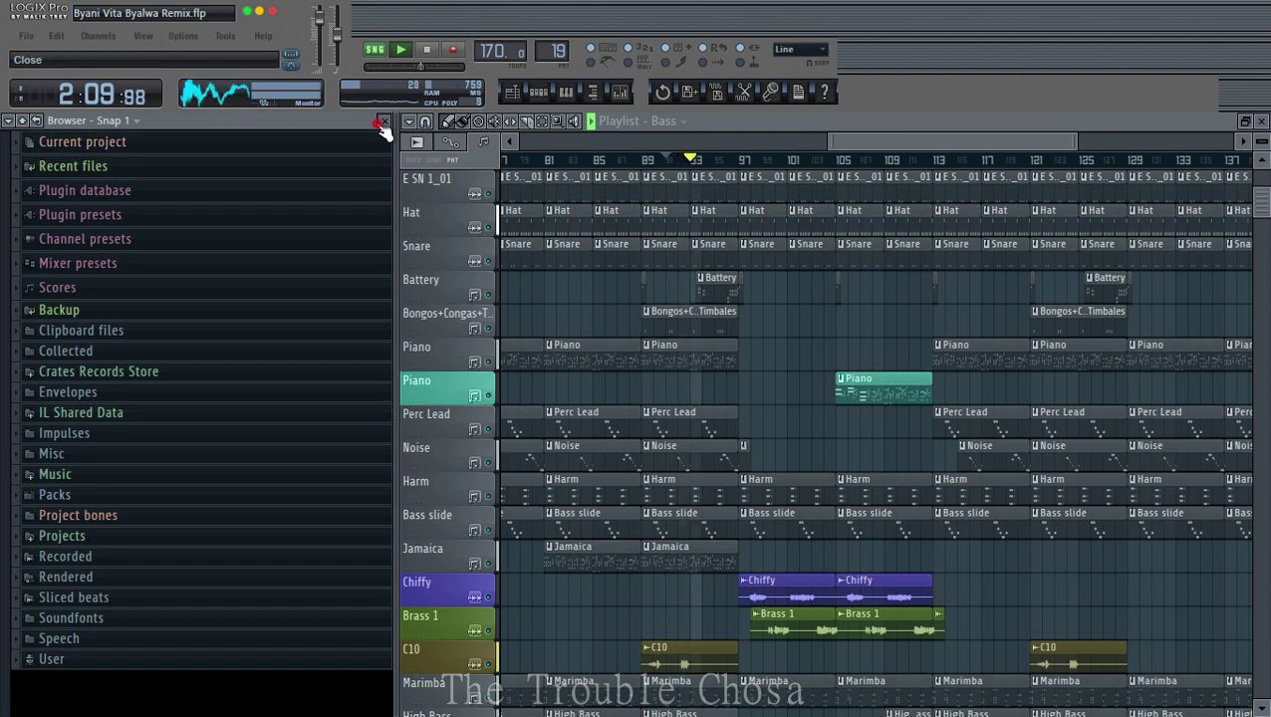
left_click(382, 125)
left_click(539, 93)
key("F6")
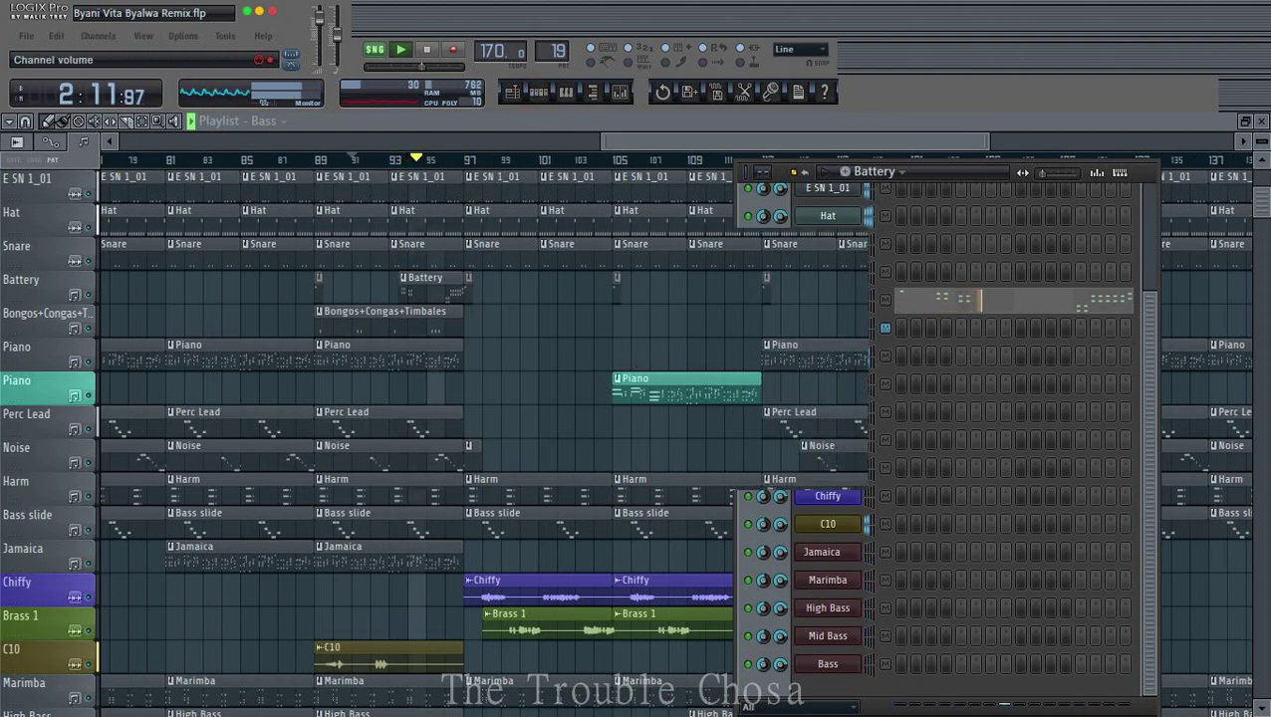
Step: Delete all Bass slide clips from bar 113 to the end of the arrangement
scroll(650, 554, "down", 2)
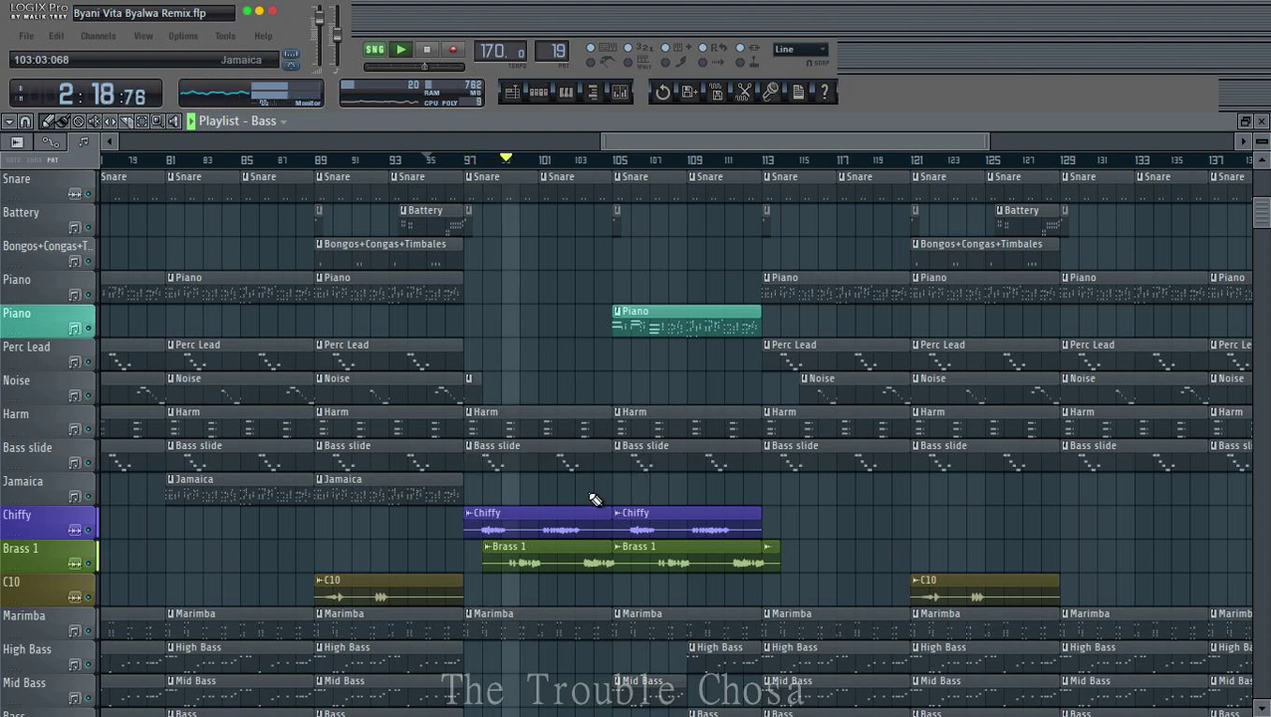
right_click(818, 469)
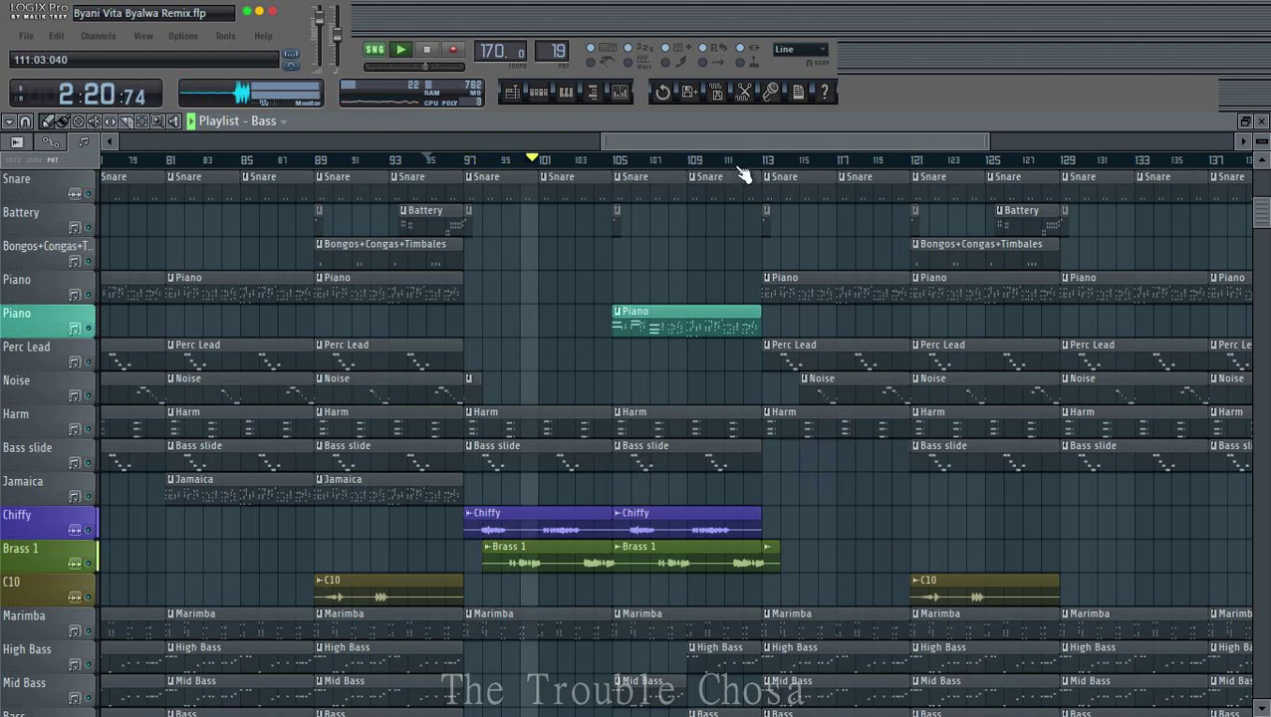
scroll(742, 176, "down", 5)
right_click(887, 461)
right_click(996, 461)
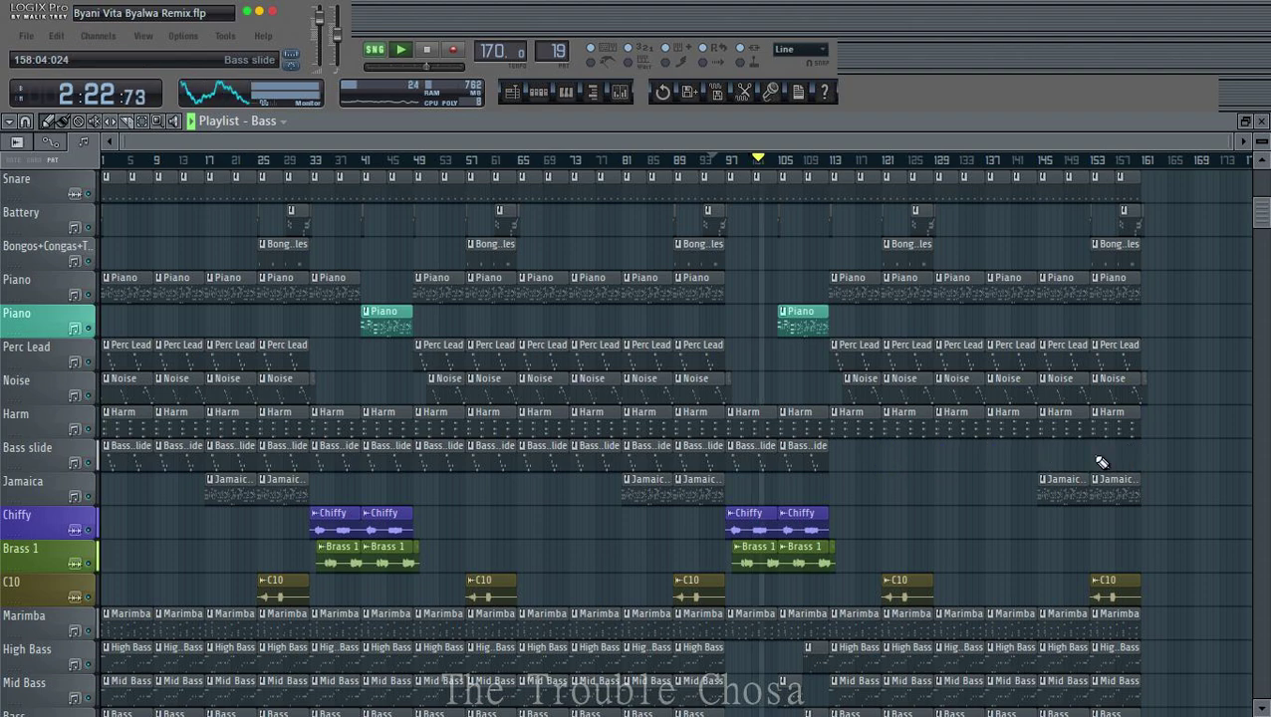
Step: Delete the Bass slide clips between bar 9 and bar 97
right_click(694, 469)
right_click(649, 465)
right_click(597, 464)
right_click(545, 465)
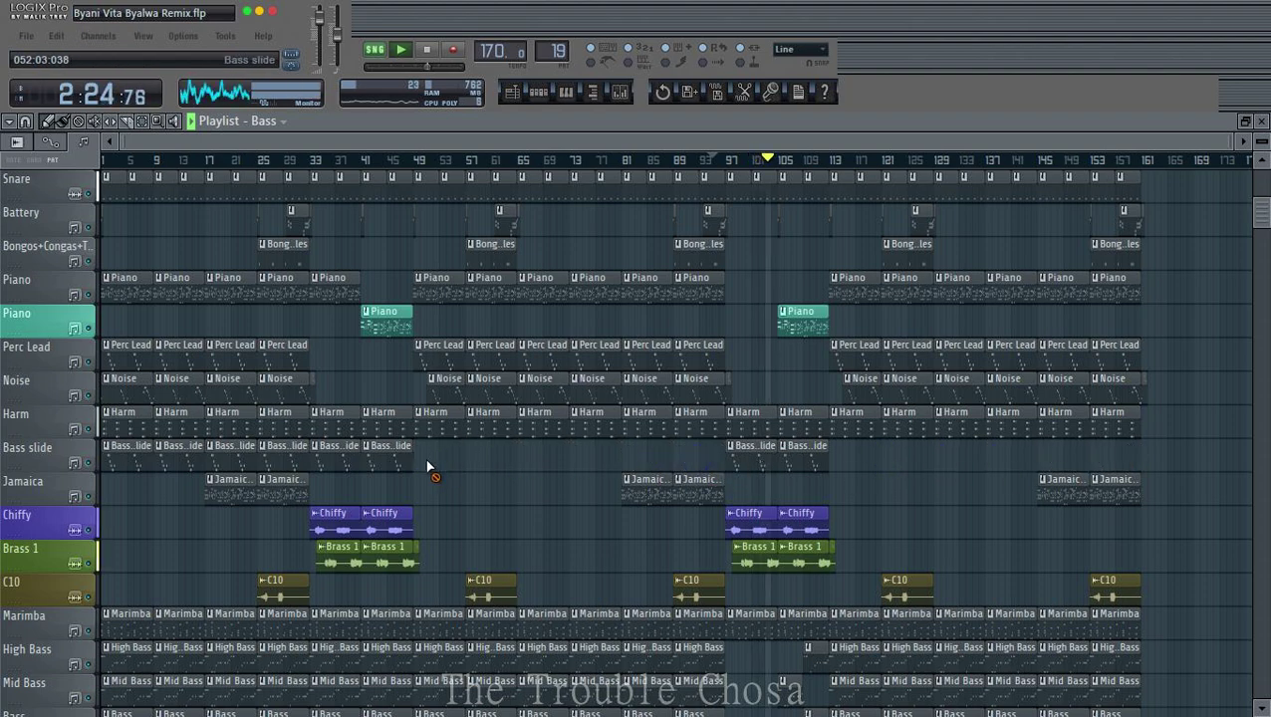
right_click(493, 468)
right_click(441, 473)
right_click(389, 463)
right_click(351, 453)
right_click(288, 457)
right_click(234, 459)
right_click(187, 461)
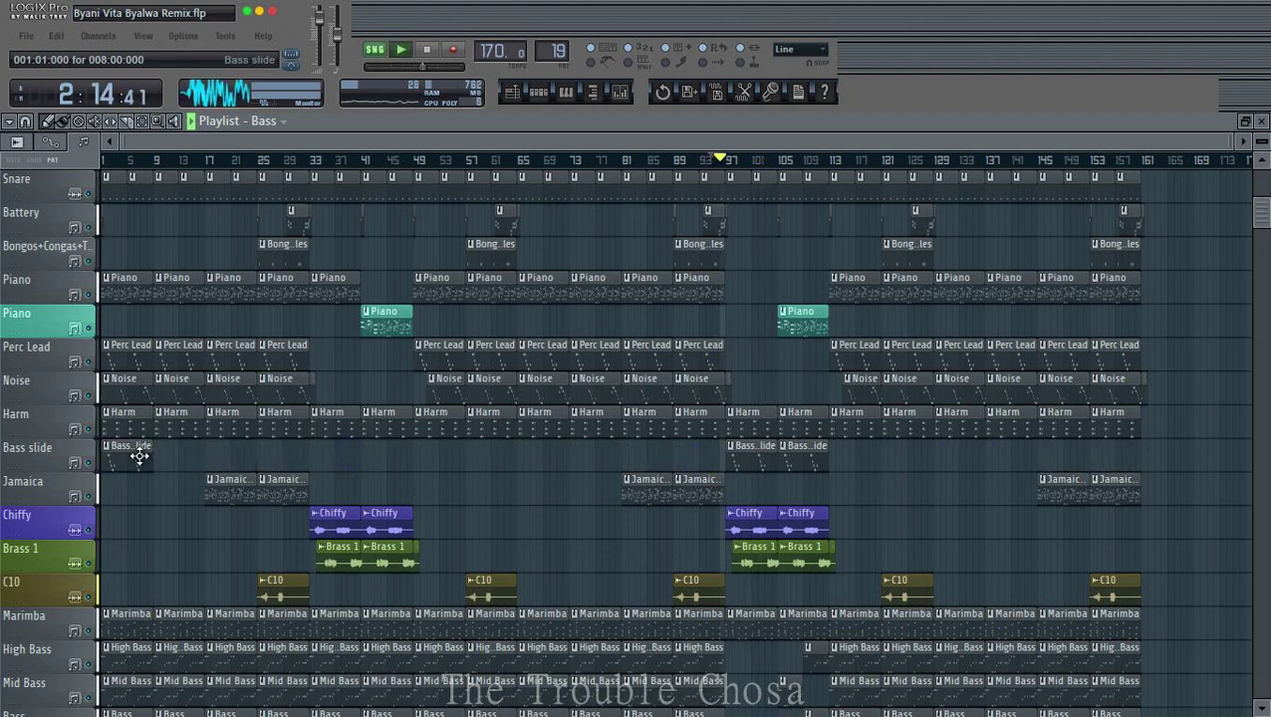
Step: Save the project with the thinned-out arrangement and check the tracks from bar 97 onward
scroll(951, 164, "up", 5)
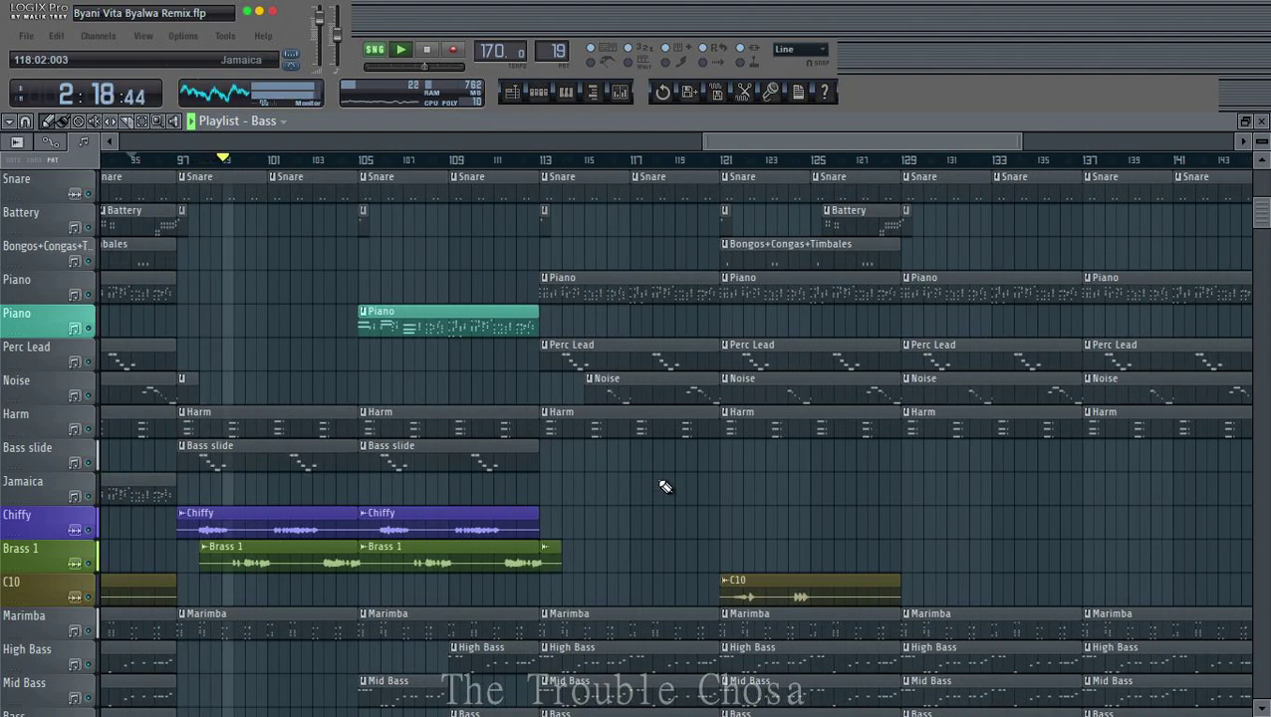
scroll(654, 477, "up", 4)
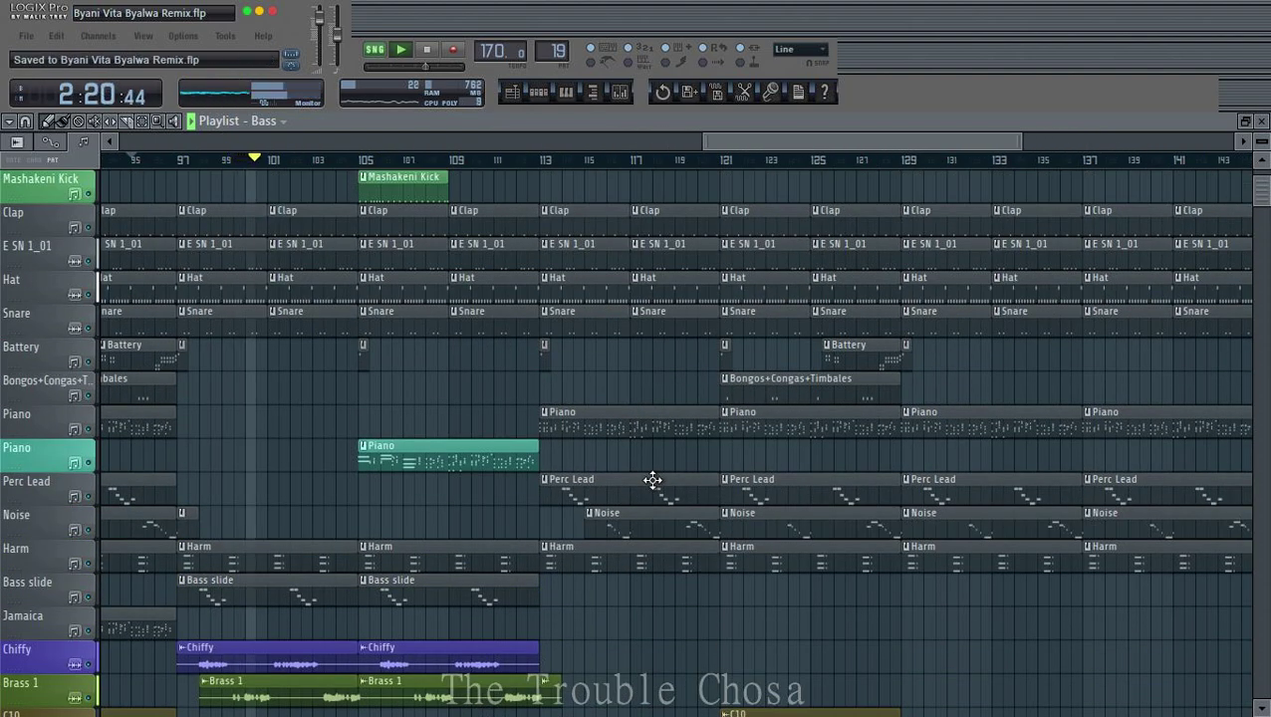
scroll(652, 480, "down", 2)
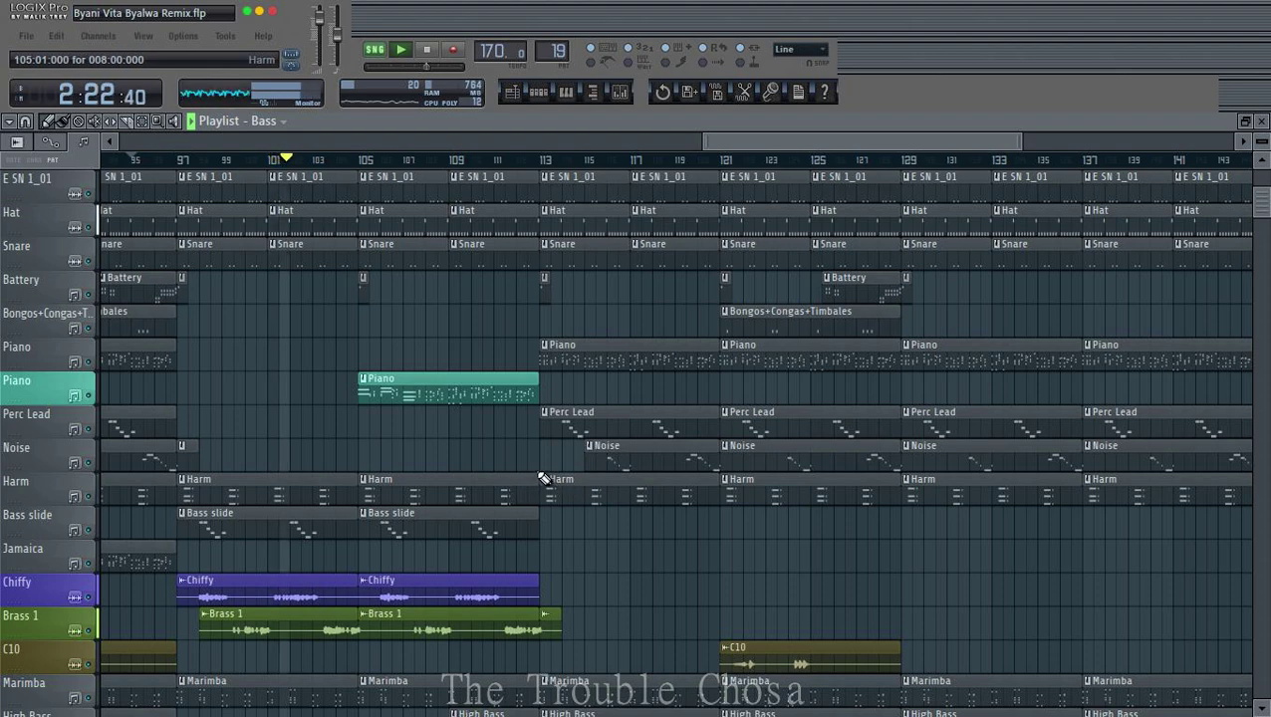
Step: Add a C10 clip and a Bongos+Congas+Timbales clip at bar 97, each running to bar 105
scroll(526, 458, "down", 1)
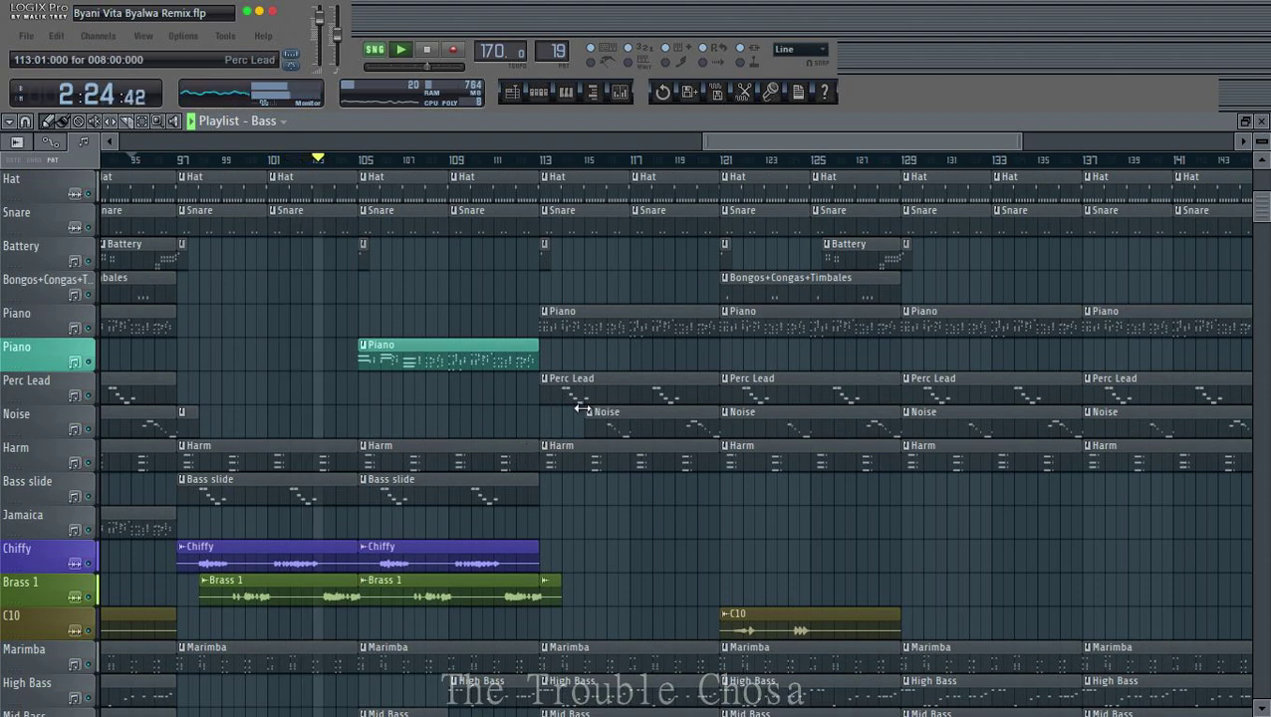
scroll(583, 405, "down", 3)
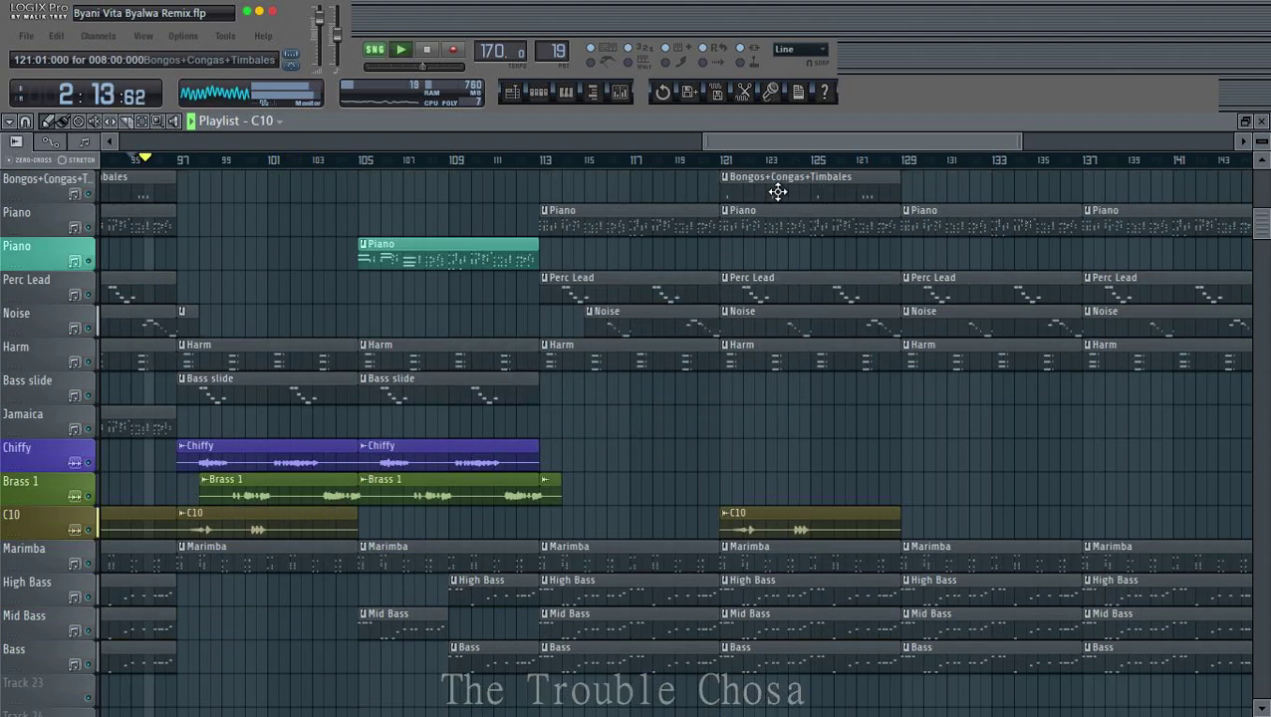
left_click(778, 191)
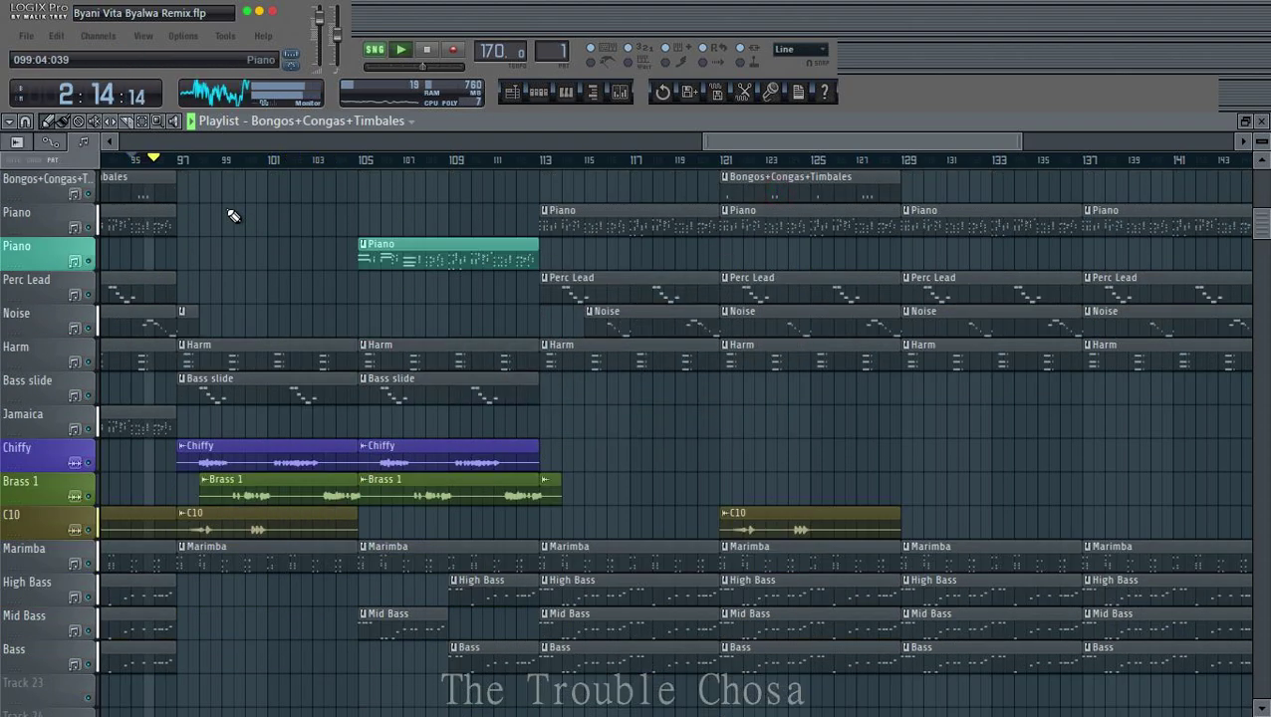
left_click(190, 191)
scroll(686, 485, "up", 2)
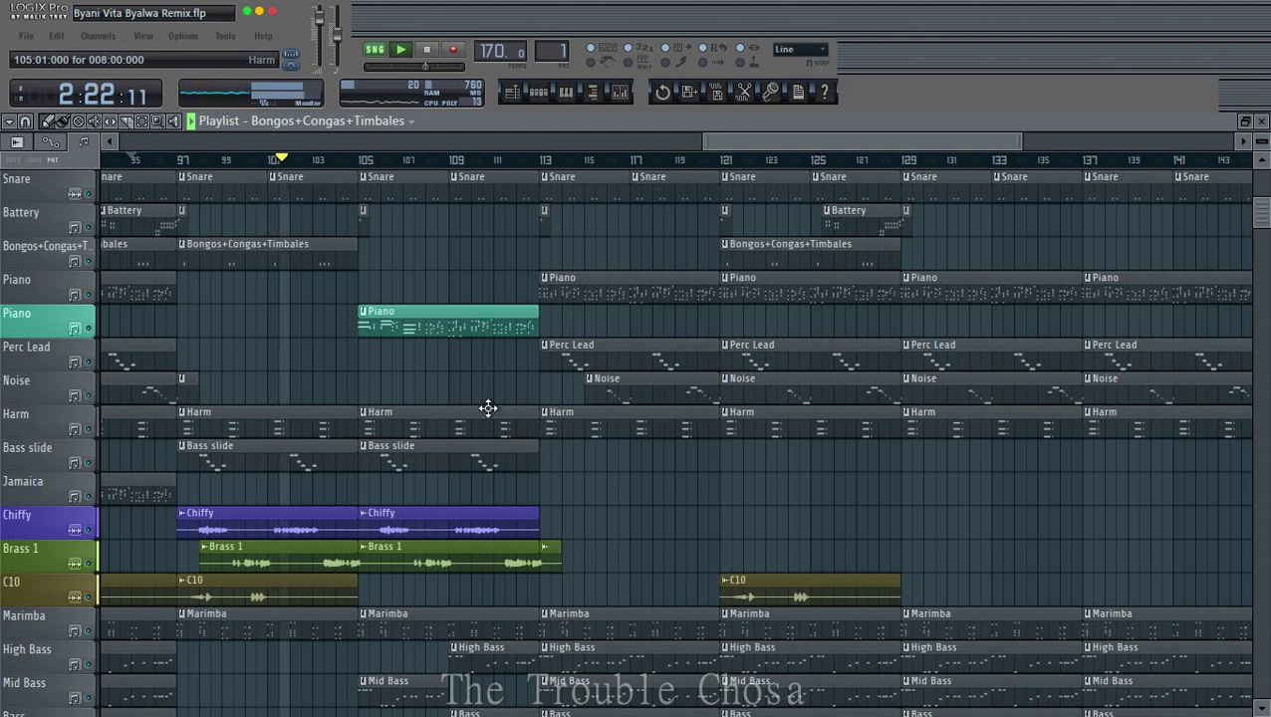
Step: Delete the Marimba clip spanning bars 105 to 113
left_click(537, 91)
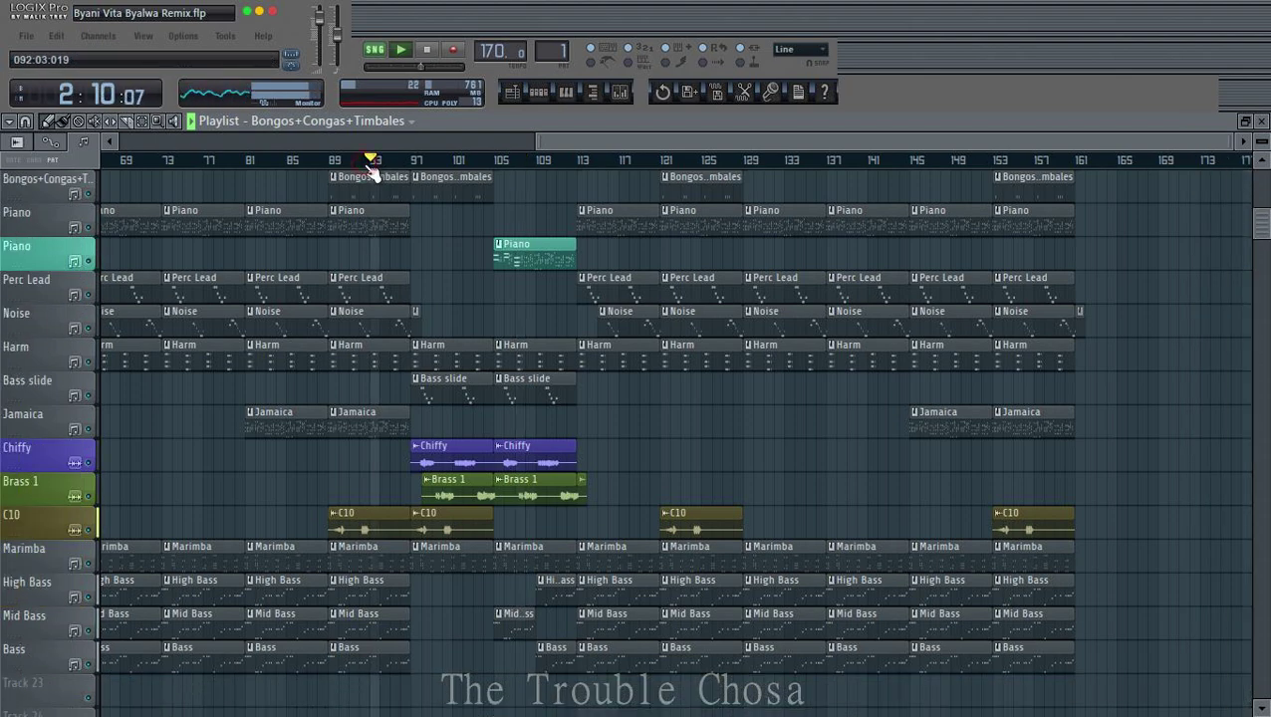
left_click_drag(859, 137, 1097, 184)
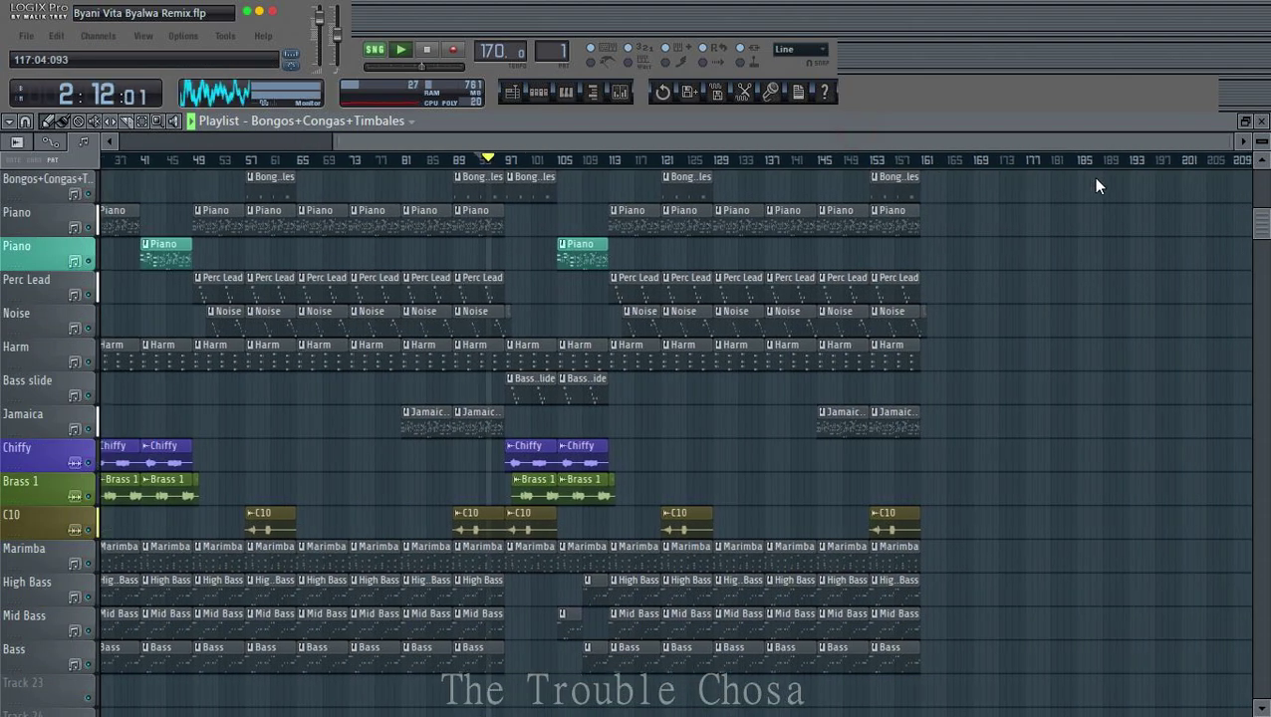
scroll(1018, 412, "up", 3)
scroll(1024, 382, "down", 2)
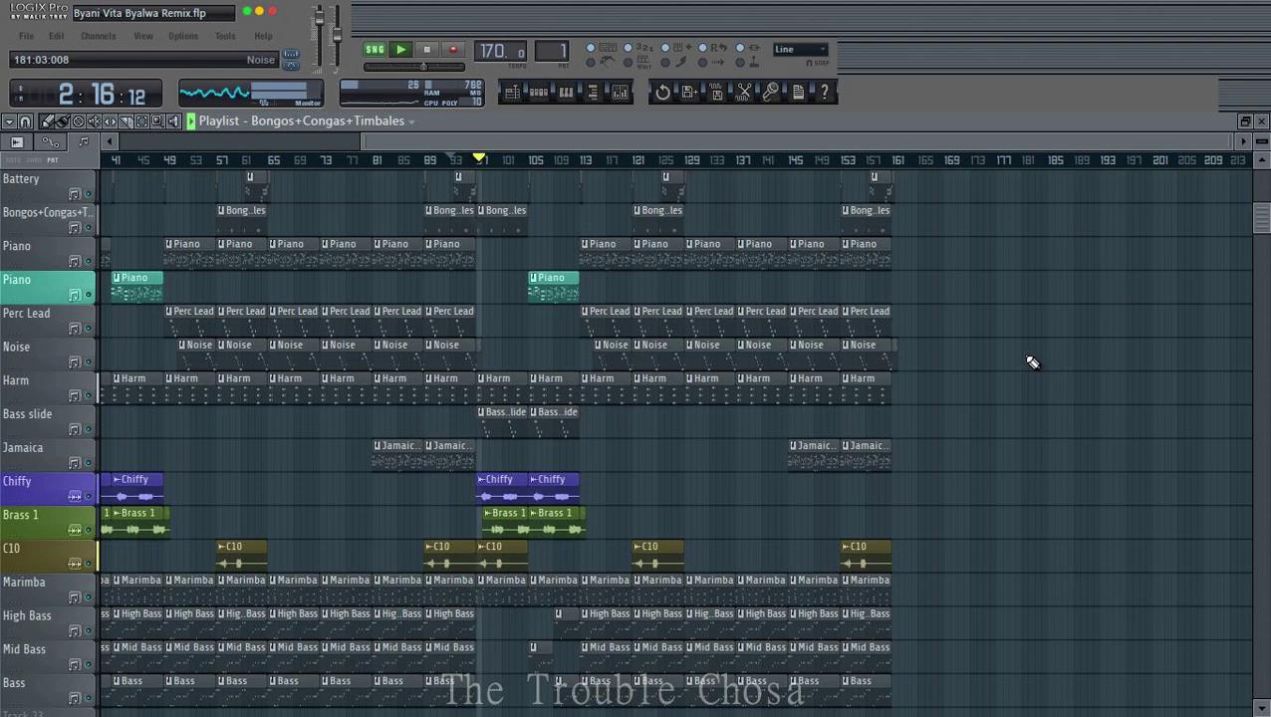
scroll(1039, 332, "up", 2)
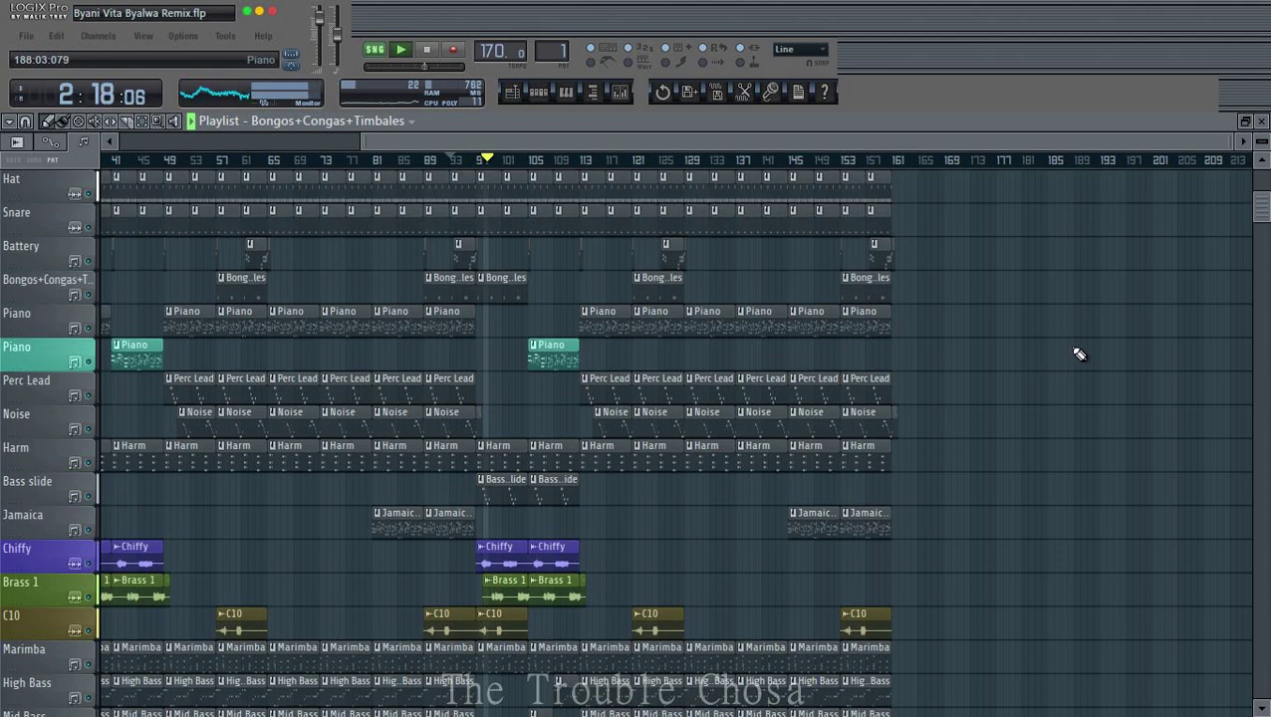
scroll(1078, 353, "down", 3)
scroll(949, 297, "up", 4)
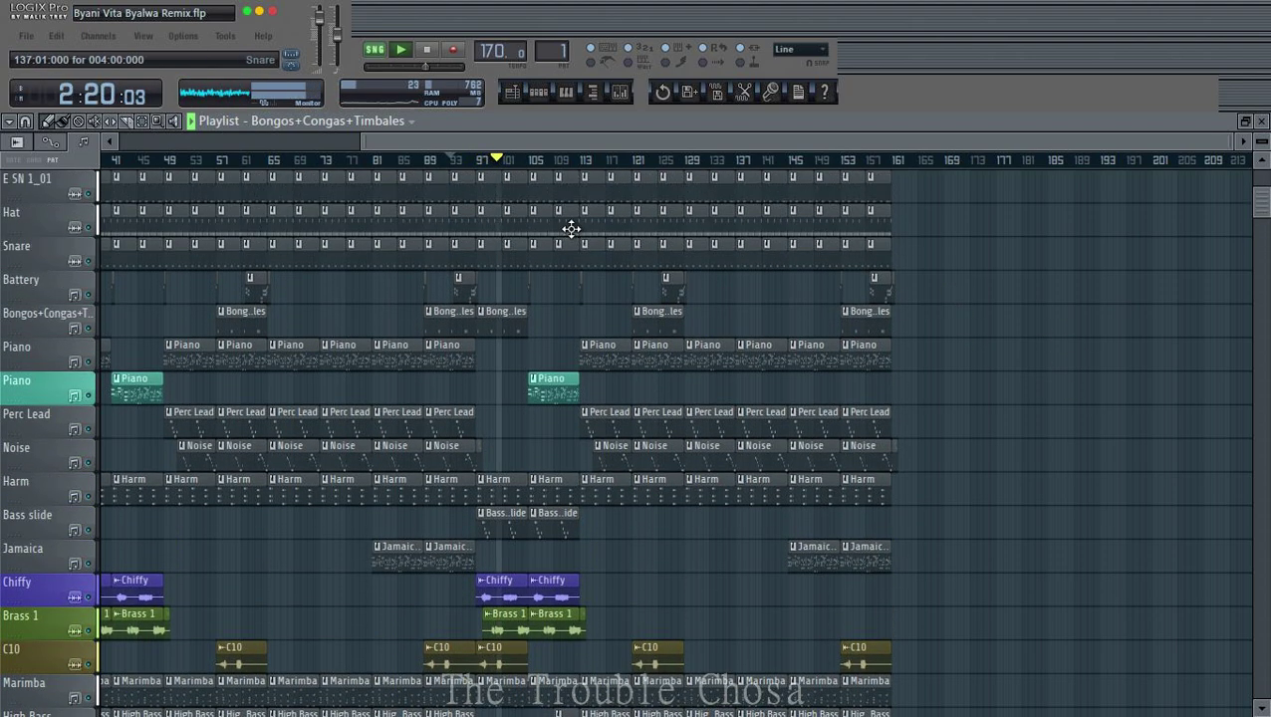
scroll(857, 285, "down", 5)
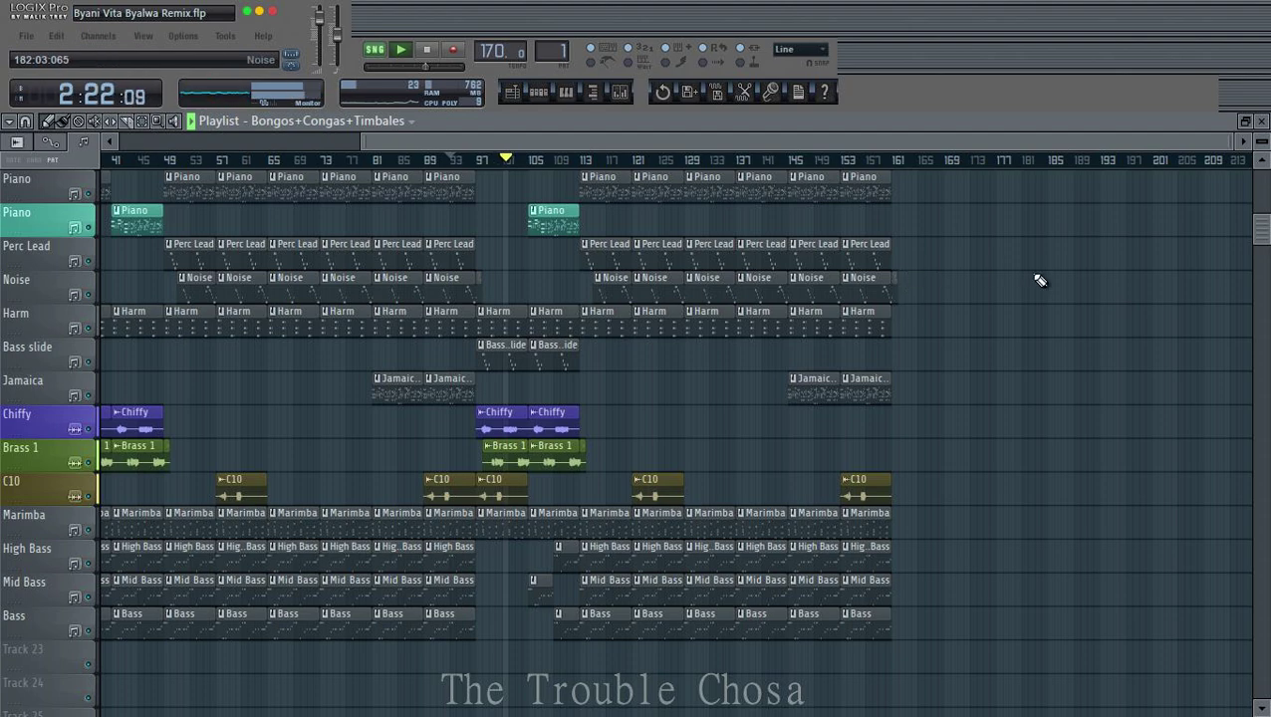
right_click(562, 526)
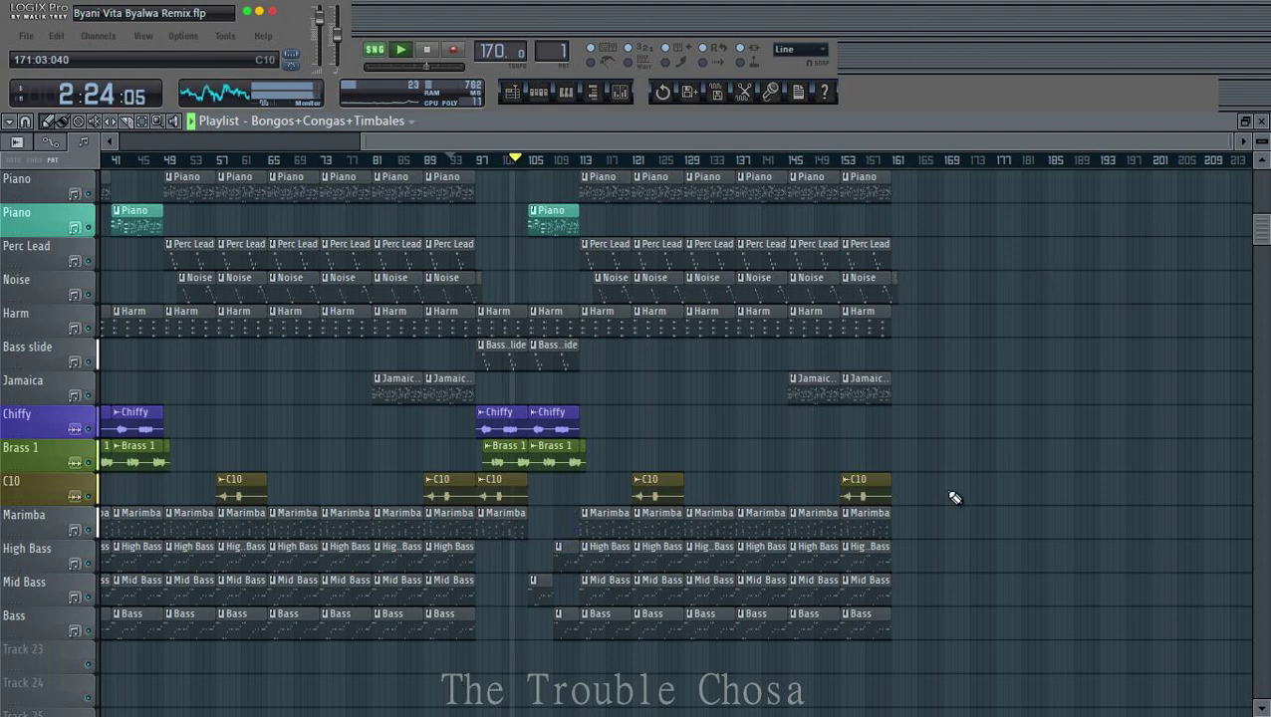
Step: Make the Bass slide clip at bar 105 a unique pattern and inspect its notes in the piano roll
scroll(1089, 404, "up", 5)
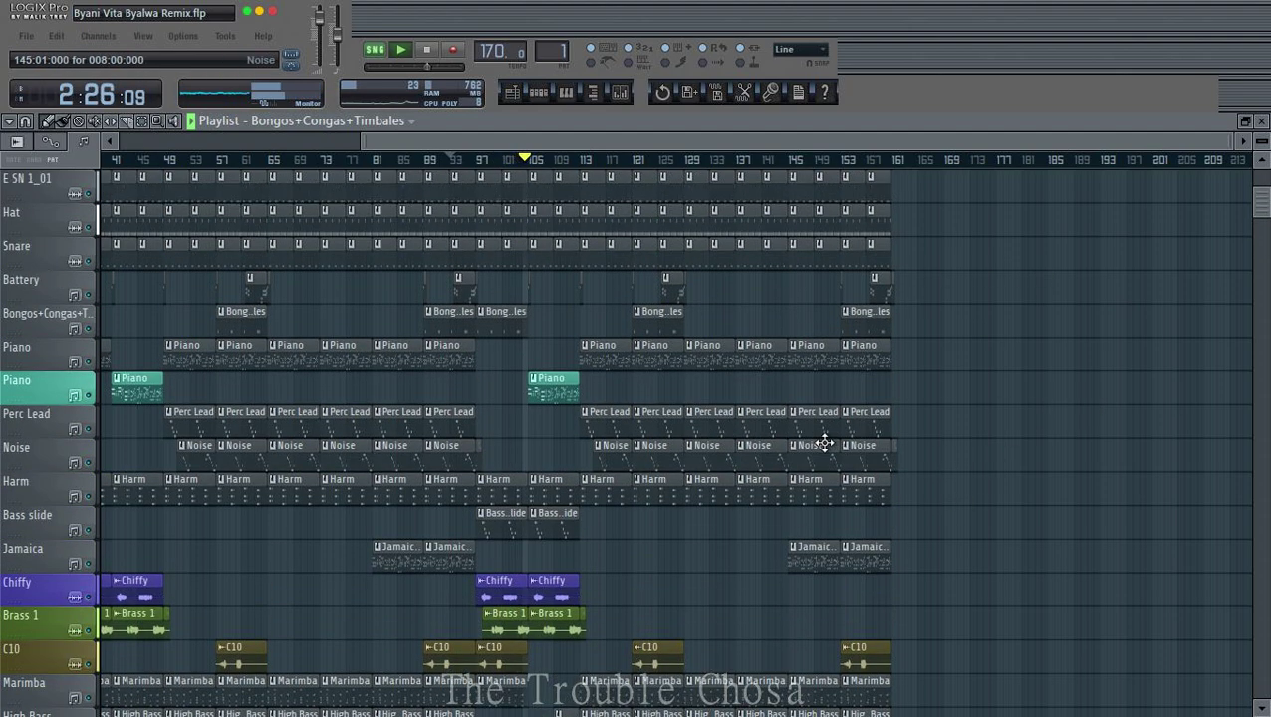
scroll(897, 389, "down", 5)
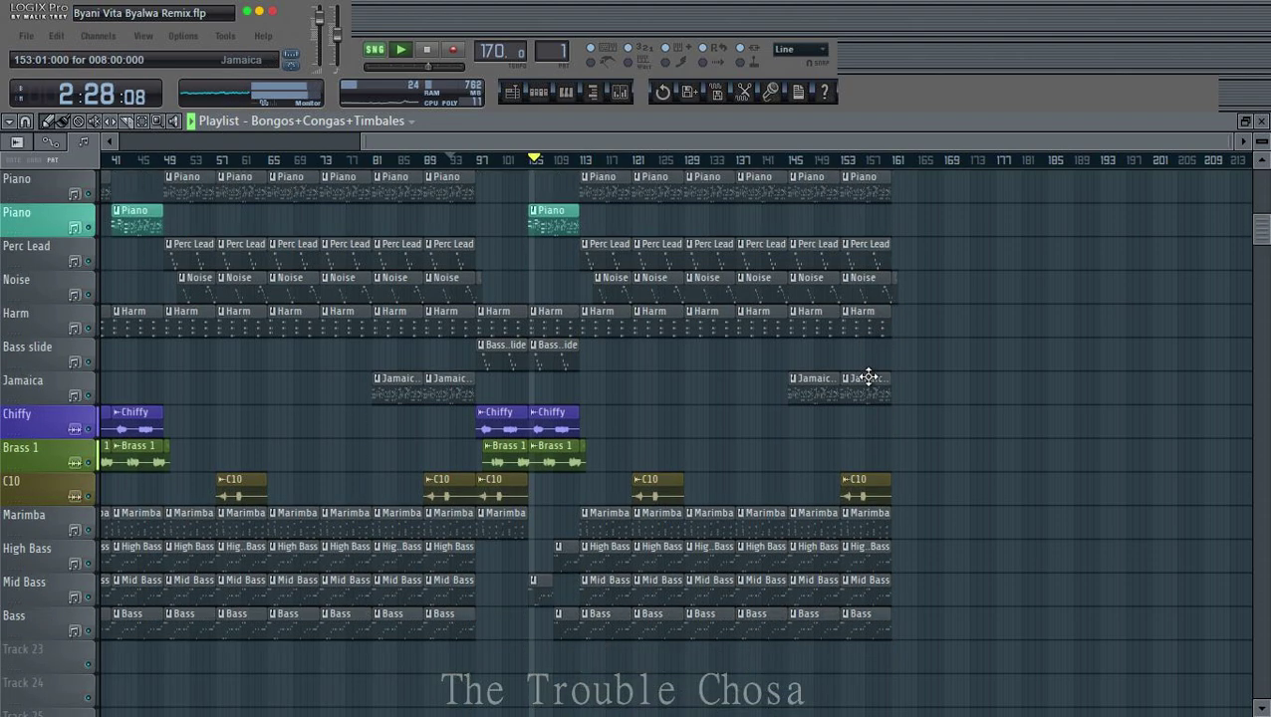
scroll(900, 367, "up", 2)
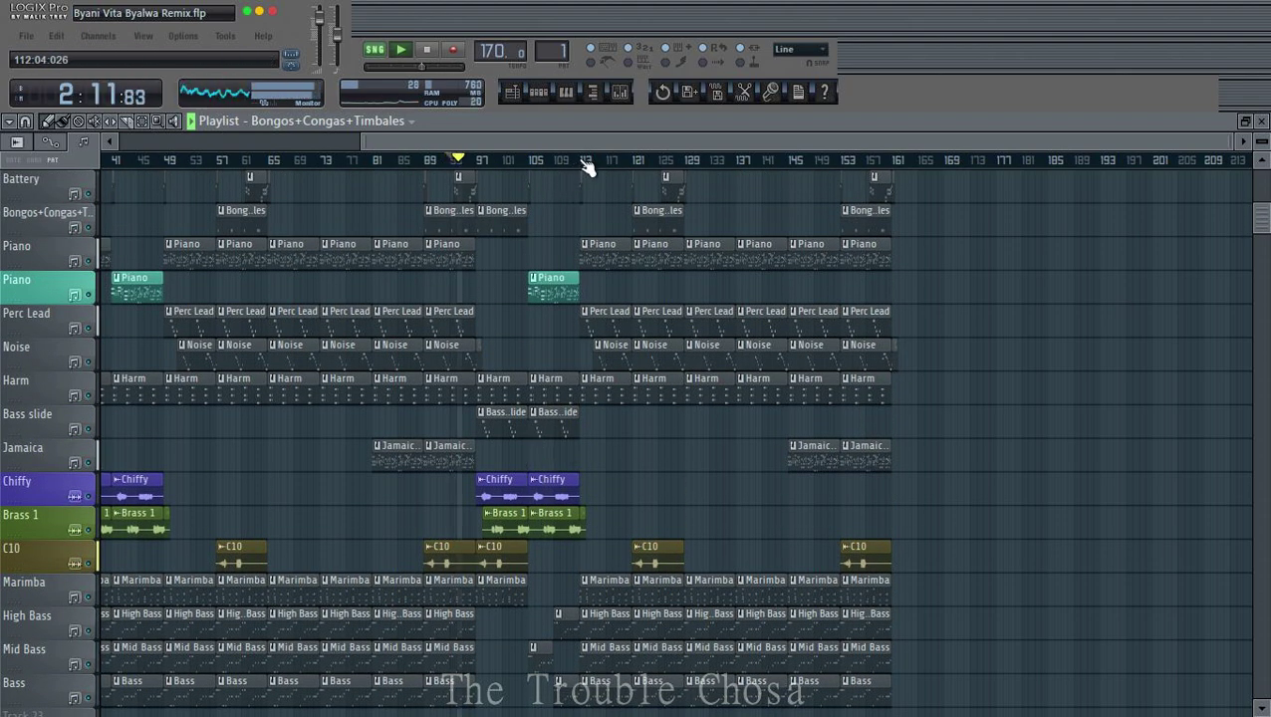
scroll(588, 166, "up", 6)
left_click_drag(743, 142, 898, 164)
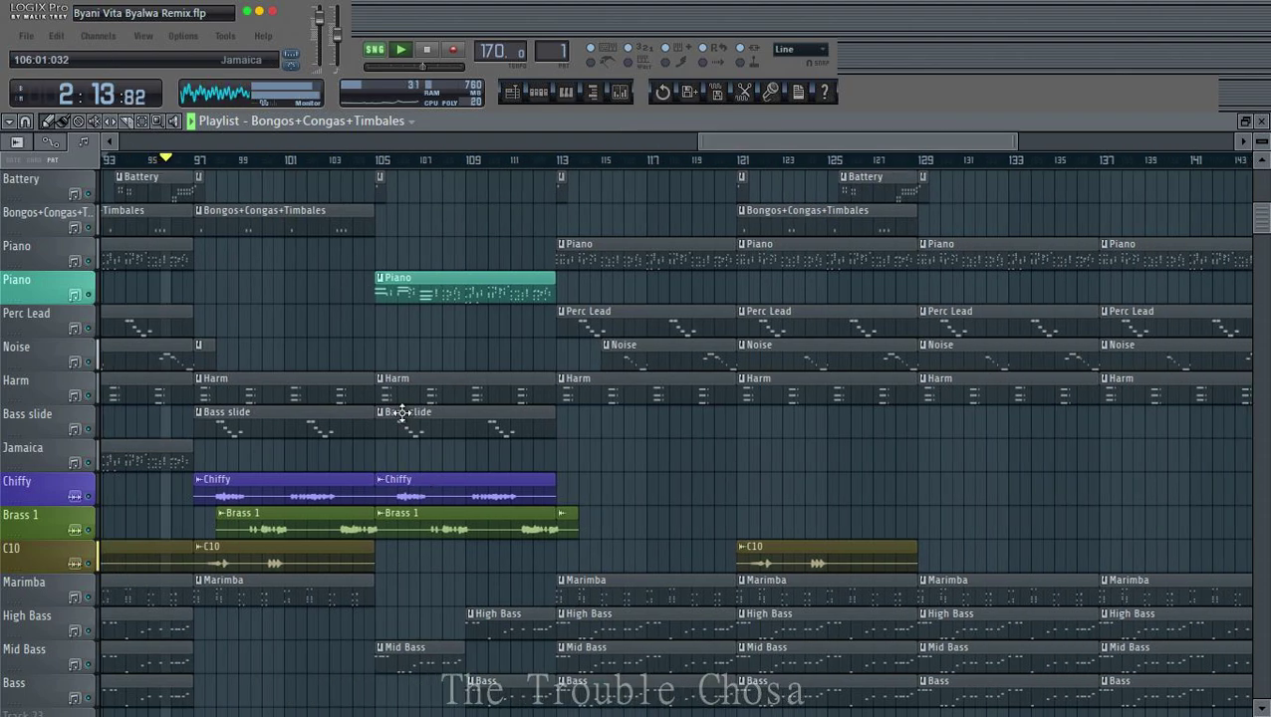
left_click(380, 414)
left_click(417, 518)
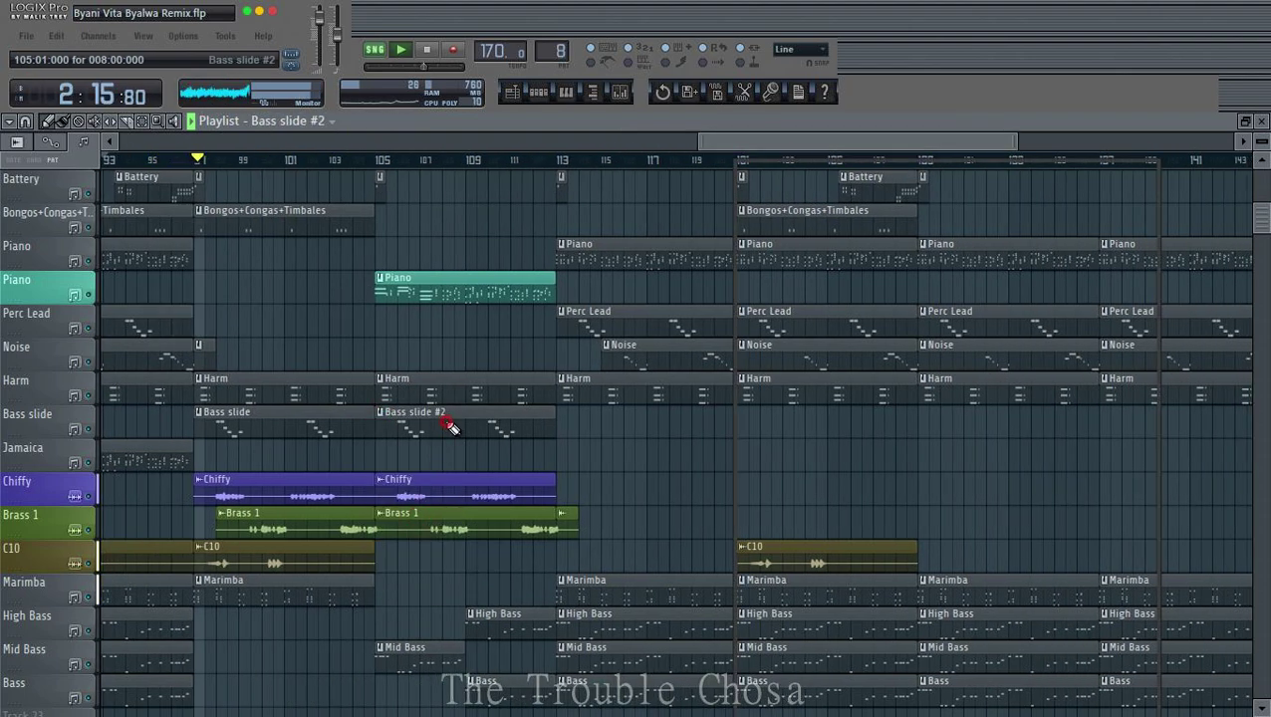
double_click(448, 425)
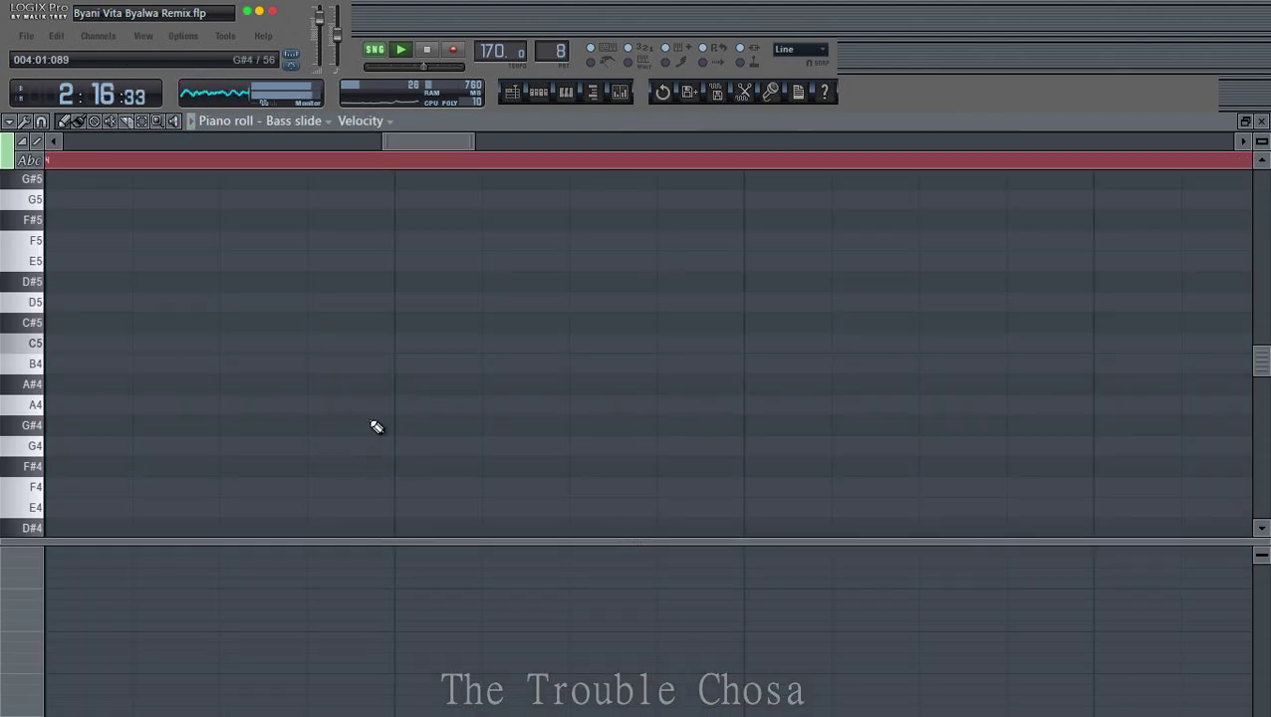
left_click(1260, 122)
Step: Rename the Bass slide #2 pattern to Bass slide and give it a green colour
left_click(891, 172)
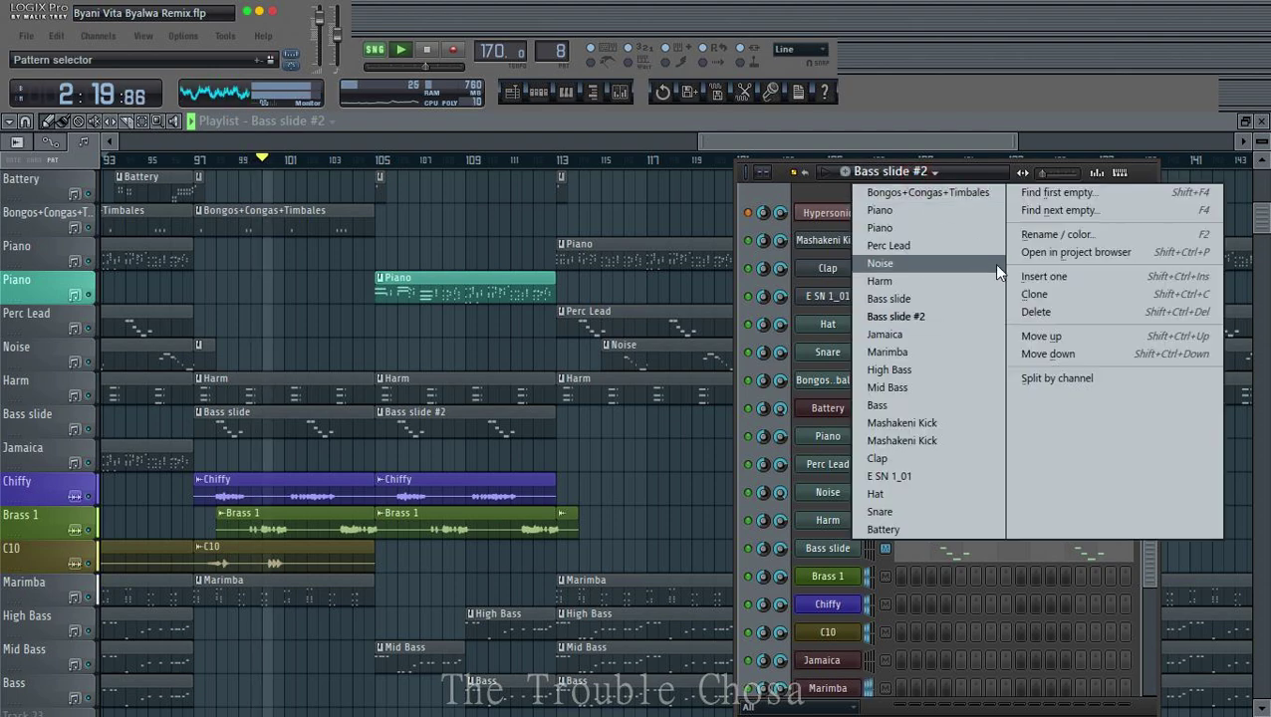
left_click(1036, 241)
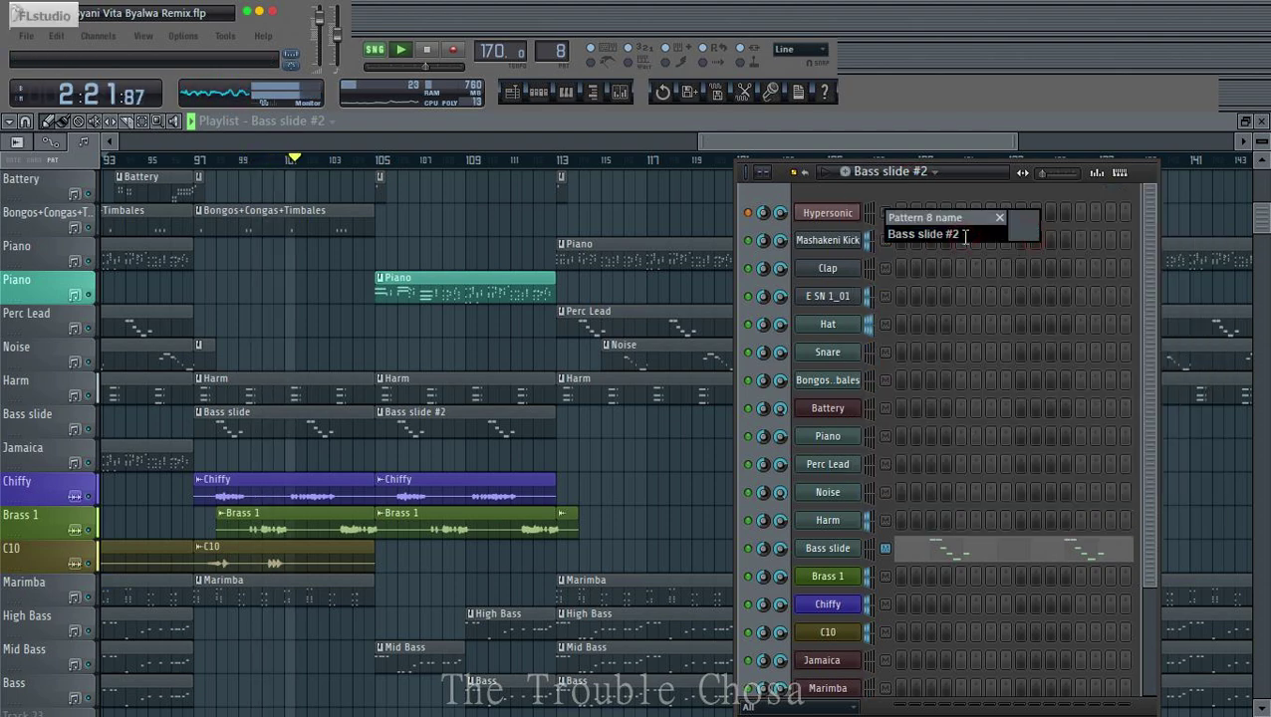
key("BackSpace")
key("BackSpace")
key("BackSpace")
left_click(1027, 235)
left_click(1030, 282)
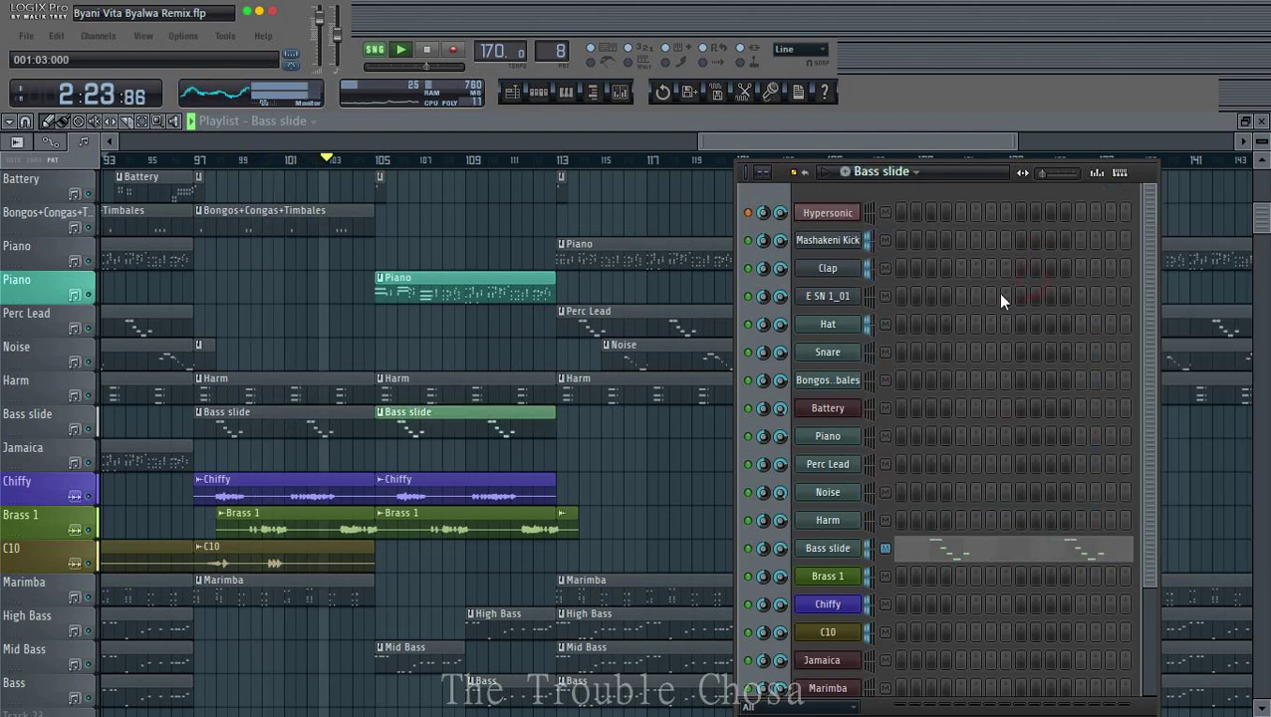
key("F6")
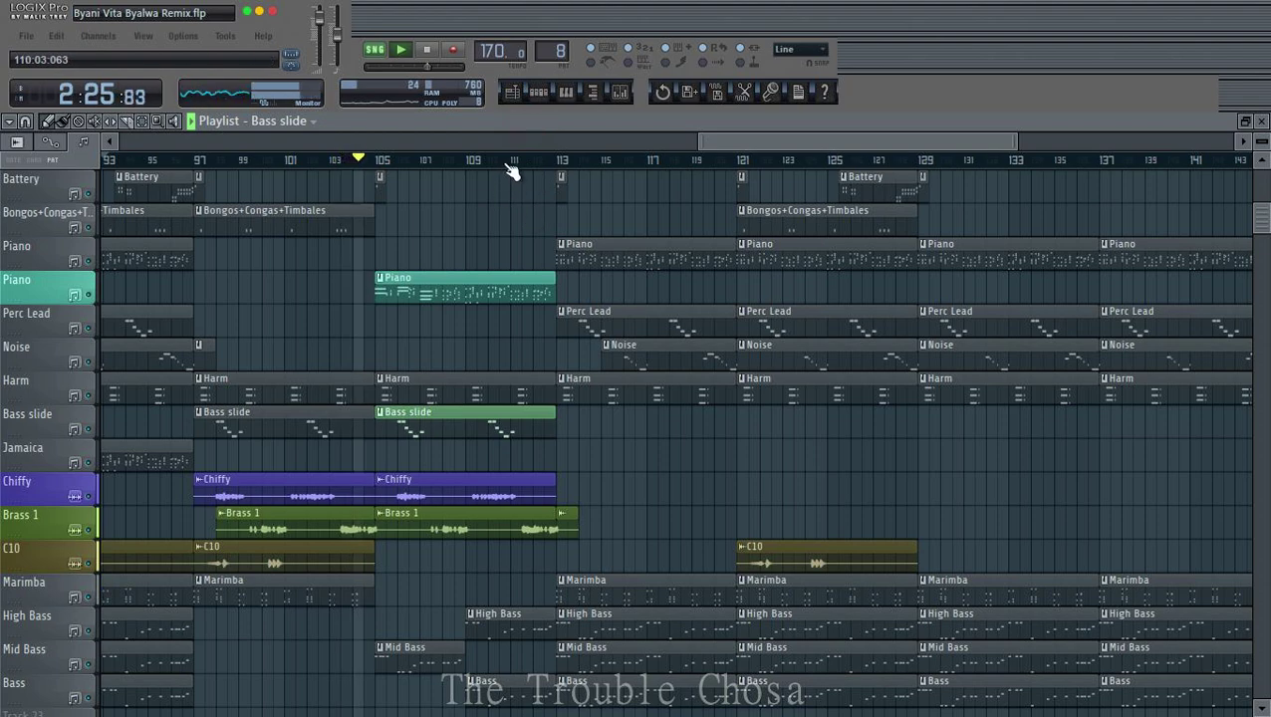
Step: Delete the Chiffy clip spanning bars 105 to 113
scroll(510, 171, "down", 1)
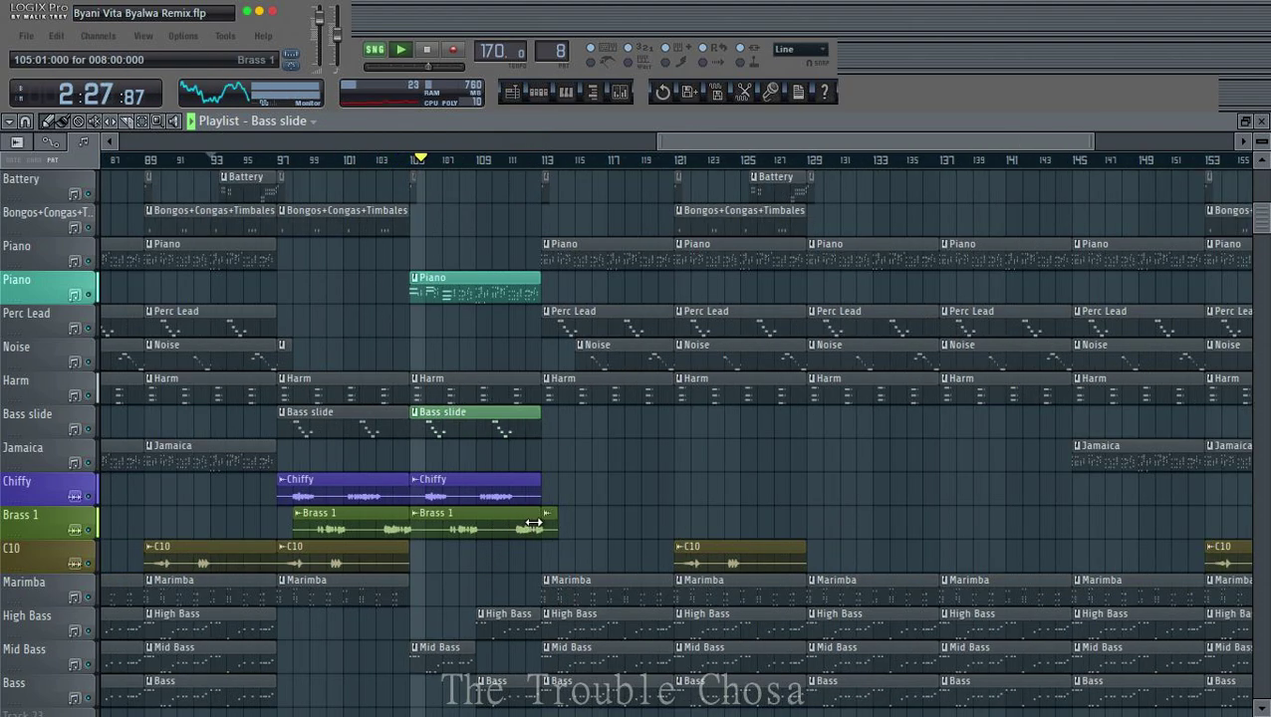
mouse_move(535, 523)
left_mouse_down()
mouse_move(412, 526)
mouse_move(556, 529)
left_mouse_up()
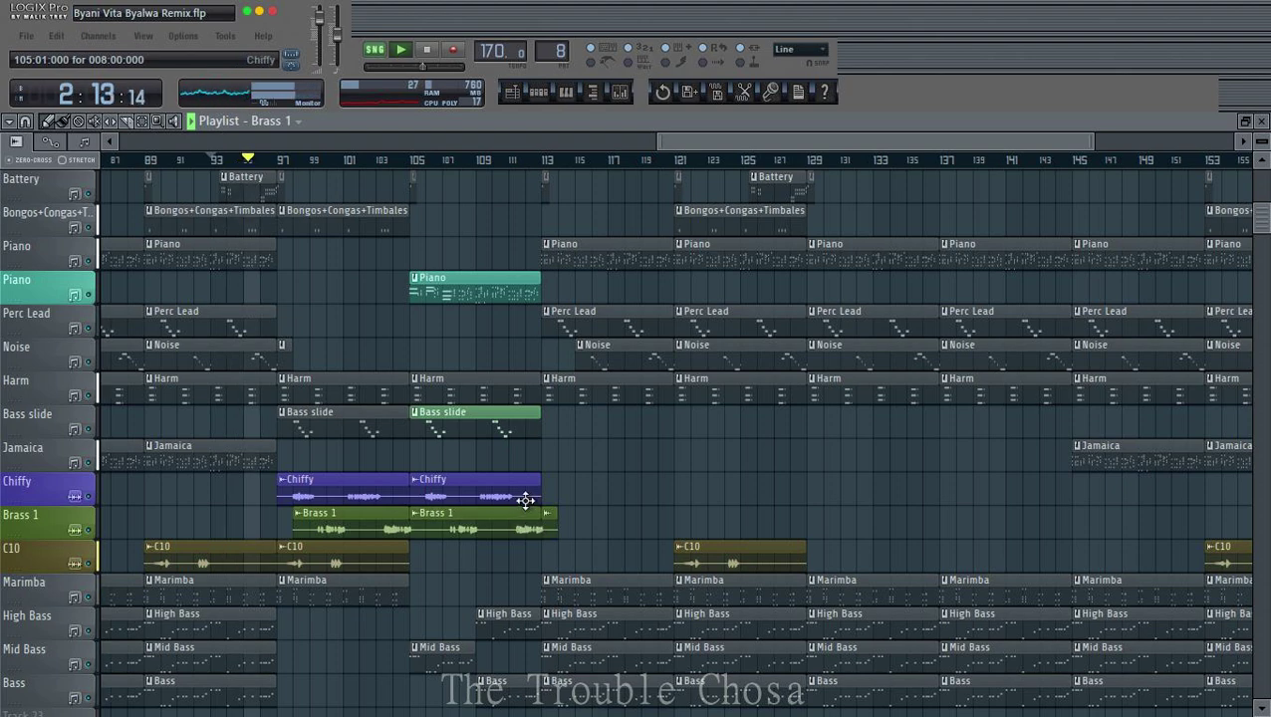
right_click(516, 499)
Step: Delete the clips on both Mashakeni Kick tracks between bars 105 and 113
scroll(566, 489, "up", 6)
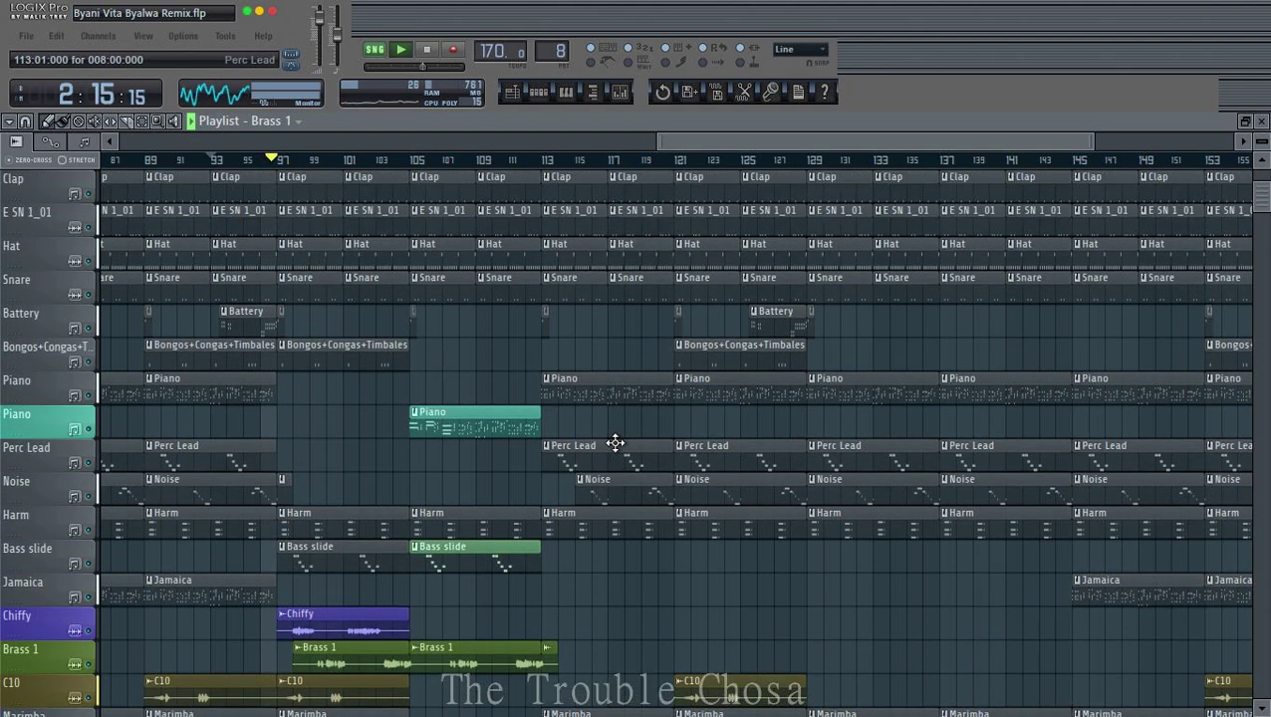
scroll(506, 396, "down", 4)
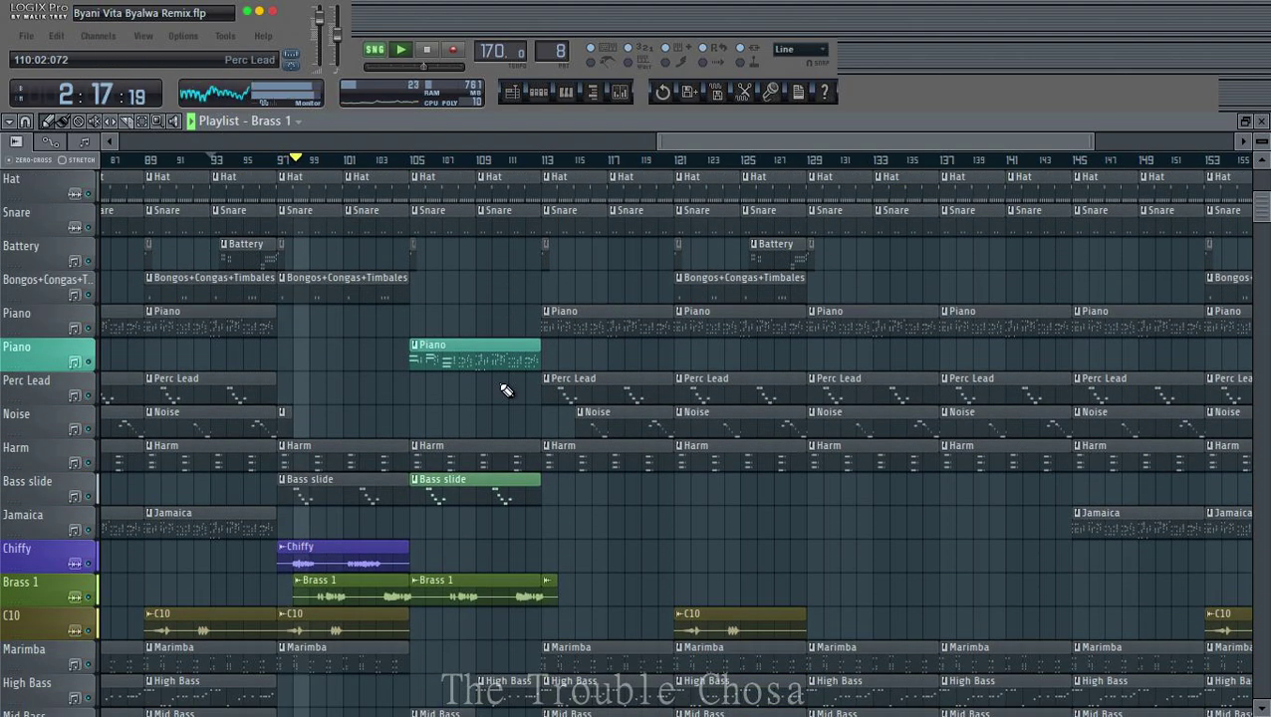
scroll(466, 163, "up", 3)
scroll(491, 292, "up", 4)
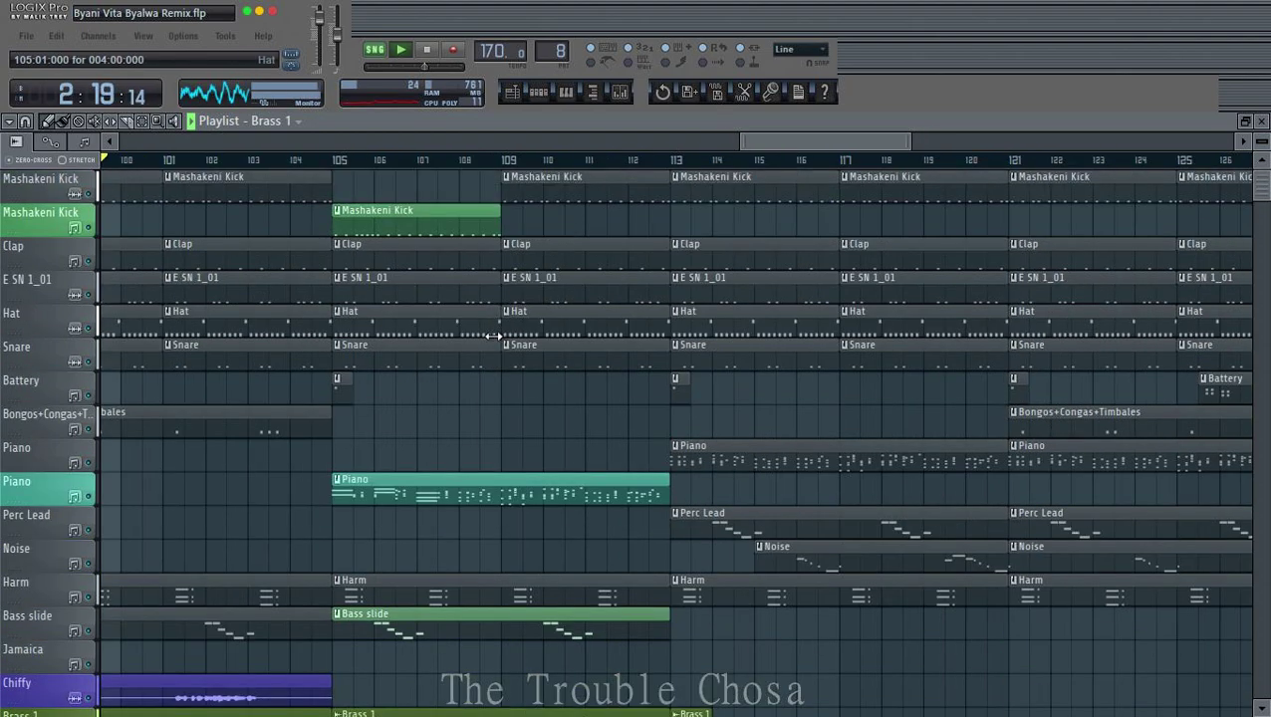
scroll(514, 167, "down", 3)
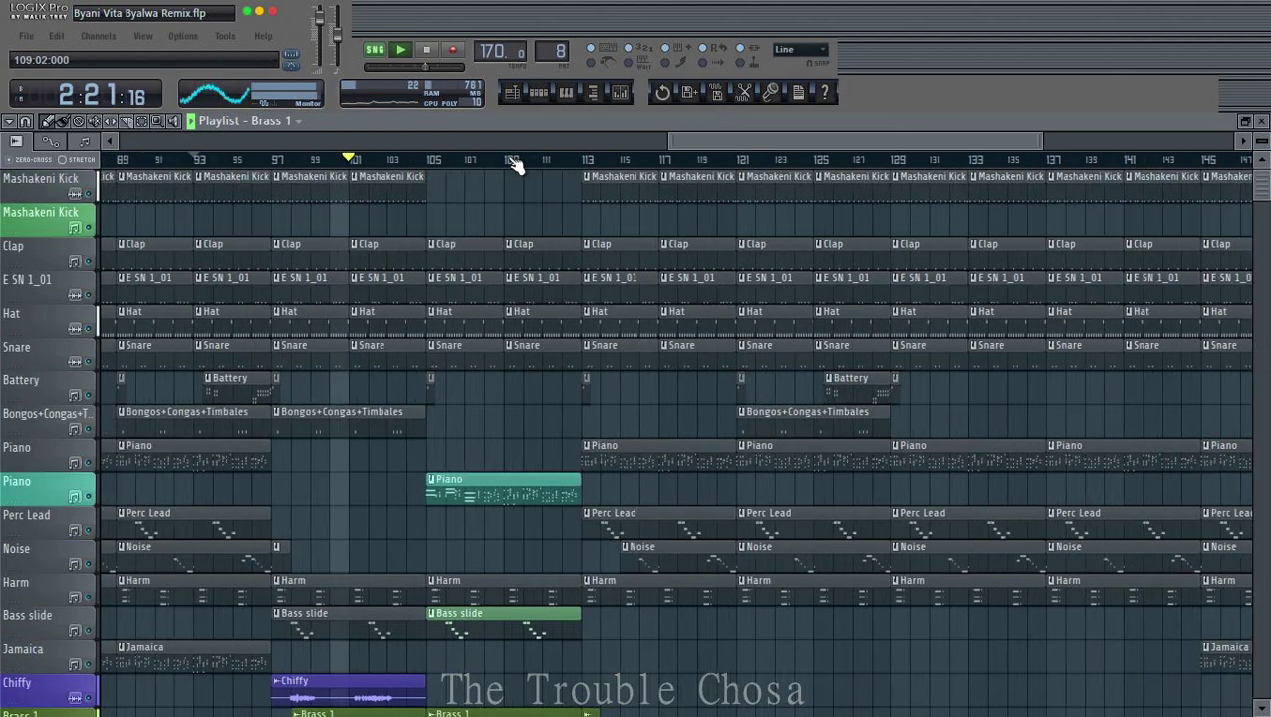
Step: Add a Battery fill clip after bar 109 and shift it so it ends at bar 113
scroll(648, 424, "down", 3)
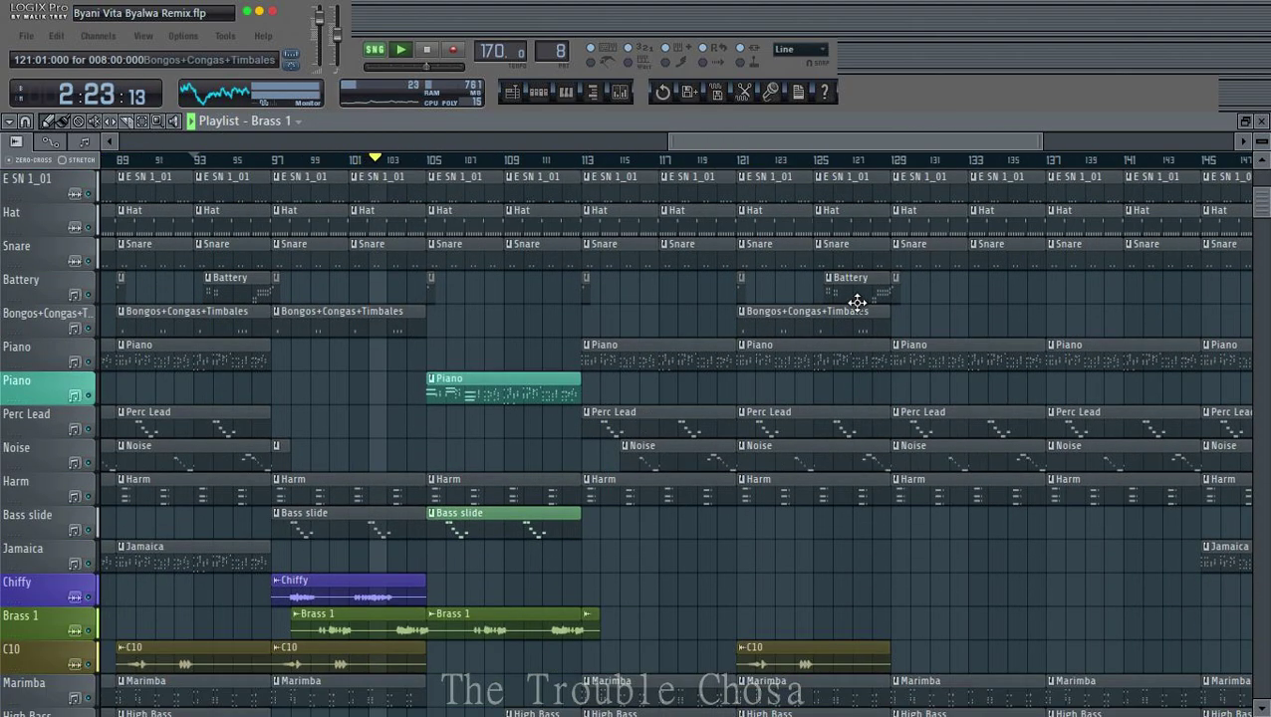
left_click_drag(489, 291, 527, 279)
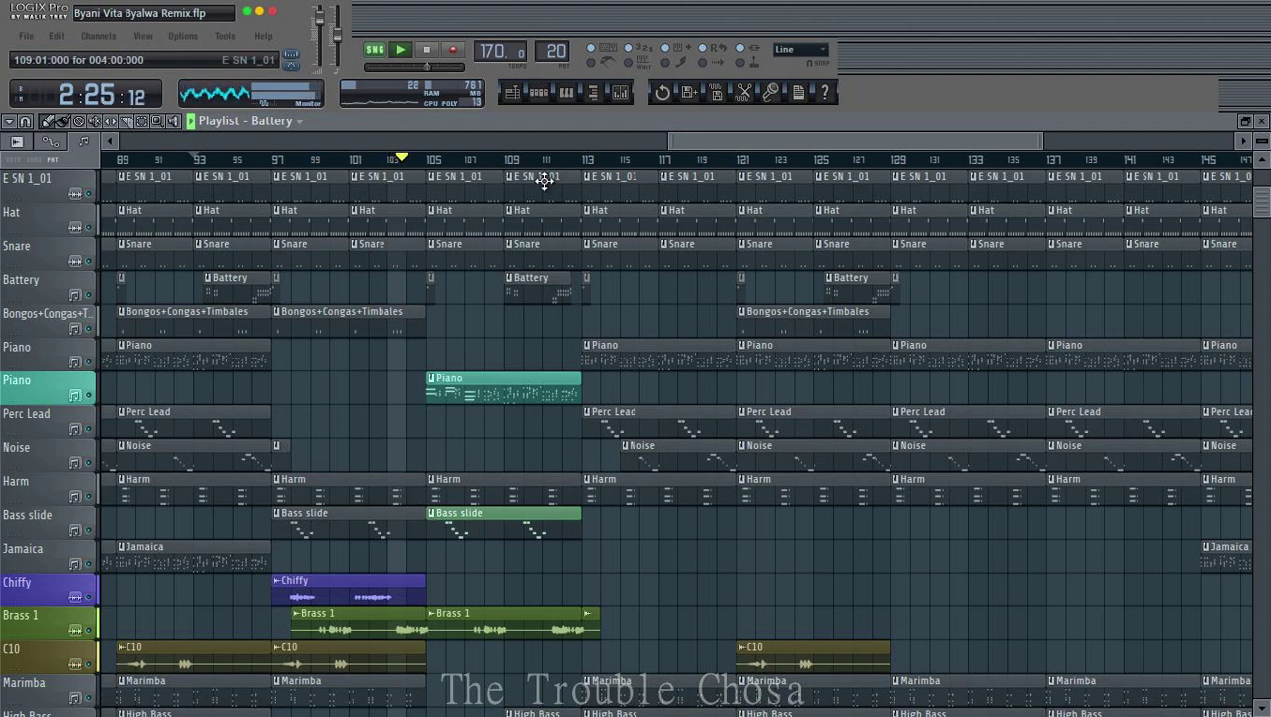
scroll(593, 284, "up", 3)
left_click_drag(594, 288, 645, 276)
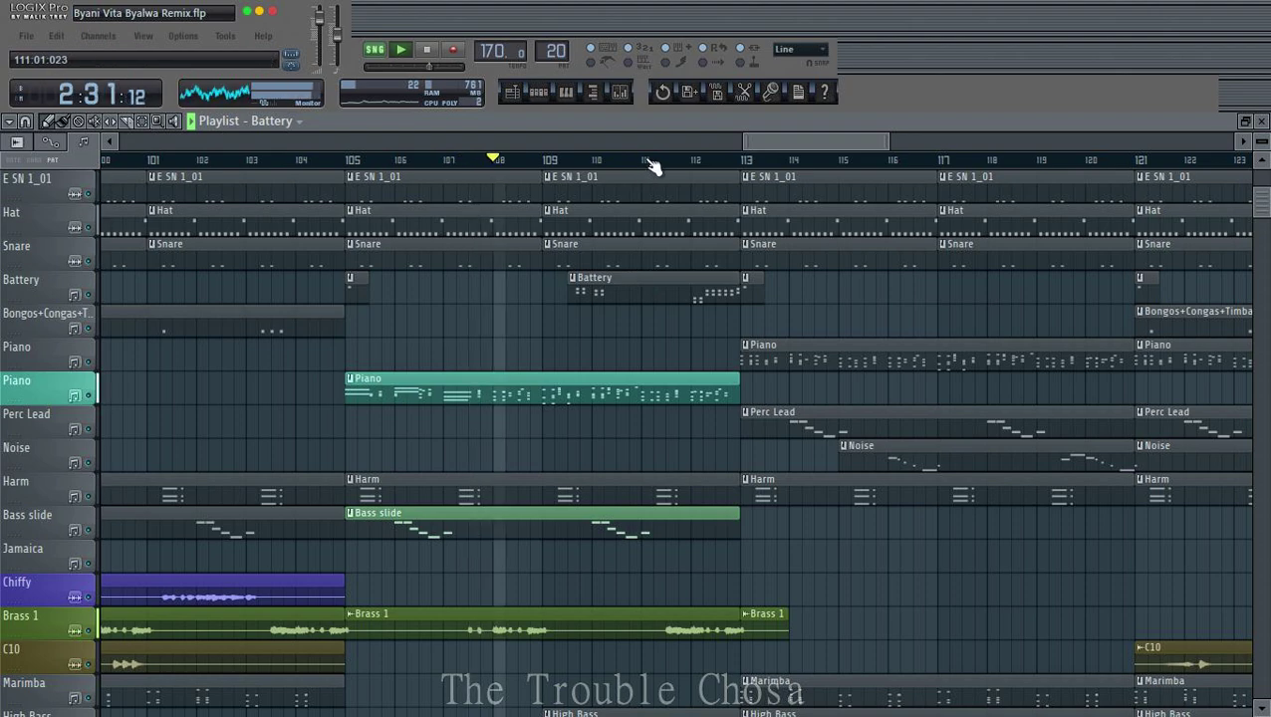
Step: Return the green clip at bar 105 to the original Bass slide pattern and delete the Harm clip spanning bars 105 to 113
scroll(652, 161, "down", 3)
scroll(797, 438, "down", 4)
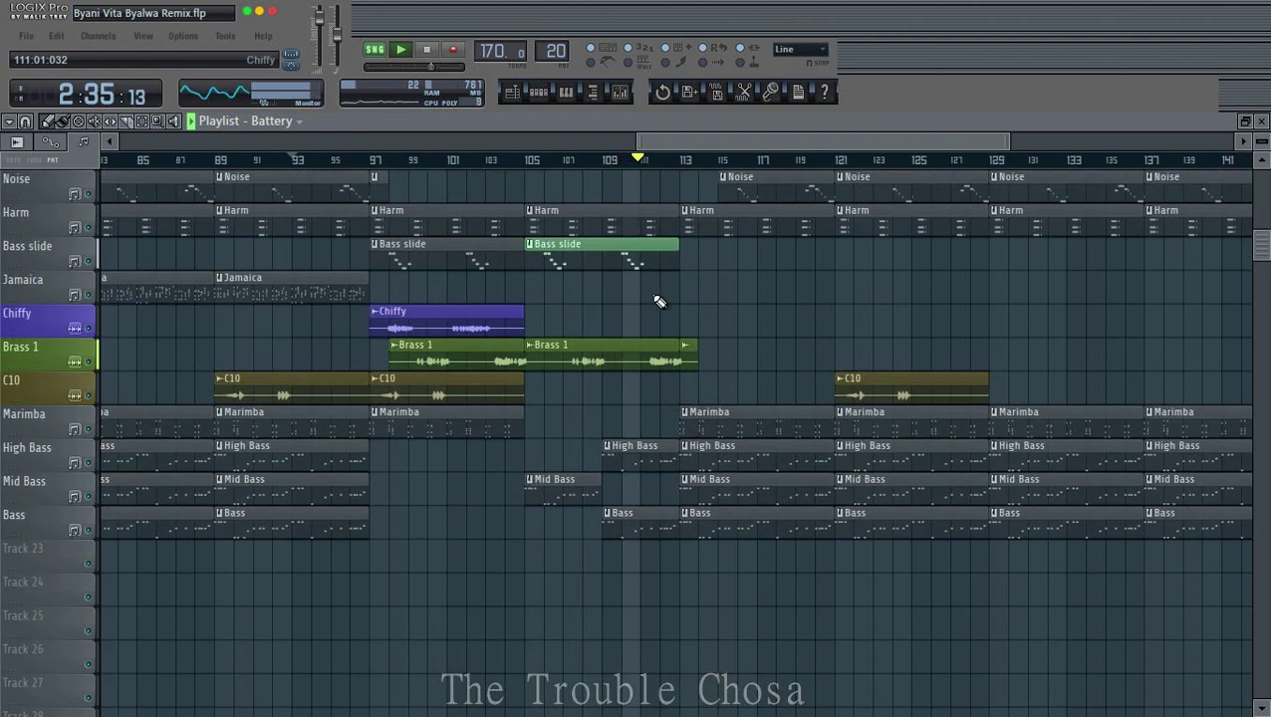
left_click(302, 160)
left_click(528, 245)
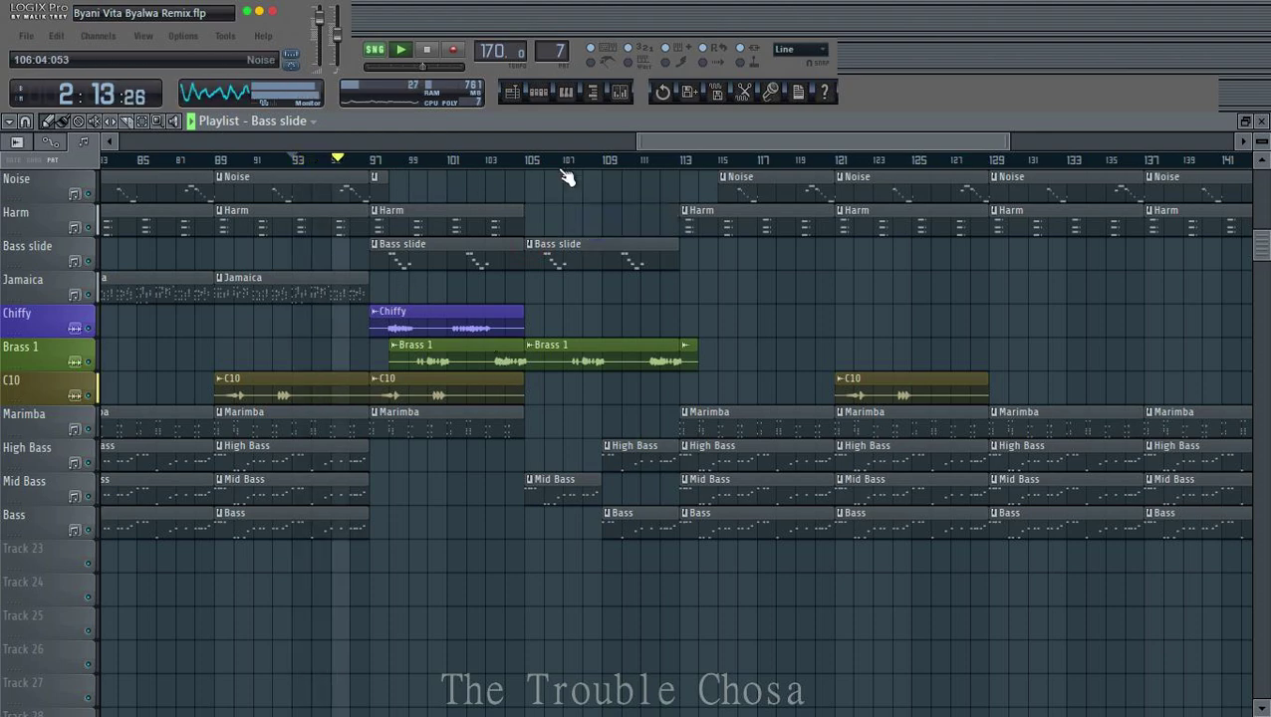
Step: Delete the Snare clips between bars 105 and 113
scroll(573, 166, "down", 2)
scroll(671, 442, "up", 4)
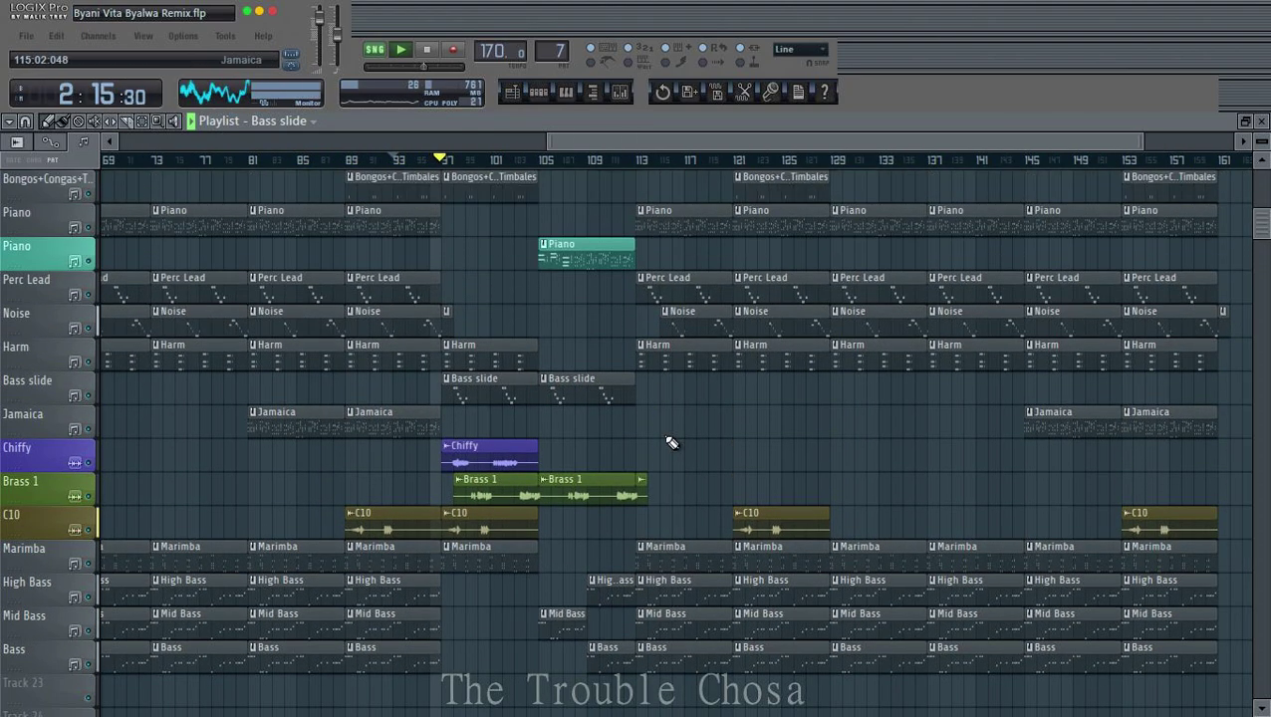
scroll(670, 442, "down", 3)
scroll(667, 438, "up", 7)
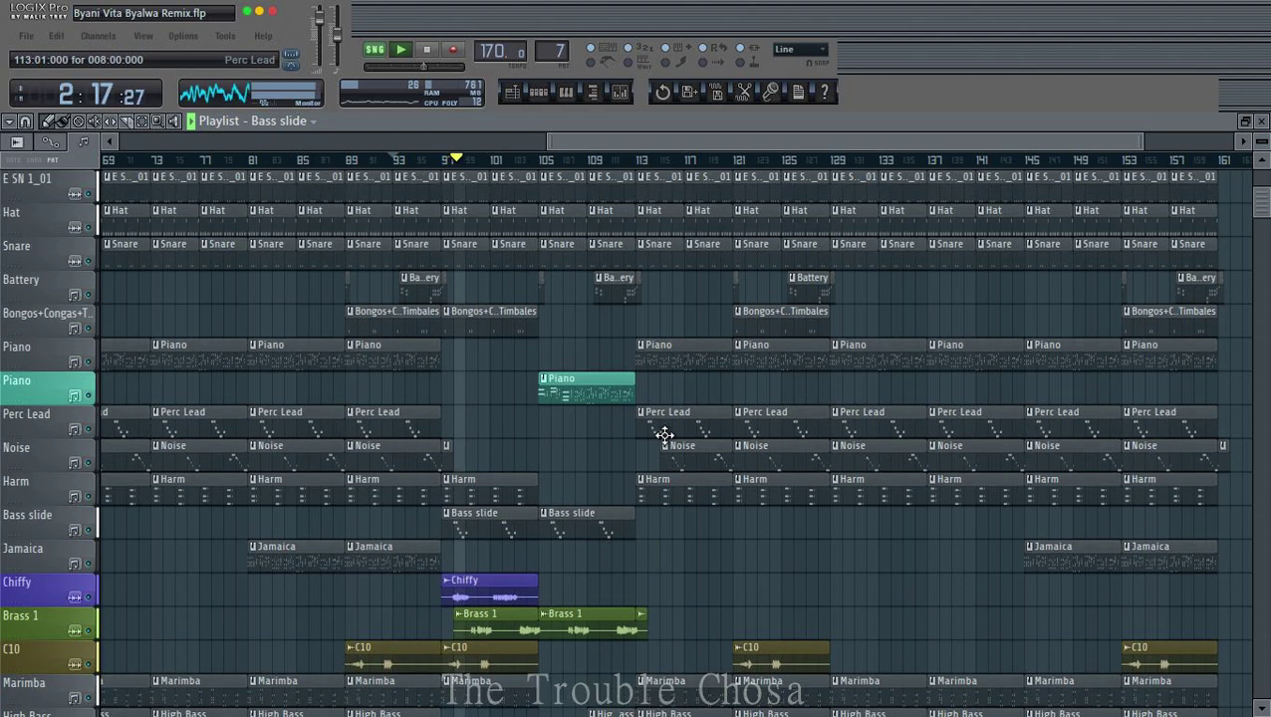
scroll(667, 438, "up", 3)
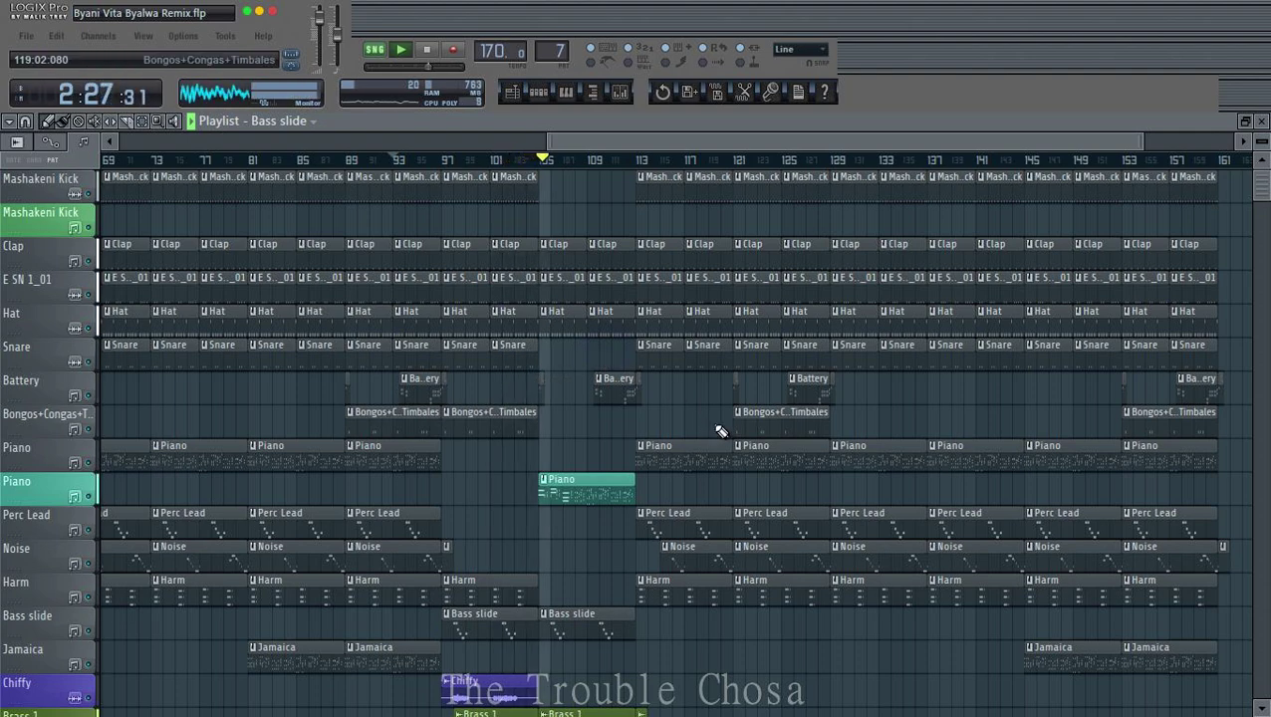
Step: Play through the thinned breakdown, check the Master level in the mixer, and review the clips on all tracks across the whole arrangement
scroll(719, 428, "down", 5)
scroll(737, 388, "down", 4)
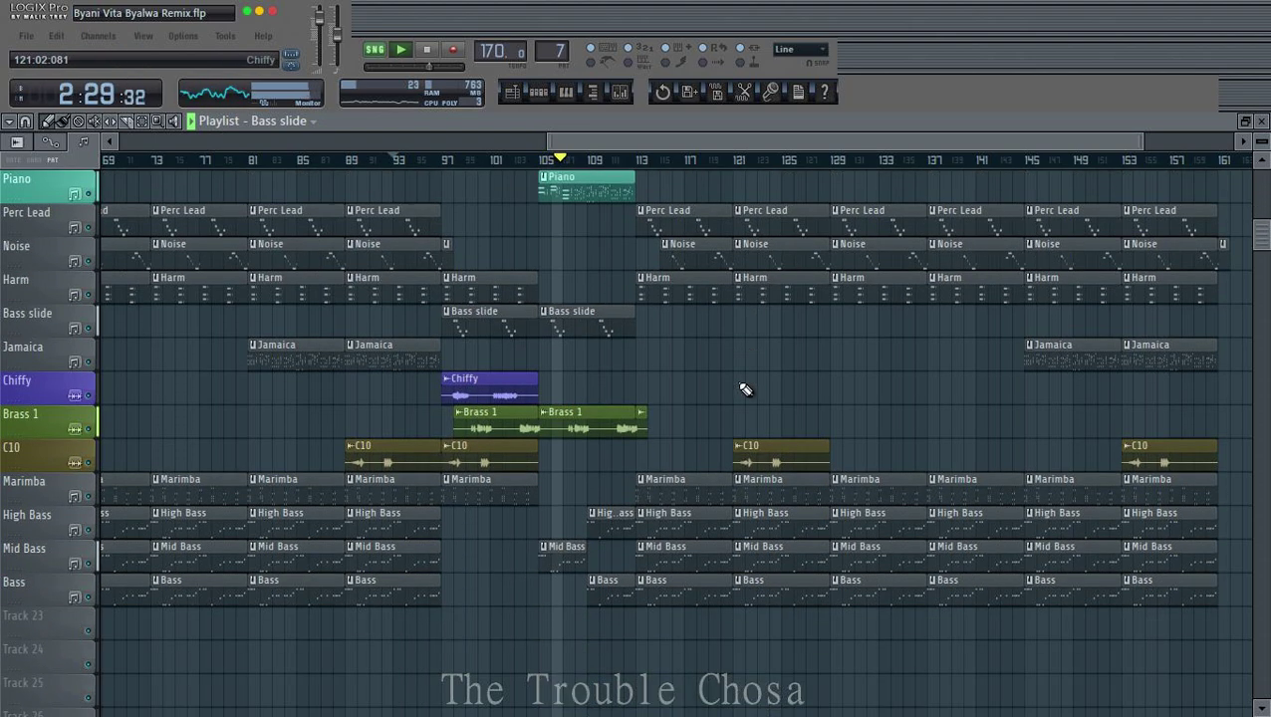
scroll(749, 384, "up", 1)
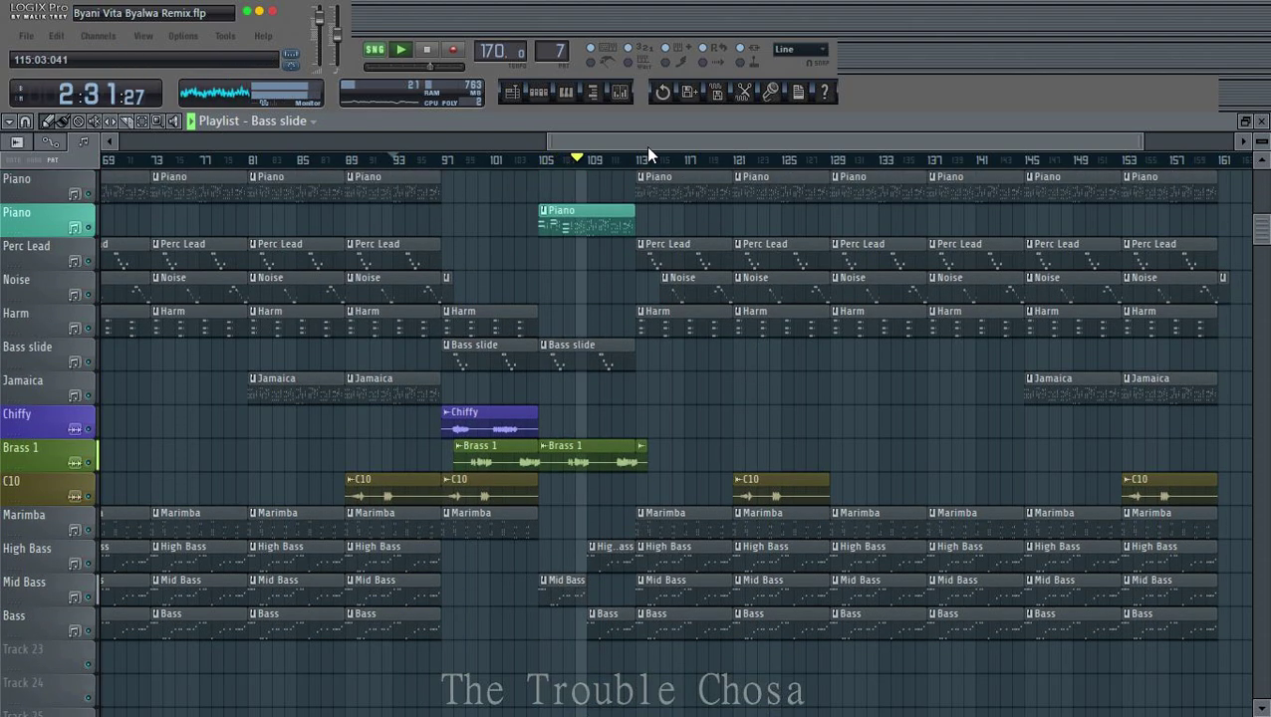
left_click(620, 92)
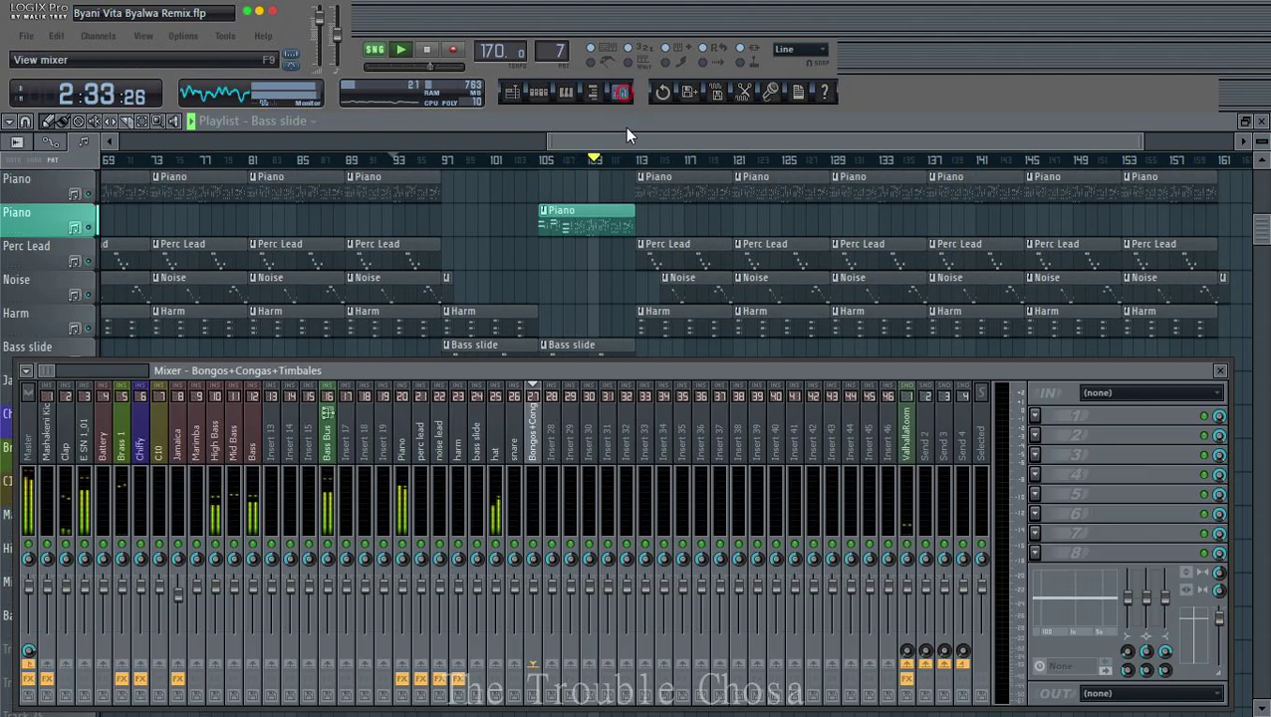
left_click(430, 445)
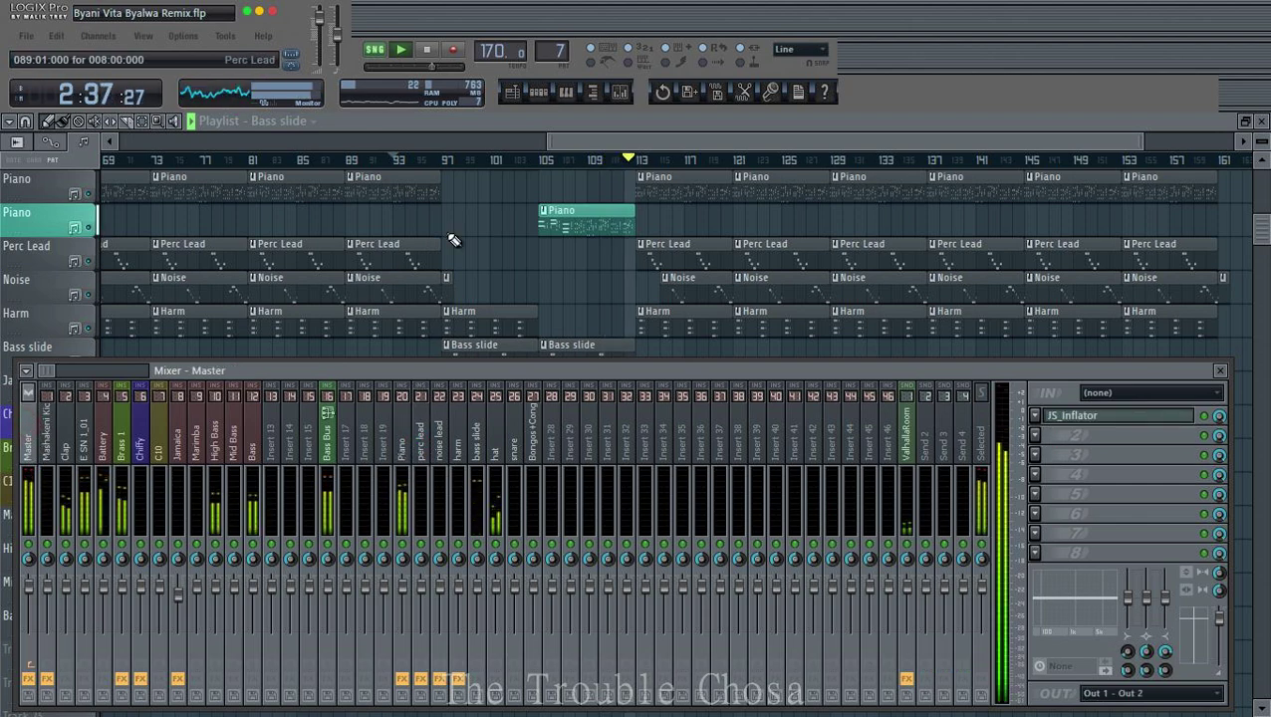
key("F9")
scroll(528, 164, "down", 3)
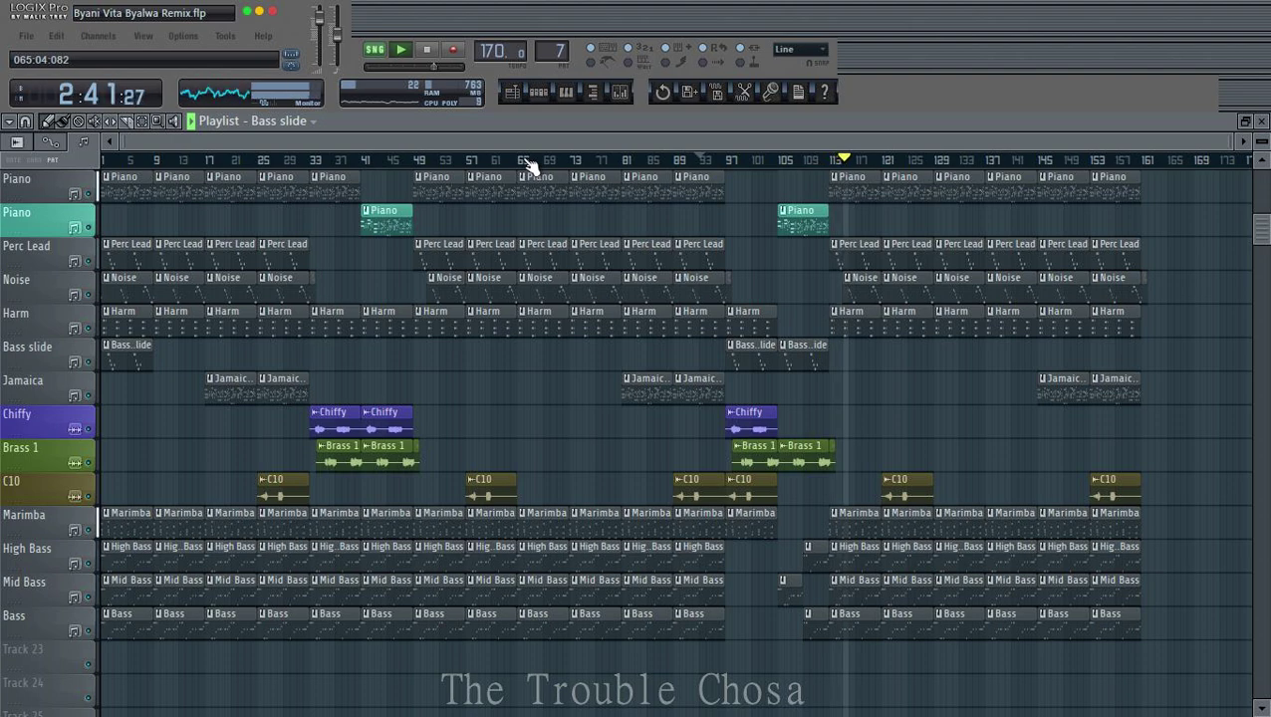
scroll(830, 261, "up", 5)
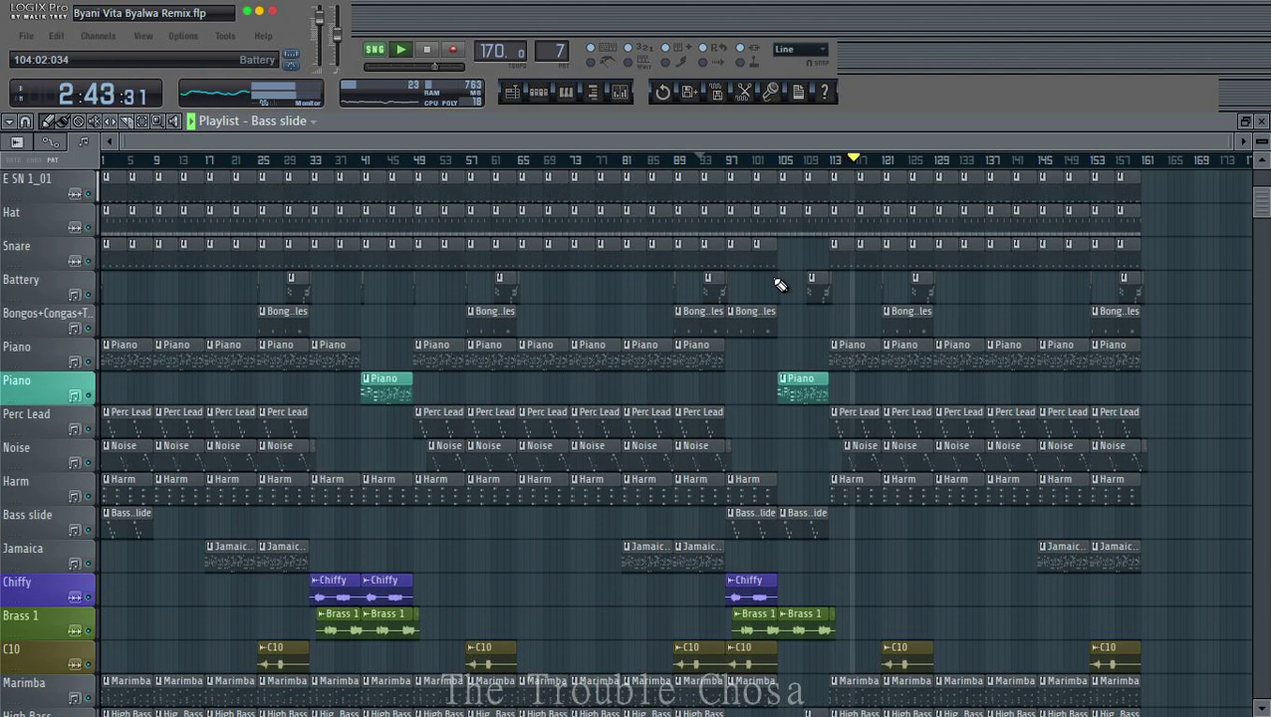
scroll(737, 269, "up", 3)
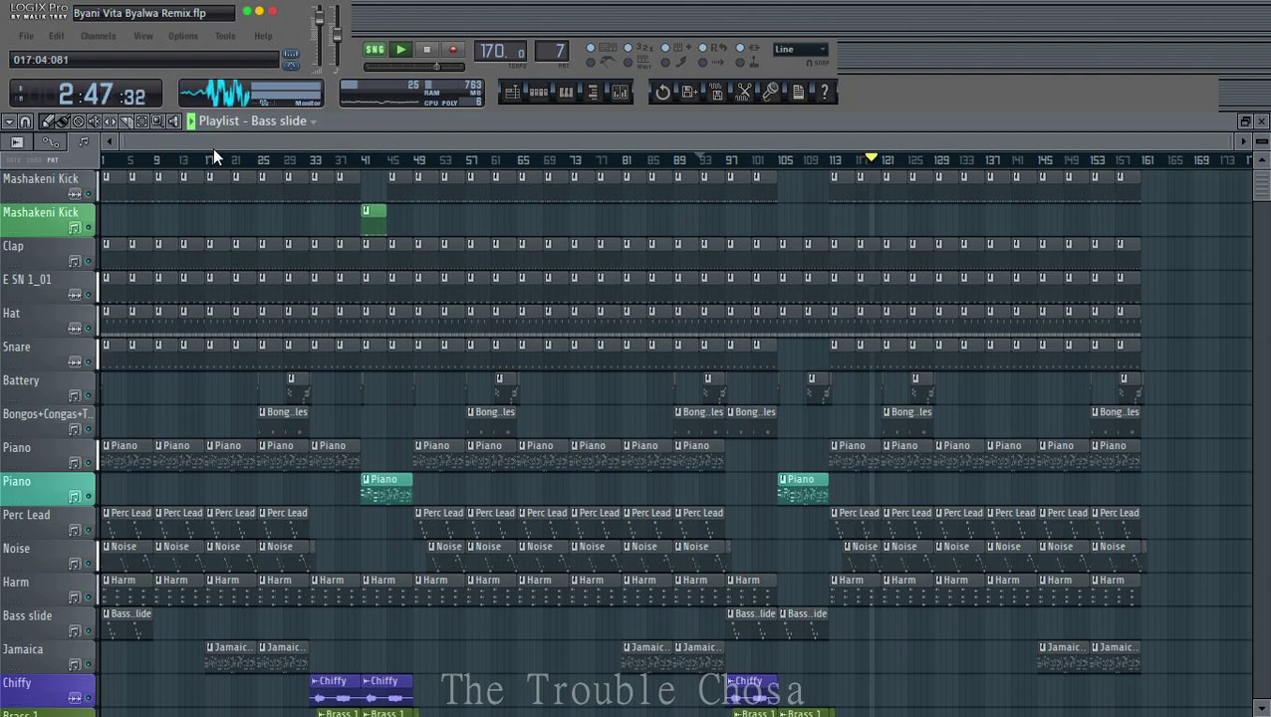
scroll(460, 289, "down", 12)
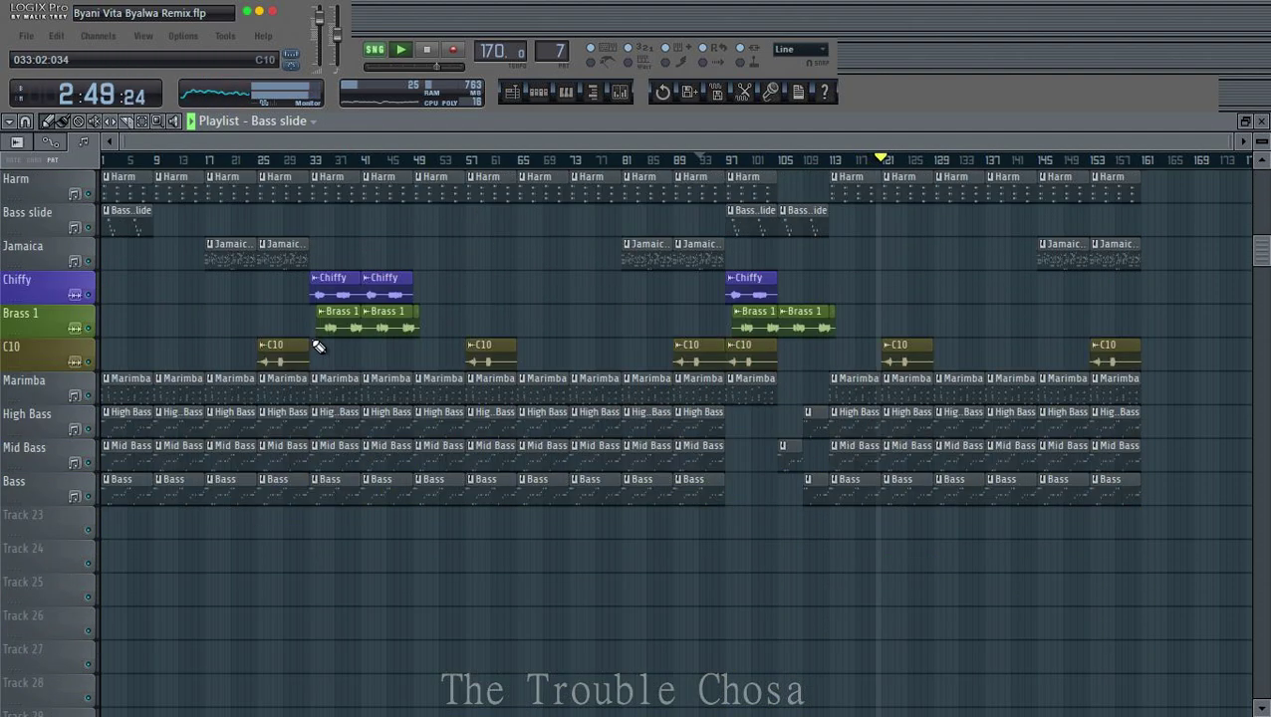
scroll(317, 349, "up", 5)
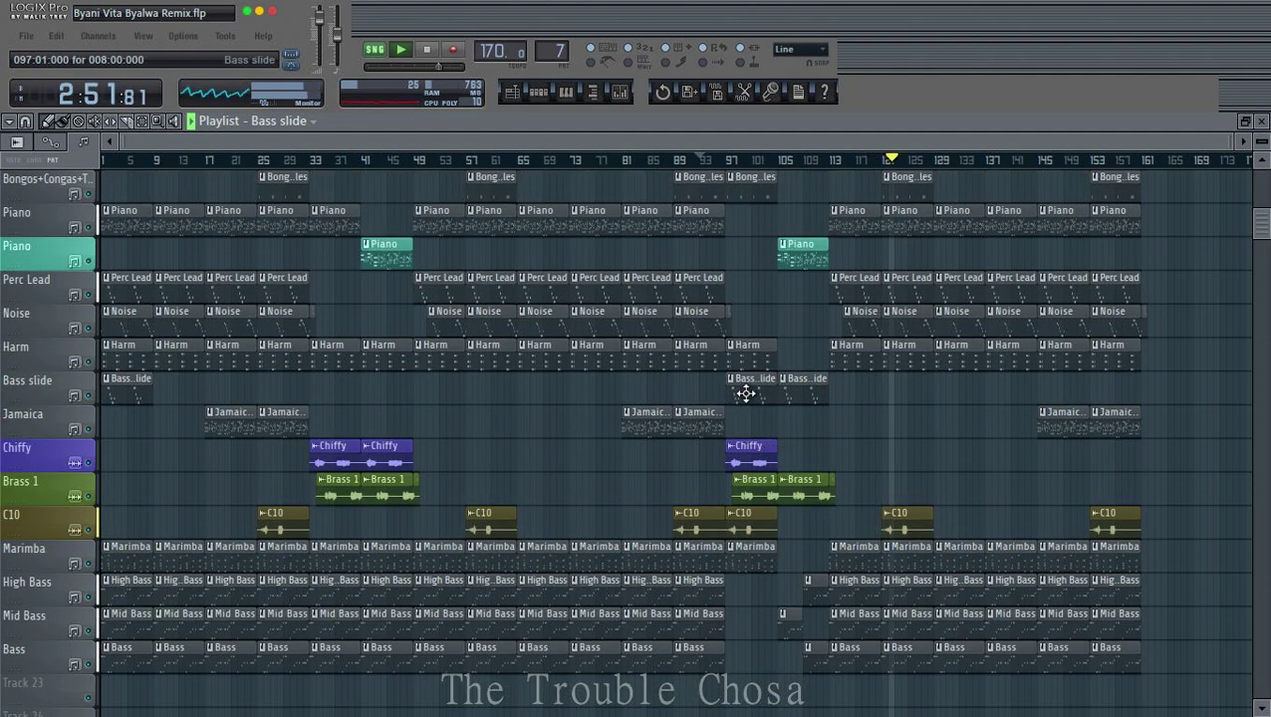
Step: Place a Bongos+Congas+Timbales clip at bar 1 and a short Battery hit at bar 9
left_click(111, 159)
scroll(111, 160, "up", 5)
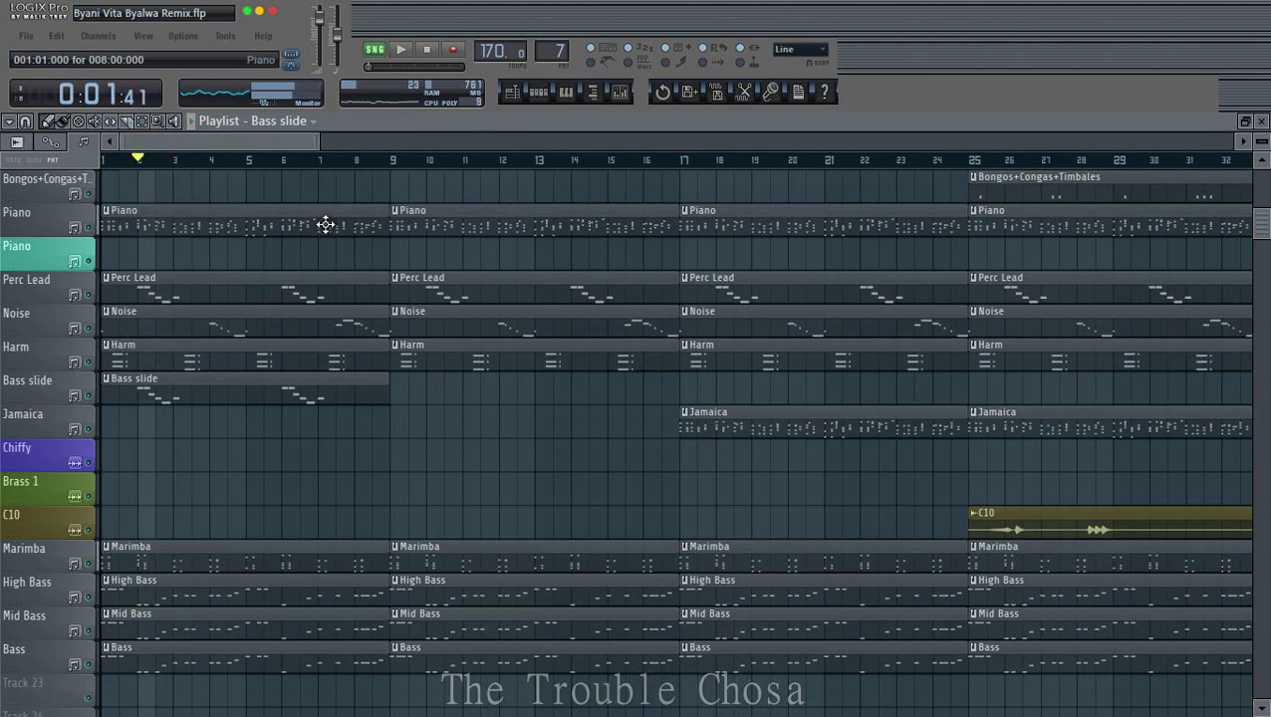
scroll(274, 169, "down", 3)
left_click_drag(299, 321, 72, 324)
left_click(106, 286)
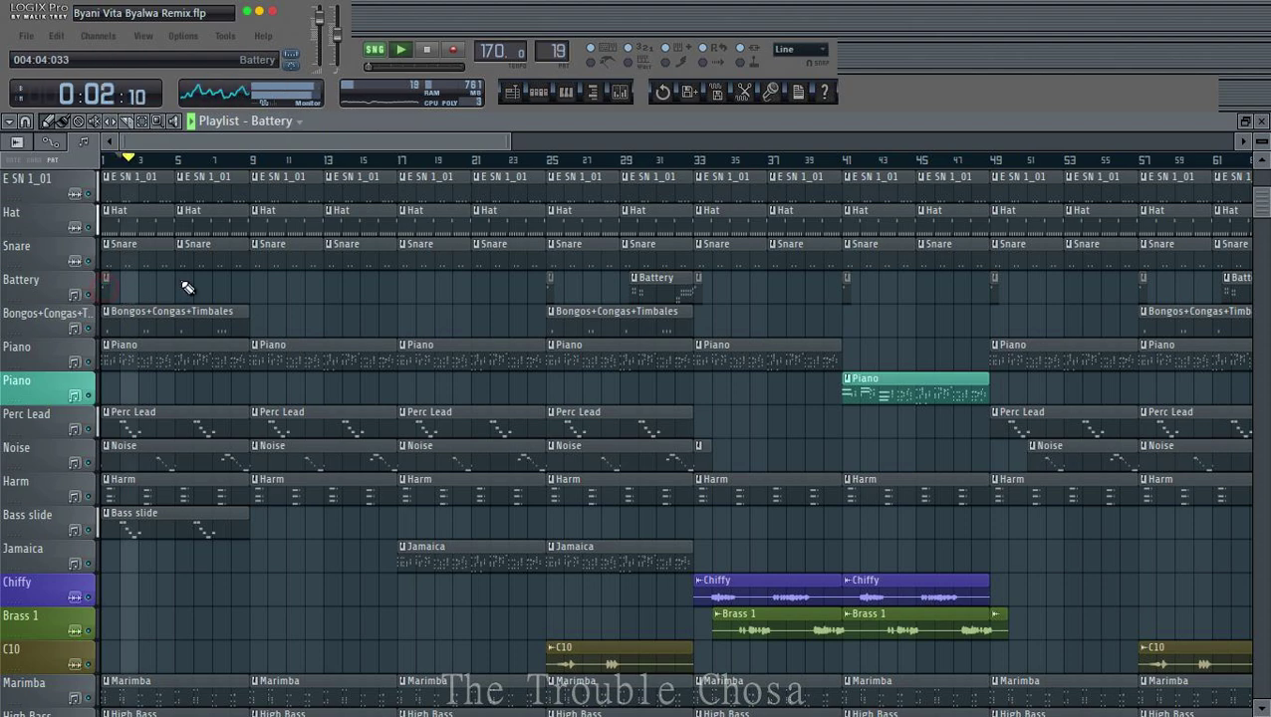
scroll(351, 349, "down", 7)
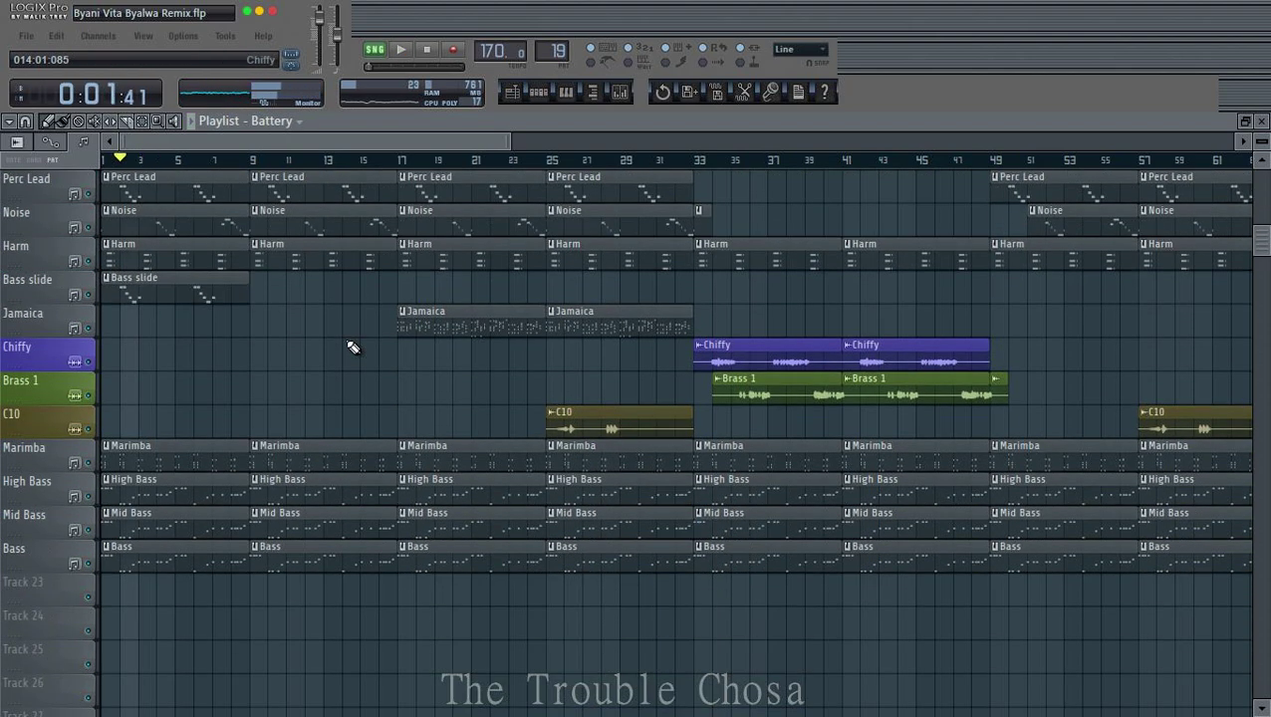
scroll(352, 348, "up", 1)
scroll(353, 348, "up", 8)
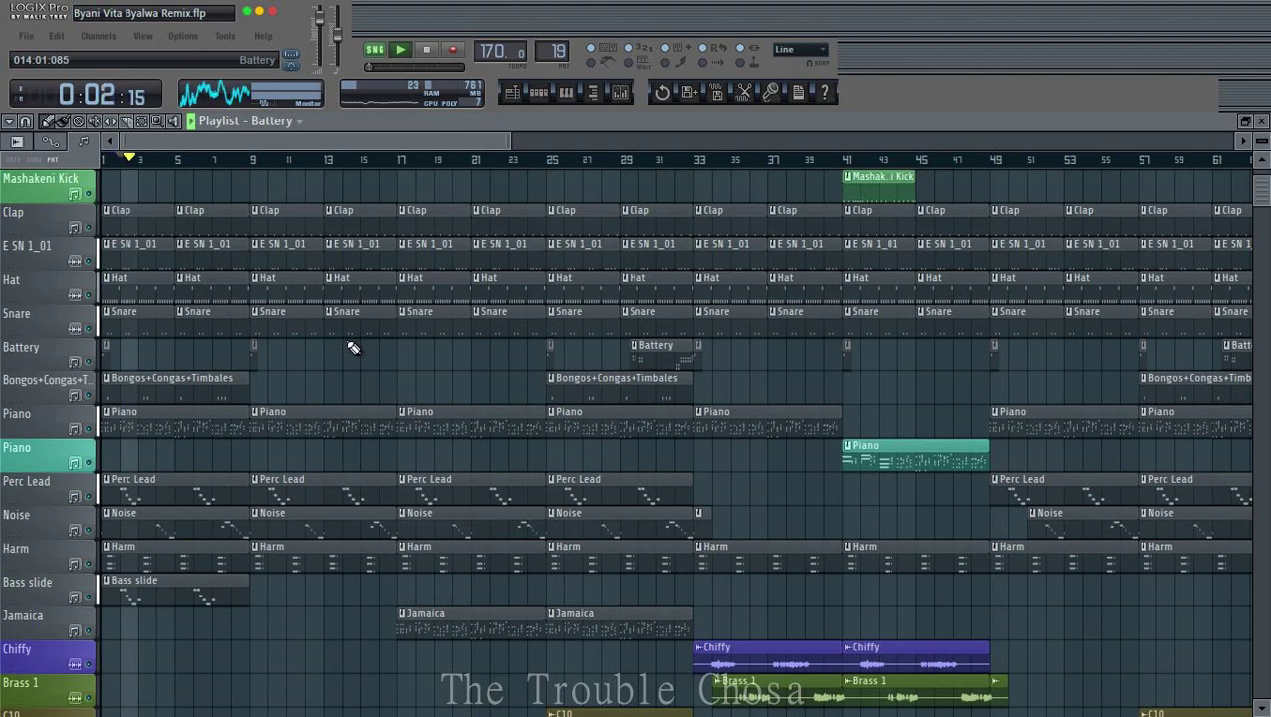
Step: Remove the intro's Perc Lead, Noise and Harm clips, and delay High Bass to bar 5, Bass to bar 13 and Mid Bass to bar 17
scroll(352, 347, "down", 5)
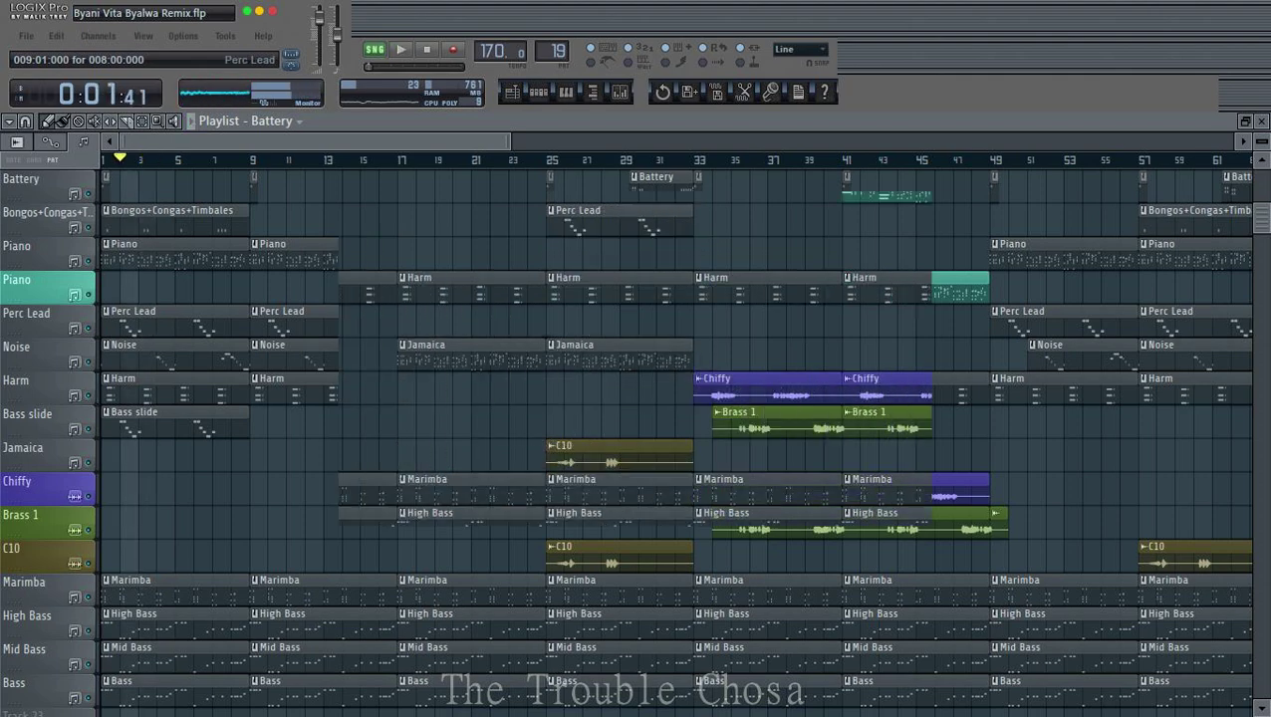
scroll(221, 540, "down", 3)
left_click_drag(256, 597, 338, 586)
scroll(243, 525, "up", 7)
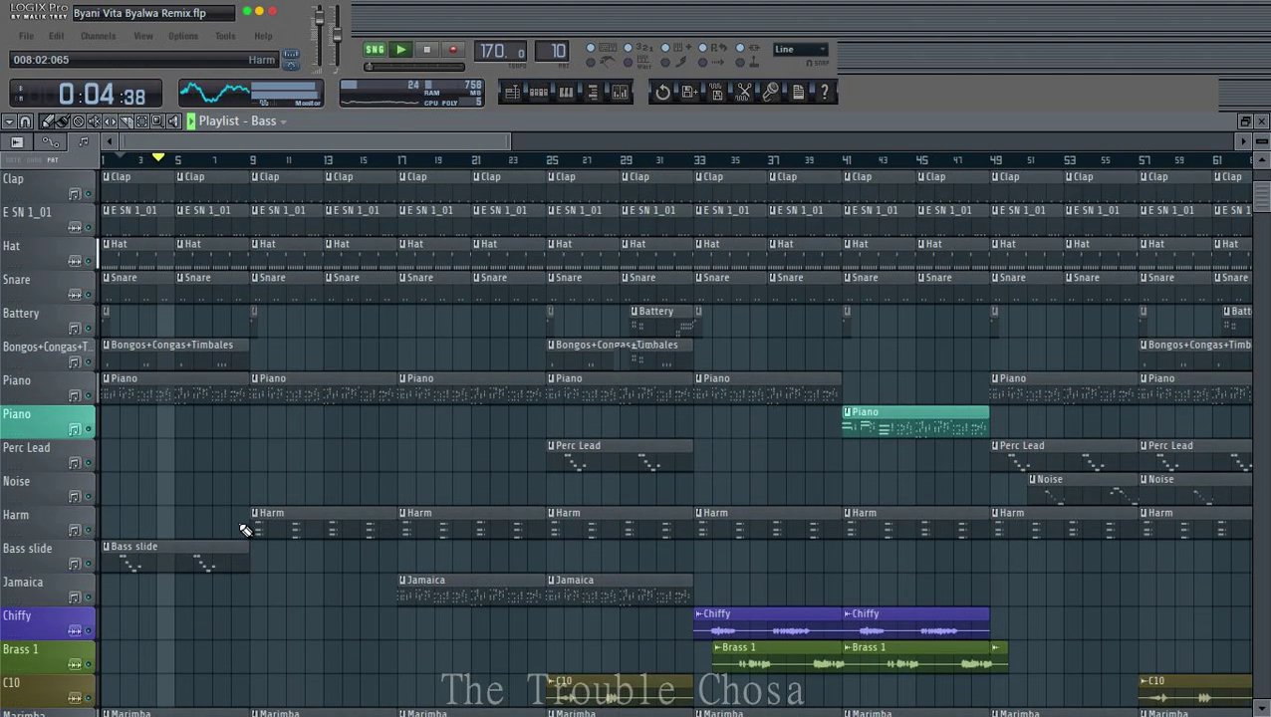
Step: Mute the upper Piano track and play the intro without it
scroll(189, 445, "down", 2)
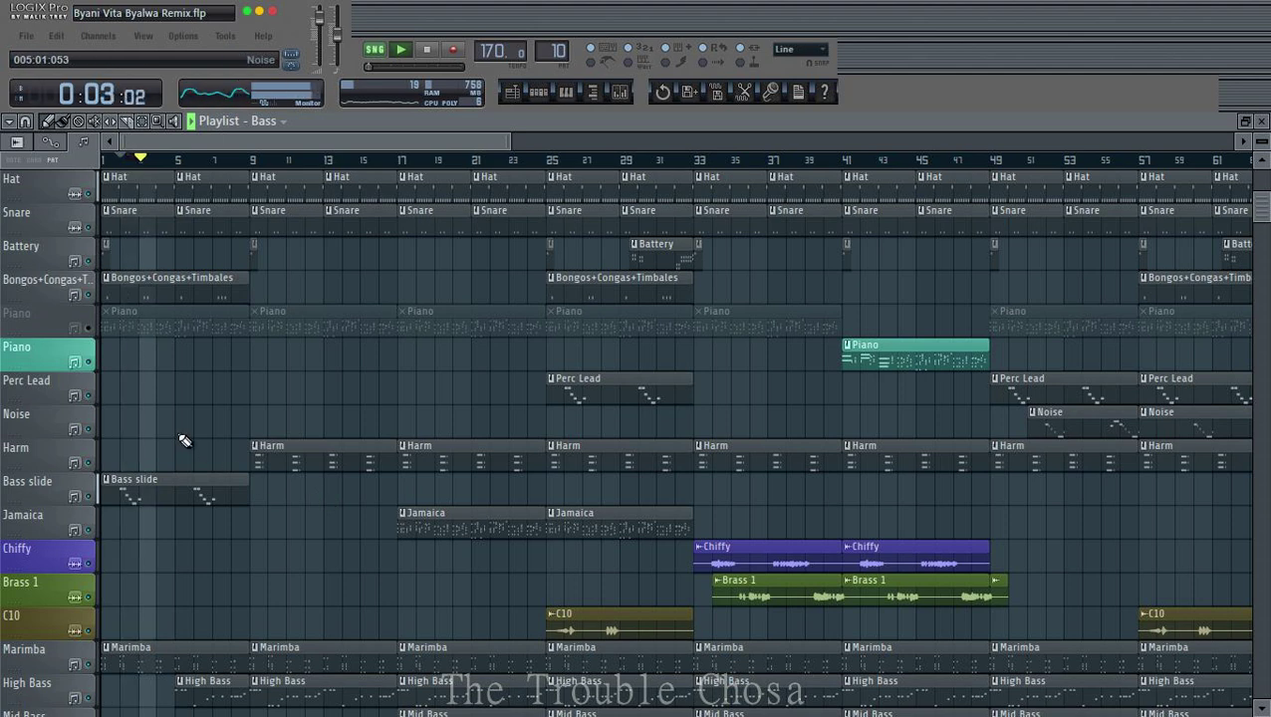
scroll(185, 437, "down", 1)
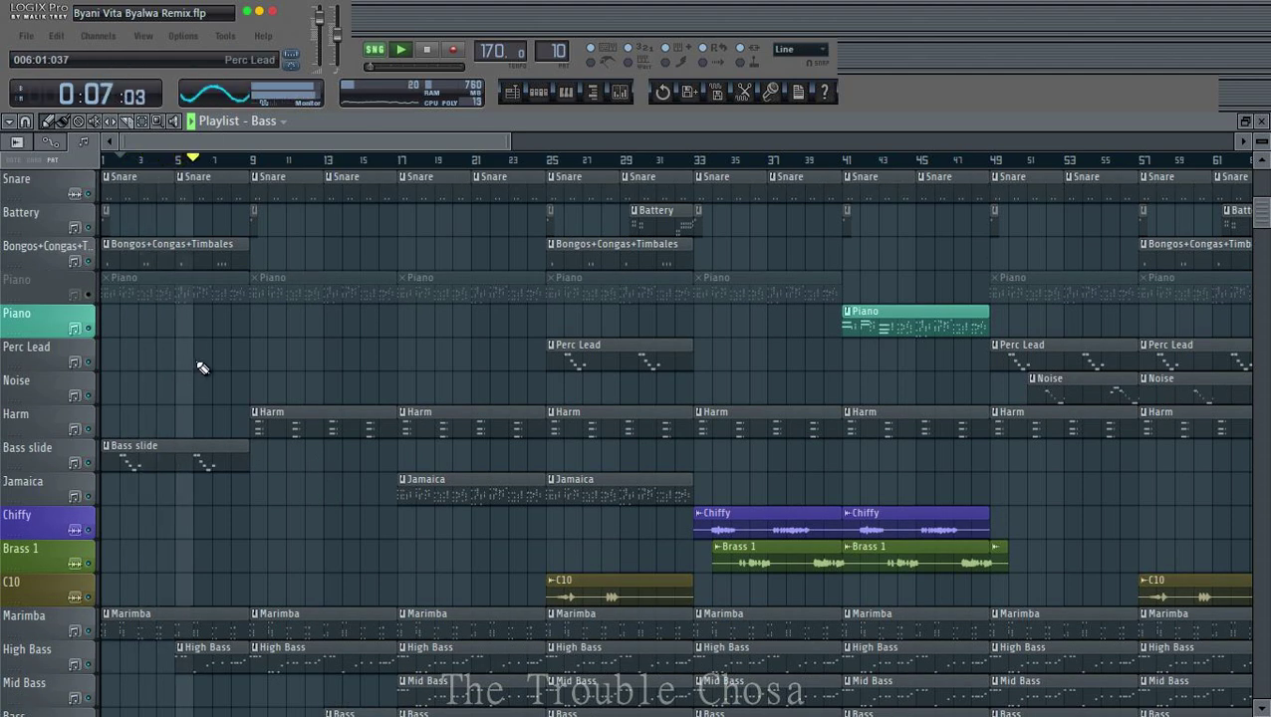
Step: Delete the E SN 1_01 and Snare clips between bars 1 and 9
scroll(202, 368, "up", 5)
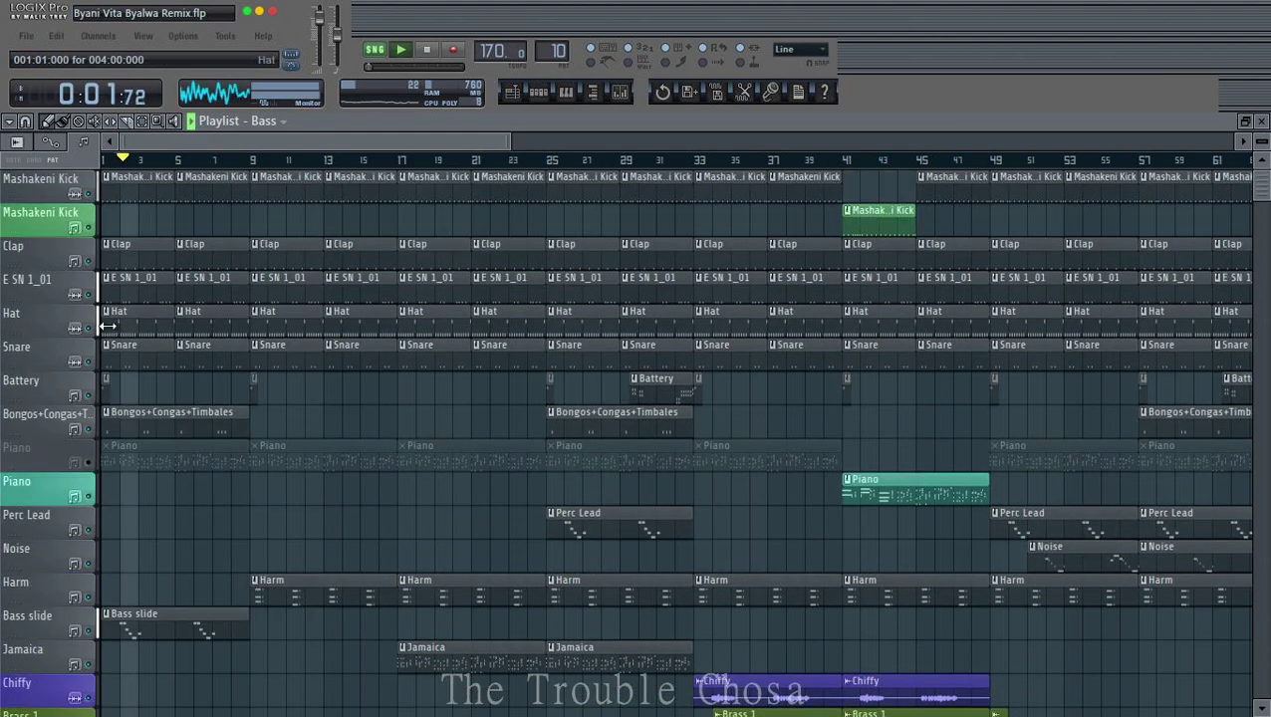
right_click(214, 285)
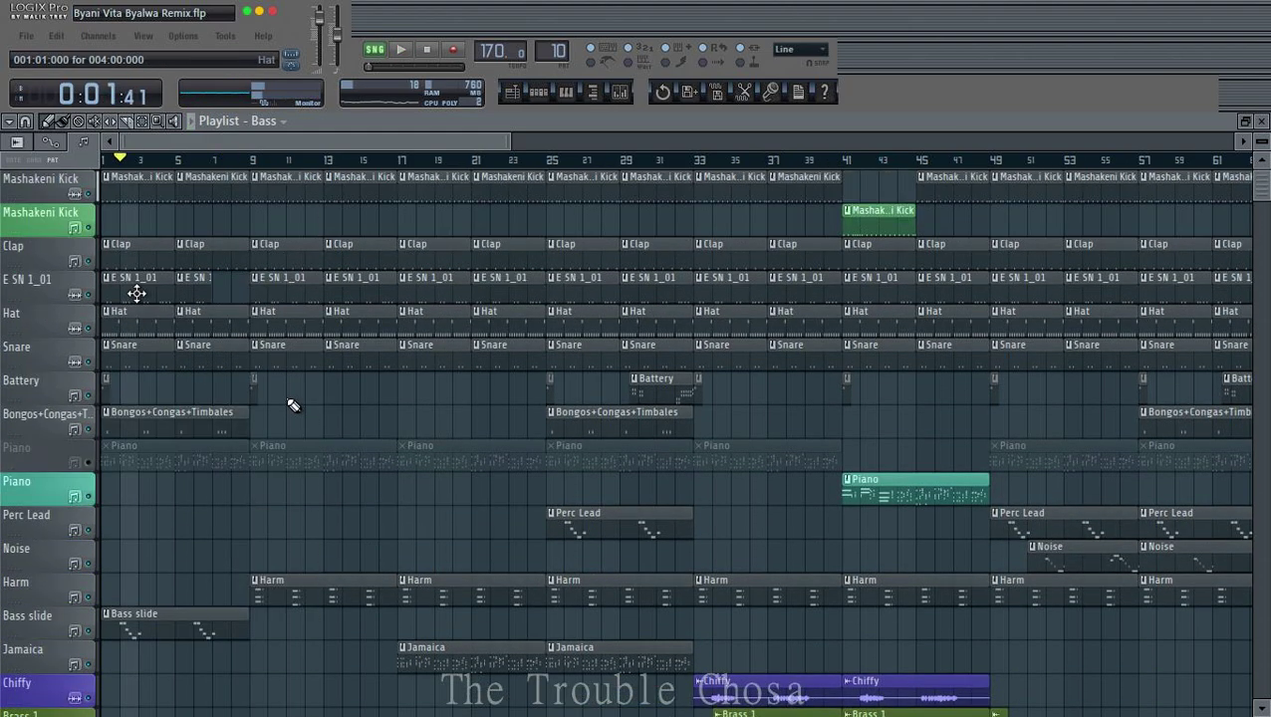
right_click(136, 289)
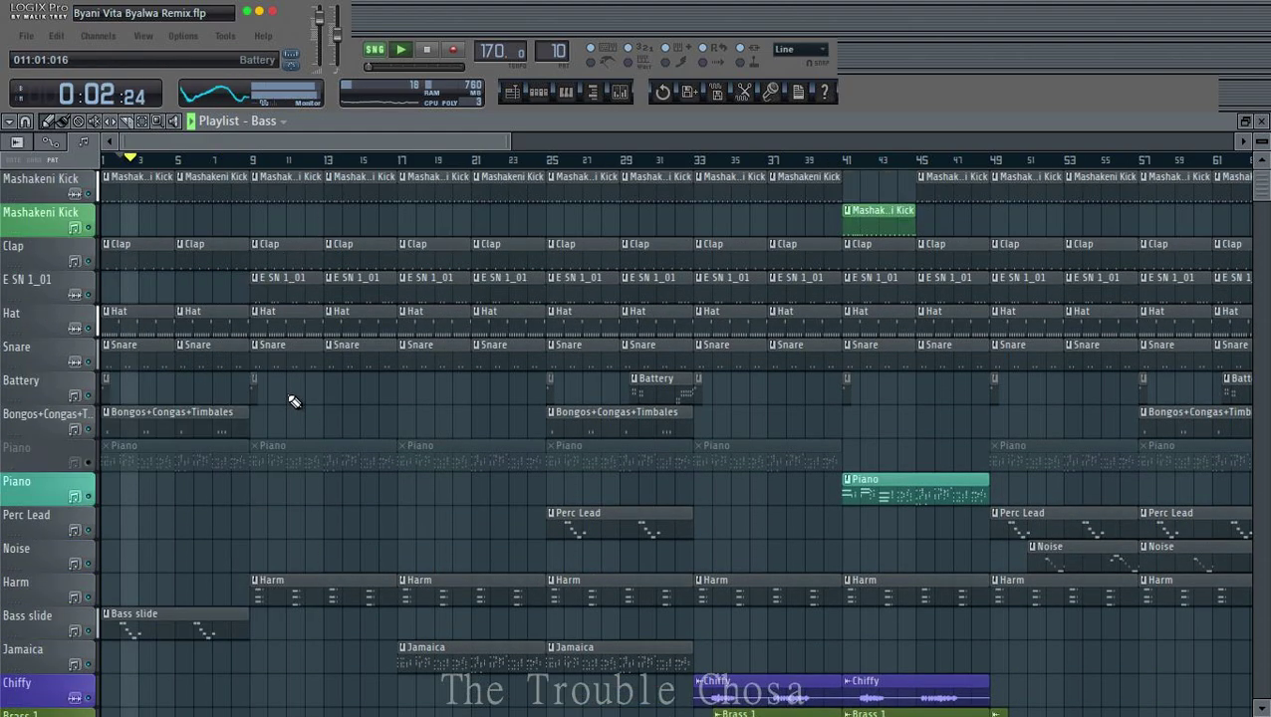
right_click(209, 351)
right_click(136, 350)
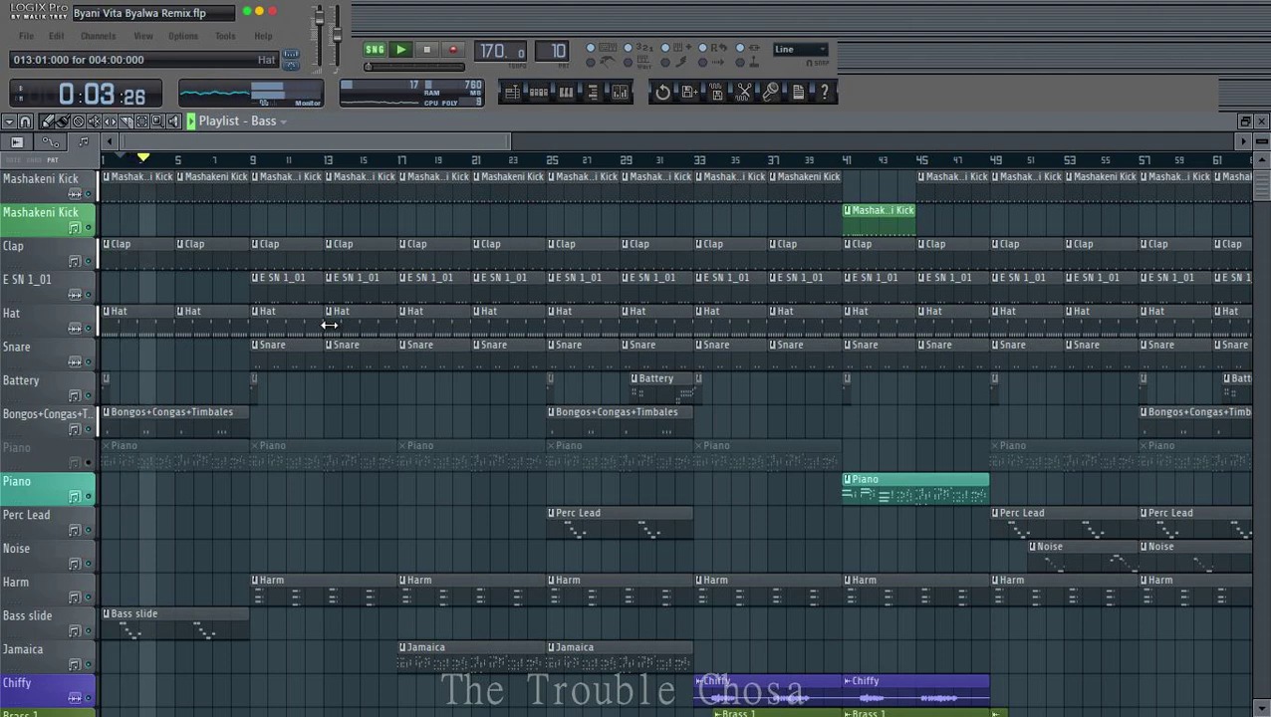
Step: Trim the intro Mashakeni Kick, Clap and Hat clips to start at bar 3, add a Brass 1 clip there, and save the project
scroll(367, 187, "down", 10)
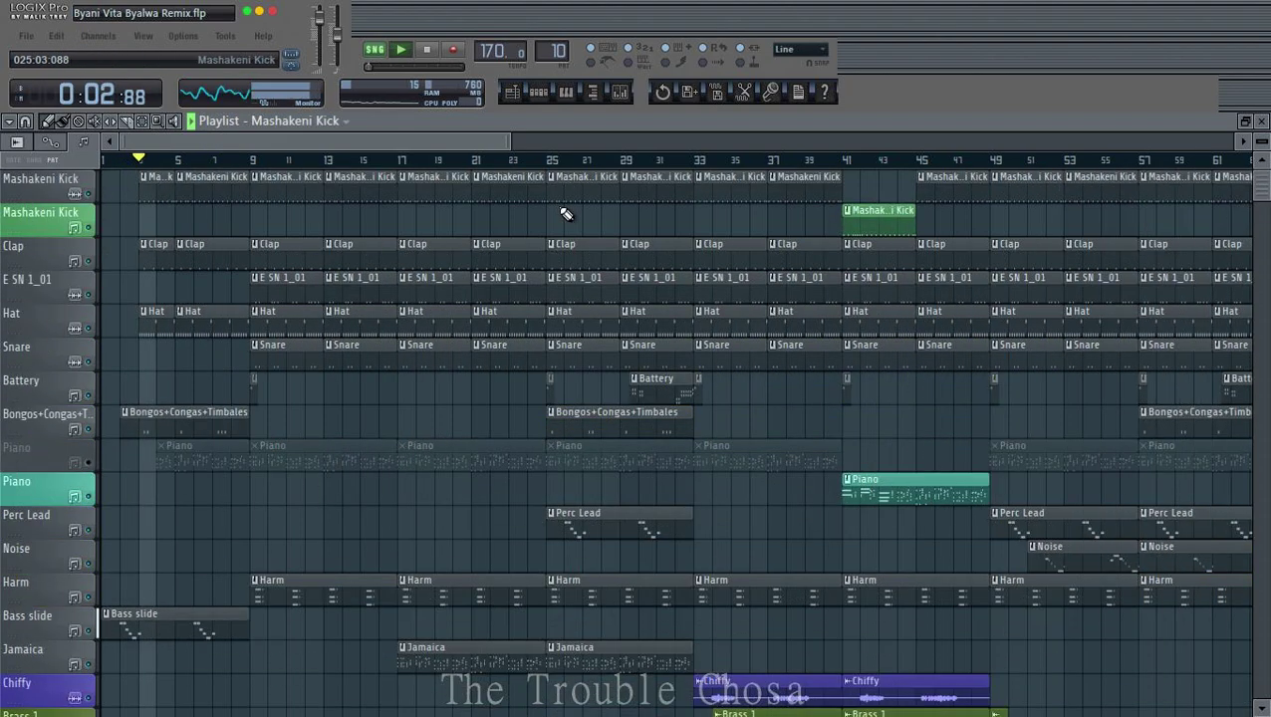
scroll(565, 214, "down", 2)
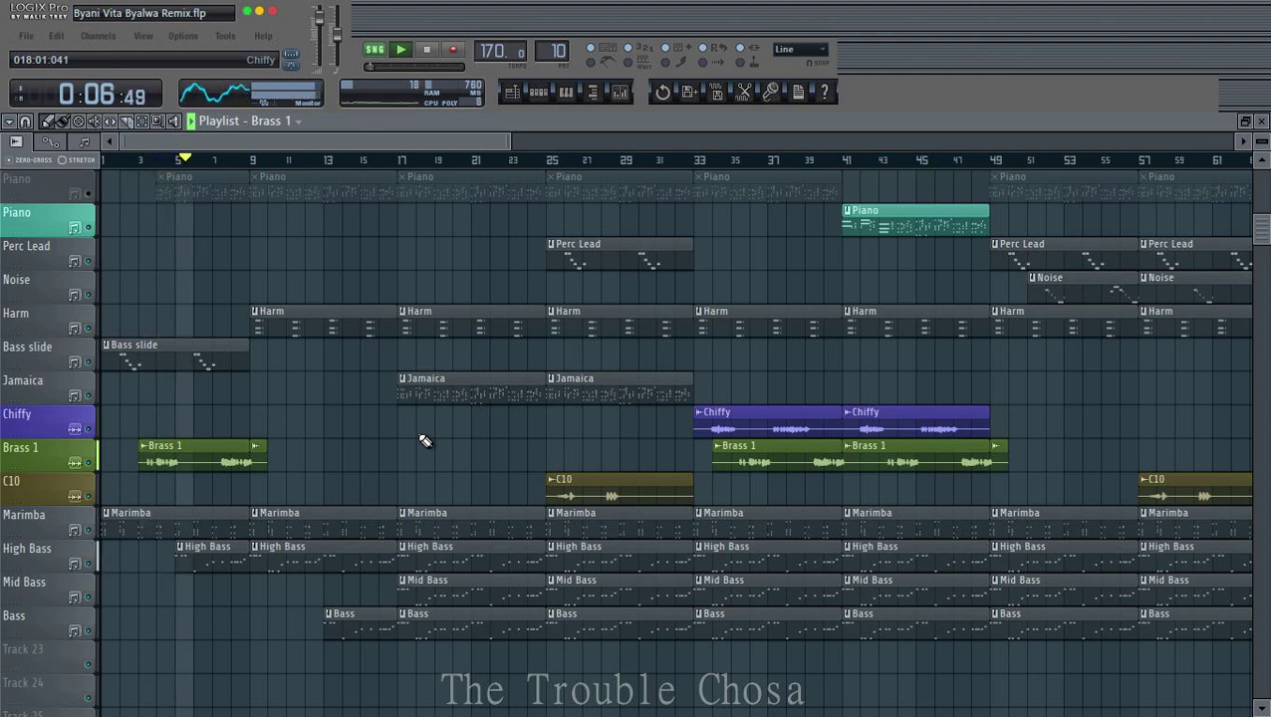
key("ctrl+s")
Step: Delete the muted Piano clip before bar 9, unmute the Piano track, and add a short Battery hit at bar 17
scroll(400, 439, "up", 3)
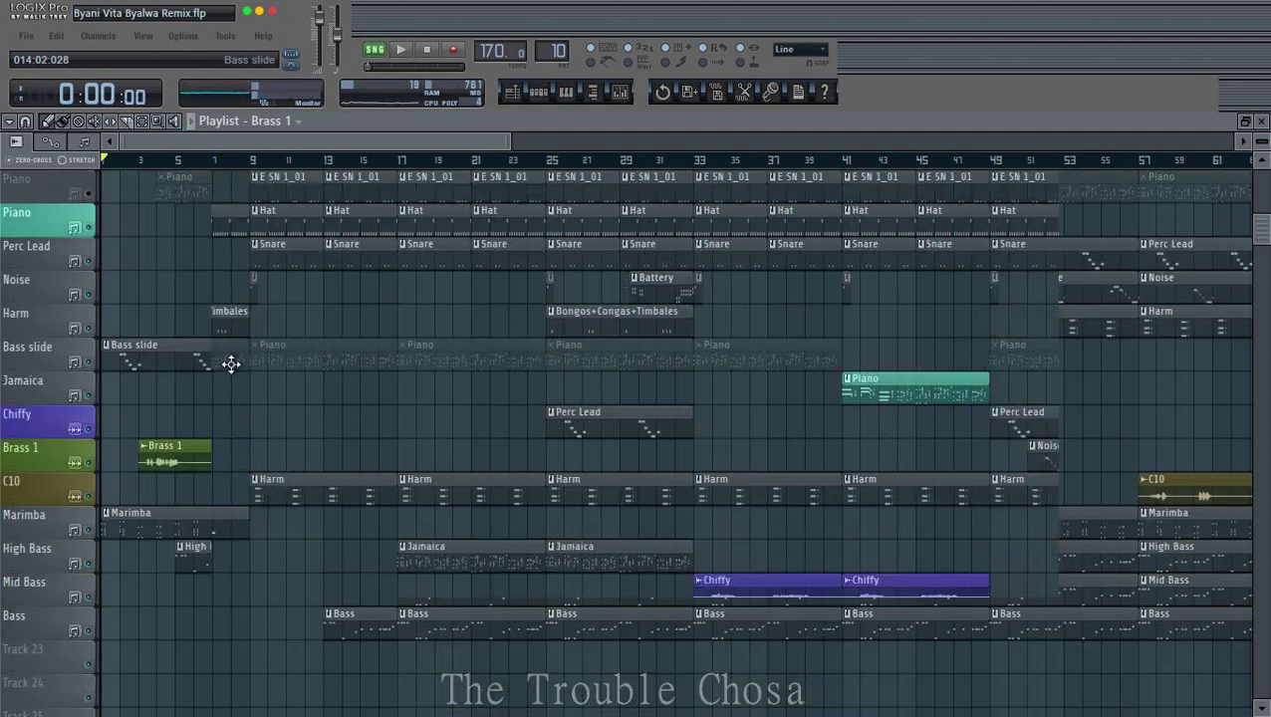
right_click(228, 360)
scroll(361, 413, "down", 6)
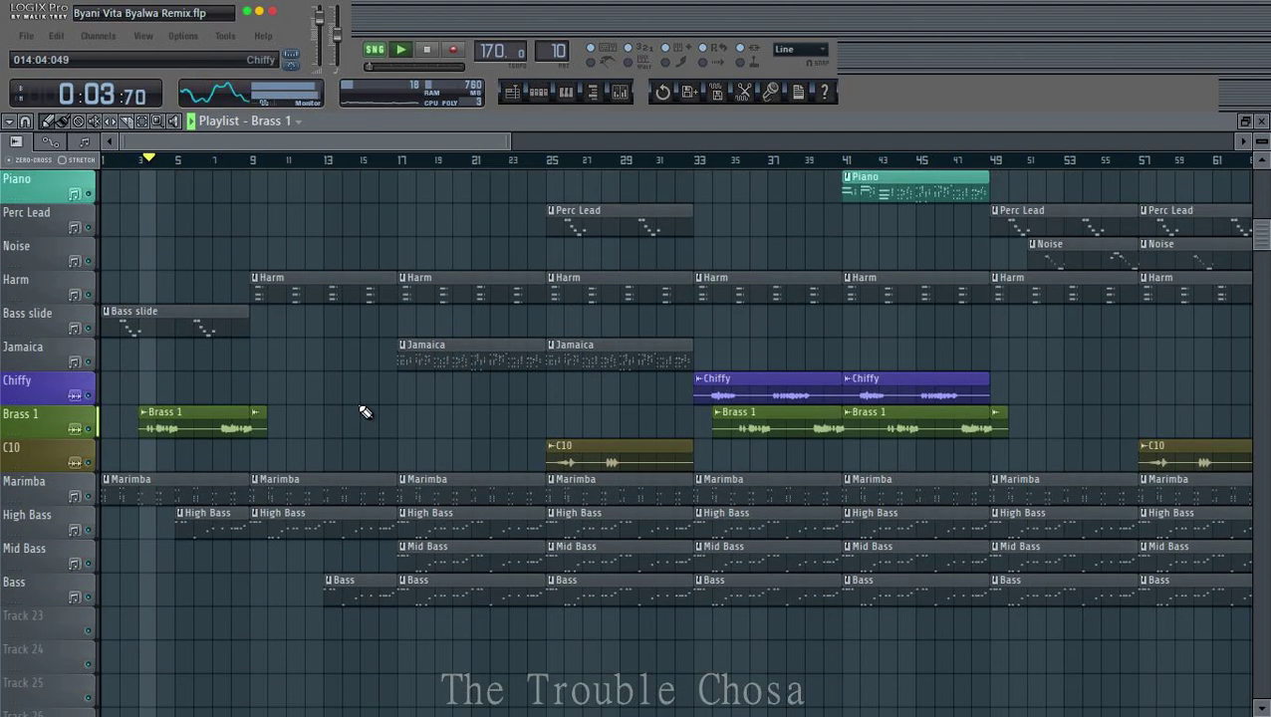
scroll(362, 414, "up", 6)
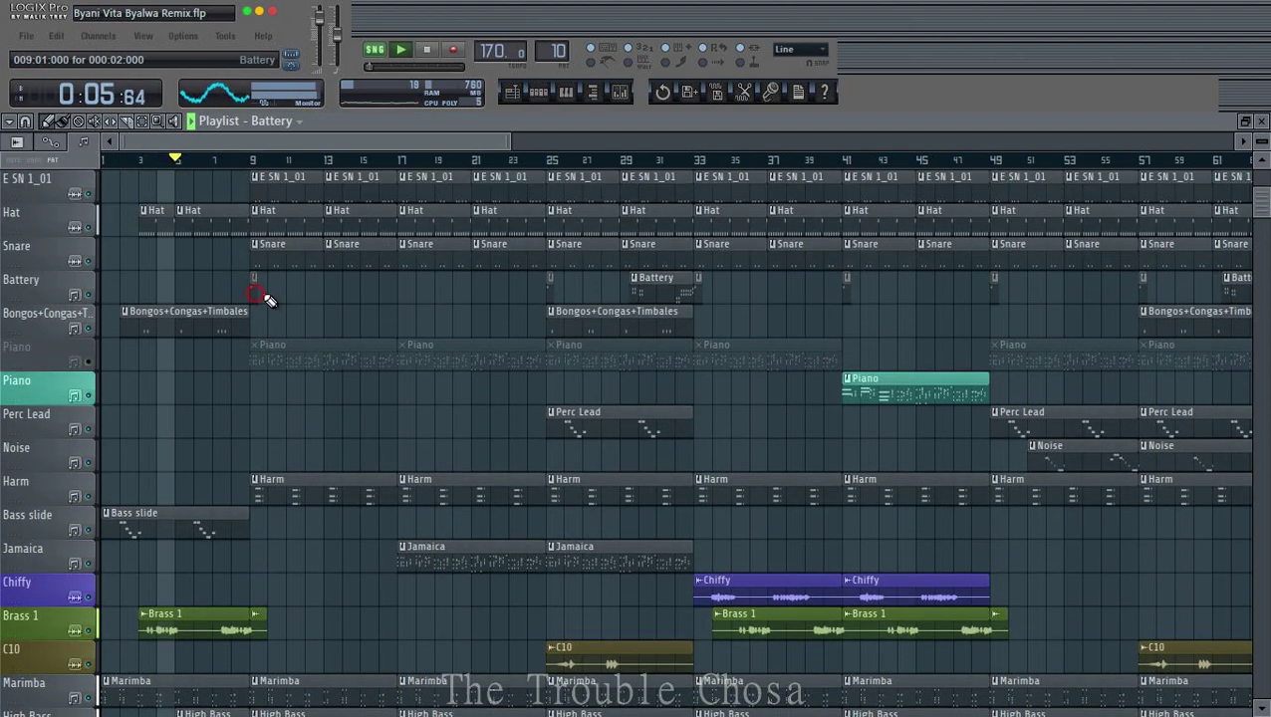
left_click(88, 361)
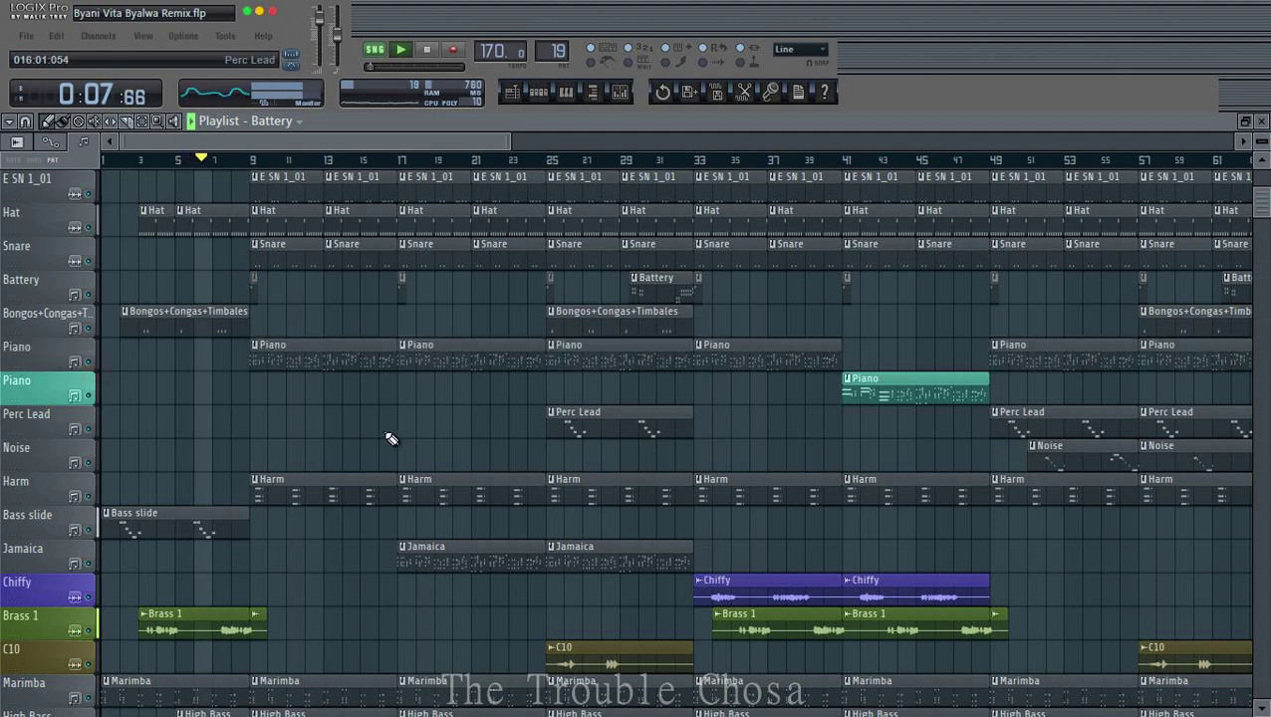
Step: Delete the Harm clip between bars 9 and 17
scroll(368, 159, "down", 4)
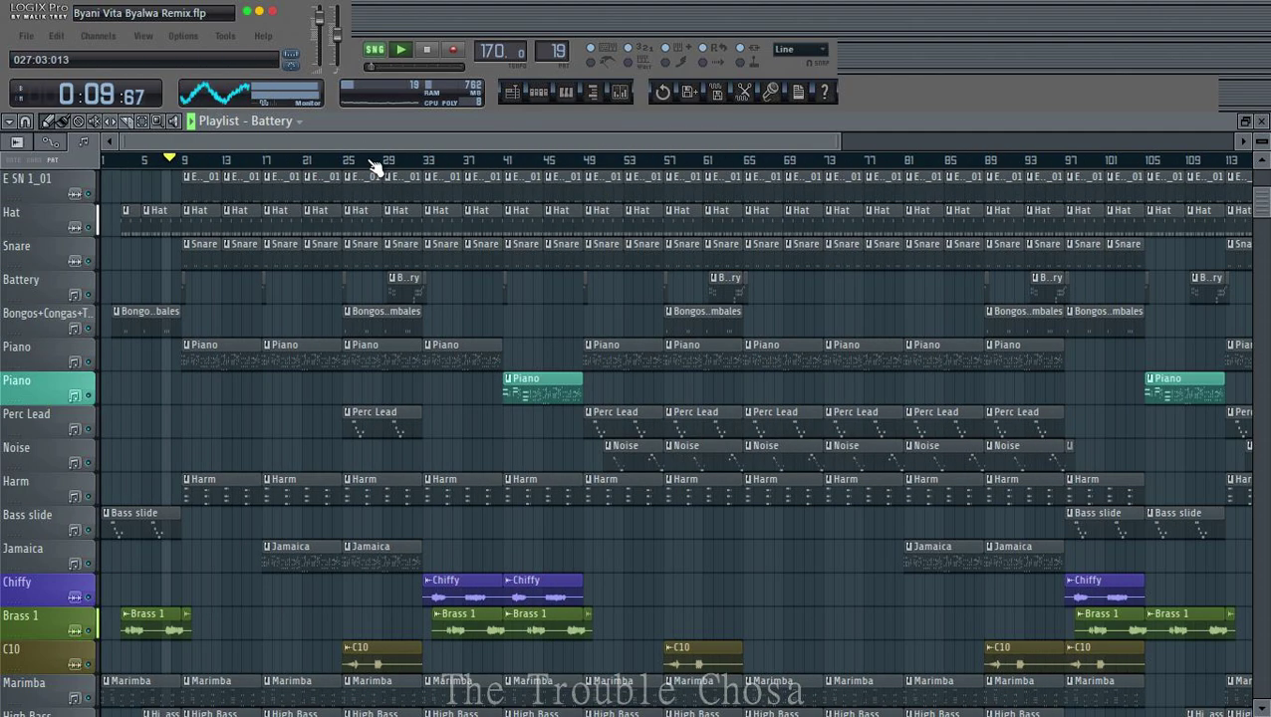
scroll(1208, 478, "down", 4)
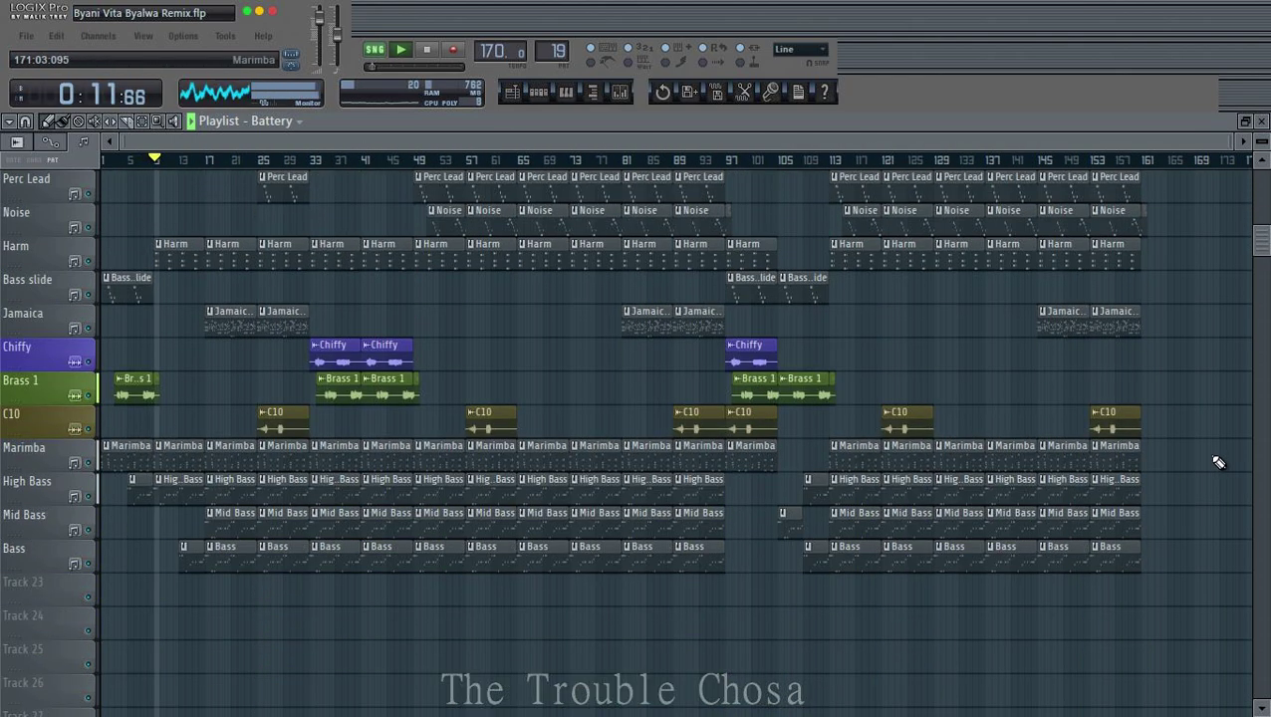
scroll(1219, 462, "up", 3)
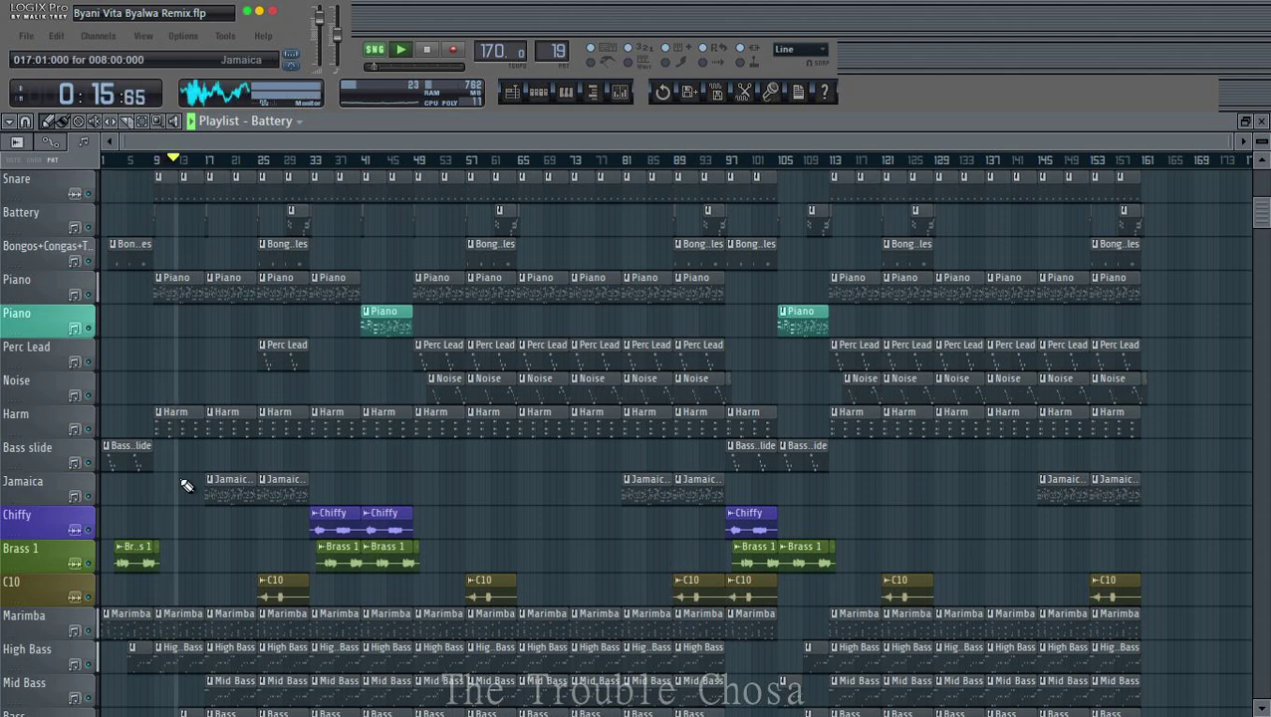
key("space")
right_click(180, 425)
key("space")
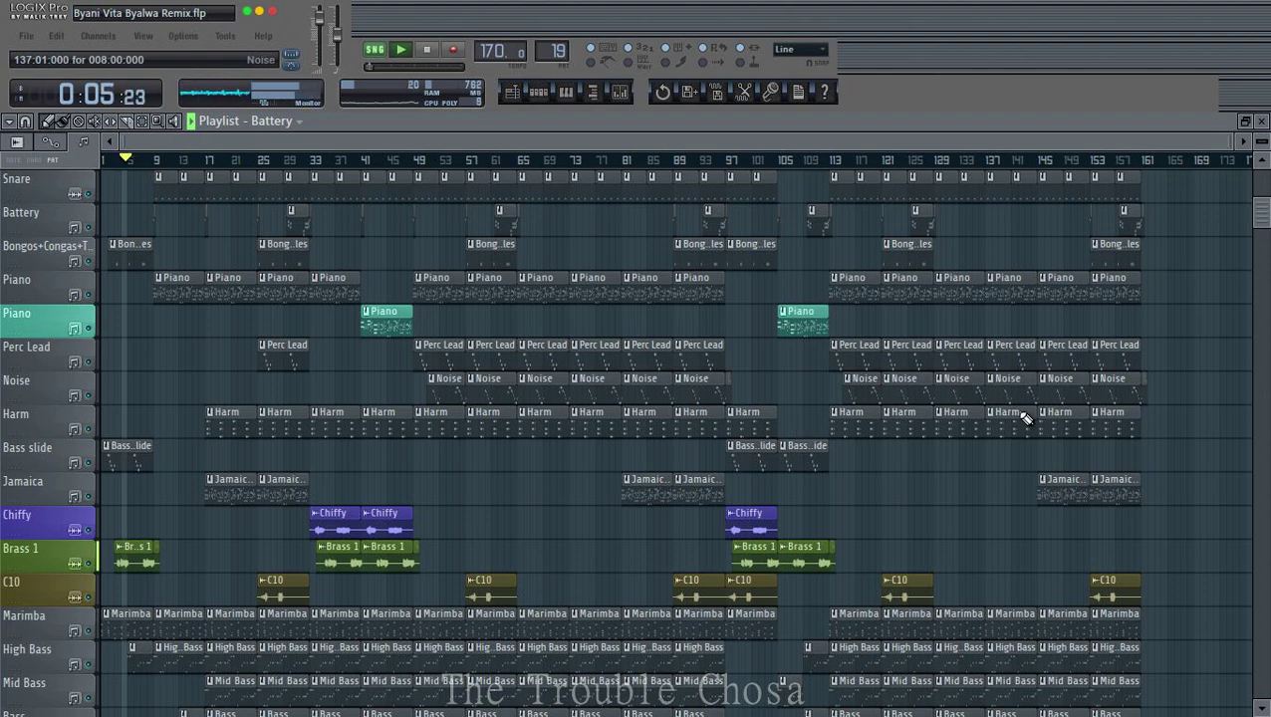
Step: Create an automation clip for the Master track's volume across the full song on Track 23
scroll(986, 408, "down", 3)
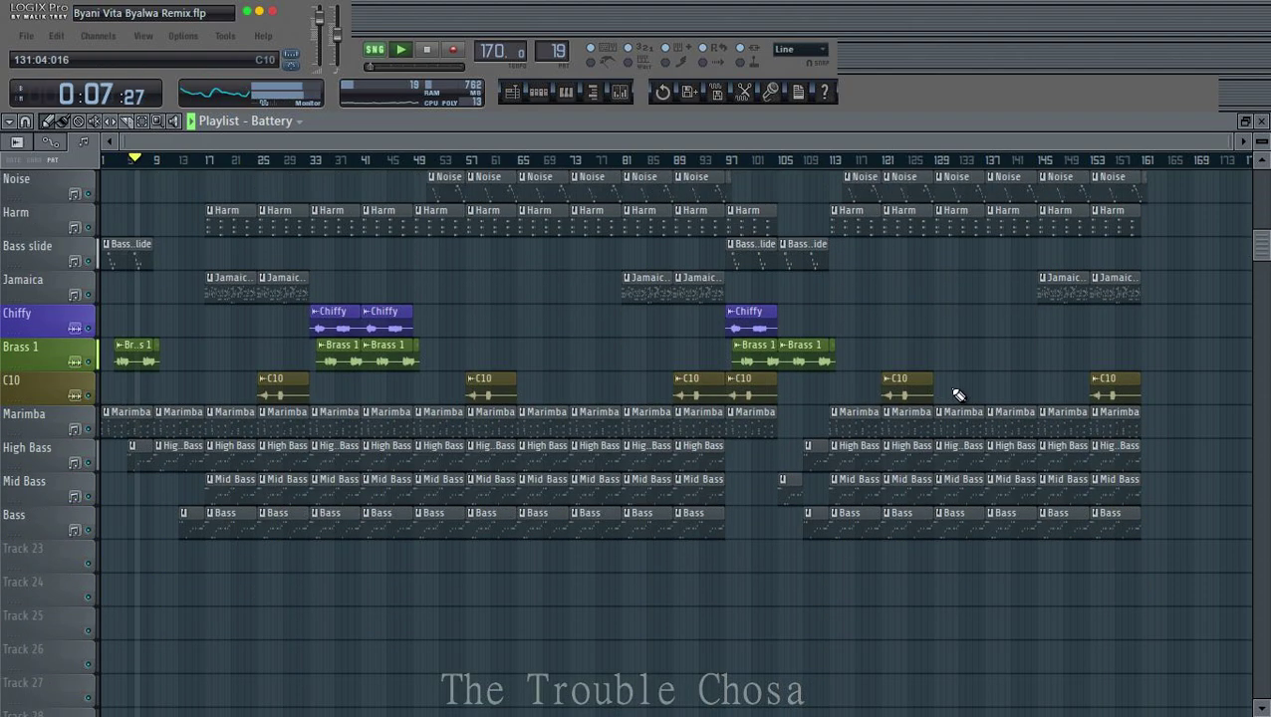
left_click(619, 92)
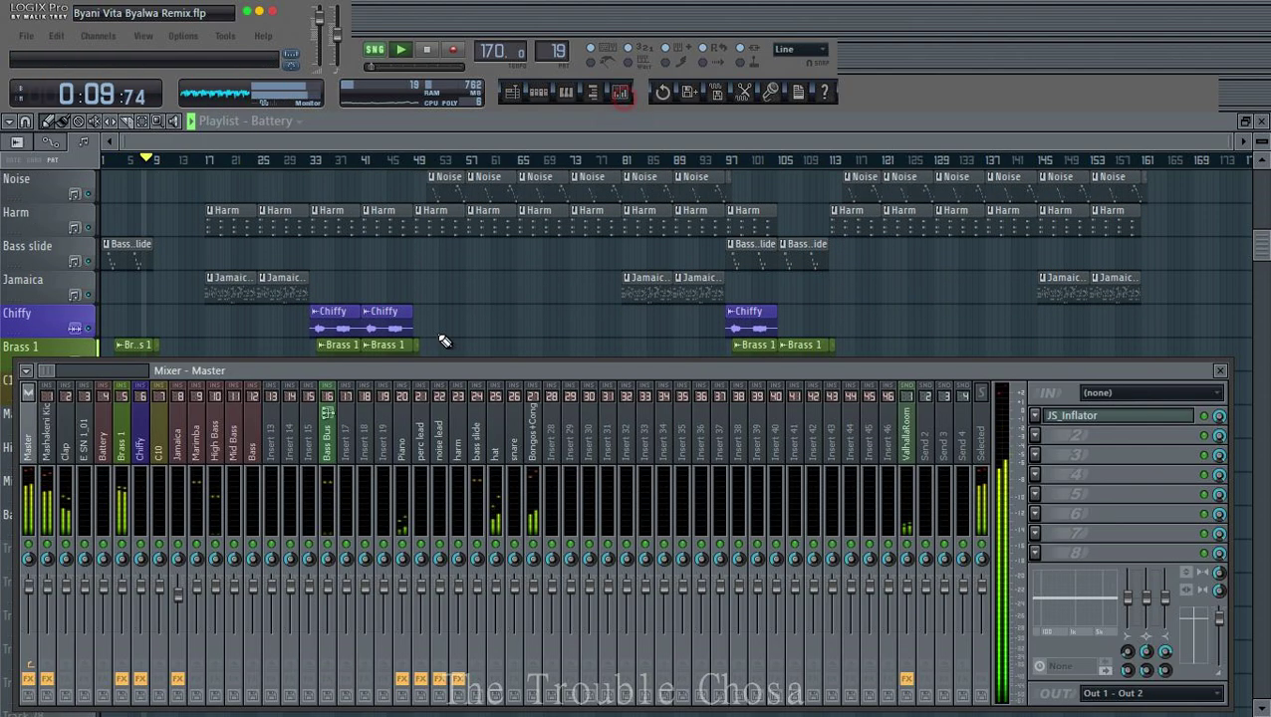
right_click(30, 587)
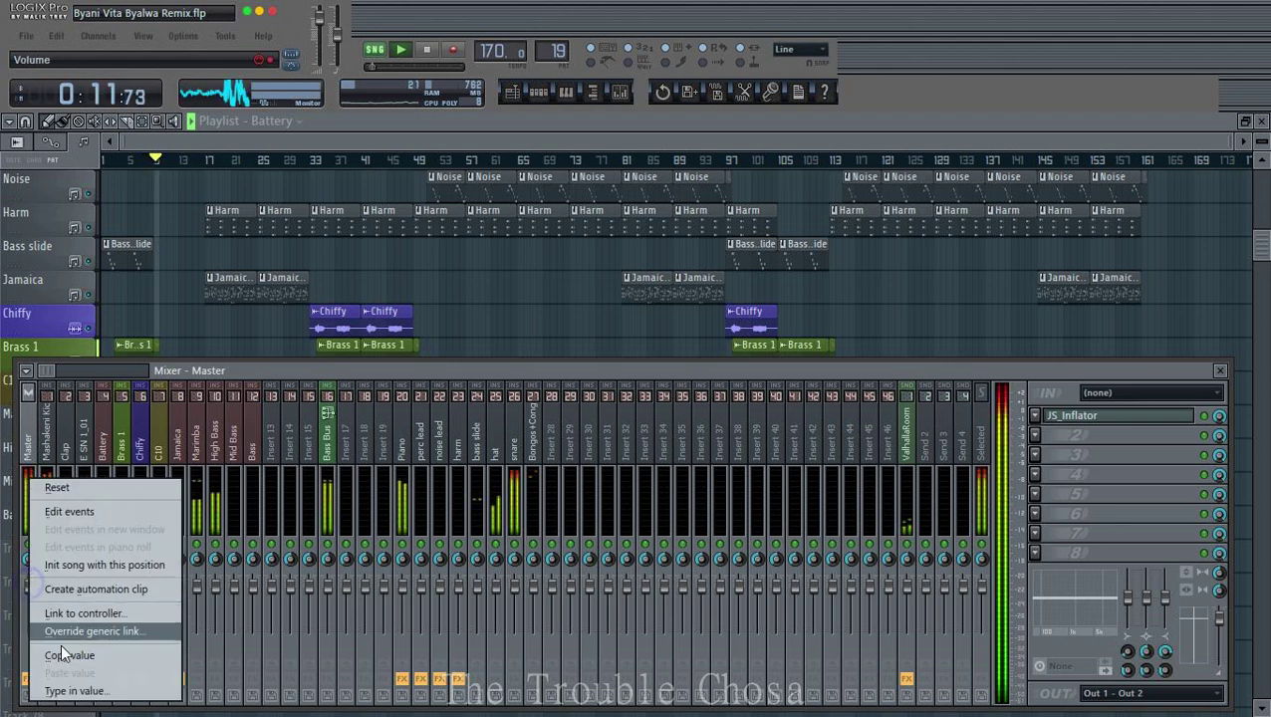
left_click(88, 590)
left_click(428, 141)
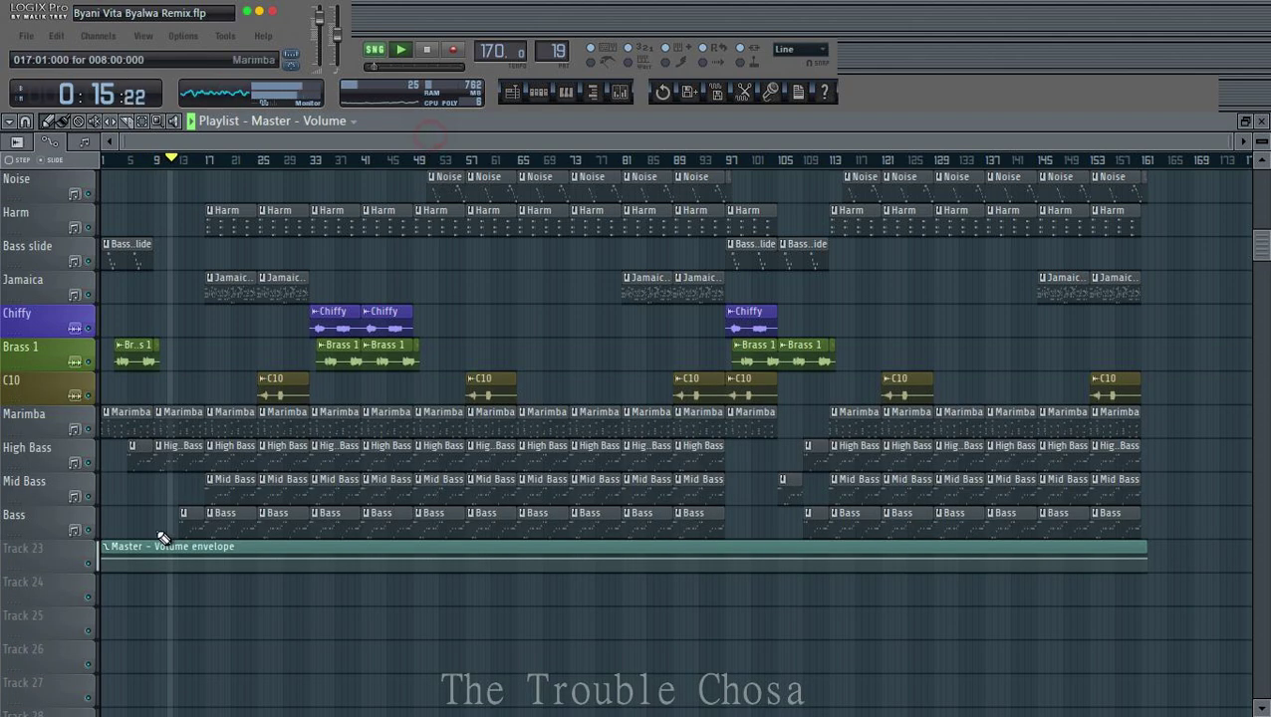
Step: Insert a track above the Master volume automation, add the Mashakeni Mhala-Mhala sample at bar 1, and route it to mixer track 13
right_click(54, 561)
left_click(127, 632)
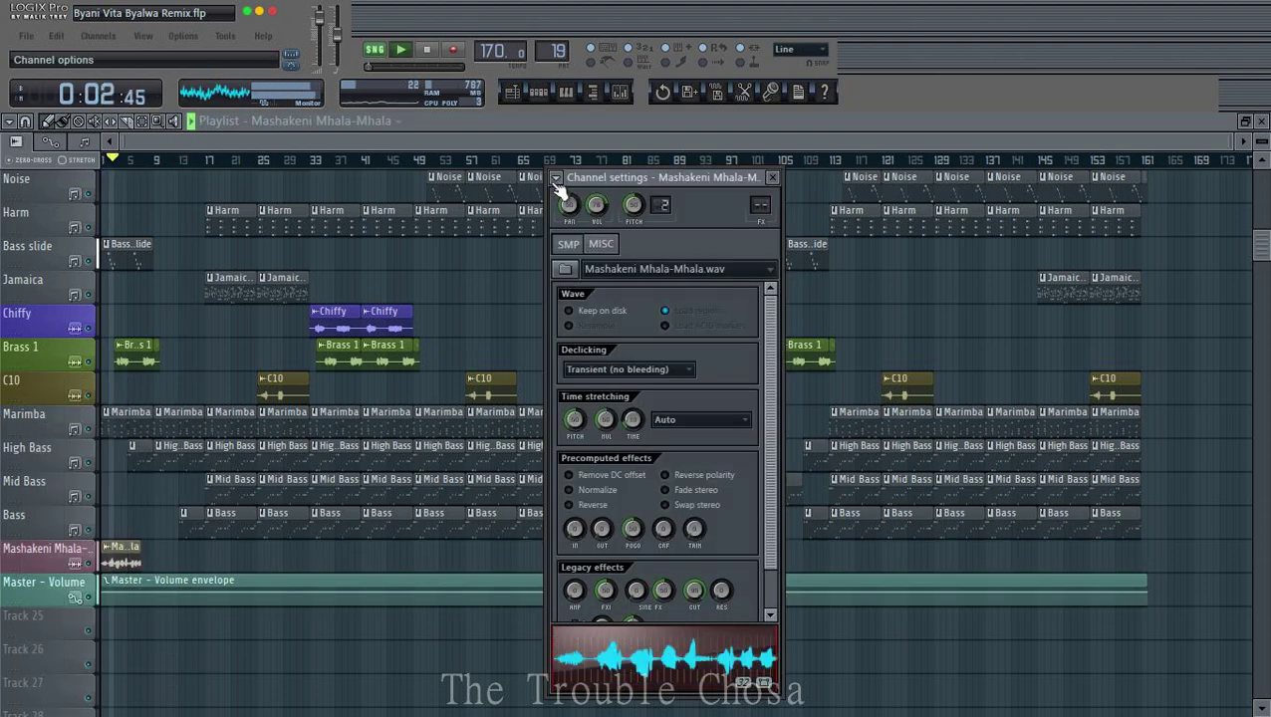
left_click(560, 97)
left_click(597, 134)
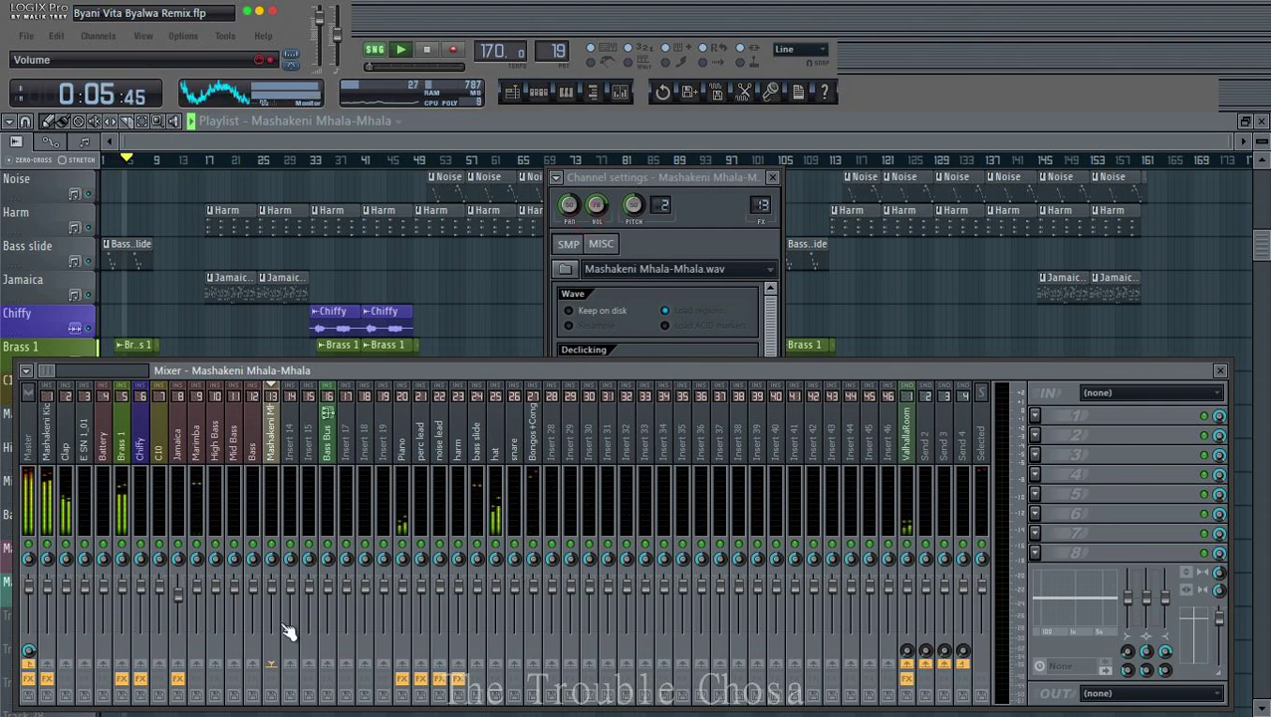
Step: Lower the mixer volume of the Mashakeni Mhala-Mhala track and set its Send 2 level to 16%
left_click_drag(271, 663, 271, 596)
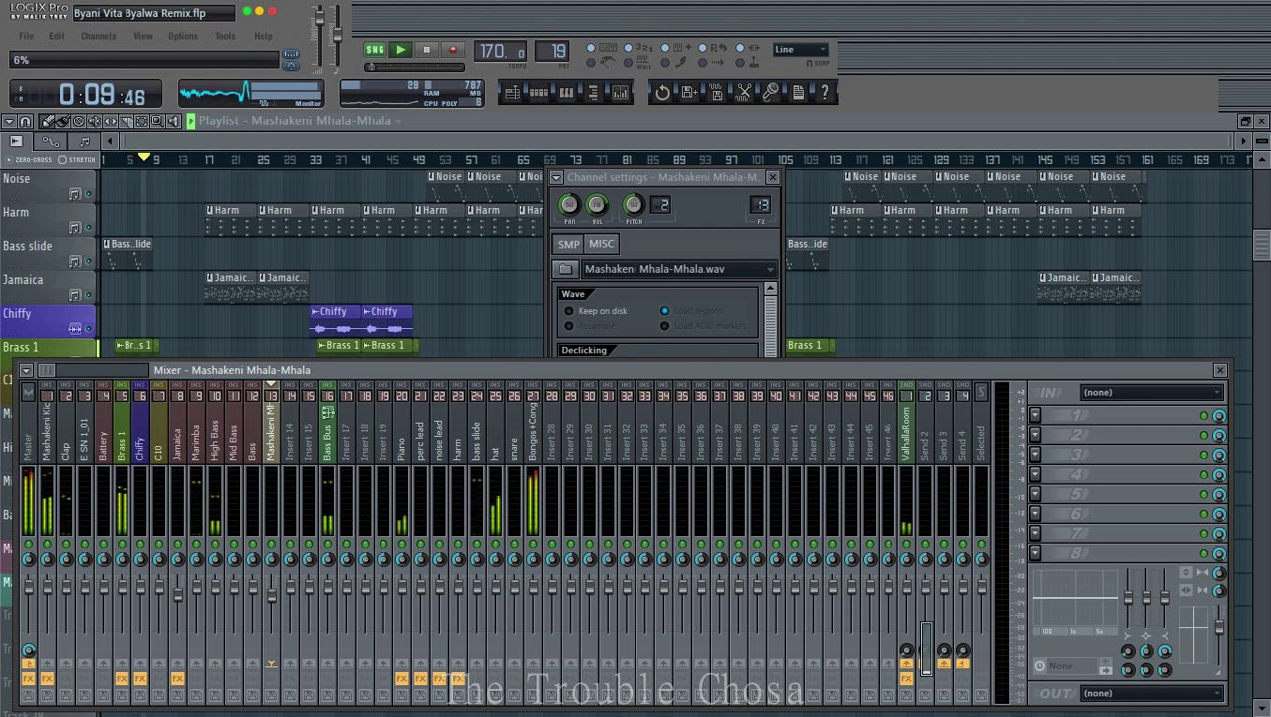
left_click_drag(926, 649, 926, 639)
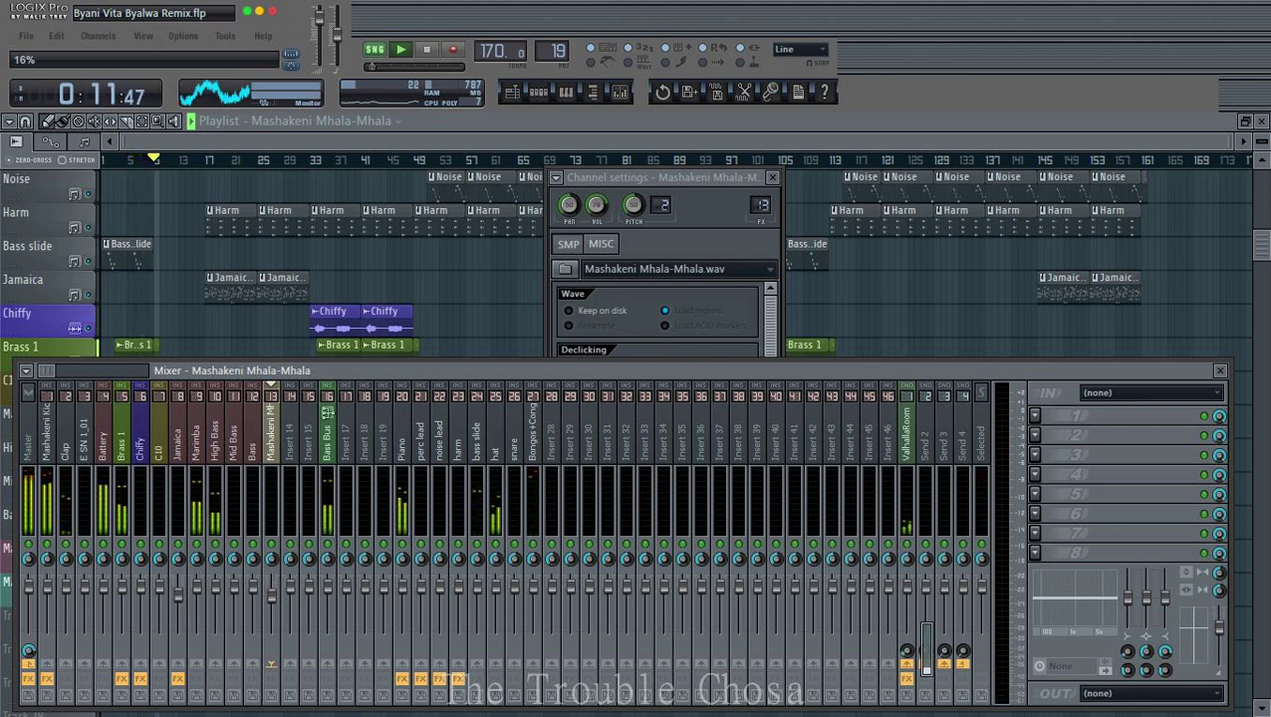
left_click(760, 140)
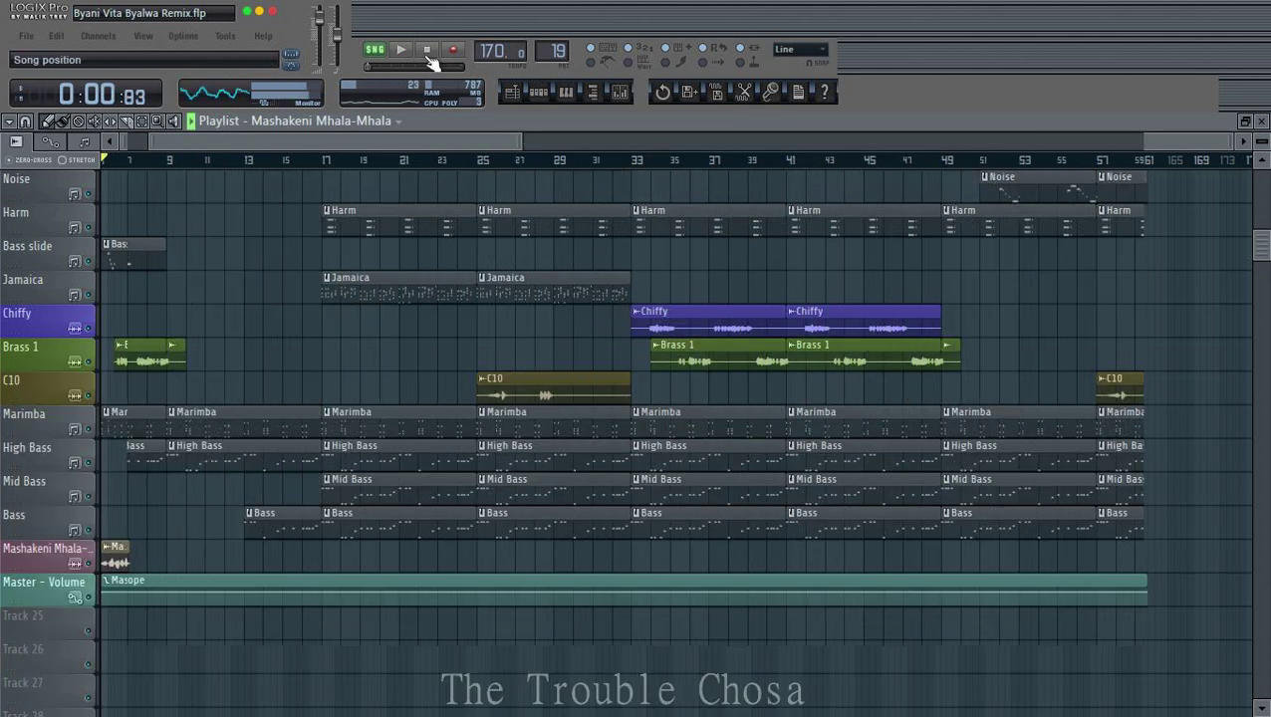
Step: Play the song from the start and examine the intro arrangement and the notes of the High Bass pattern
right_click(73, 424)
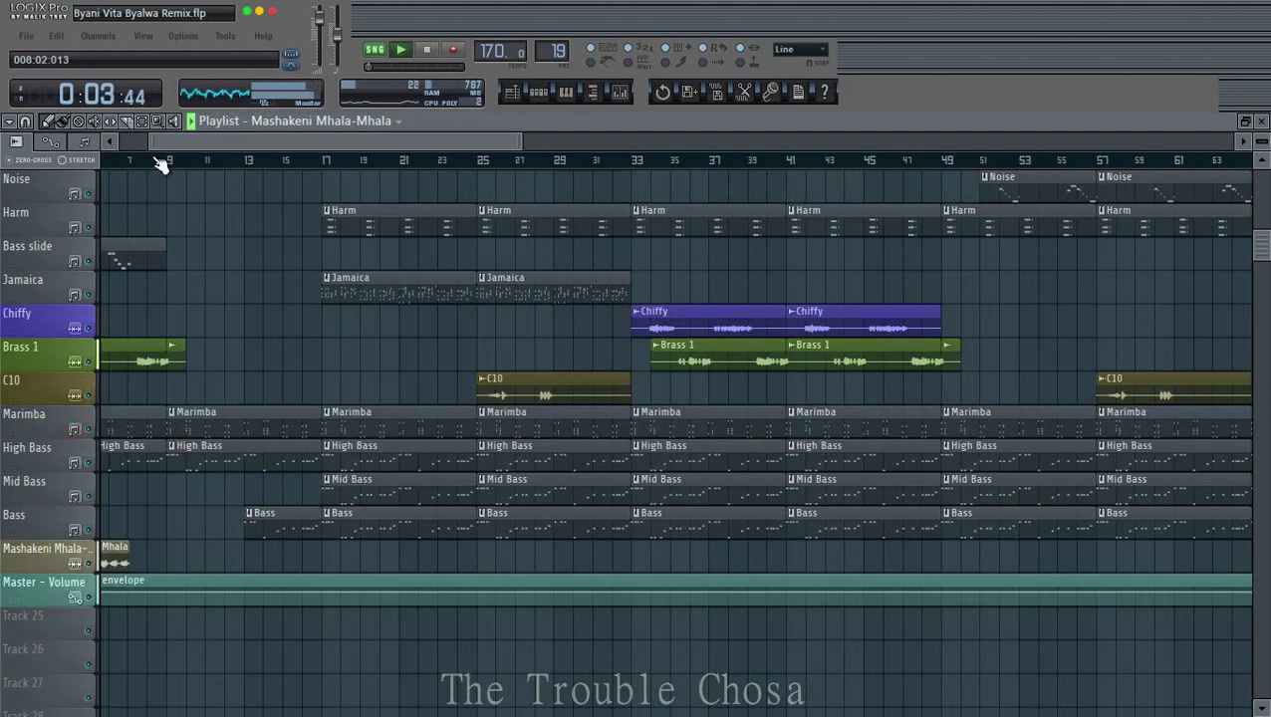
scroll(160, 164, "up", 3)
scroll(215, 139, "up", 2)
scroll(417, 164, "down", 2)
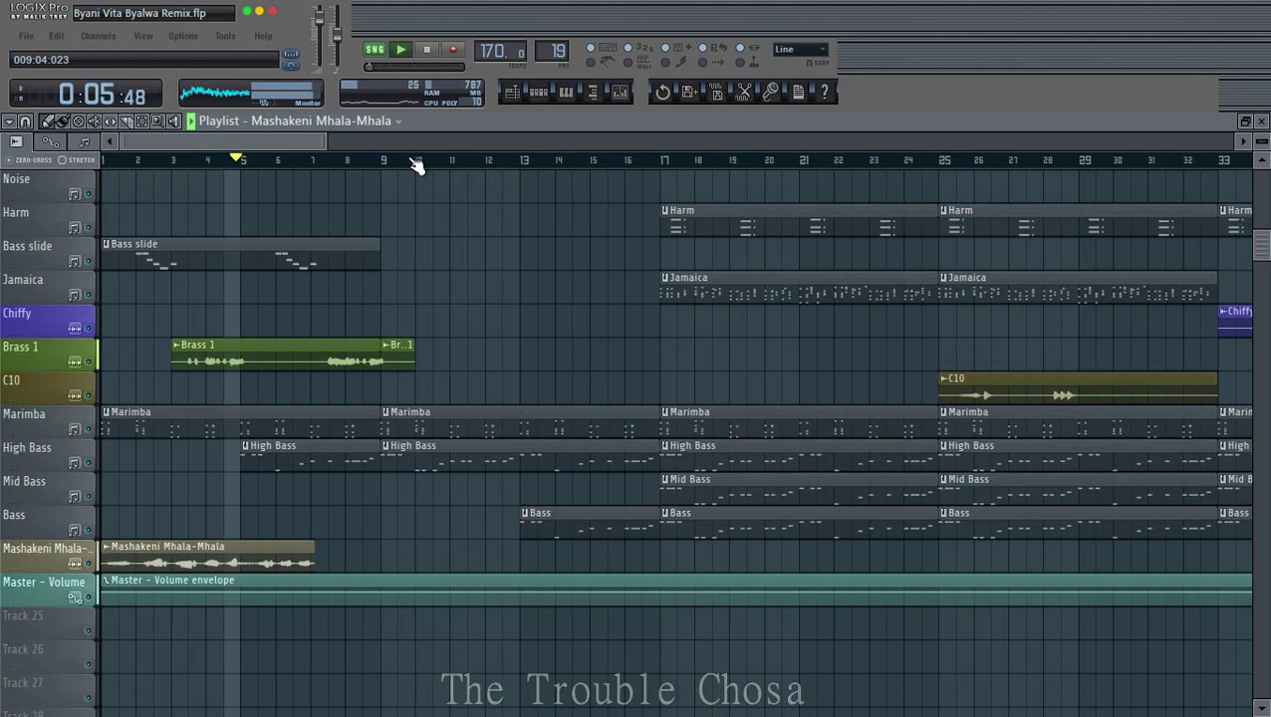
scroll(416, 164, "down", 4)
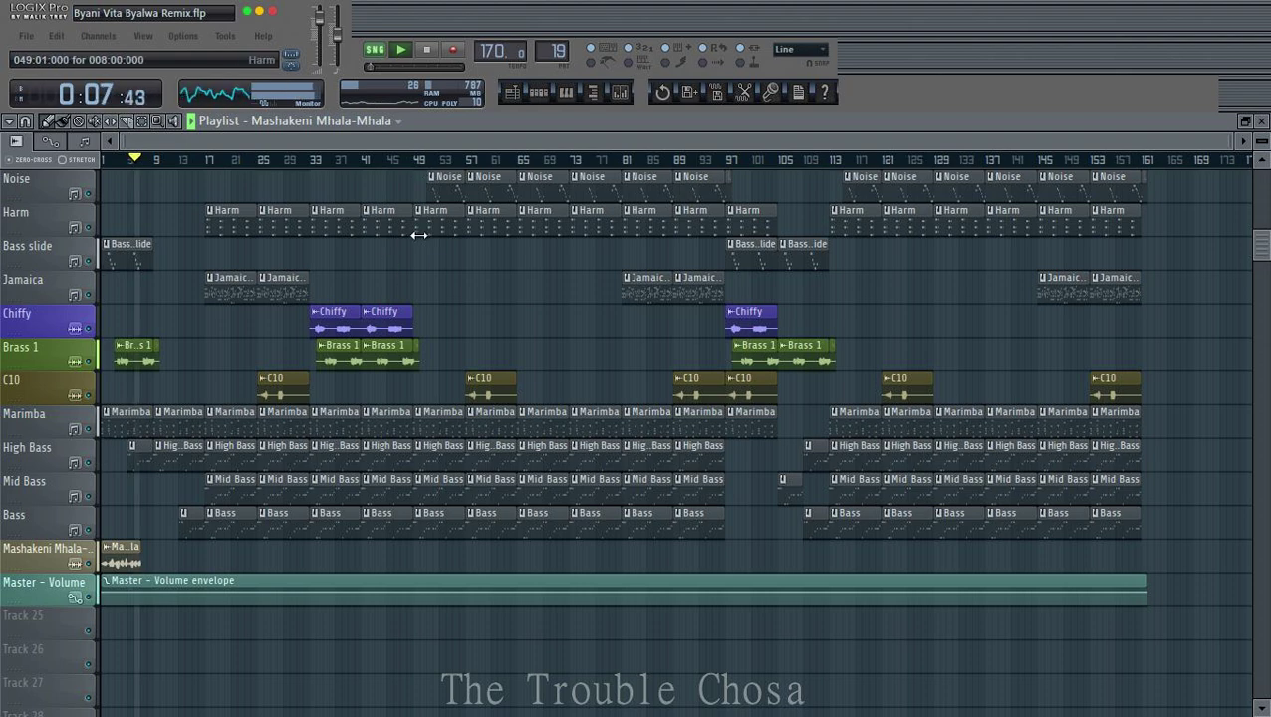
scroll(629, 445, "up", 2)
scroll(315, 479, "down", 4)
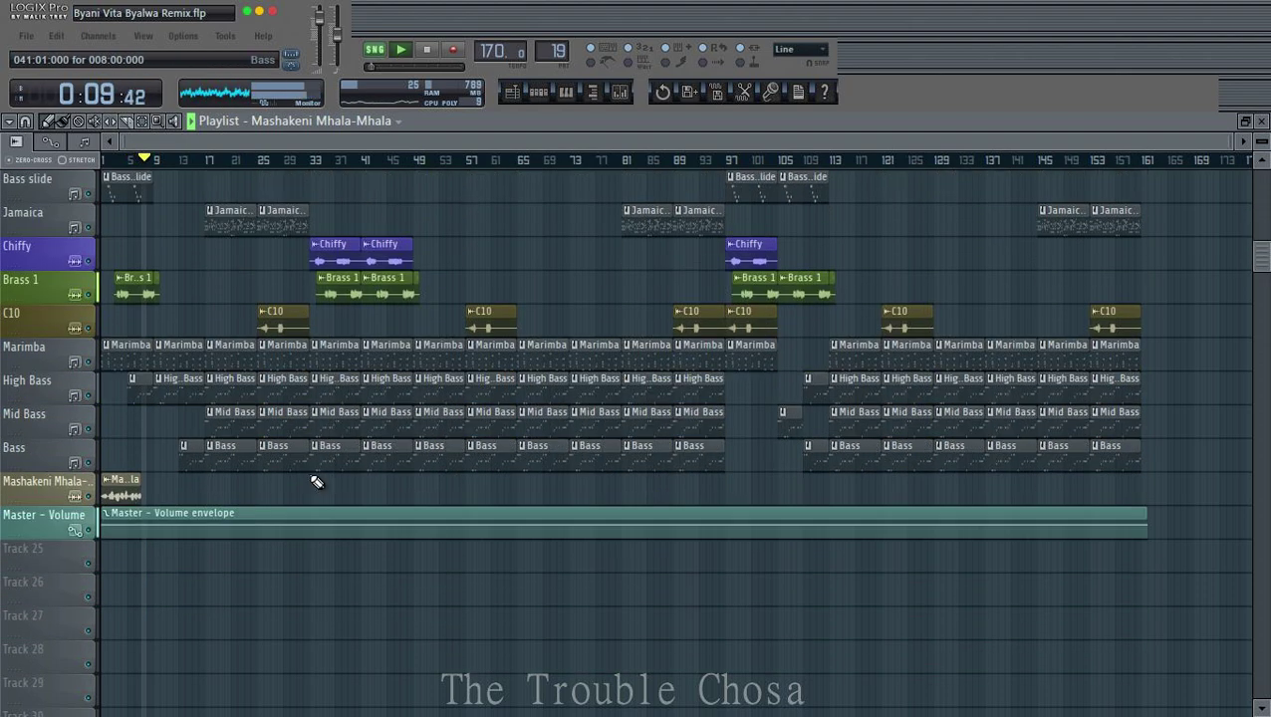
double_click(169, 391)
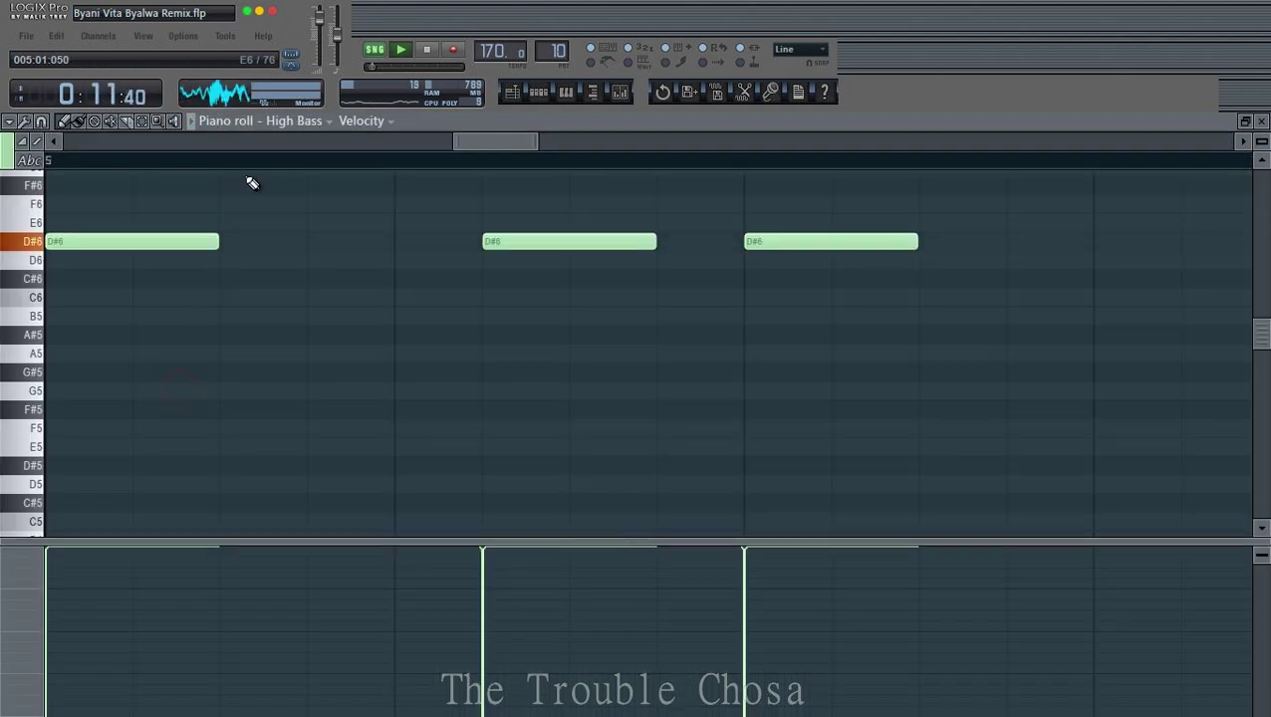
scroll(264, 164, "down", 4)
scroll(274, 161, "down", 3)
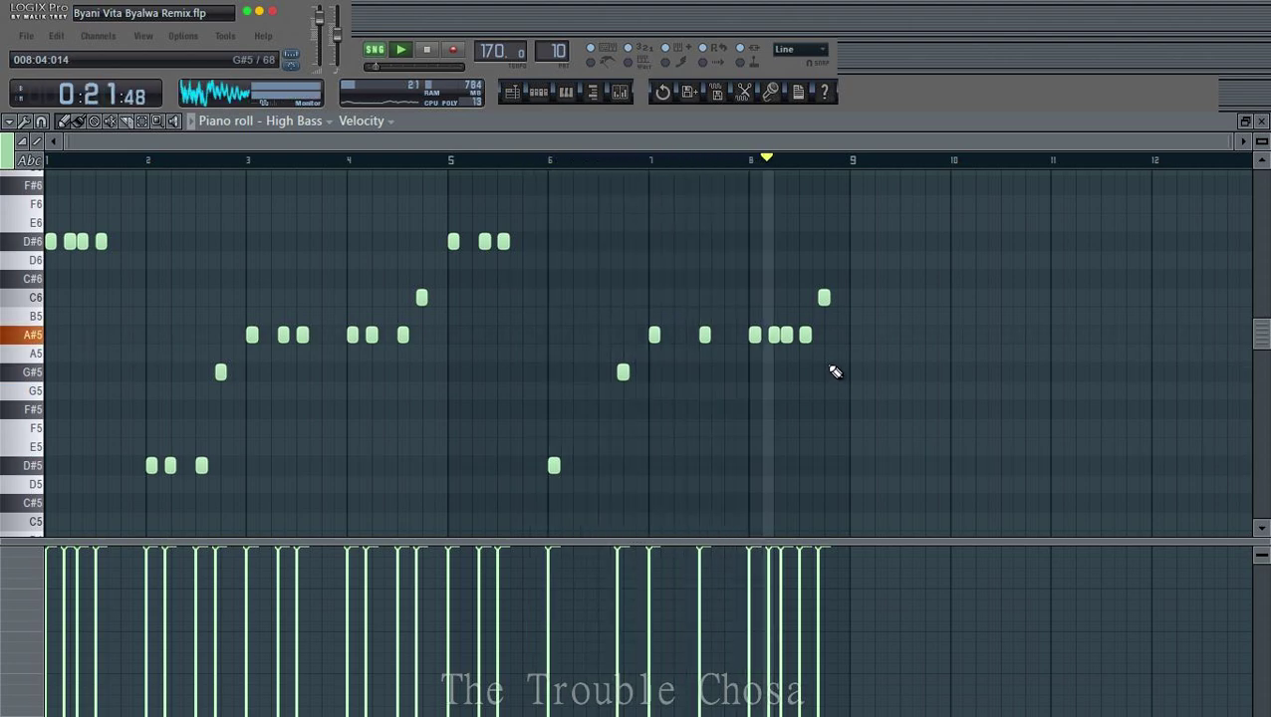
left_click(1261, 121)
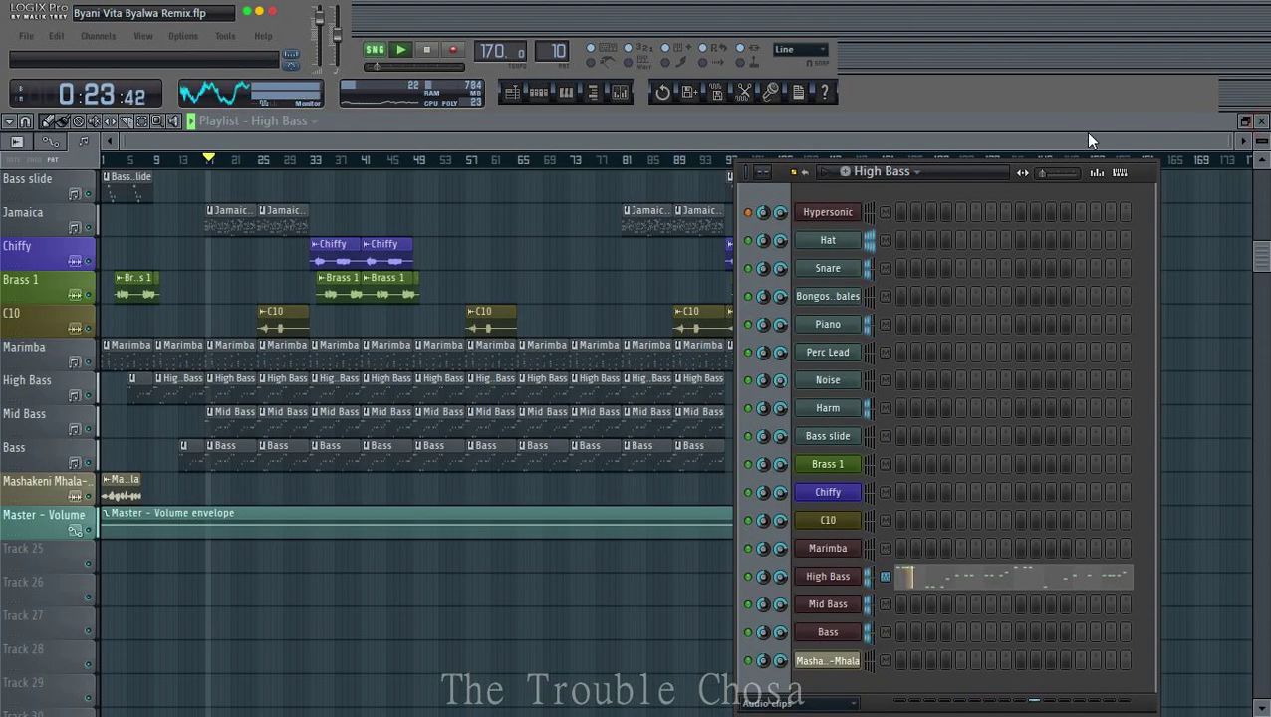
left_click(1086, 140)
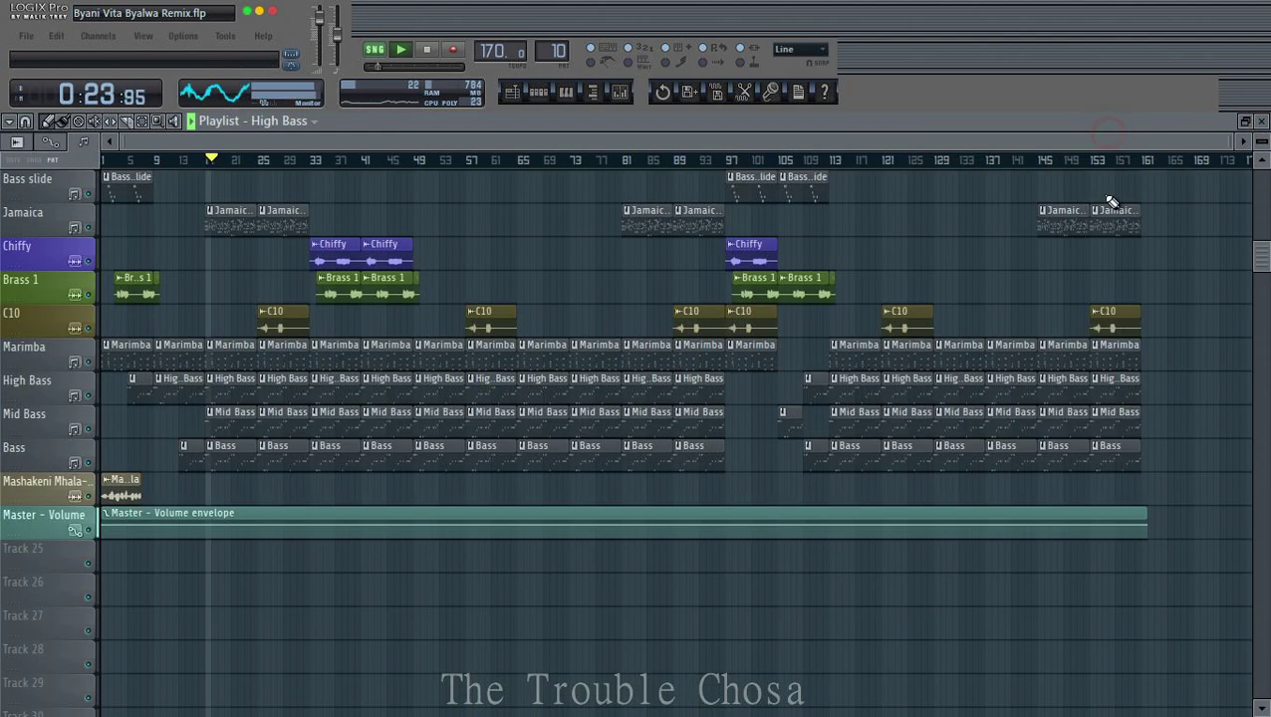
Step: Adjust the Harm mixer track's panning and lower the Jamaica track's volume to 70% (-7.1 dB)
left_click(619, 93)
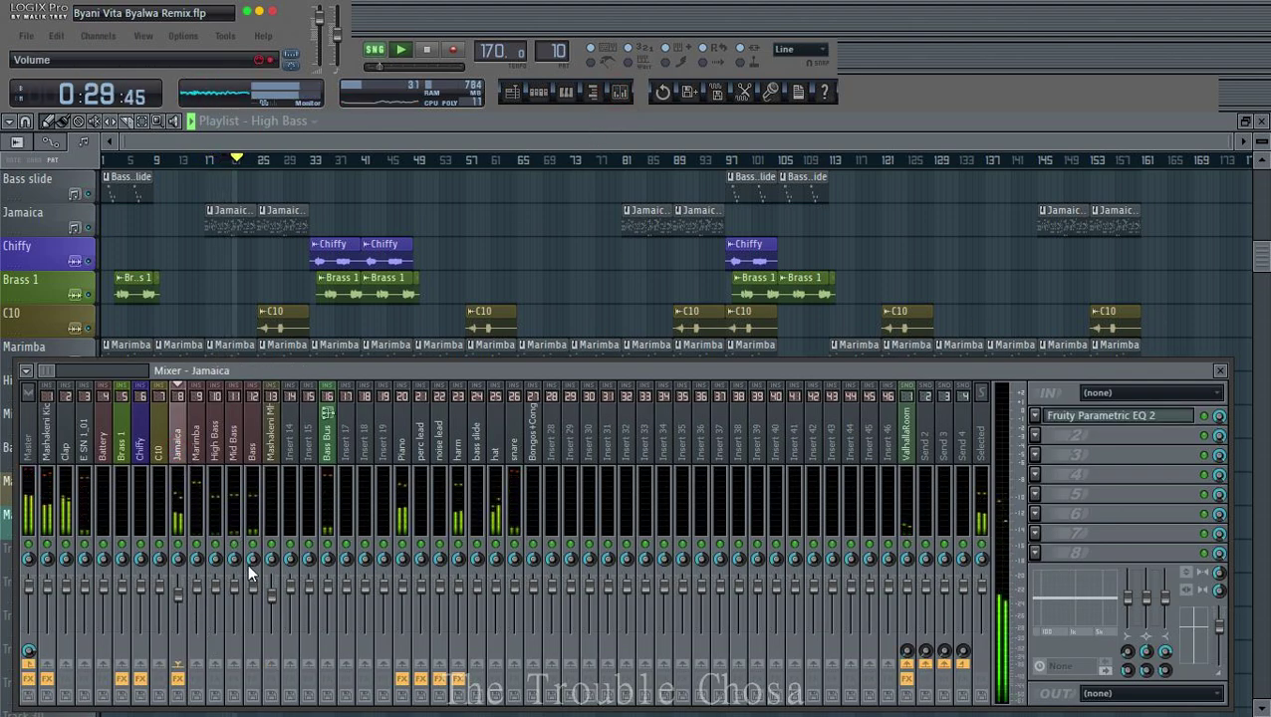
left_click(457, 456)
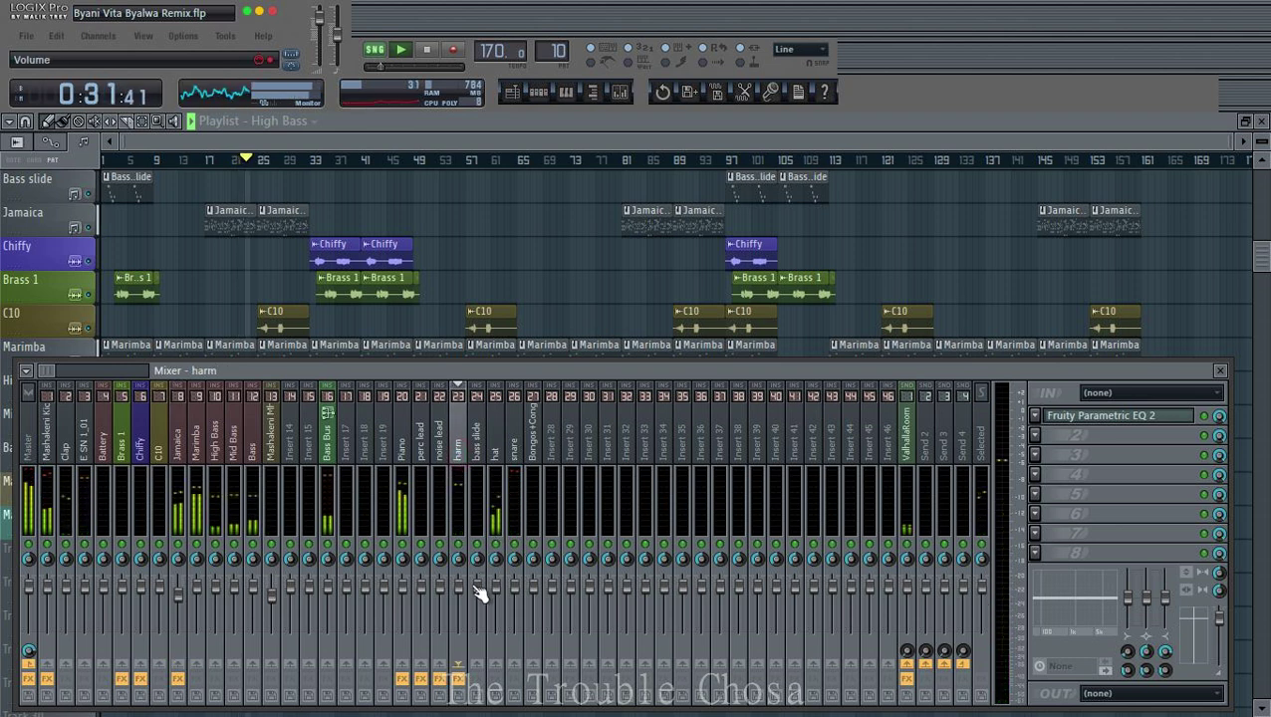
left_click_drag(457, 556, 457, 538)
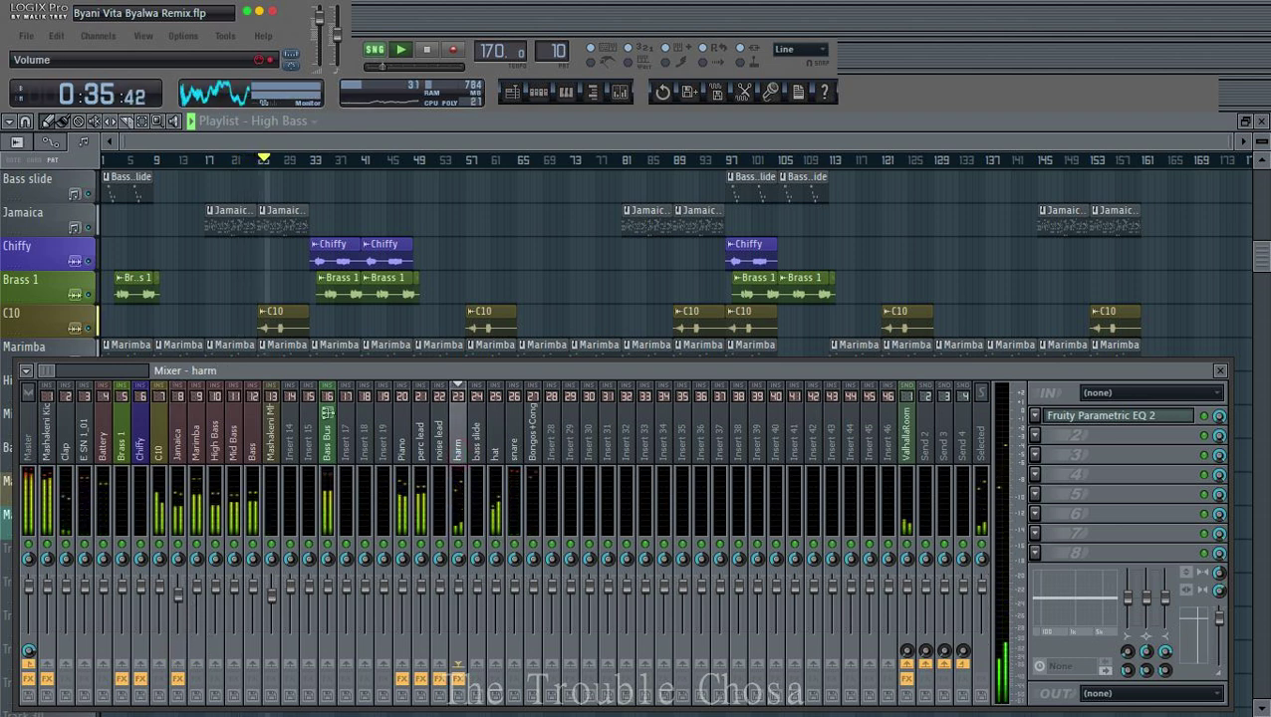
left_click(177, 448)
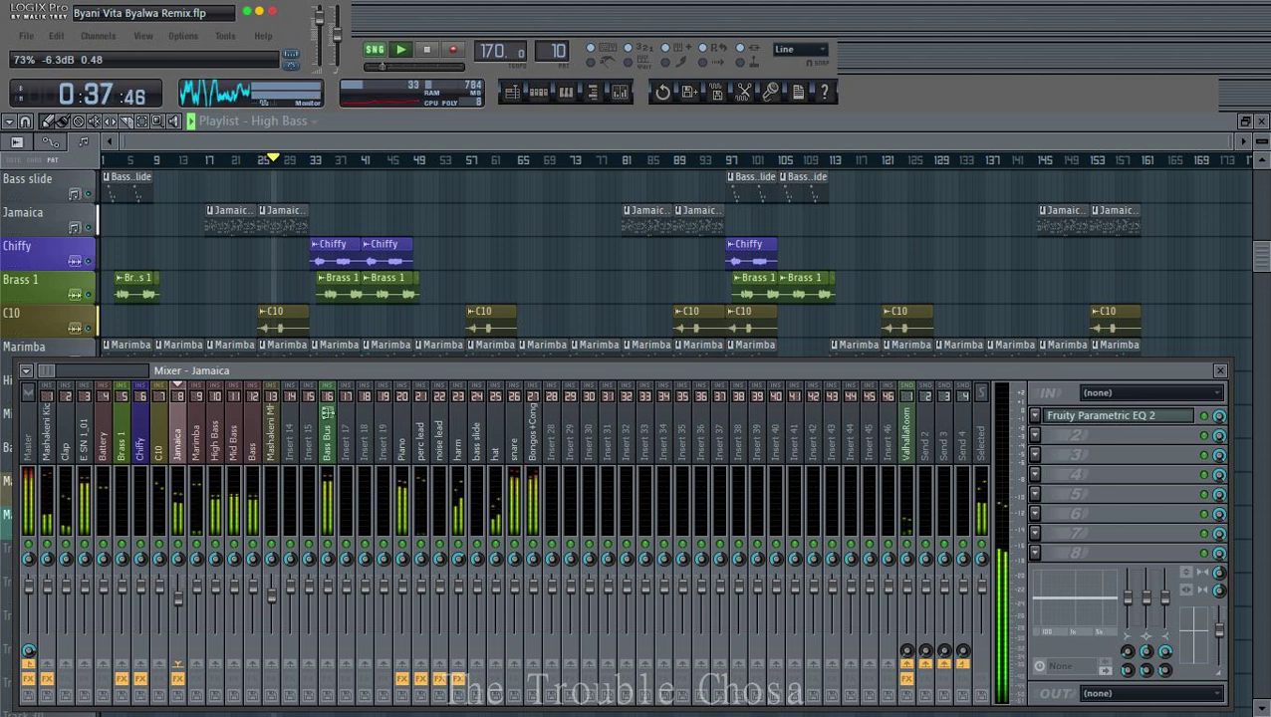
left_click_drag(178, 598, 178, 600)
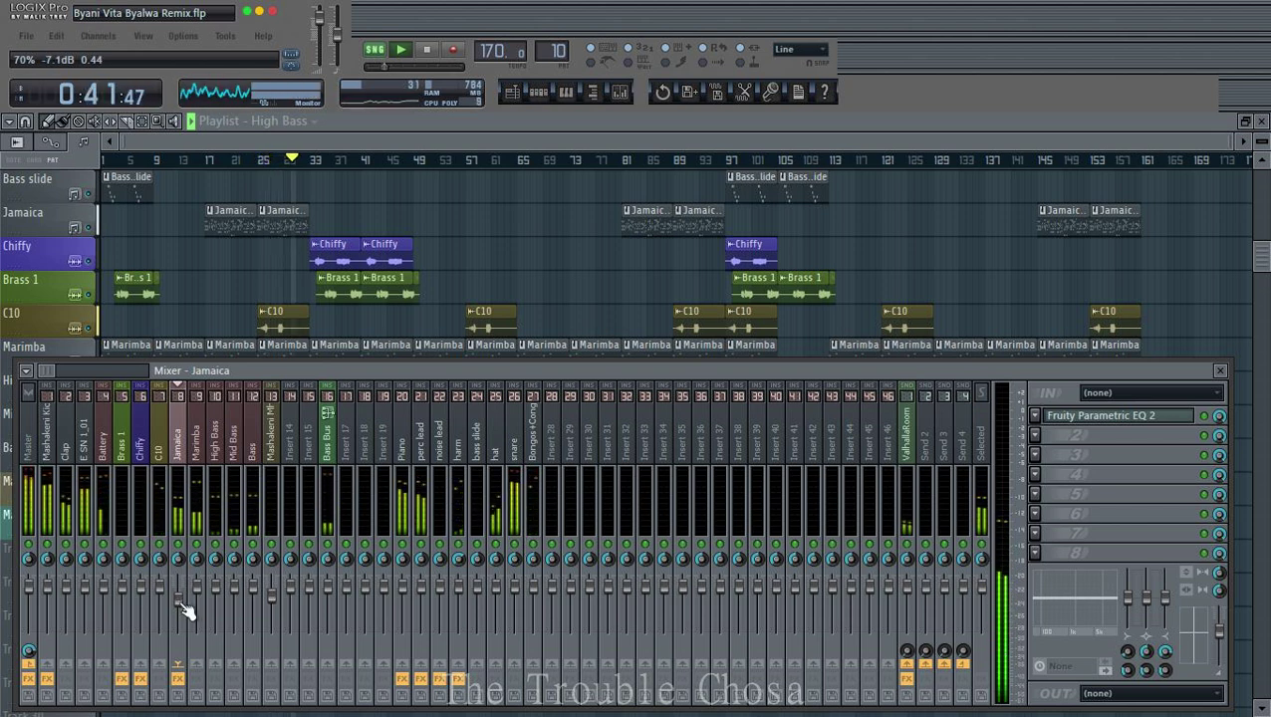
left_click(34, 445)
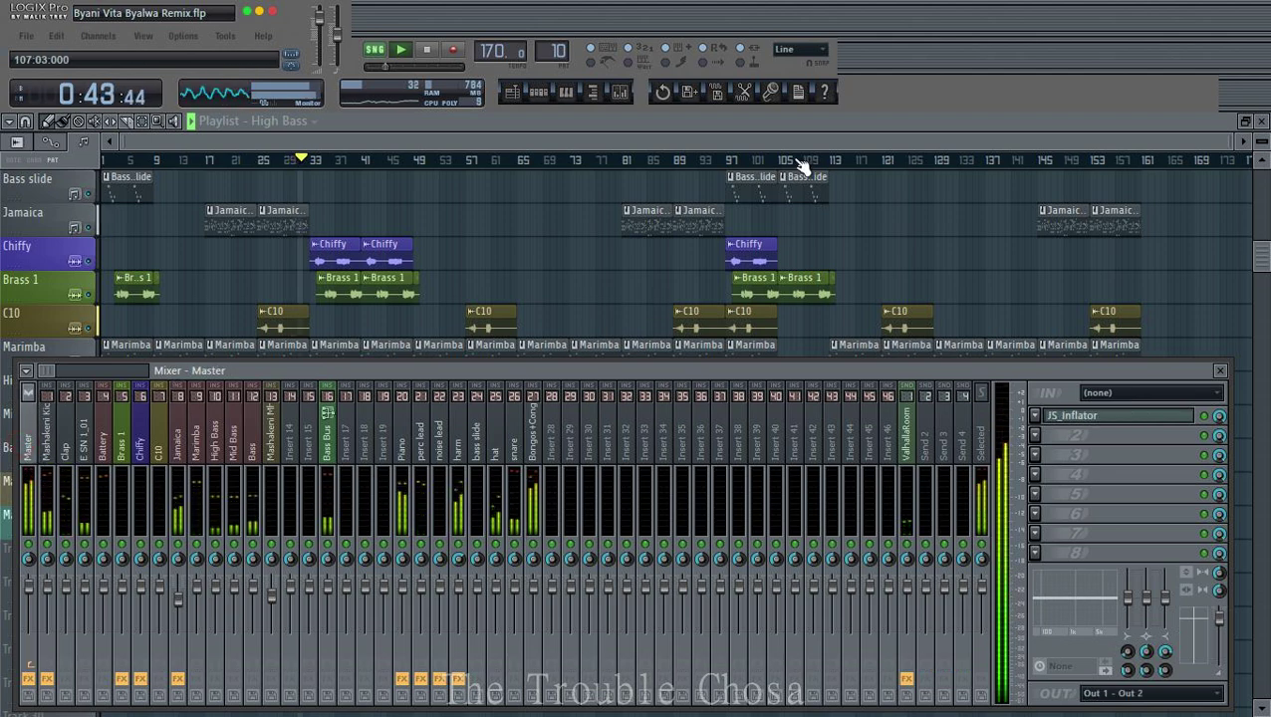
key("F9")
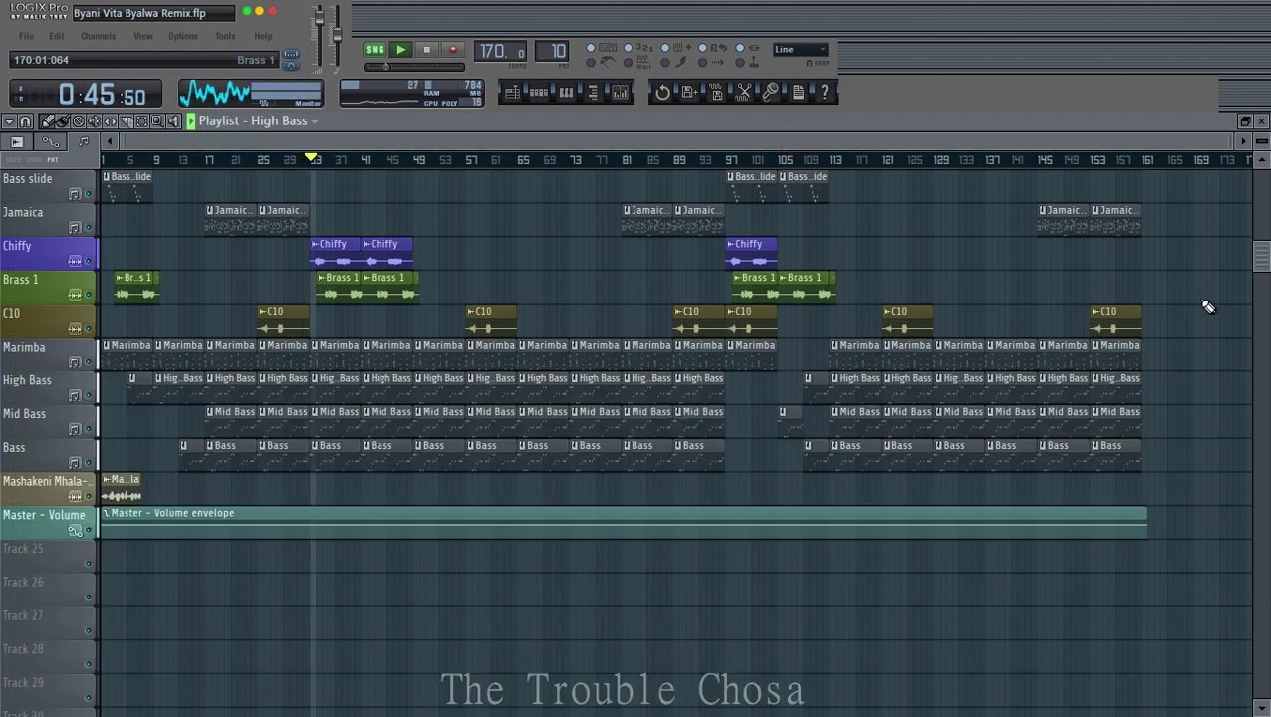
Step: Set the Chiffy mixer track's volume to 91% (-2.2 dB) and copy that level to the Brass 1 track
scroll(1208, 307, "up", 4)
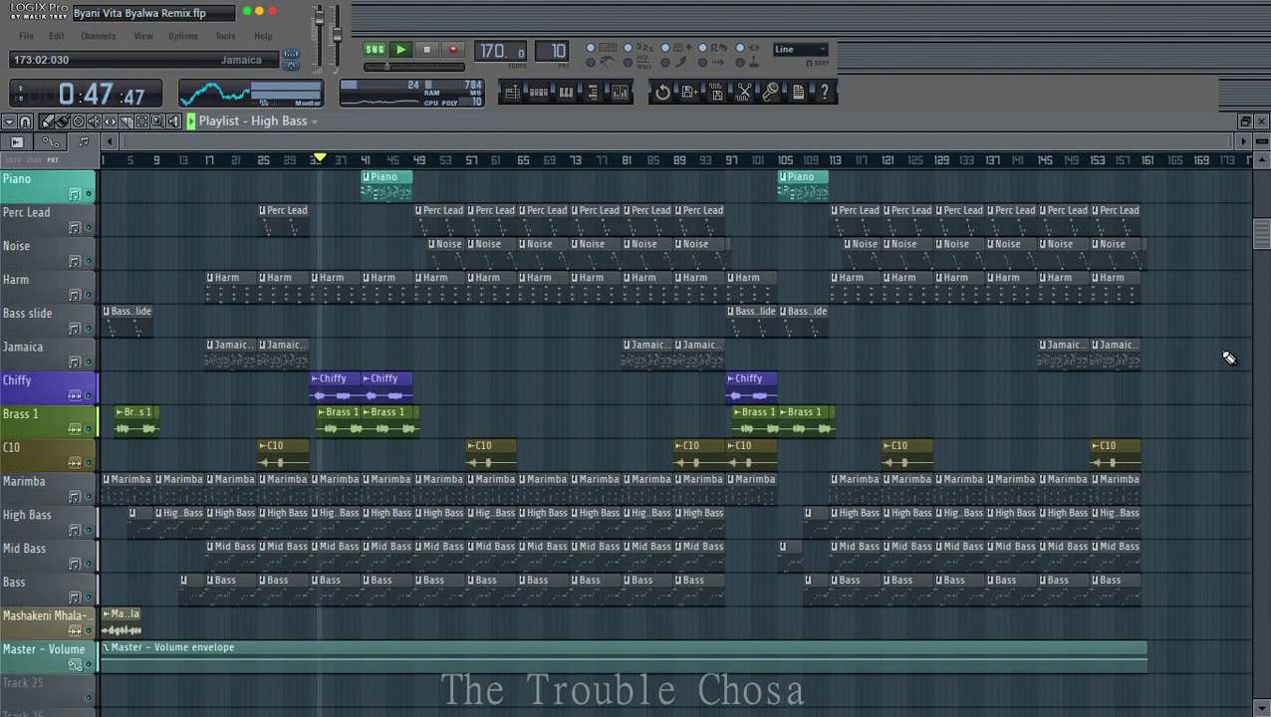
key("F9")
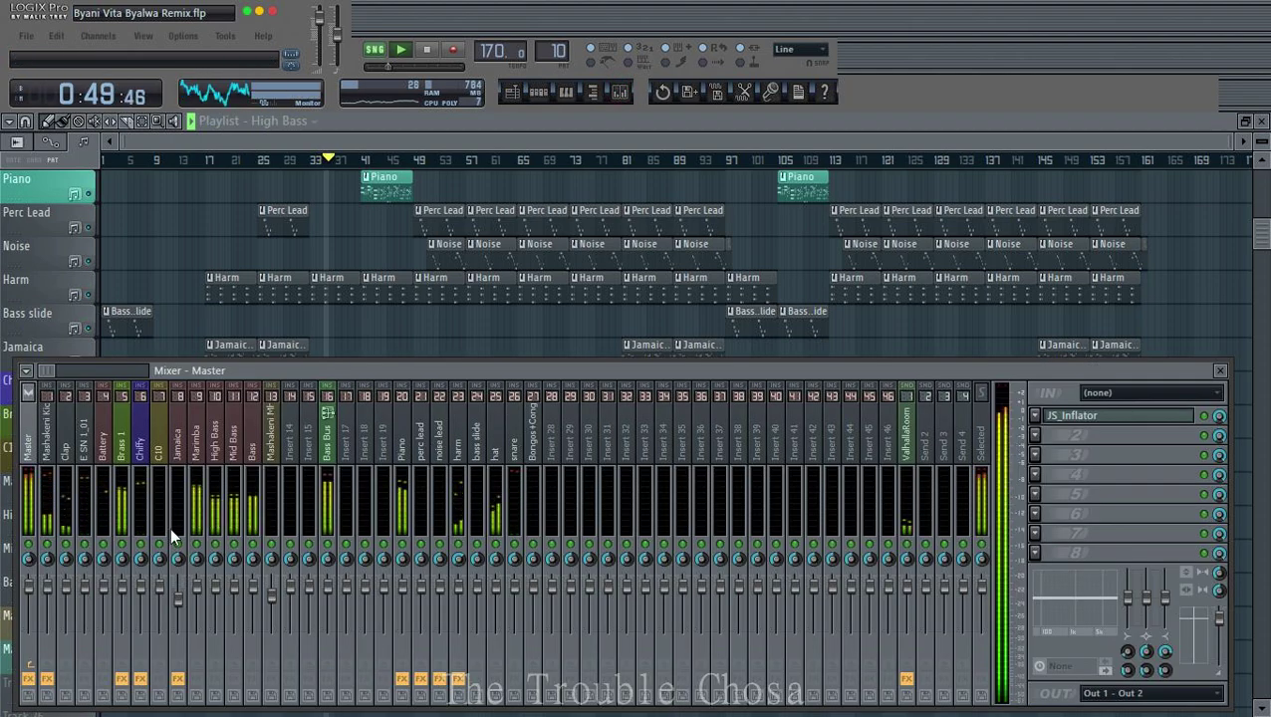
left_click(145, 592)
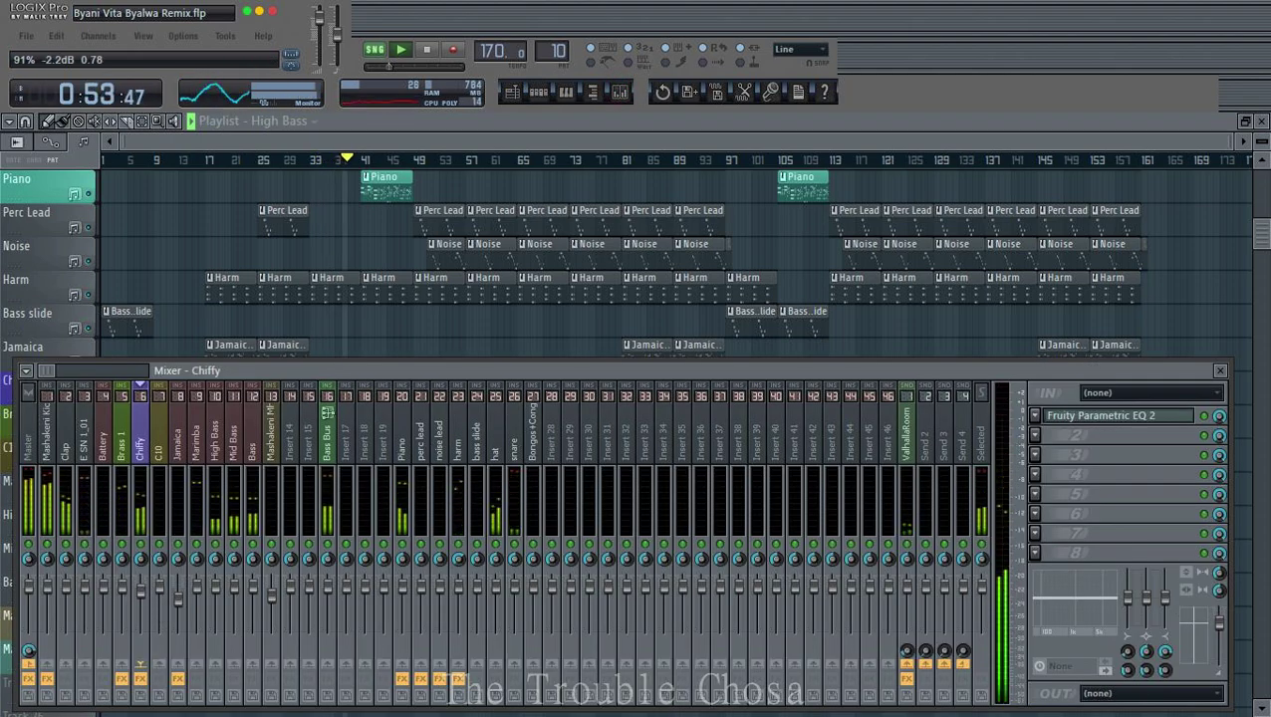
right_click(139, 591)
left_click(162, 656)
right_click(162, 592)
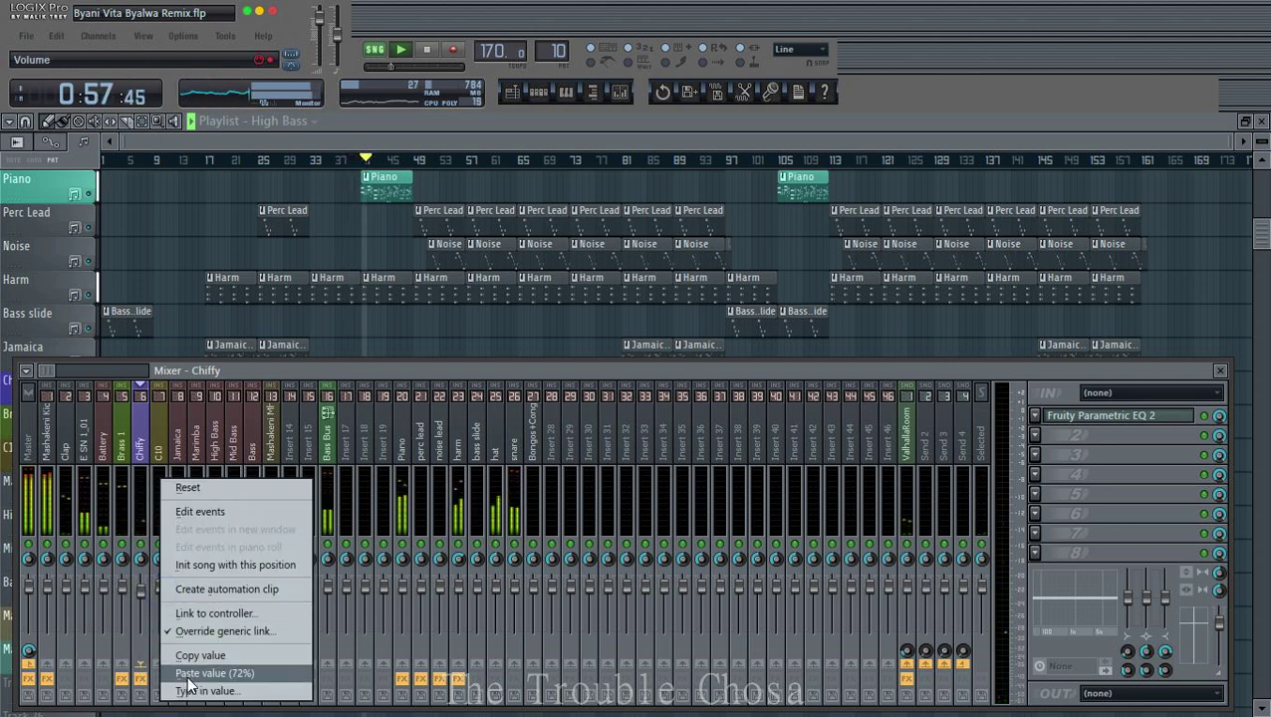
right_click(121, 583)
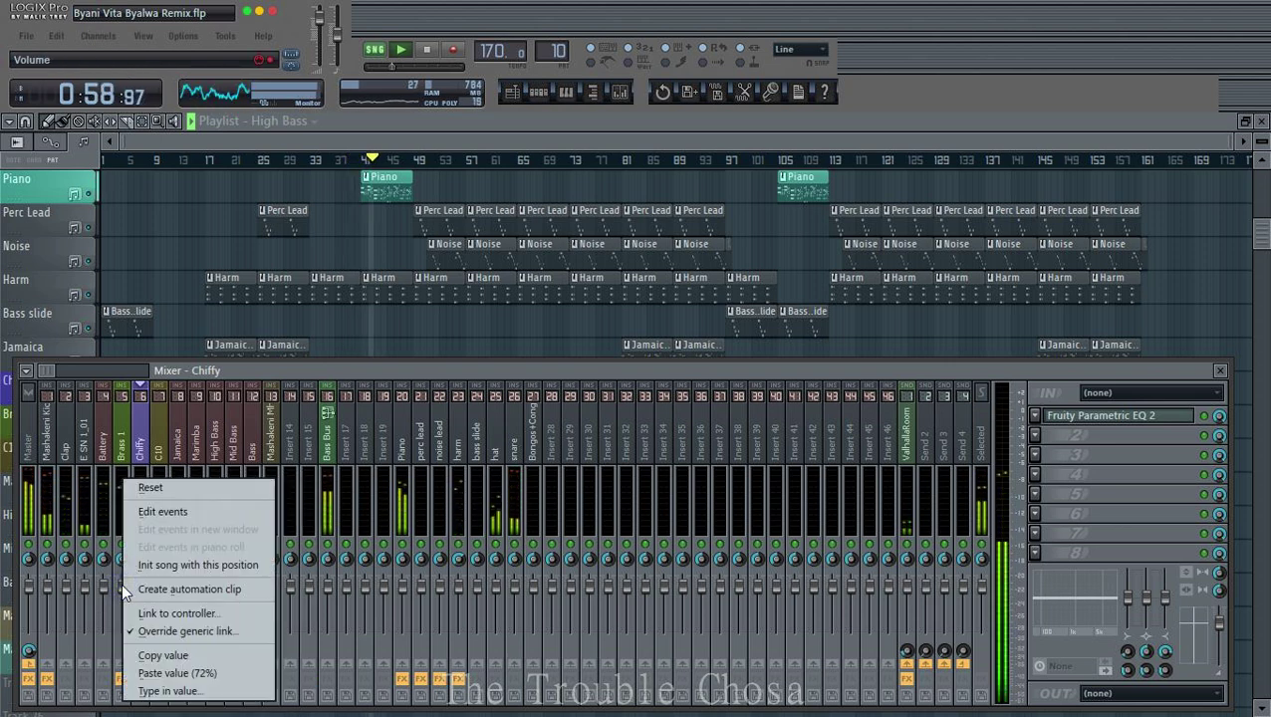
left_click(172, 673)
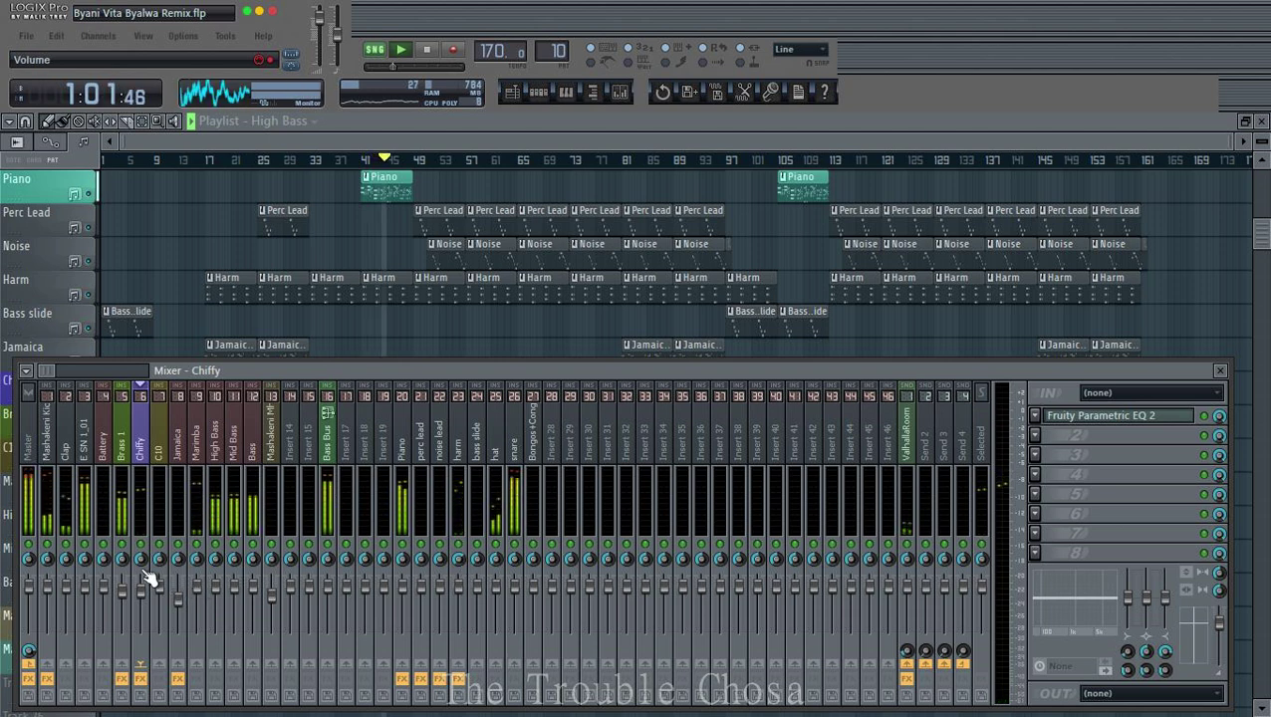
Step: Adjust the panning of the Chiffy and Brass 1 mixer tracks, and save the project
mouse_move(139, 558)
left_mouse_down()
mouse_move(139, 543)
mouse_move(121, 562)
mouse_move(132, 549)
left_mouse_up()
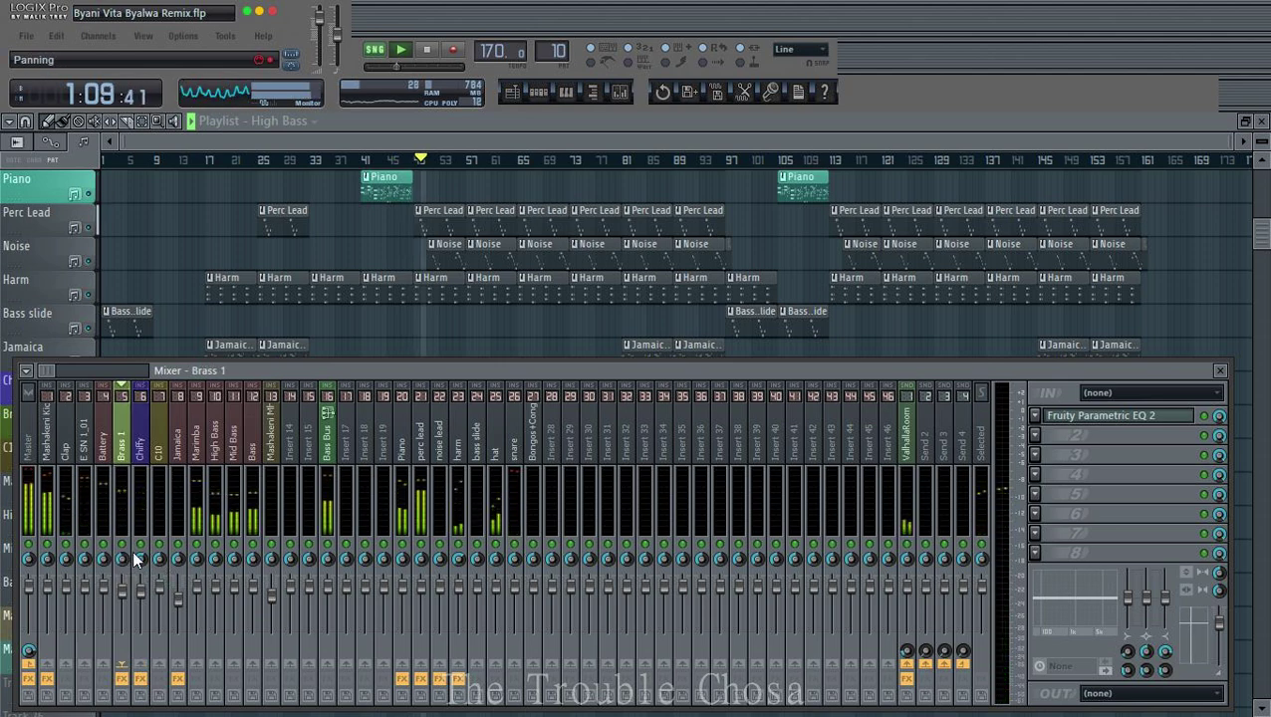
left_click(28, 429)
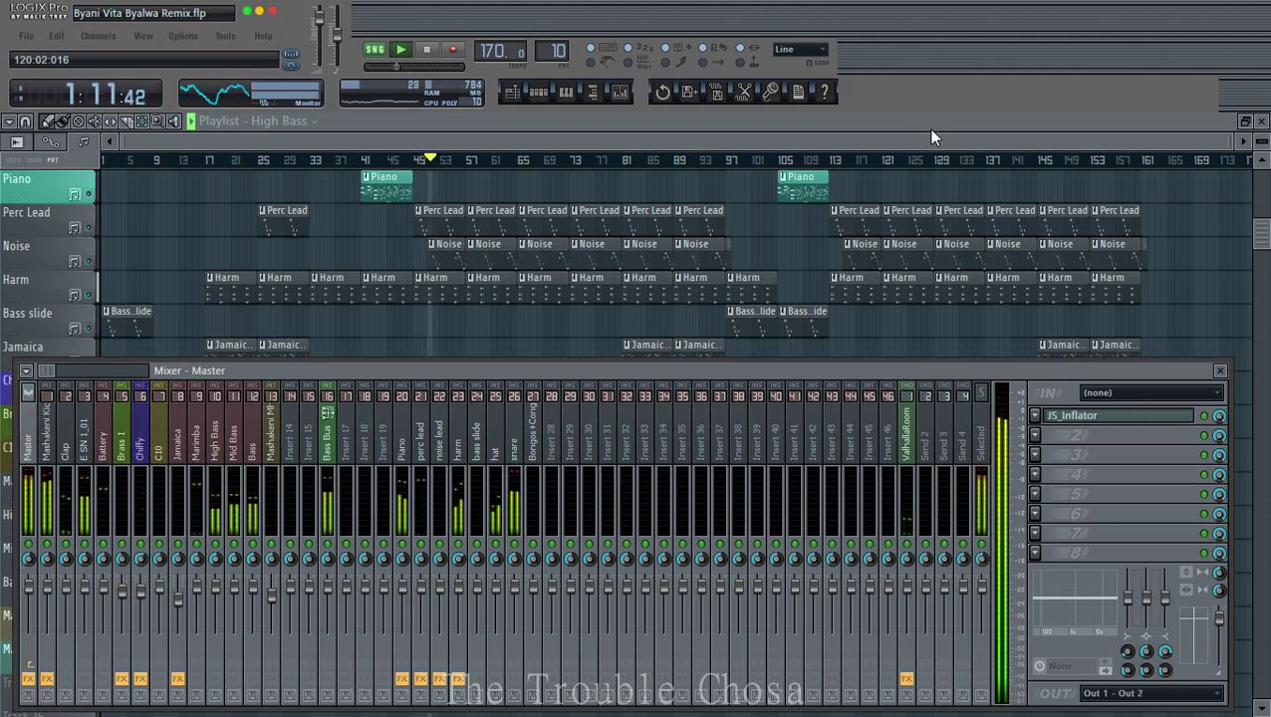
key("F9")
scroll(960, 299, "down", 2)
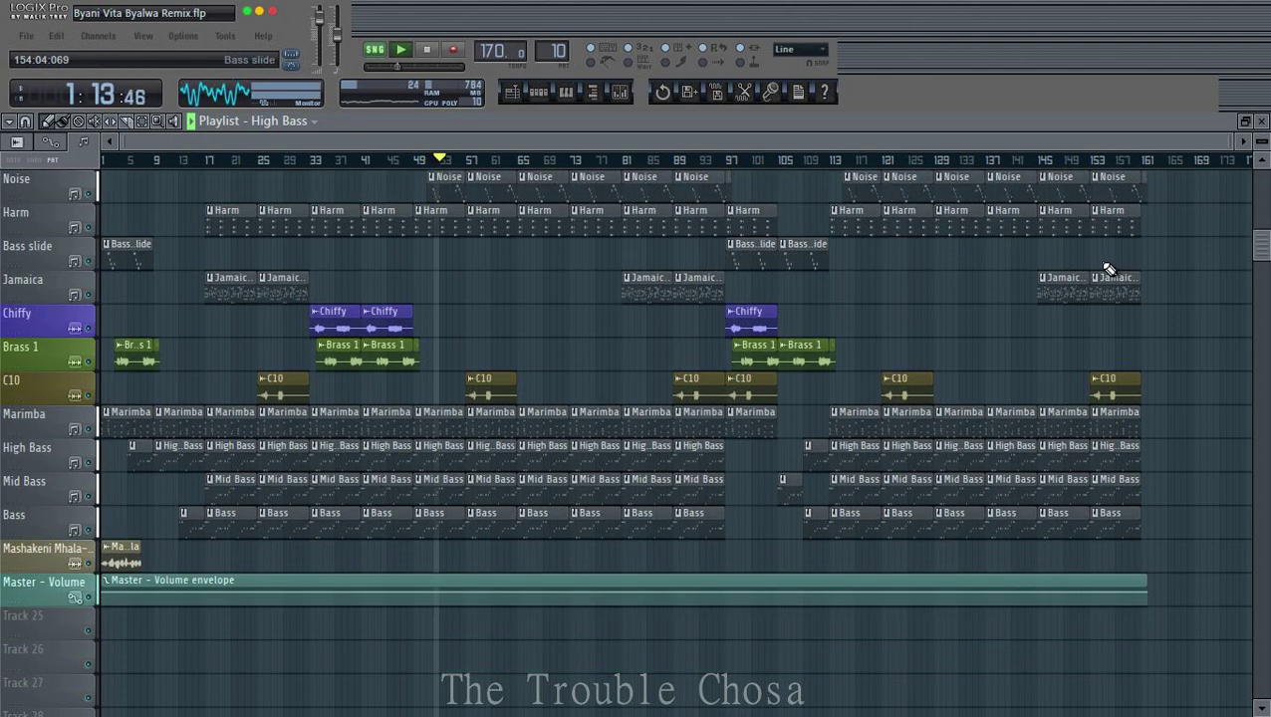
key("ctrl+s")
Step: Extend the end of the Master volume automation clip to bar 163
scroll(1208, 163, "up", 5)
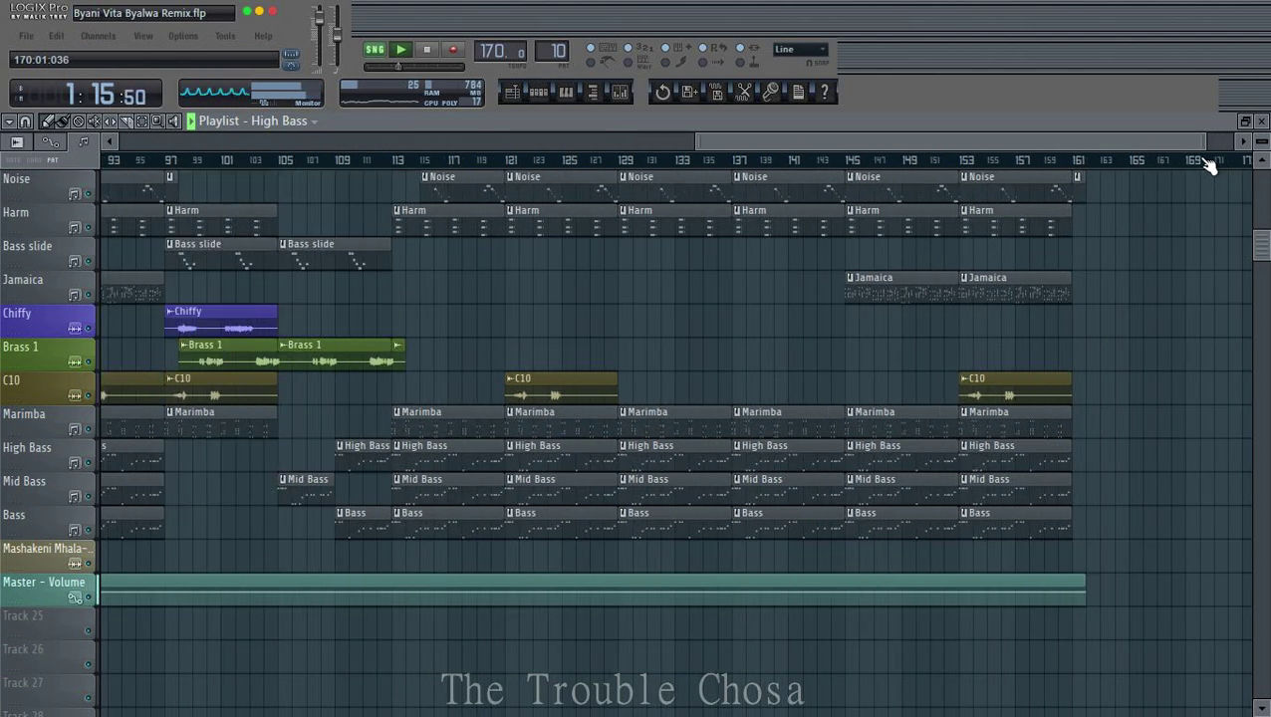
scroll(1208, 163, "down", 5)
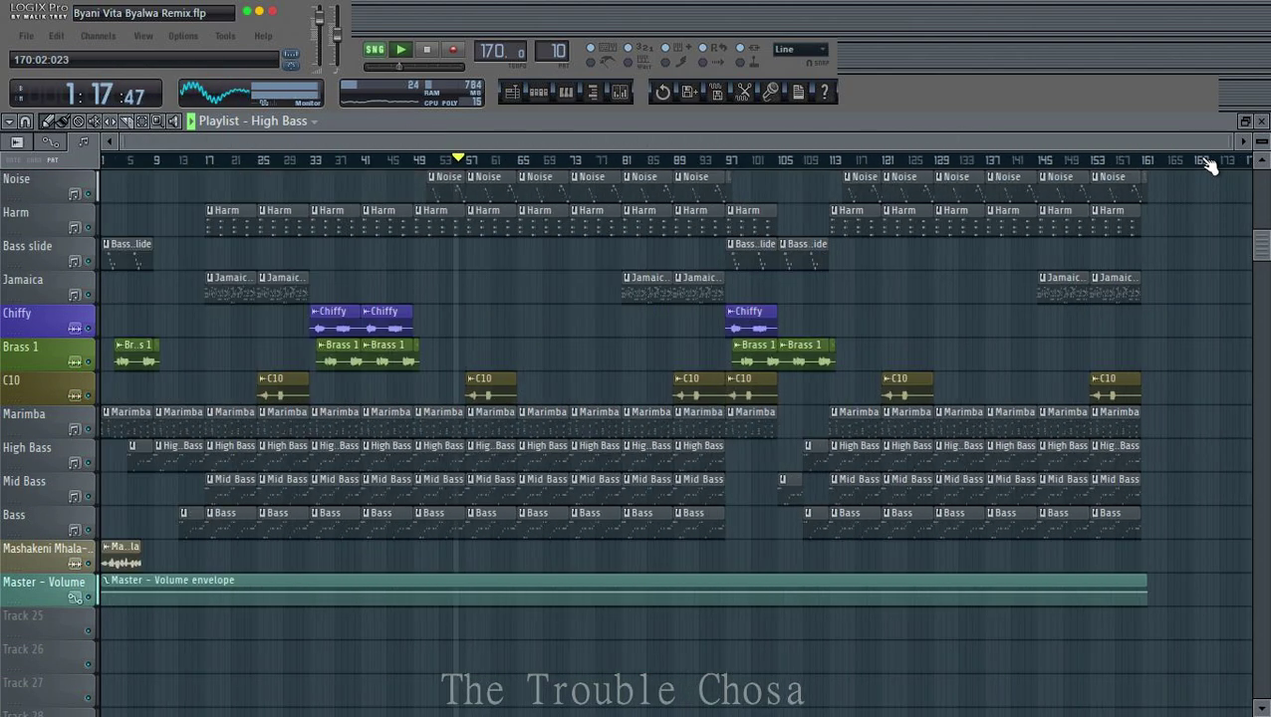
scroll(1101, 168, "up", 8)
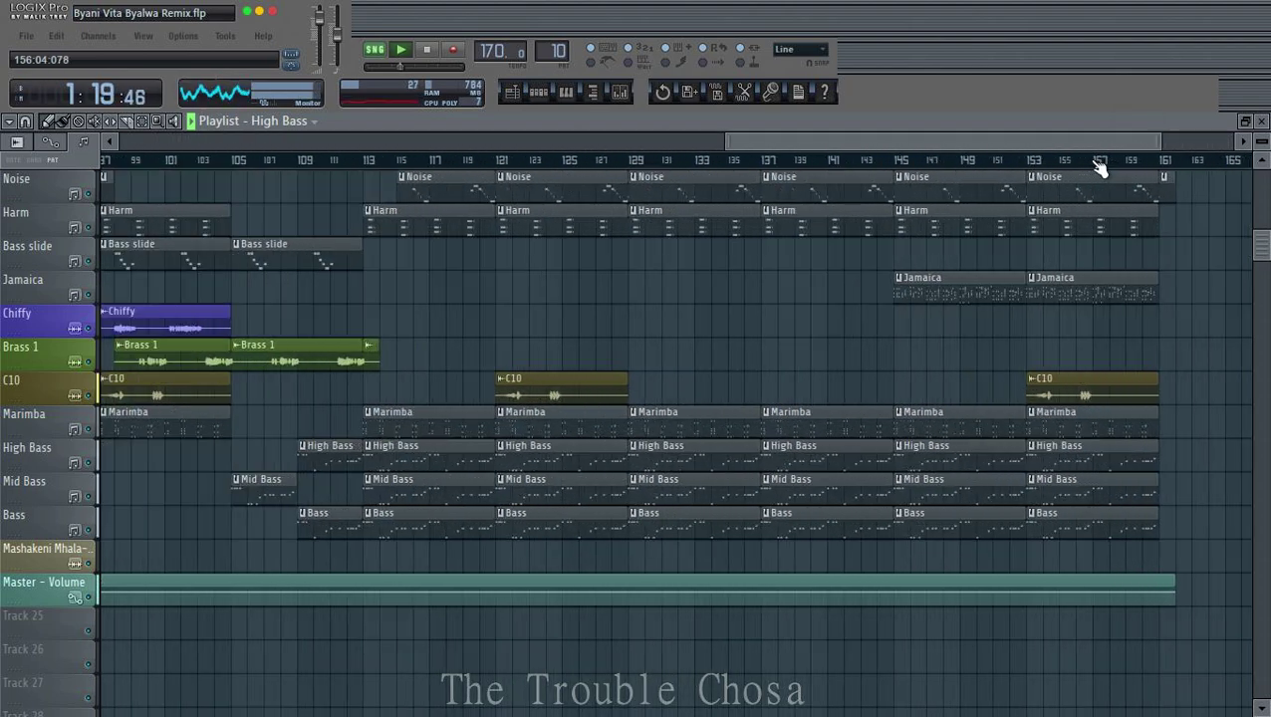
left_click_drag(1034, 143, 1116, 148)
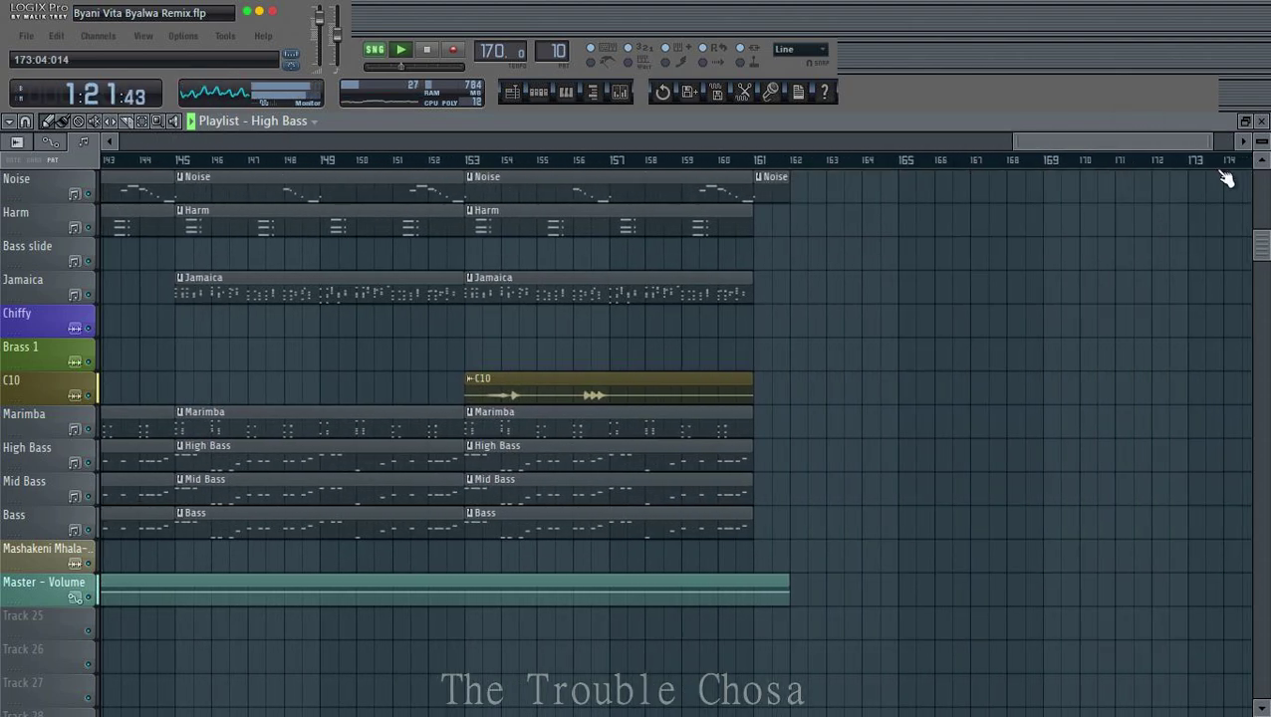
scroll(1225, 176, "up", 3)
scroll(1001, 377, "down", 10)
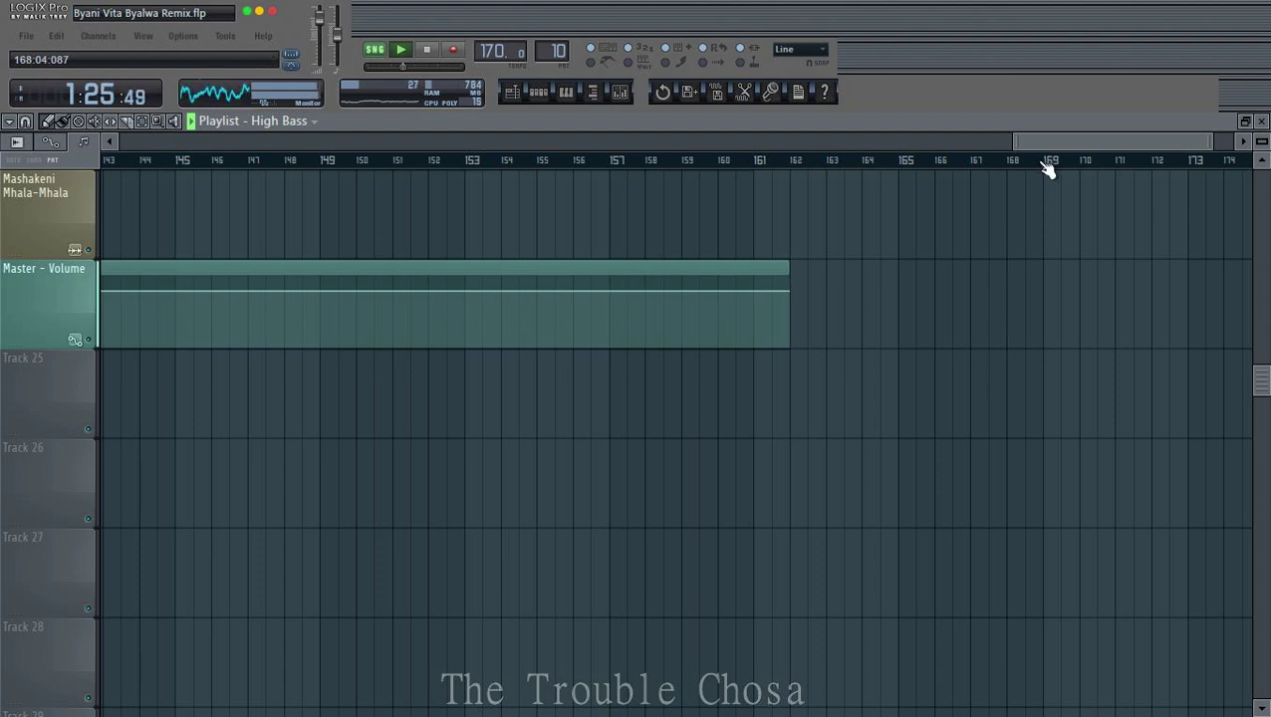
left_click(794, 269)
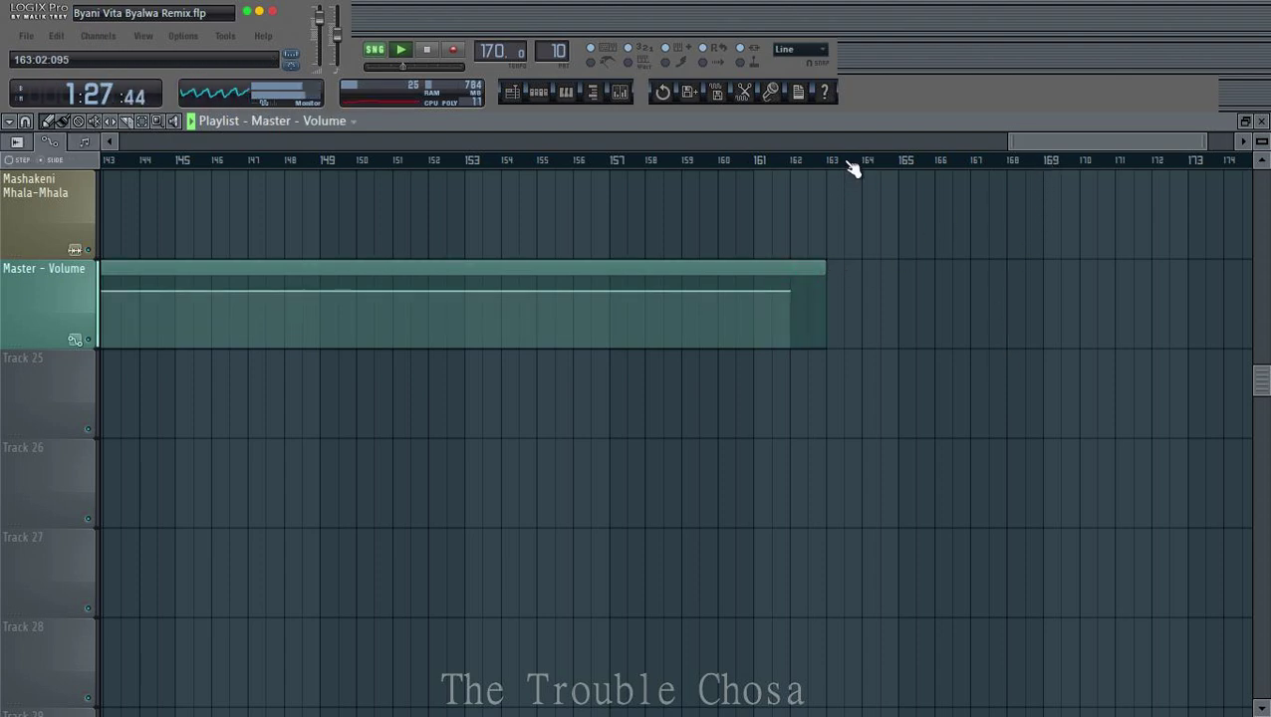
Step: Review the full arrangement across all playlist tracks, from the Mashakeni Kick down to the Master volume envelope
scroll(959, 311, "up", 5)
scroll(960, 311, "down", 4)
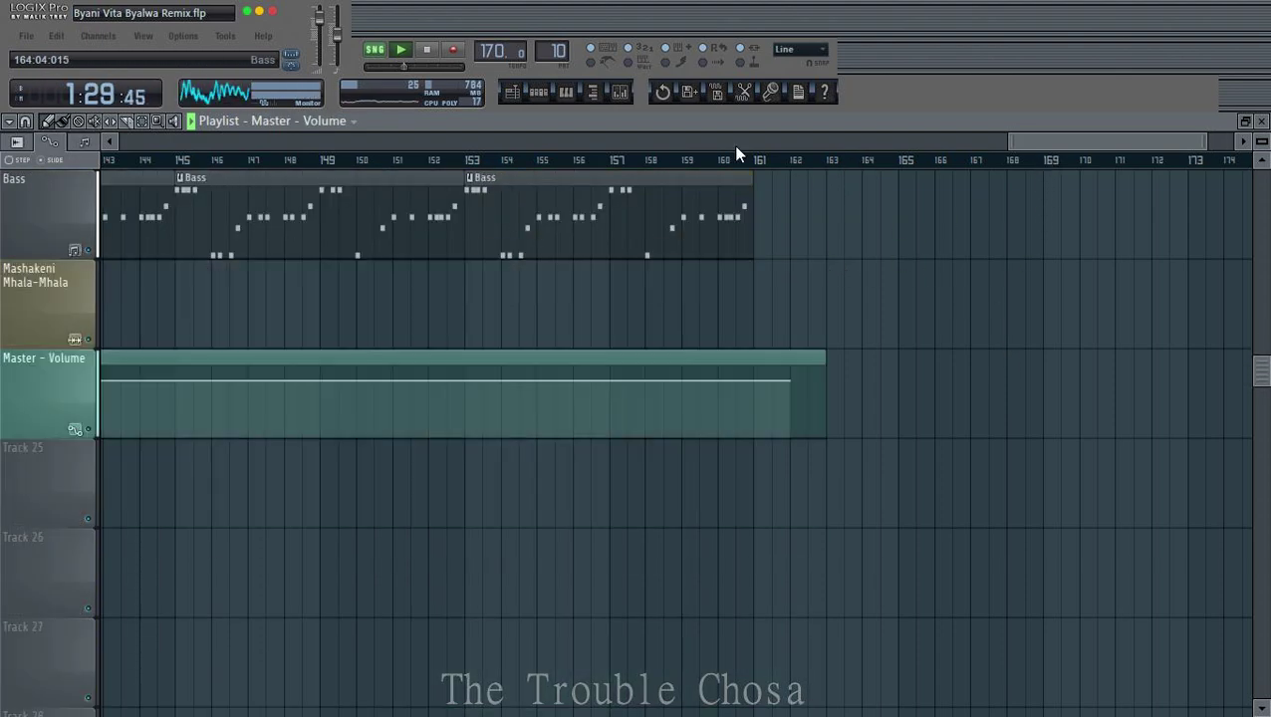
scroll(773, 167, "down", 5)
scroll(846, 575, "up", 12)
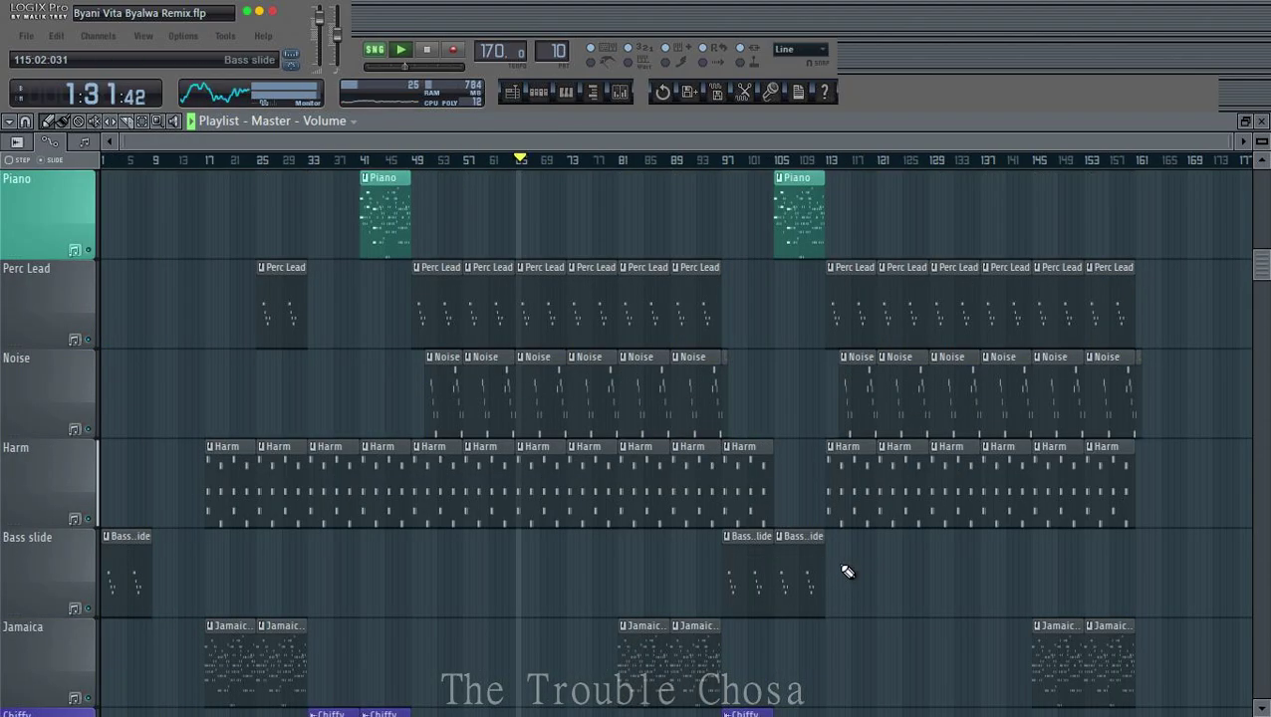
scroll(846, 569, "down", 7)
scroll(843, 562, "down", 4)
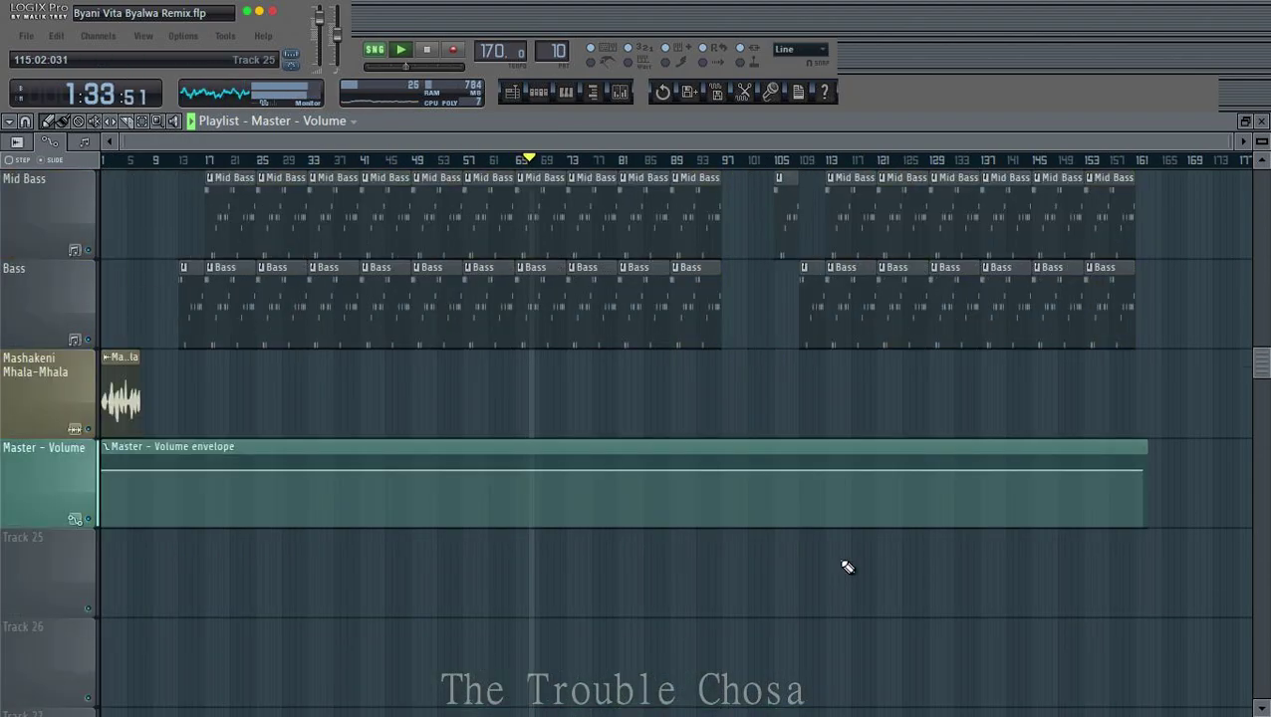
scroll(1160, 476, "up", 11)
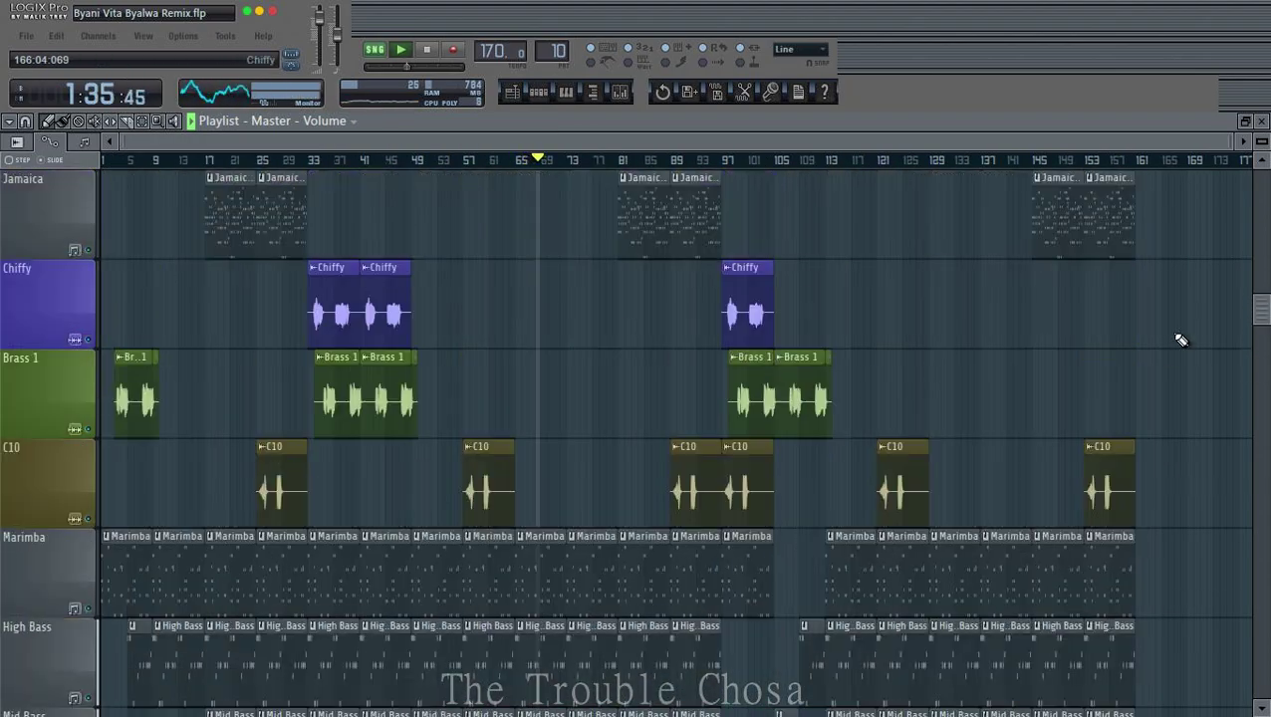
scroll(1181, 340, "up", 9)
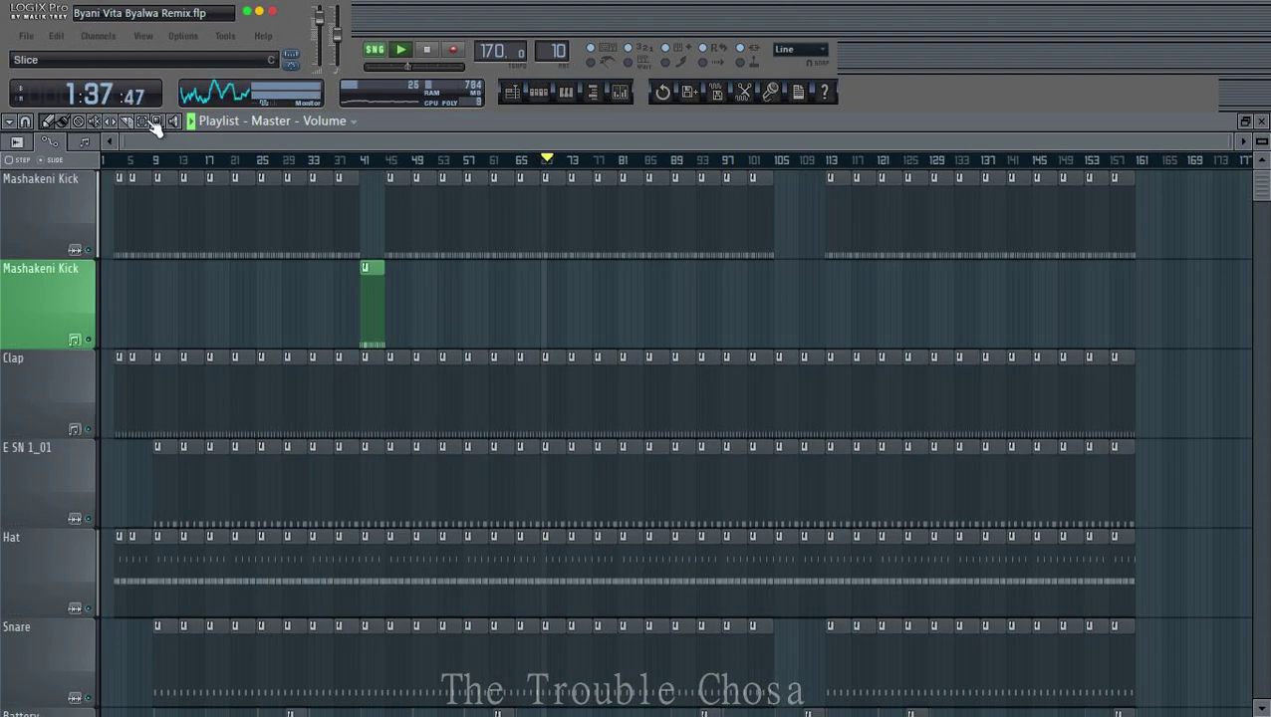
scroll(91, 209, "down", 5)
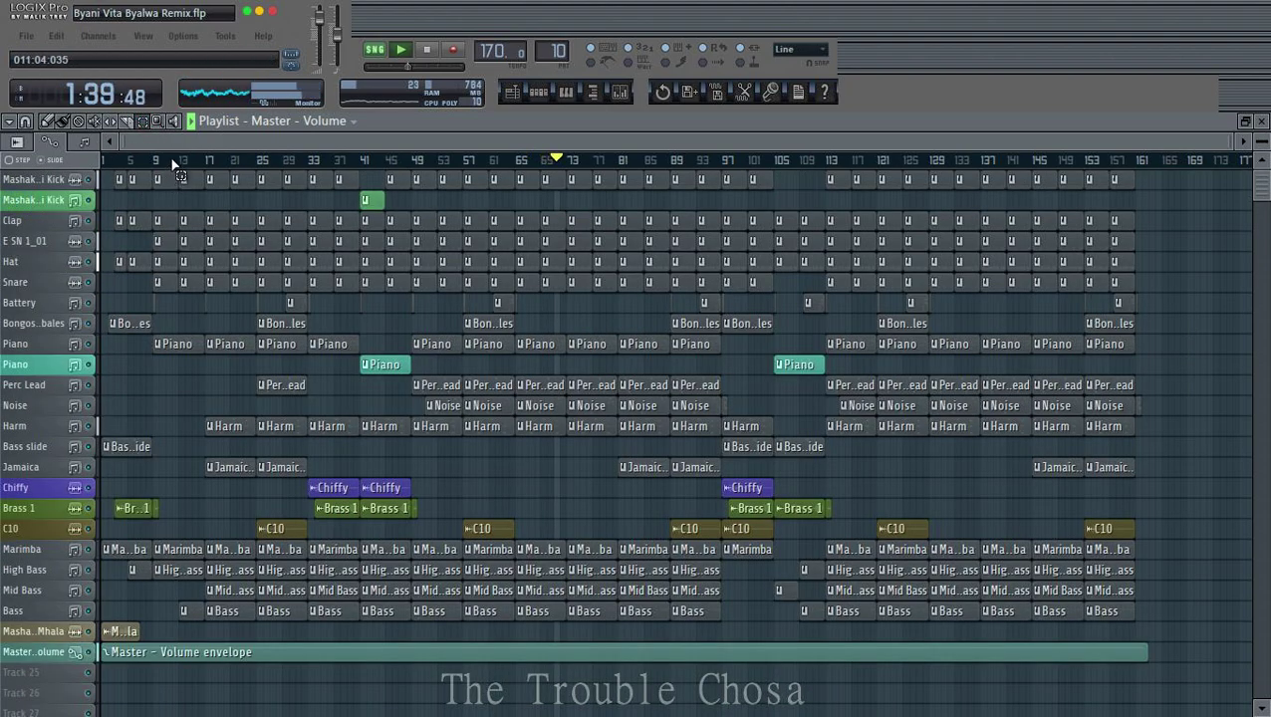
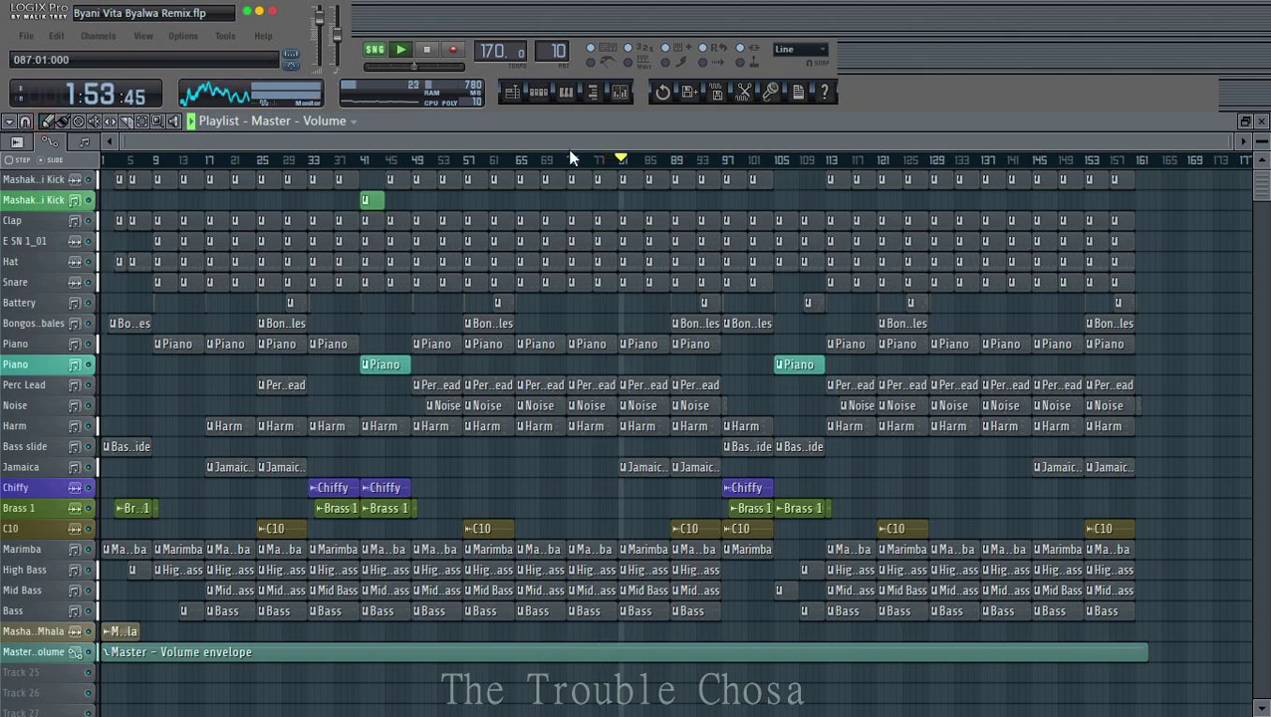
Step: Copy the green Mashakeni Kick clip from bar 41 to bar 109 on the same track
left_click(379, 206)
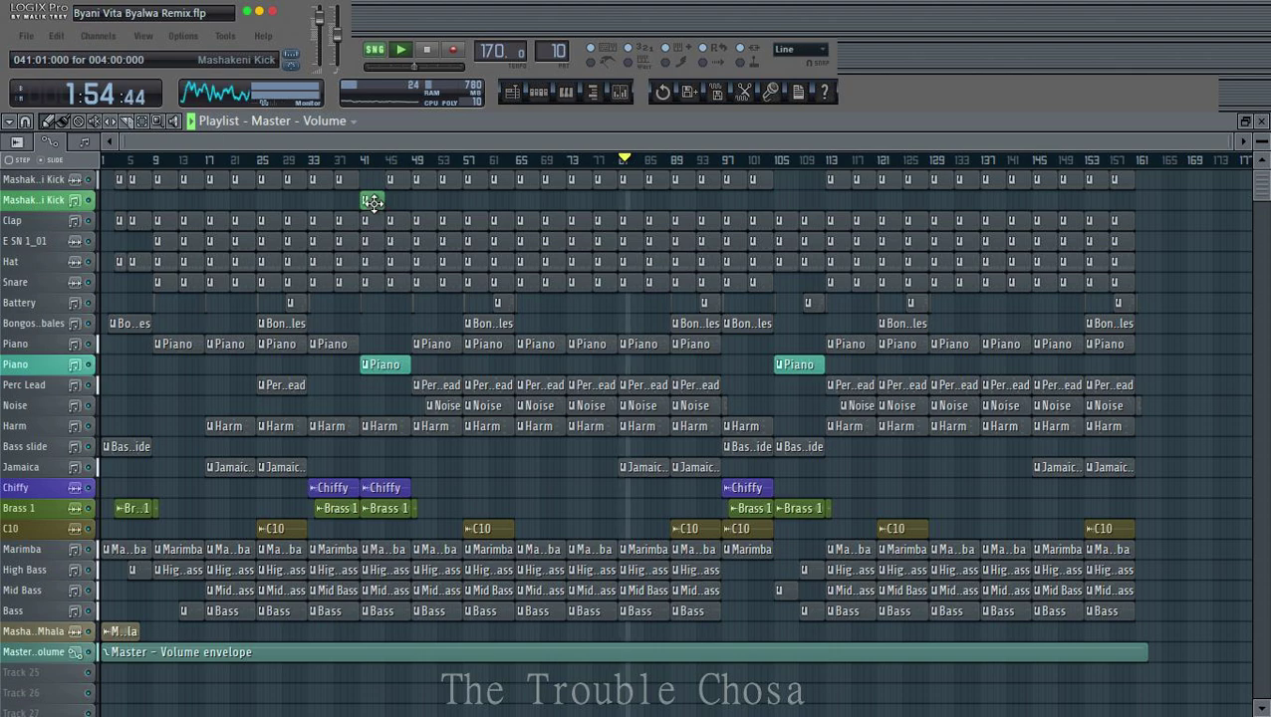
left_click(802, 199)
scroll(833, 172, "up", 6)
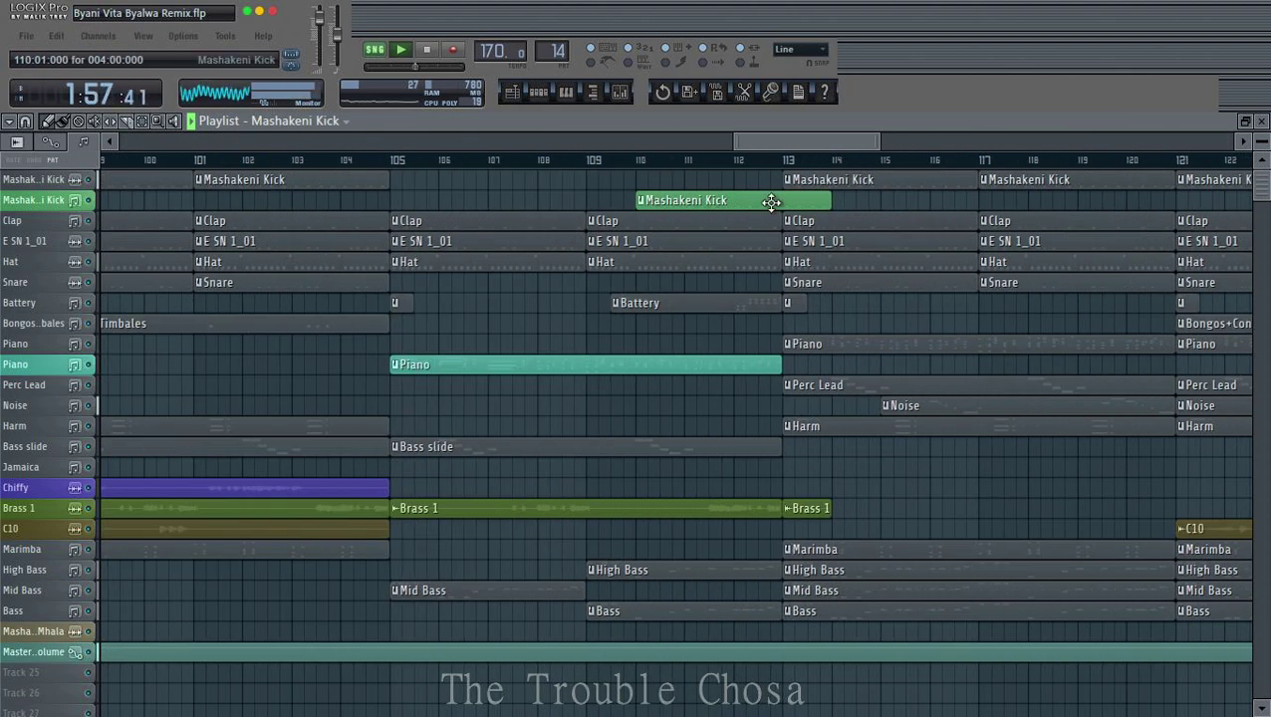
left_click_drag(771, 201, 703, 207)
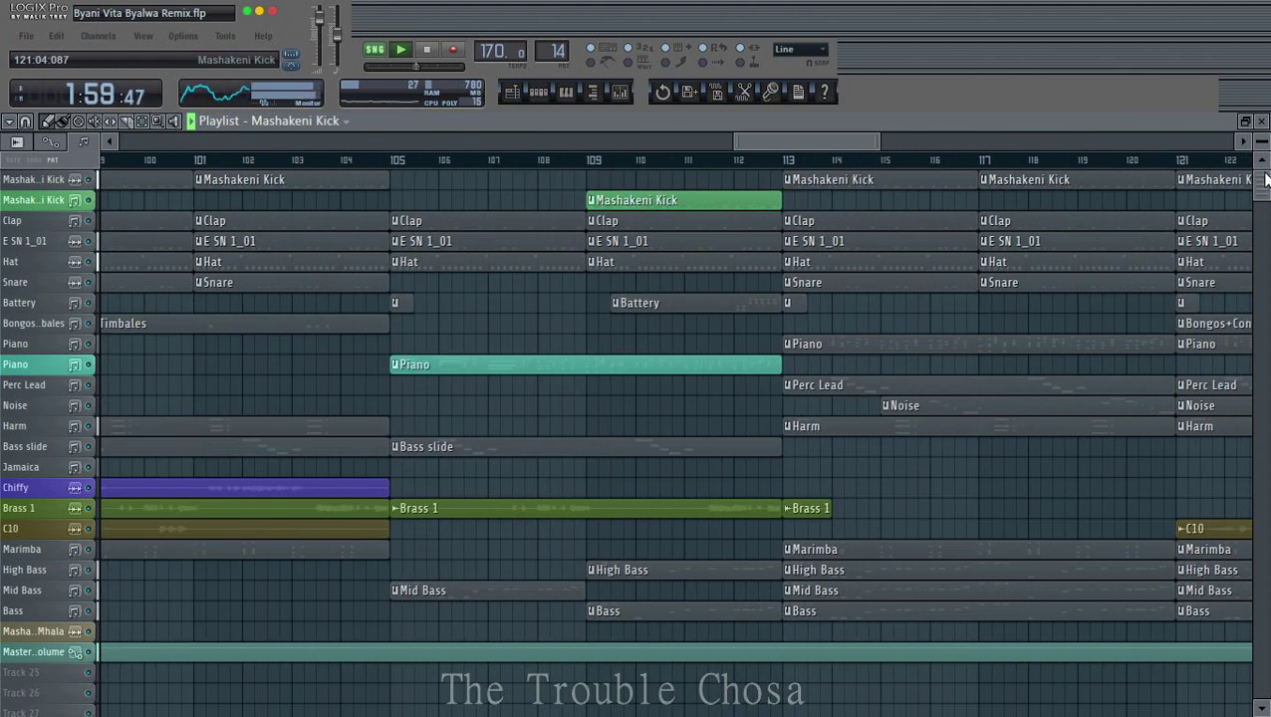
Step: Trim both ends of the copied Mashakeni Kick clip, keeping only a section about half a bar long from the middle of bar 109
scroll(809, 291, "up", 3)
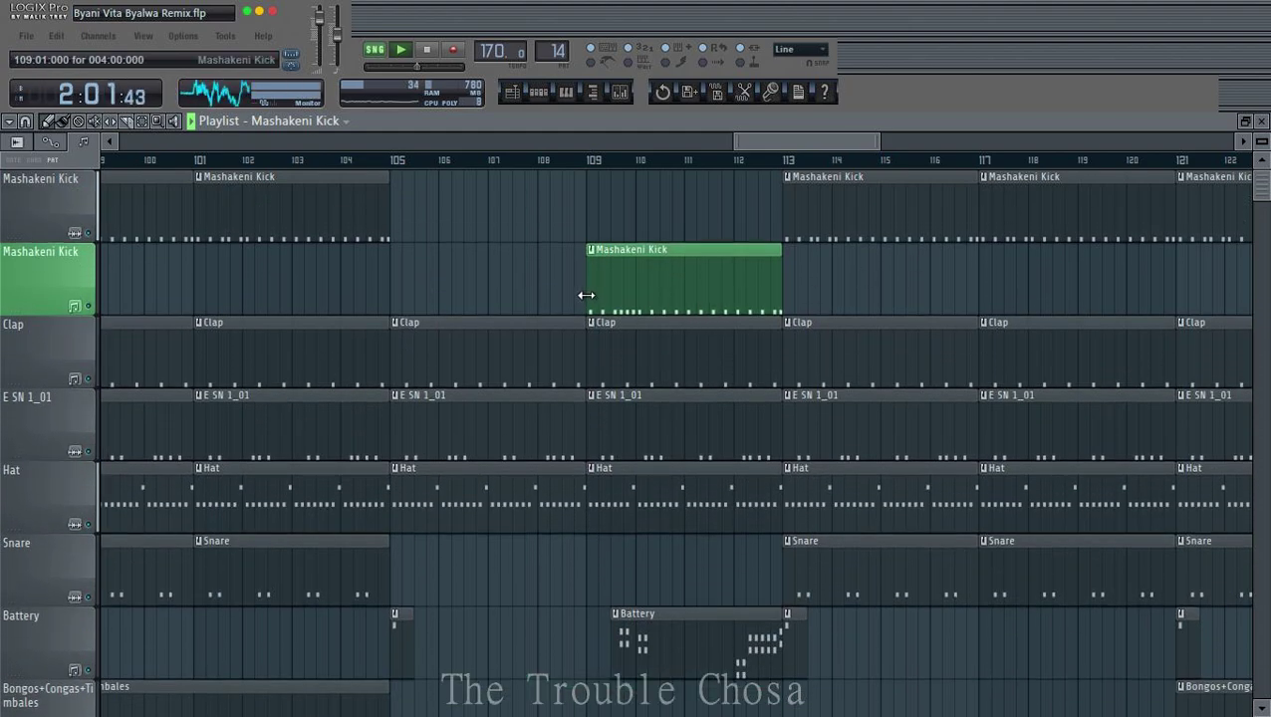
left_click_drag(590, 291, 612, 287)
left_click_drag(781, 293, 643, 301)
scroll(605, 171, "down", 5)
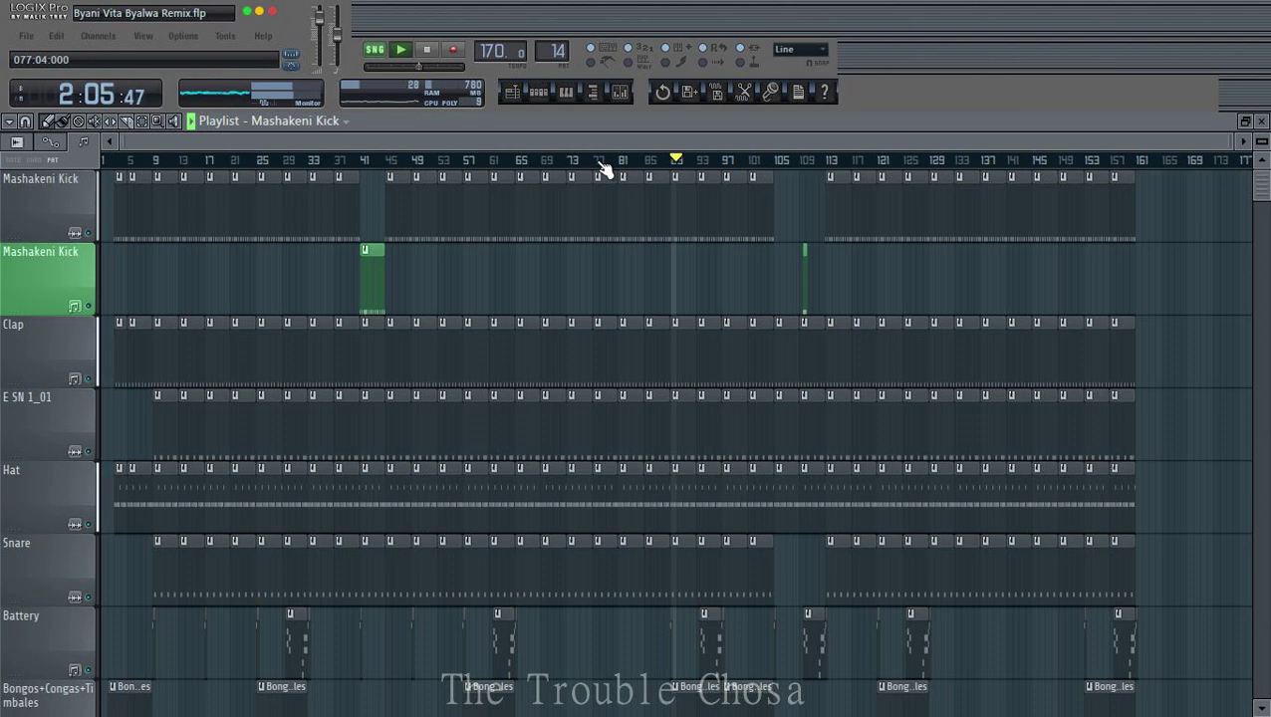
Step: Examine the arrangement of all tracks while the song plays through bars 90 to 103
scroll(606, 399, "down", 4)
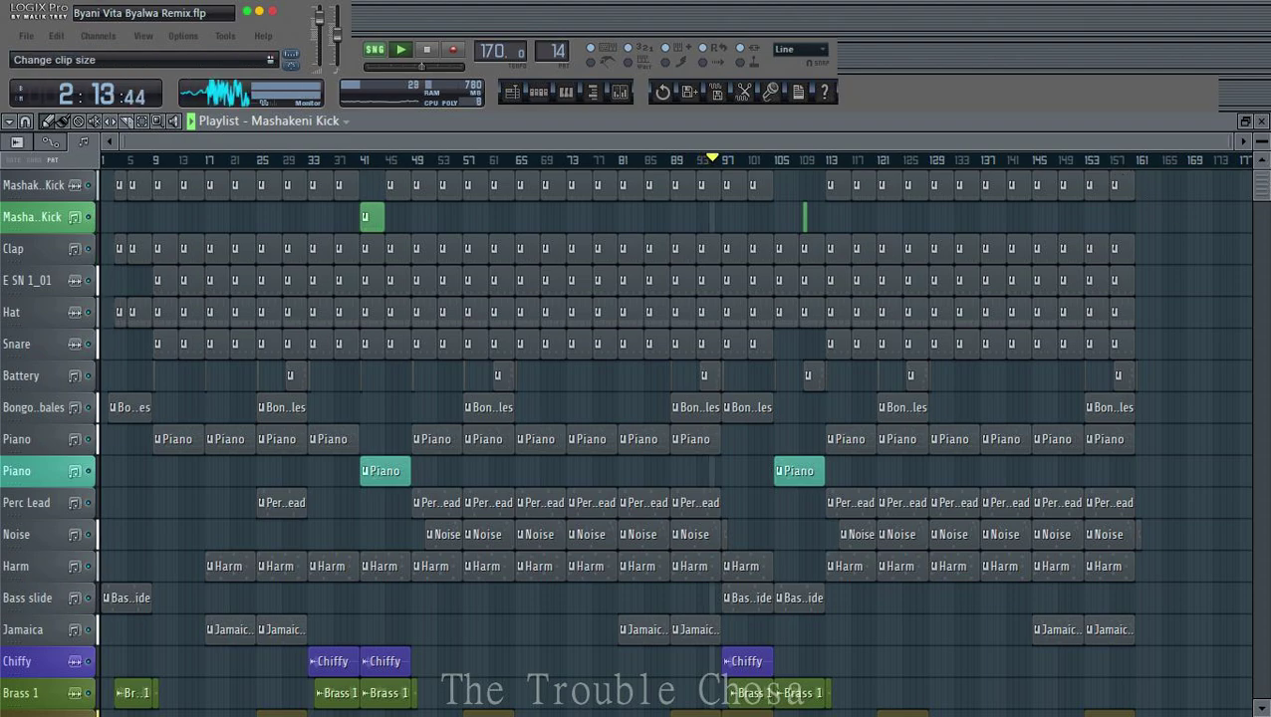
scroll(1231, 219, "up", 3)
scroll(1231, 267, "down", 5)
scroll(1231, 266, "up", 6)
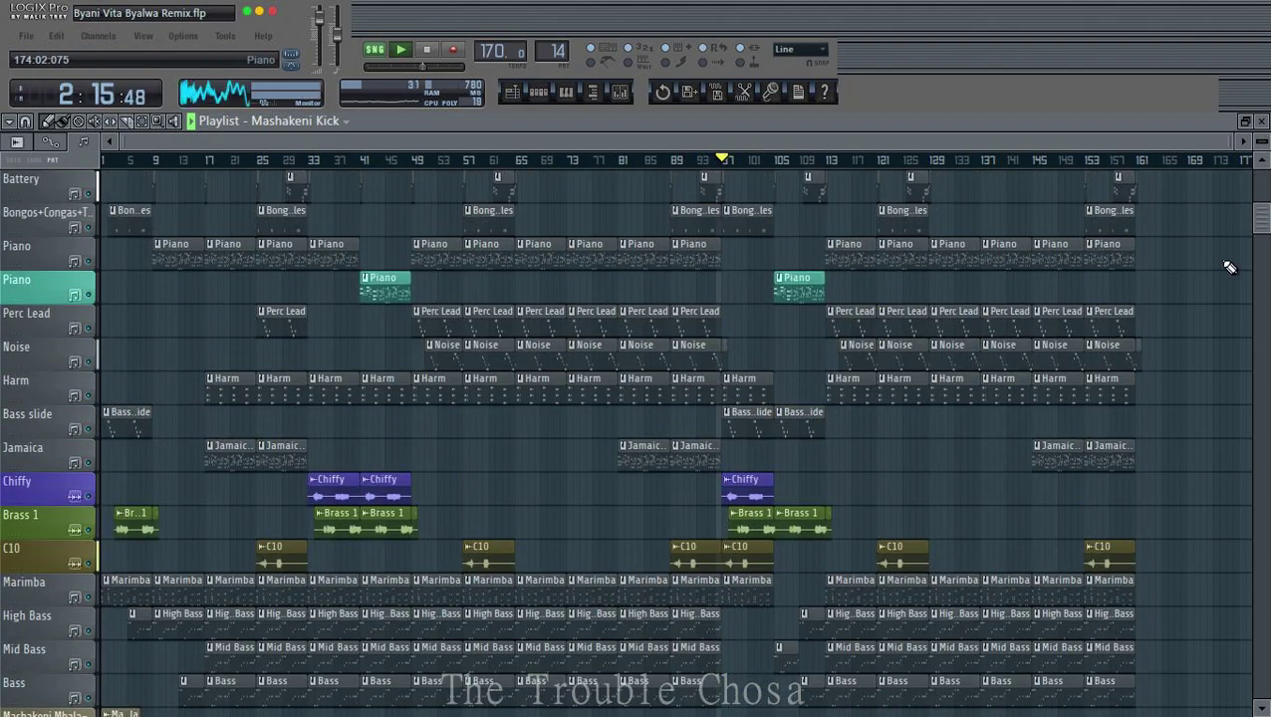
scroll(1231, 267, "down", 3)
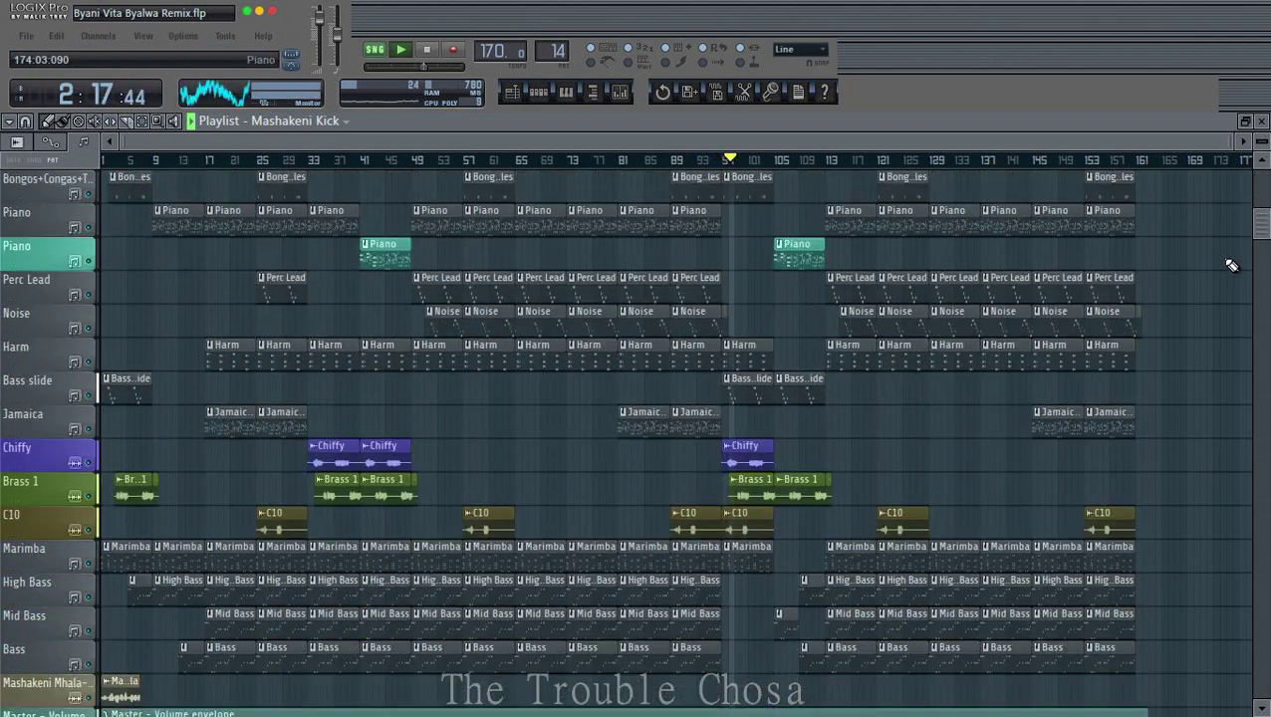
scroll(1231, 266, "down", 3)
scroll(1232, 269, "up", 5)
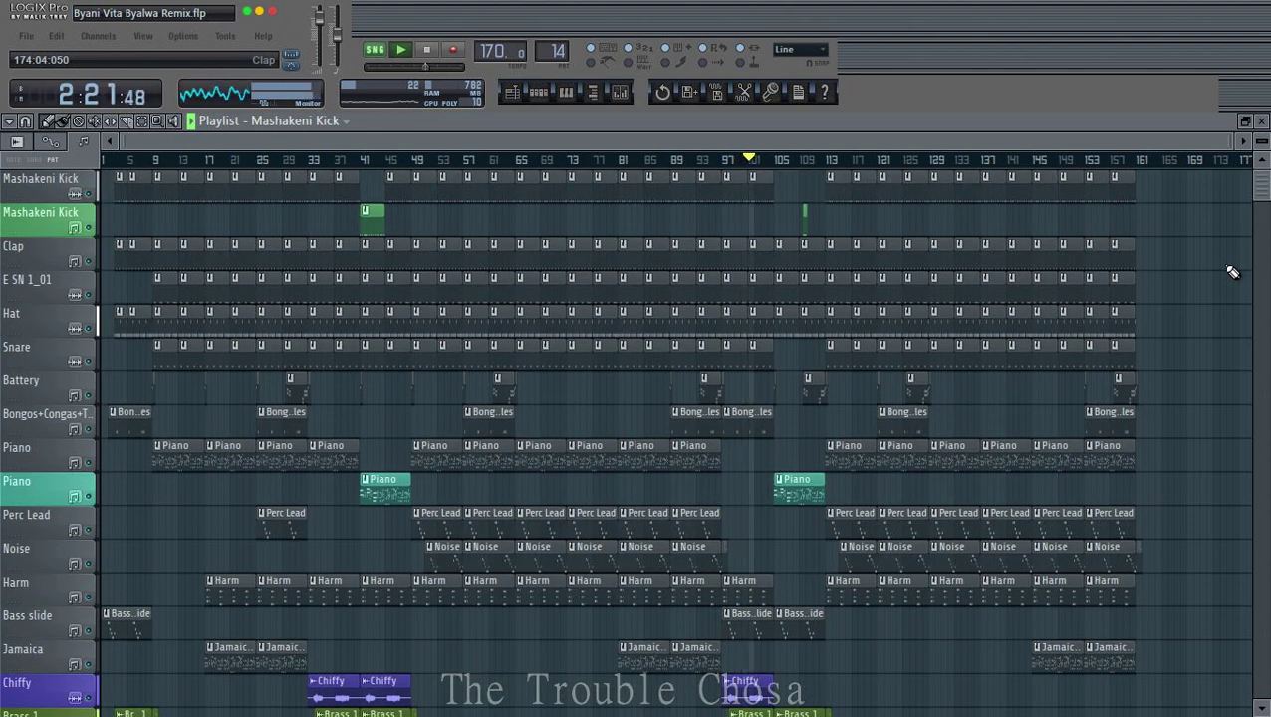
scroll(1232, 271, "down", 3)
scroll(1233, 272, "down", 3)
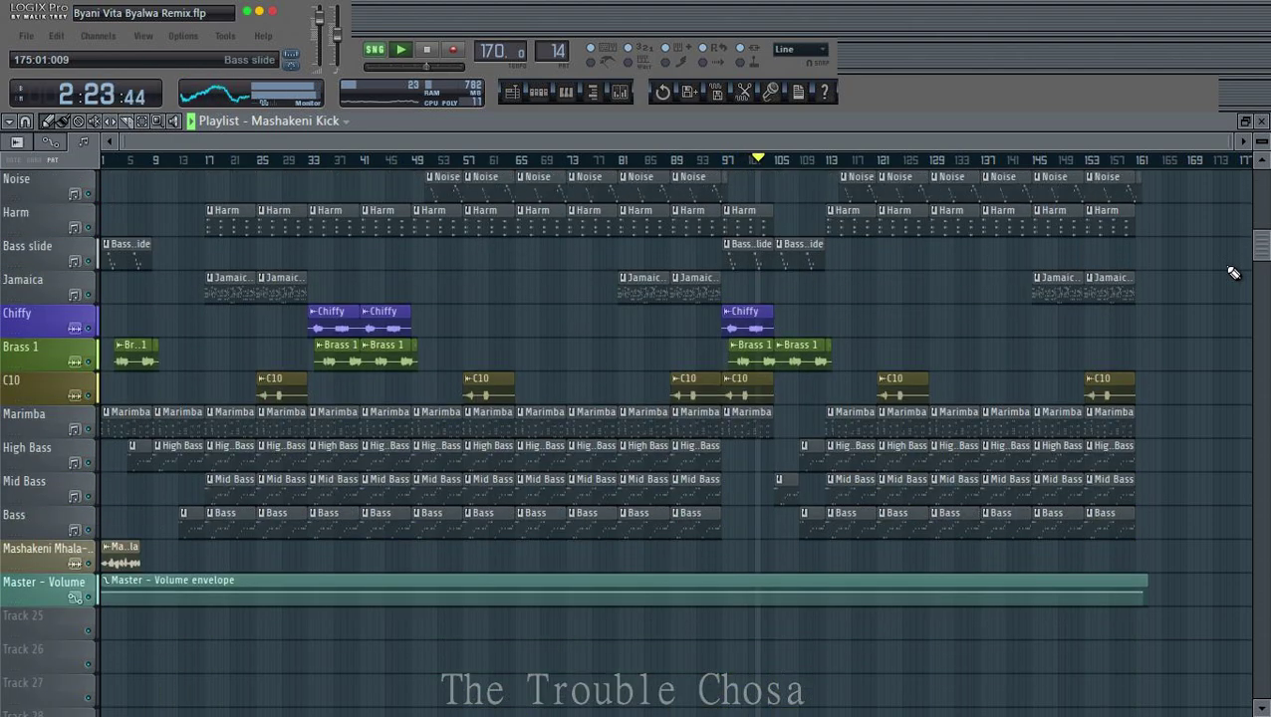
Step: Delete the Clap clip at bar 109 and save the project
scroll(1233, 273, "up", 3)
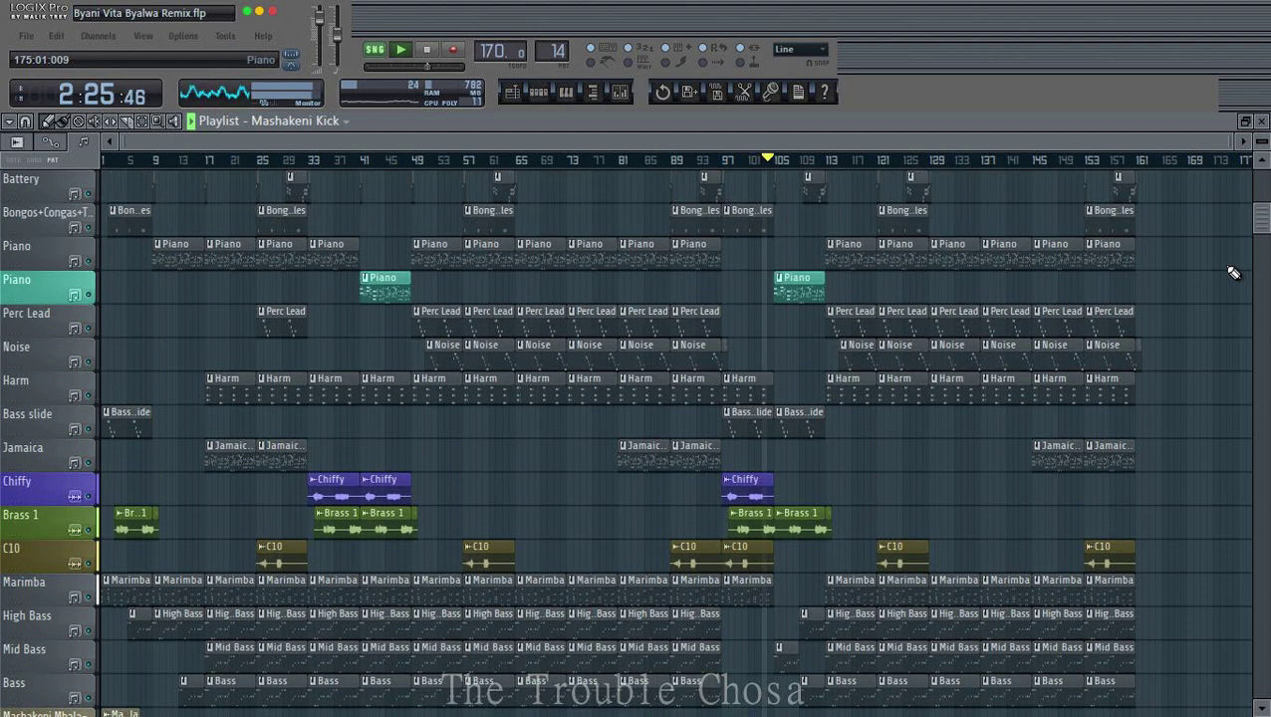
scroll(1233, 273, "up", 3)
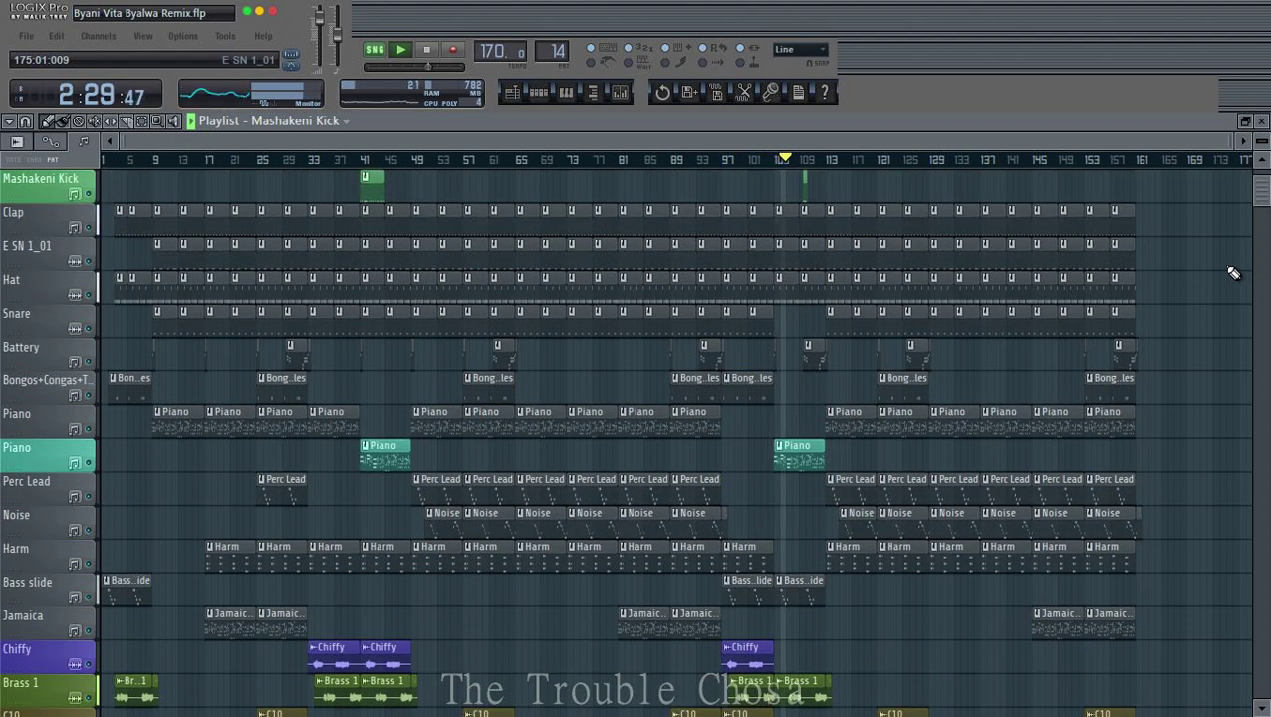
right_click(817, 236)
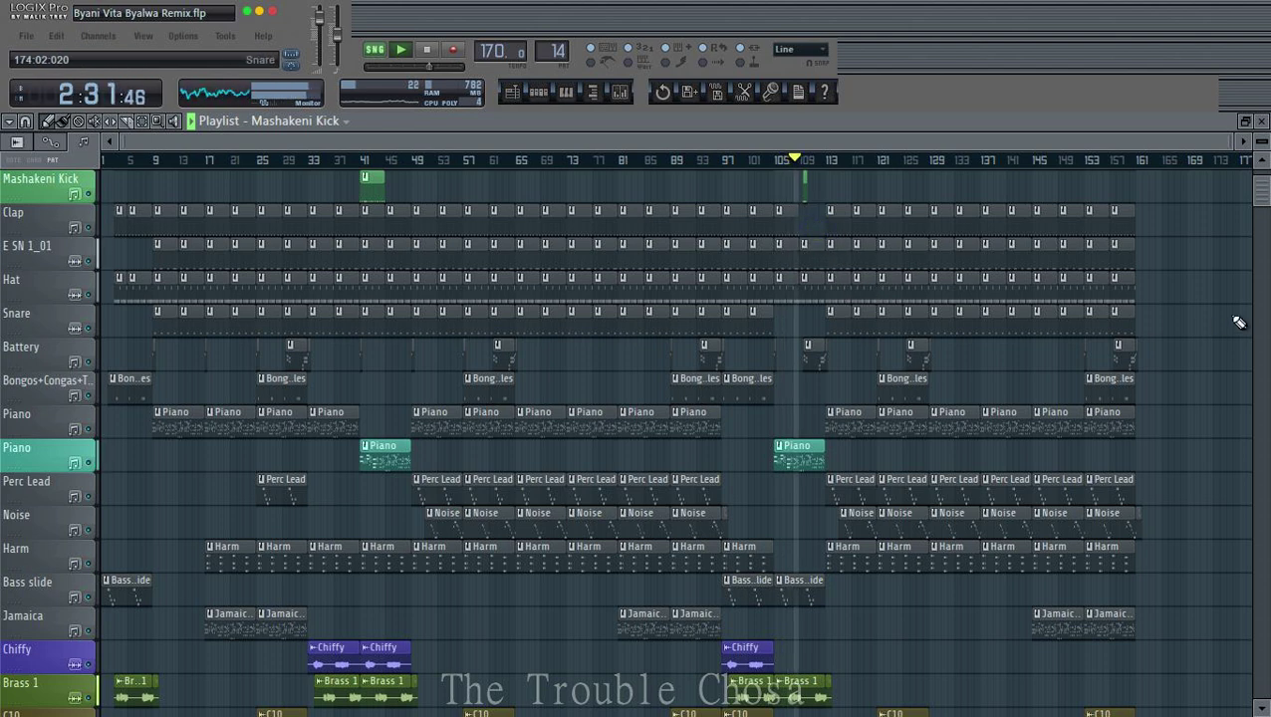
key("ctrl+s")
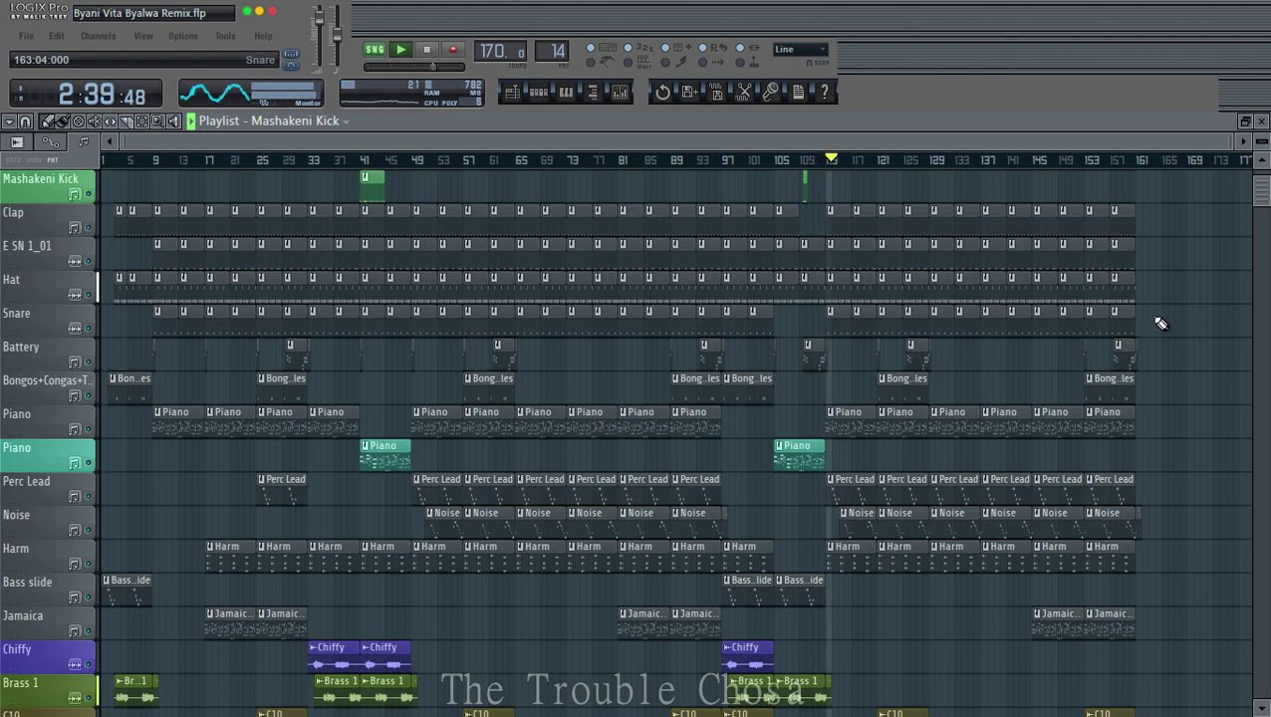
Step: Check the mixer levels and the JS_Inflator input and output meters on the Master track, then close both windows
scroll(1162, 323, "down", 4)
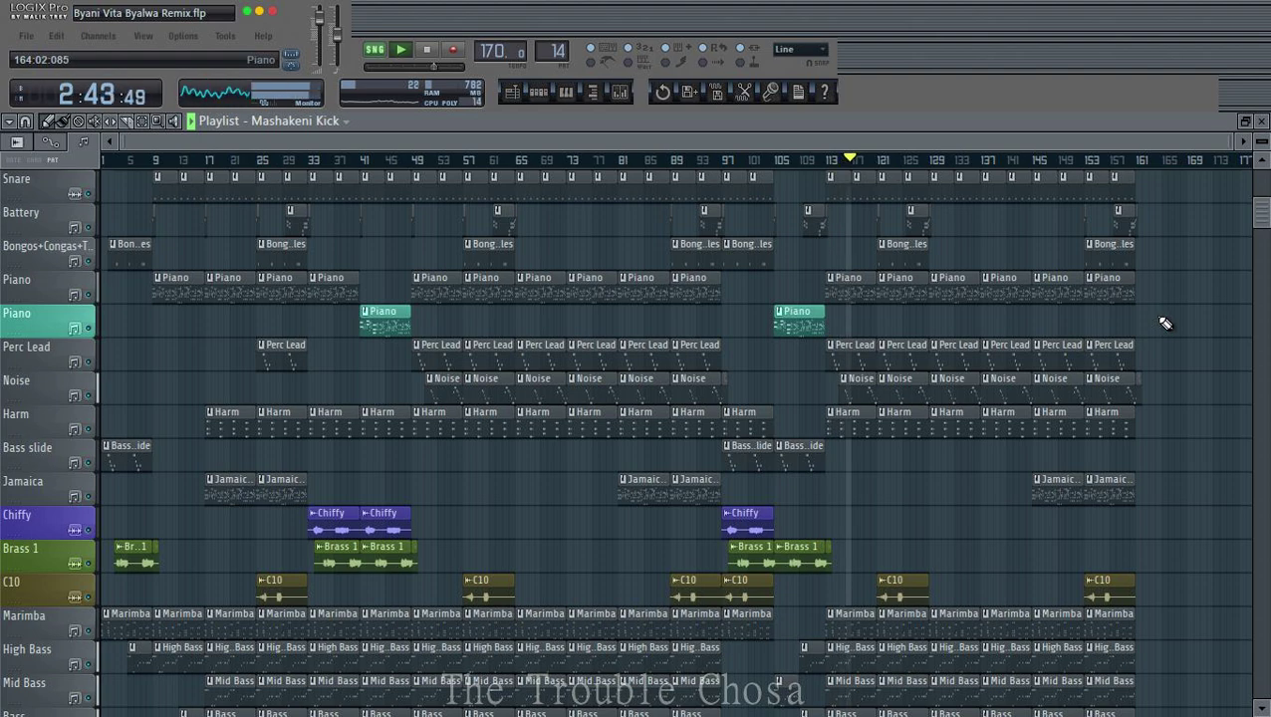
scroll(1163, 324, "down", 6)
scroll(1165, 323, "up", 5)
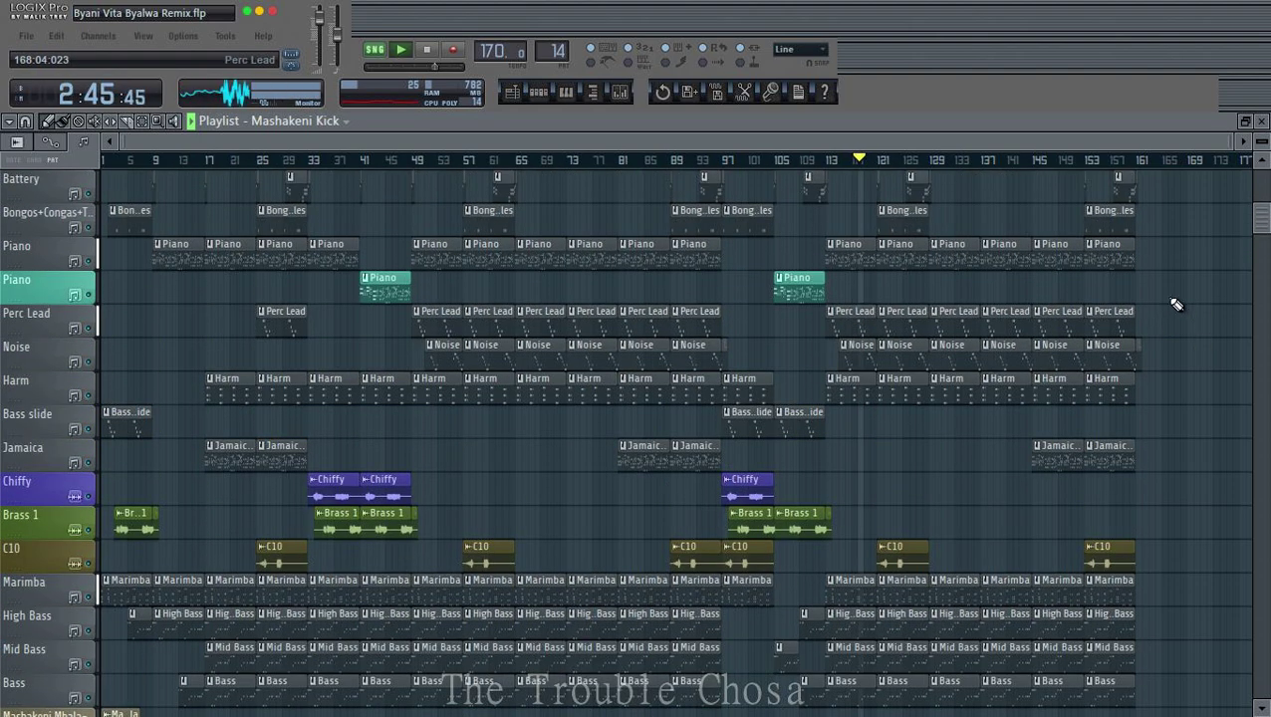
left_click(631, 93)
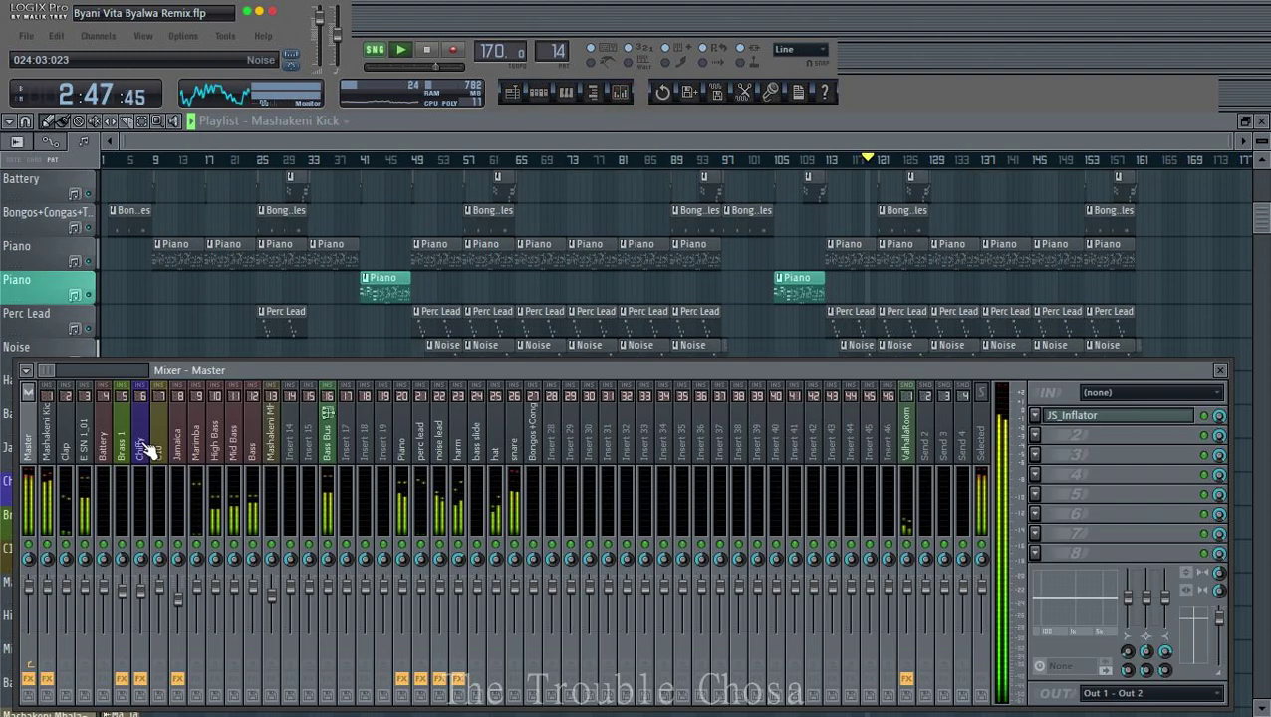
left_click(1080, 417)
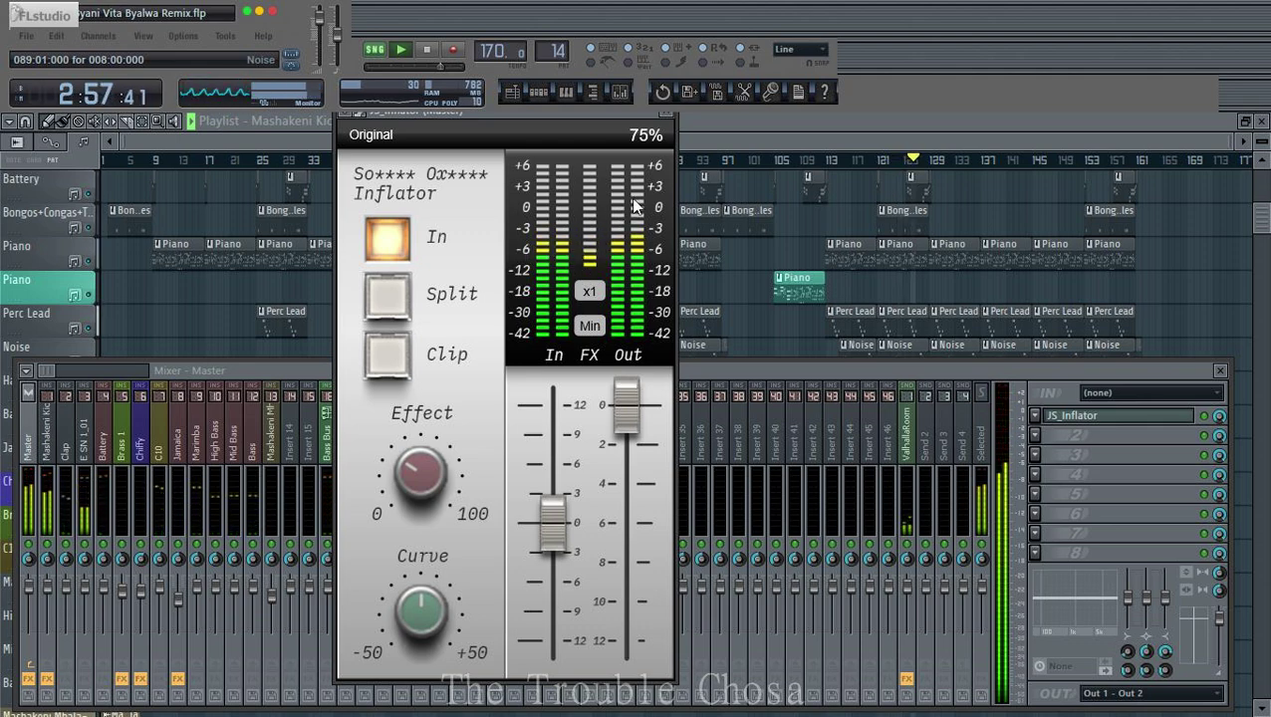
left_click(666, 117)
left_click(774, 145)
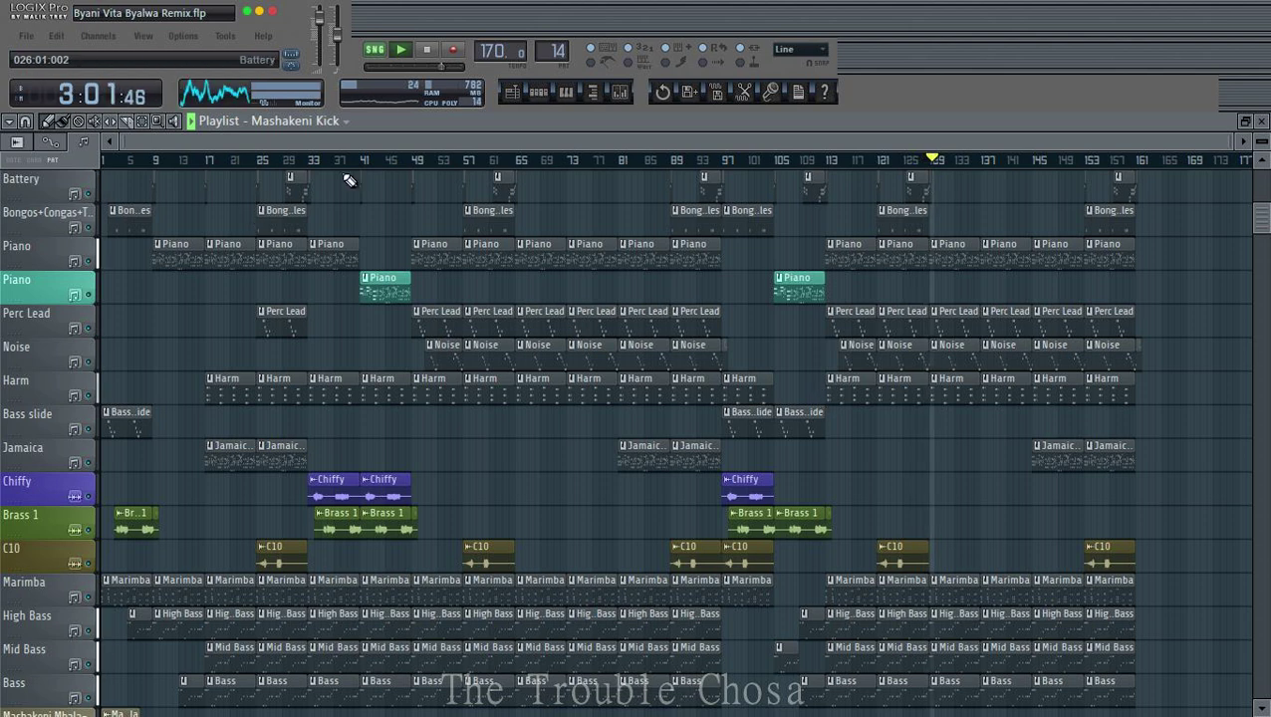
Step: Set the genre to Xitsonga and enter the artist's name as author in the project info
key("F11")
left_click(809, 96)
left_click(789, 105)
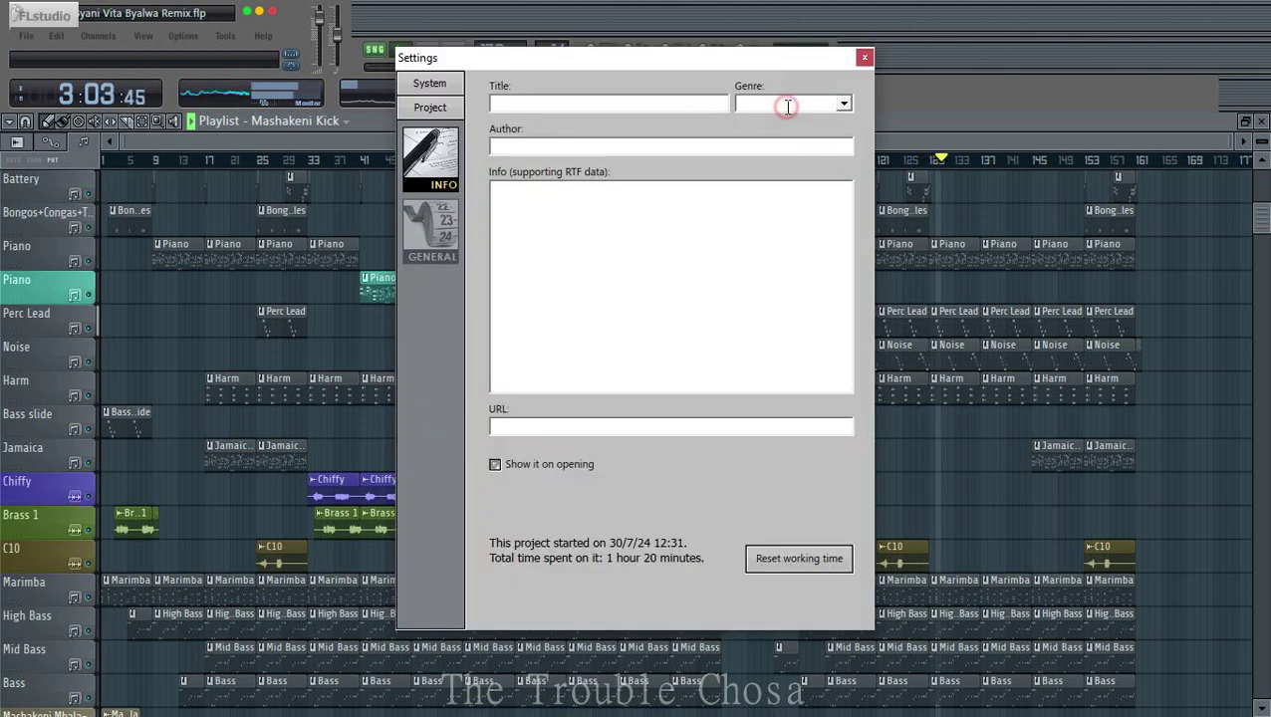
type("Xitso")
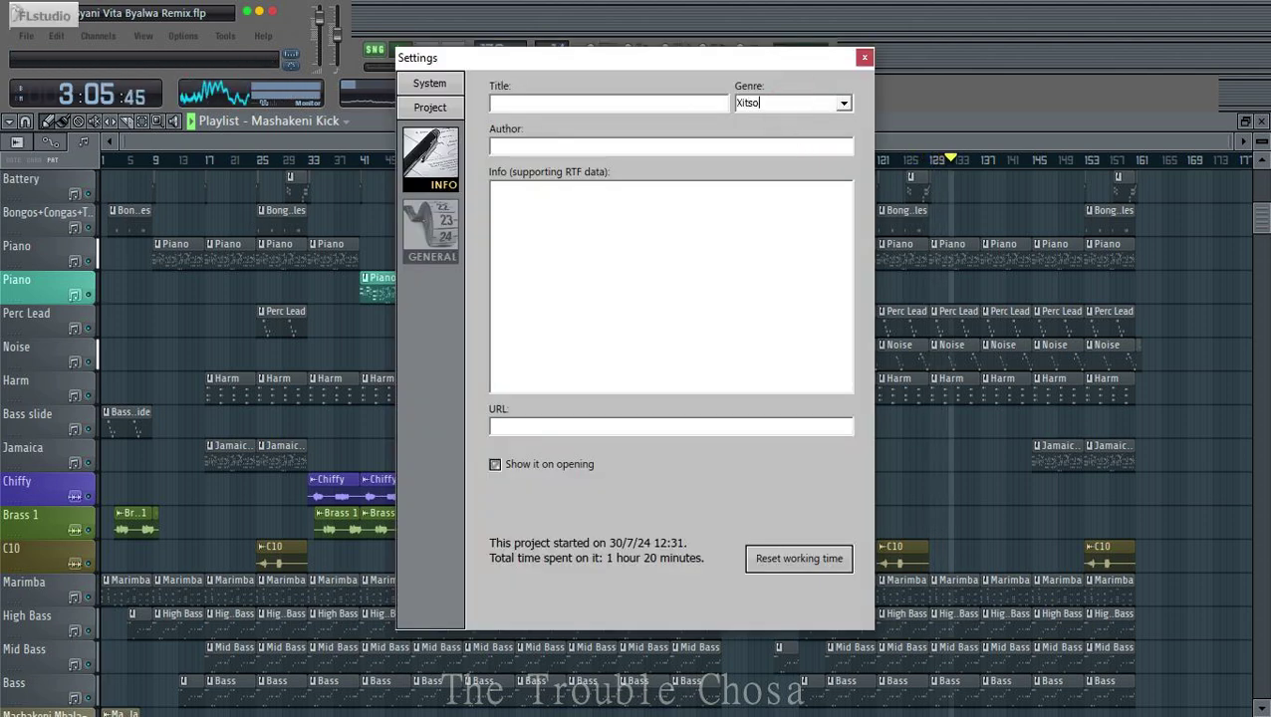
type("nga")
left_click(537, 148)
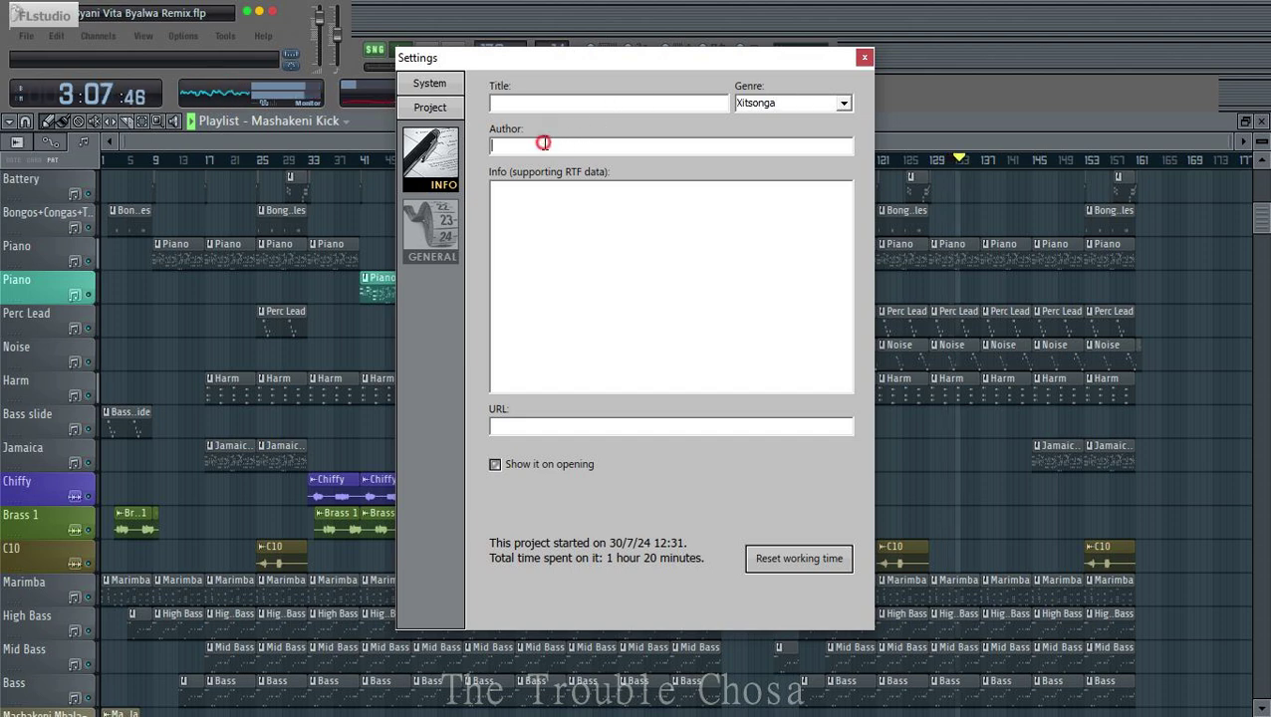
type("Joe")
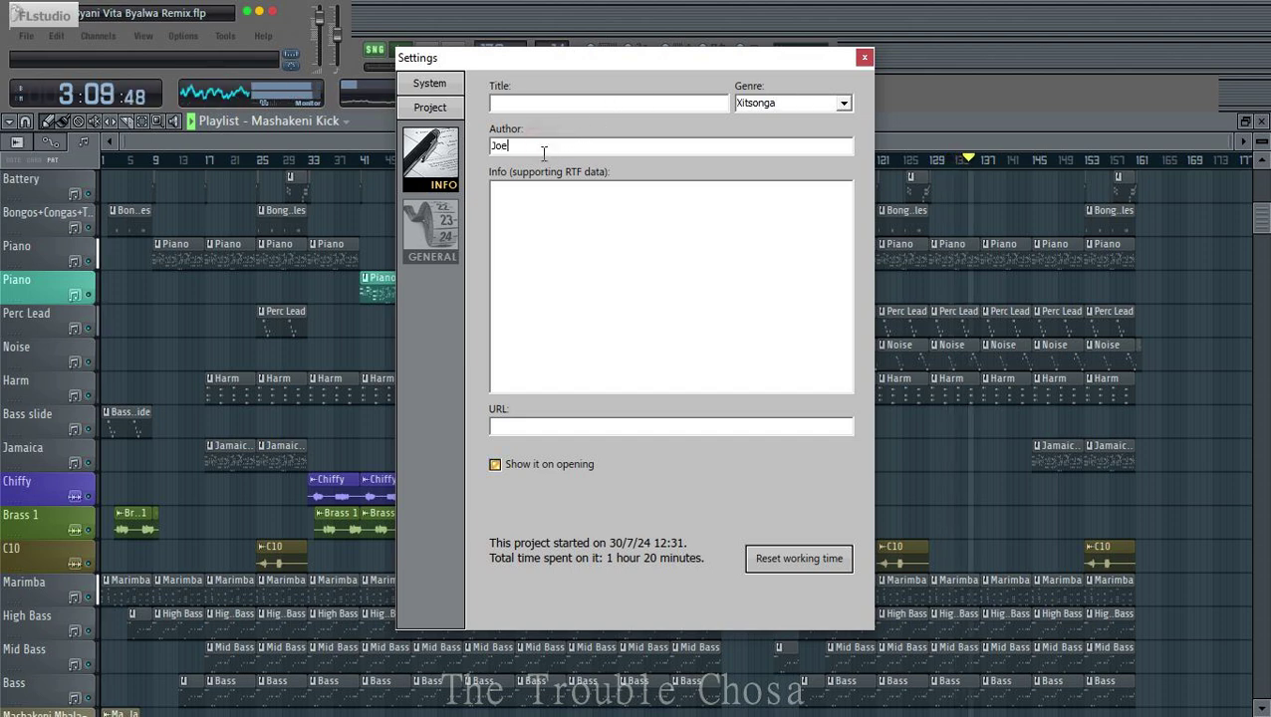
type(" Masahakeni")
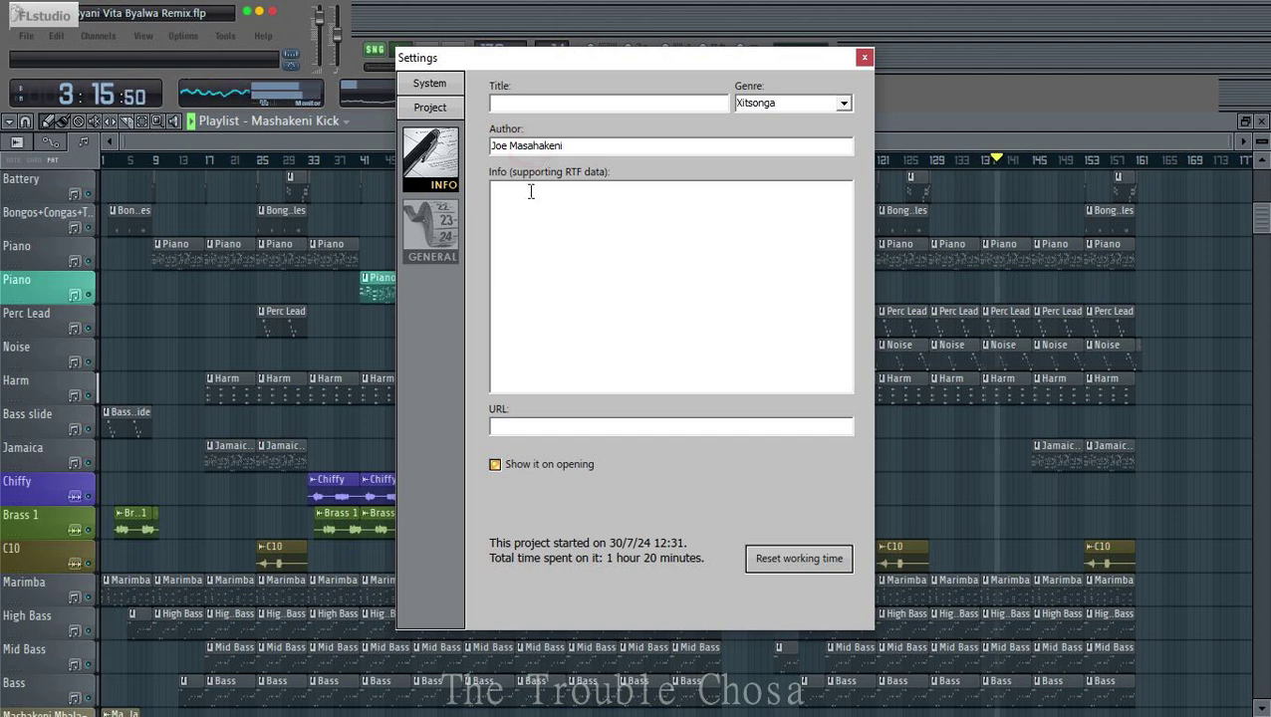
left_click(864, 58)
Step: Save the project as a zipped loop file (*.zip) named Byani Vita Byalwa Remix in the Projects folder
left_click(26, 36)
left_click(52, 131)
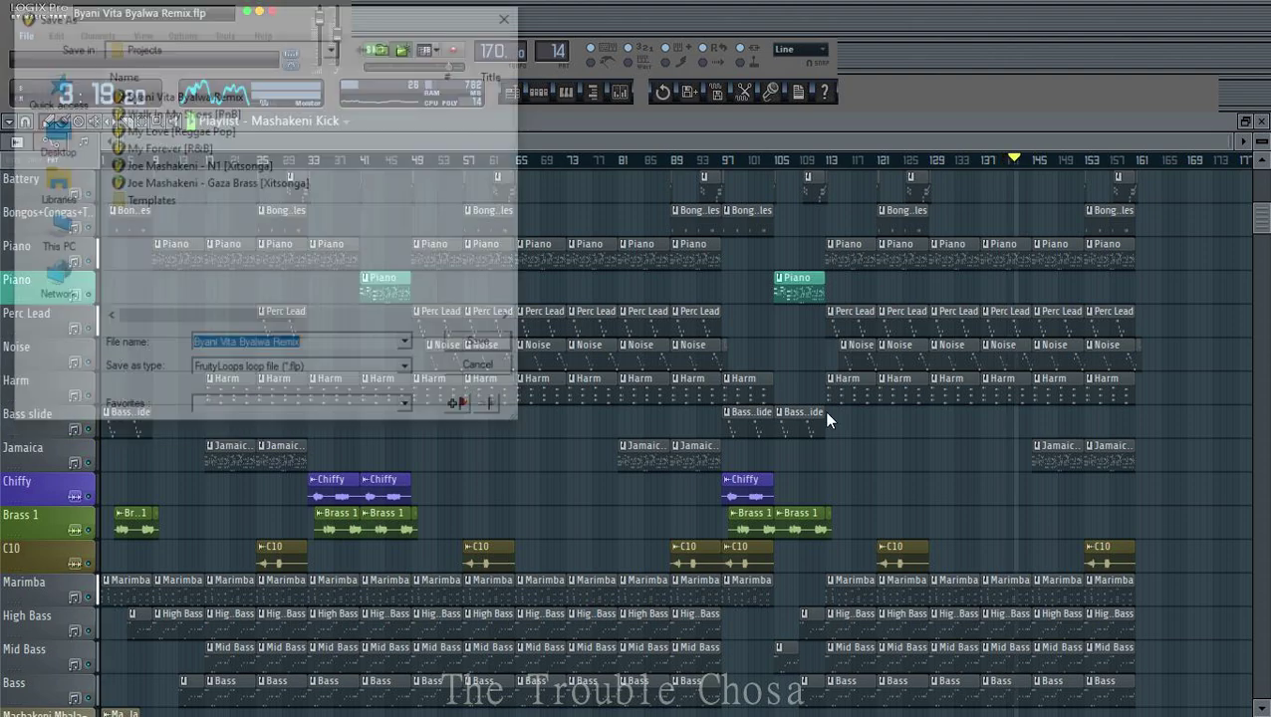
left_click(364, 377)
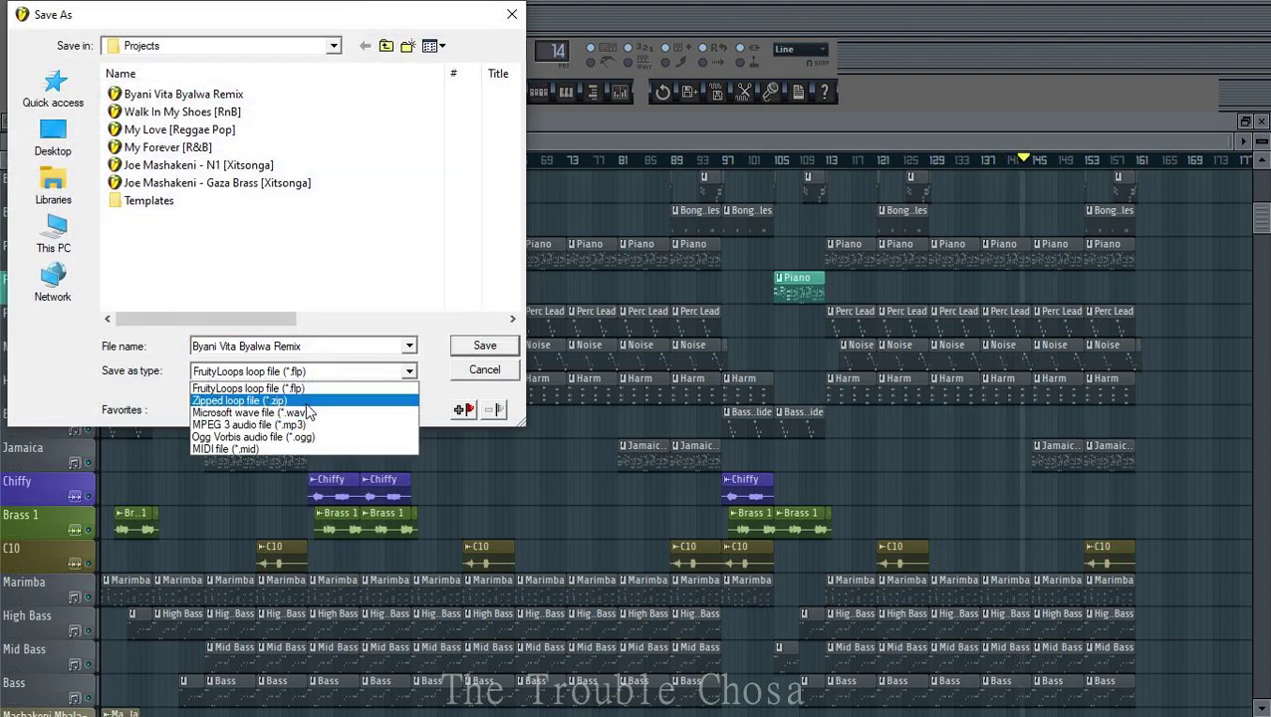
left_click(305, 398)
left_click(486, 349)
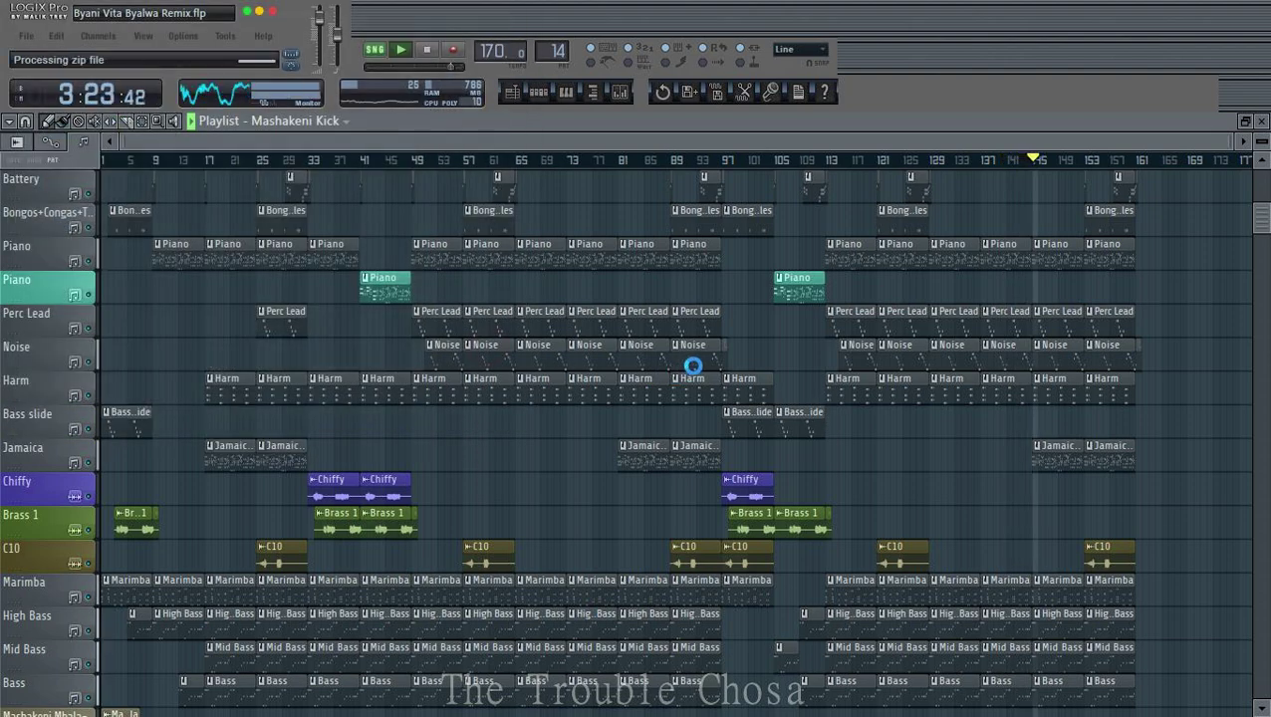